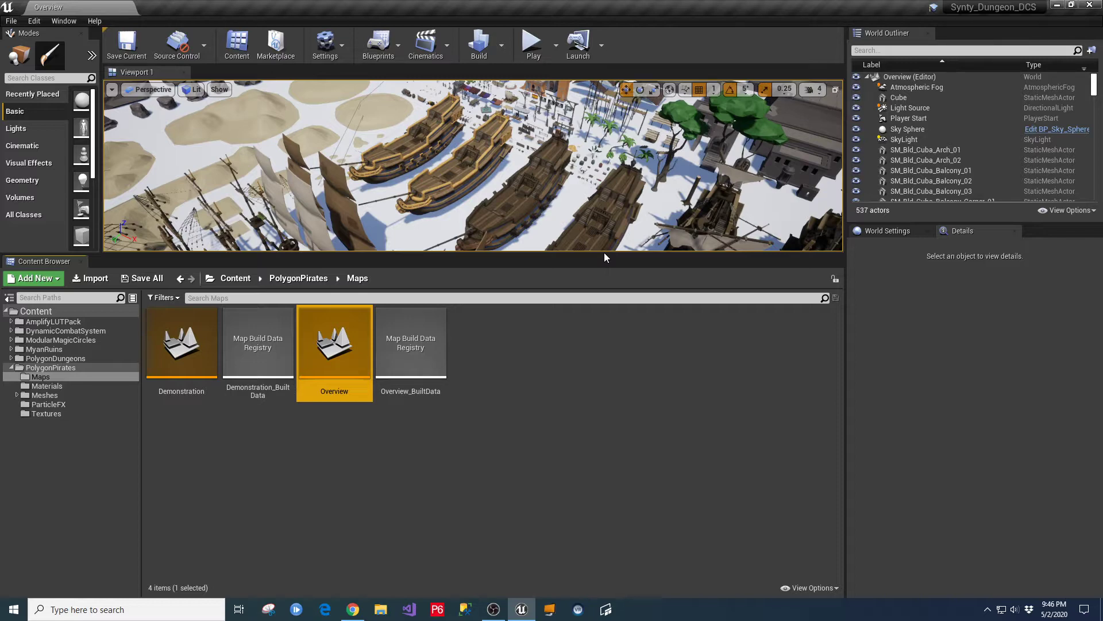
Enlarge the level viewport by shrinking the Content Browser and narrowing the World Outliner and Details area.
drag(605, 255, 632, 446)
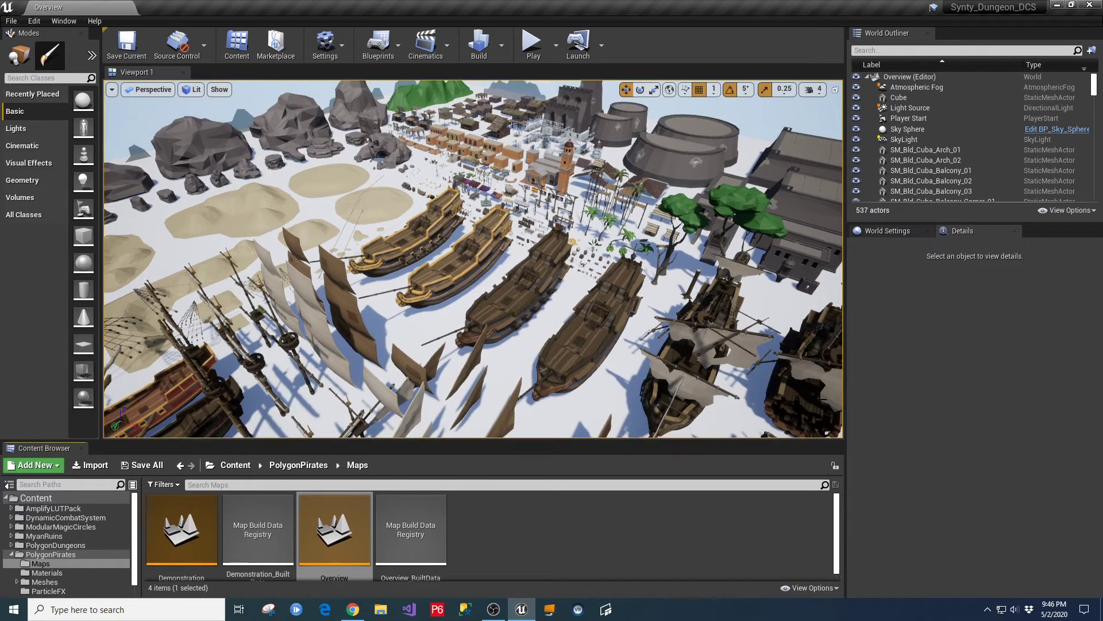
drag(848, 327, 970, 327)
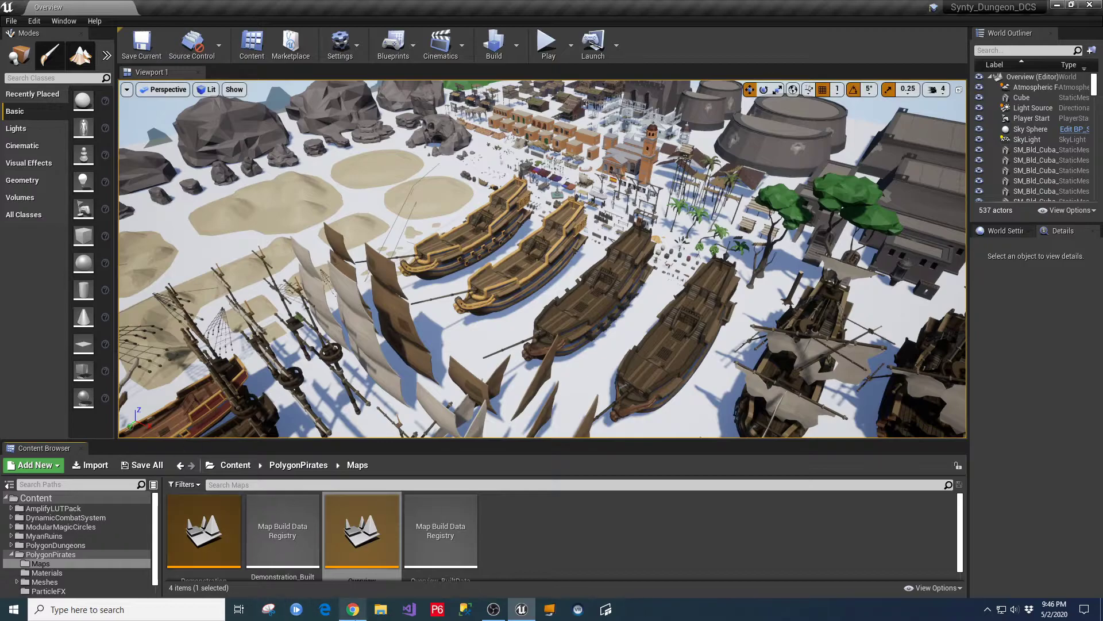
Switch to Chrome and look through the POLYGON and Simple series asset packs on the Synty Store home page.
click(353, 609)
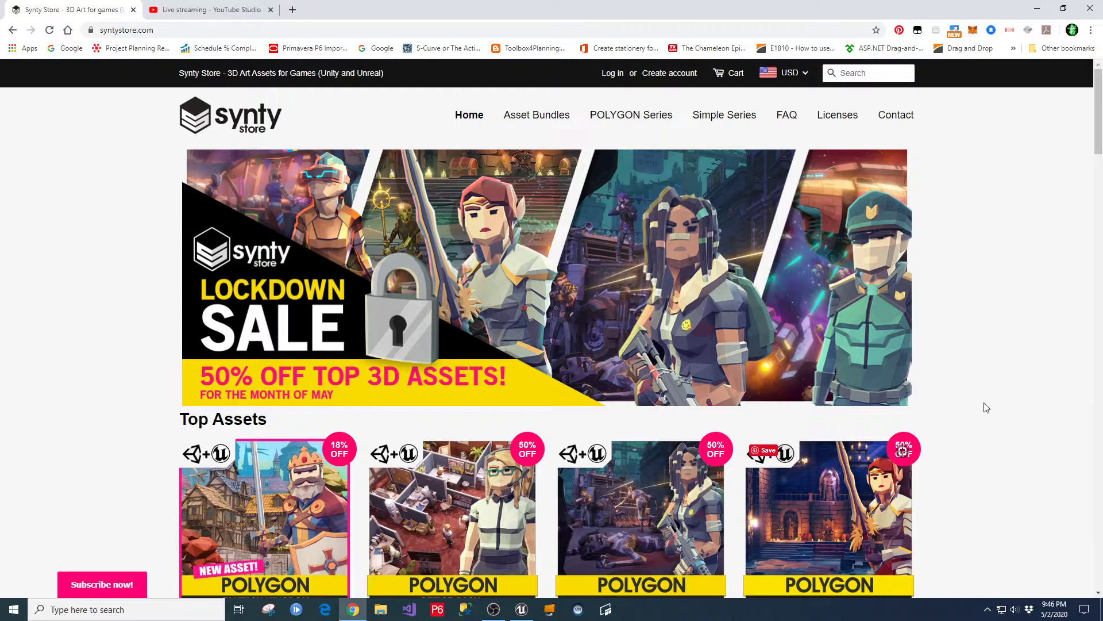
scroll(1020, 414, down, 5)
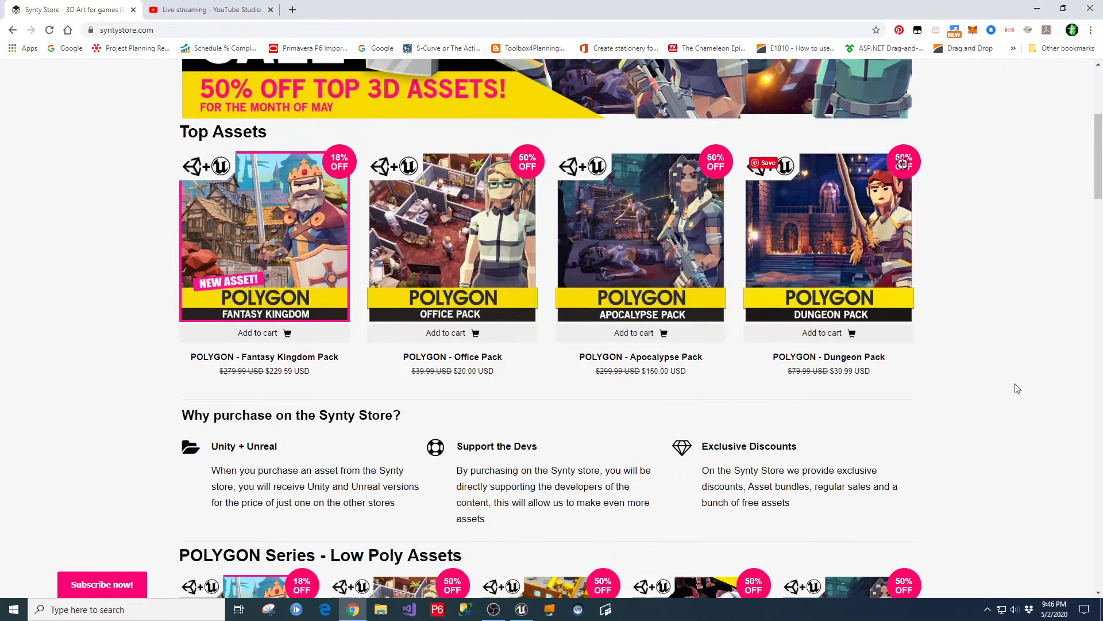
scroll(1017, 389, down, 5)
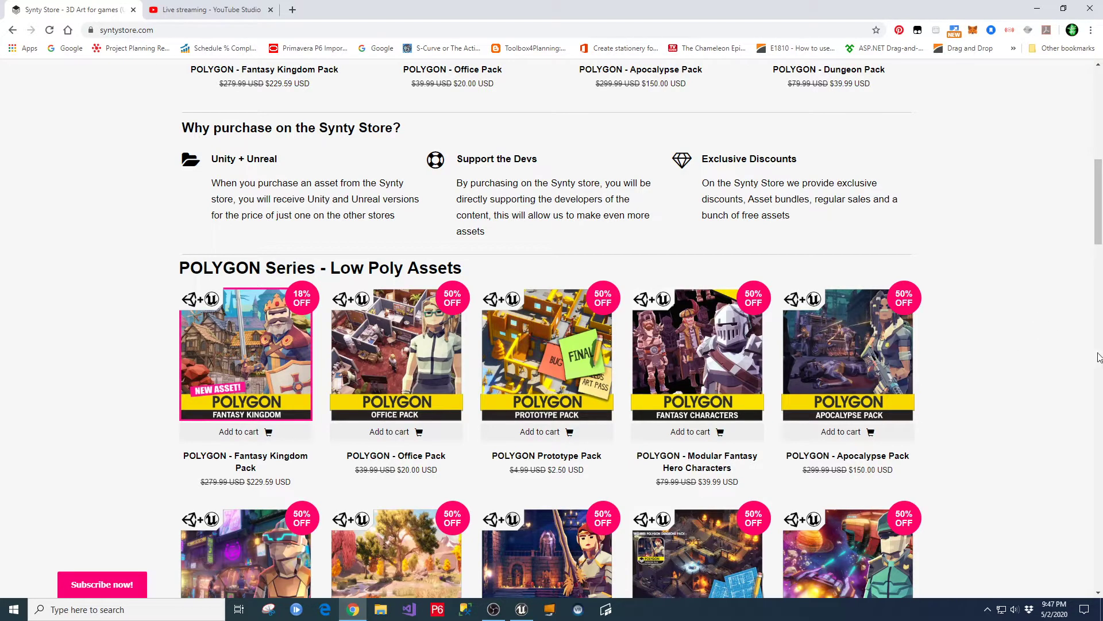
scroll(1059, 317, down, 3)
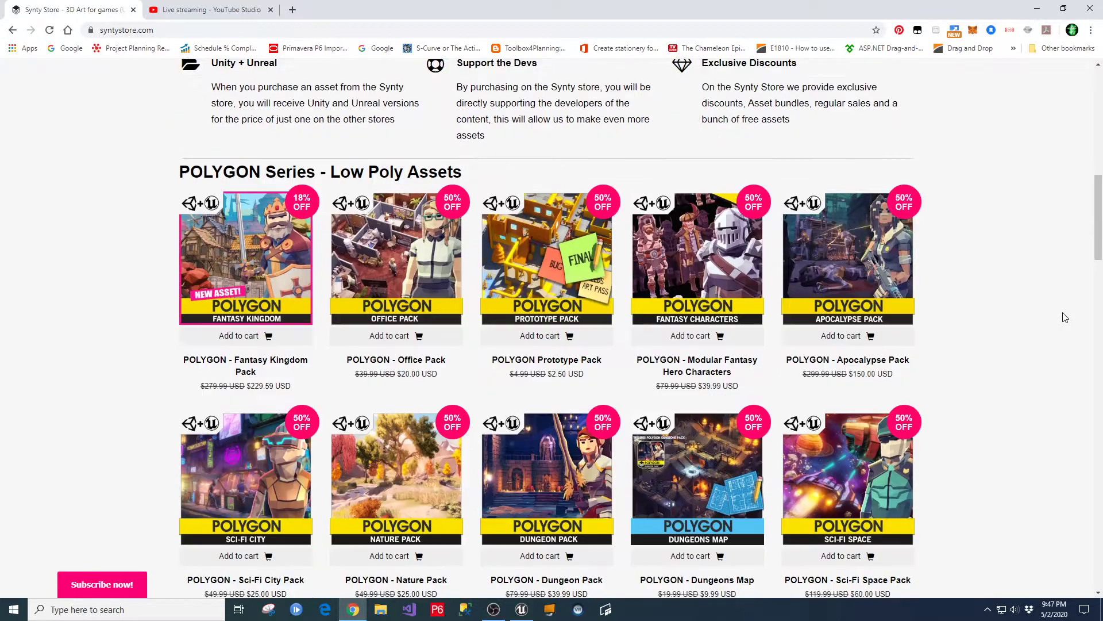
scroll(1076, 298, down, 4)
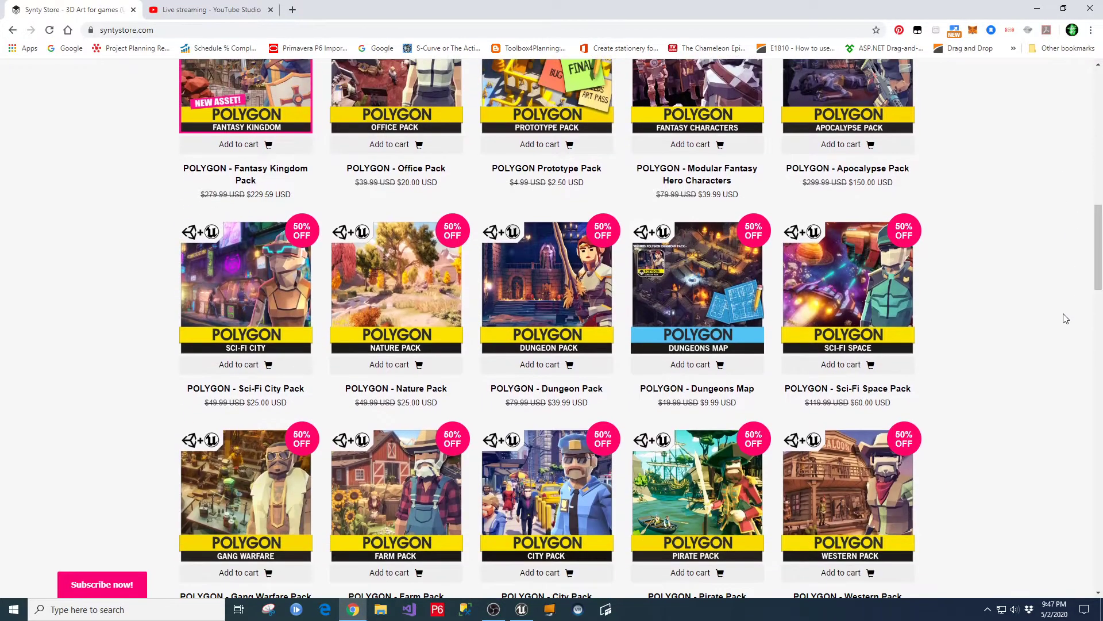
scroll(1066, 318, down, 3)
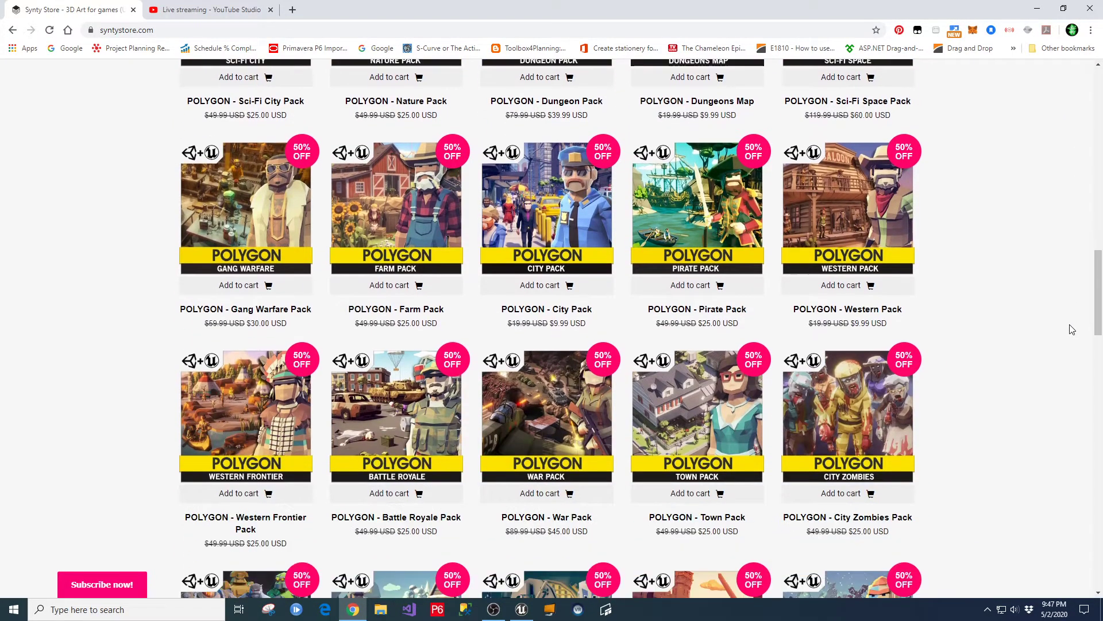
scroll(1086, 292, down, 7)
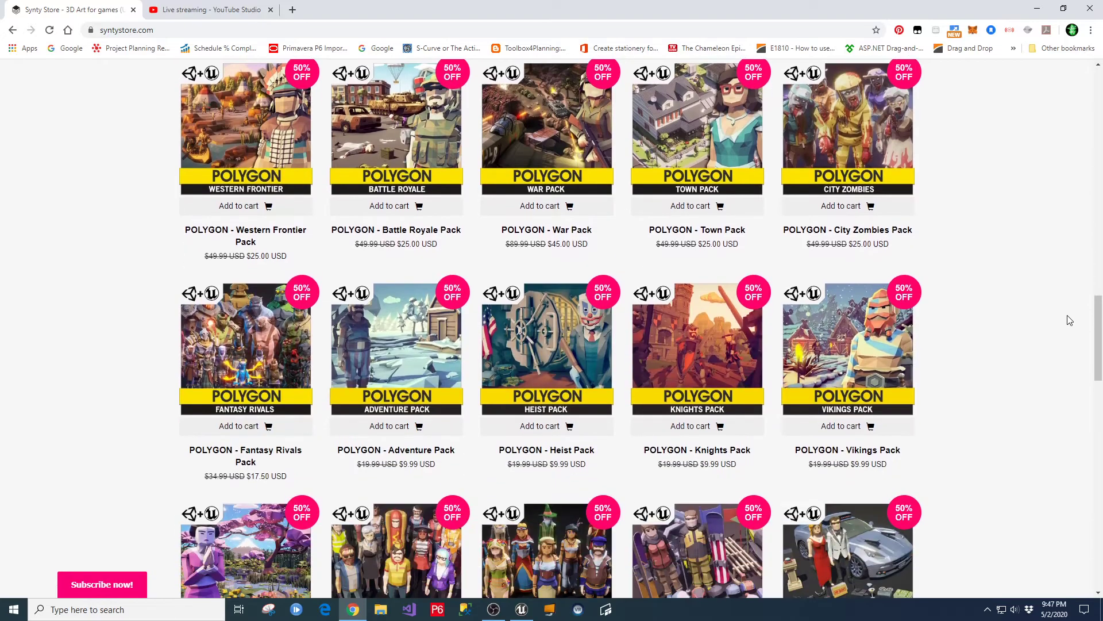
scroll(1076, 310, down, 2)
scroll(1064, 278, down, 3)
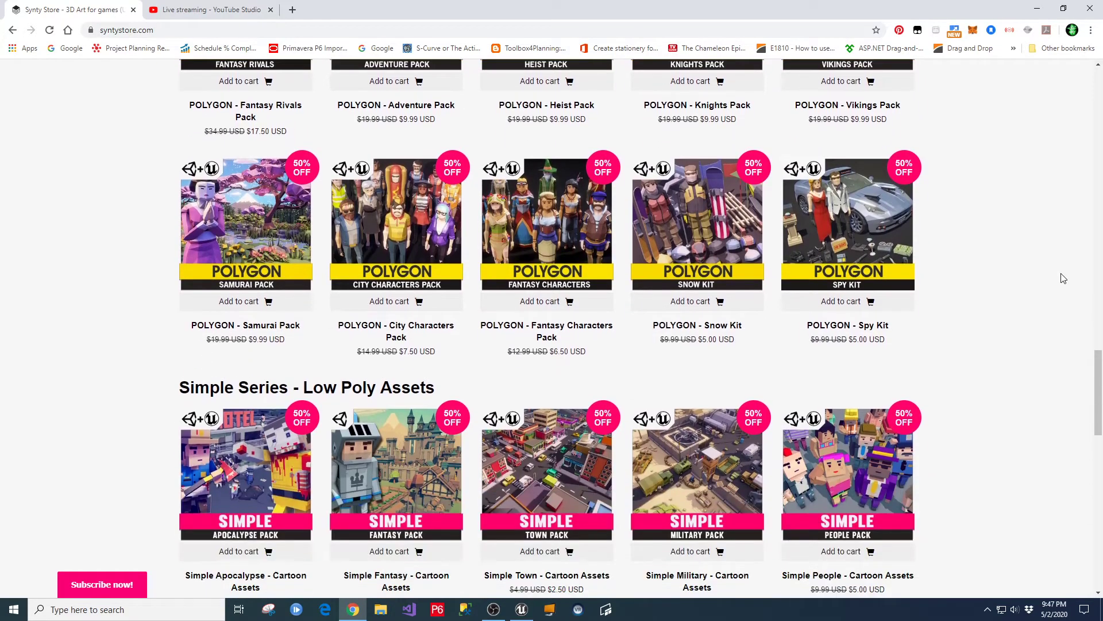
scroll(1063, 279, down, 12)
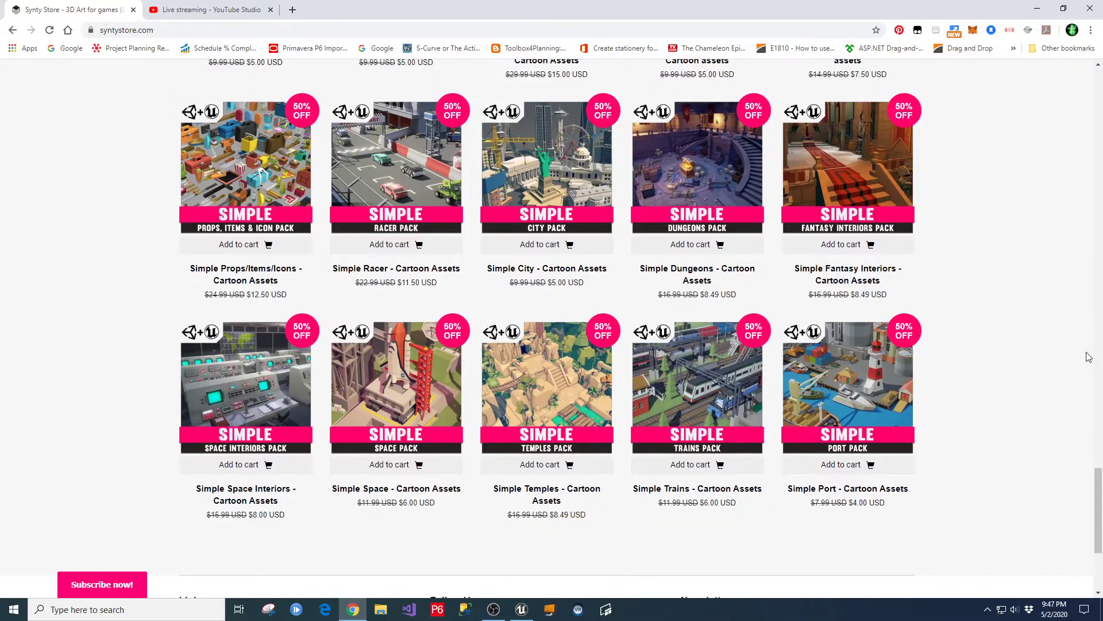
drag(1098, 490, 1098, 176)
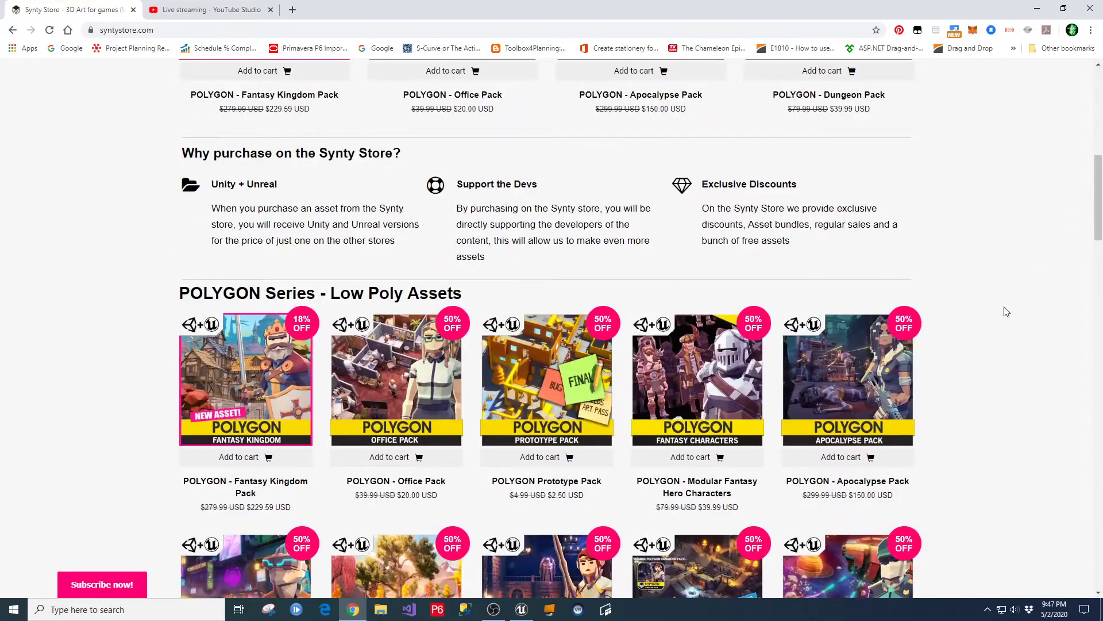
Find the POLYGON - Pirate Pack in the POLYGON series list and open its product page.
scroll(1006, 312, down, 7)
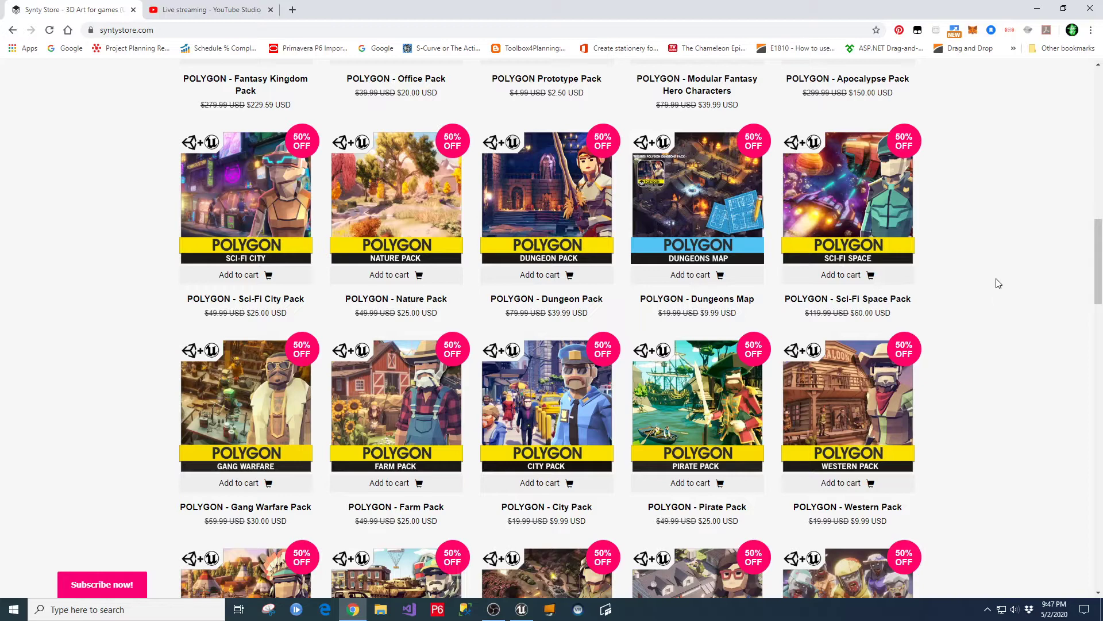
scroll(998, 284, down, 1)
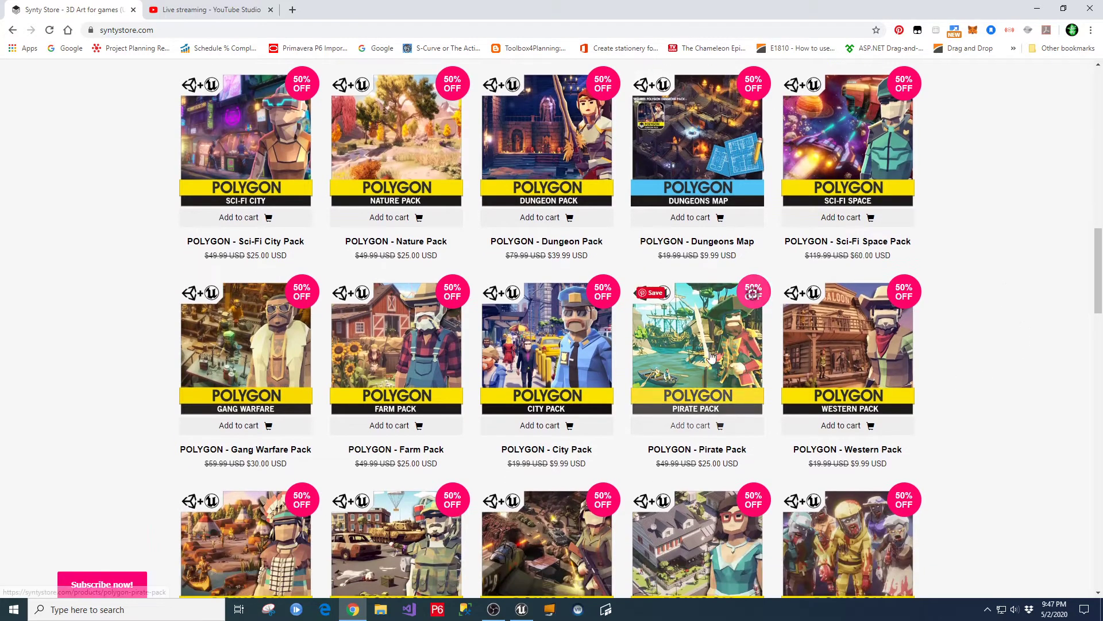
scroll(747, 468, down, 1)
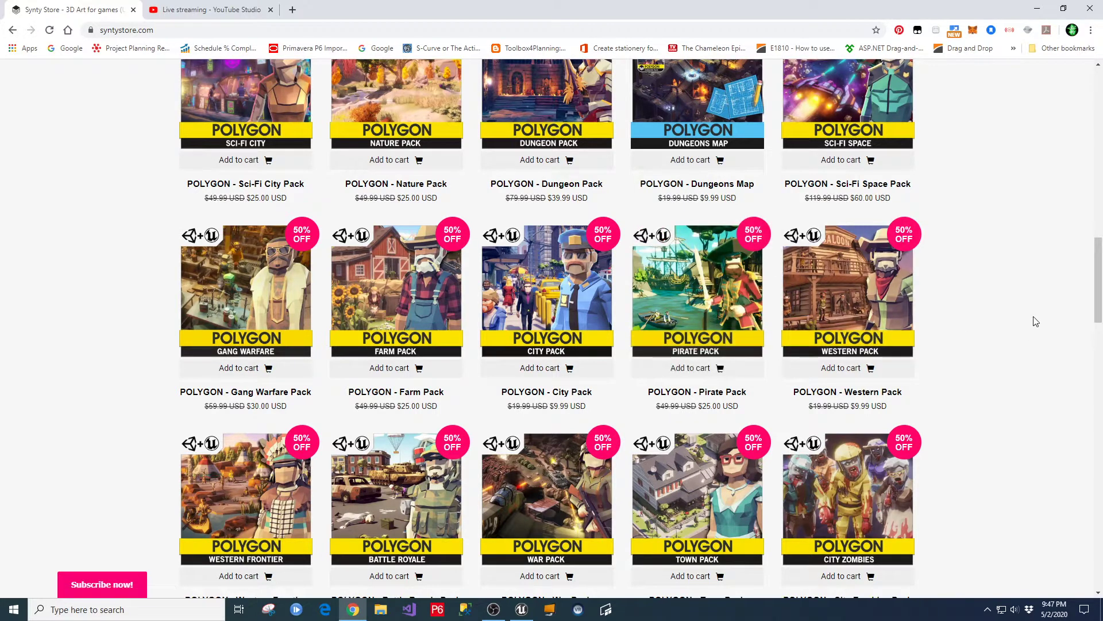
click(711, 279)
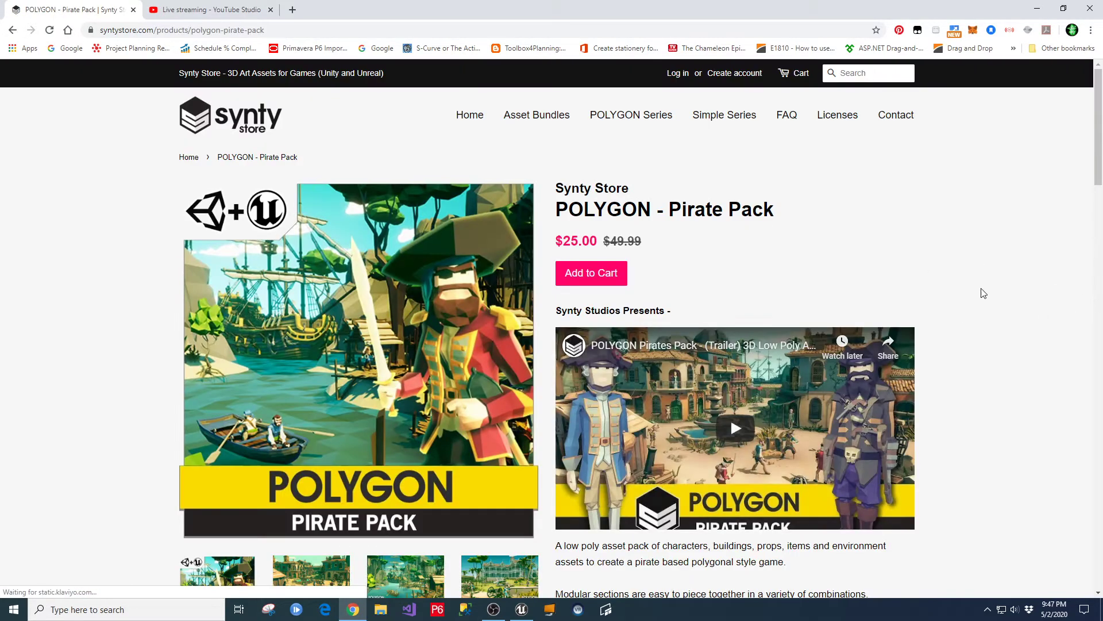
View the Pirate Pack's environment preview images, from the town square and jungle harbour to the sea fort.
scroll(311, 517, down, 1)
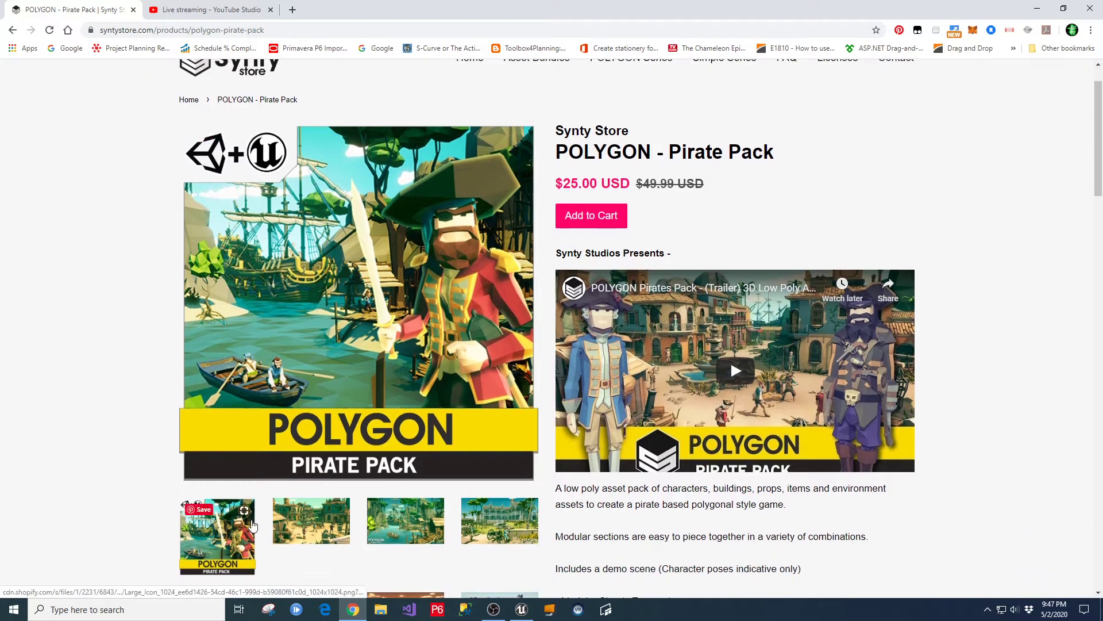
click(310, 533)
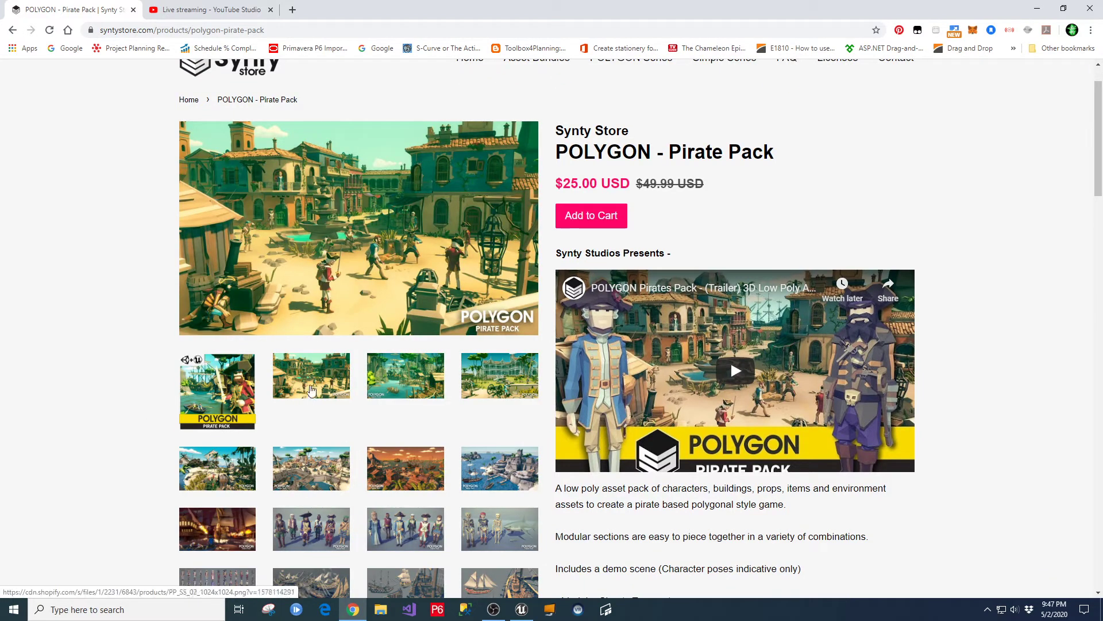
click(395, 384)
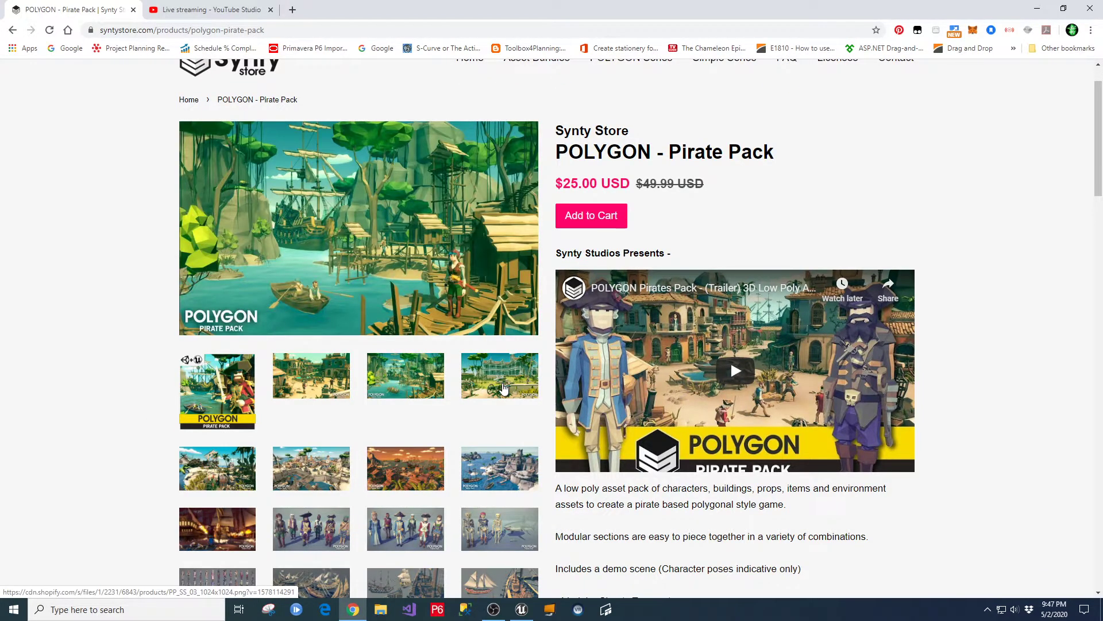
click(503, 388)
click(228, 486)
click(315, 468)
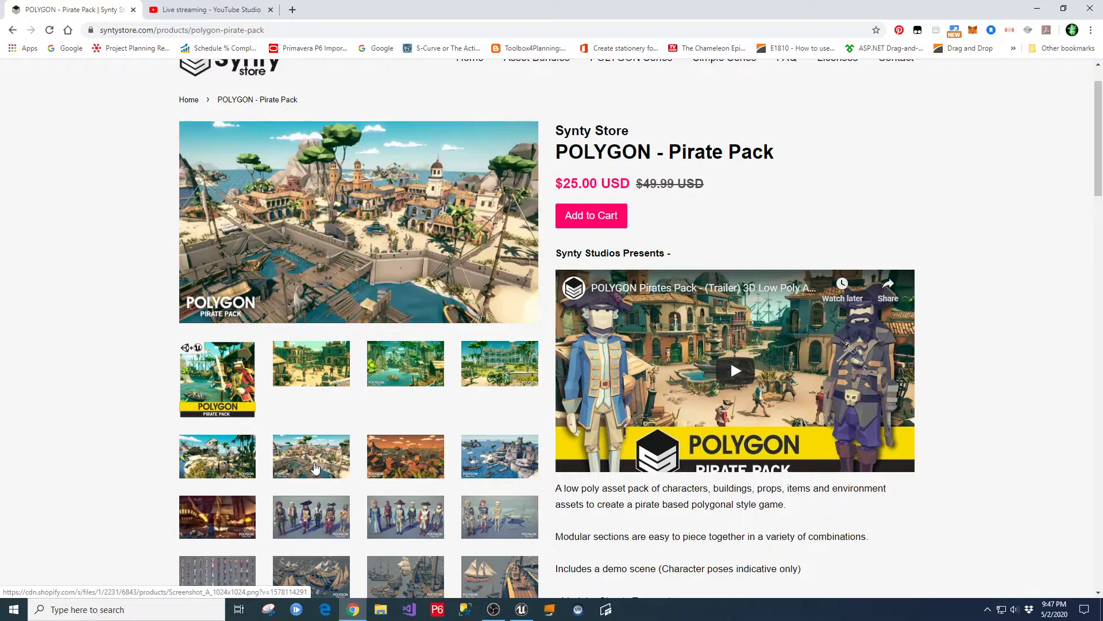
click(402, 463)
click(498, 466)
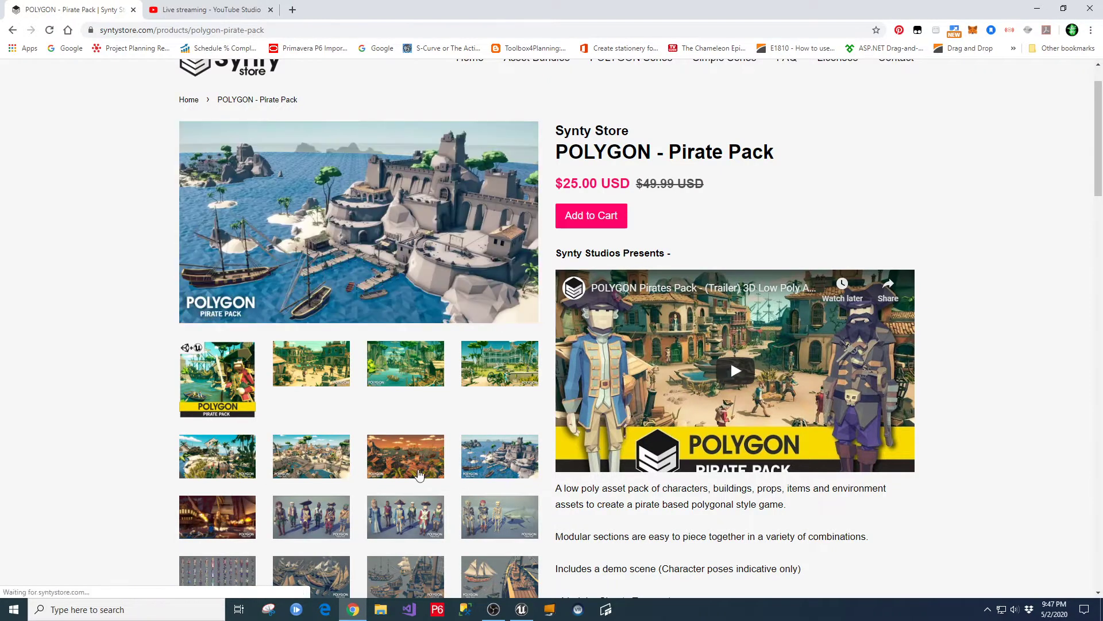
View the Pirate Pack's remaining previews of characters, character variations and ships, and return to the product's price.
click(251, 523)
click(298, 519)
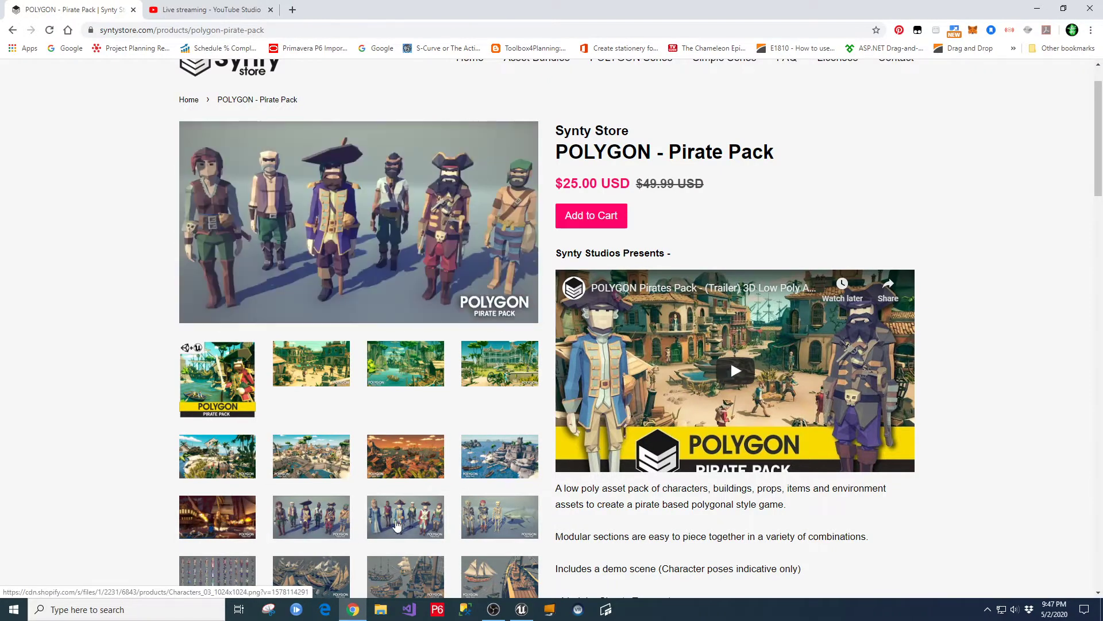
click(397, 525)
click(503, 519)
scroll(516, 505, down, 3)
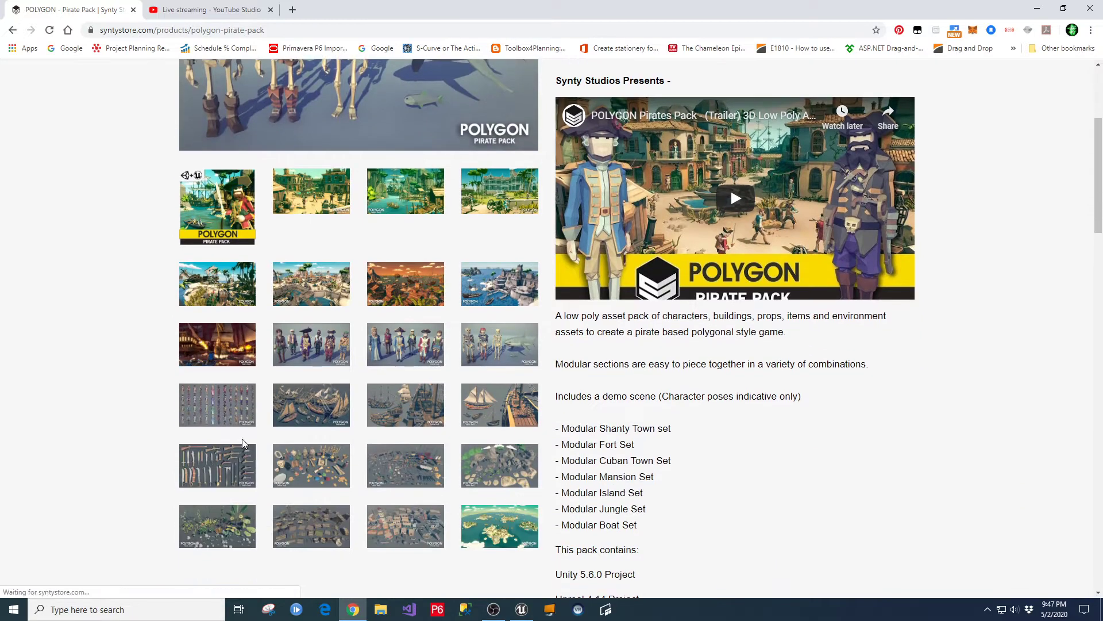
click(253, 412)
scroll(313, 414, up, 2)
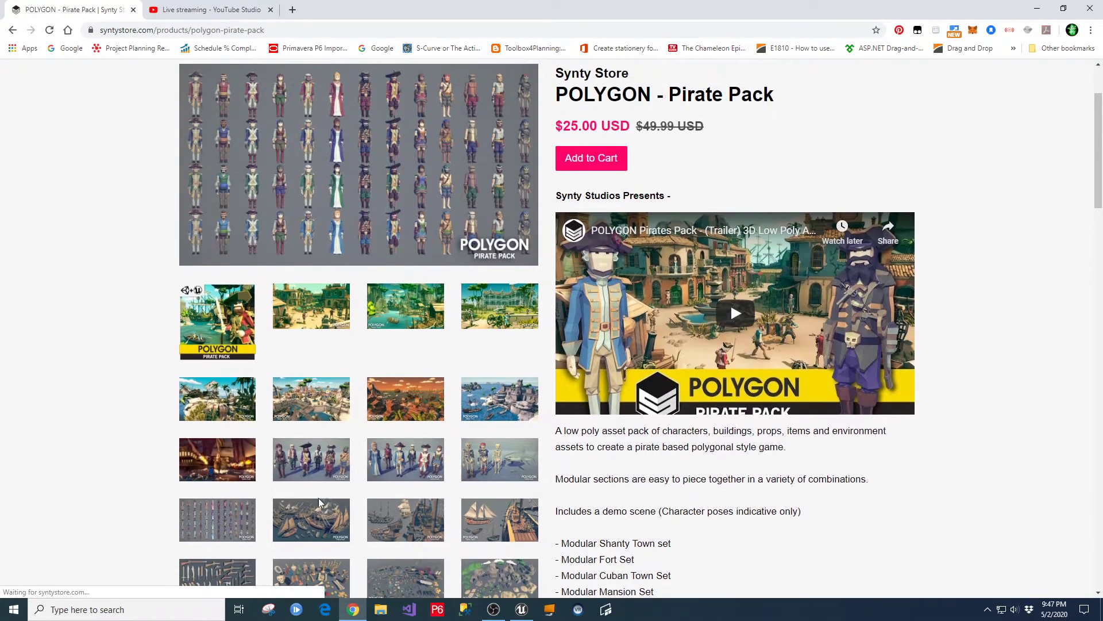
click(317, 524)
click(392, 527)
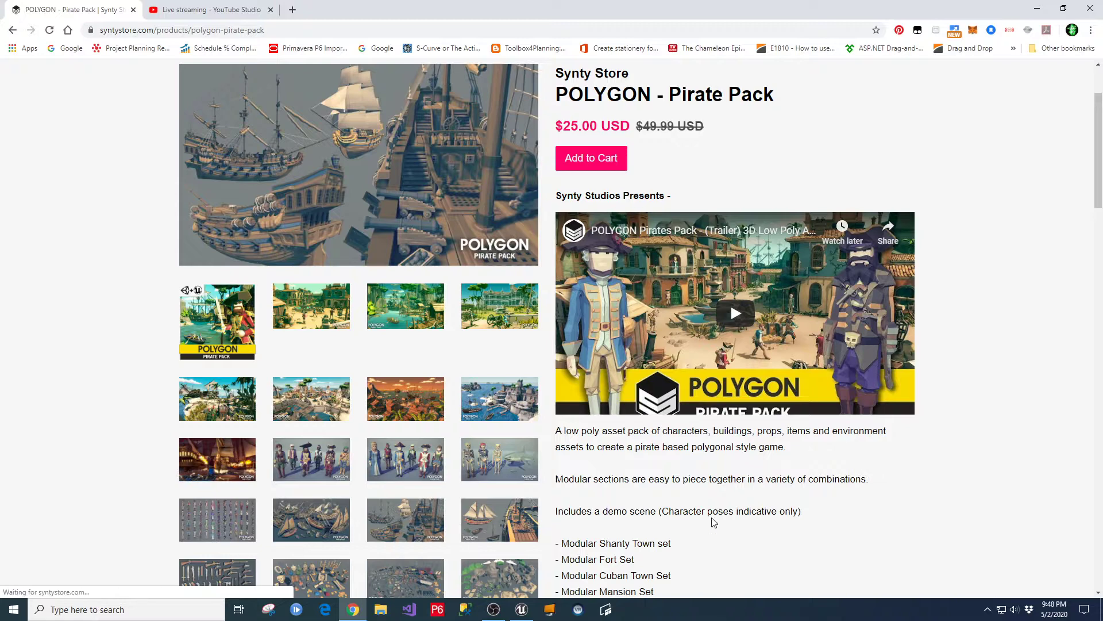
scroll(715, 522, up, 2)
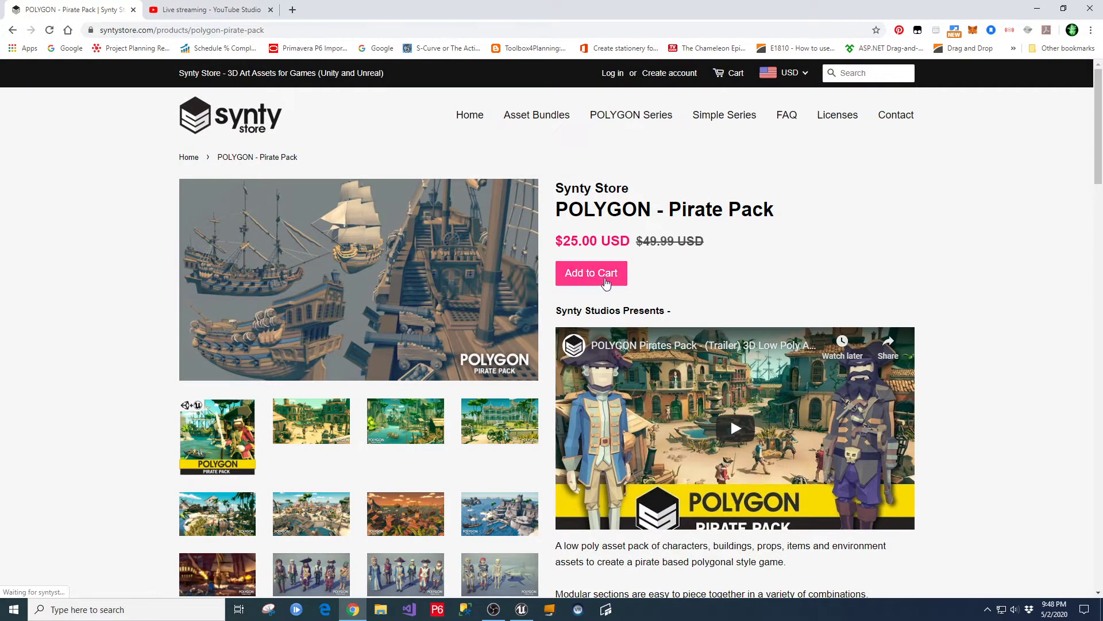
Switch back to the Unreal Editor and make the level viewport taller by shrinking the Content Browser further.
click(1037, 13)
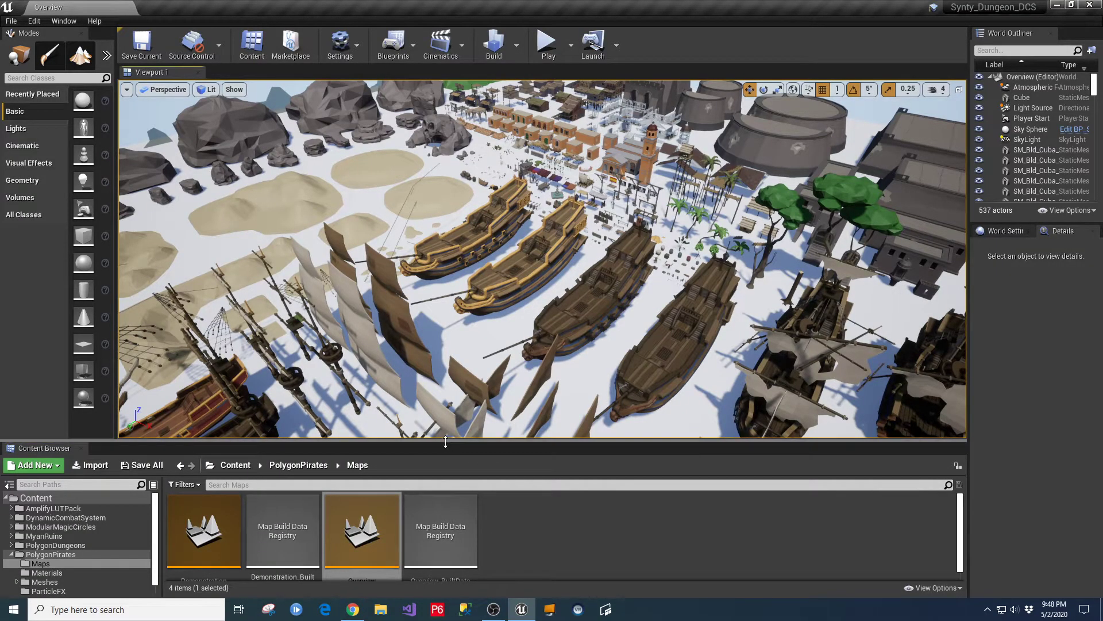
drag(447, 436, 448, 500)
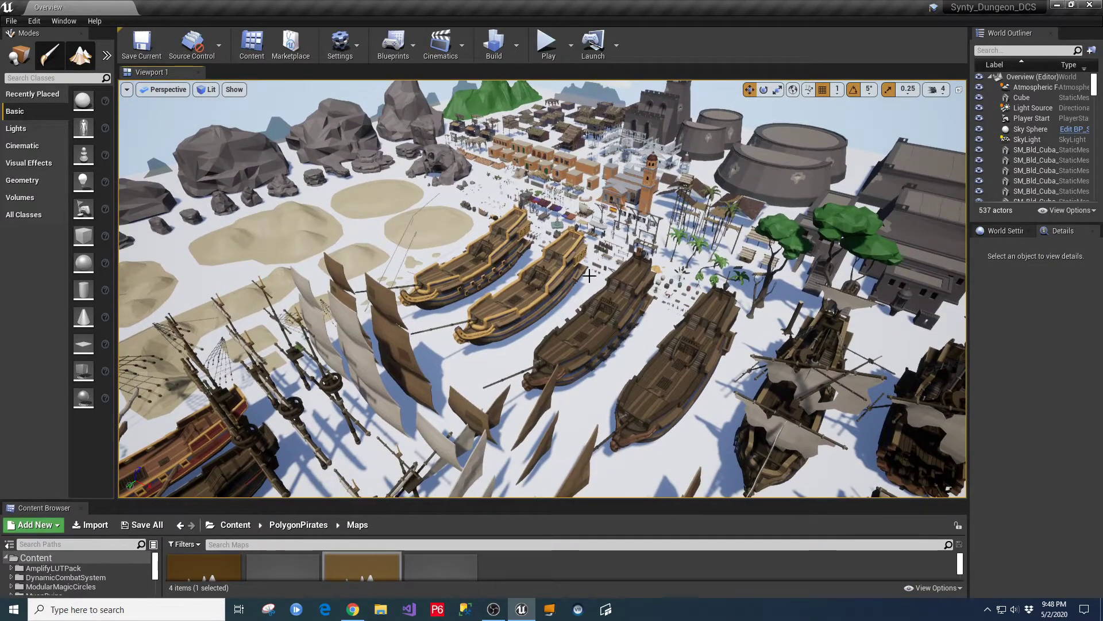
Fly around the Overview map to examine the ships, rowing boats, masts and sails from several sides.
mouse_move(589, 276)
right_down()
mouse_move(574, 279)
mouse_move(583, 280)
mouse_move(583, 310)
mouse_move(584, 229)
mouse_move(584, 270)
mouse_move(538, 275)
mouse_move(583, 274)
right_up()
right_drag(560, 325, 560, 325)
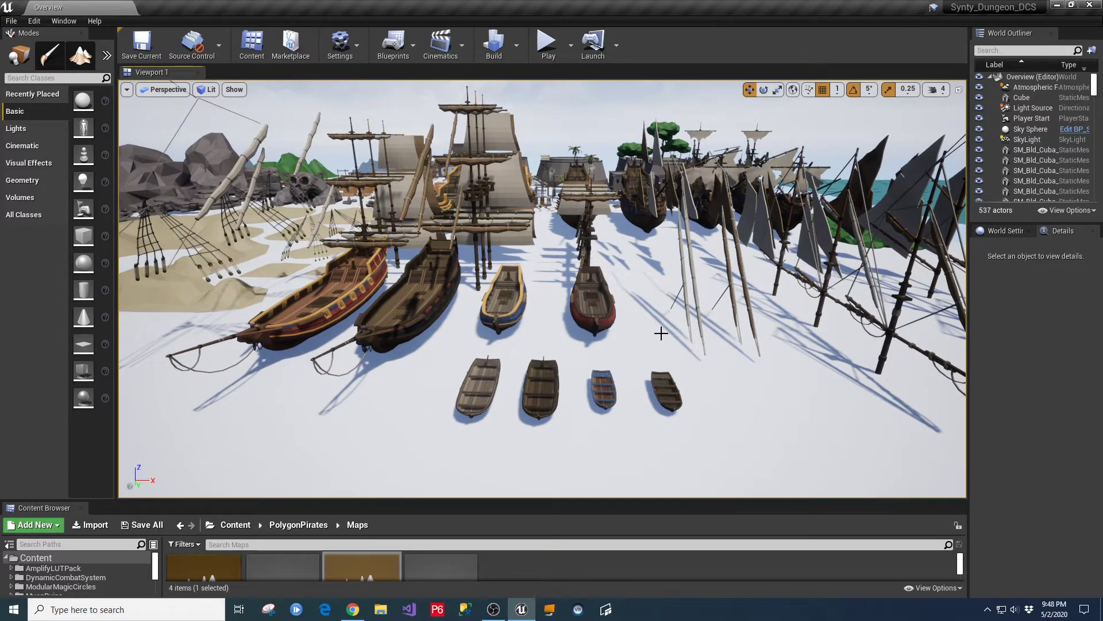
mouse_move(702, 372)
right_down()
mouse_move(713, 372)
mouse_move(690, 372)
mouse_move(704, 371)
right_up()
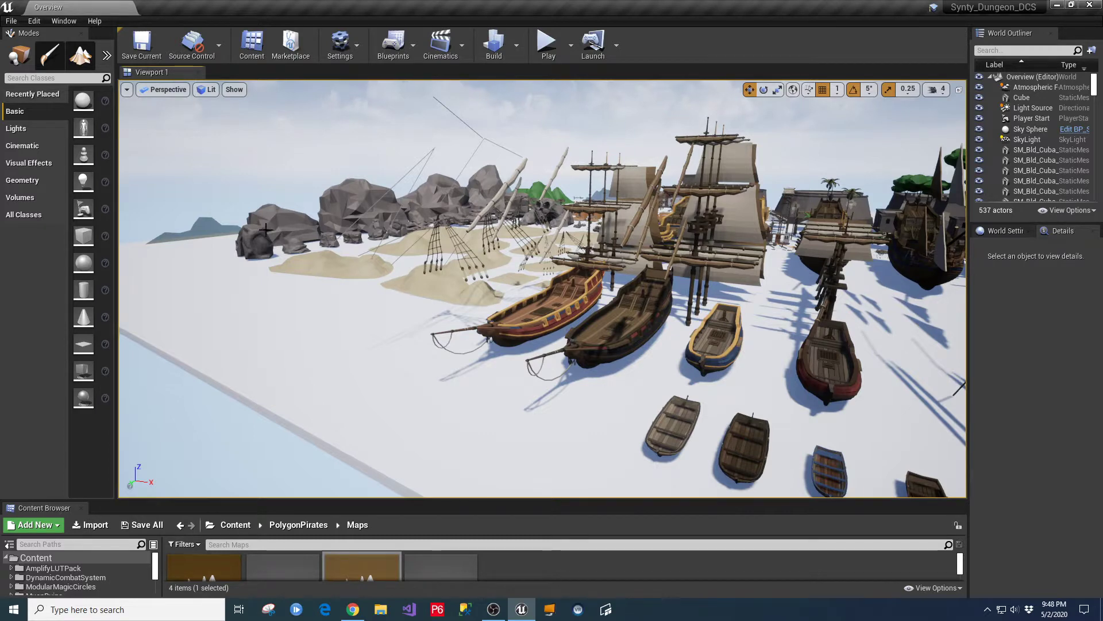
drag(652, 384, 488, 322)
right_drag(488, 322, 750, 385)
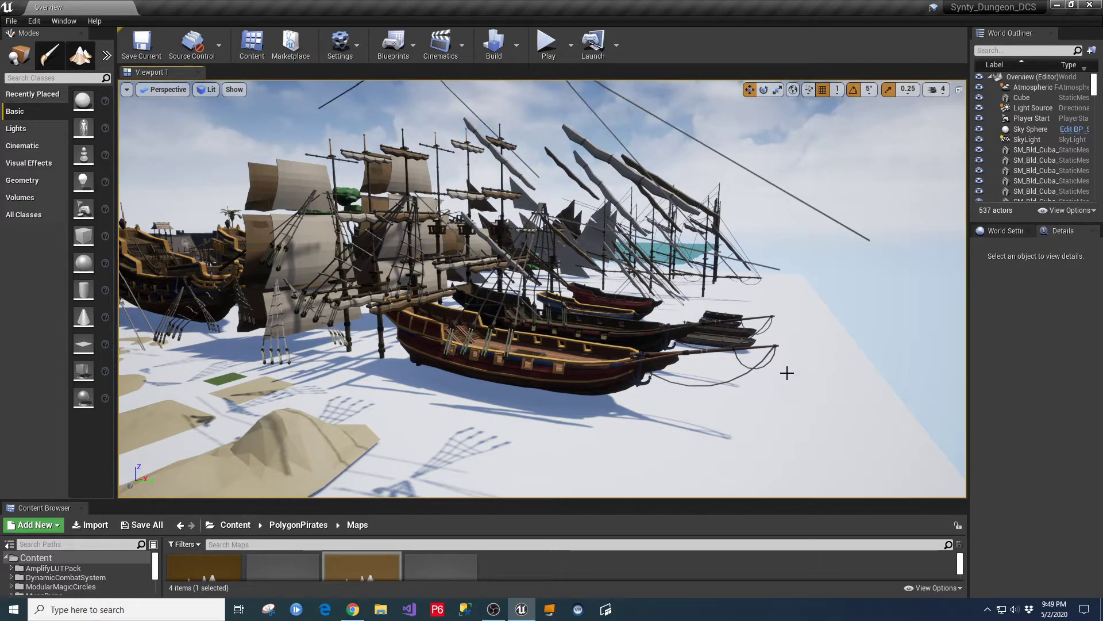
drag(675, 409, 689, 382)
right_drag(690, 383, 552, 375)
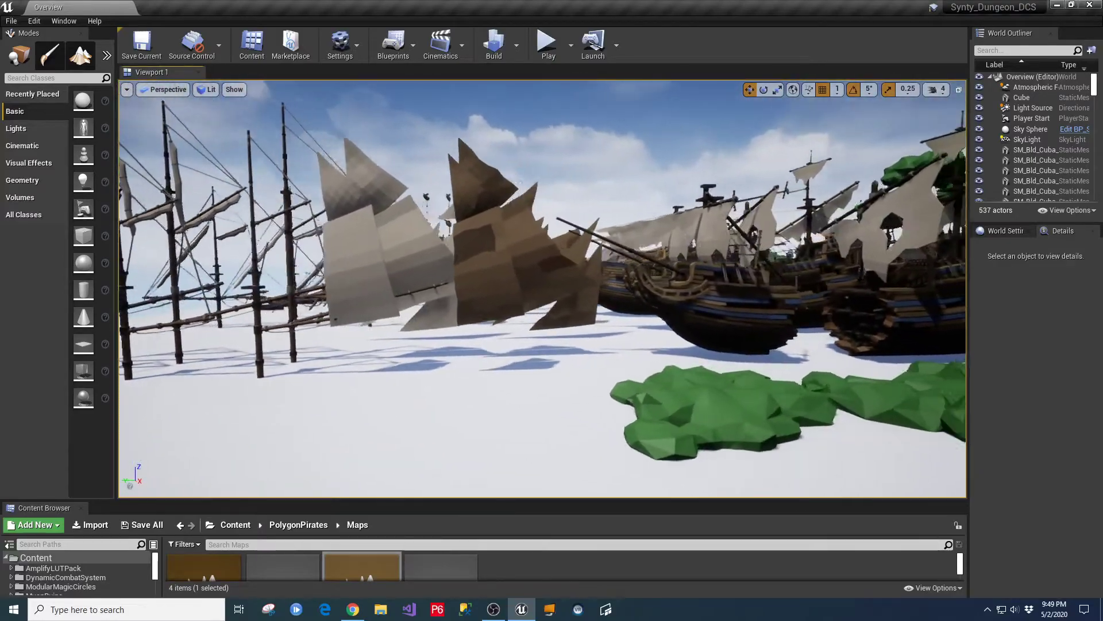
Fly past the foliage and fort pieces in the Overview map to examine the buildings, market stalls and props.
right_drag(543, 287, 581, 287)
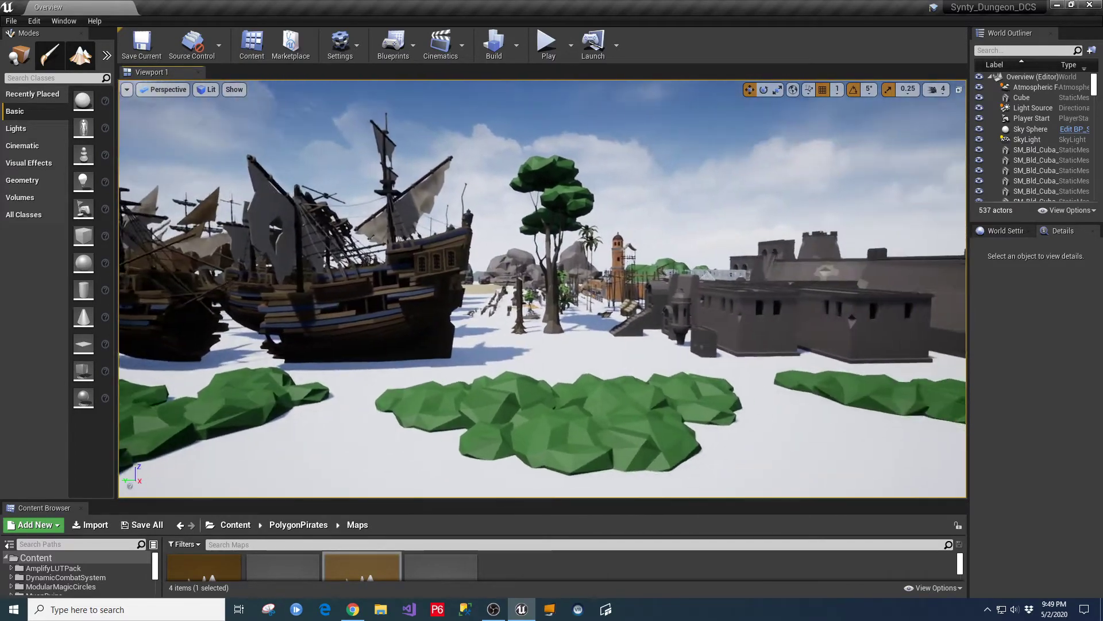
right_drag(580, 287, 595, 307)
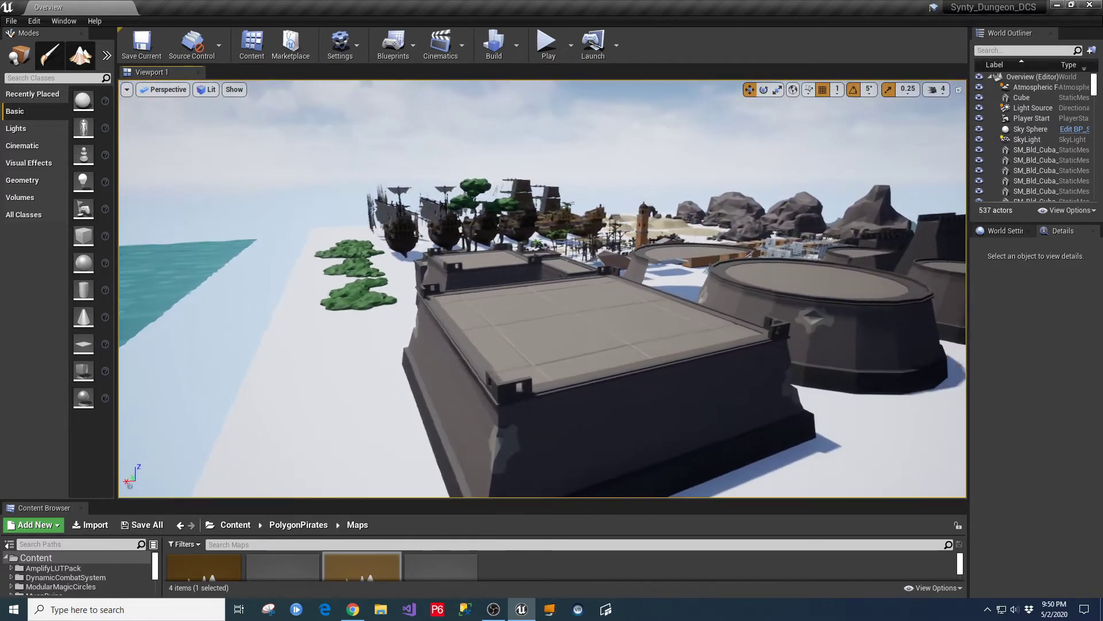
right_drag(595, 306, 610, 279)
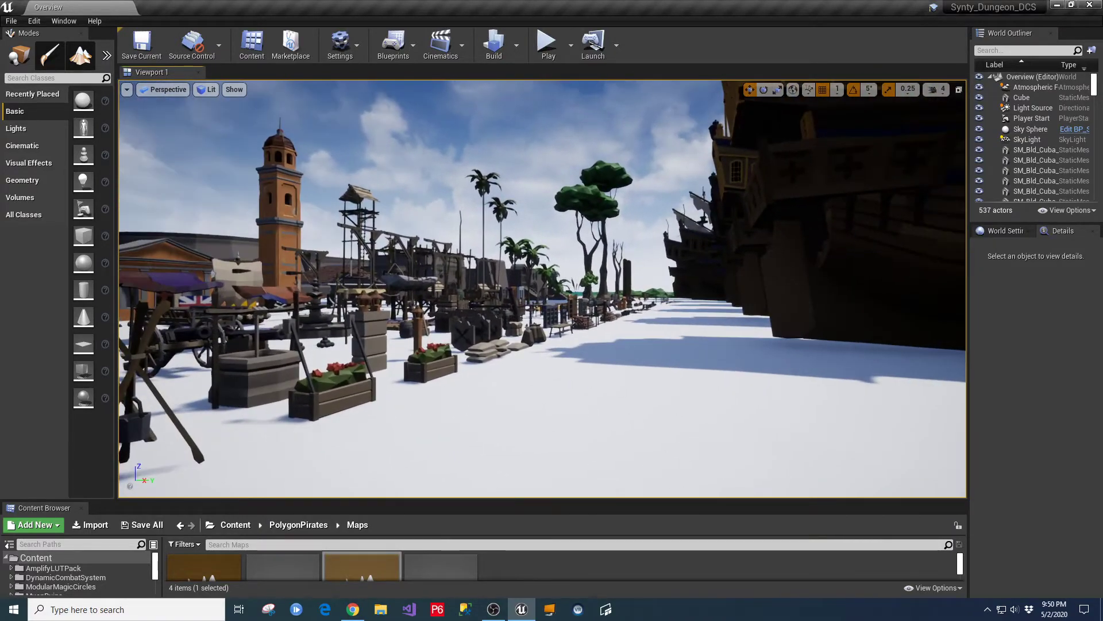
Lower the viewport camera speed to 1 and close the speed settings.
click(937, 89)
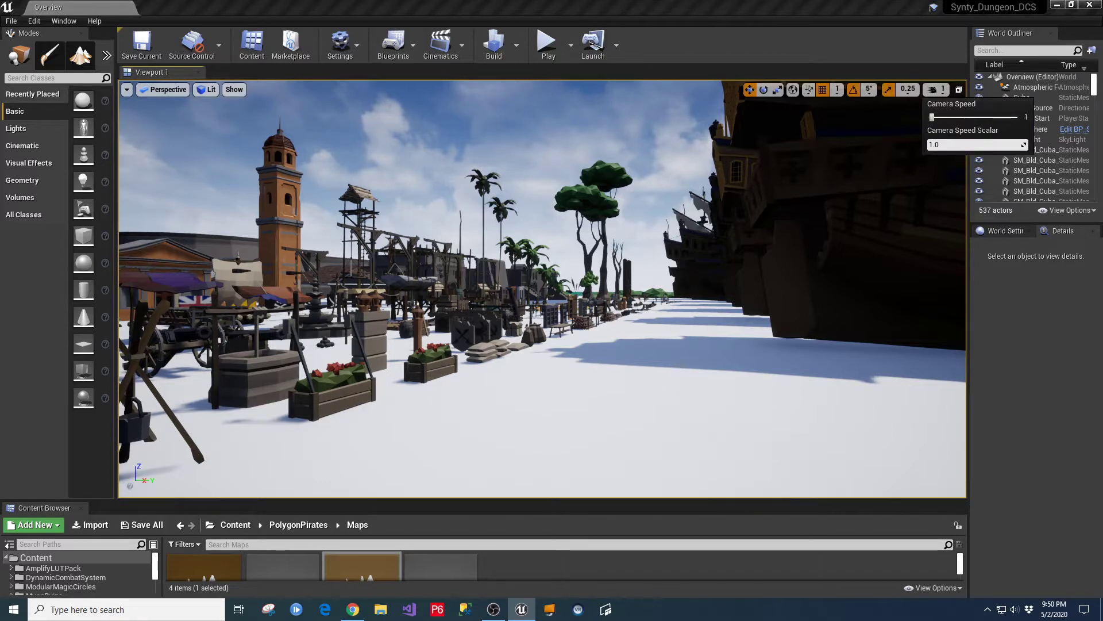
right_click(687, 329)
right_click(656, 345)
click(628, 357)
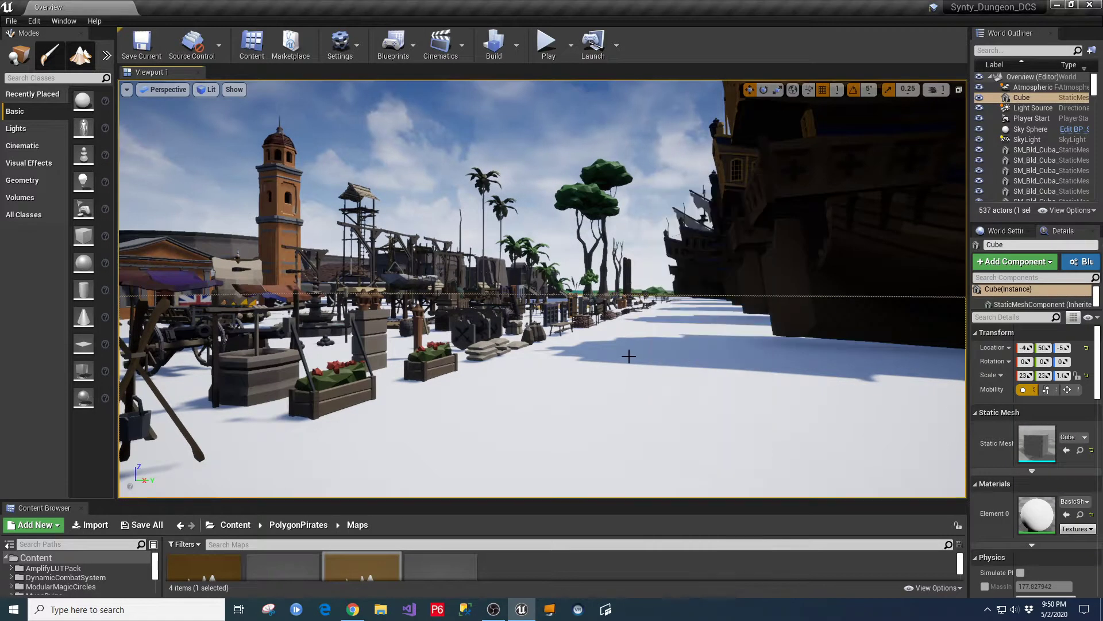
right_click(637, 363)
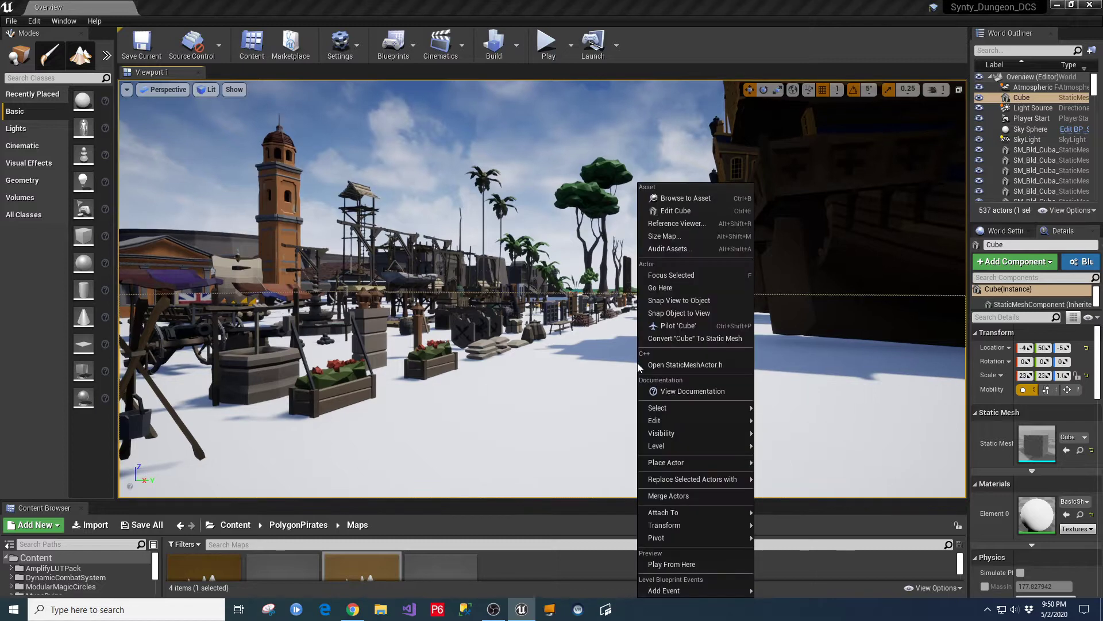
click(756, 349)
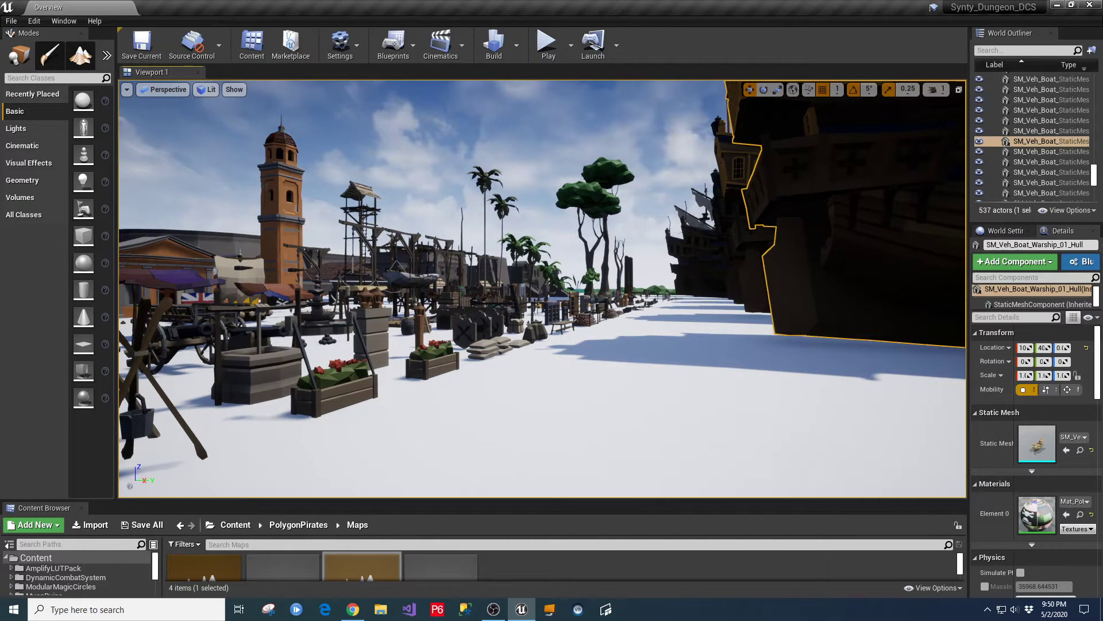
Fly along the weapons row in the Overview map to examine the axes, swords, scabbards, muskets and pistols up close.
right_drag(747, 358, 620, 361)
key(s)
key(w)
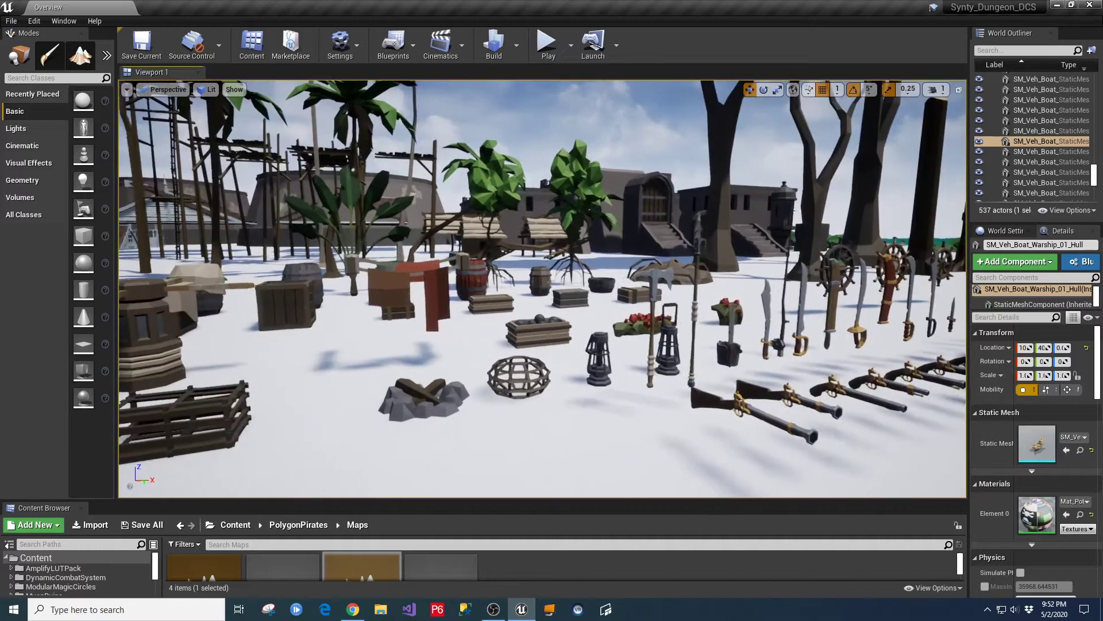
right_drag(542, 288, 554, 339)
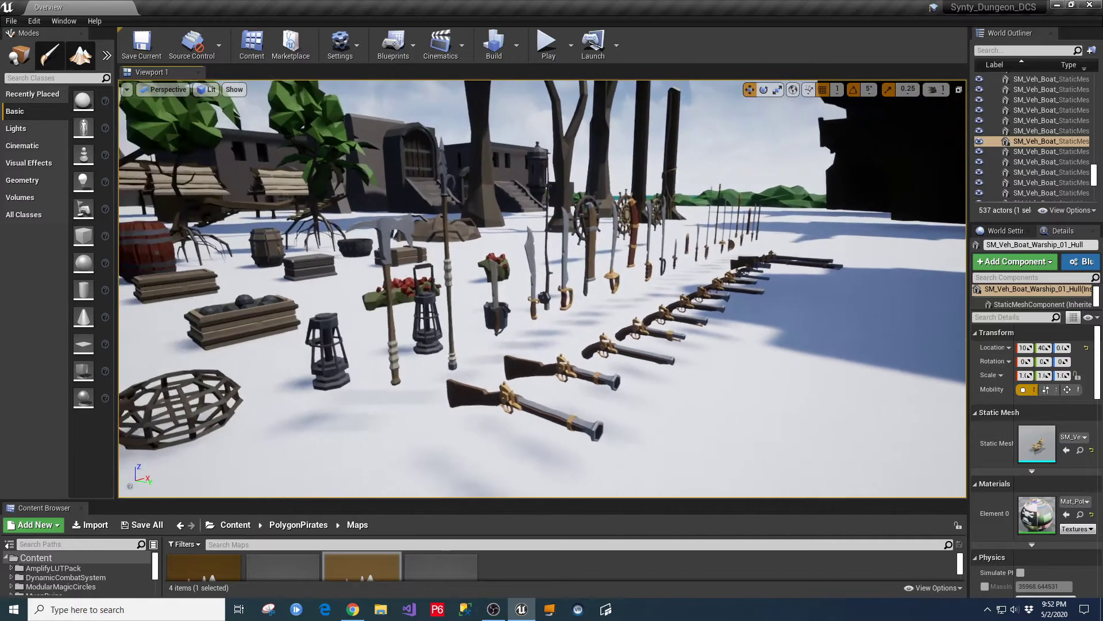
right_drag(555, 339, 517, 338)
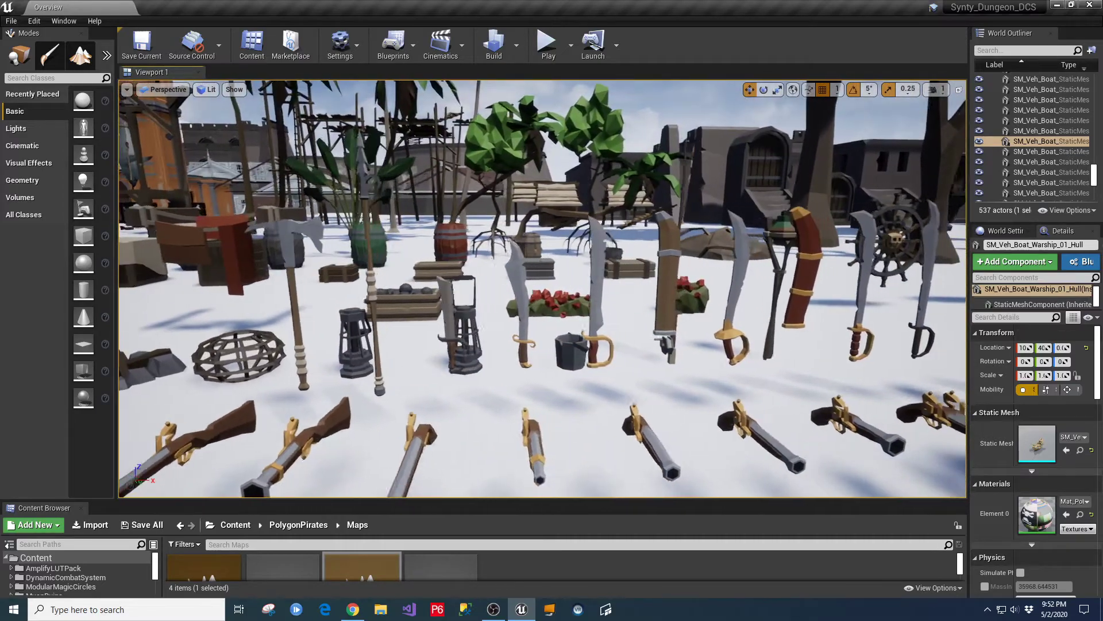
mouse_move(518, 337)
right_down()
mouse_move(534, 340)
mouse_move(521, 339)
right_up()
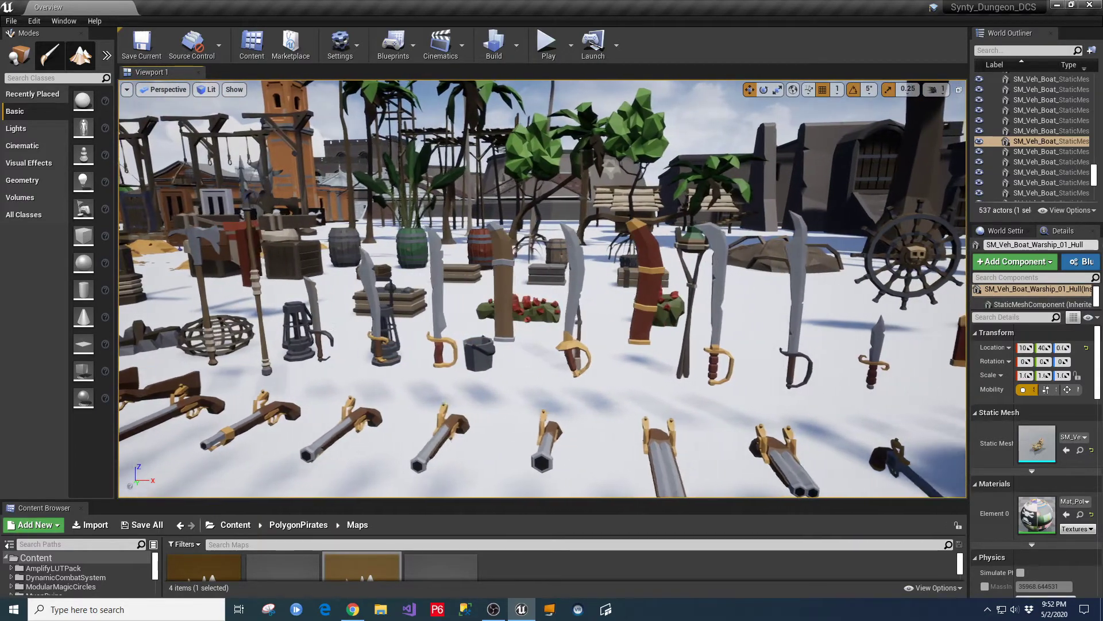
right_drag(522, 339, 524, 339)
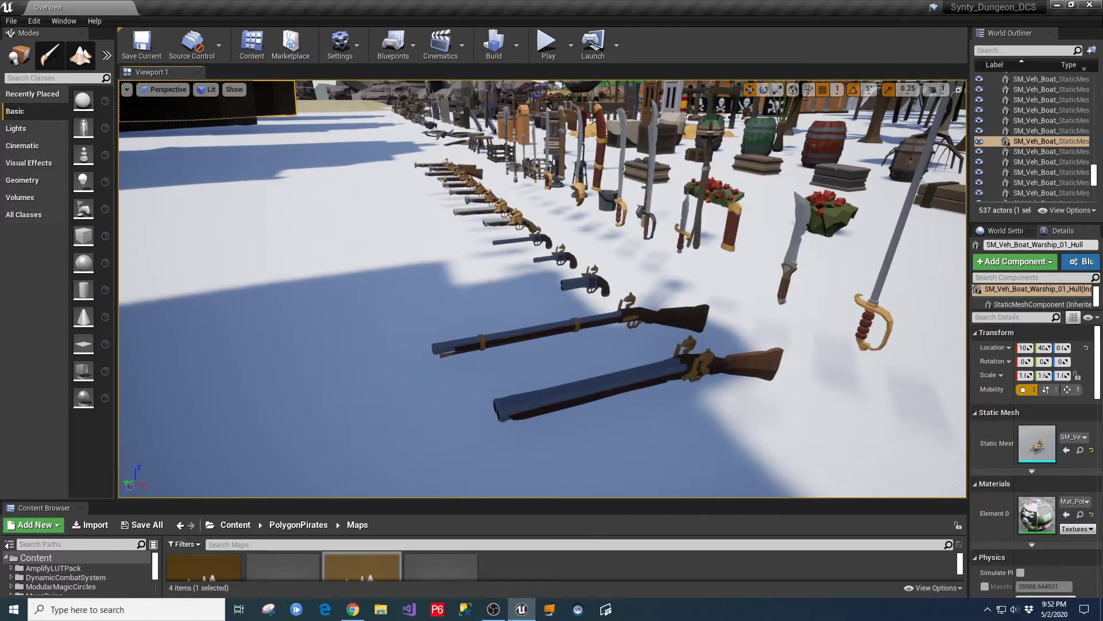
Fly past the remaining swords to examine the three ship's wheels, then the fruit sacks, crates and barrels.
key(w)
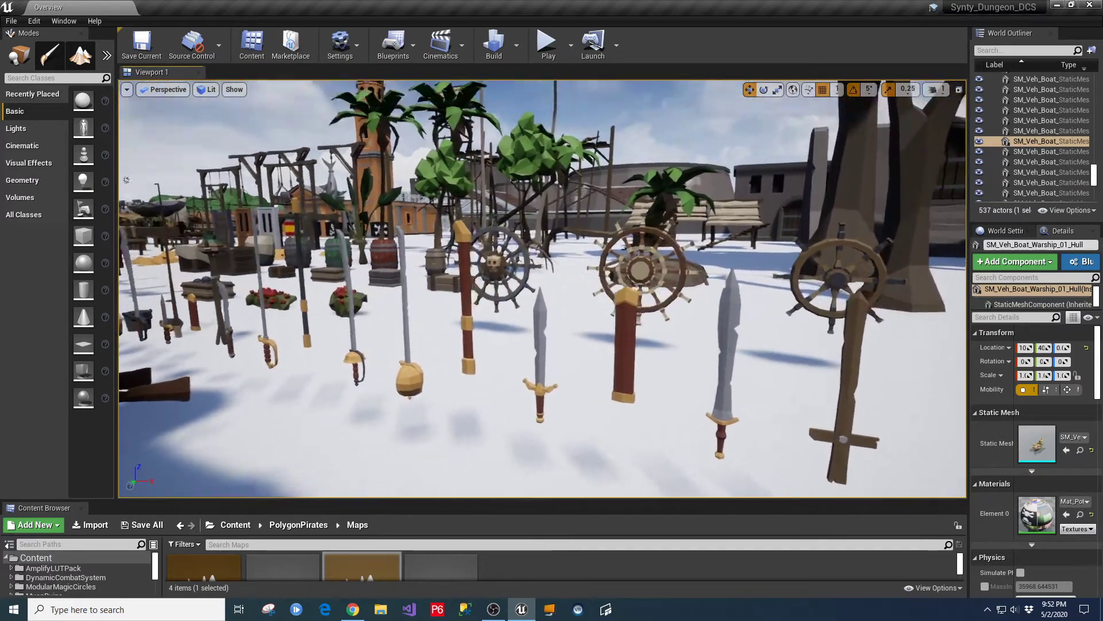
key(d)
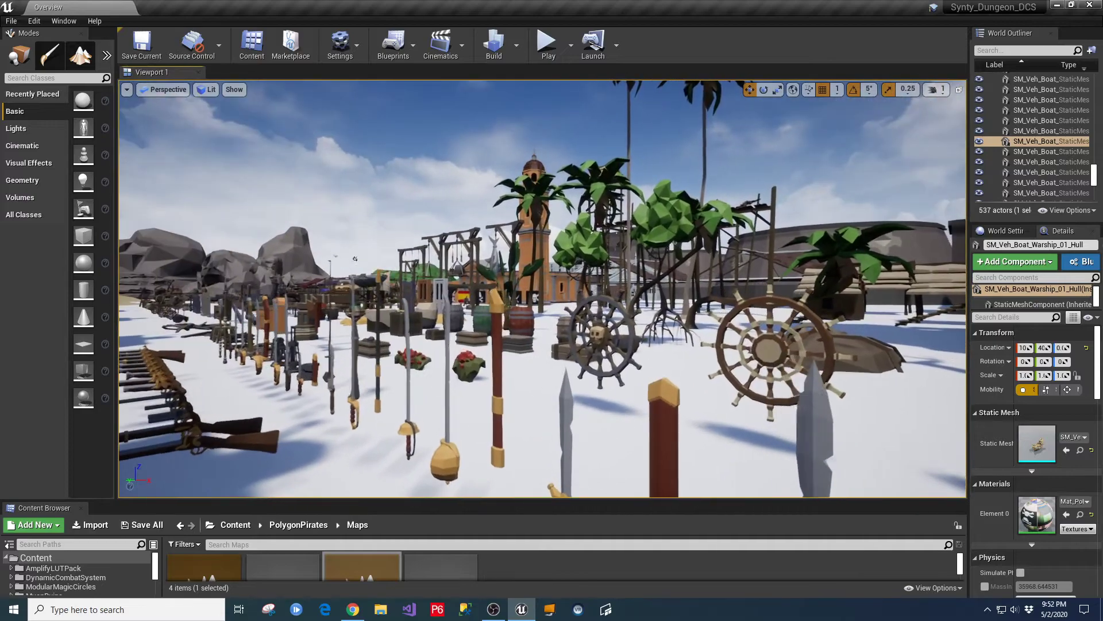
key(w)
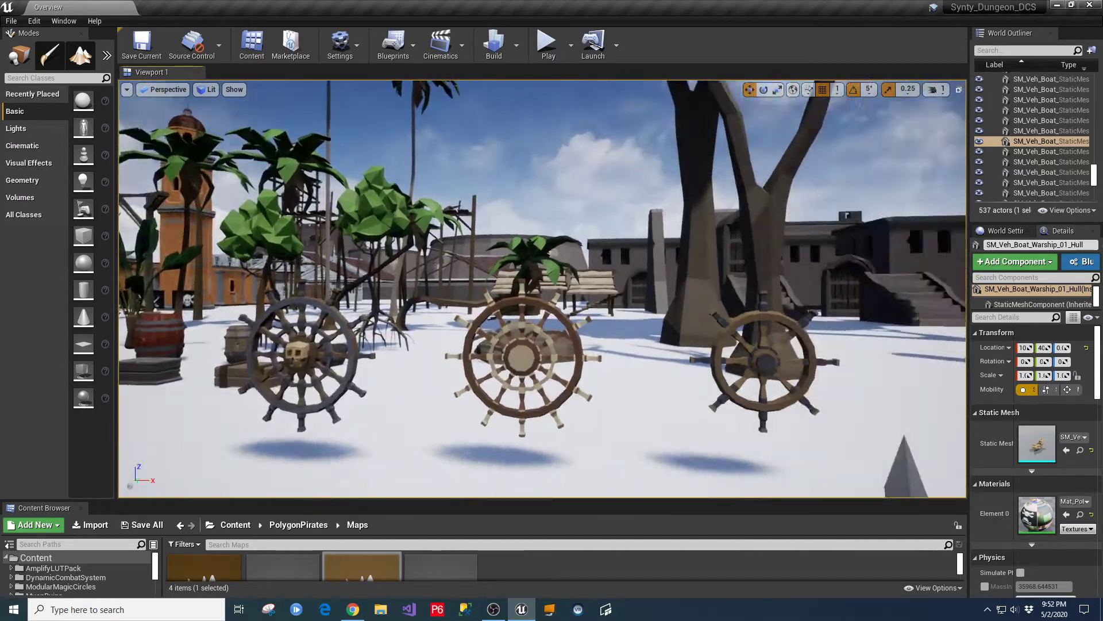
key(d)
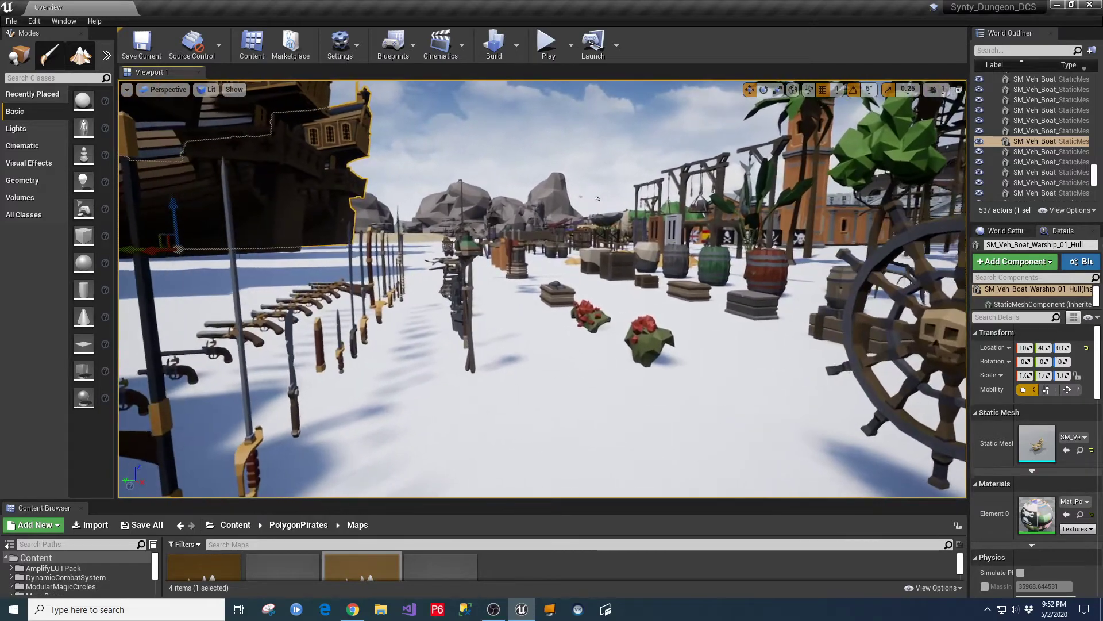
key(w)
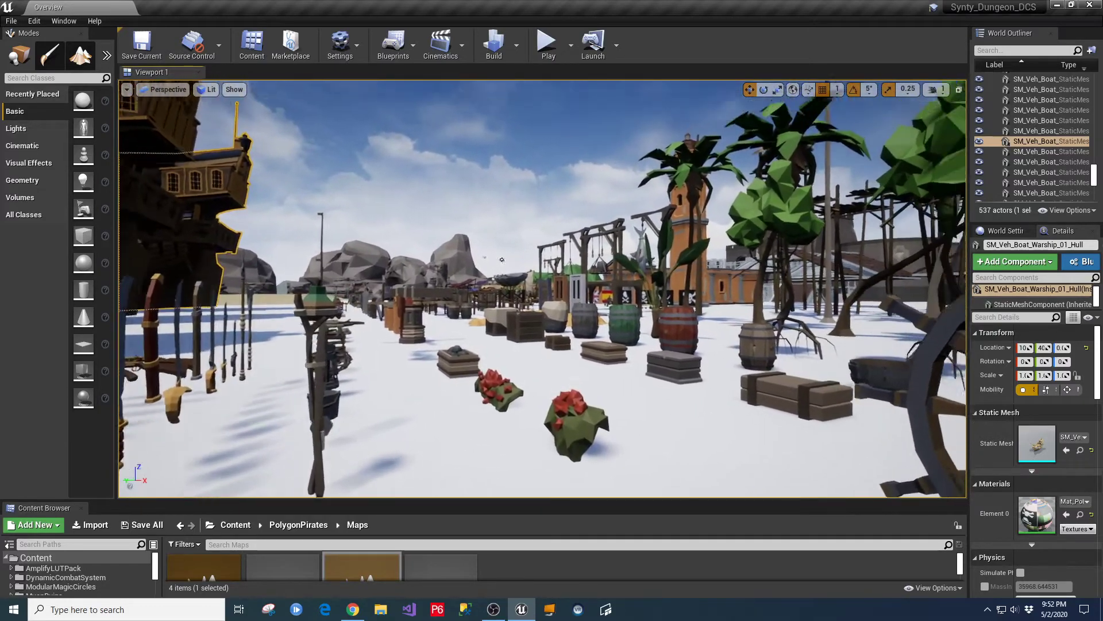
key(d)
right_drag(418, 330, 508, 271)
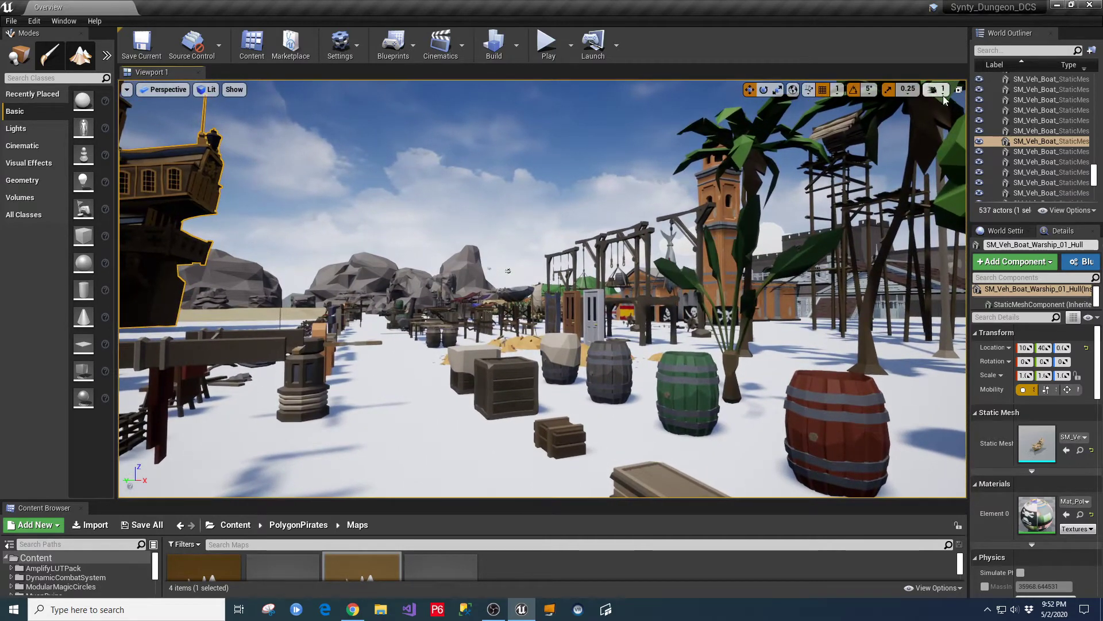
Raise the viewport camera speed to 2 and close the speed settings.
click(928, 118)
click(933, 89)
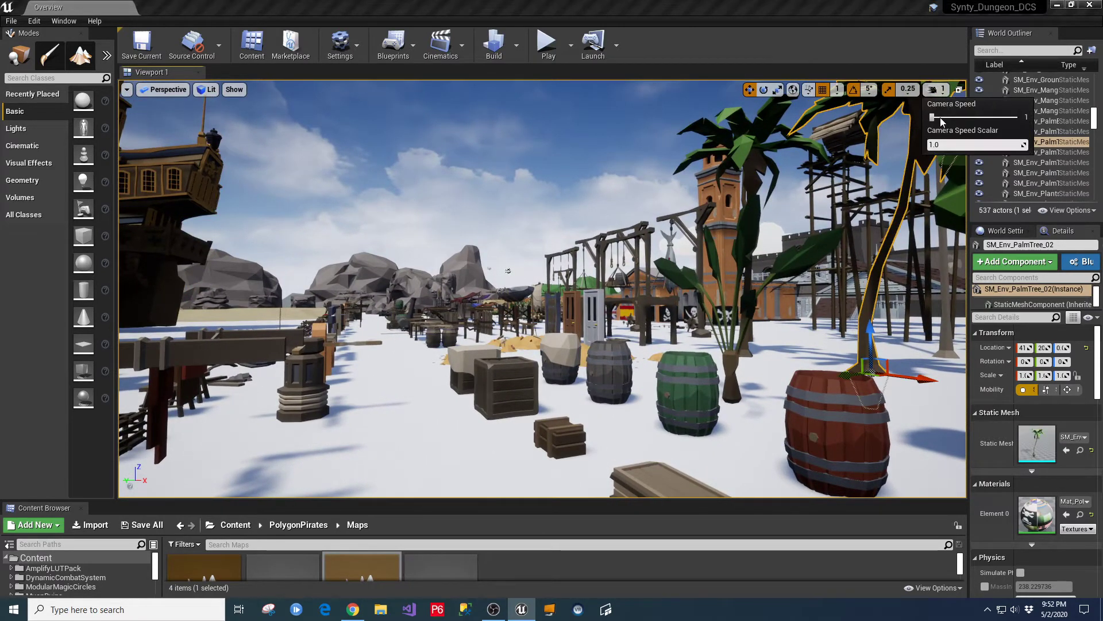
drag(940, 117, 945, 116)
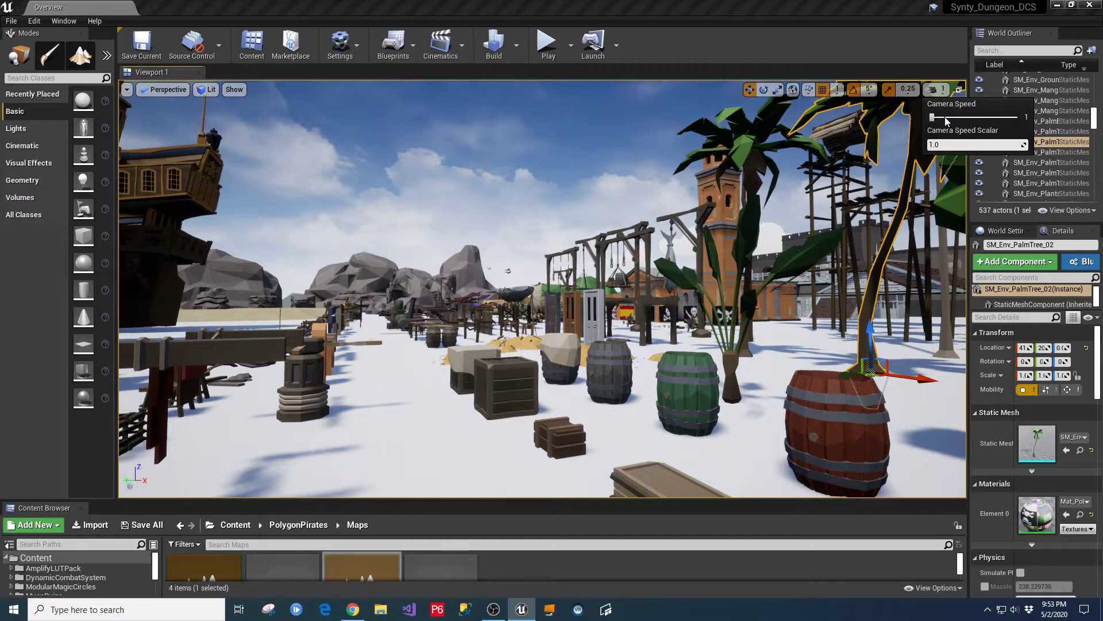
right_click(681, 240)
click(632, 253)
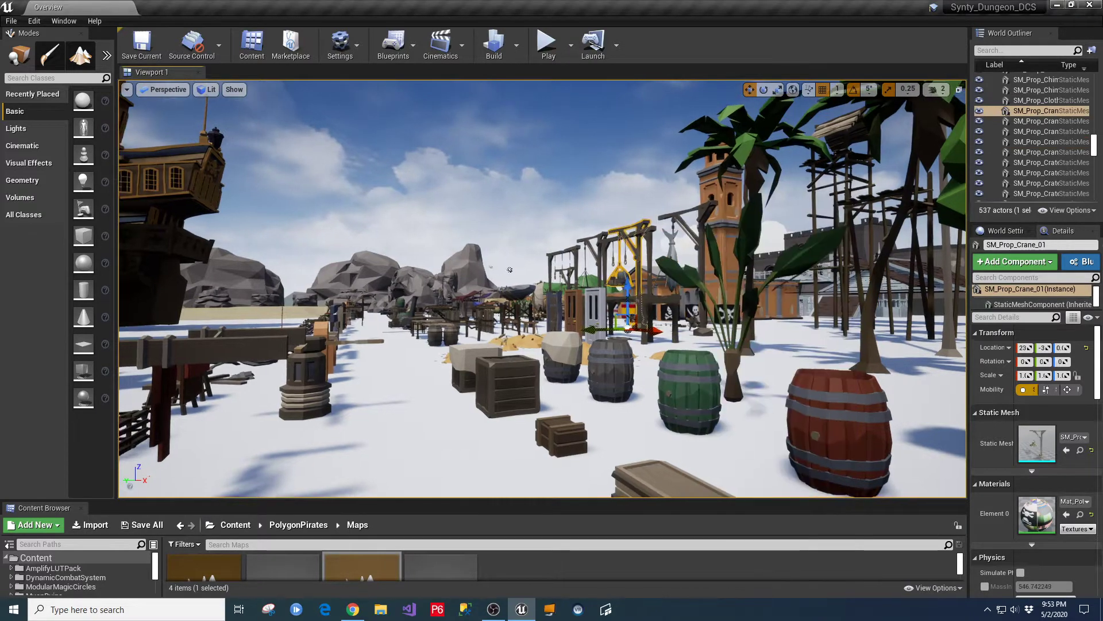
Fly forward to examine the treasure pile, doors, fences, cranes and the stacked barrels and crates.
key(w)
right_drag(510, 269, 385, 261)
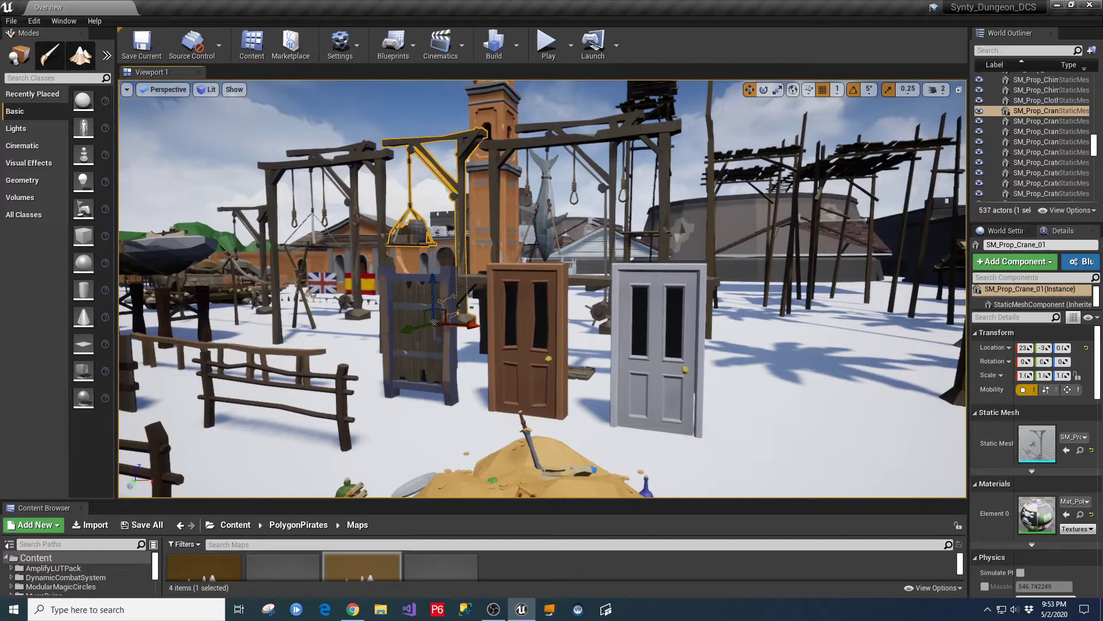
right_drag(134, 198, 79, 203)
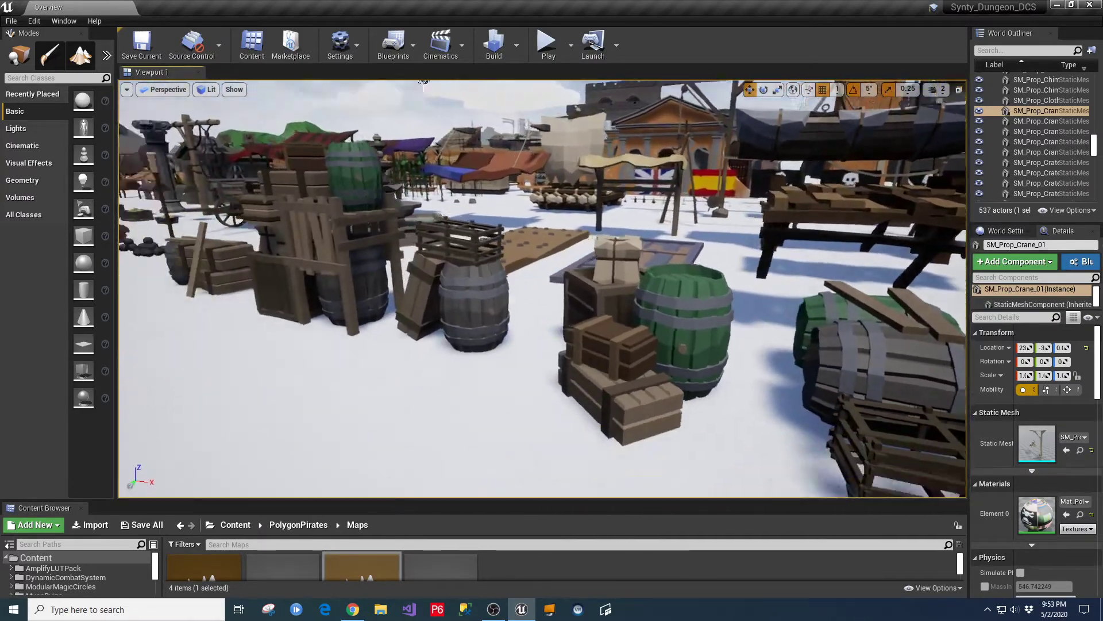
right_drag(424, 82, 358, 115)
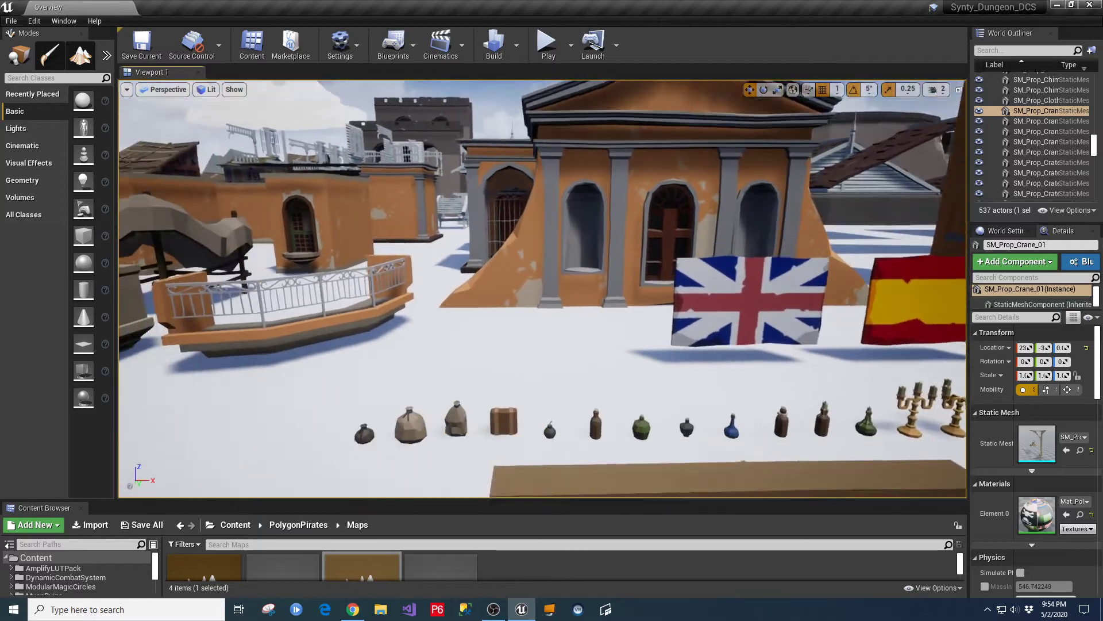
Fly along the row of bottles, candlesticks, coins, maps and skulls to examine them with the national and pirate flags and tower.
right_drag(542, 288, 539, 308)
key(d)
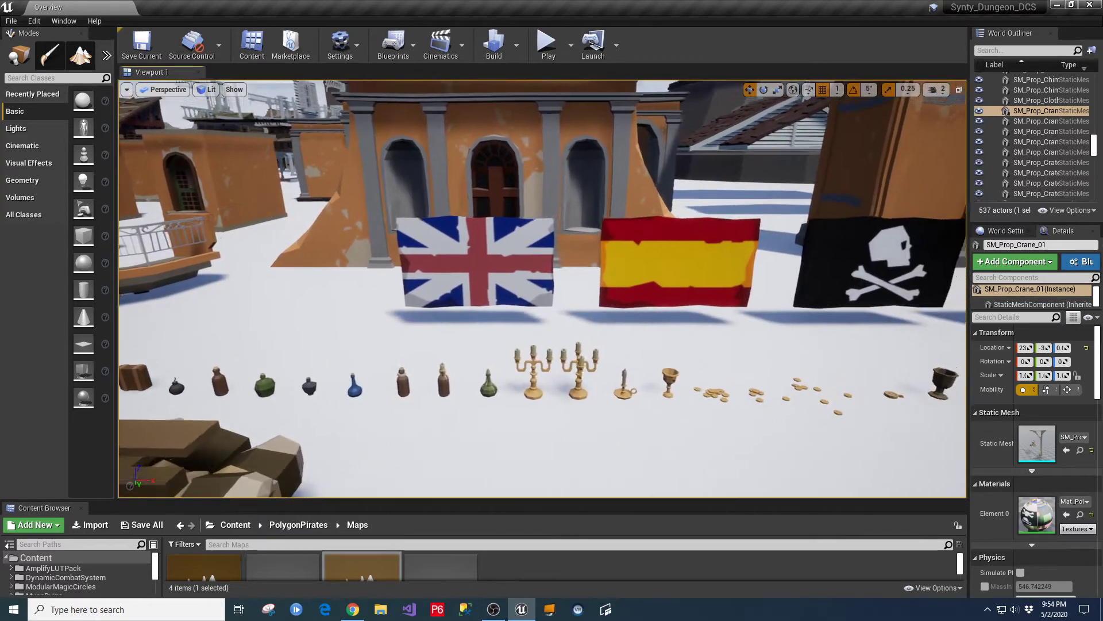
key(w)
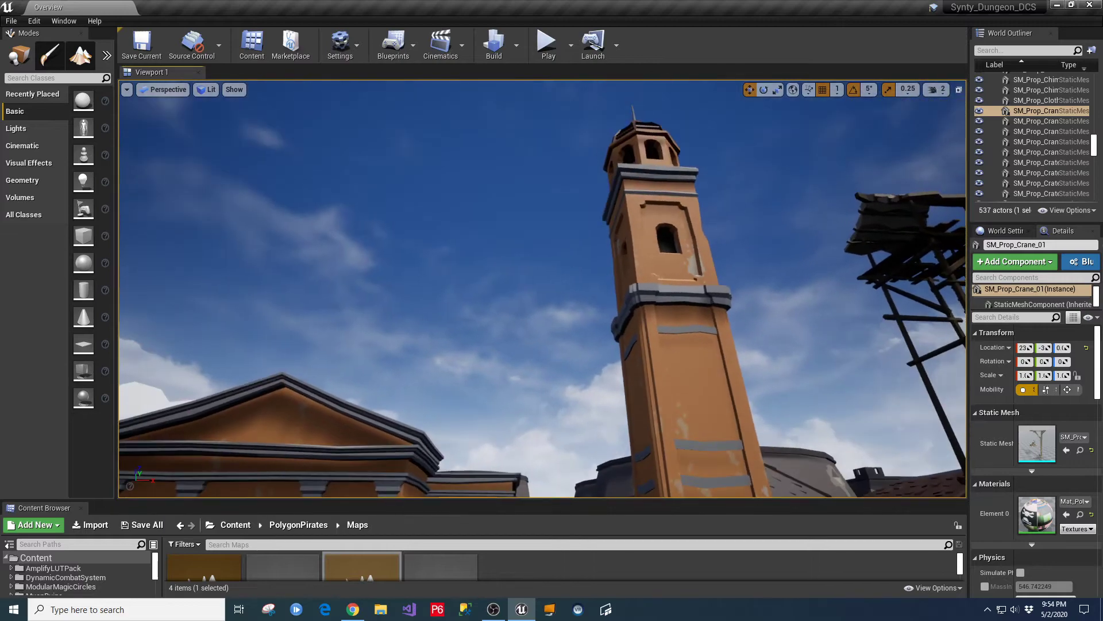
right_drag(543, 288, 506, 322)
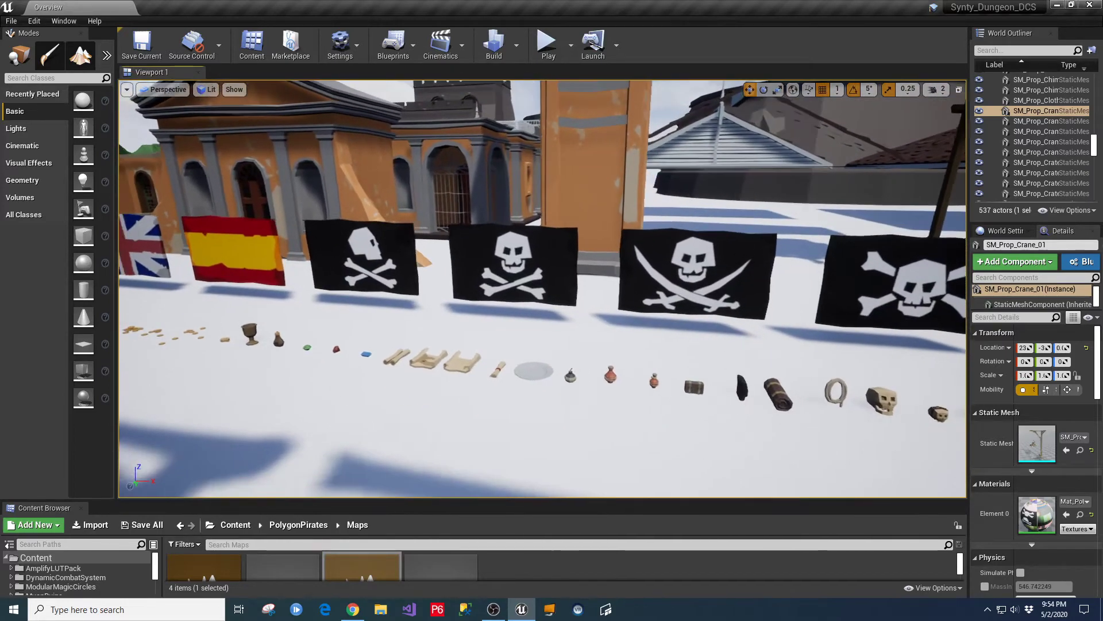
right_drag(506, 322, 506, 322)
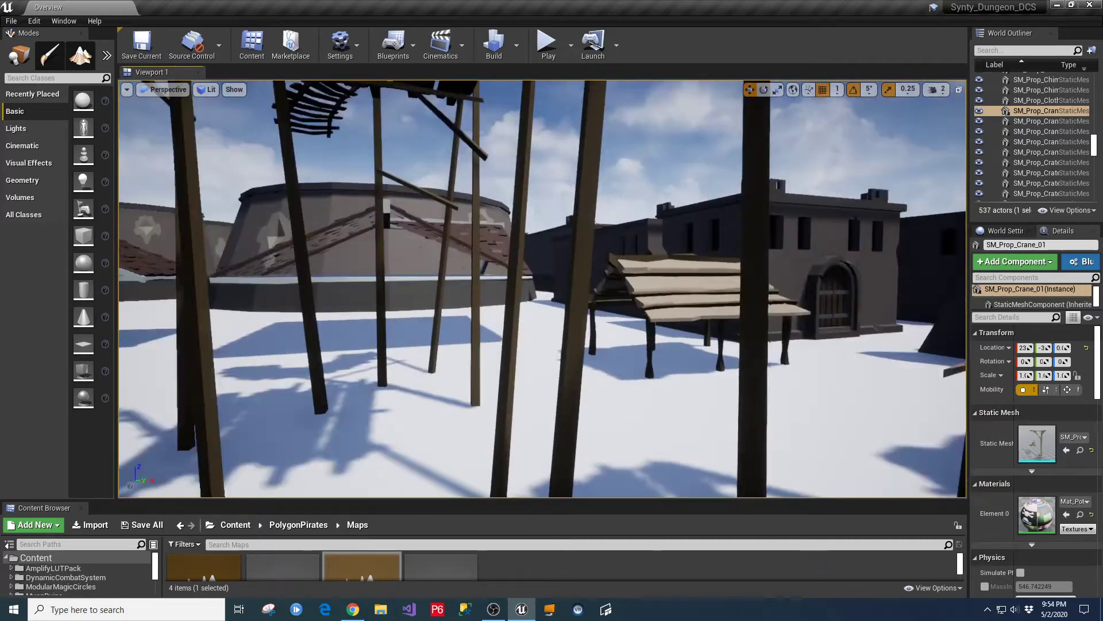
Fly past the wooden dock platforms and rise above the Overview map to survey the ships, props, rocks and buildings.
right_drag(543, 289, 428, 313)
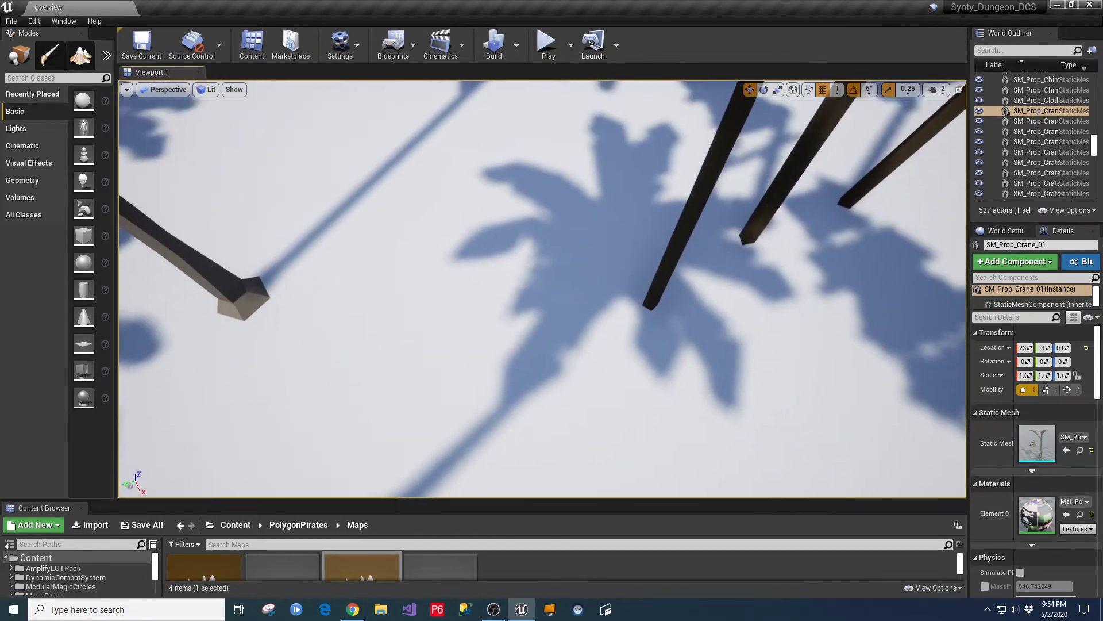
right_drag(427, 313, 431, 291)
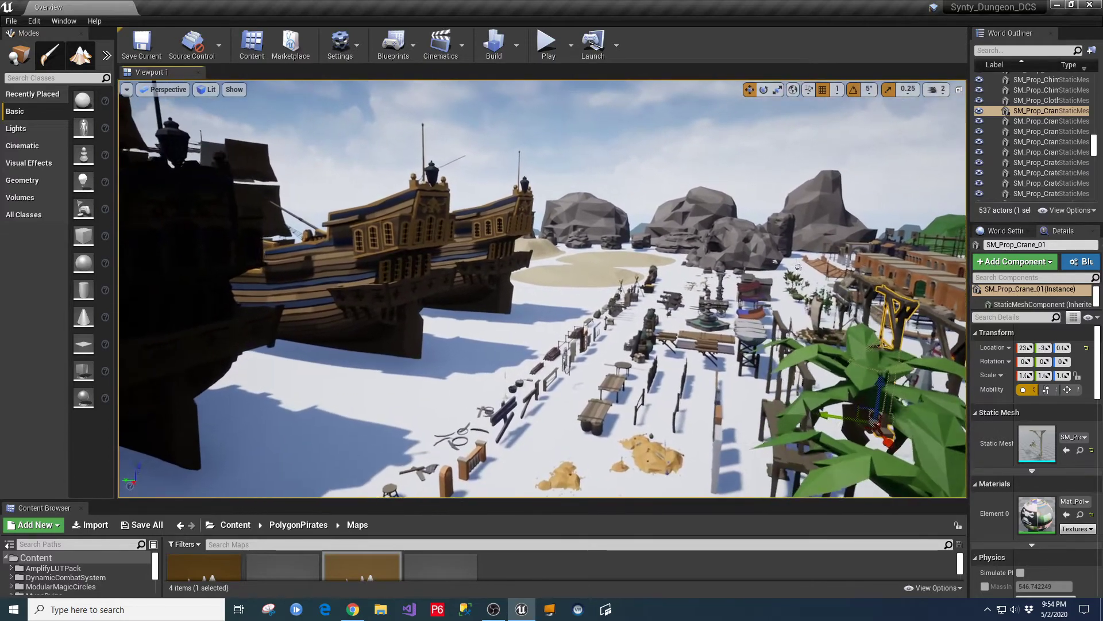
right_drag(544, 288, 543, 276)
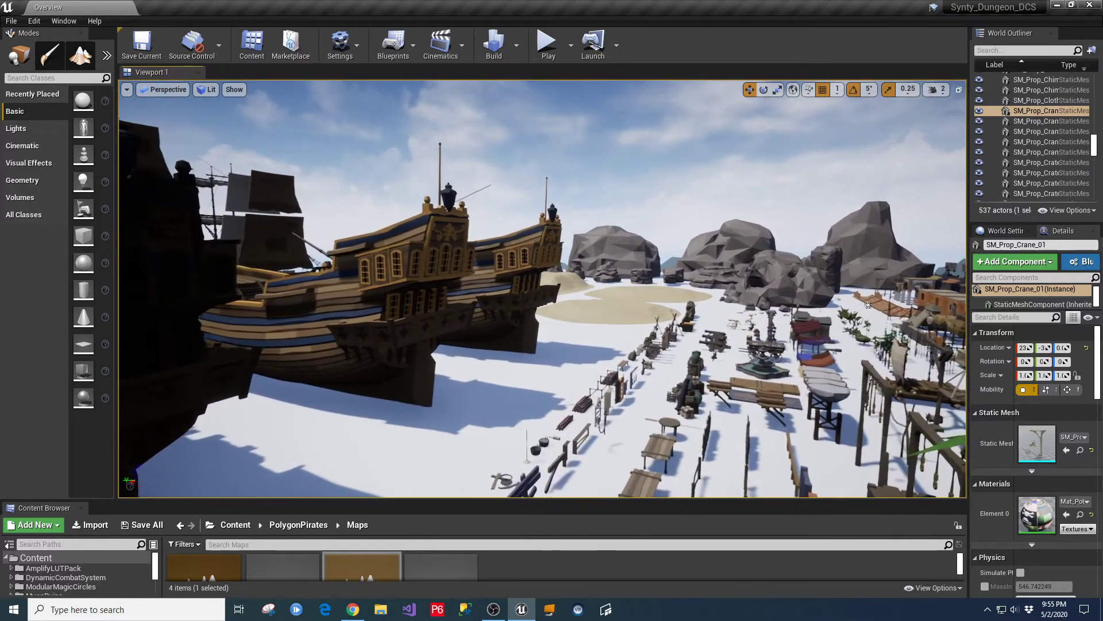
key(w)
right_drag(543, 276, 495, 375)
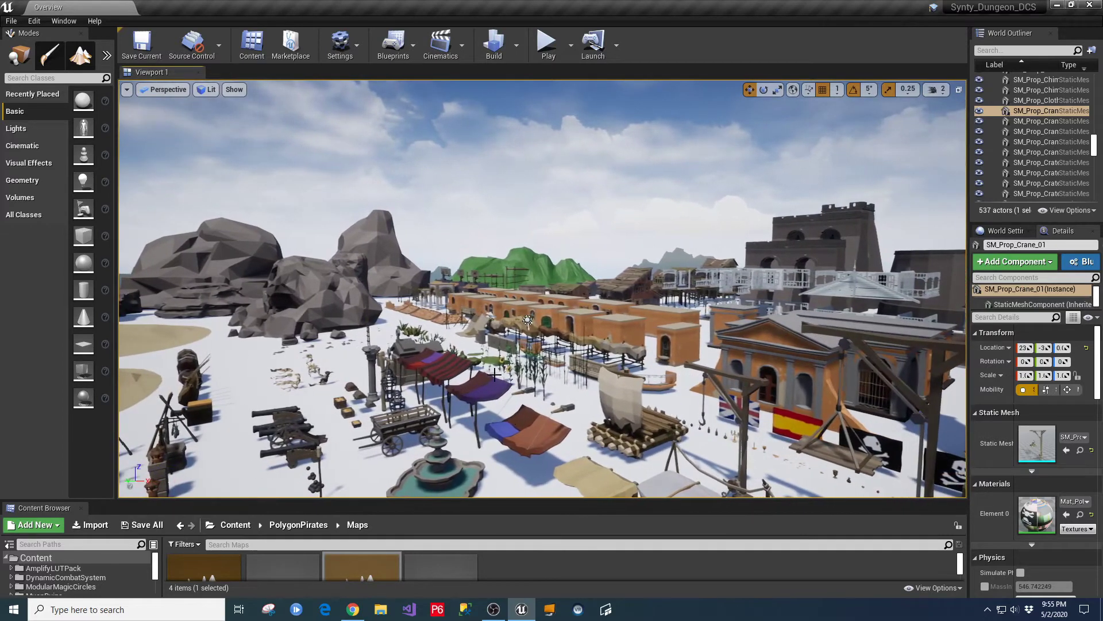
Enlarge the Content Browser and open the Buildings folder inside the PolygonPirates Meshes folder.
drag(466, 500, 483, 418)
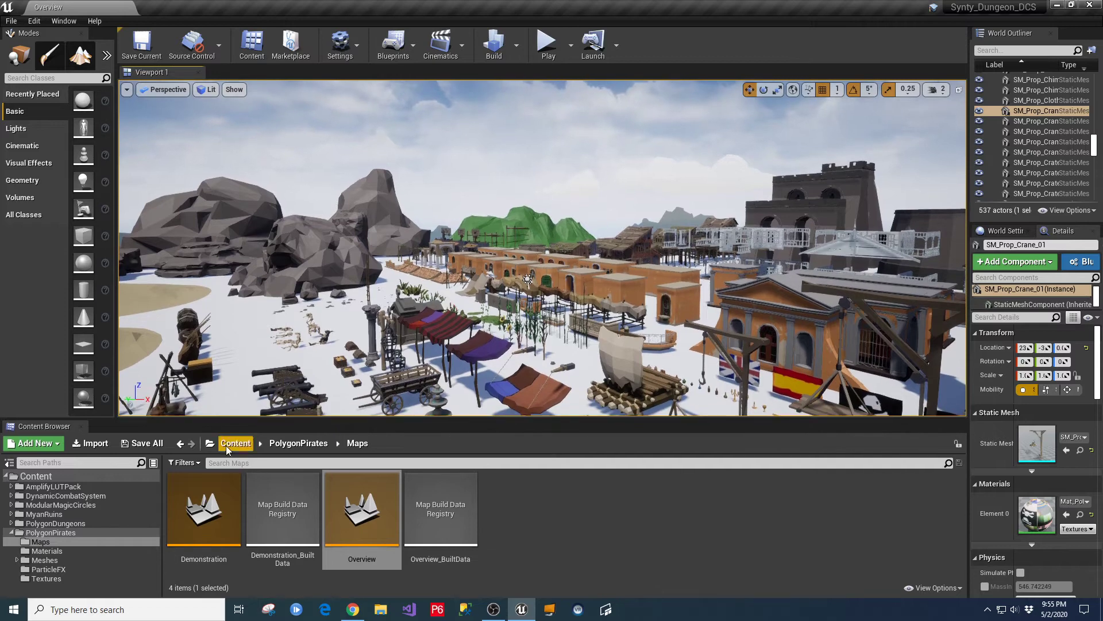
click(17, 559)
click(49, 569)
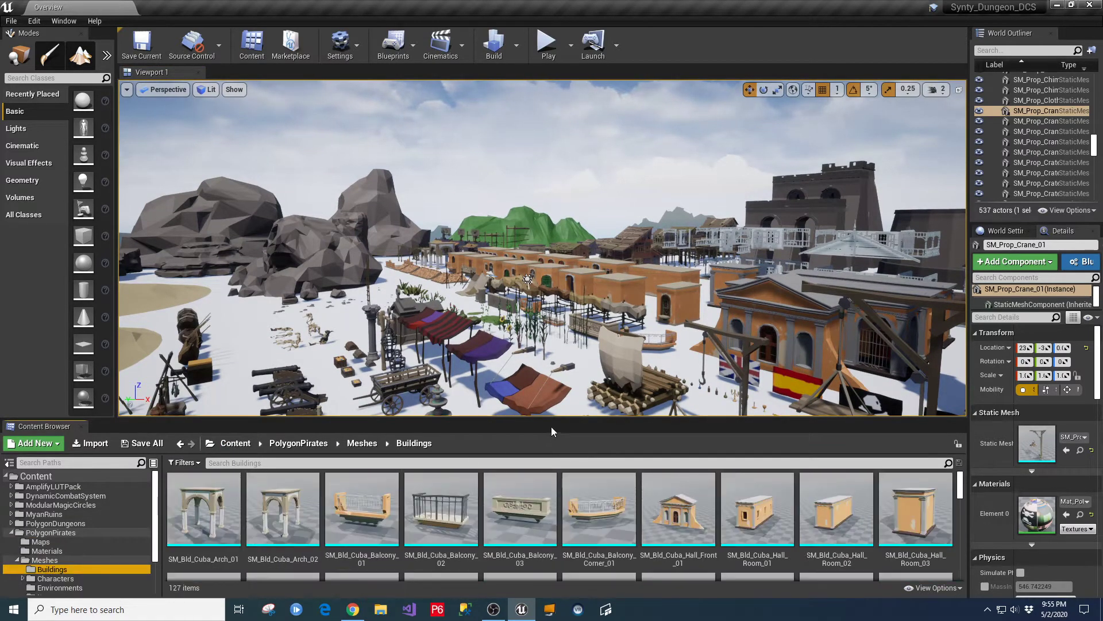
drag(550, 428, 561, 237)
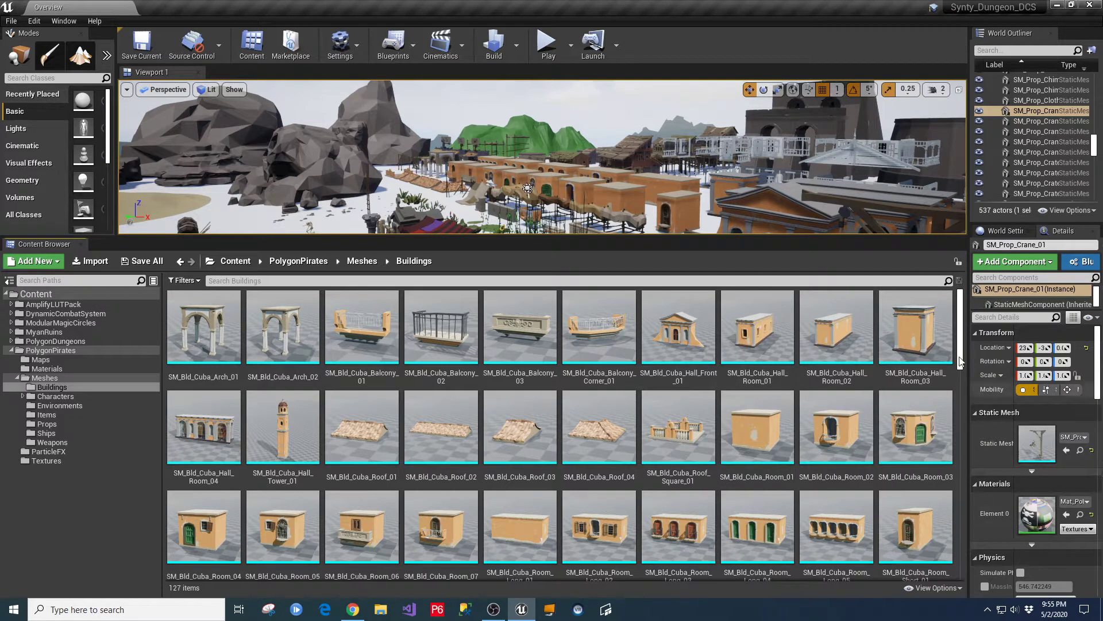
Look through all the building meshes in the folder, from the Cuba pieces to the tents.
drag(961, 319, 963, 380)
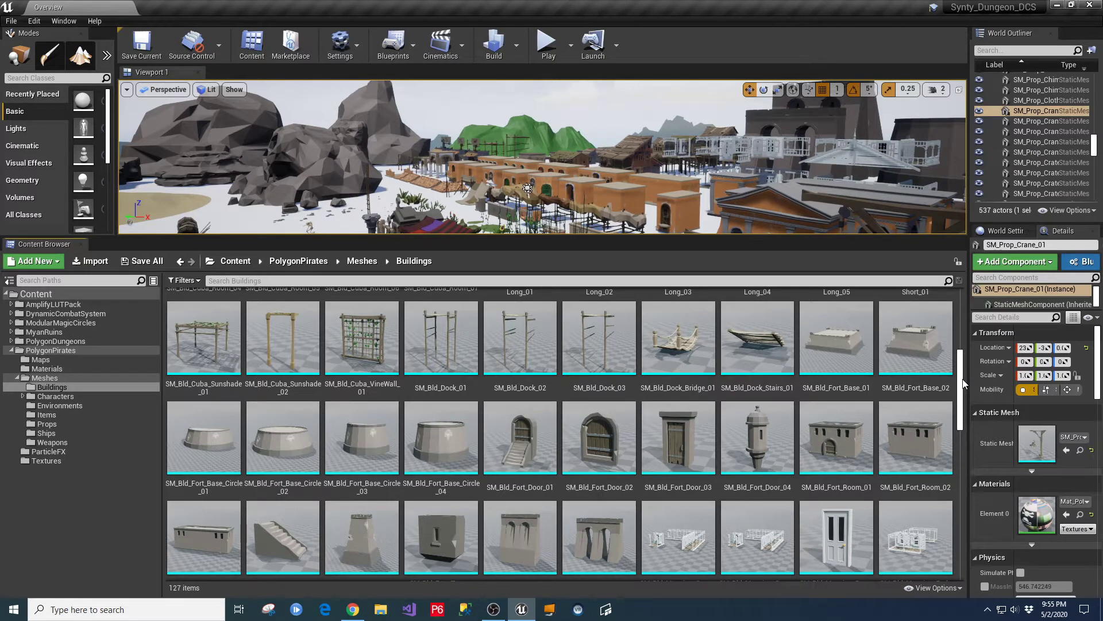
drag(964, 384, 977, 443)
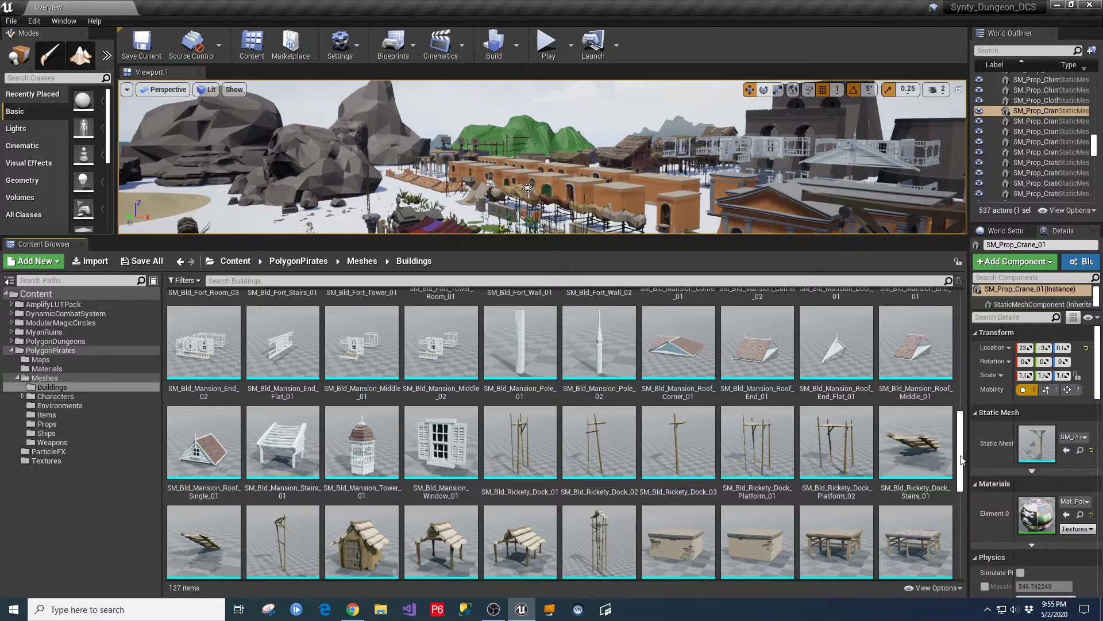
drag(959, 460, 998, 550)
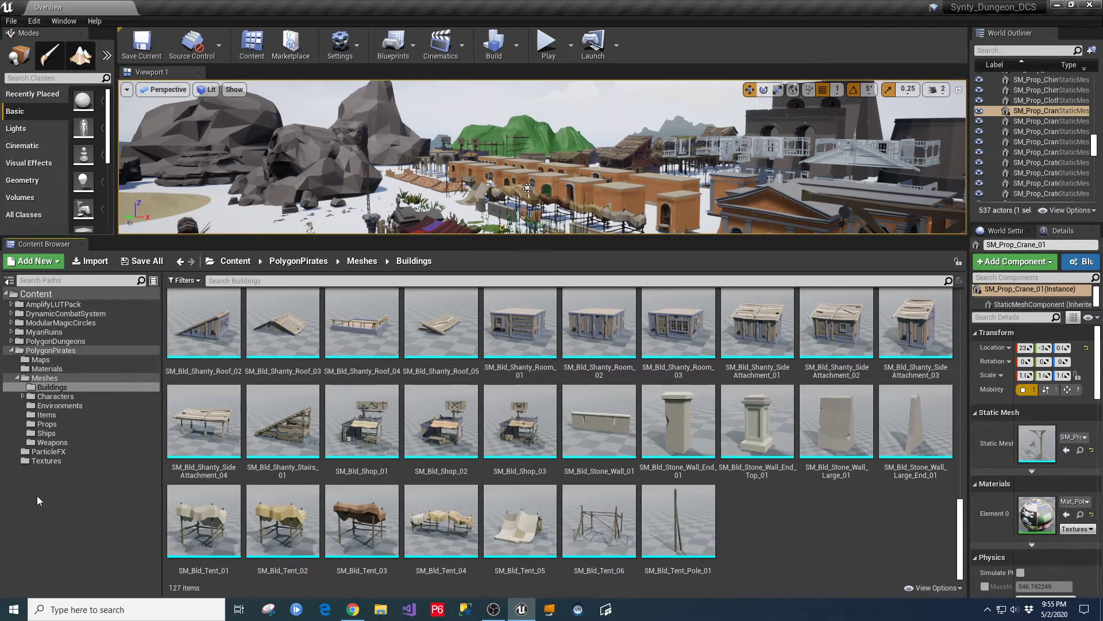
Open the People folder under Characters and look through all the character meshes, from the English captain to the skeletons.
click(21, 396)
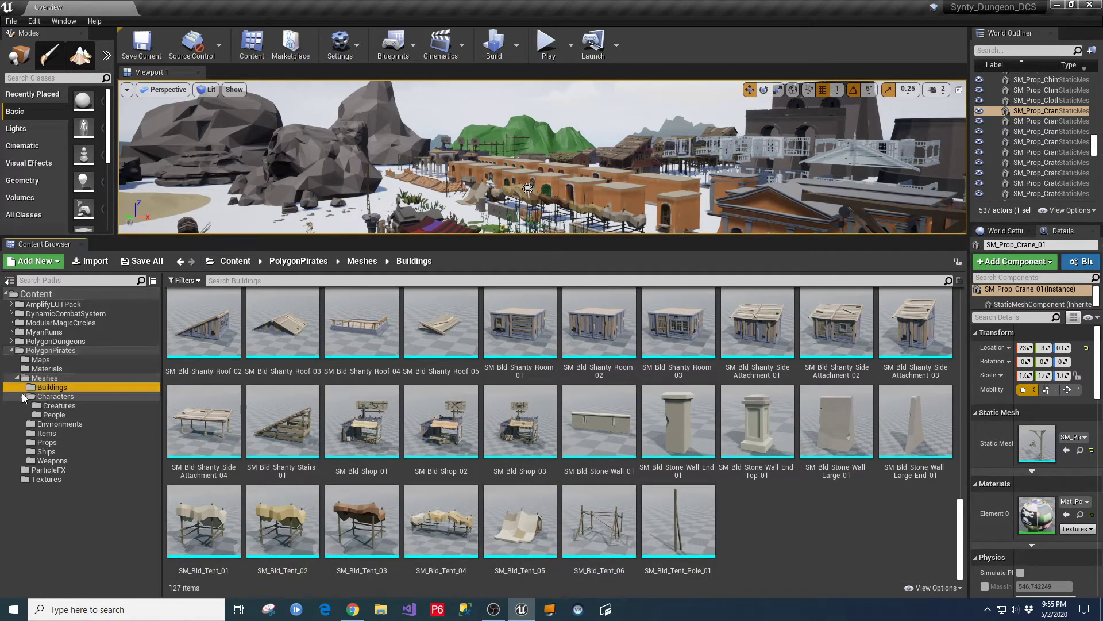
click(50, 399)
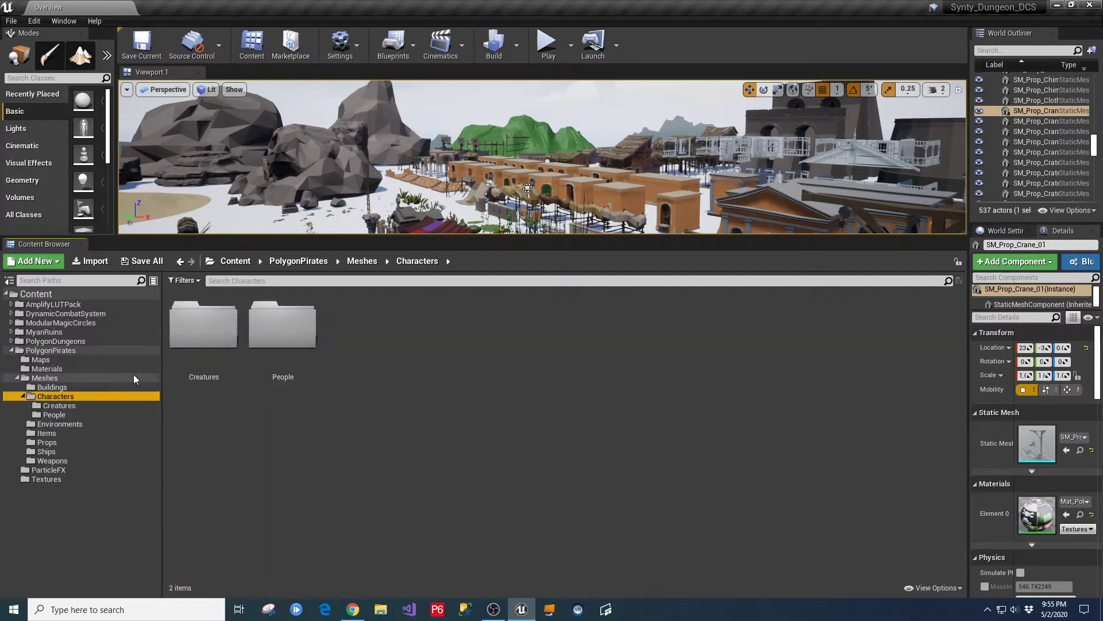
double_click(282, 327)
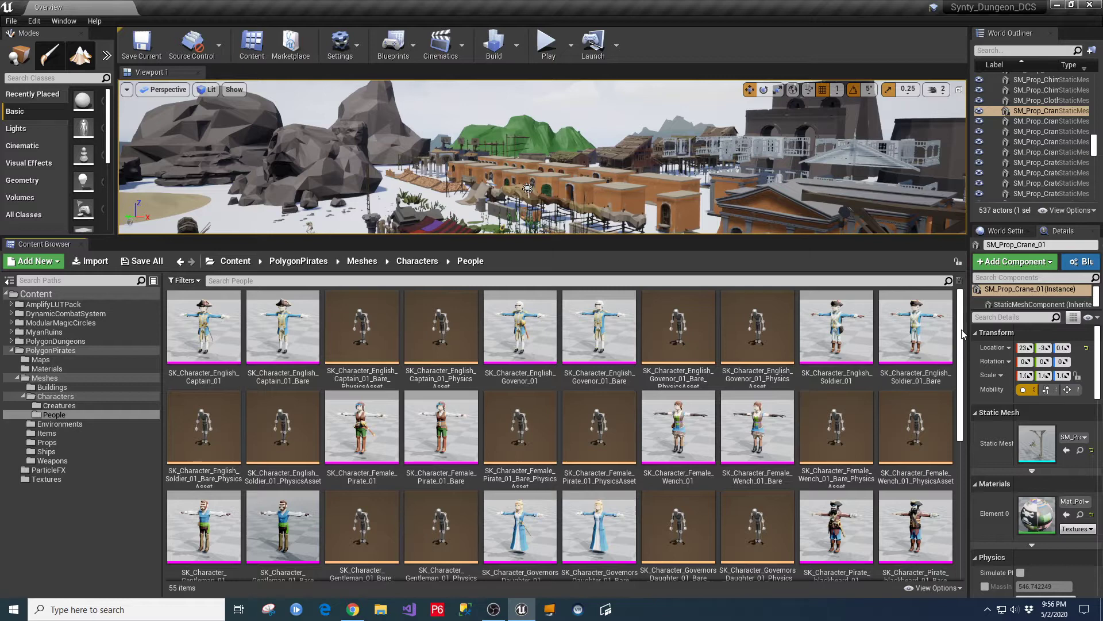
scroll(962, 352, down, 1)
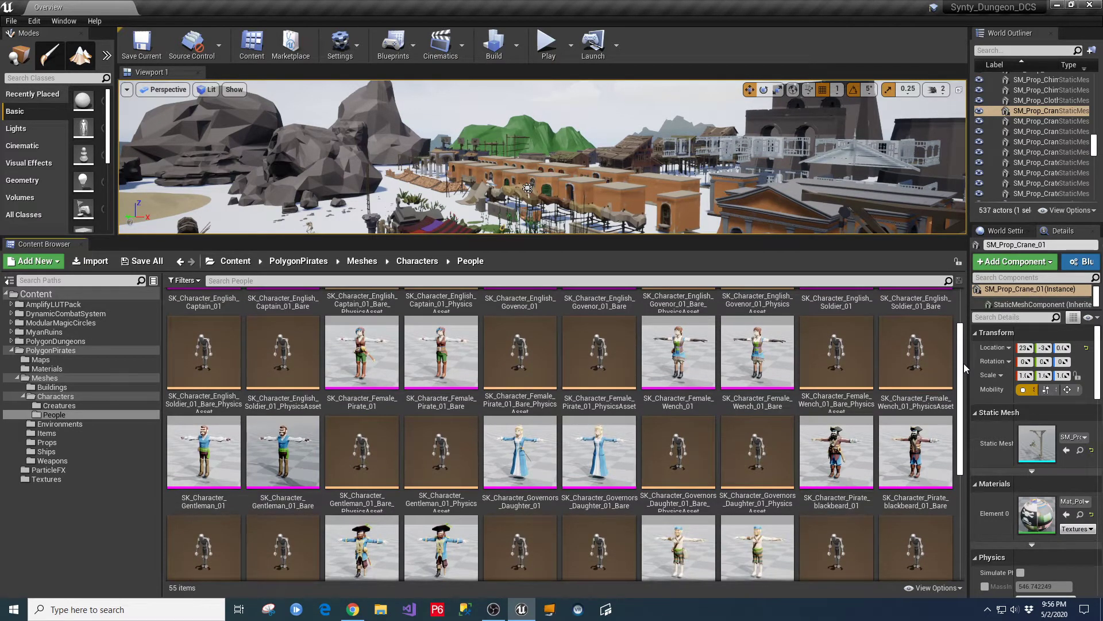
scroll(966, 368, down, 1)
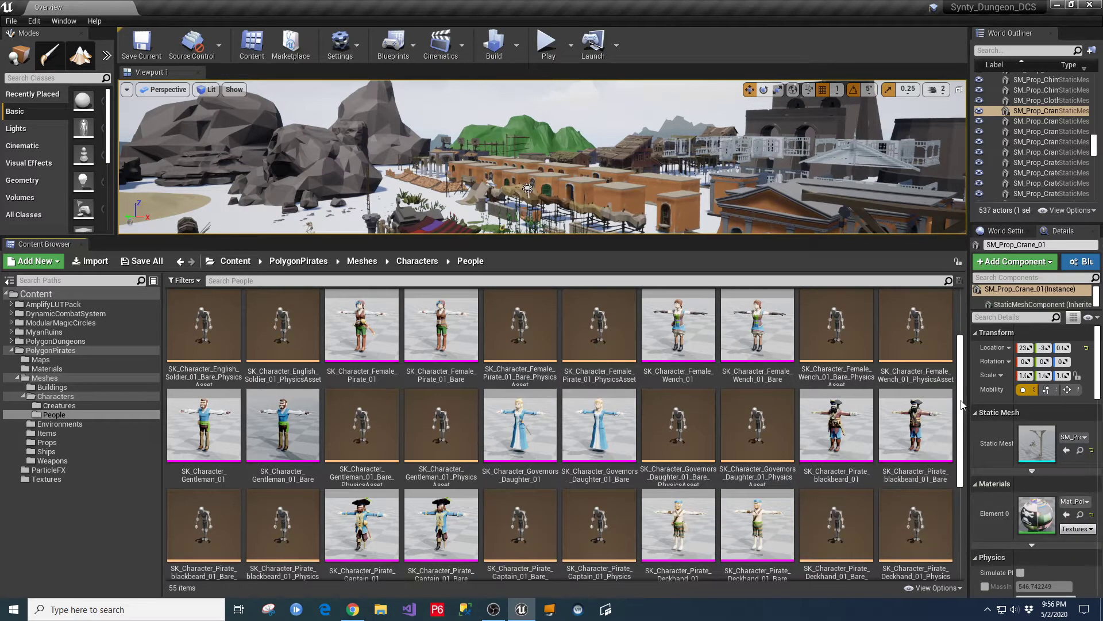
scroll(963, 404, down, 1)
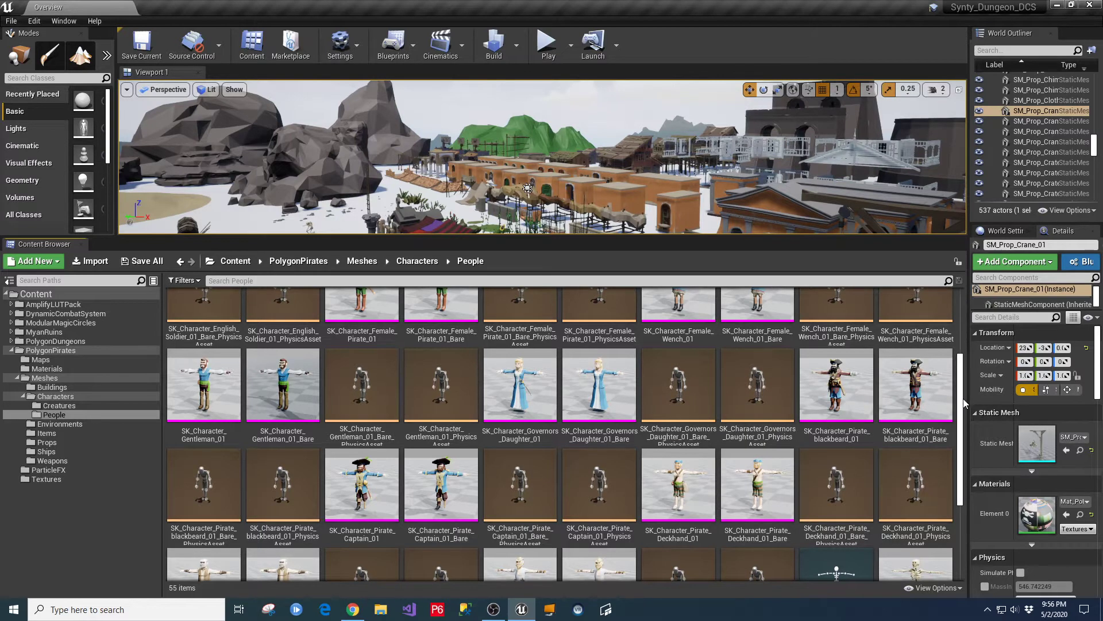
drag(963, 404, 970, 482)
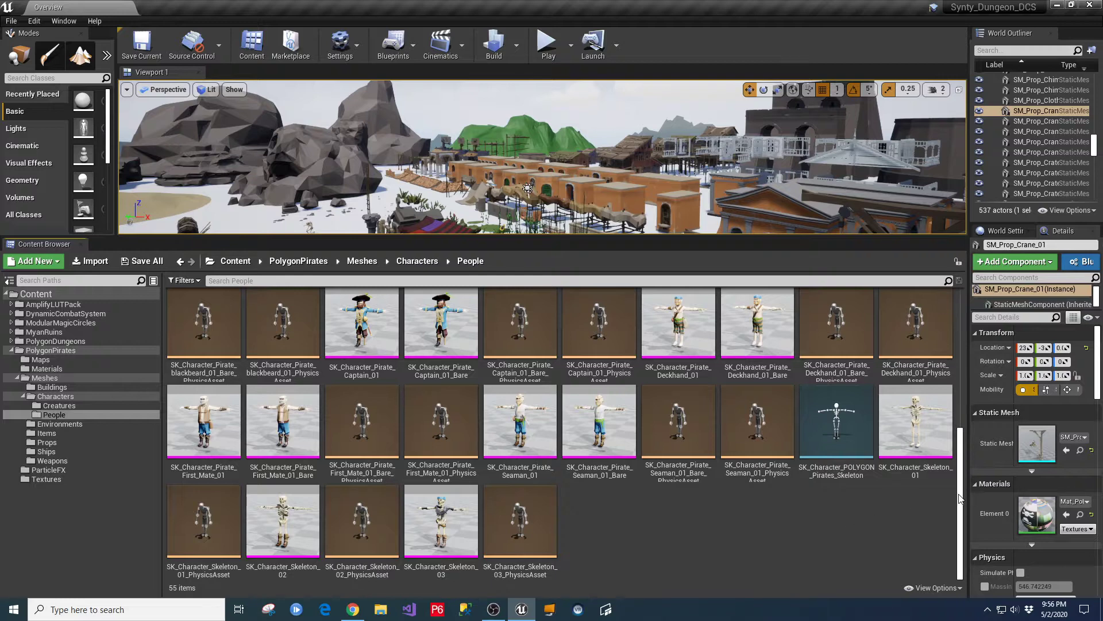
scroll(960, 498, up, 5)
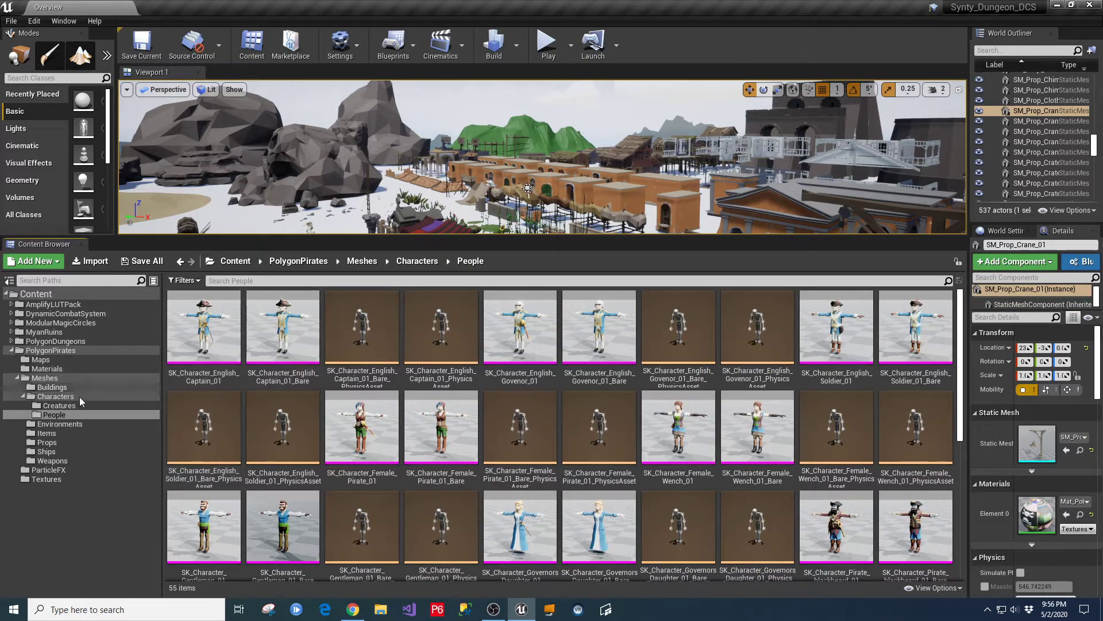
Open the Creatures folder inside Characters to view the fish and shark assets, and return to the People folder.
click(55, 396)
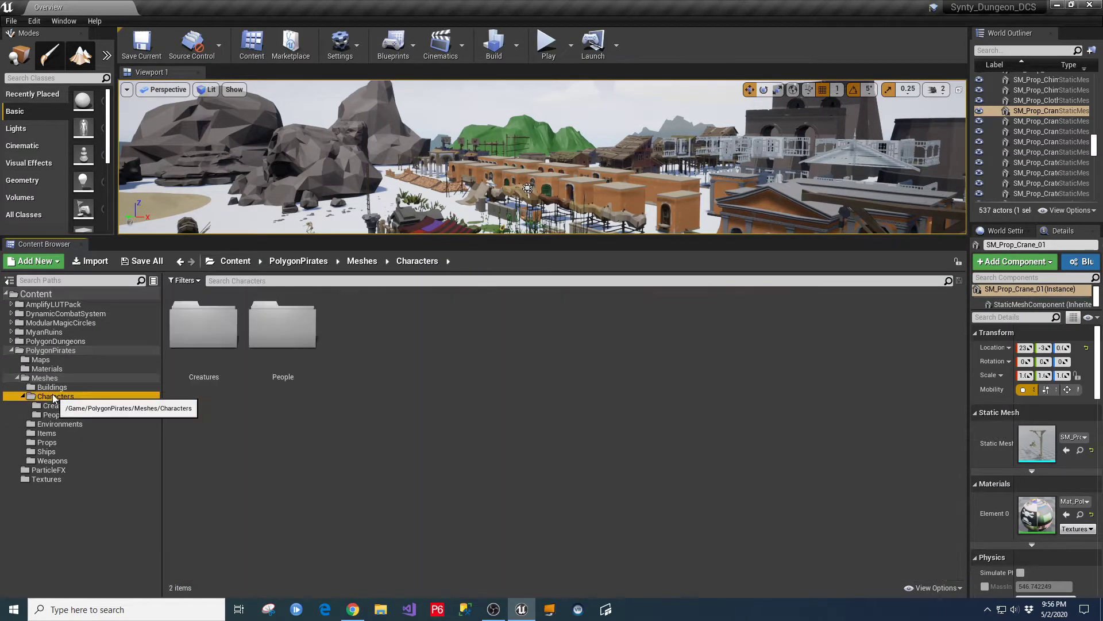
double_click(202, 333)
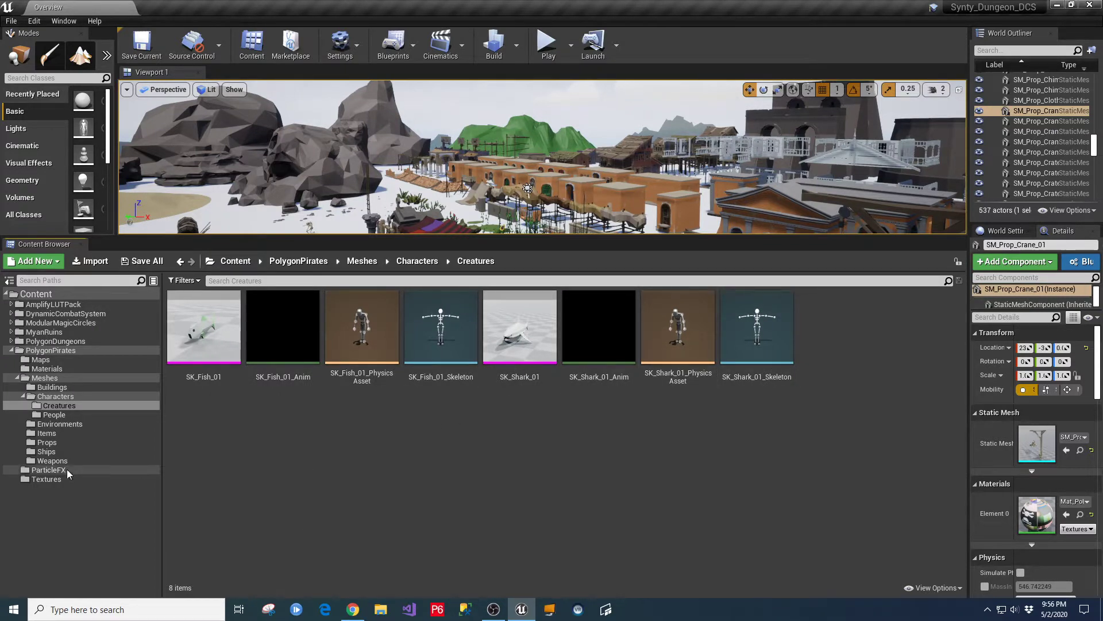
click(54, 414)
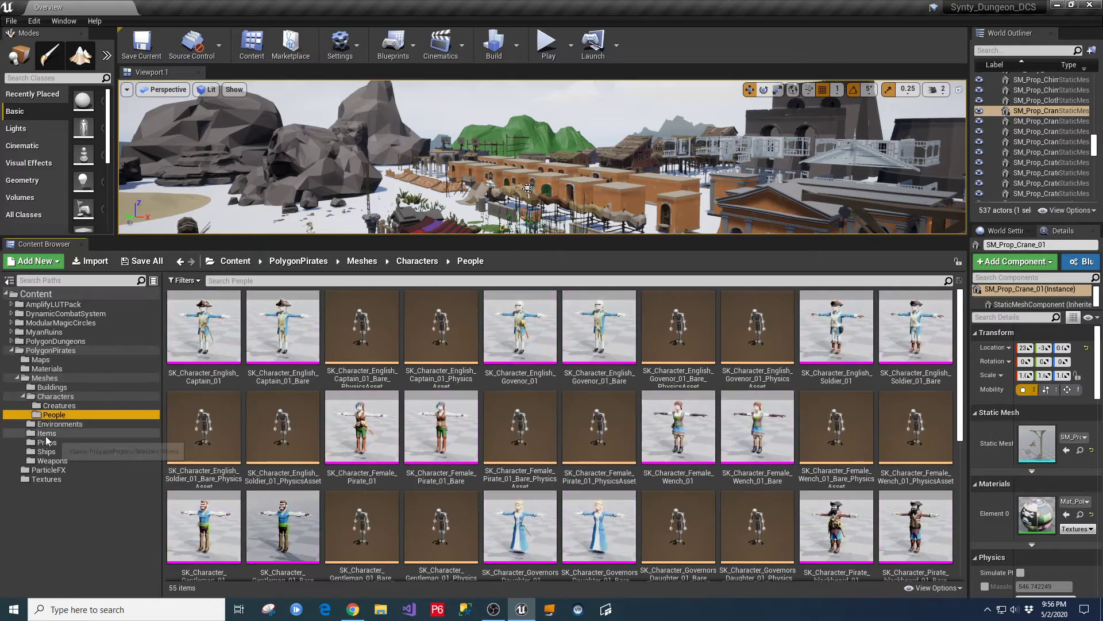
Open the Environments folder and look through its meshes, from the background islands and beaches to the trees and vines.
click(49, 425)
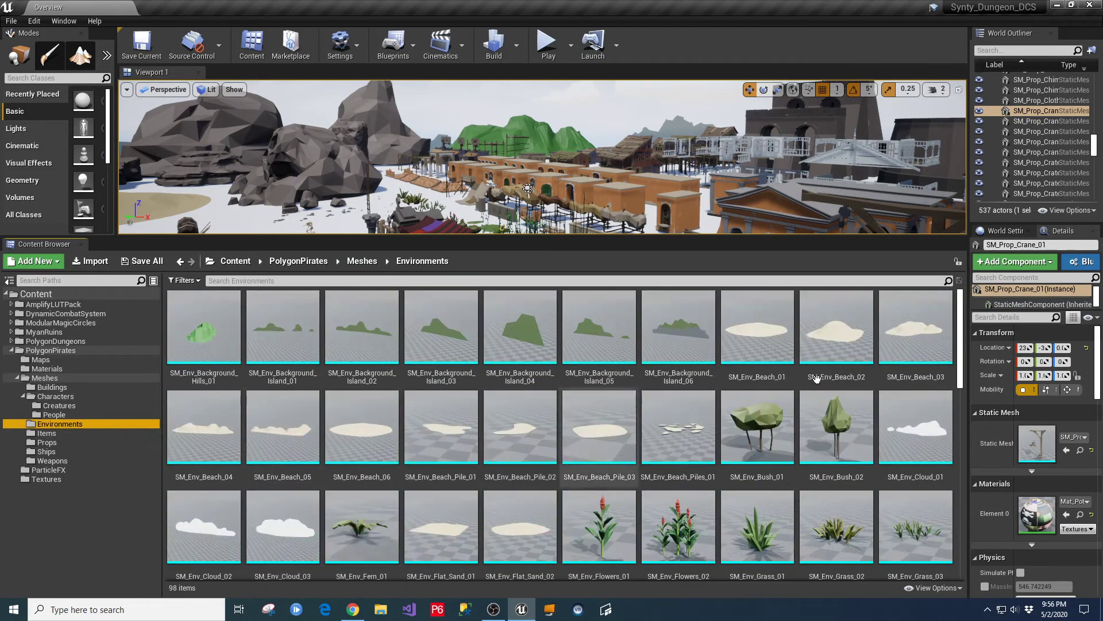
click(965, 307)
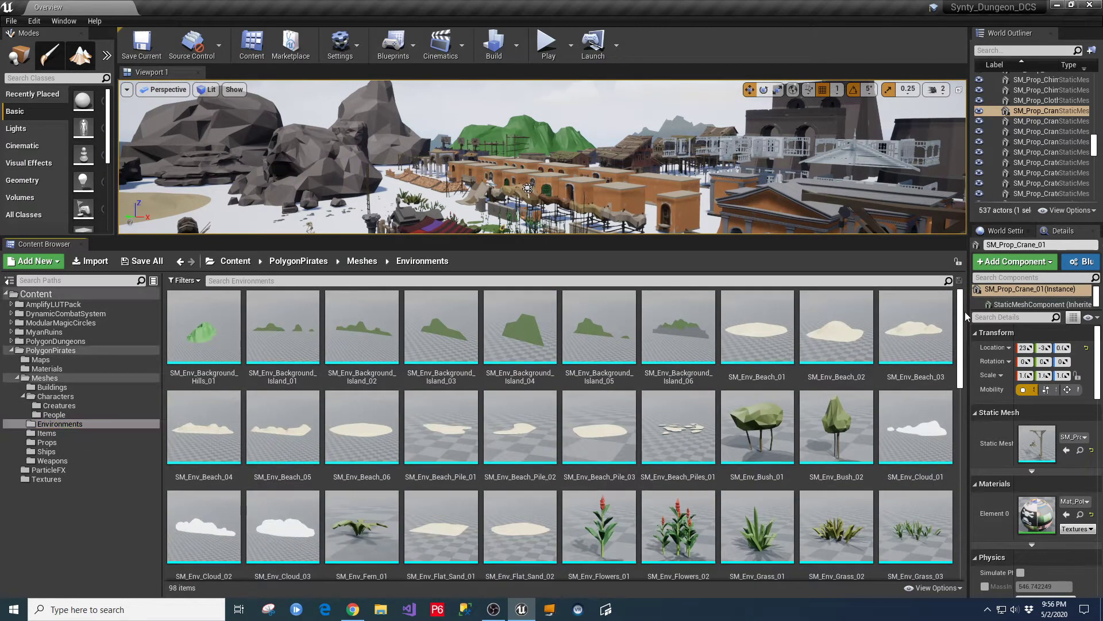
drag(965, 323, 988, 515)
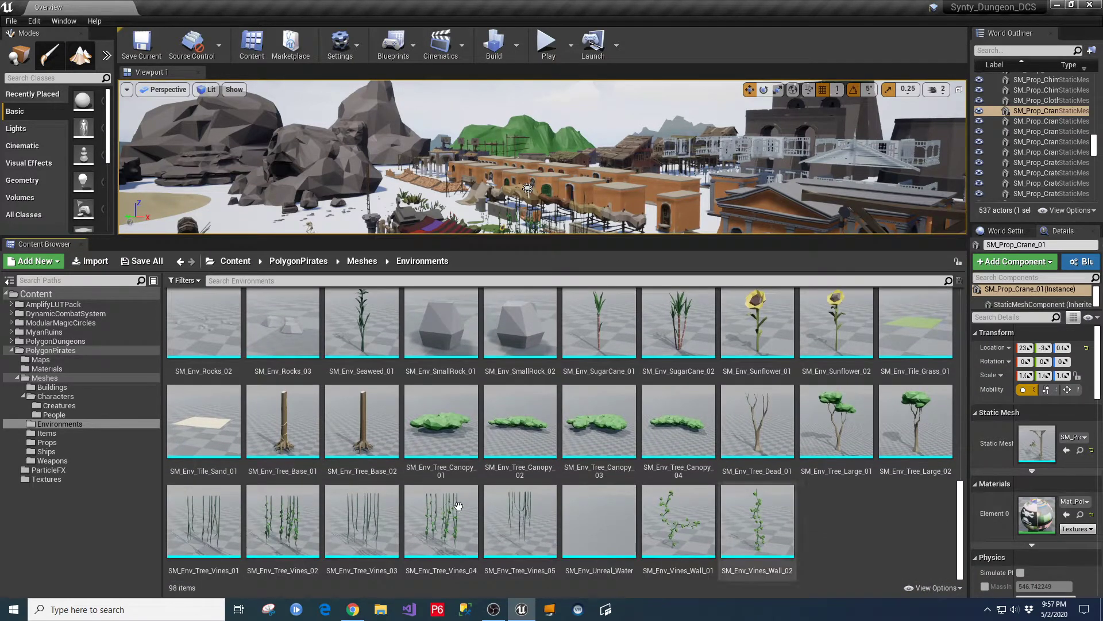
Open the Items folder and look through its meshes, from the bags and bottles to the skulls and spyglasses.
click(43, 434)
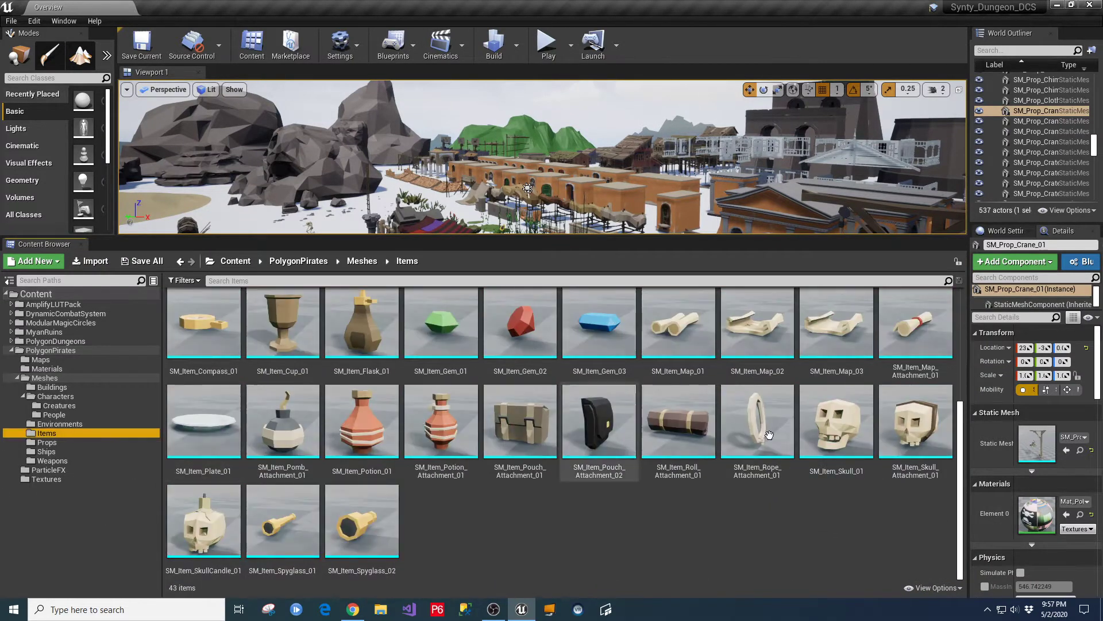
scroll(888, 511, down, 2)
scroll(885, 511, up, 3)
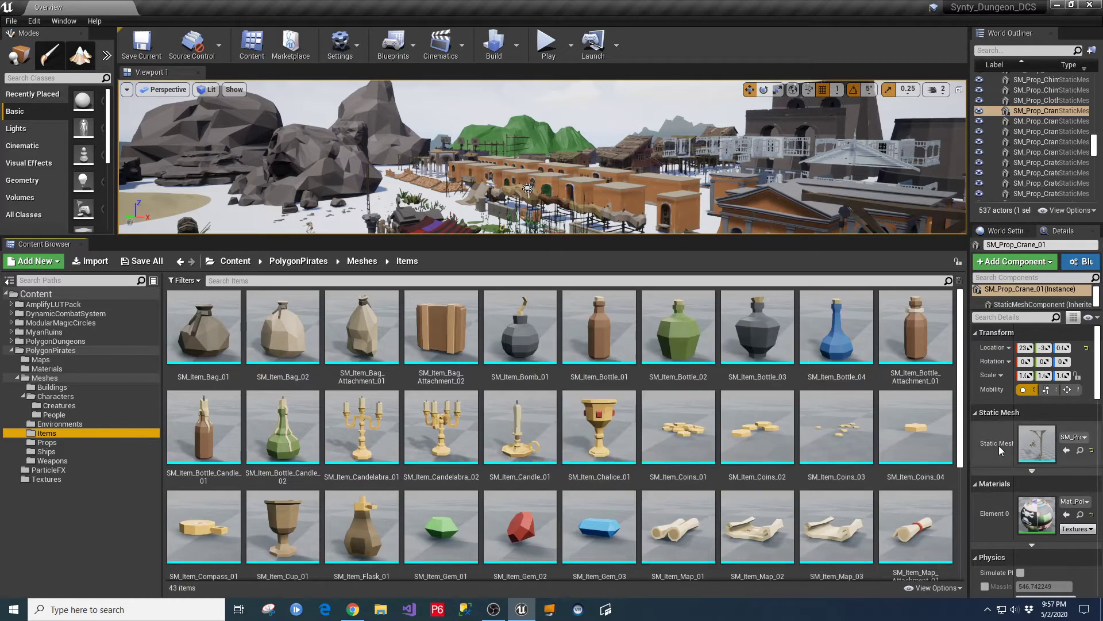
click(963, 327)
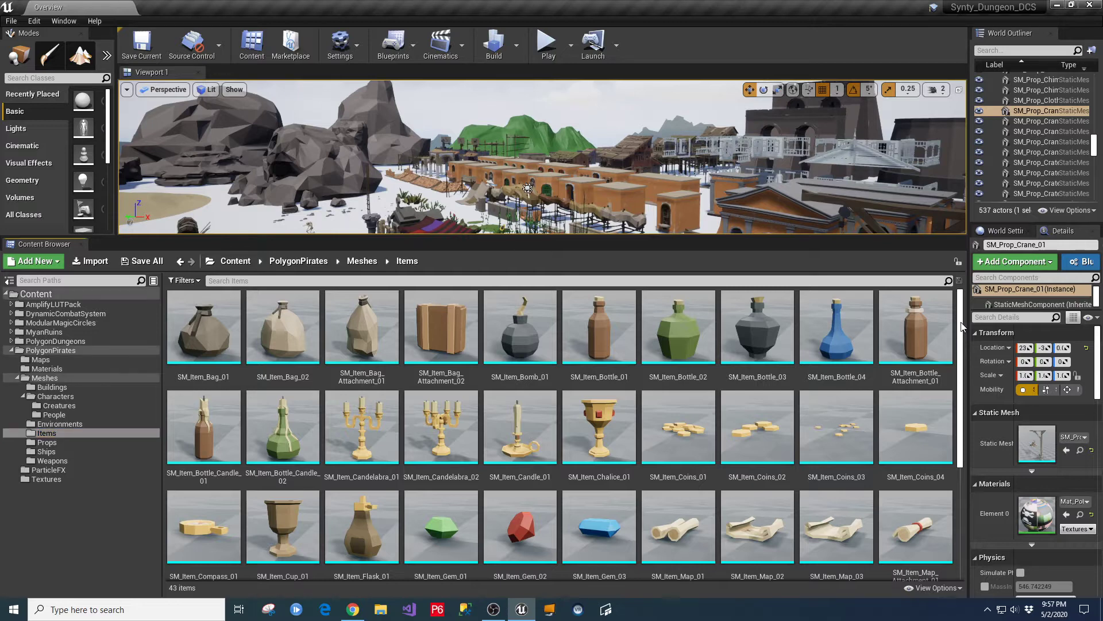
drag(963, 326, 960, 455)
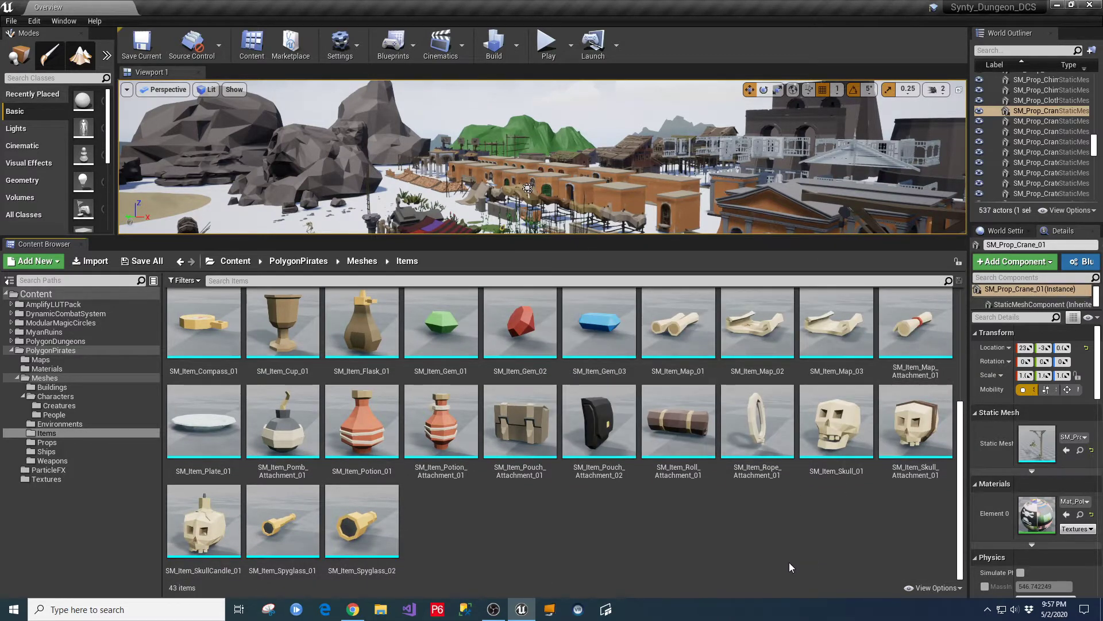
Open the Props folder and look through its meshes, from the anchor and barrels to the windows and wood planks.
click(46, 442)
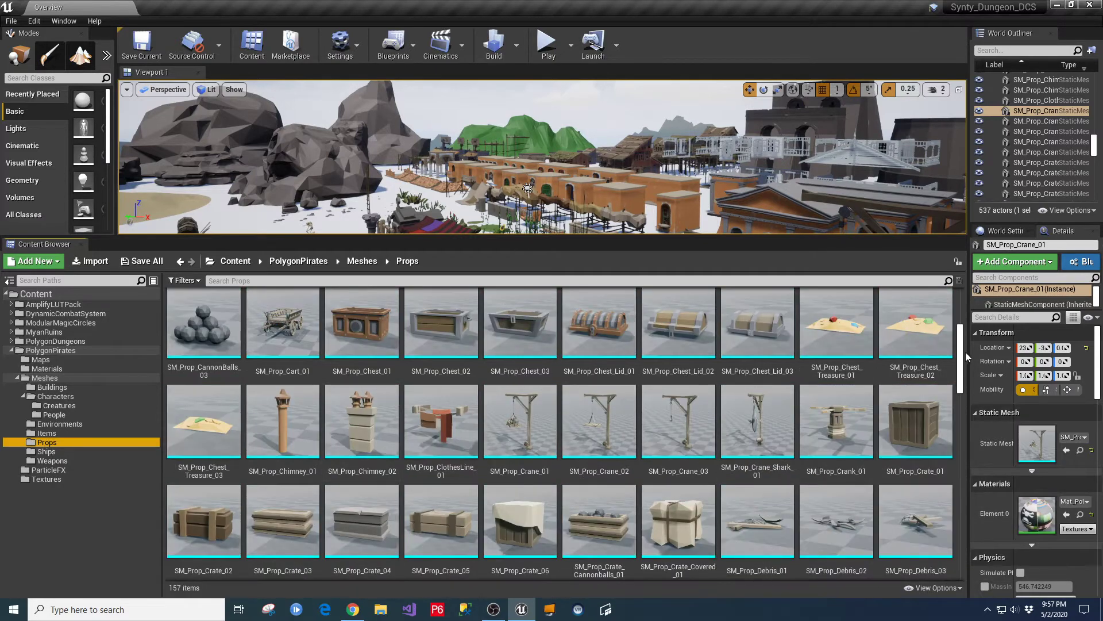
drag(959, 350, 966, 313)
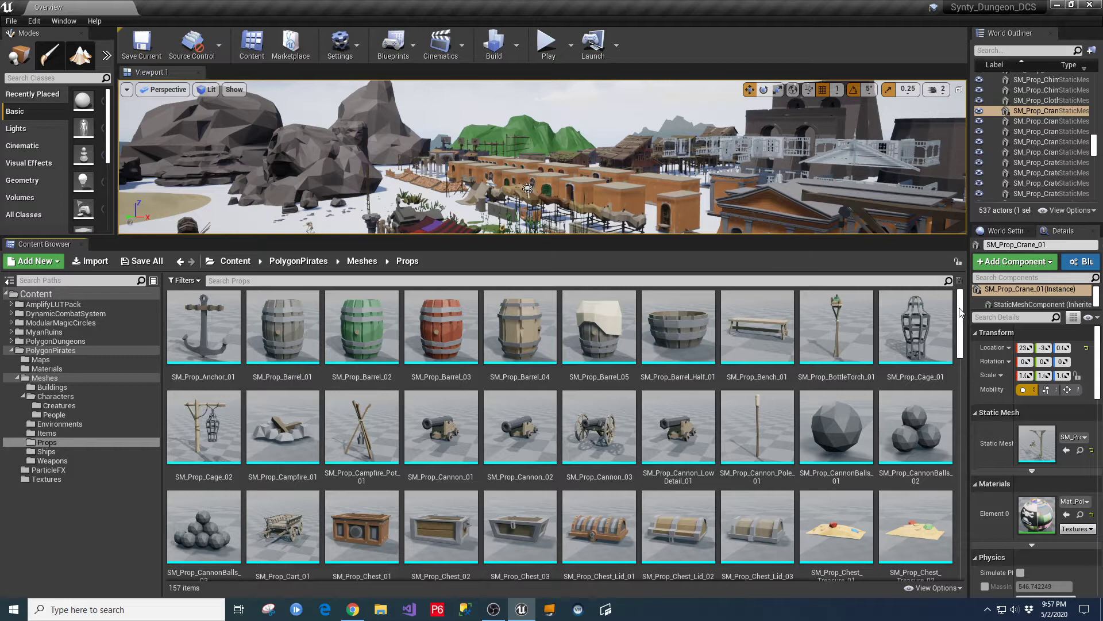
drag(961, 312, 965, 349)
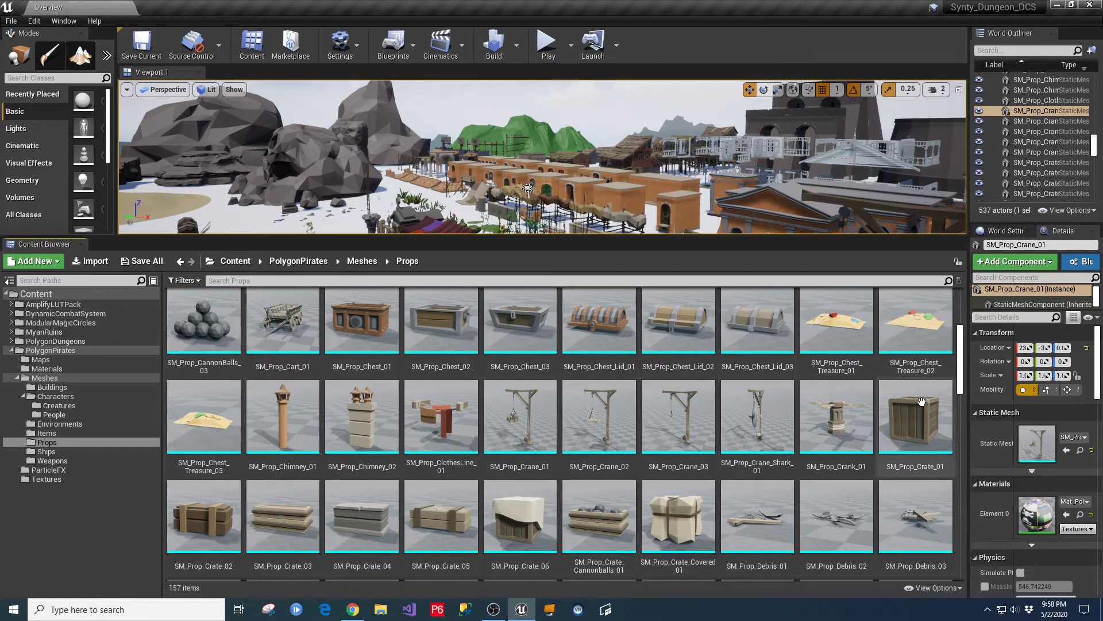
drag(963, 353, 962, 443)
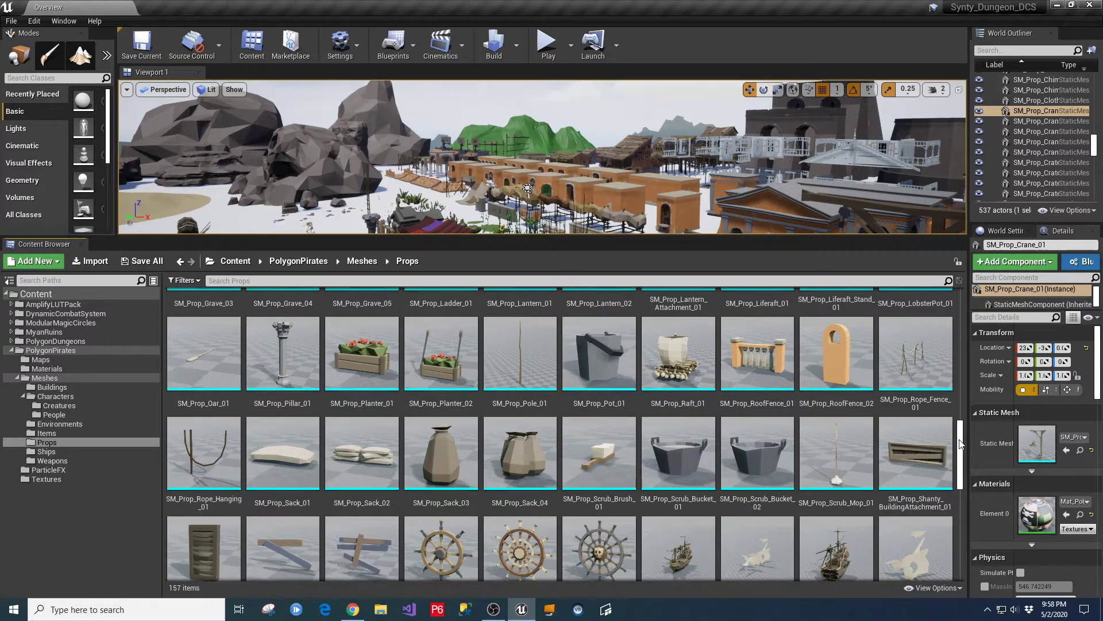
scroll(962, 443, down, 5)
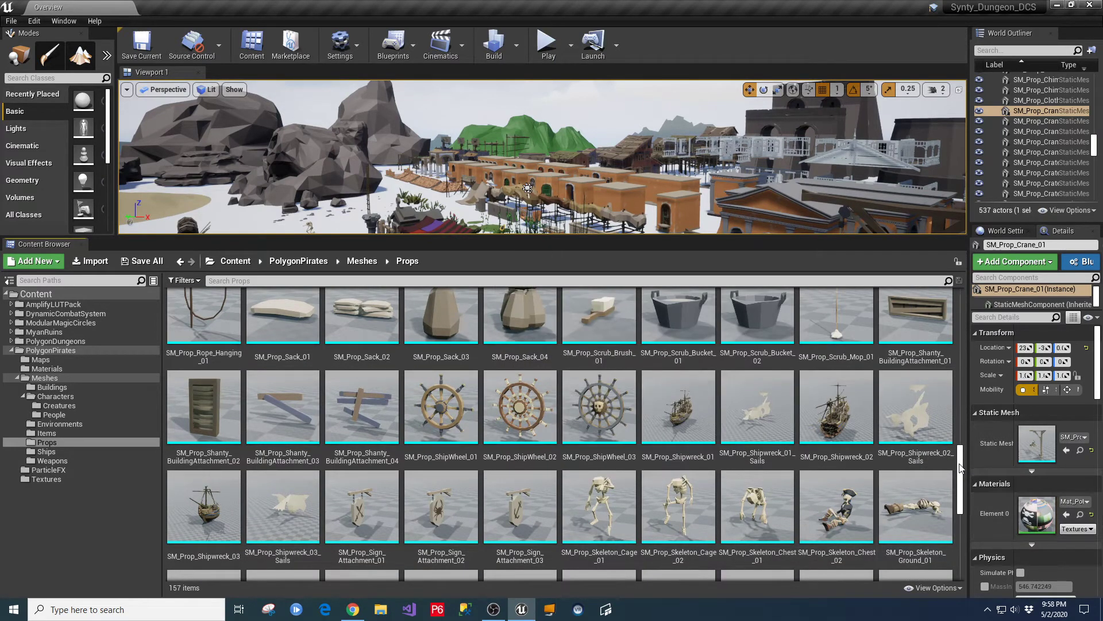
scroll(961, 467, down, 4)
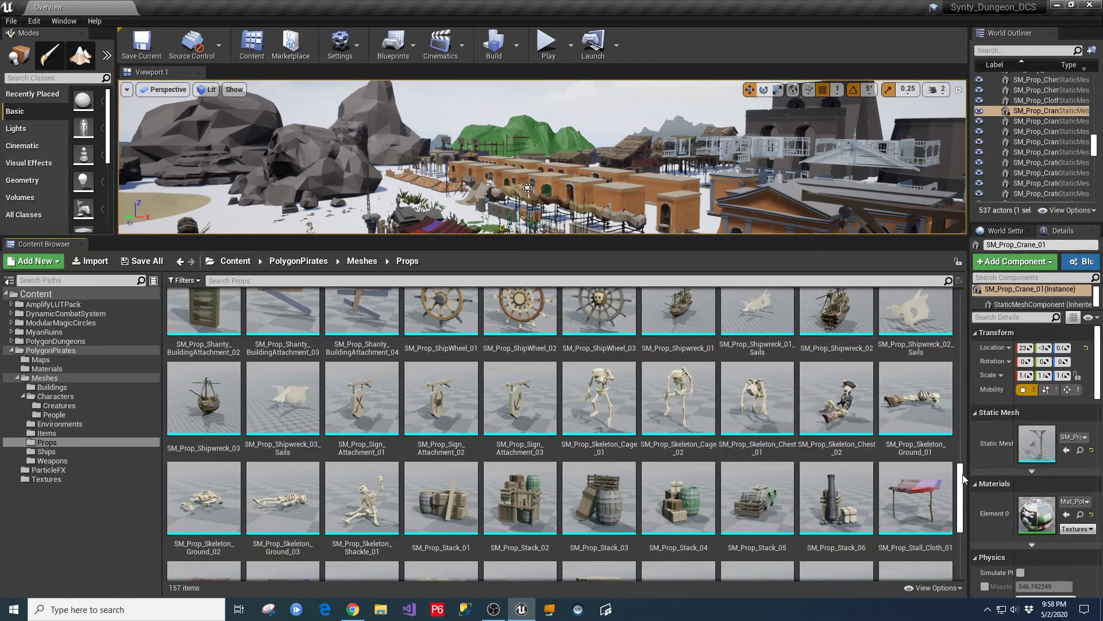
scroll(965, 479, up, 3)
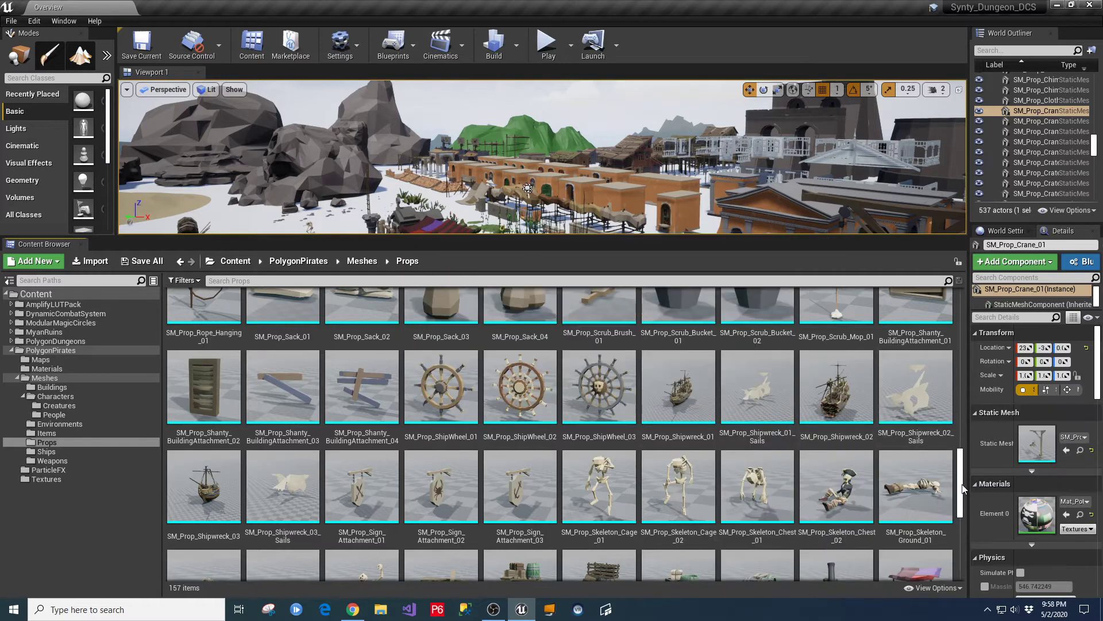
scroll(964, 488, down, 4)
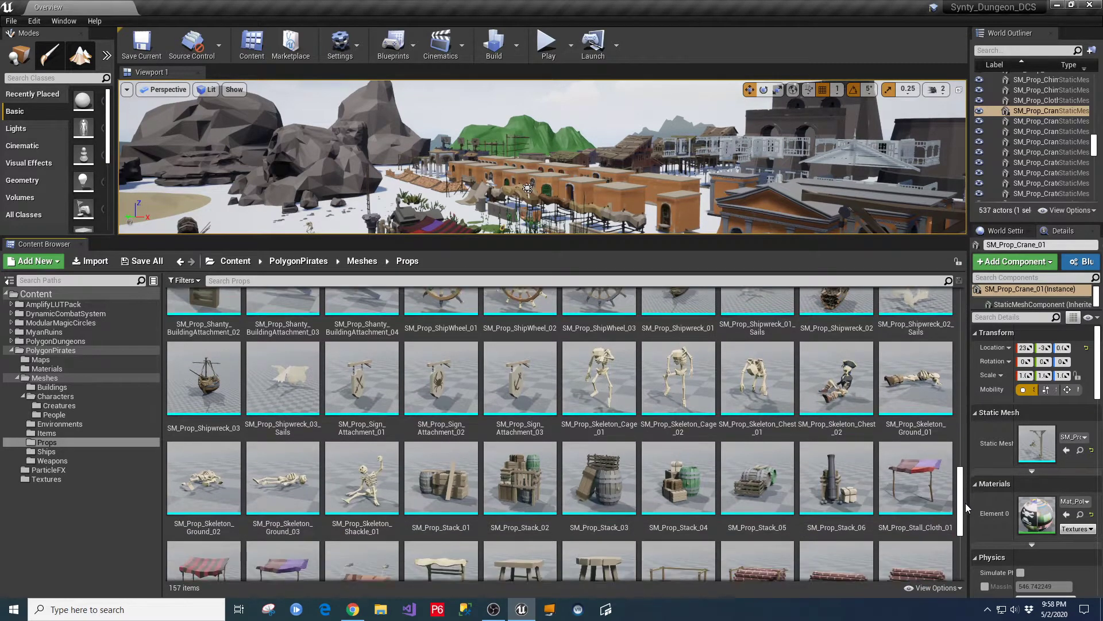
scroll(966, 502, down, 4)
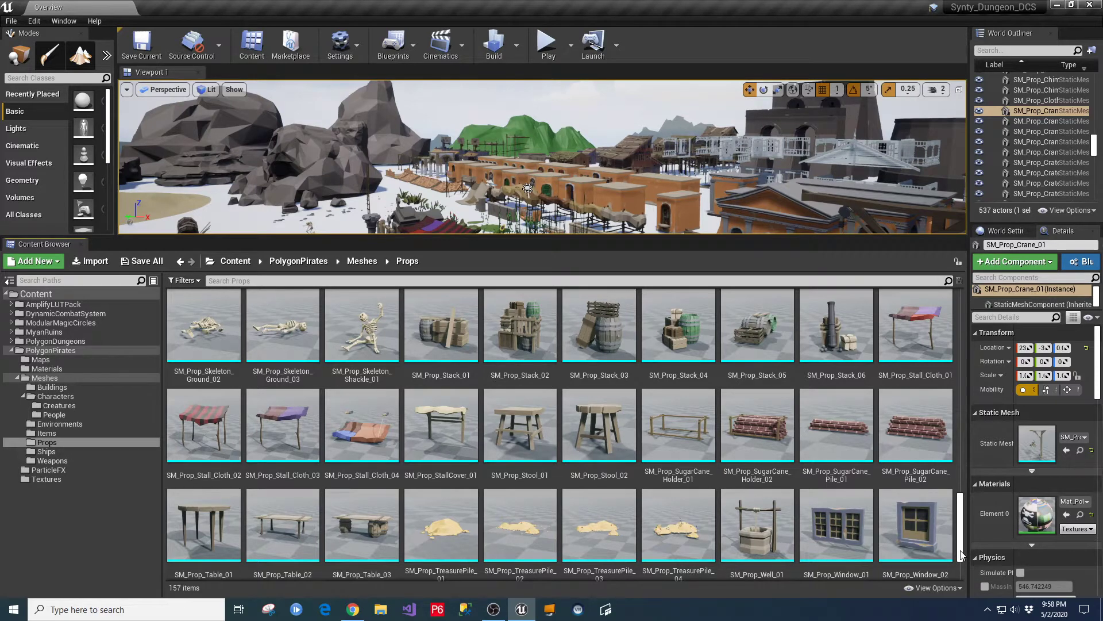
scroll(961, 555, down, 3)
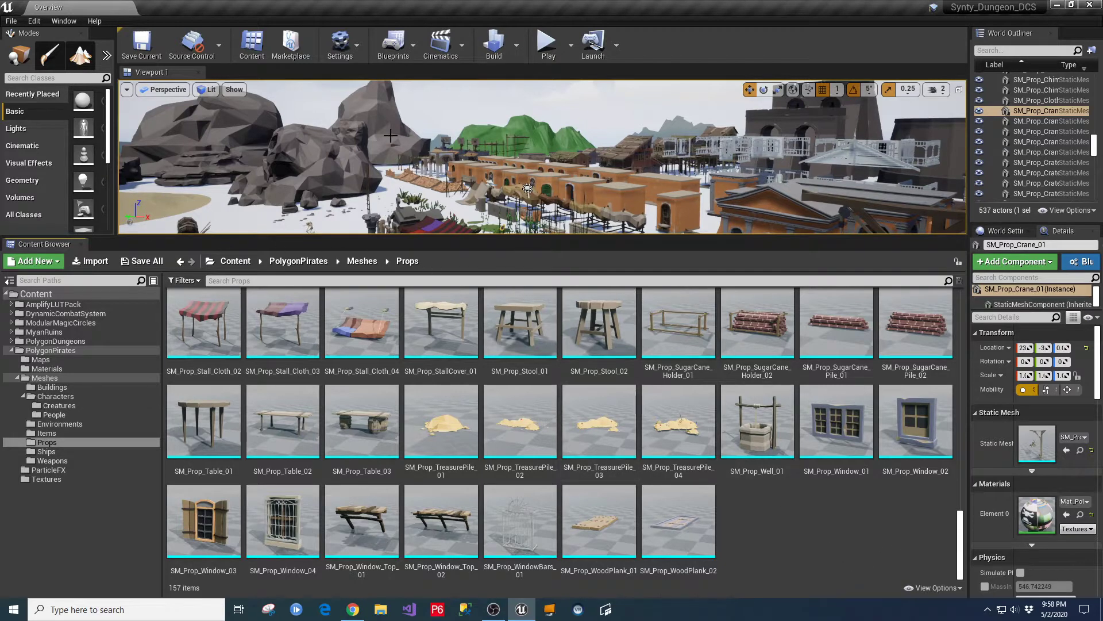
Open the Ships folder and look through the boat hulls, masts, sails, extra parts and flags.
click(46, 451)
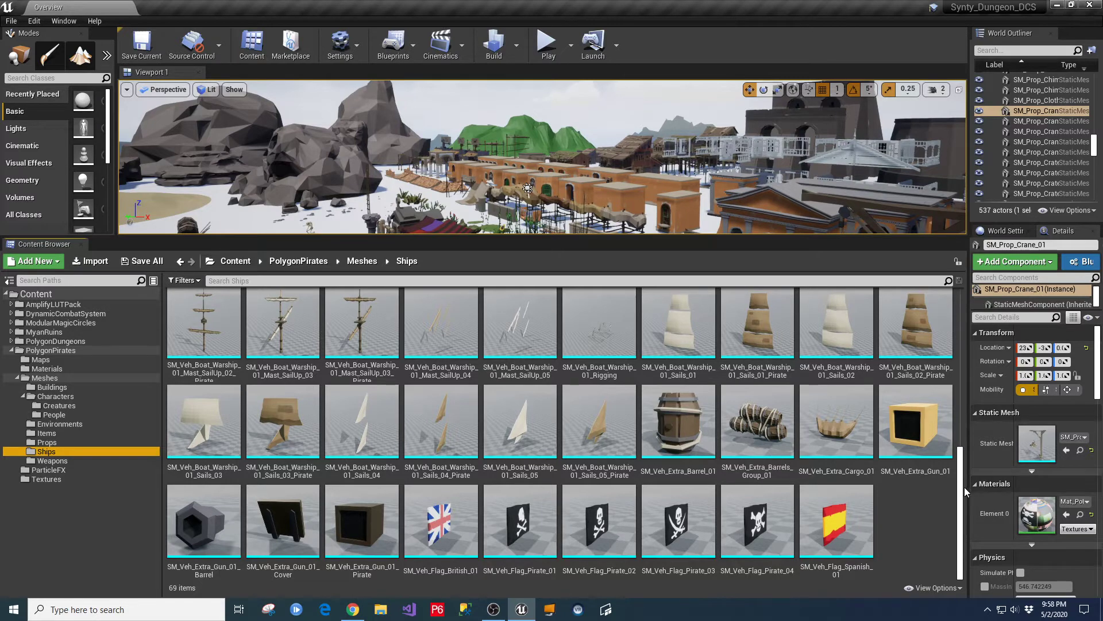
scroll(964, 488, up, 5)
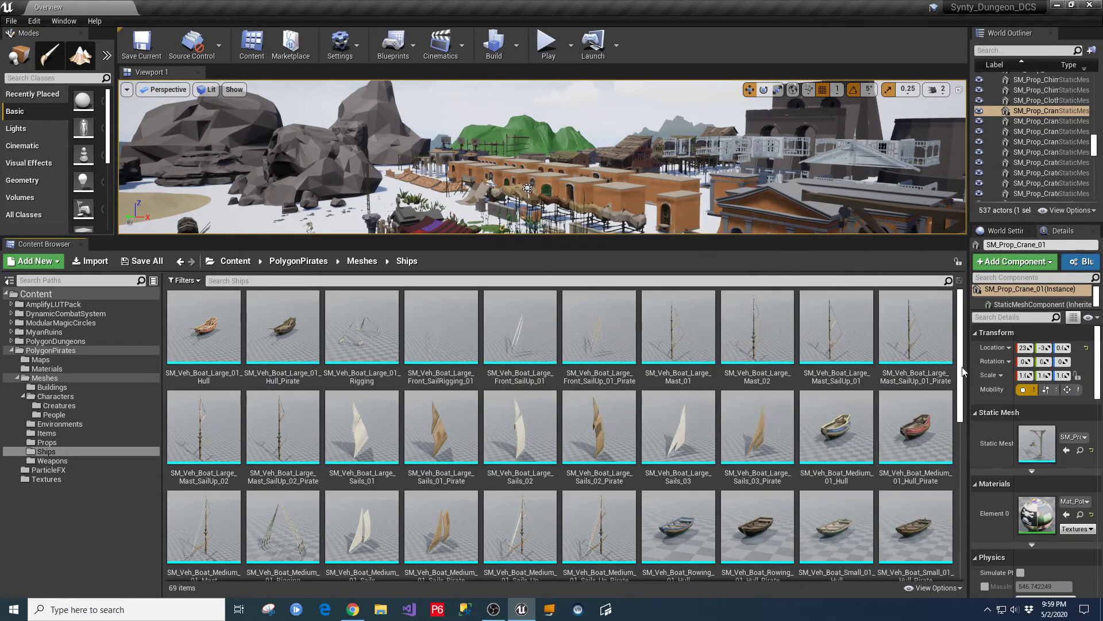
scroll(946, 410, down, 1)
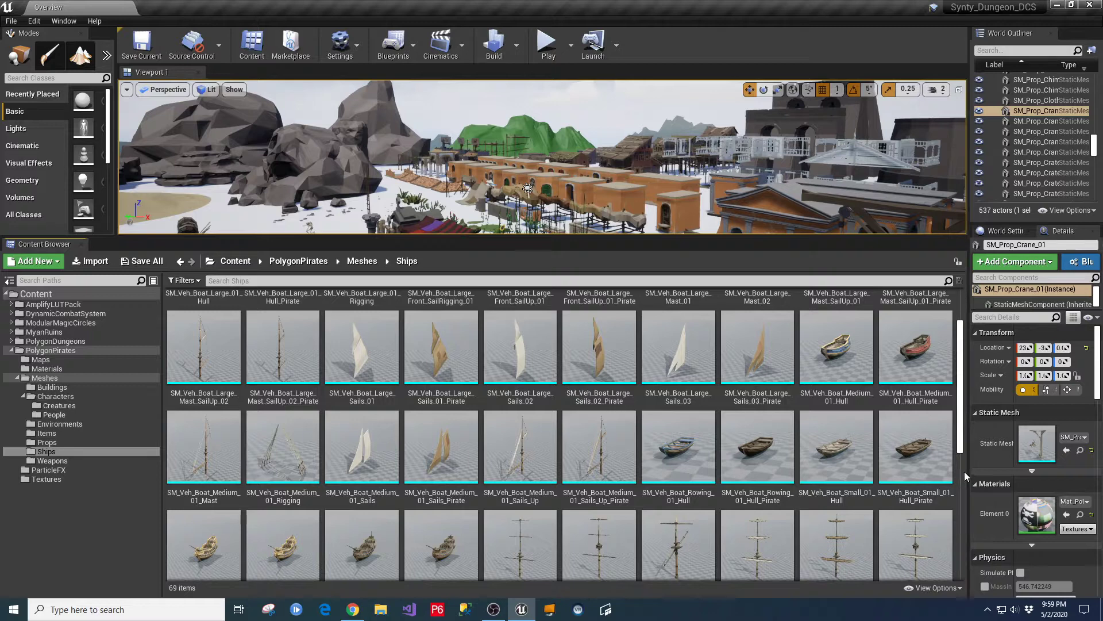
scroll(964, 402, down, 2)
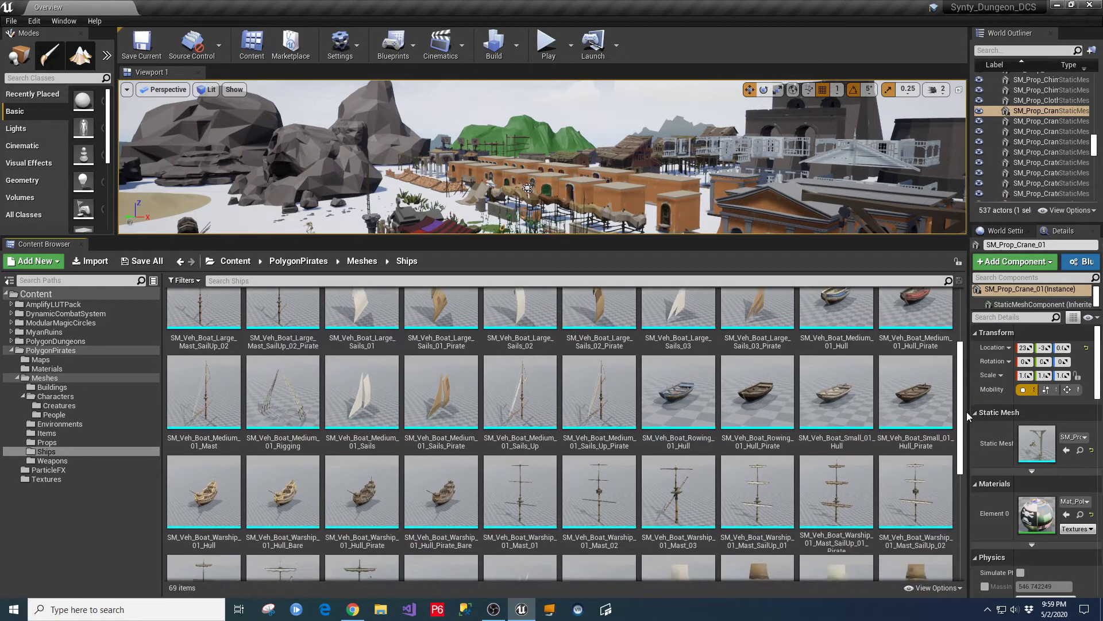
scroll(966, 412, down, 2)
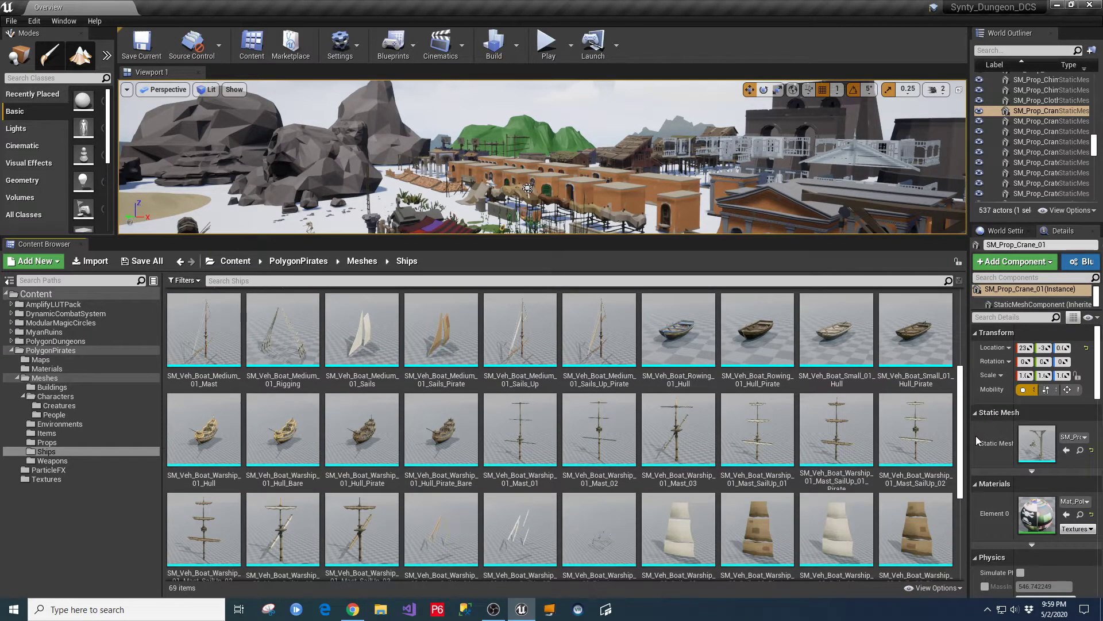
scroll(976, 435, down, 7)
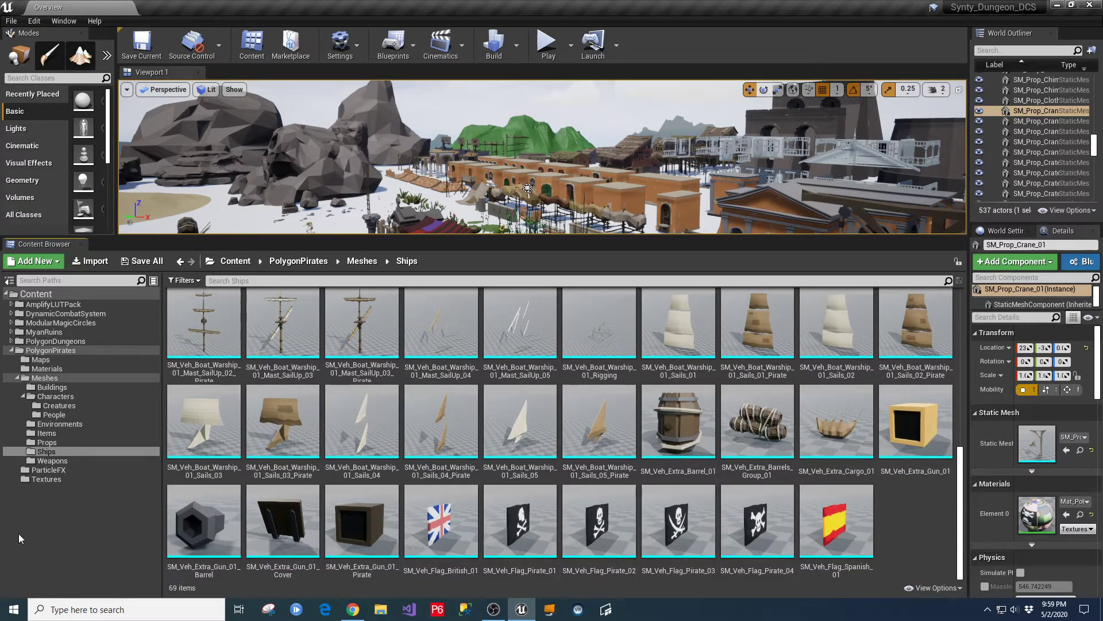
Open the Weapons folder and look through its meshes, from the axe and cutlasses to the pistols and wooden sword.
click(45, 461)
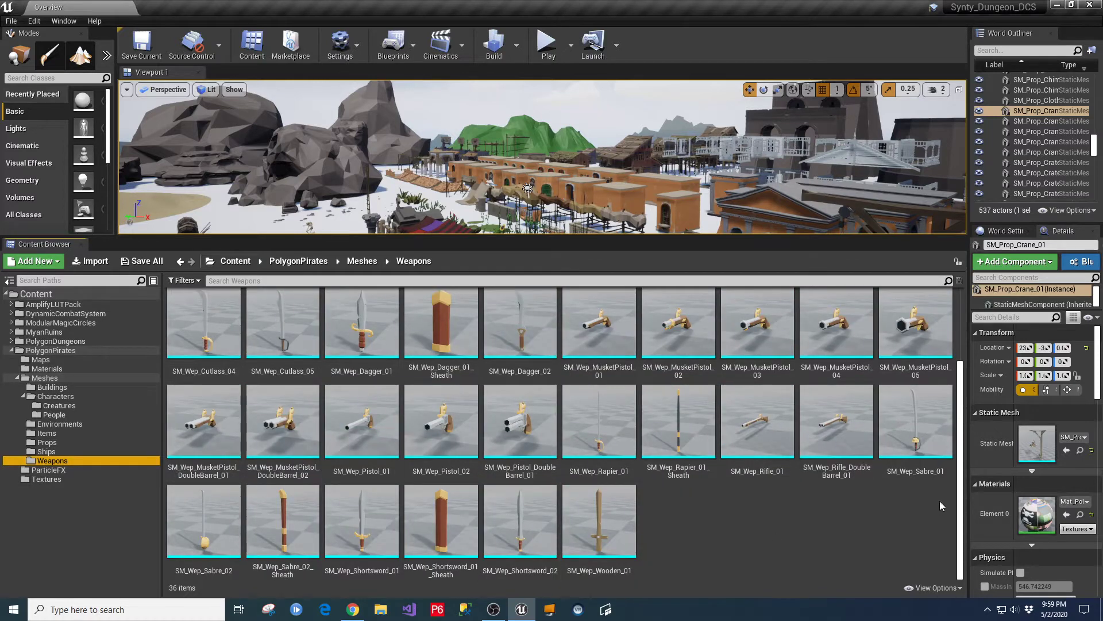
drag(960, 490, 971, 403)
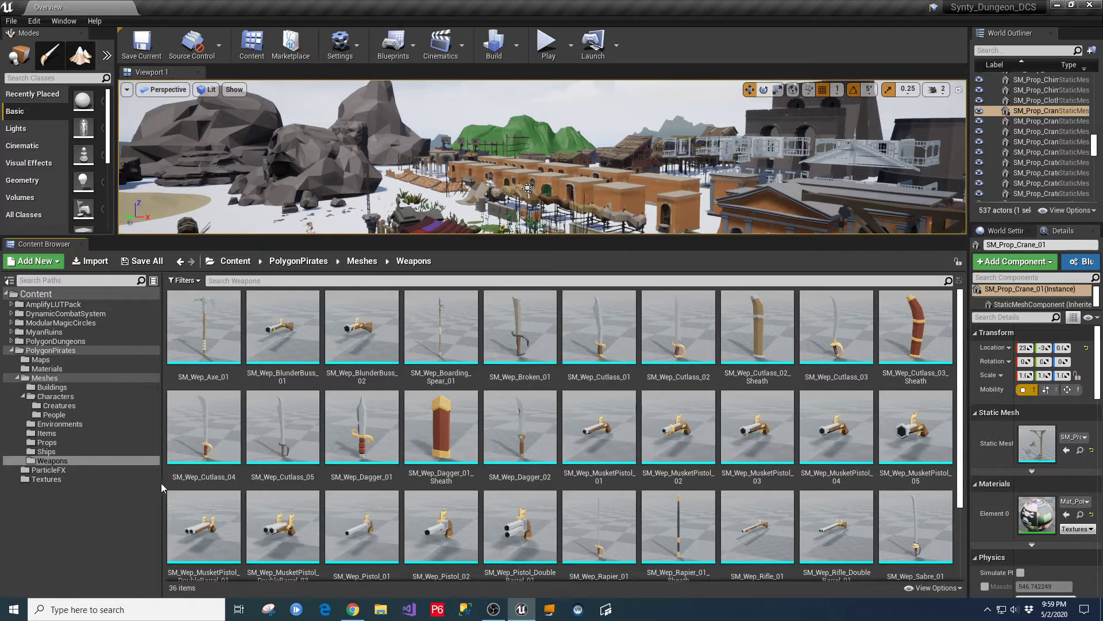
drag(960, 314, 961, 314)
scroll(961, 318, down, 2)
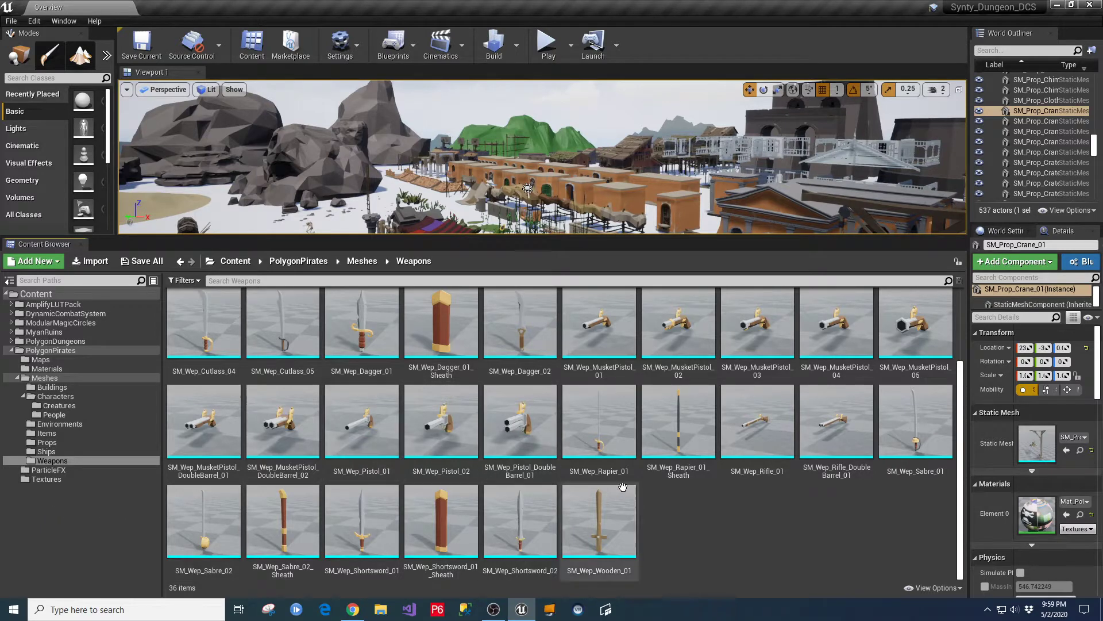
scroll(575, 437, up, 3)
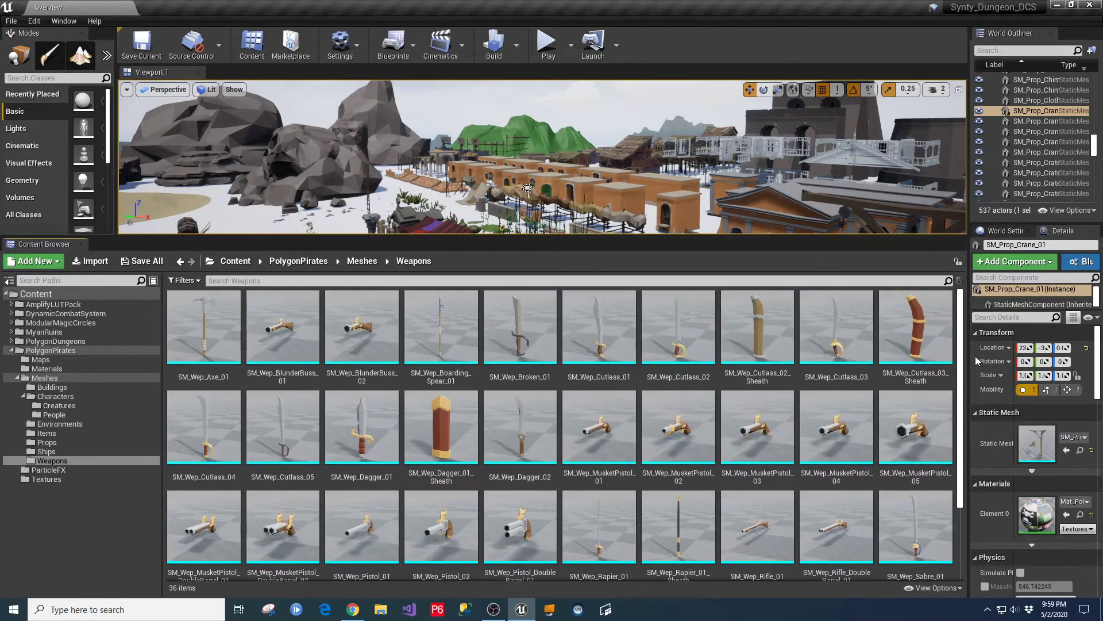
Collapse the Characters and Meshes folders and open the Demonstration level from the PolygonPirates Maps folder.
click(23, 398)
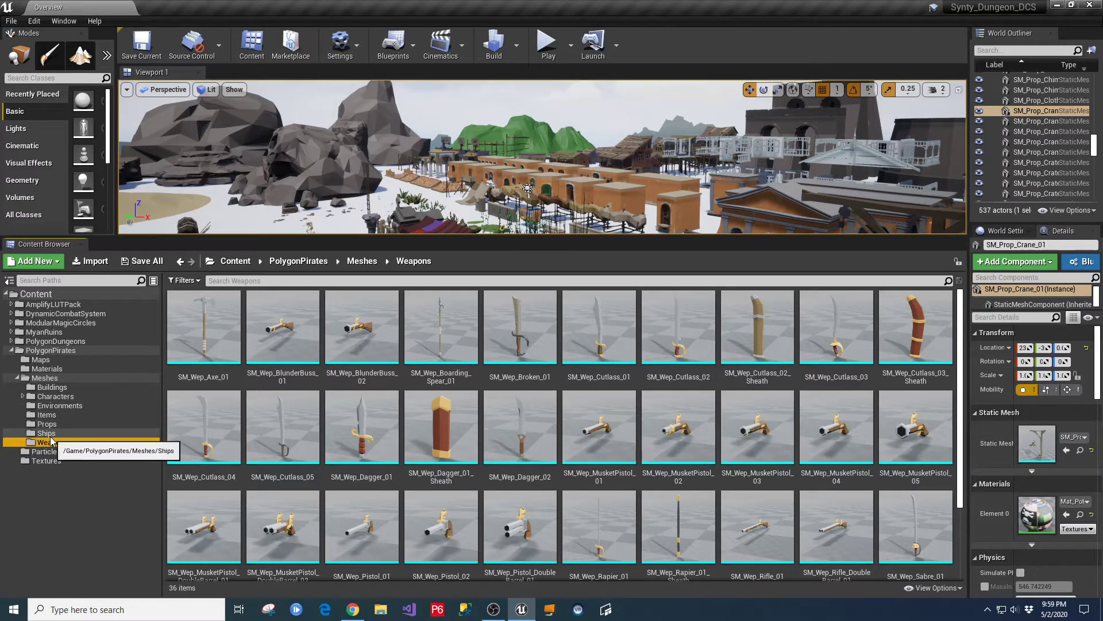
double_click(25, 377)
click(39, 359)
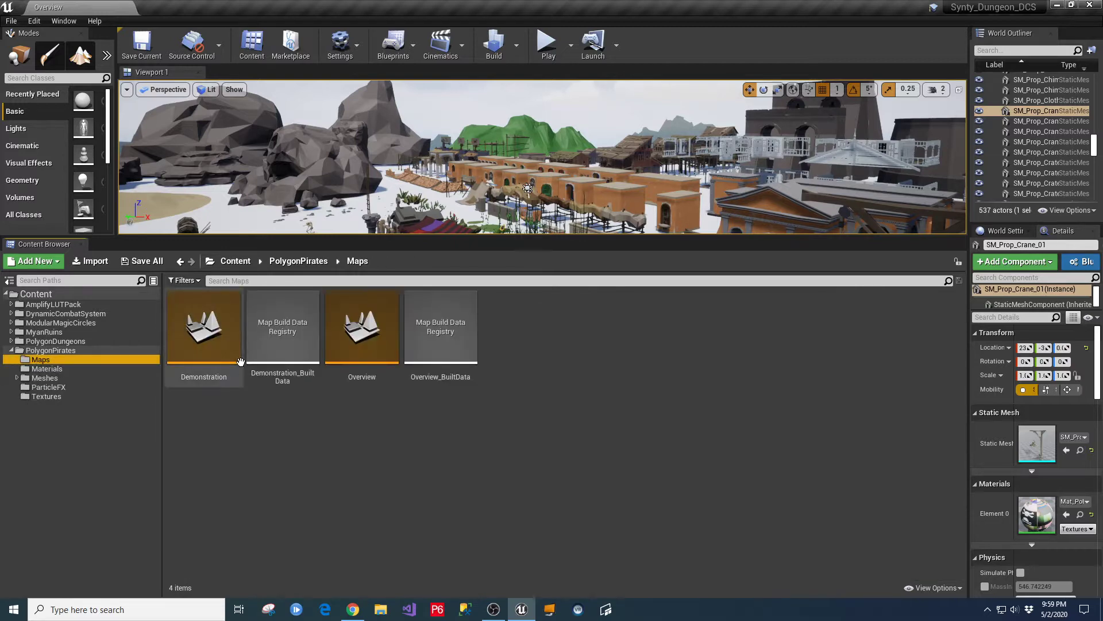
double_click(202, 327)
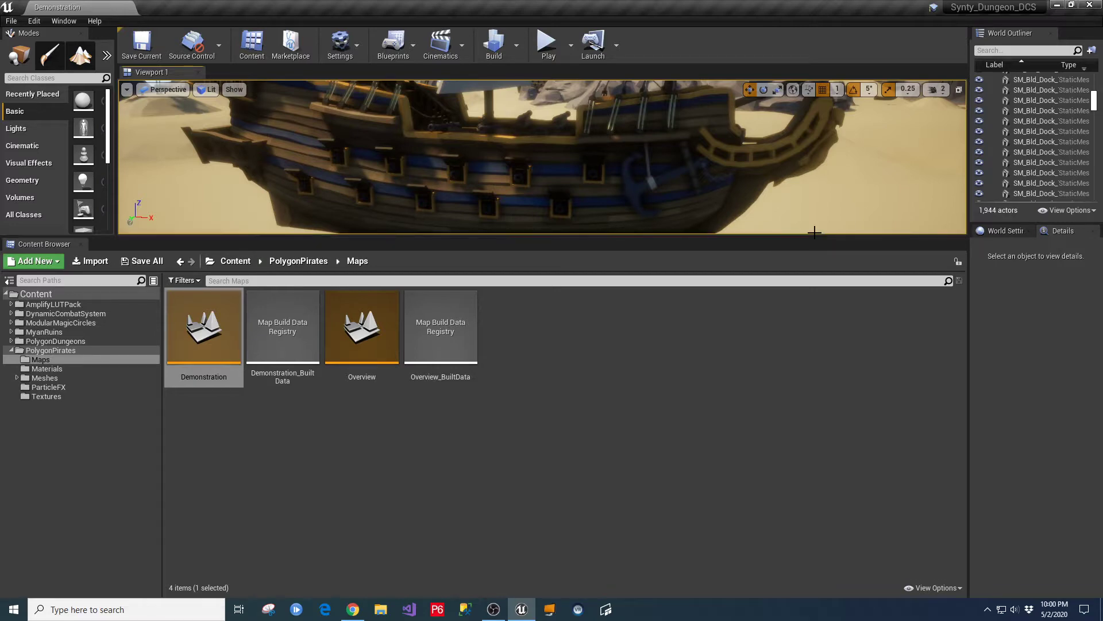
Enlarge the viewport and look at the pirate ship and surrounding rock islands in the Demonstration level.
drag(821, 240, 741, 488)
scroll(660, 360, down, 5)
right_drag(659, 360, 546, 367)
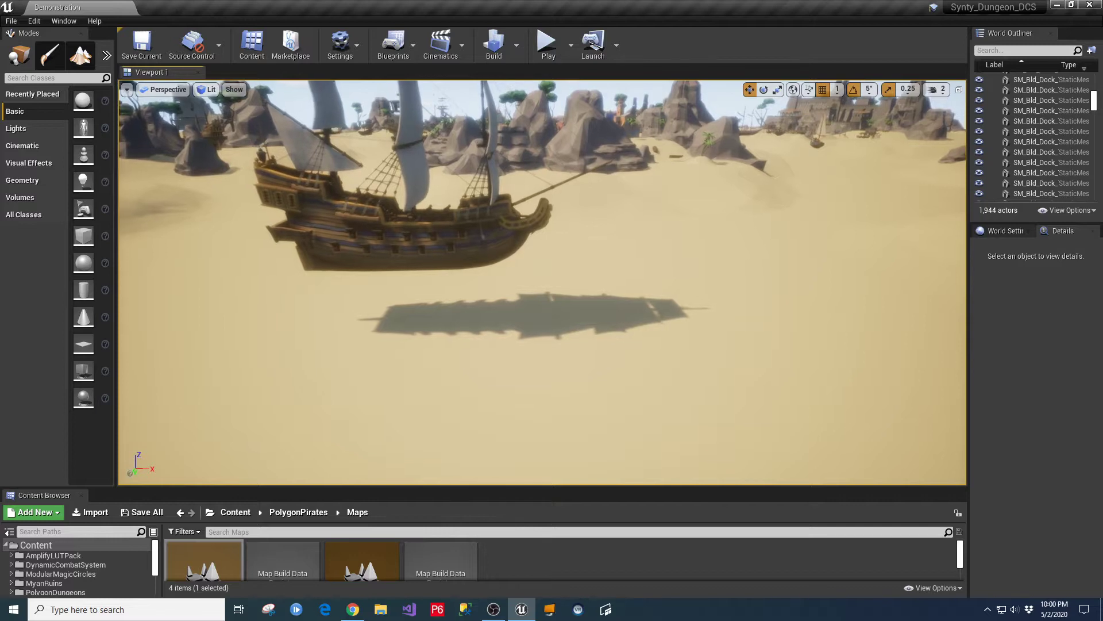
right_drag(626, 338, 618, 322)
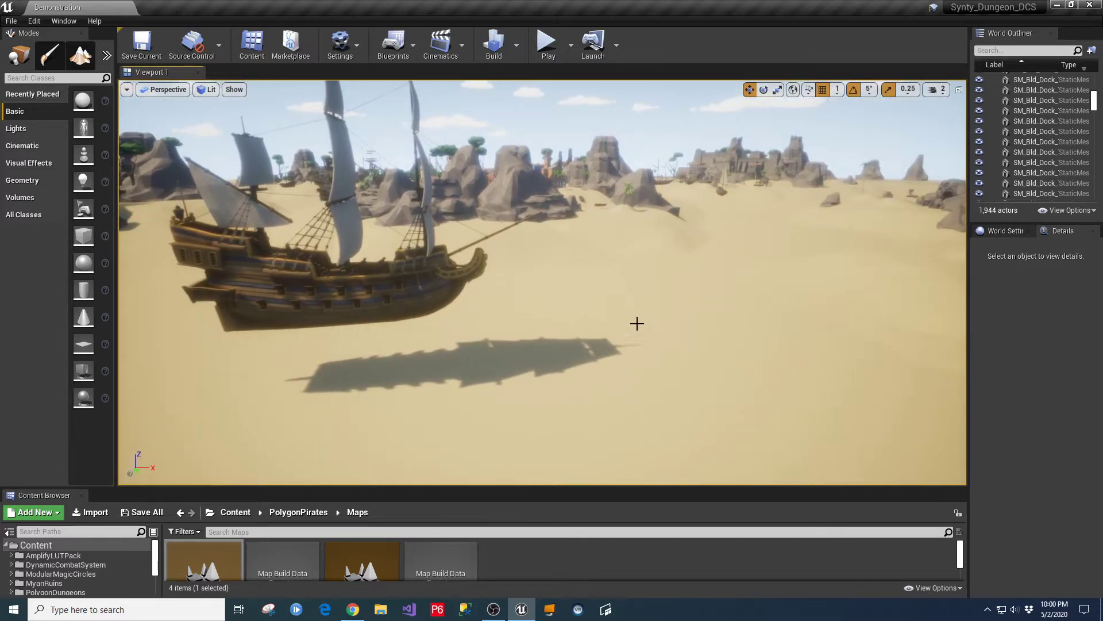
Close the Synty_Dungeon_DCS editor, clear the recording window away, and start Unreal Engine 4.24.3 from the Epic Games Launcher.
click(1092, 5)
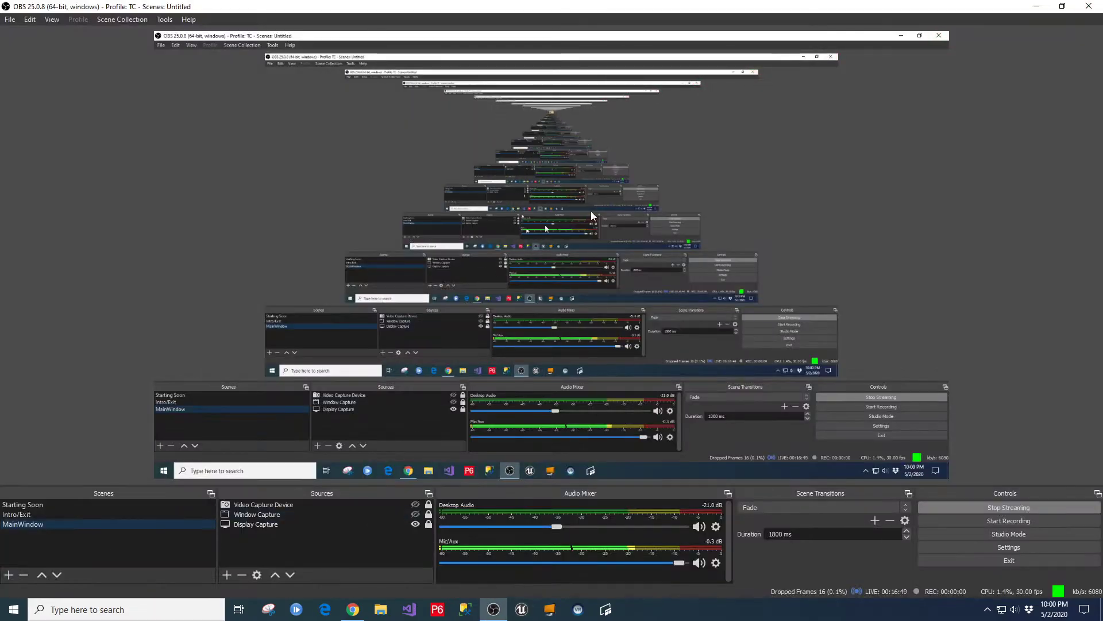
click(1040, 8)
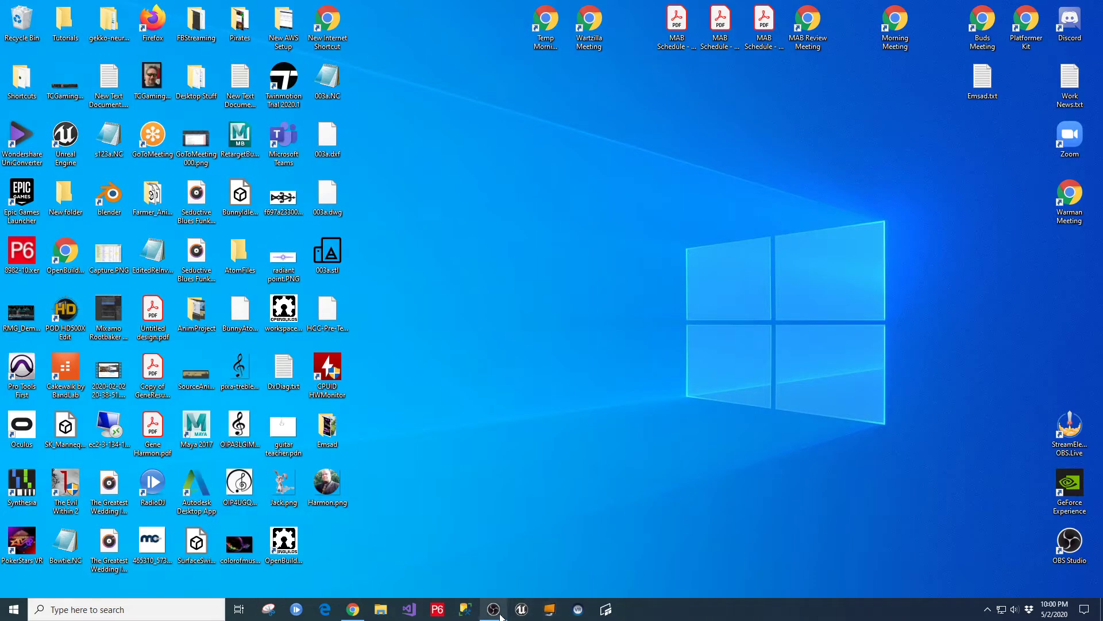
click(493, 609)
click(493, 609)
double_click(1067, 122)
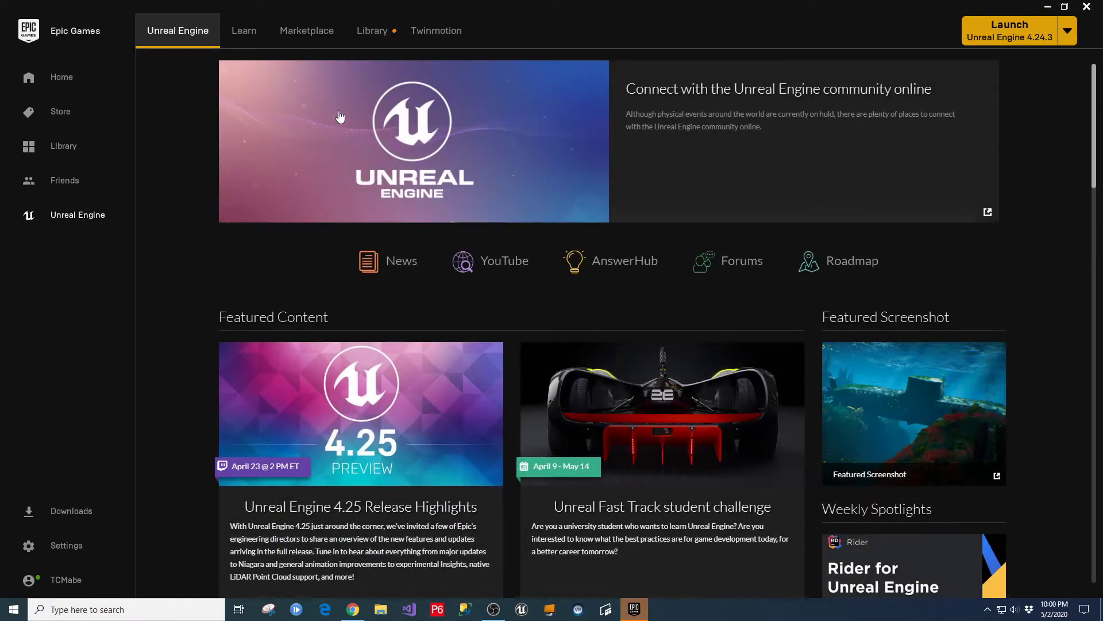
click(373, 35)
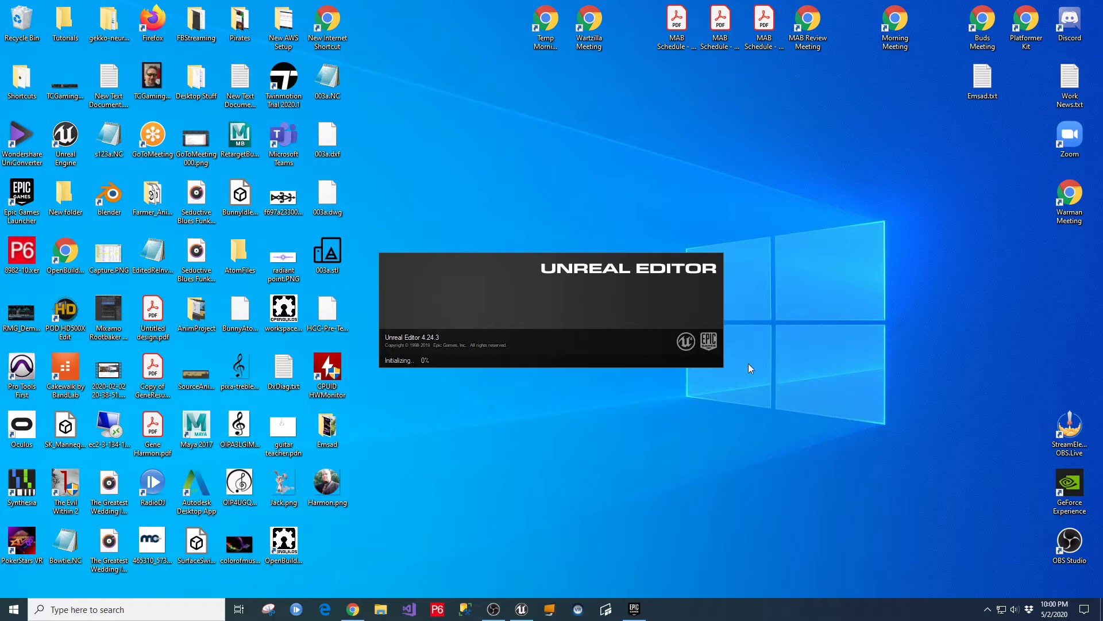
Switch to Chrome and open the creator's YouTube channel page in a new tab.
mouse_move(356, 611)
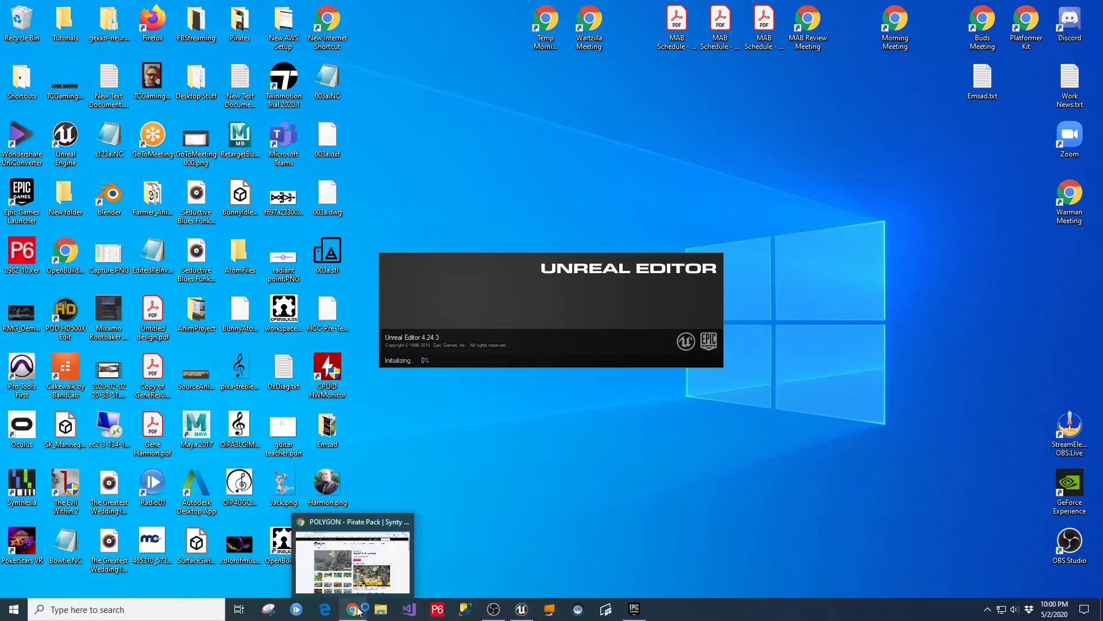
click(353, 609)
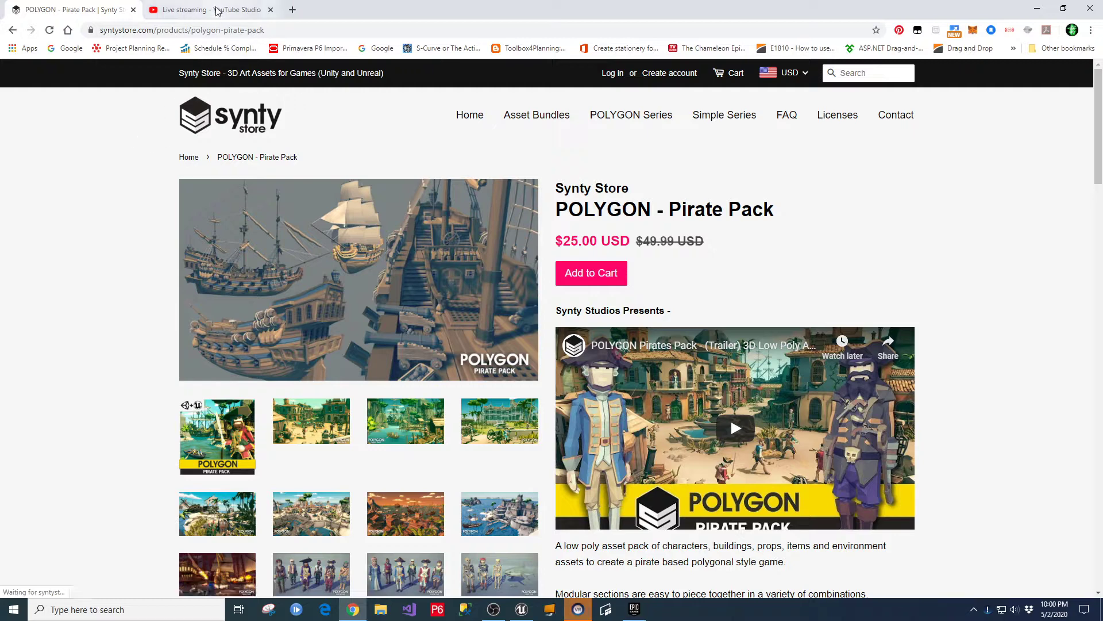
click(292, 10)
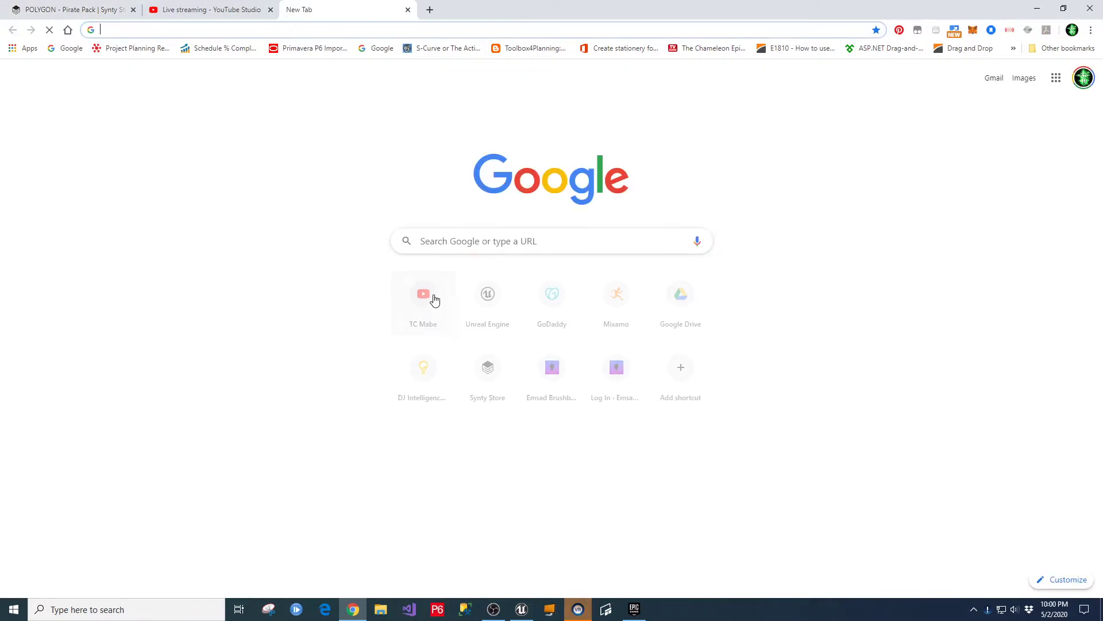
click(432, 308)
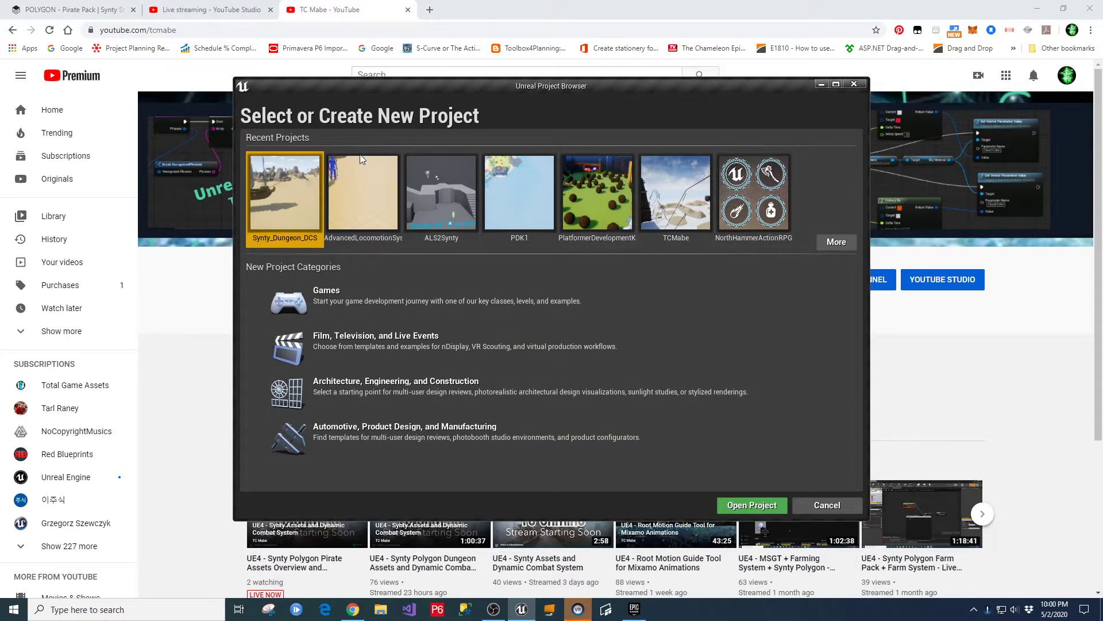
Start a new project in the Games category with the Third Person template.
click(317, 289)
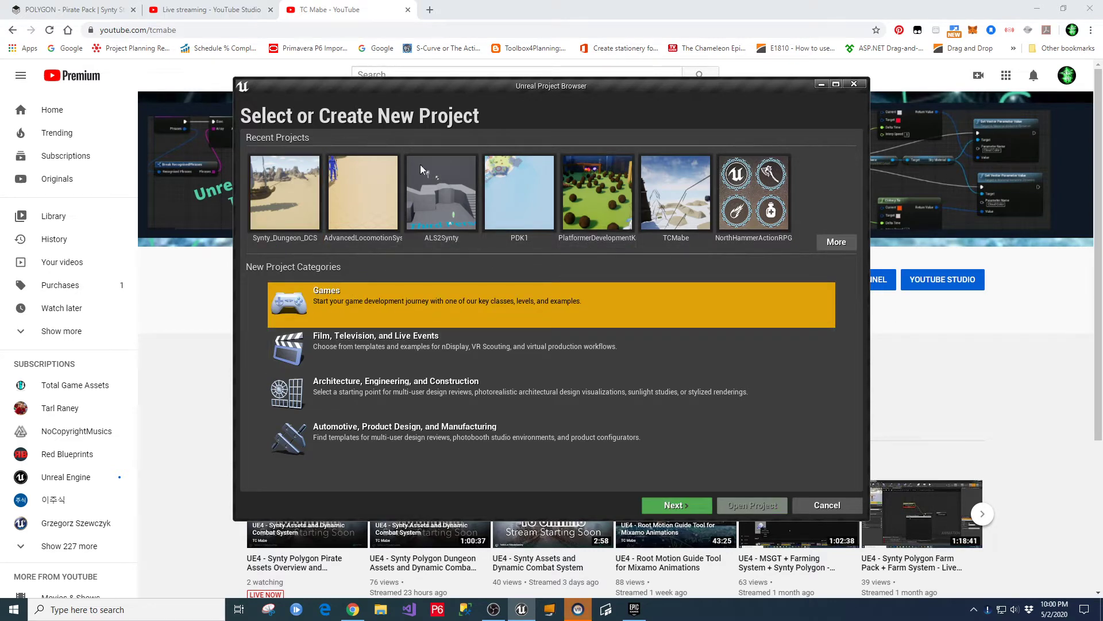
click(678, 505)
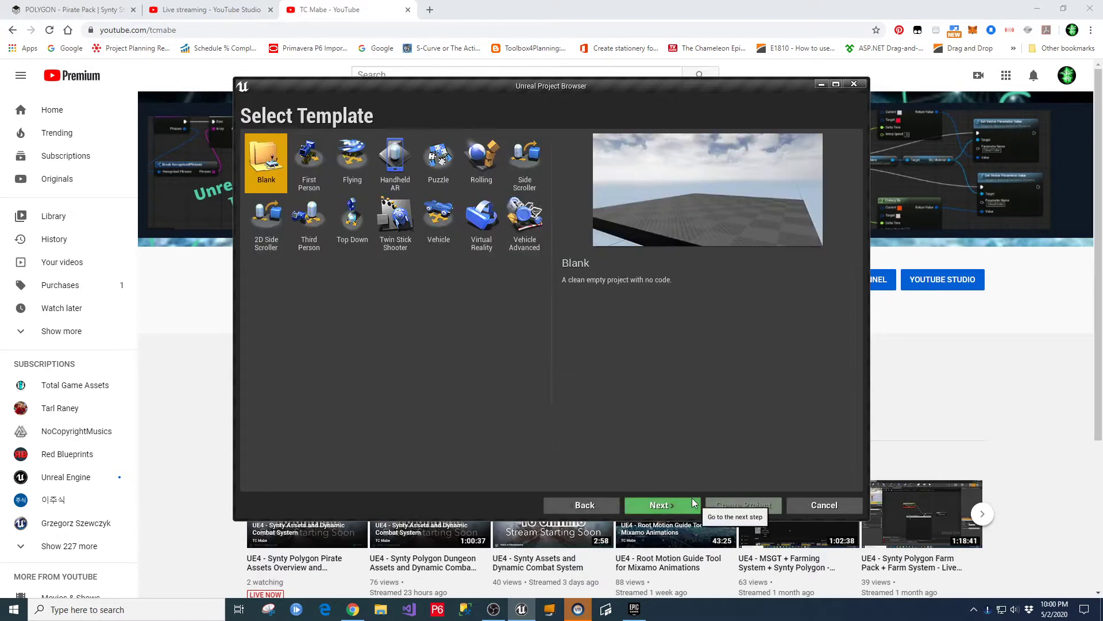
click(310, 224)
click(662, 505)
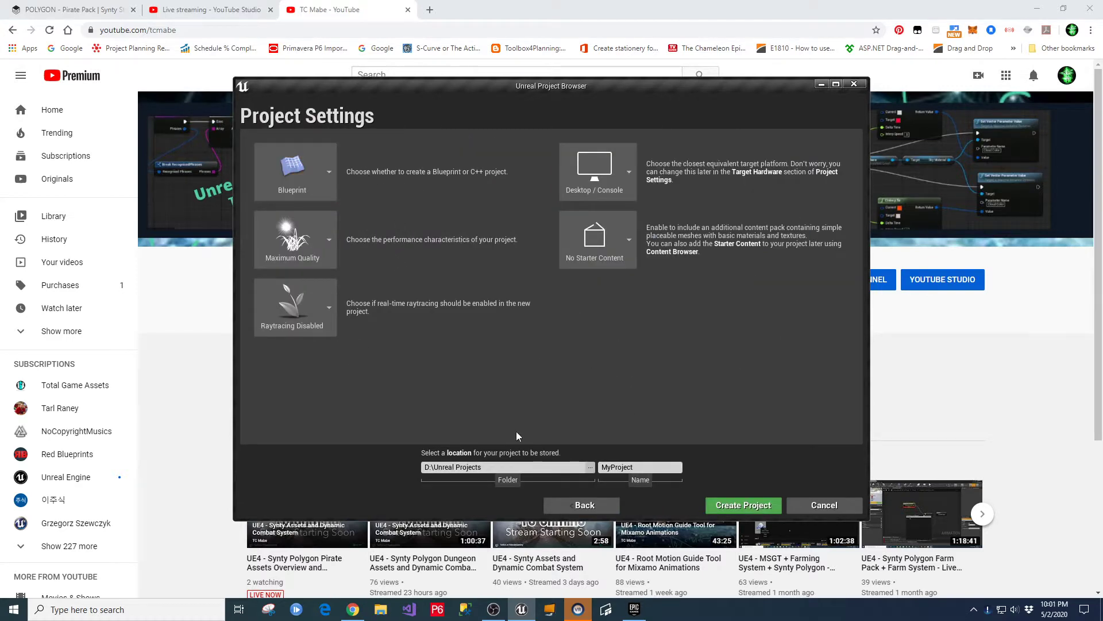
Name the project Synty_Pirates and create it in D:\Unreal Projects with the default Blueprint settings.
click(642, 467)
double_click(641, 467)
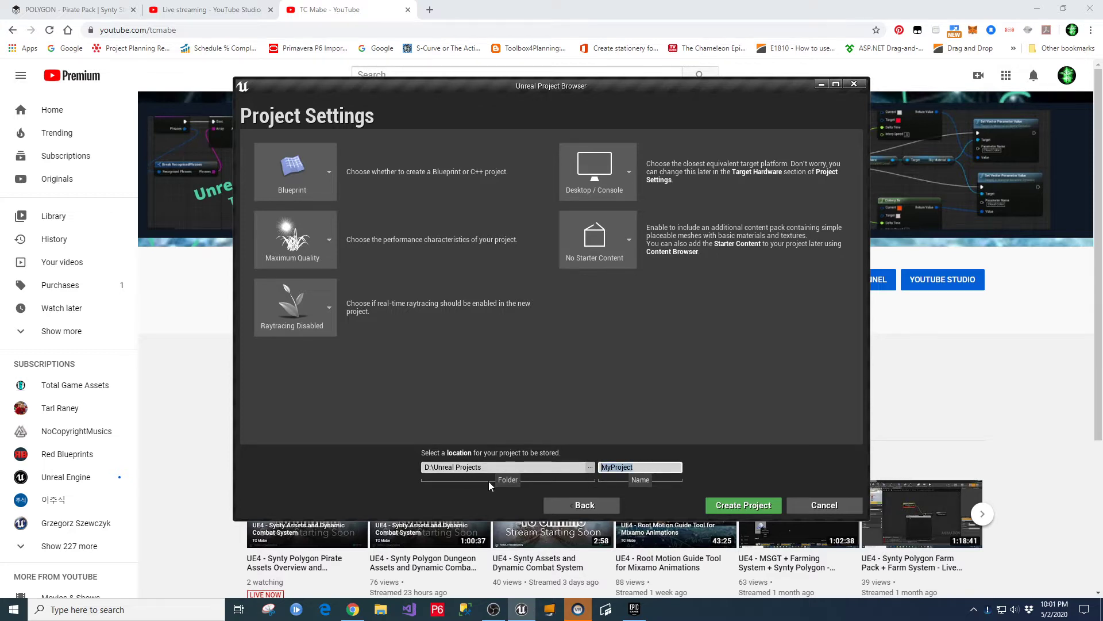
text(Synty_Pirates)
click(733, 505)
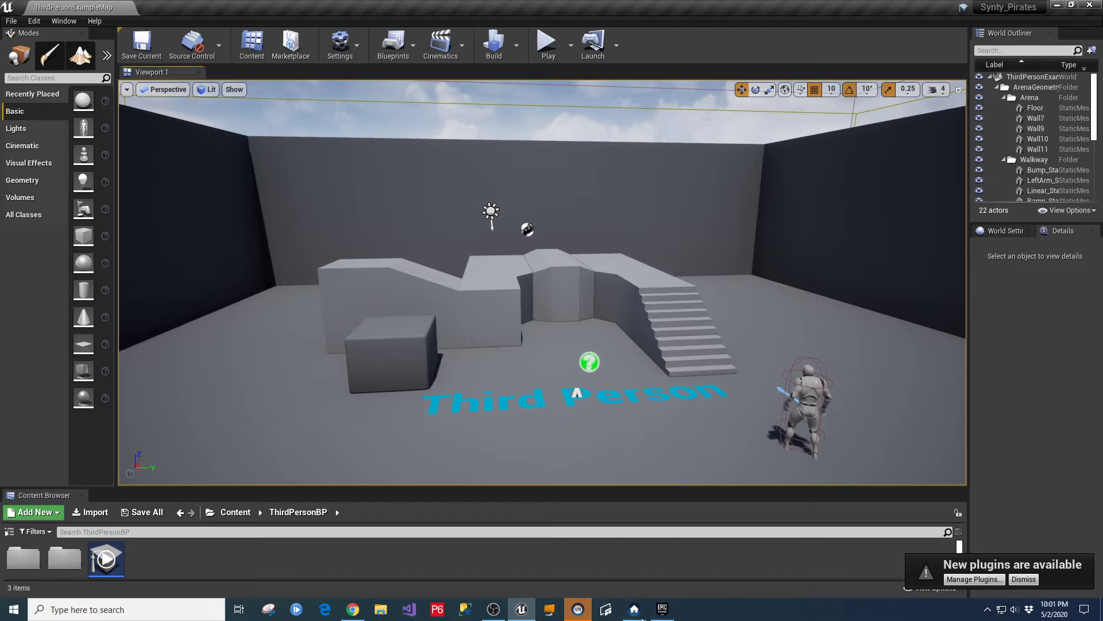
Dismiss the SteamVR window and bring up the Virtual Reality category of the built-in plugins.
click(575, 614)
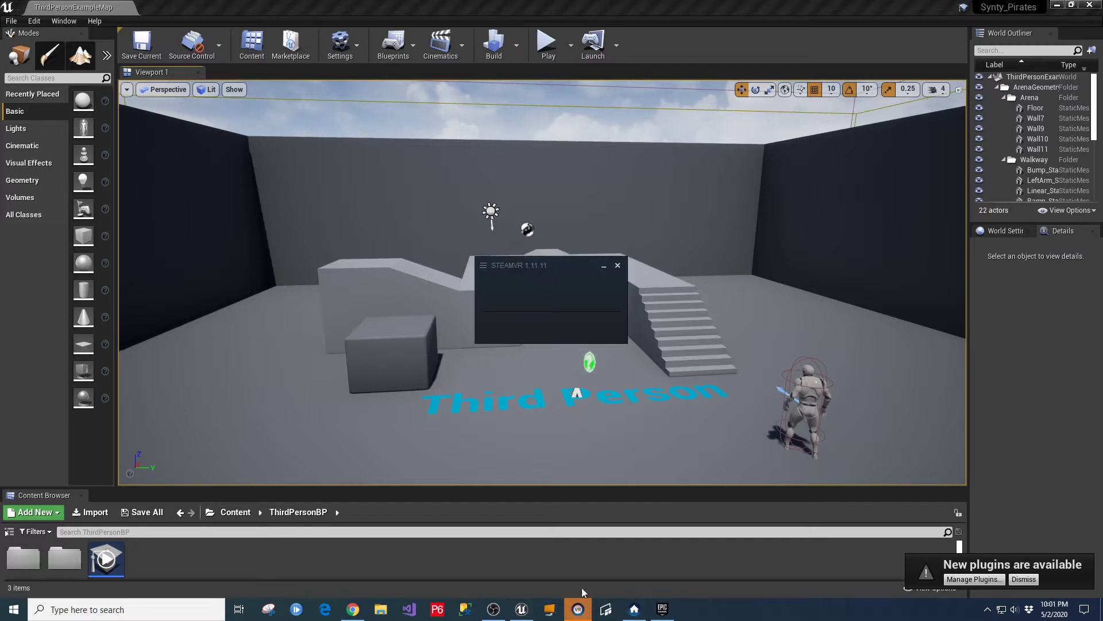
click(618, 267)
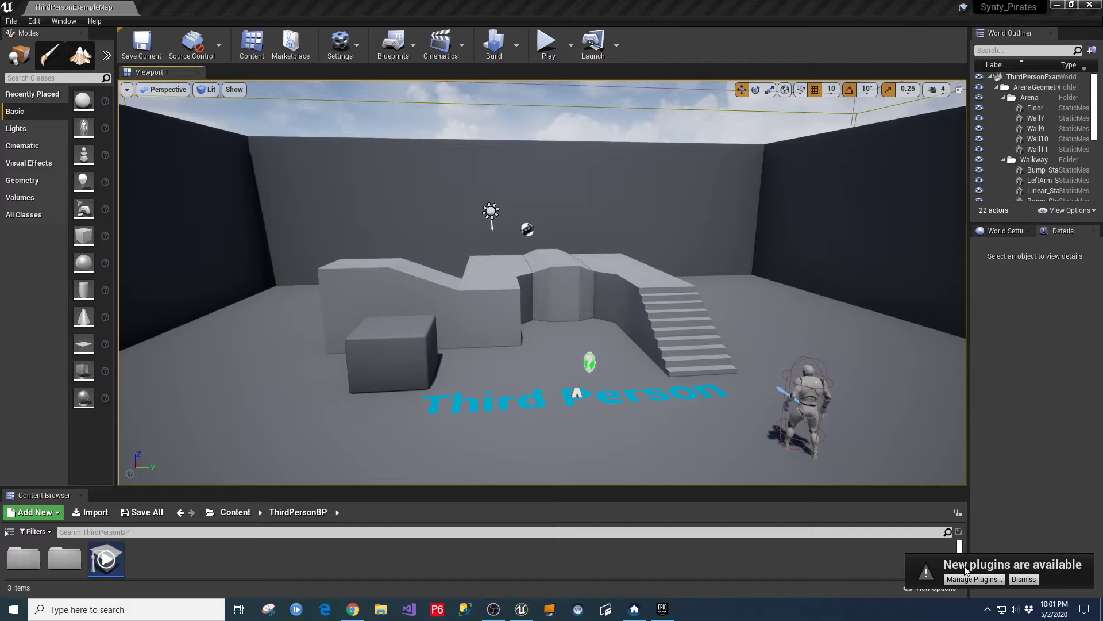
click(974, 579)
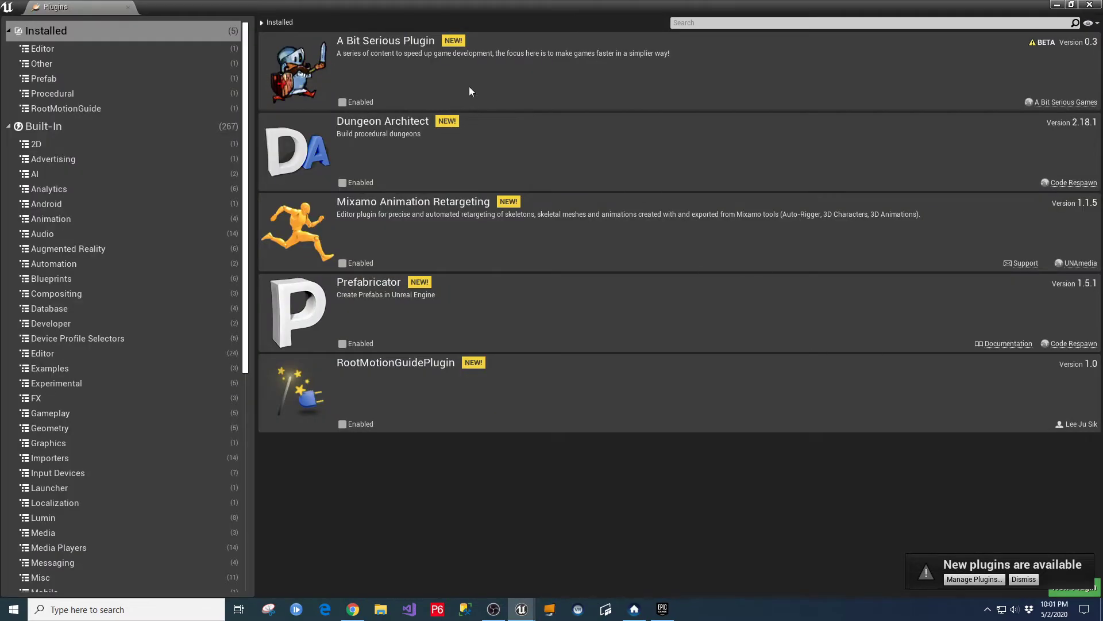
scroll(144, 314, down, 10)
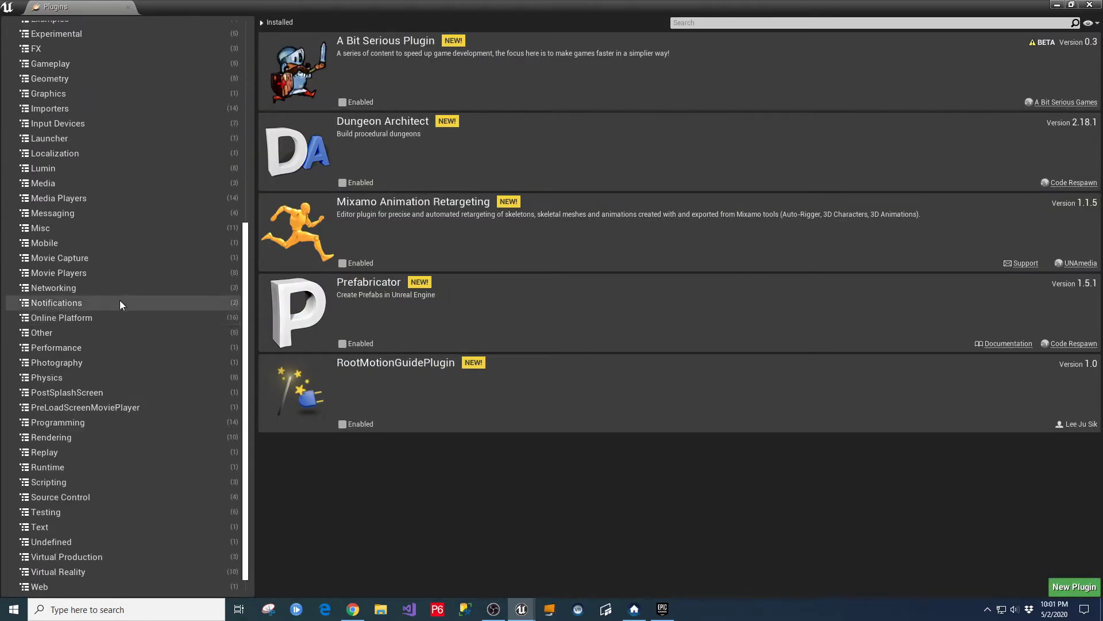
scroll(120, 304, down, 1)
click(70, 559)
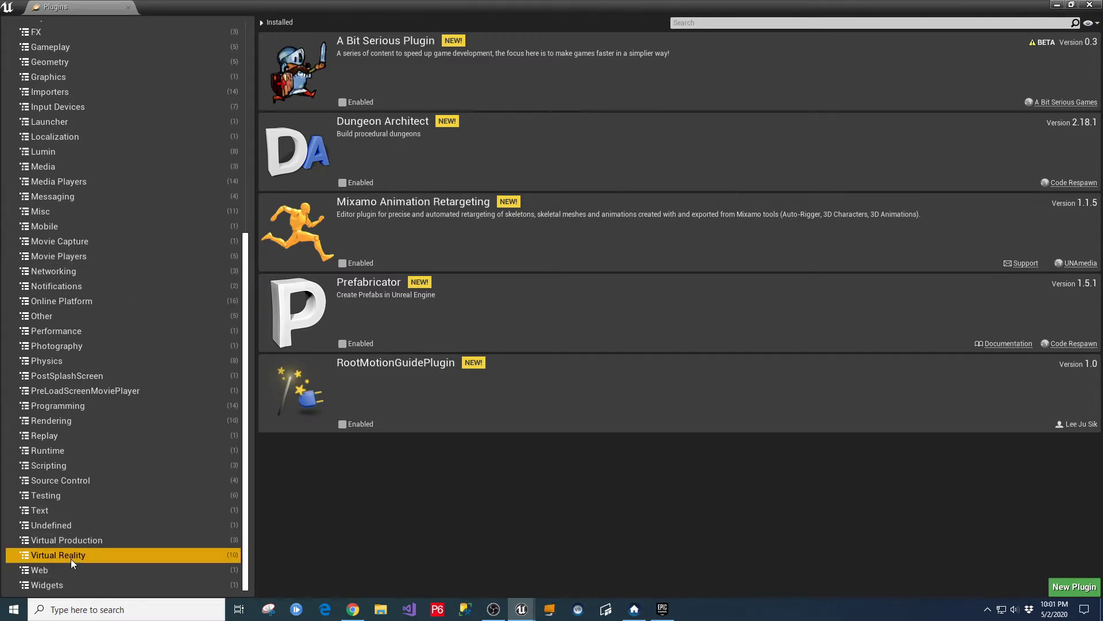
Disable the Oculus VR and SteamVR plugins and restart the editor.
scroll(503, 464, down, 1)
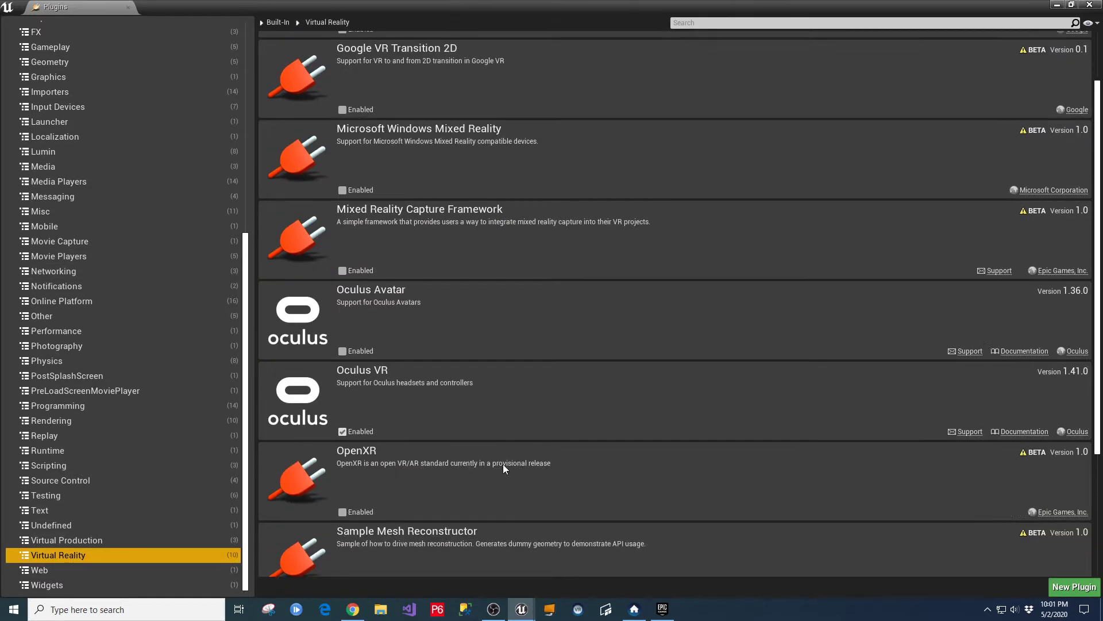
click(343, 432)
scroll(610, 357, down, 3)
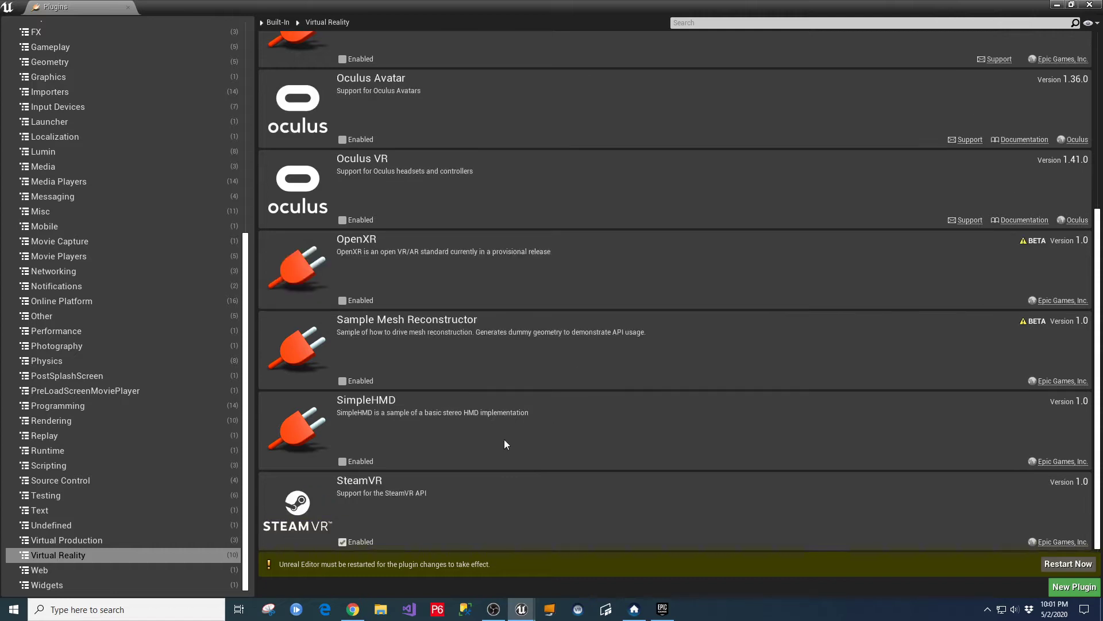
click(345, 543)
click(1068, 565)
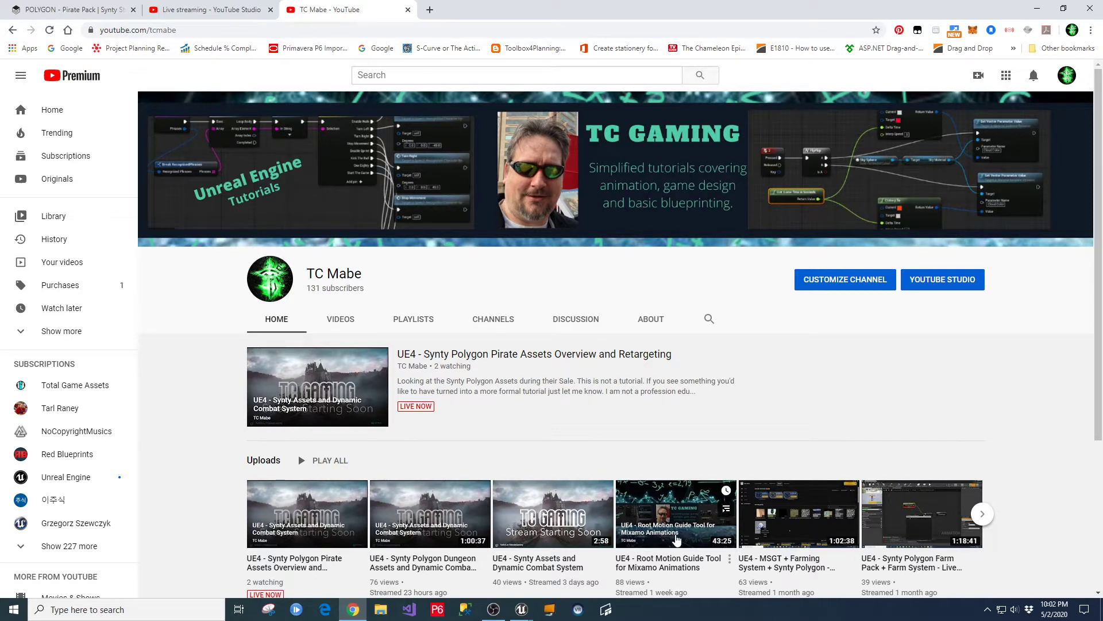
Minimize the browser and close the Plugins window of the restarted Synty_Pirates project.
click(1037, 8)
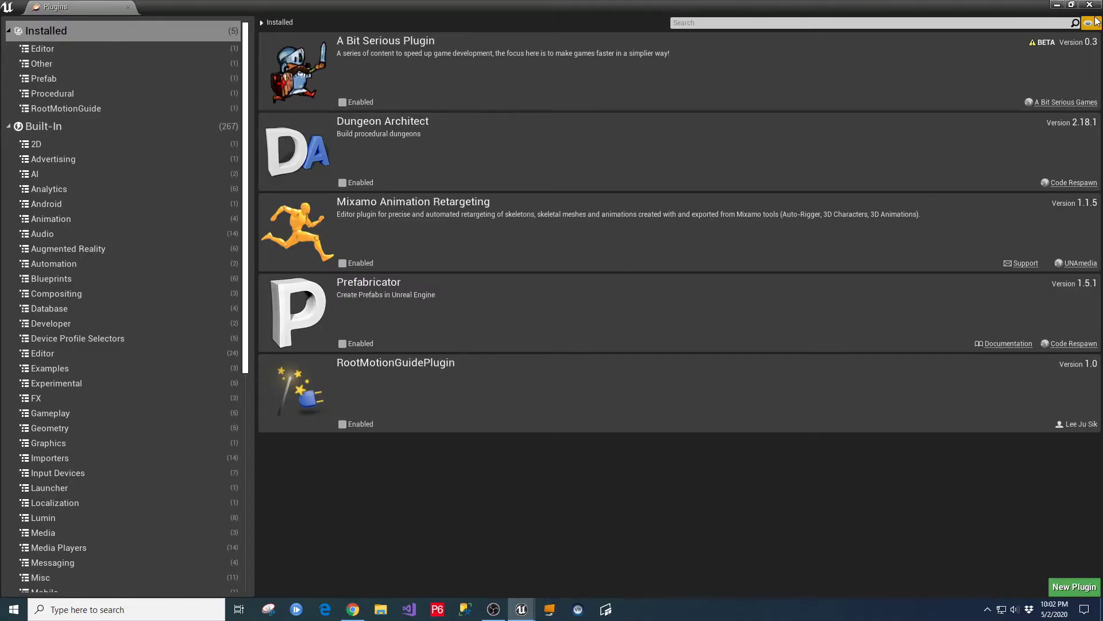
click(1071, 4)
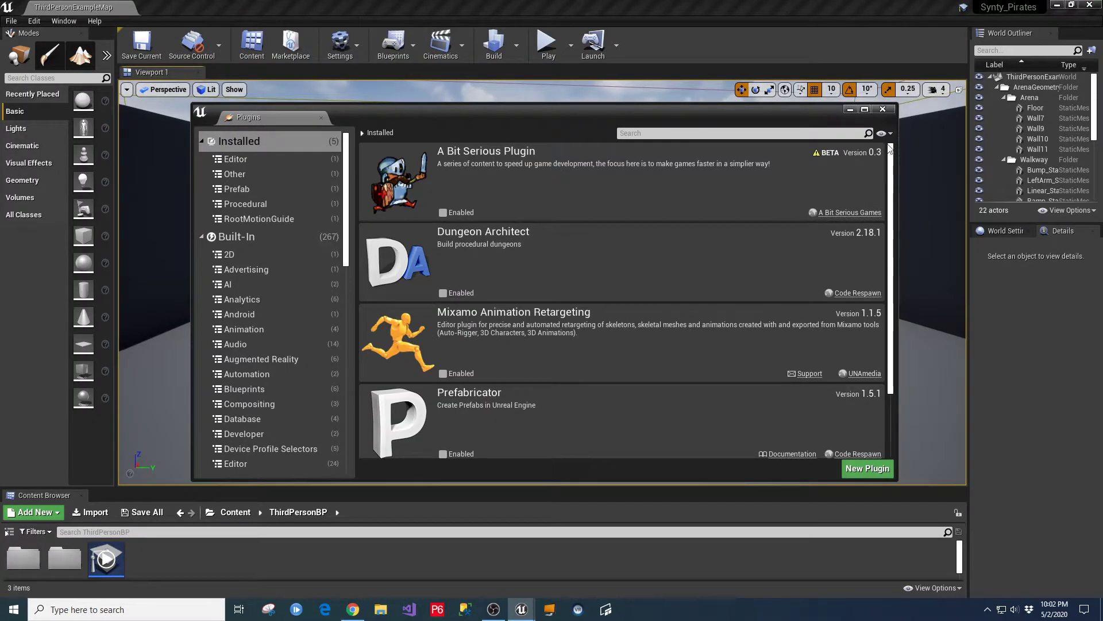
click(883, 109)
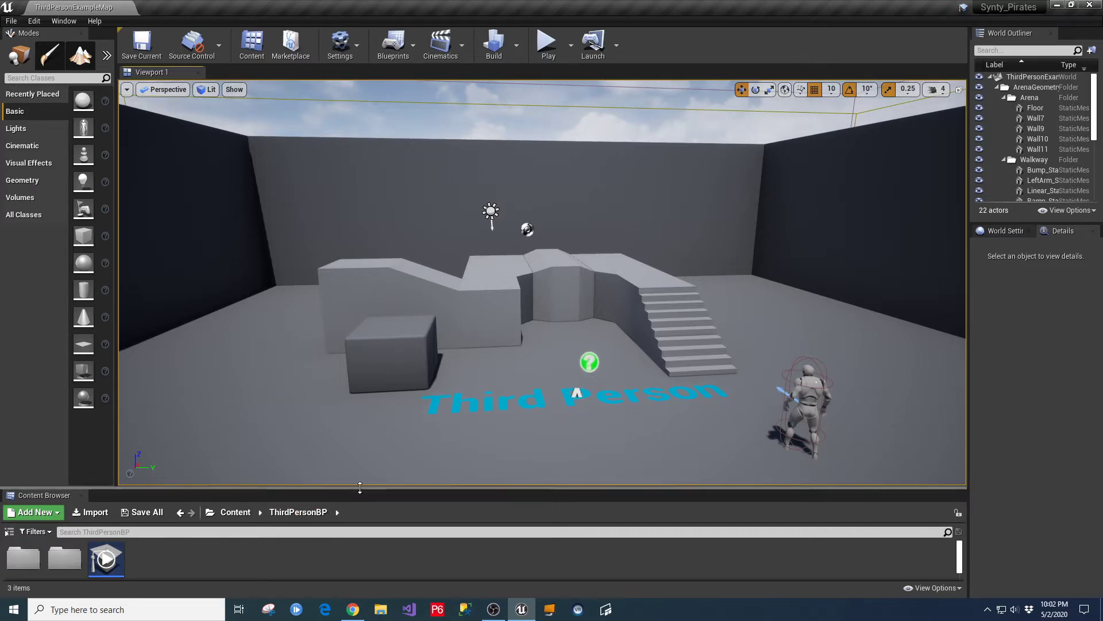
Enlarge the Content Browser, show its folder tree, and open the root Content folder.
drag(360, 487, 360, 327)
click(9, 370)
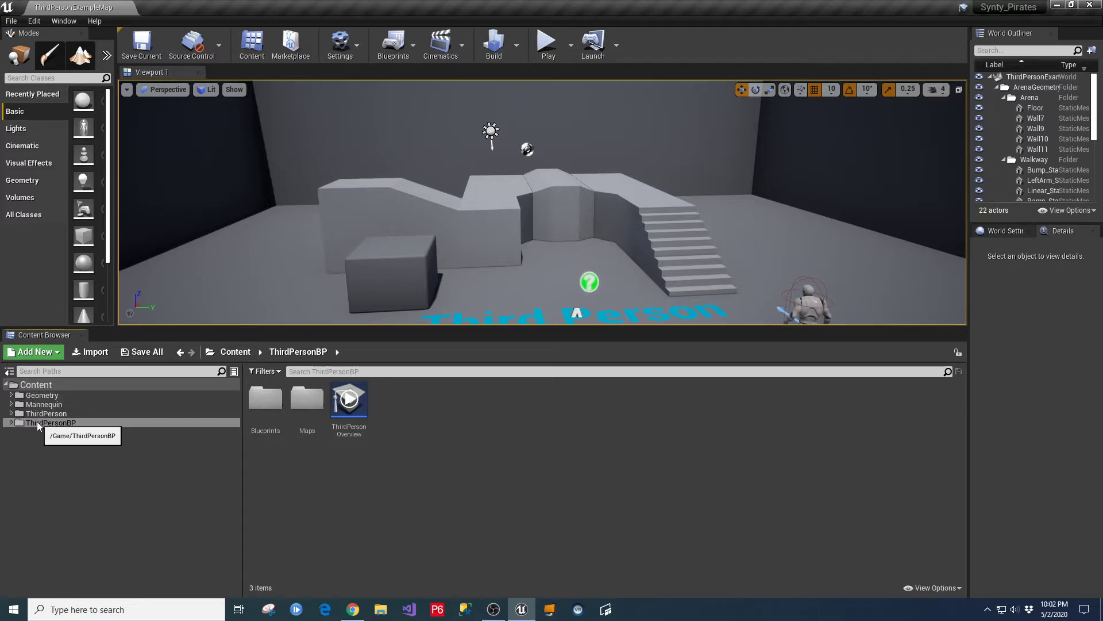
click(36, 386)
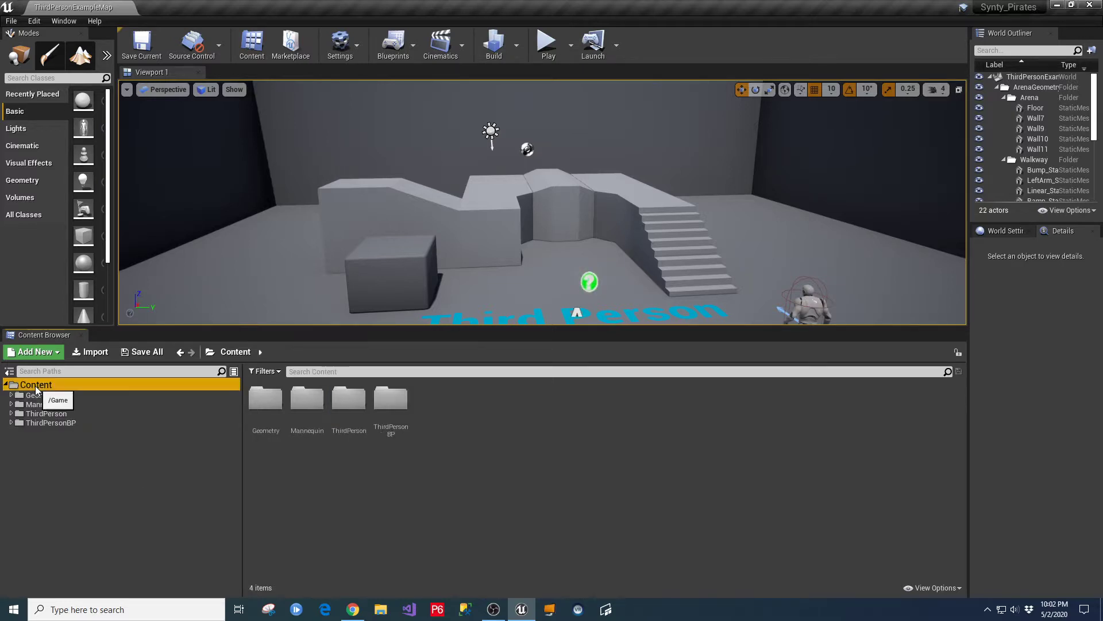
Show the project's root Content folder in File Explorer and select its full path.
right_click(35, 389)
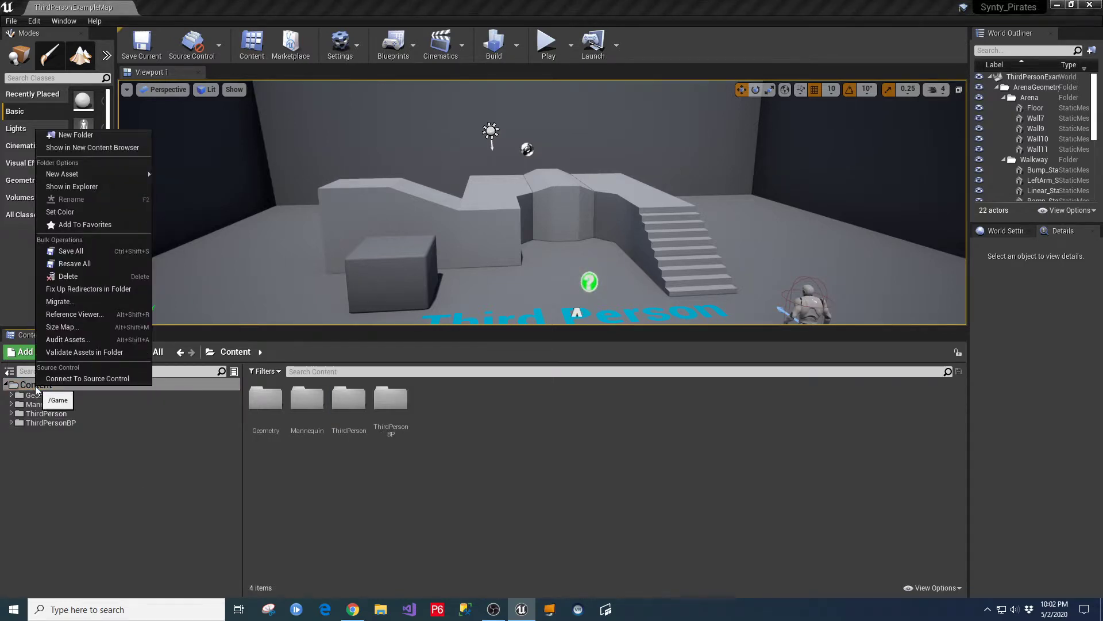
click(75, 190)
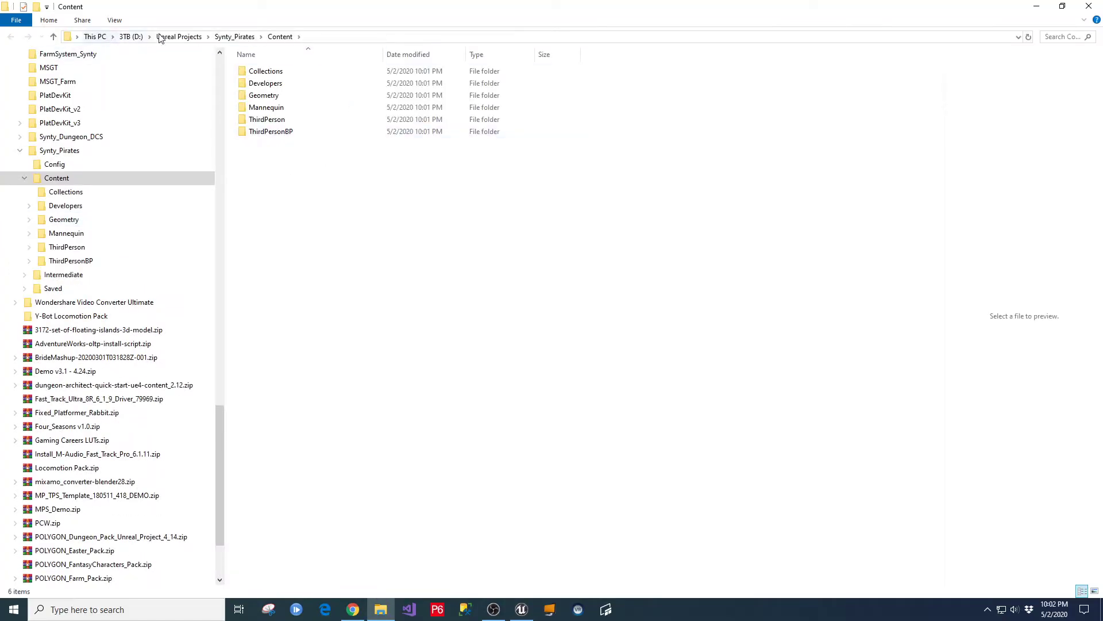
click(293, 37)
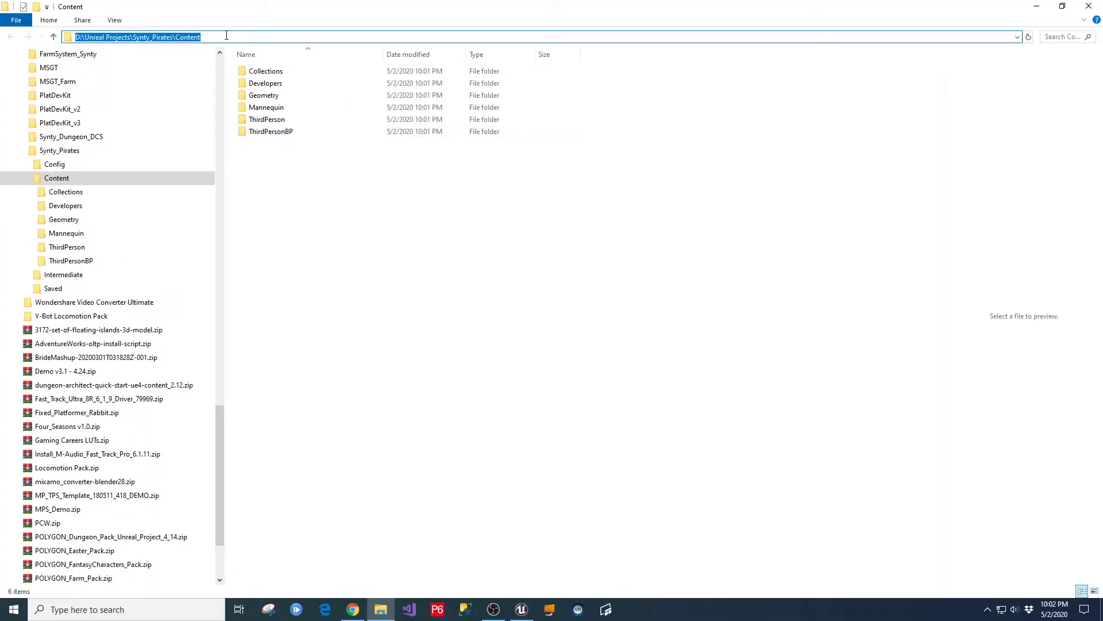
Copy the PolygonPirates folder from the Content folder of PolygonPirates_4_14, inside PolygonPirates_Unreal_4_14.
drag(221, 444, 236, 350)
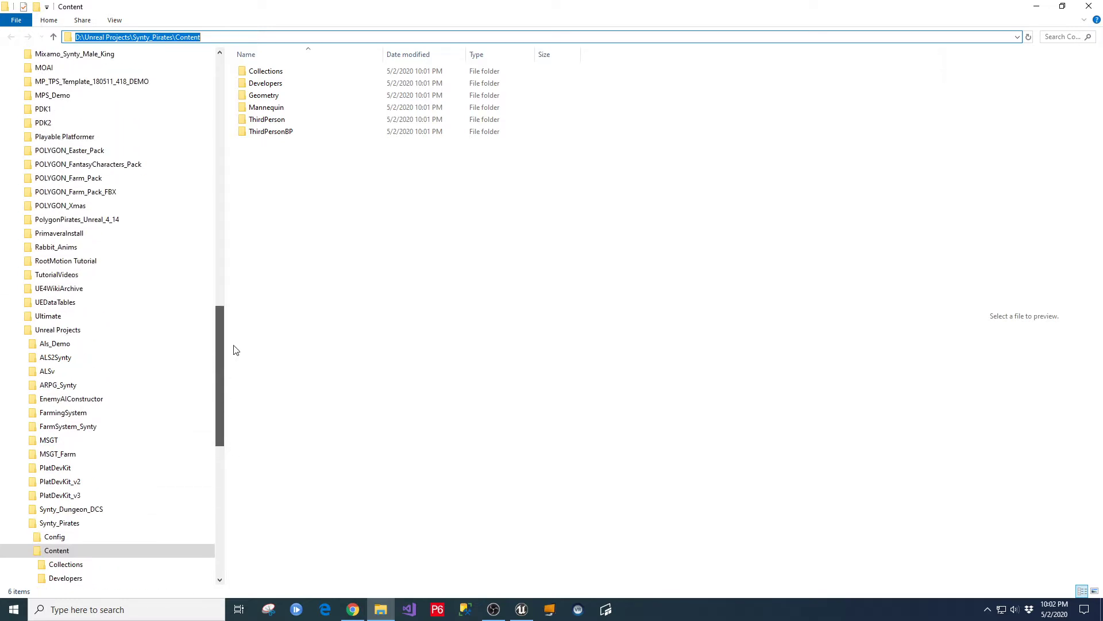
click(72, 221)
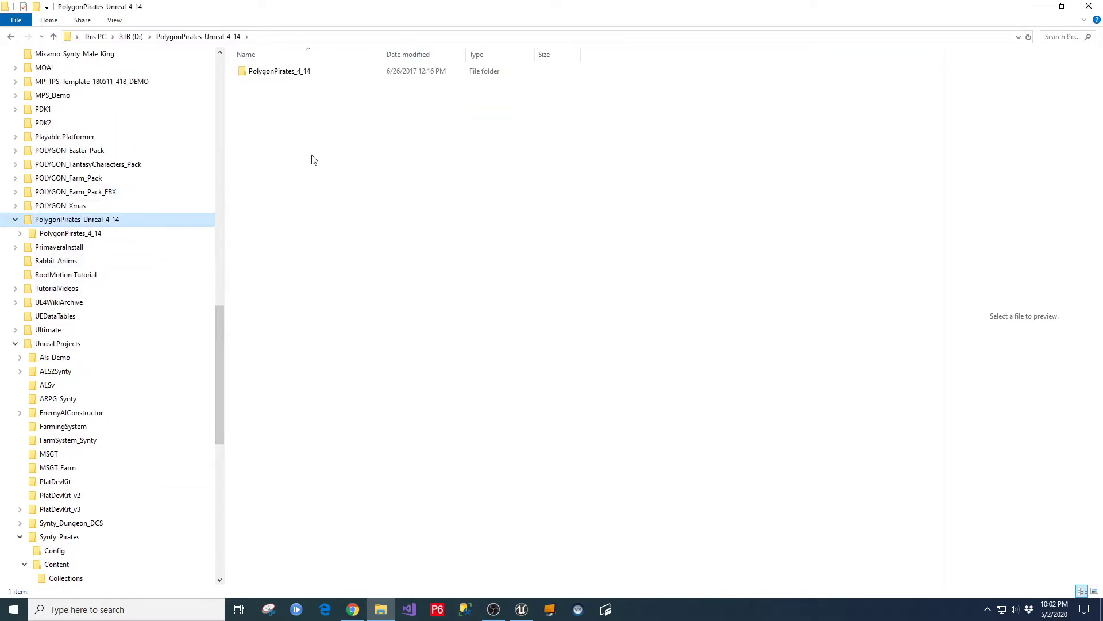
double_click(279, 72)
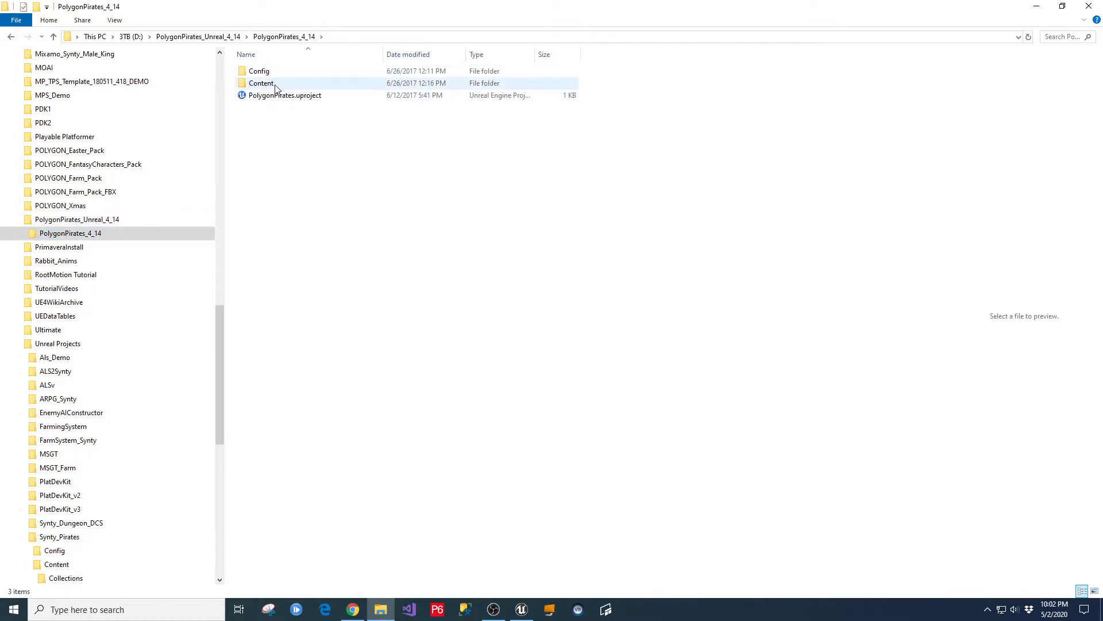
click(272, 85)
double_click(272, 85)
click(288, 98)
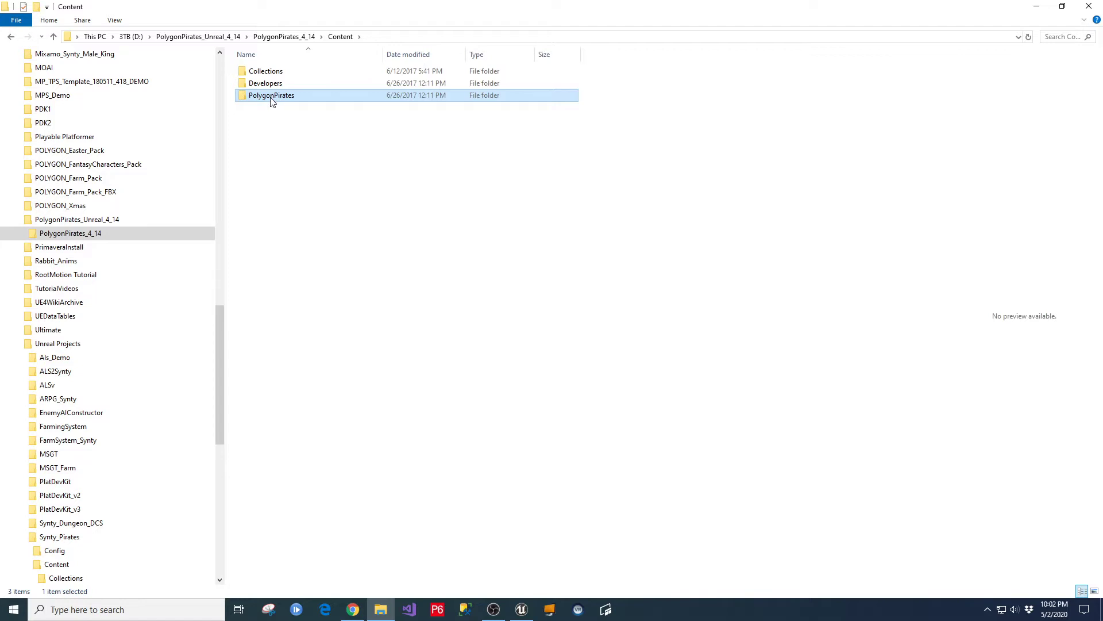
right_click(273, 101)
click(299, 355)
Paste the PolygonPirates folder into the Synty_Pirates project's Content folder and close File Explorer.
drag(222, 330, 233, 422)
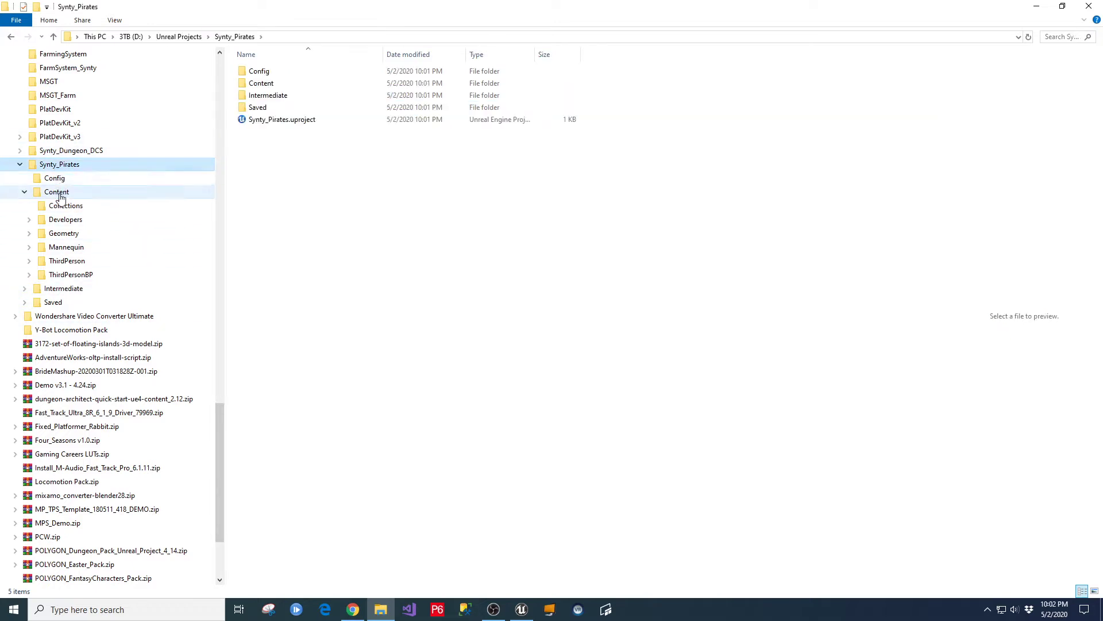
click(56, 192)
right_click(297, 179)
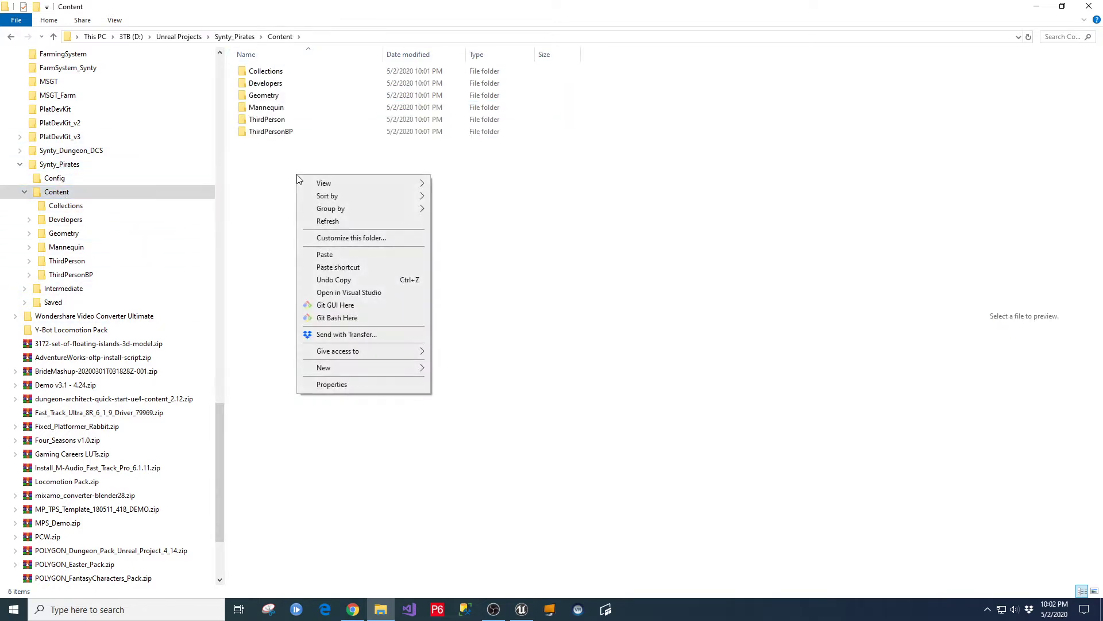
click(360, 255)
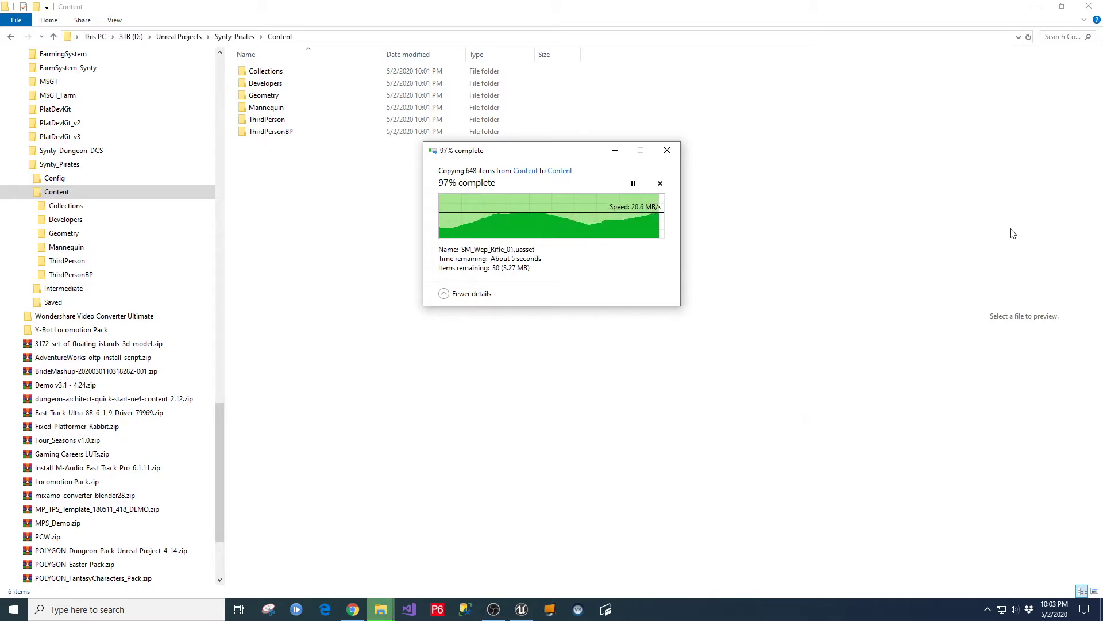
click(1088, 7)
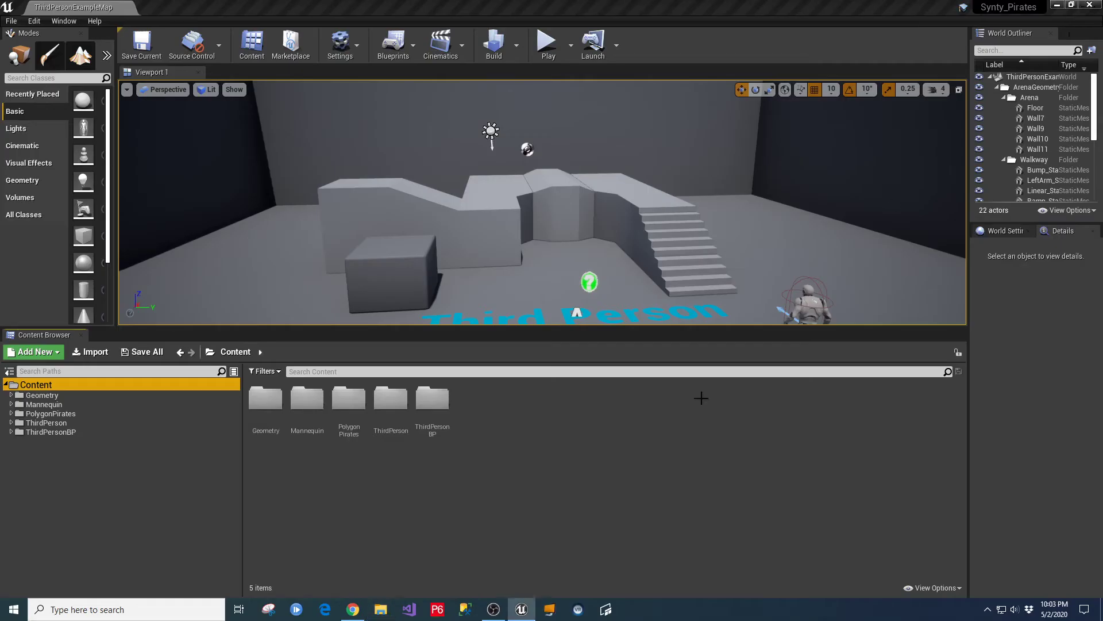
Open the Demonstration map from the PolygonPirates Maps folder and enlarge the viewport above the Content Browser.
click(34, 413)
double_click(34, 413)
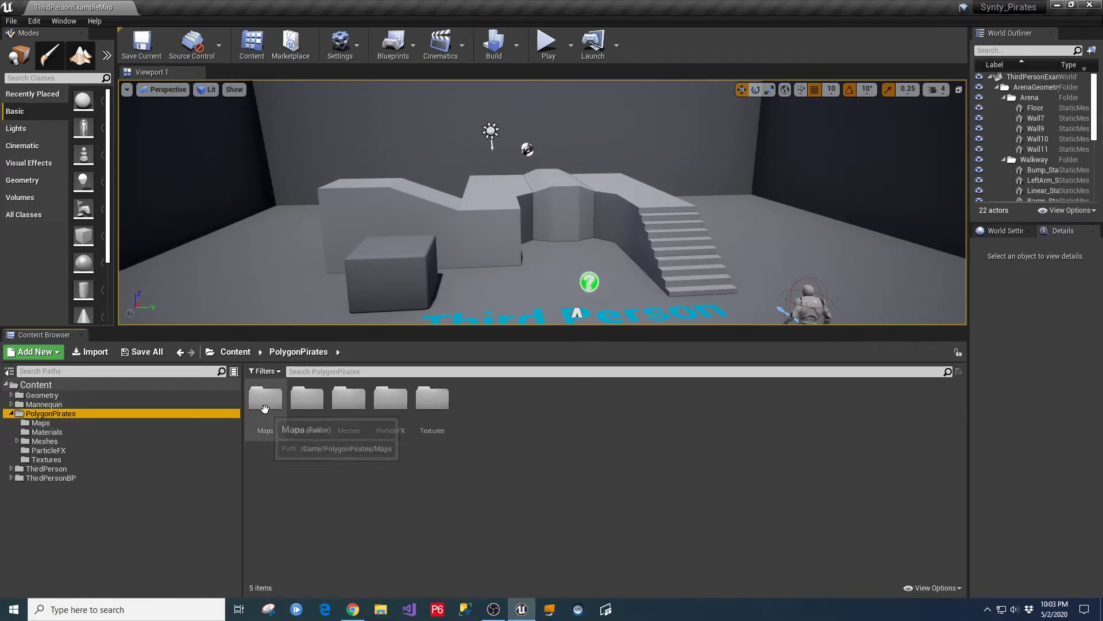
double_click(265, 399)
drag(243, 451, 163, 451)
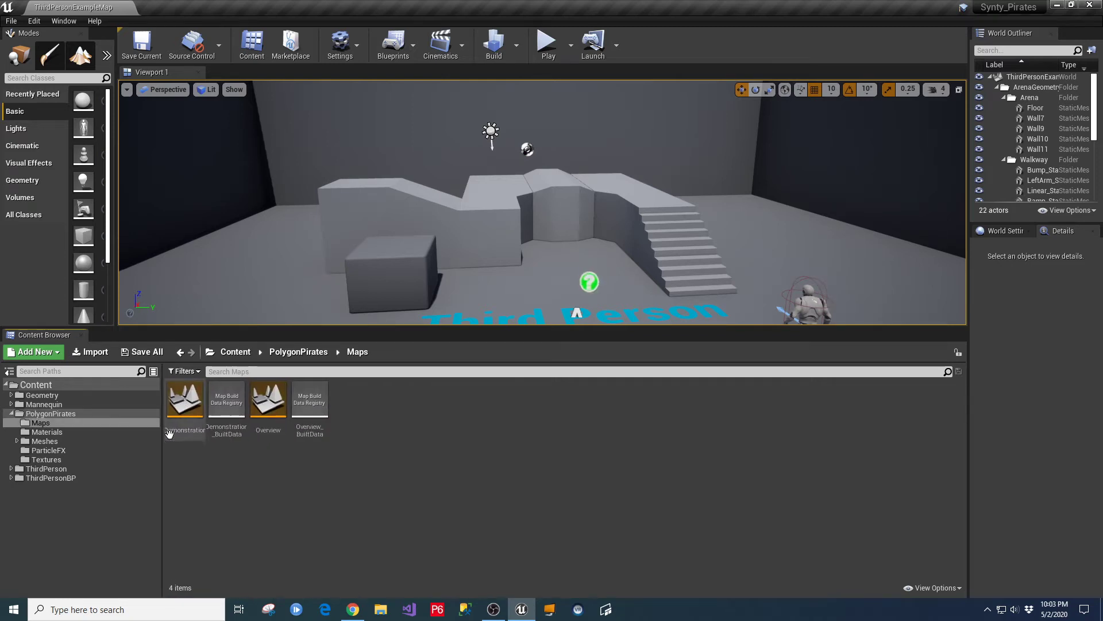
double_click(185, 402)
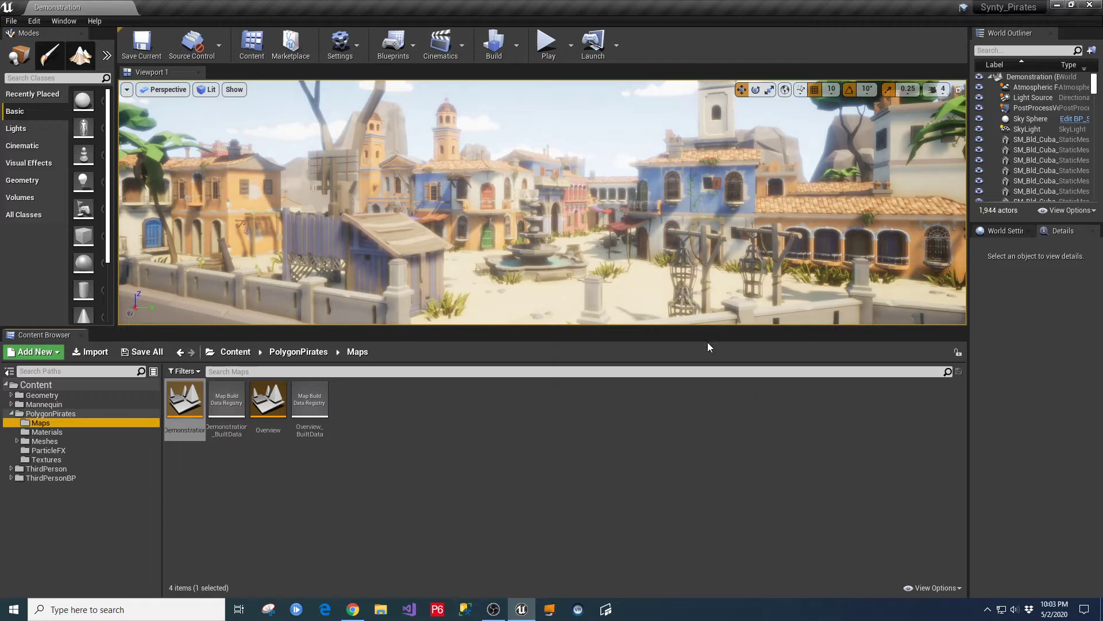
drag(714, 334, 735, 484)
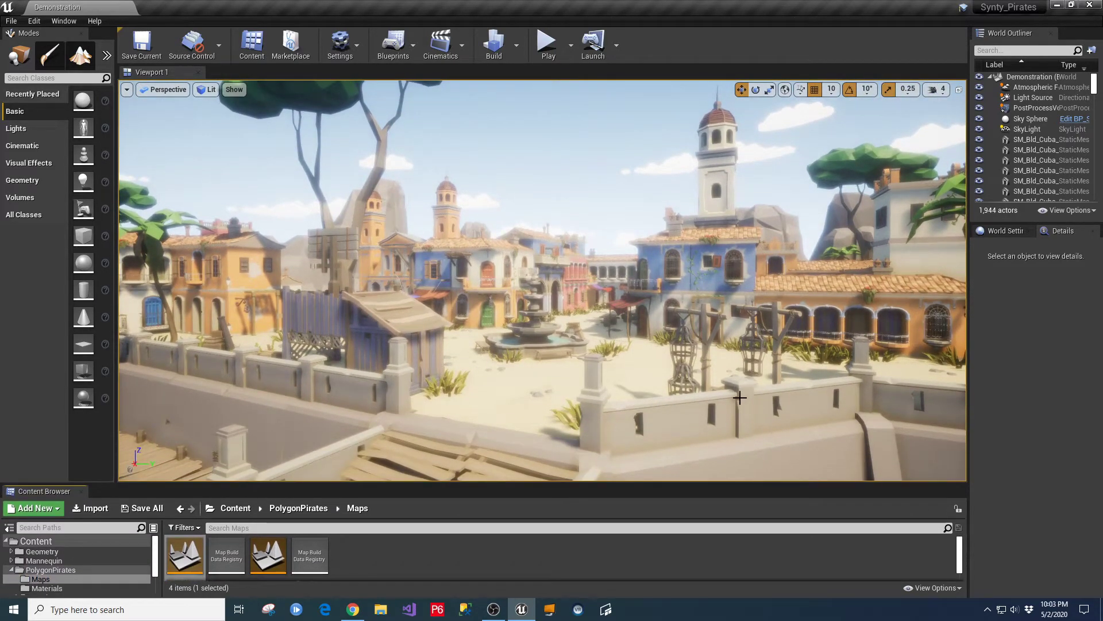
Select the plaza fountain, view the Demonstration level in full screen, and return to the normal layout.
click(550, 332)
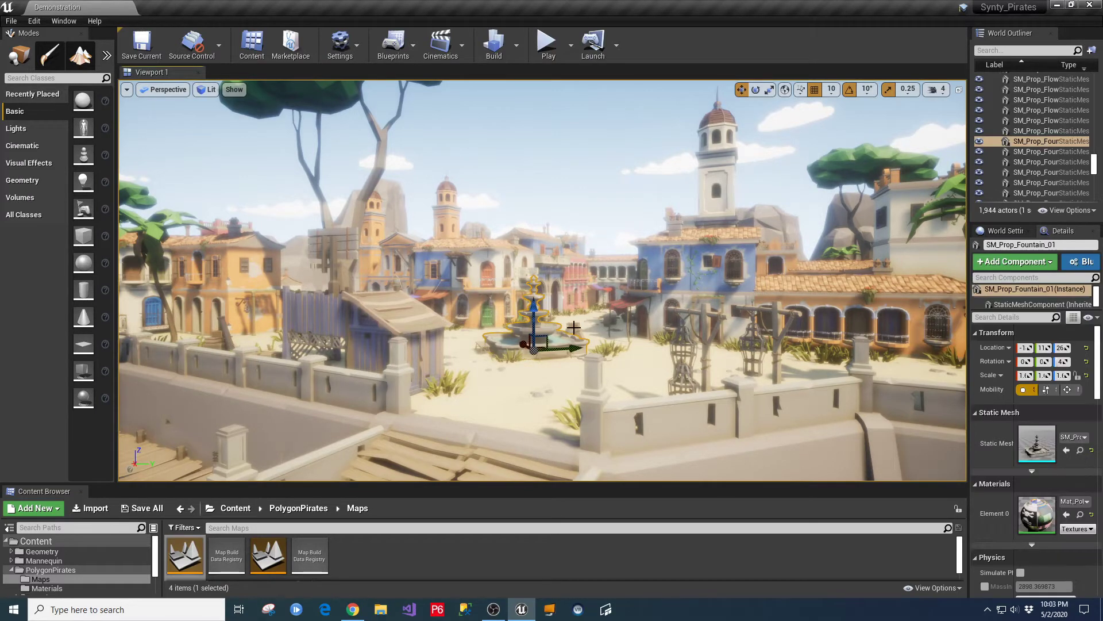
key(F11)
click(598, 336)
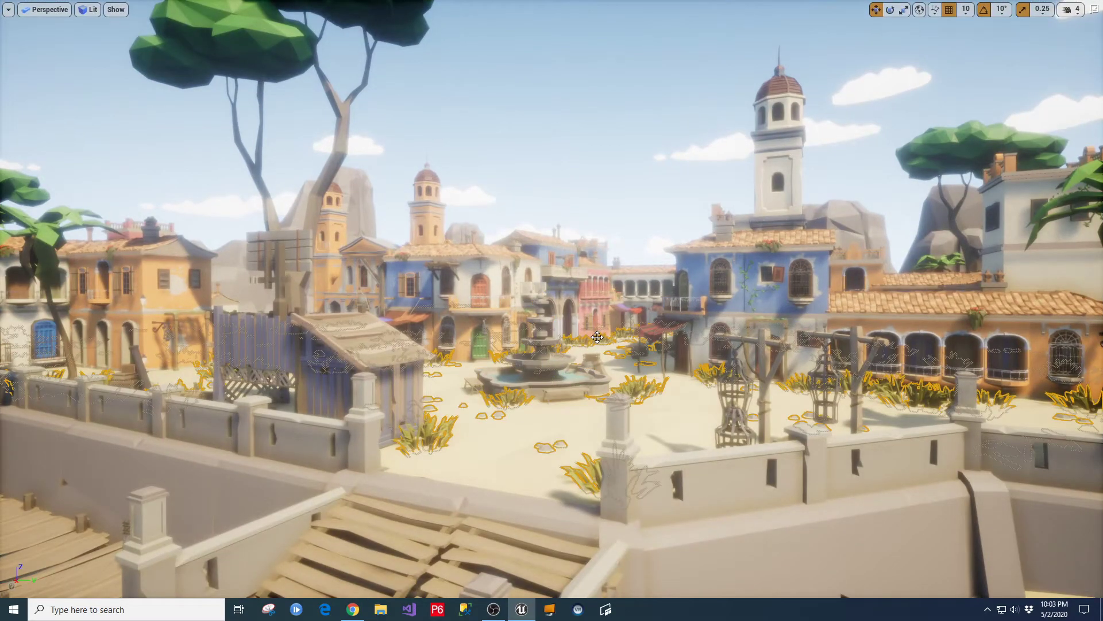
key(F11)
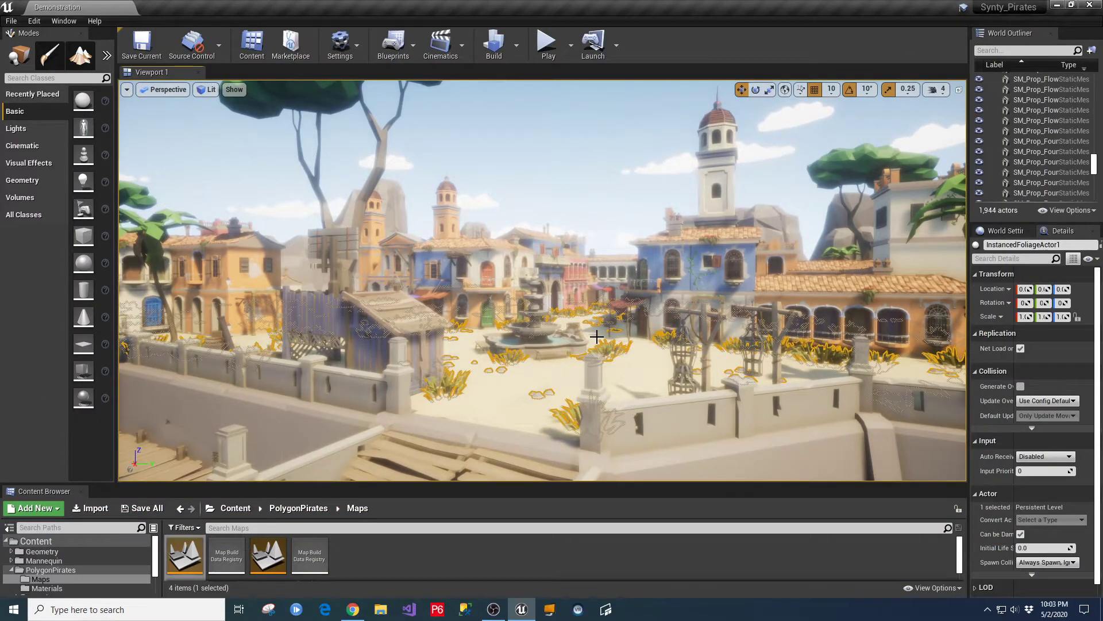
Play the Demonstration level in full screen, walk the mannequin along the docks, and stop the play session.
key(alt+p)
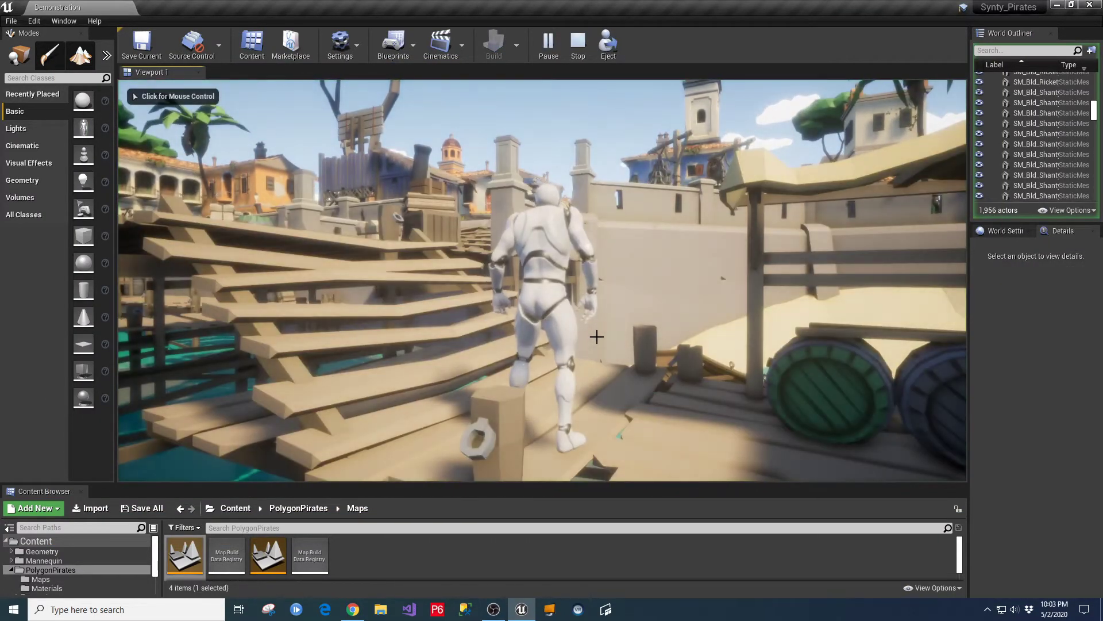
key(F11)
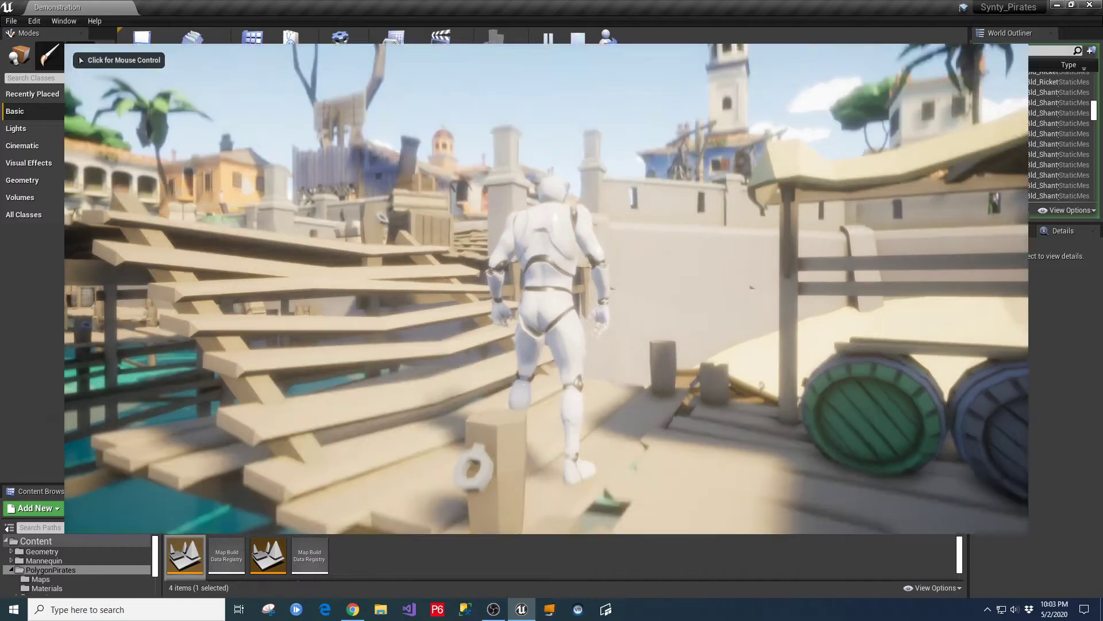
click(552, 299)
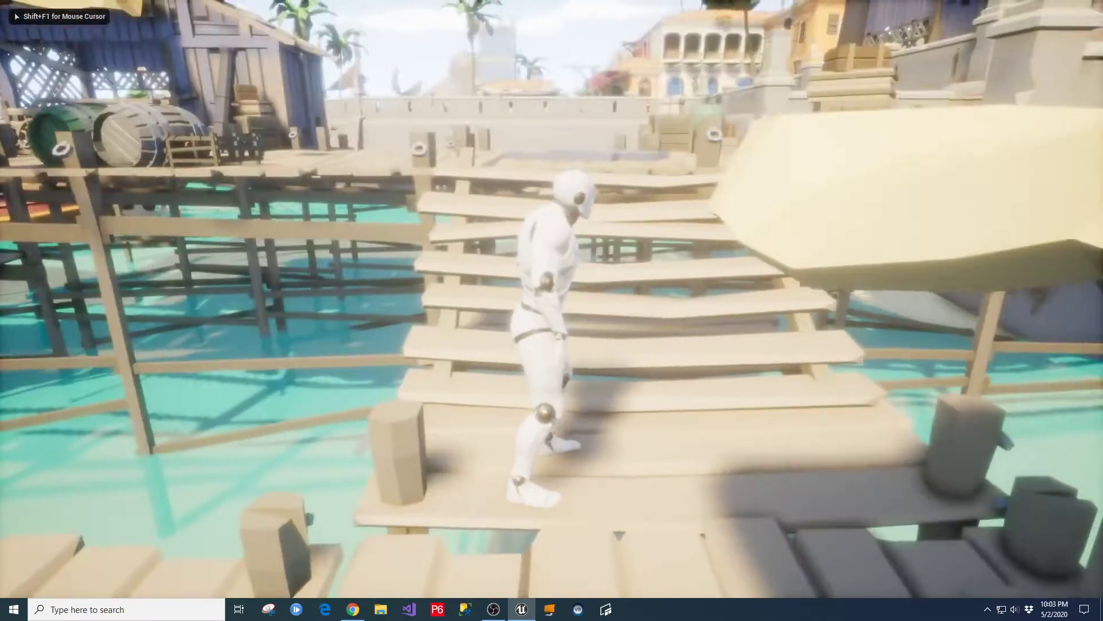
key(w)
key(shift+F1)
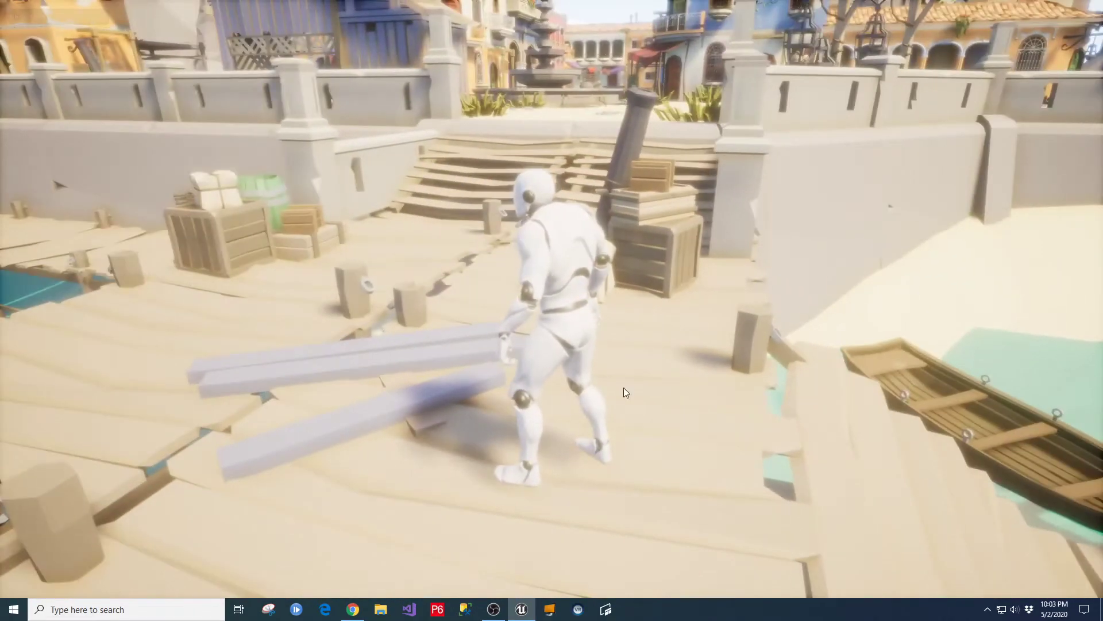
key(Escape)
View the harbor town, ships and surrounding islands from high above, and leave the full-screen viewport.
right_drag(626, 393, 626, 471)
right_drag(692, 345, 692, 345)
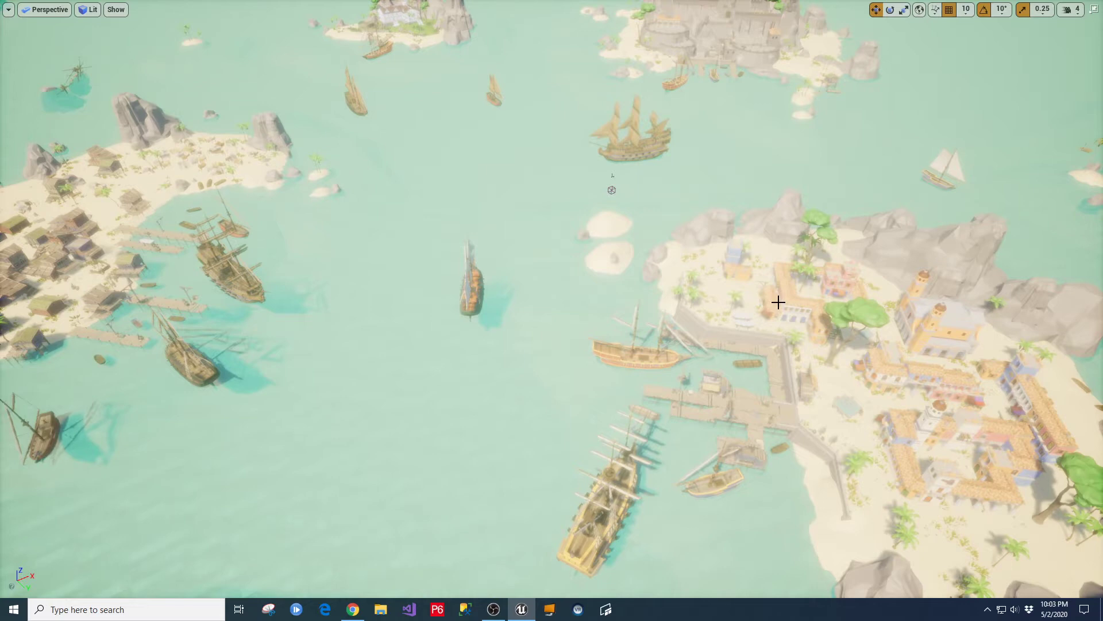
key(F11)
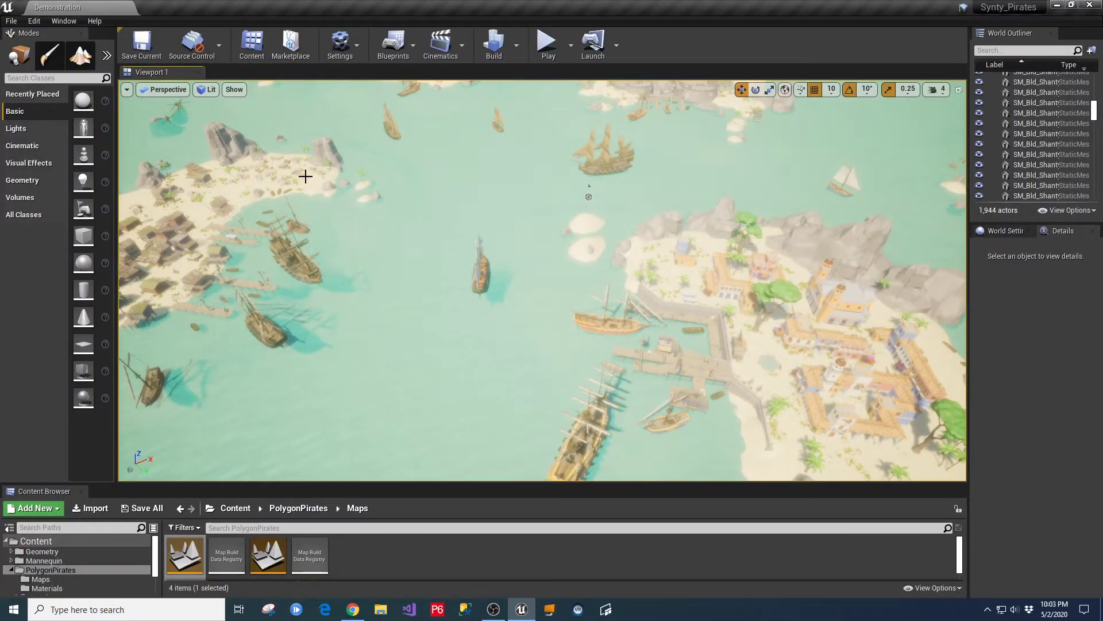
Turn off the Eye Adaptation post-processing display in the viewport and save the Demonstration map.
click(235, 94)
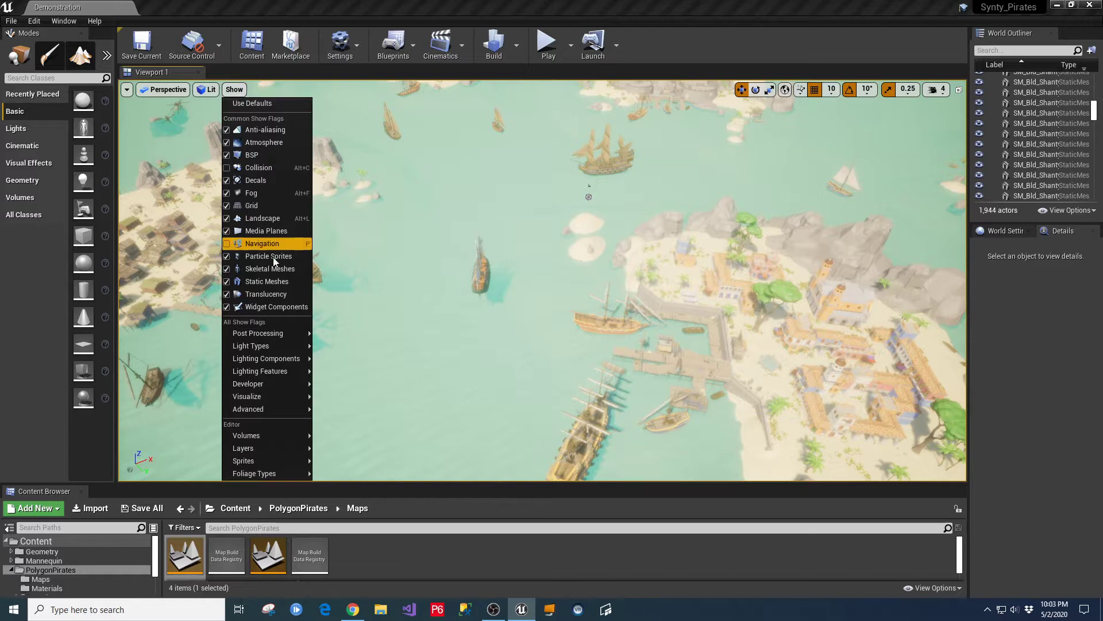
mouse_move(265, 332)
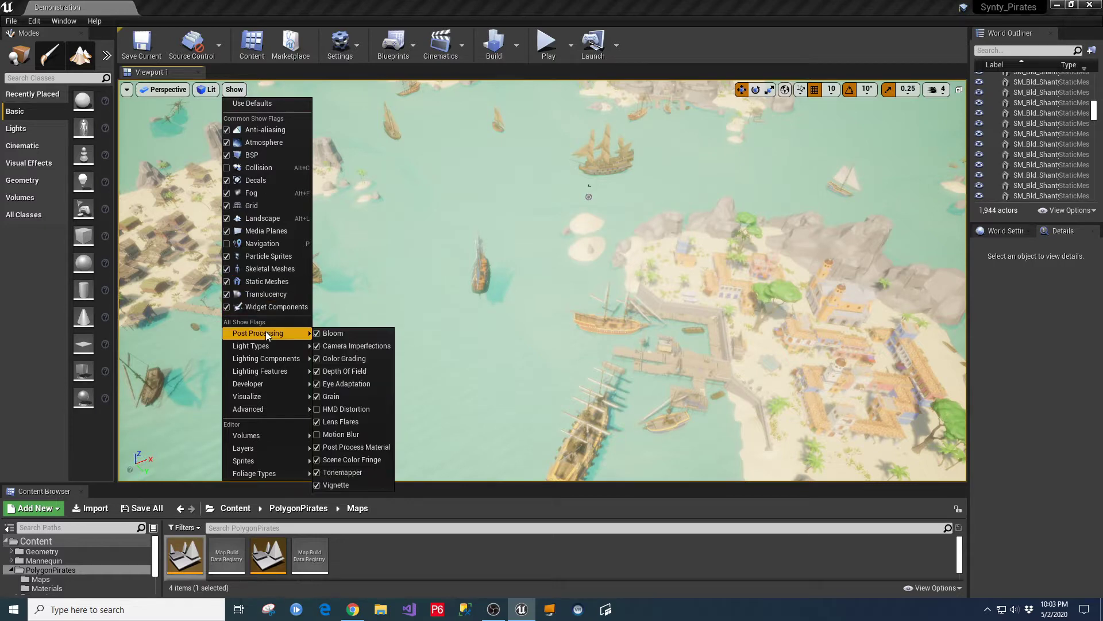
click(339, 384)
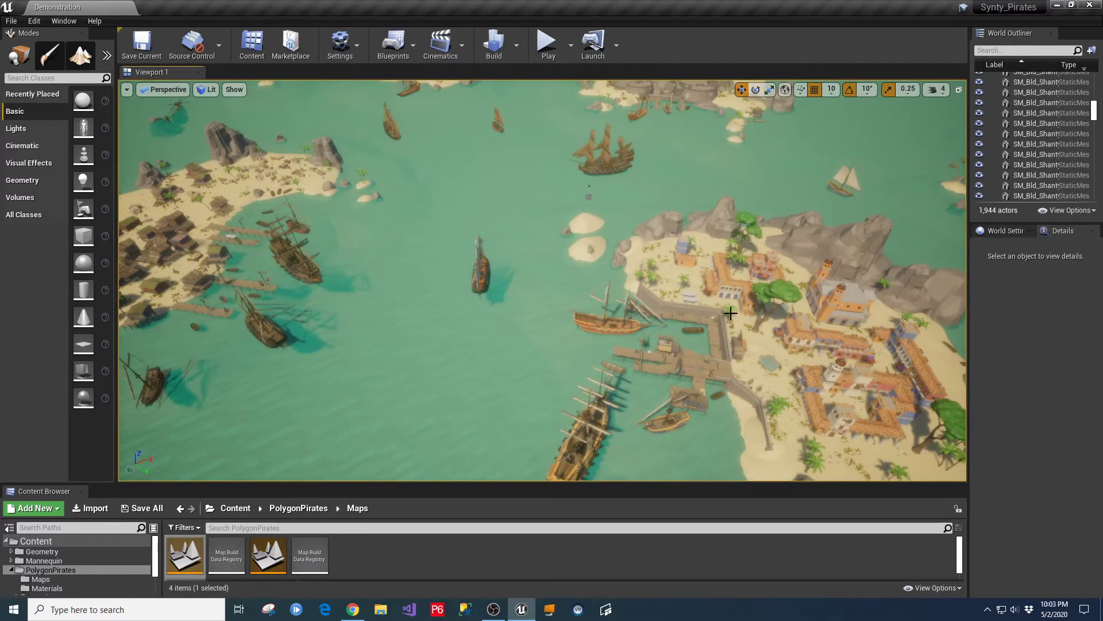
click(142, 46)
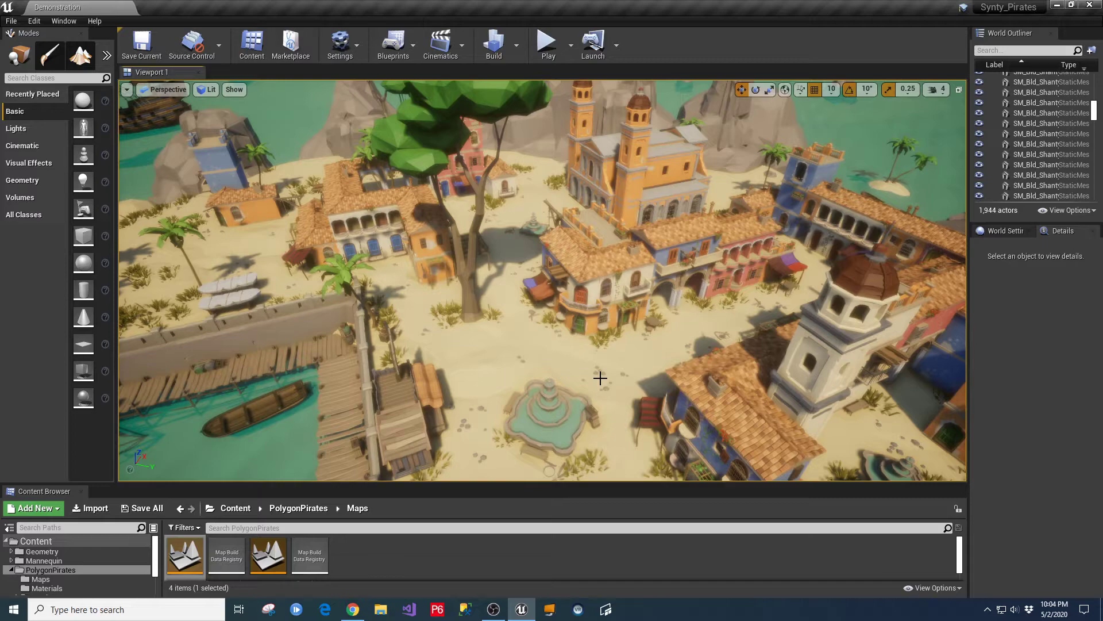
Fly over the port town, the open sea and the shanty docks to examine the map.
right_drag(600, 378, 486, 339)
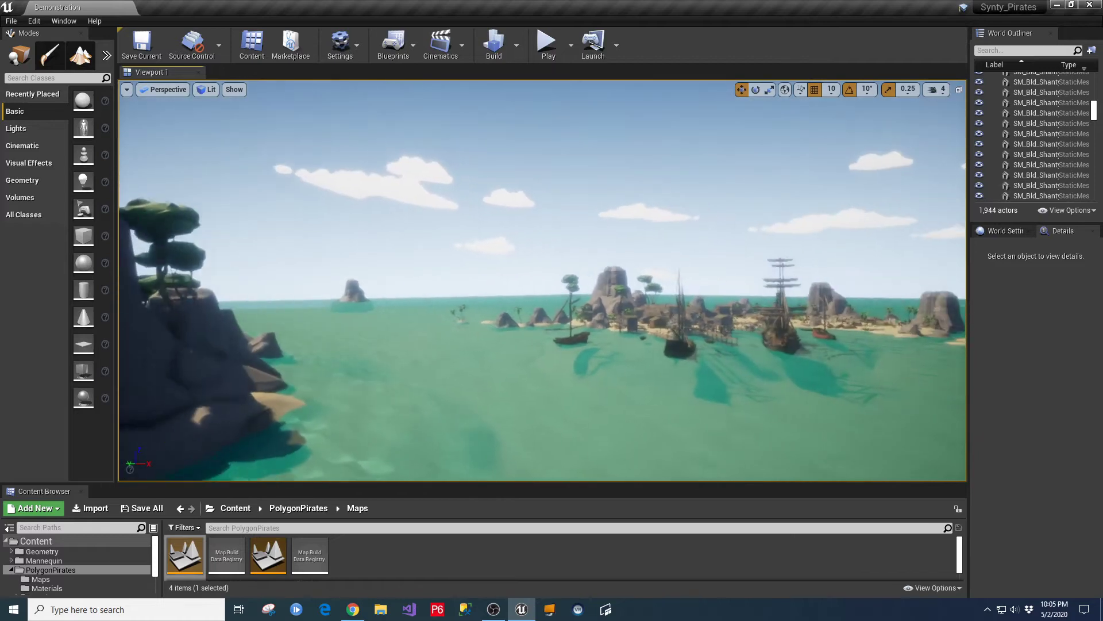
right_drag(543, 280, 575, 257)
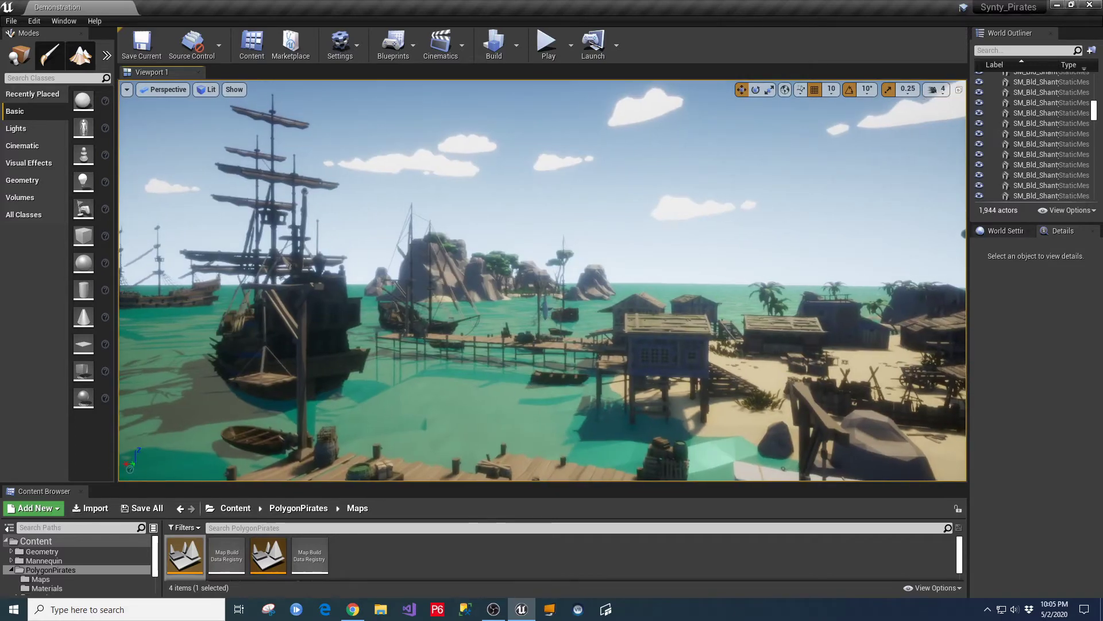
right_drag(574, 257, 537, 257)
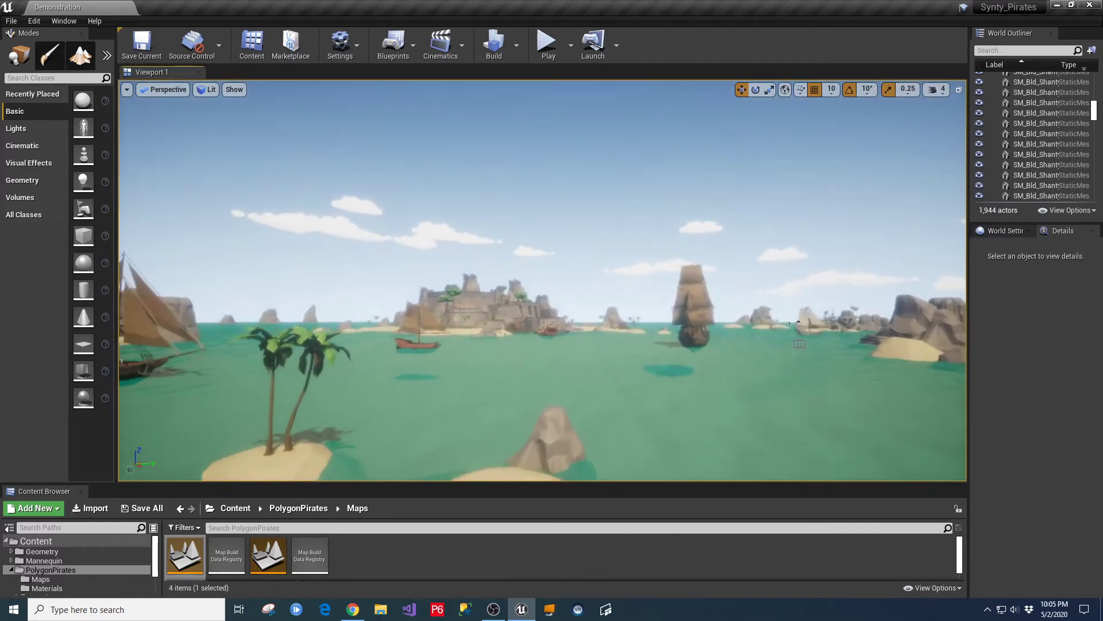
Set the viewport camera speed to 6 and fly across to the stilt-hut settlement among the rocks.
click(936, 89)
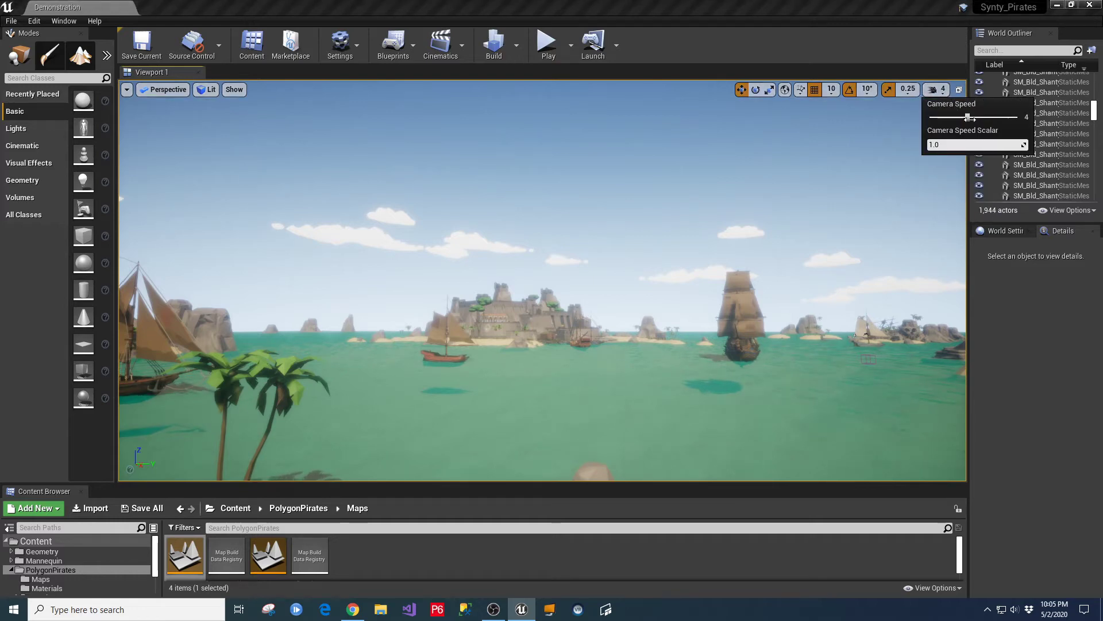
right_drag(747, 230, 833, 279)
key(w)
key(s)
key(w)
key(s)
key(w)
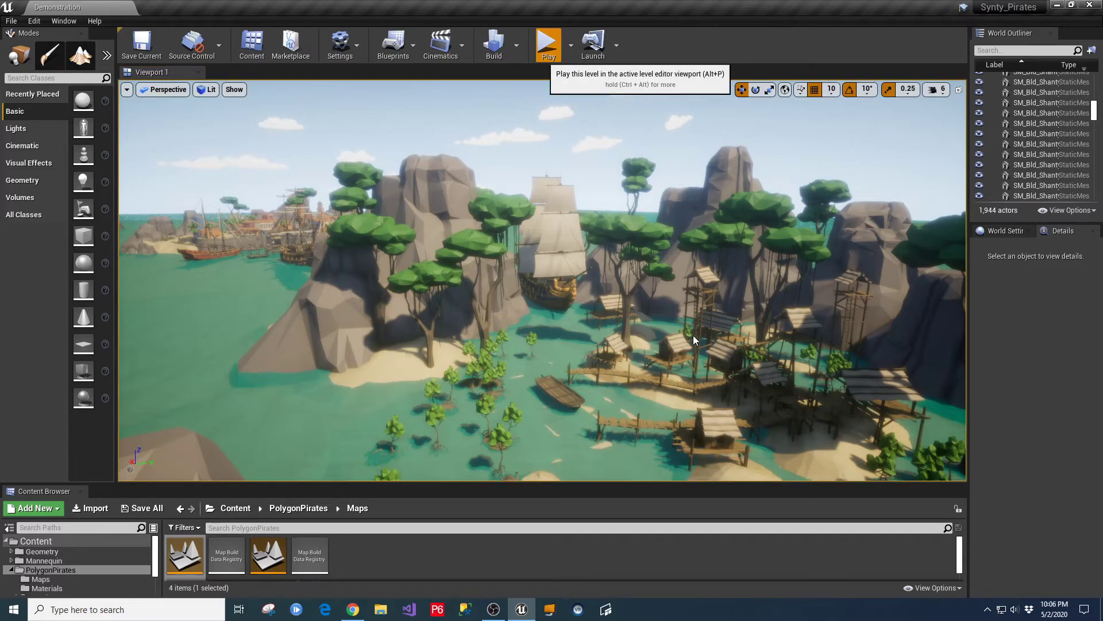
Play-test the Demonstration level and run the character through the shallow water toward the open sea.
click(547, 51)
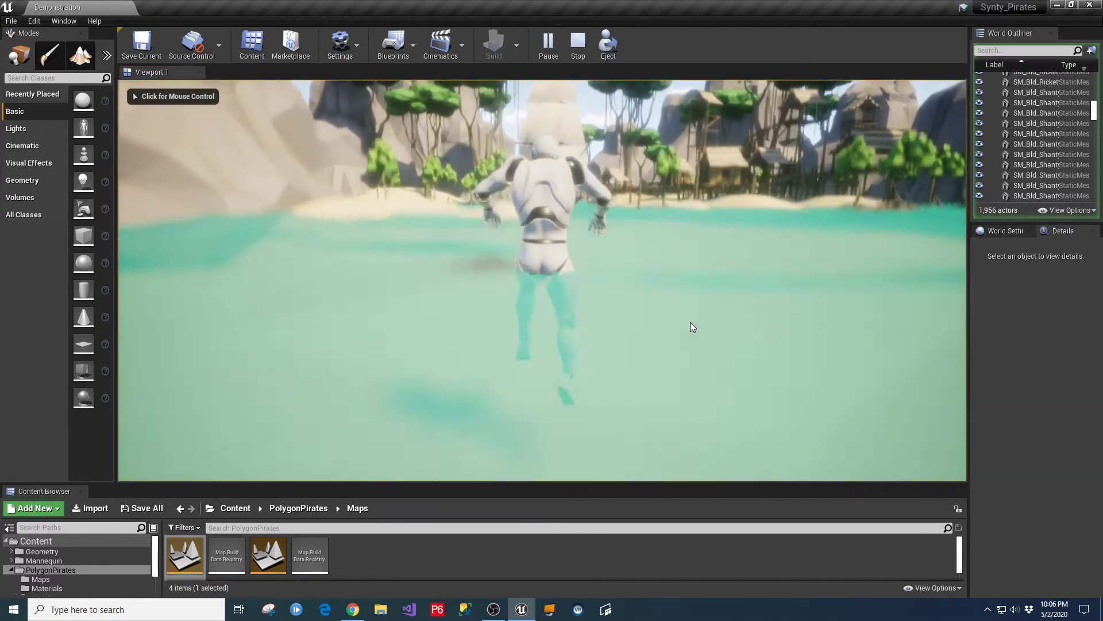
click(691, 322)
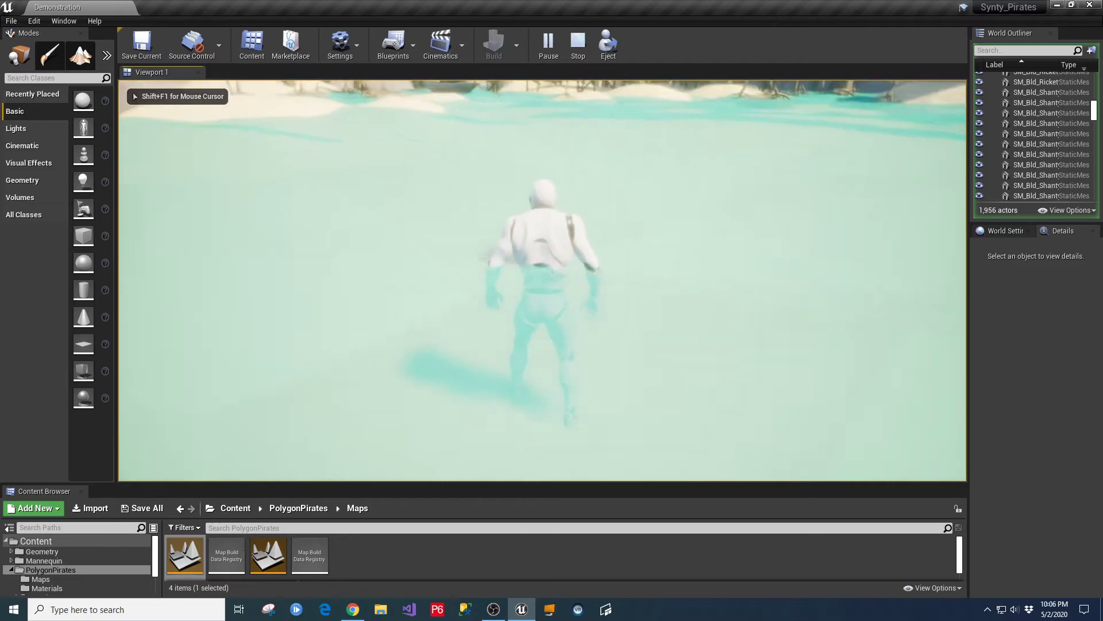
key(w)
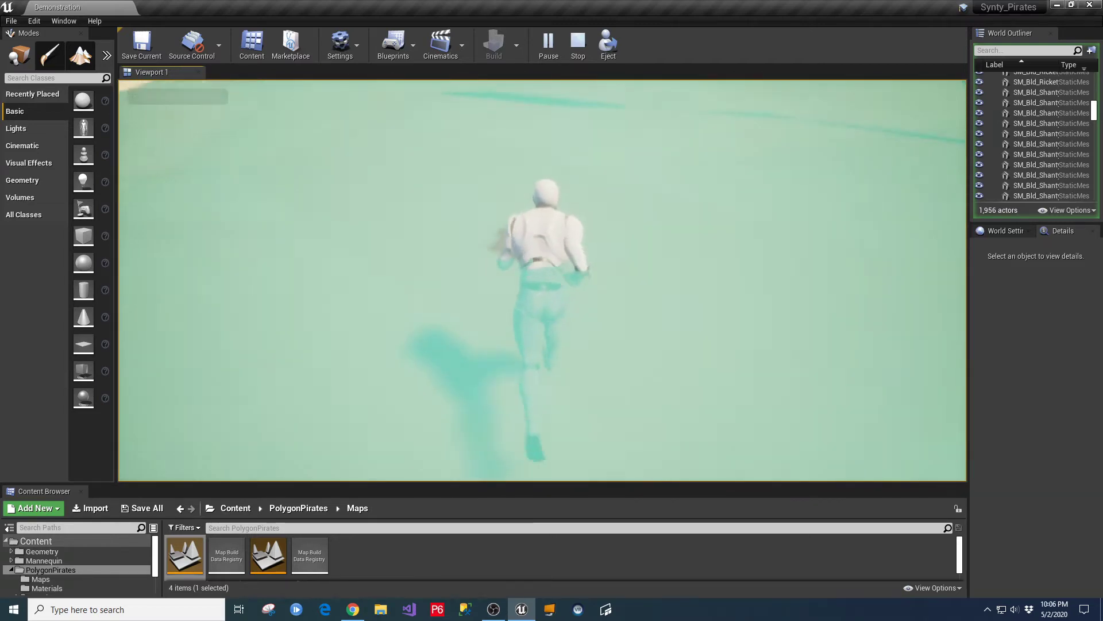
key(w)
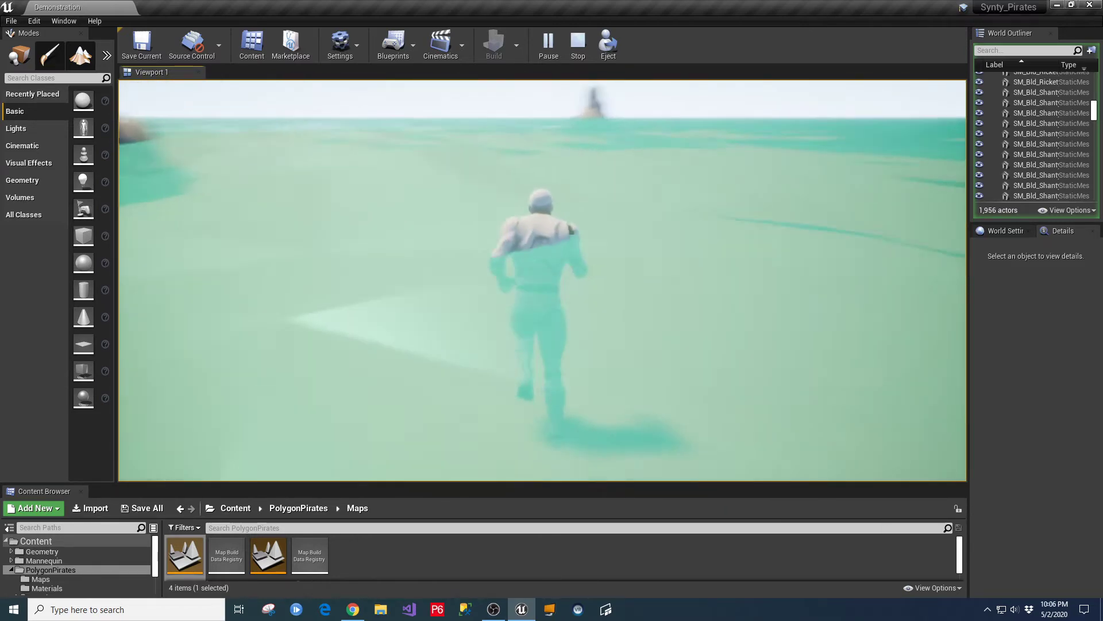
key(w)
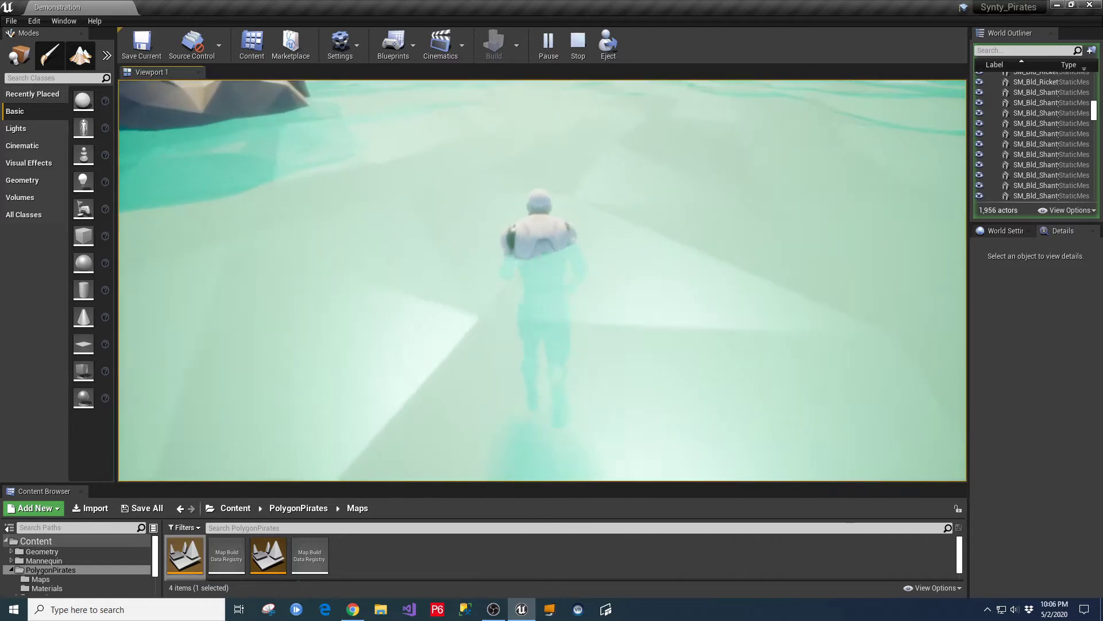
key(w)
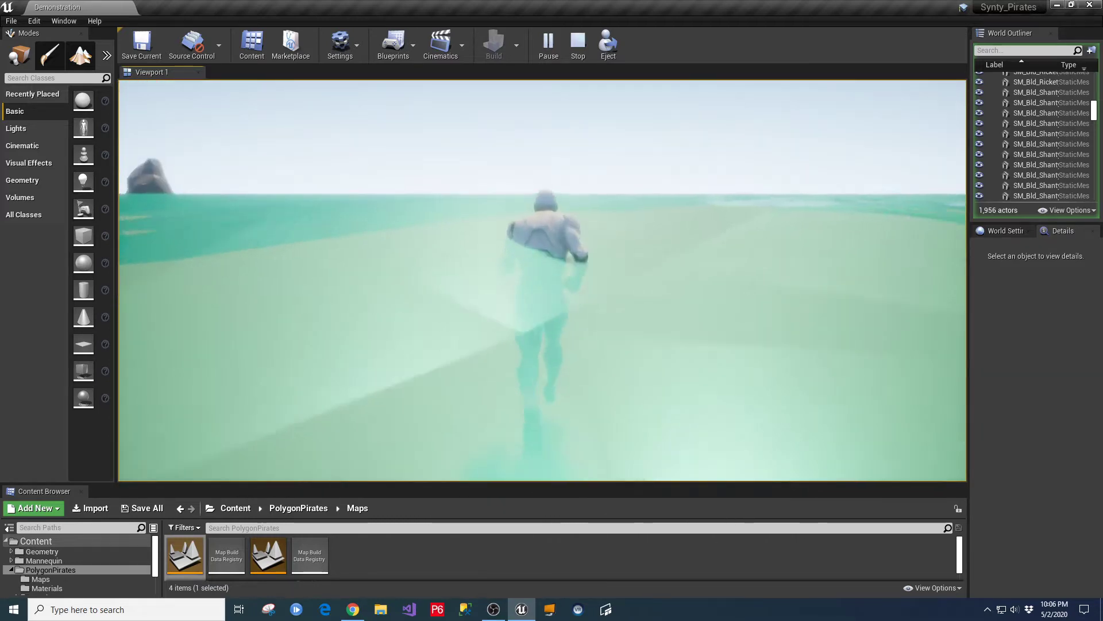
key(w)
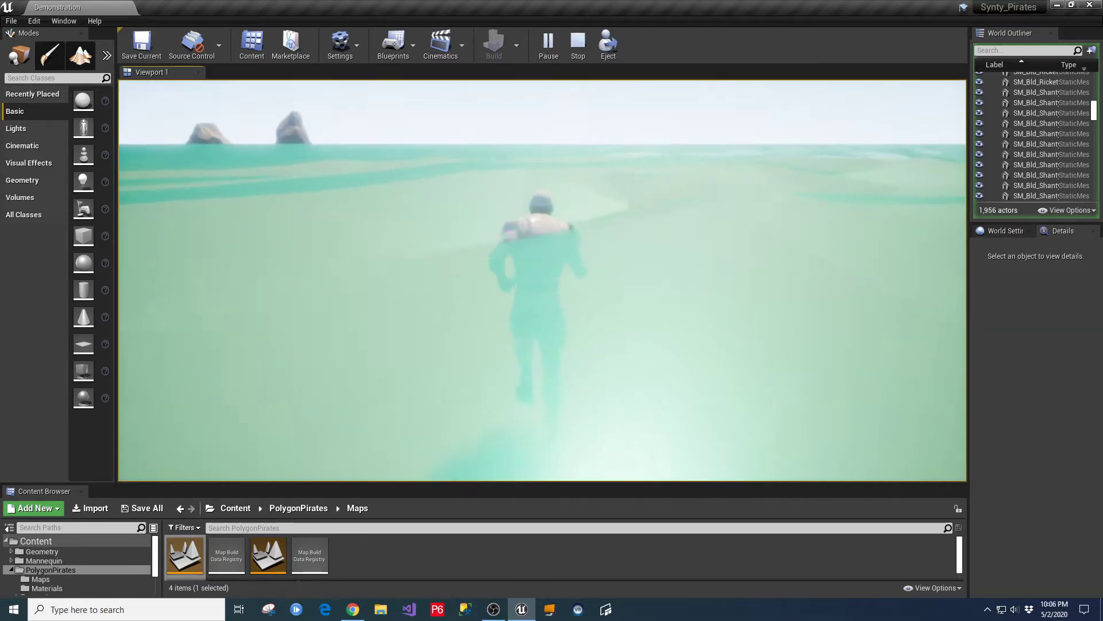
key(w)
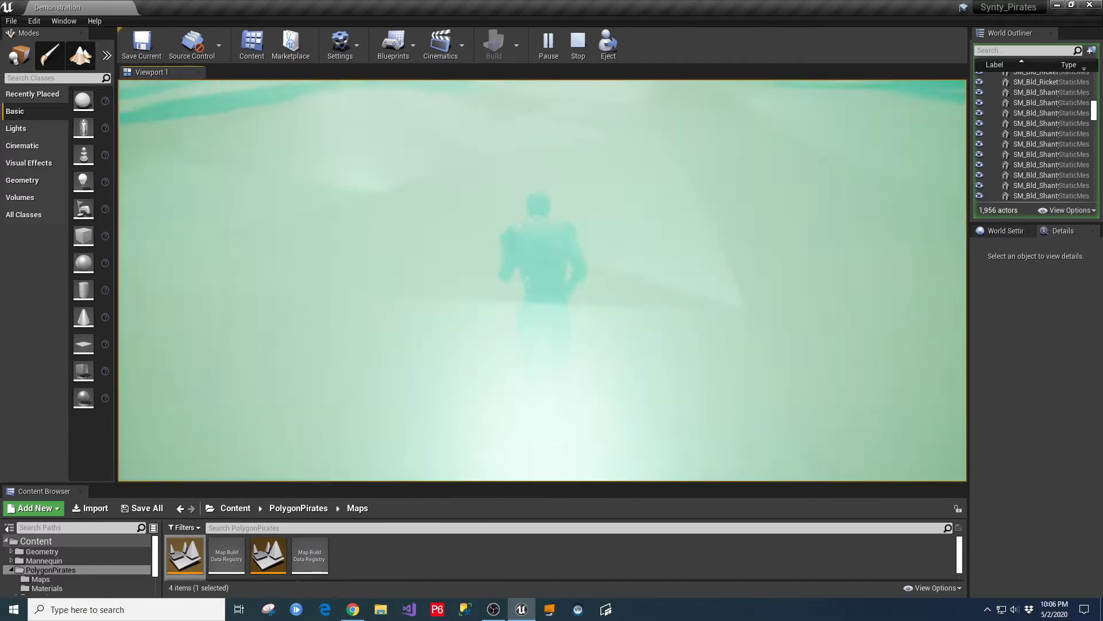
Run the character over the sand and back through the water to the rocky shore beside the stilt-hut settlement.
key(w)
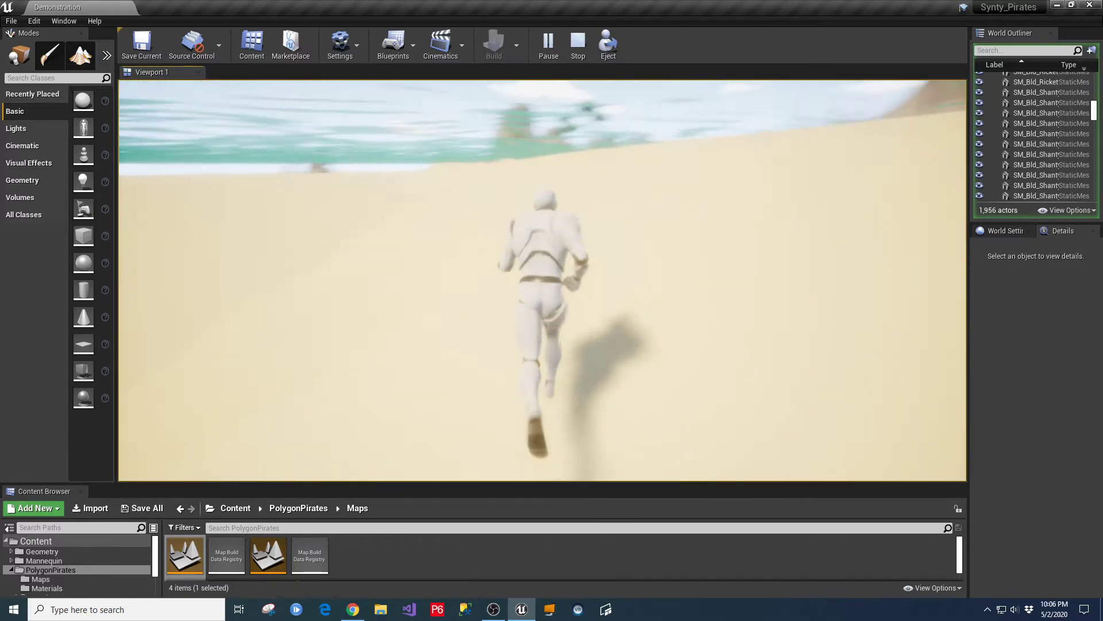
key(w)
key(w)
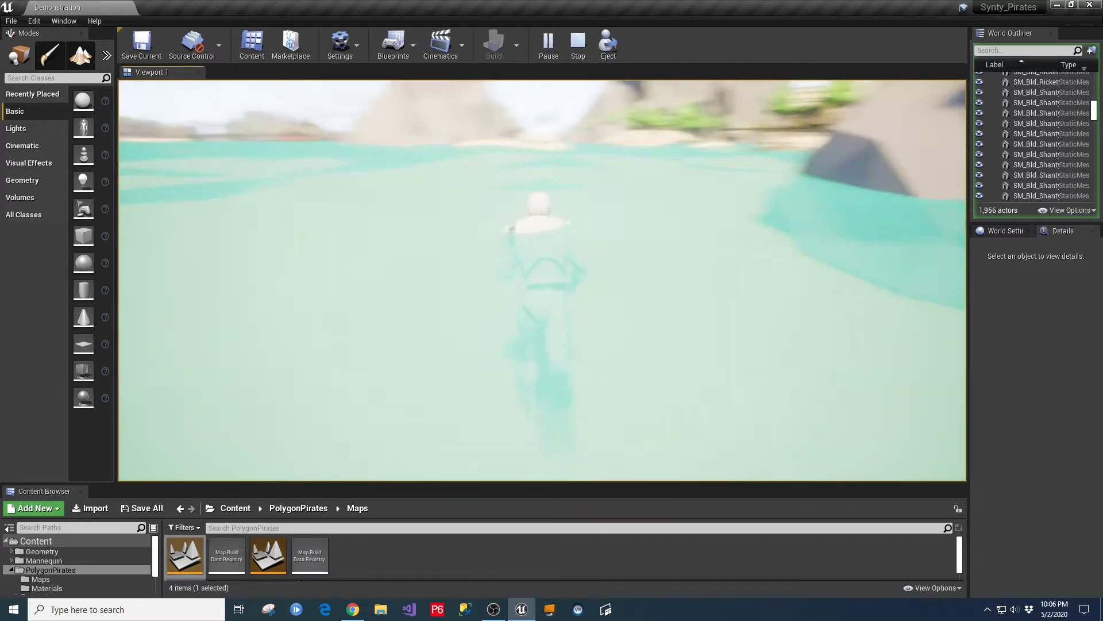
key(w)
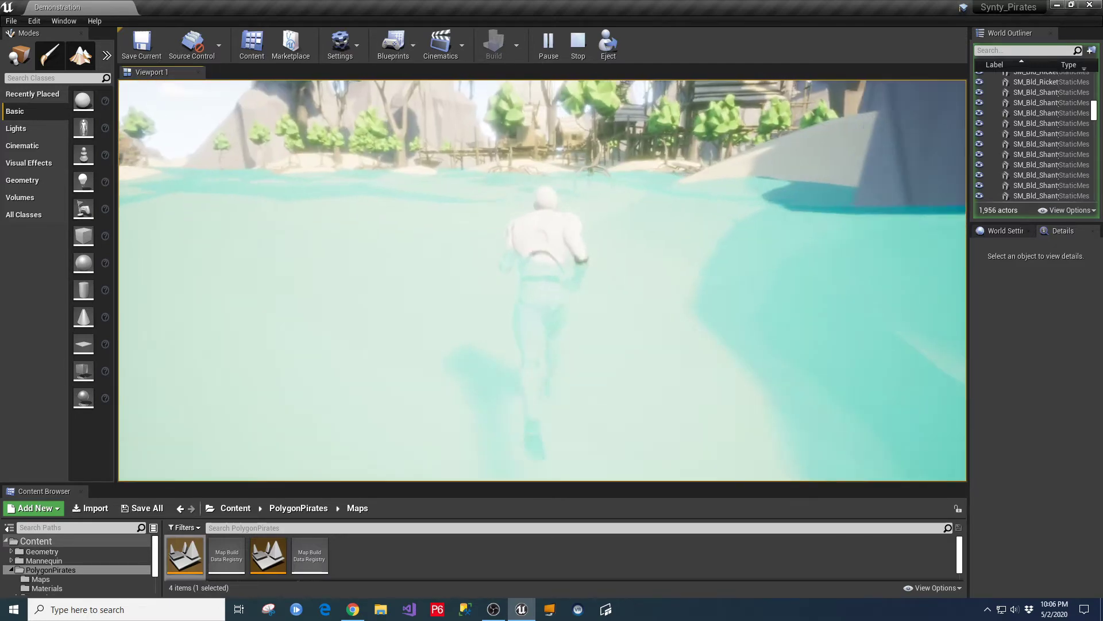
key(w)
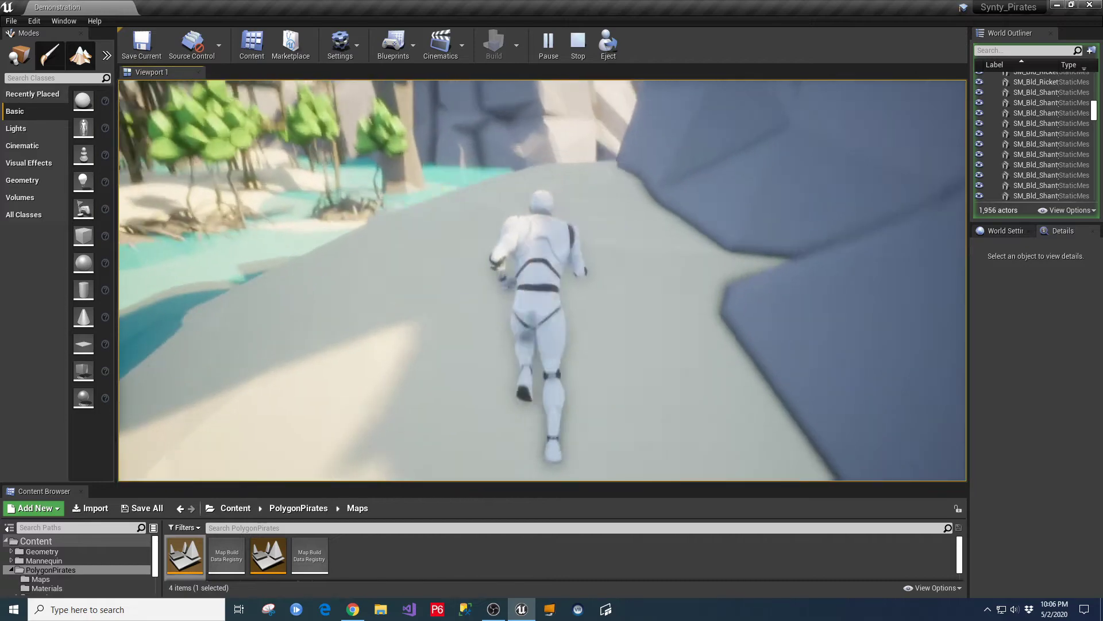
key(w)
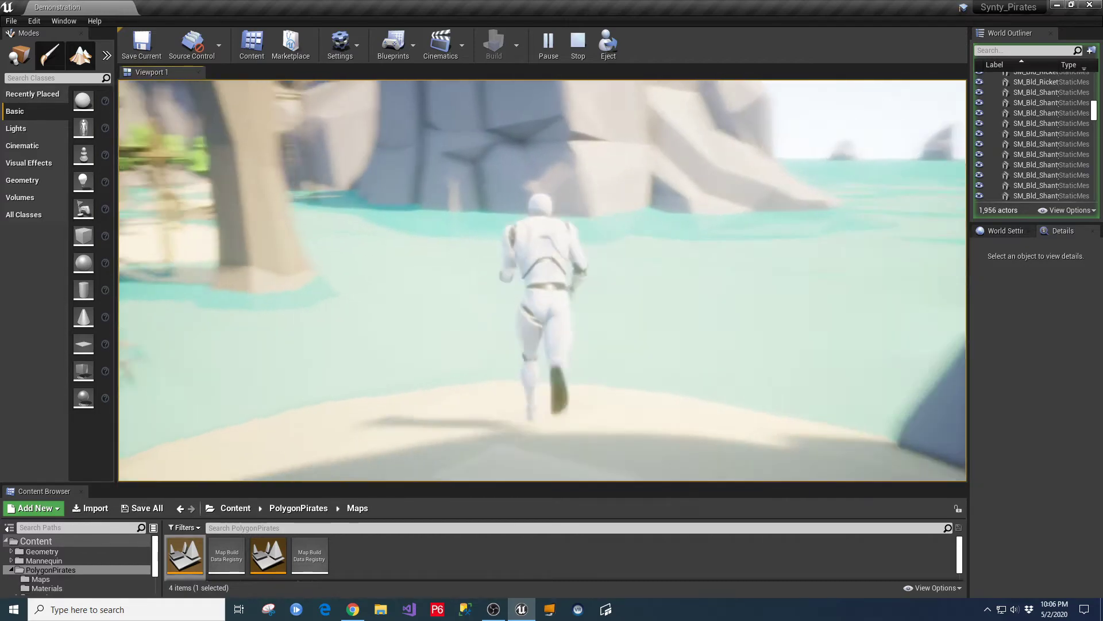
Run the character among the stilt huts and mangroves to the large ship with the golden figurehead.
key(w)
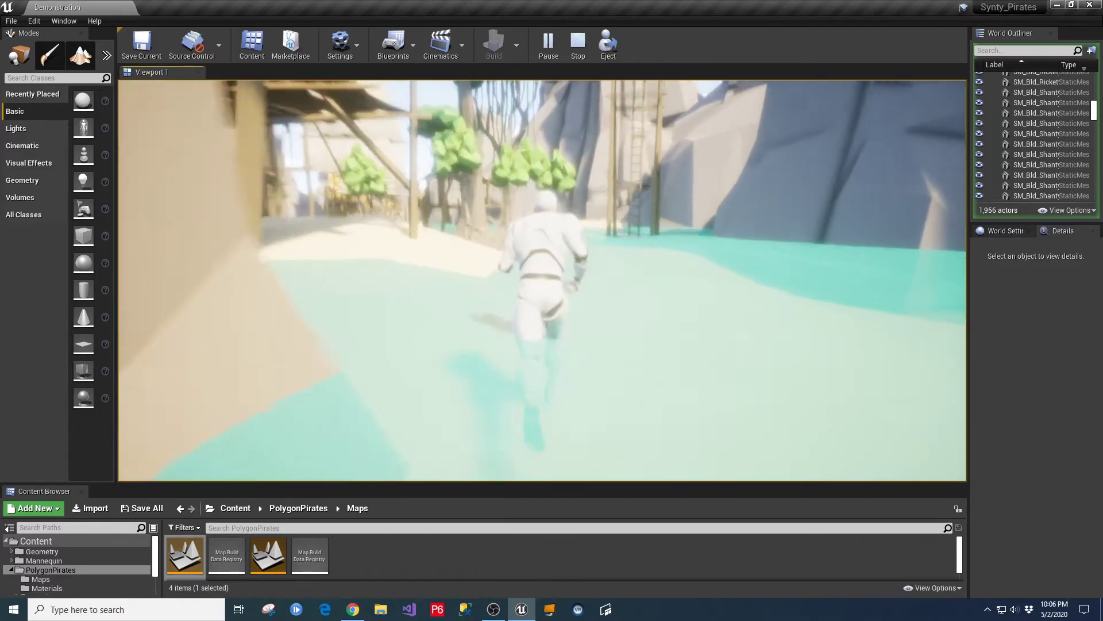
key(w)
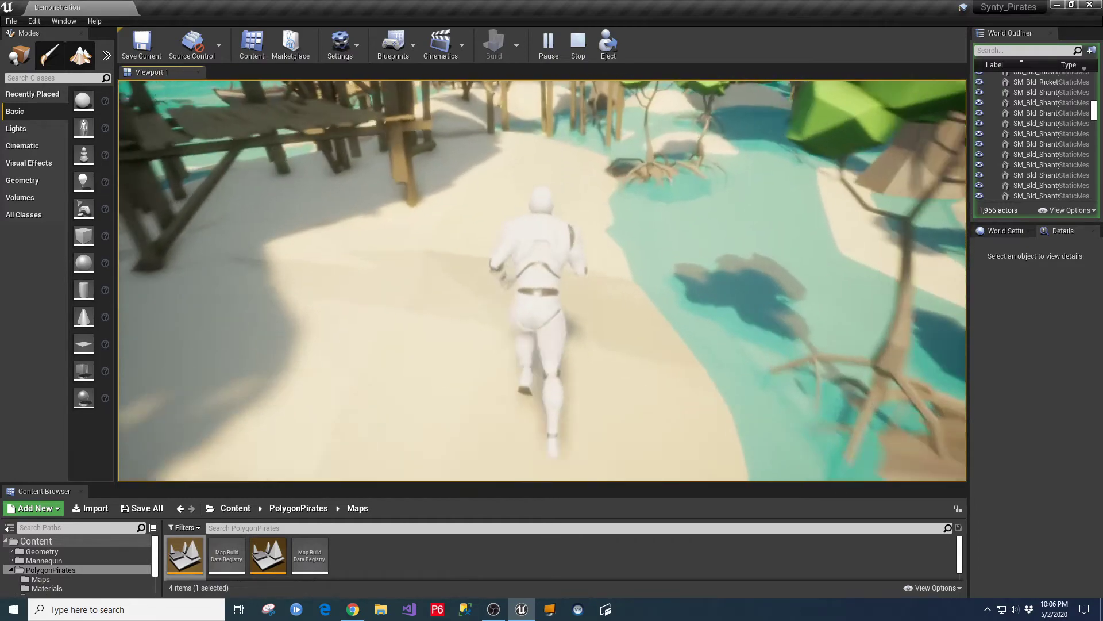
key(w)
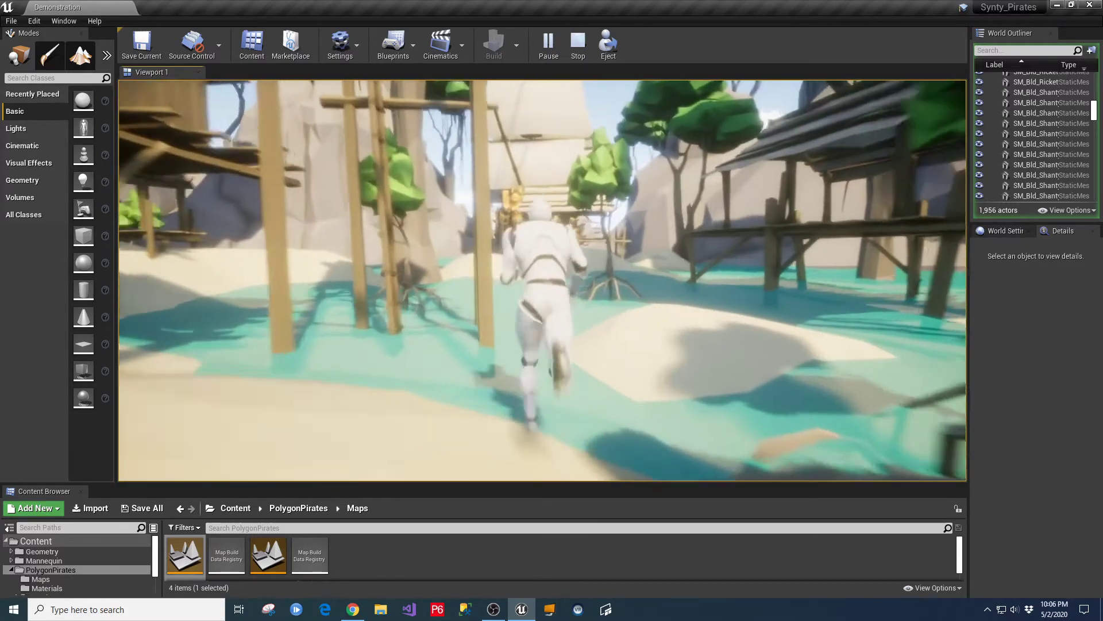
key(w)
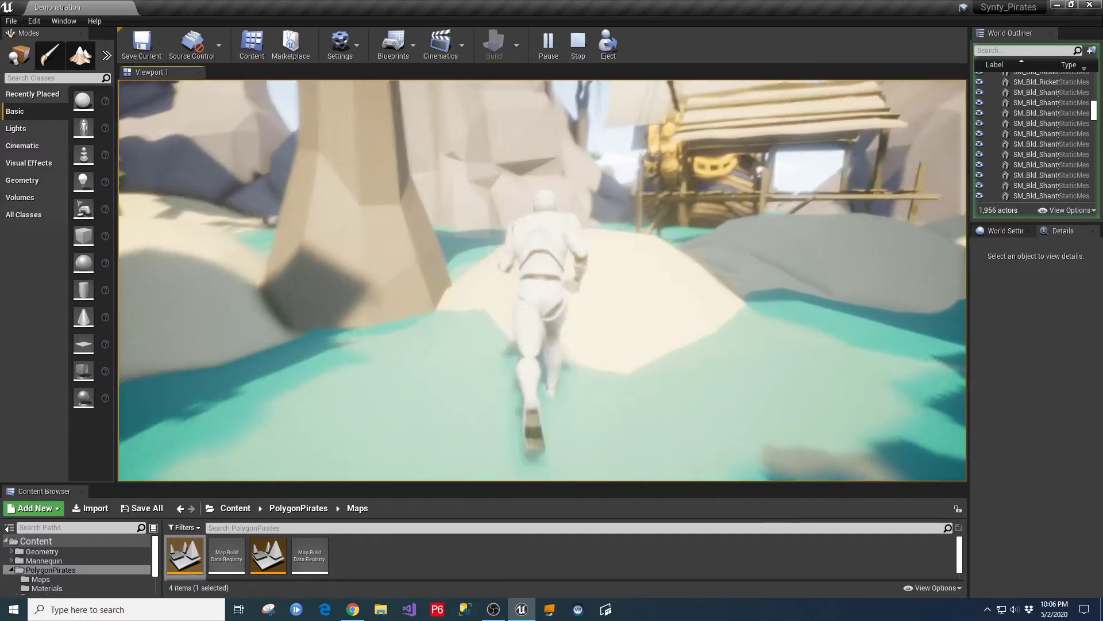
key(w)
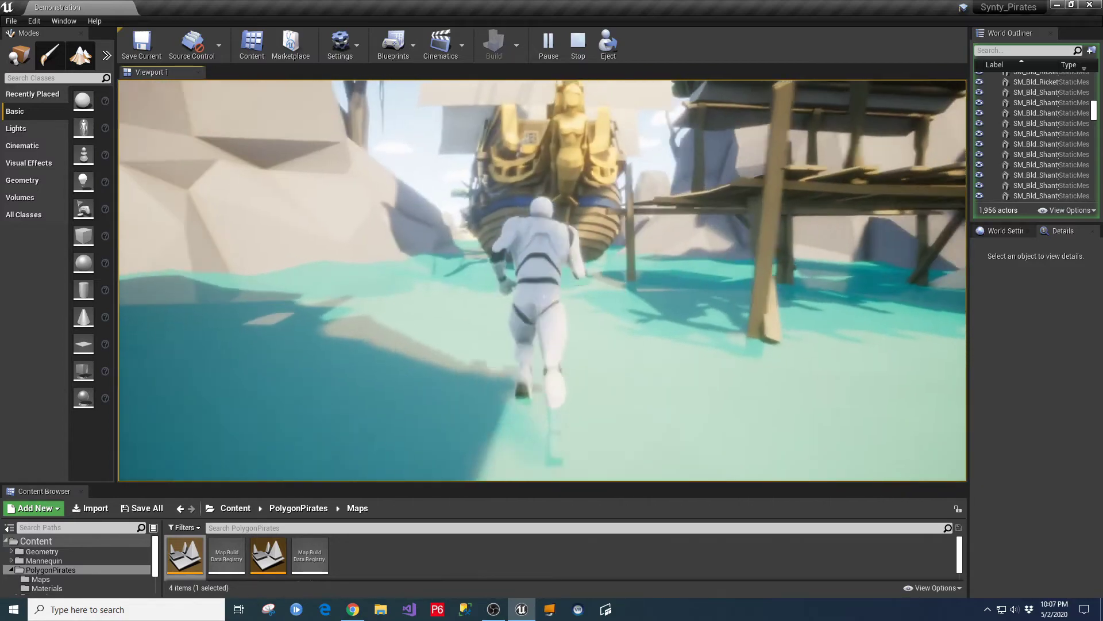
Run the character between the ship's hull and the rocks, then across the sandy seabed toward the harbor town.
key(w)
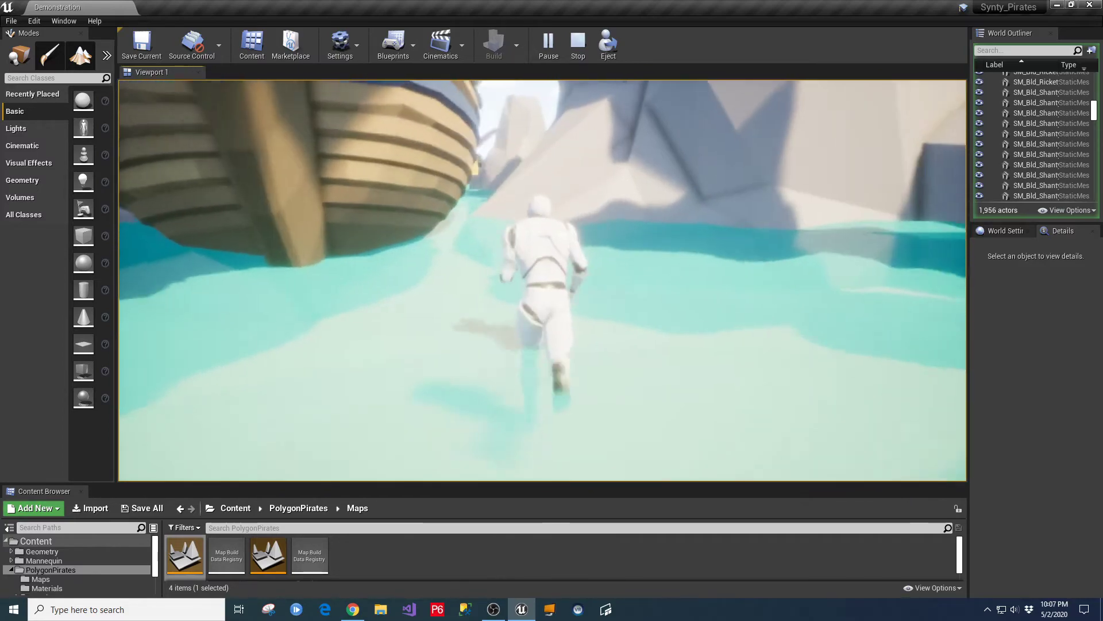
key(w)
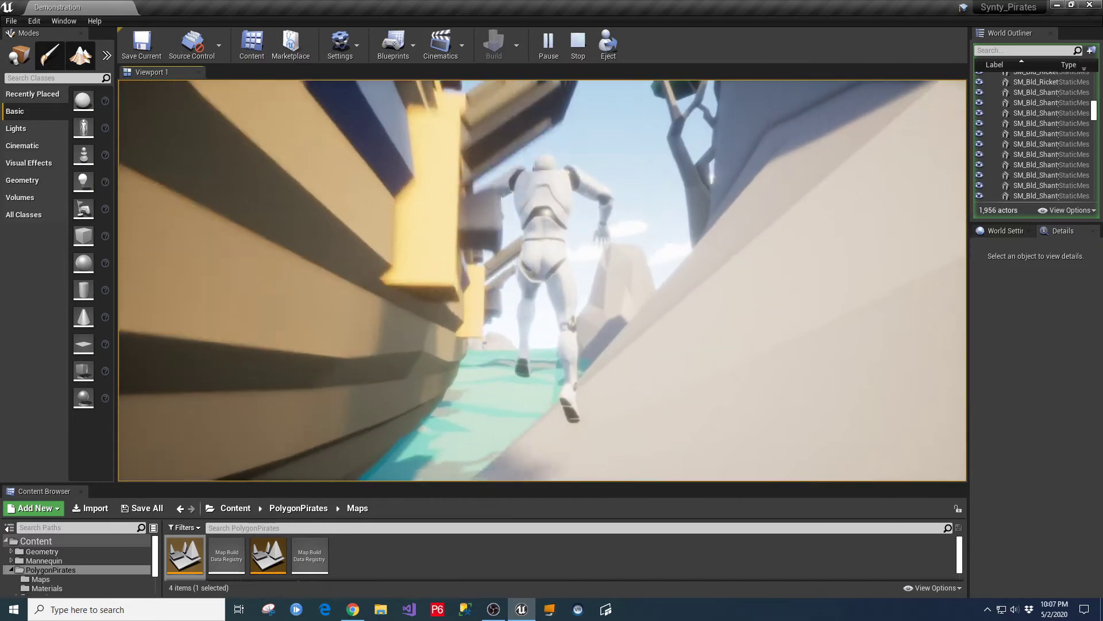
key(w)
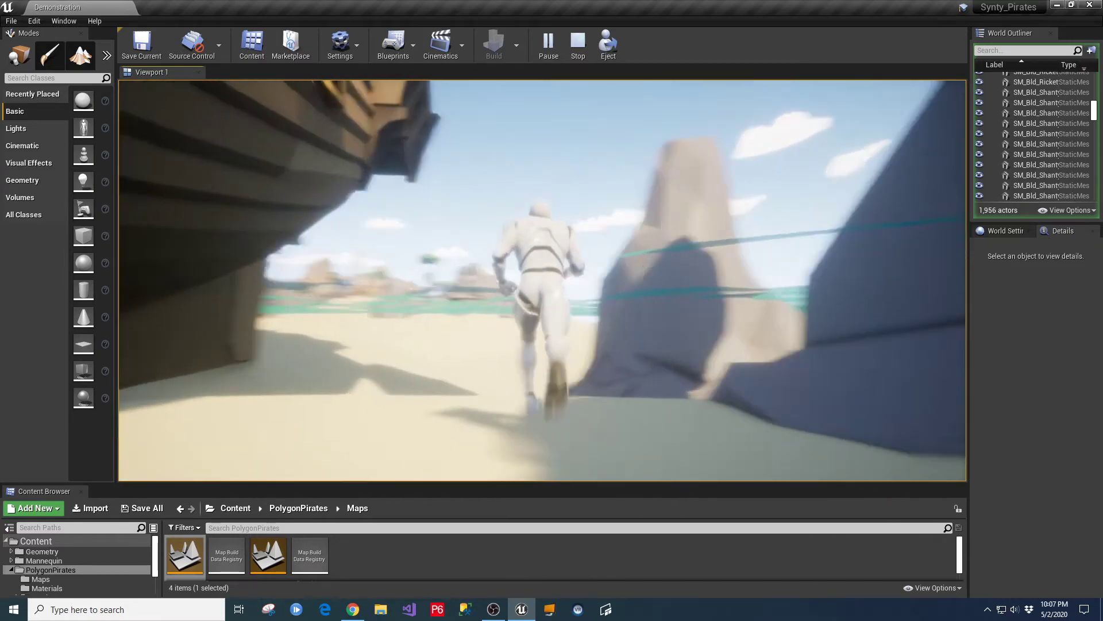
key(w)
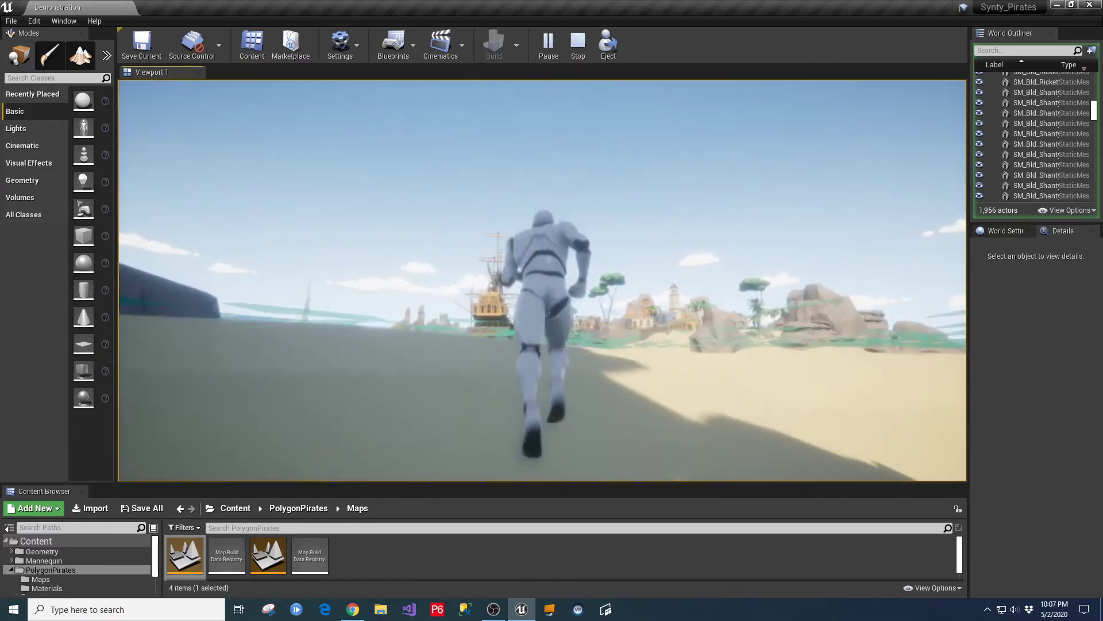
key(w)
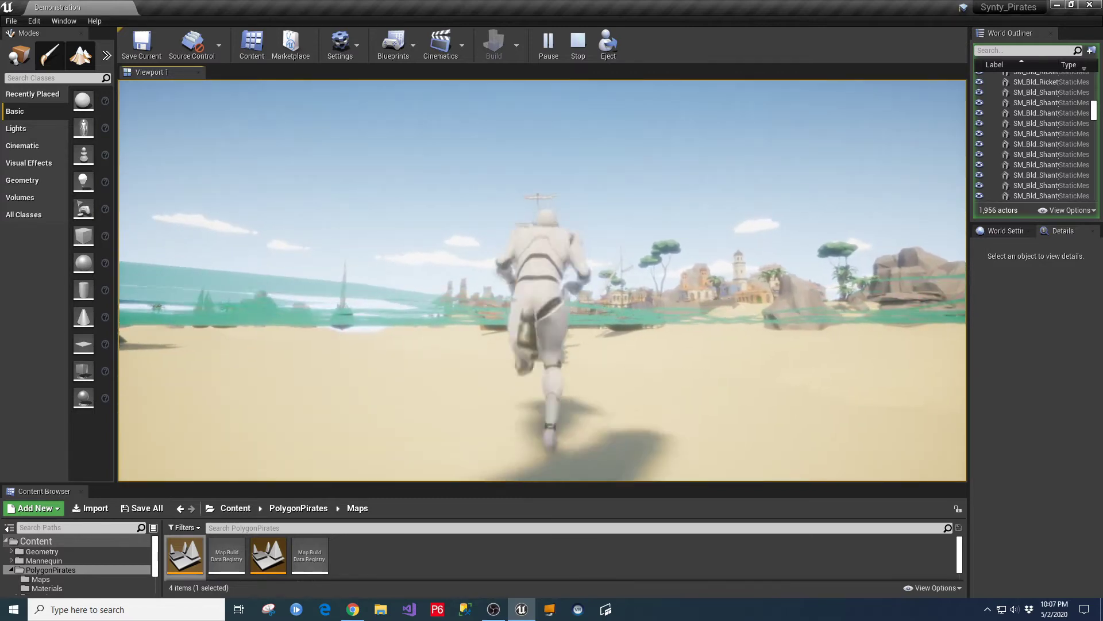
key(w)
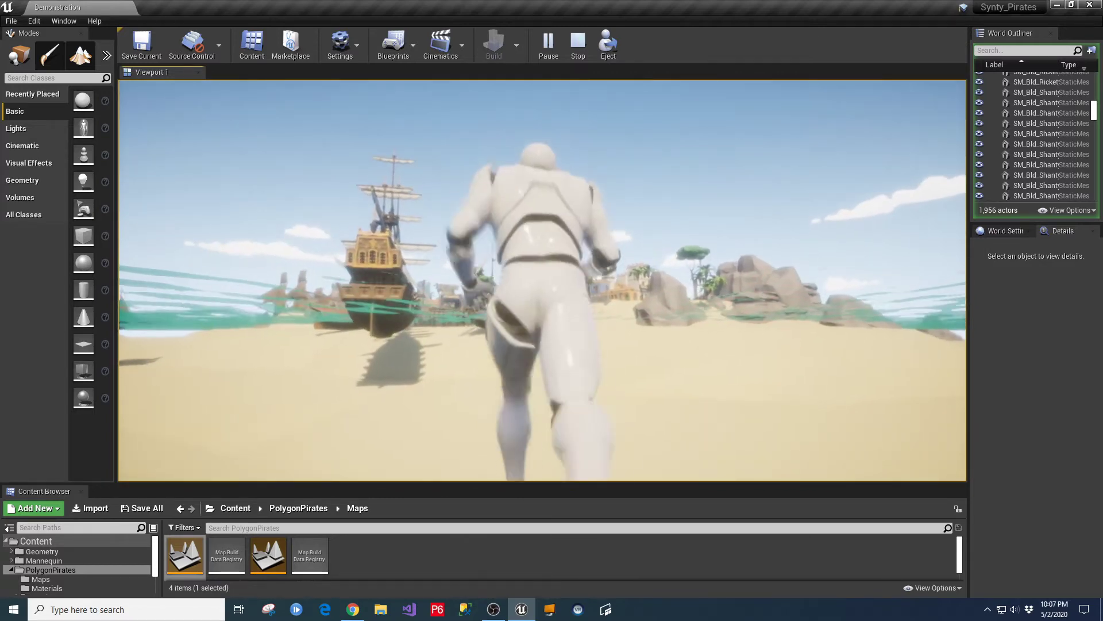
key(w)
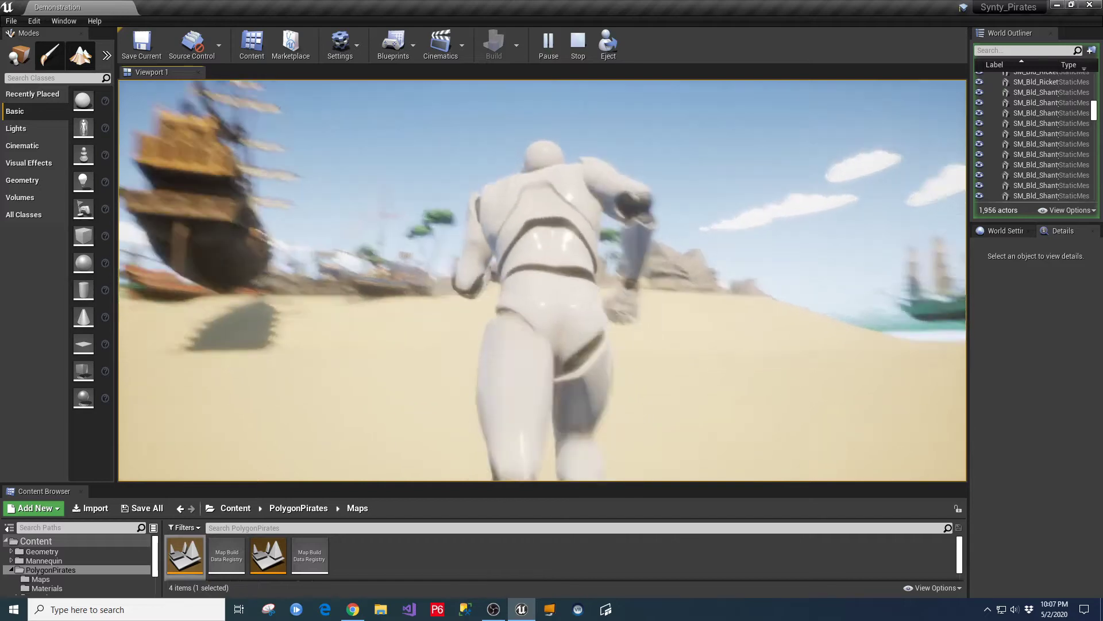
Run the character up the sandy slope into the port town and along to the plaza fountain.
key(w)
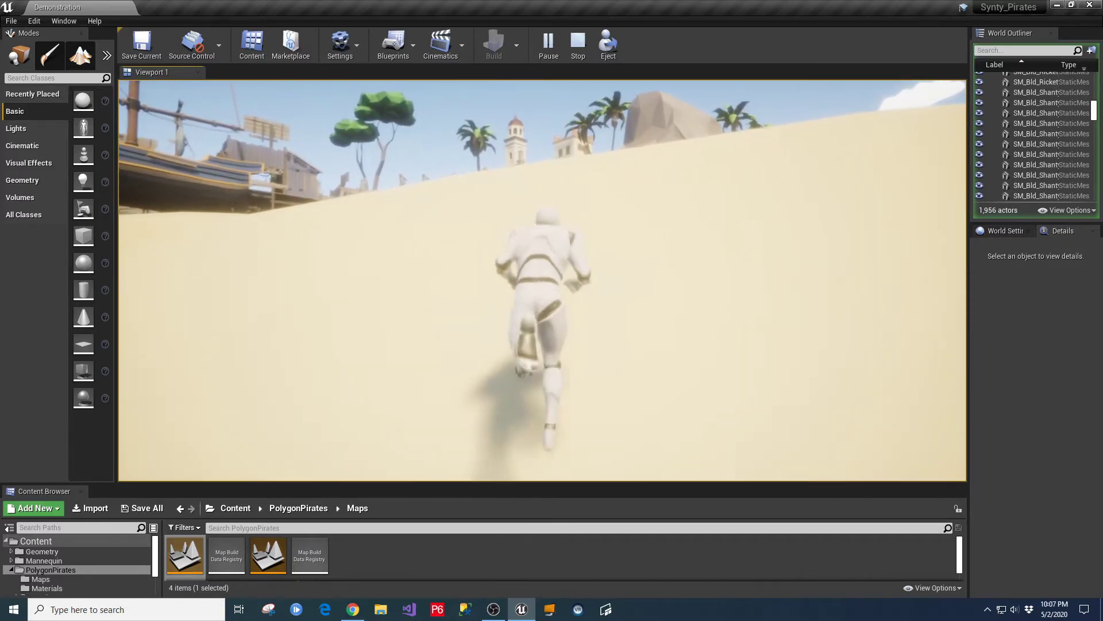
key(w)
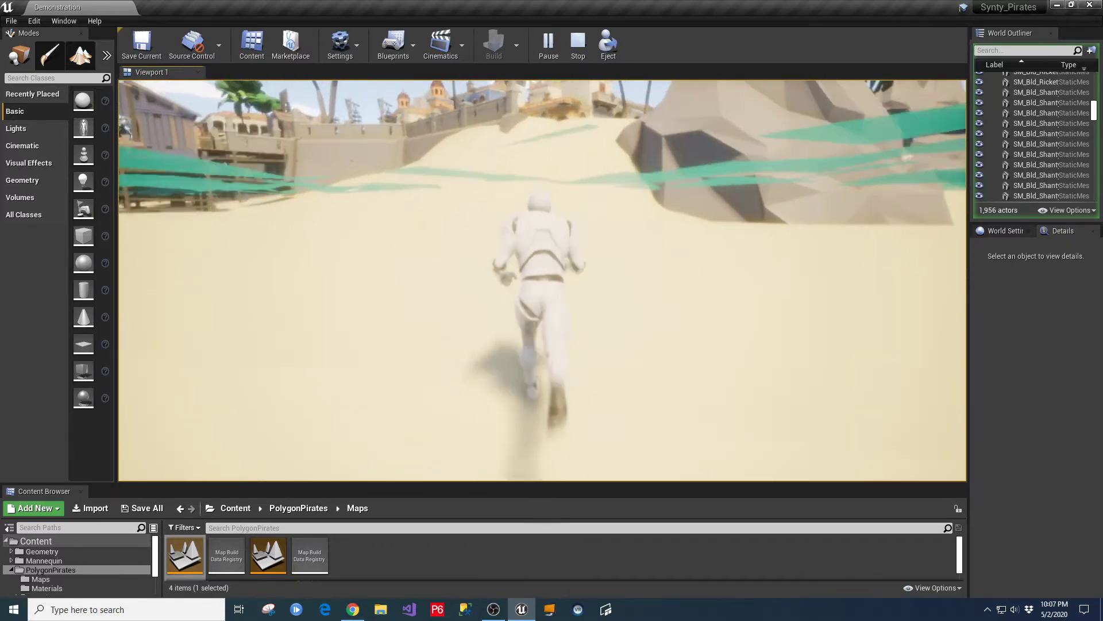
key(w)
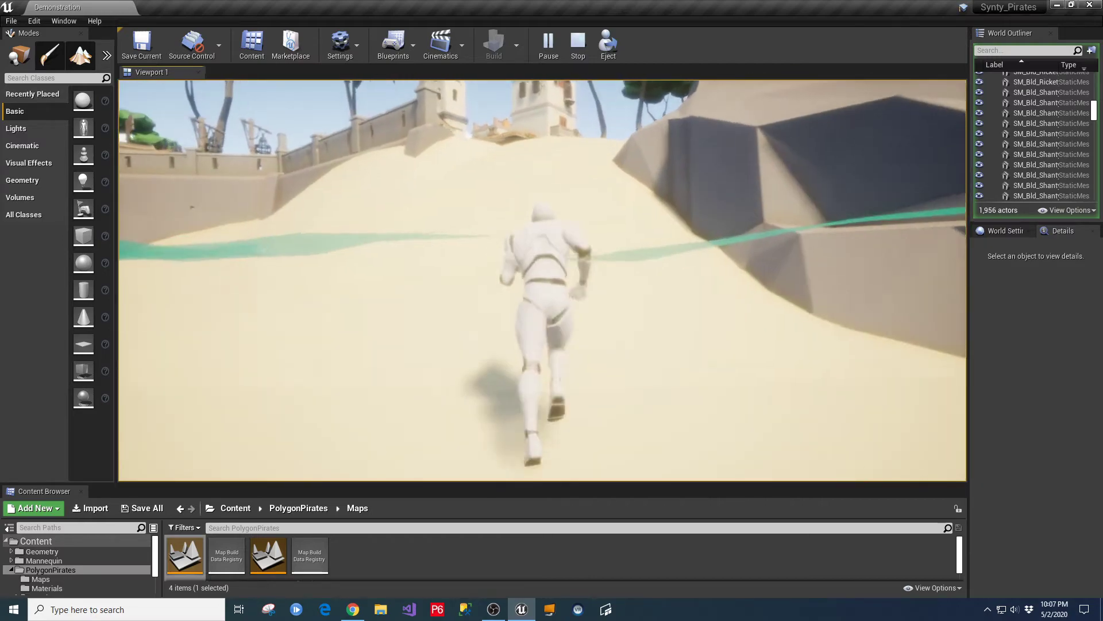
key(w)
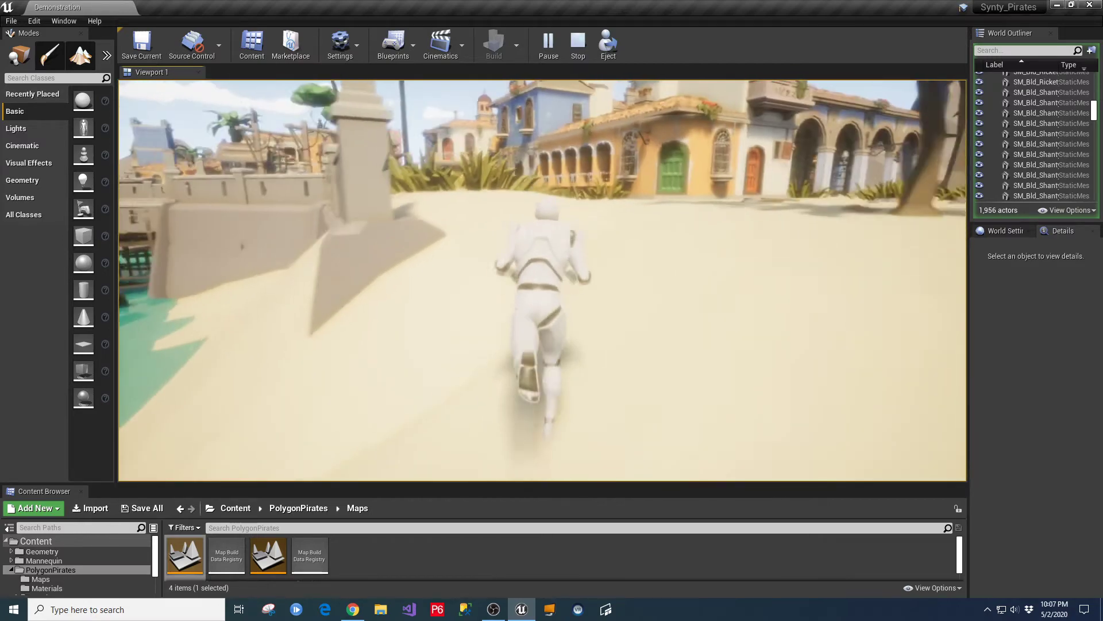
key(w)
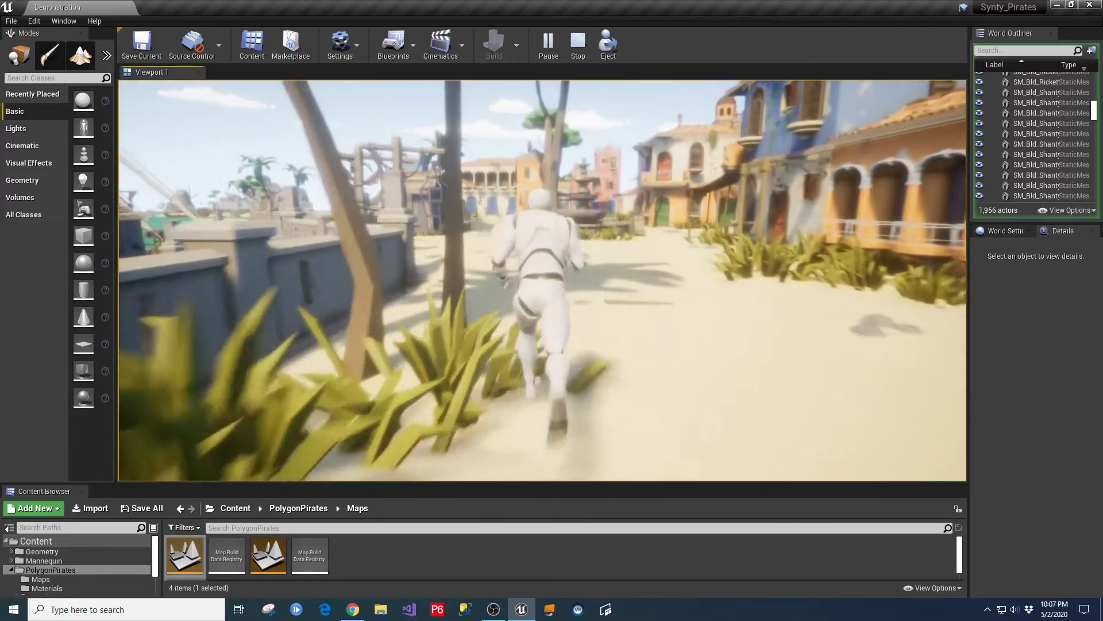
key(w)
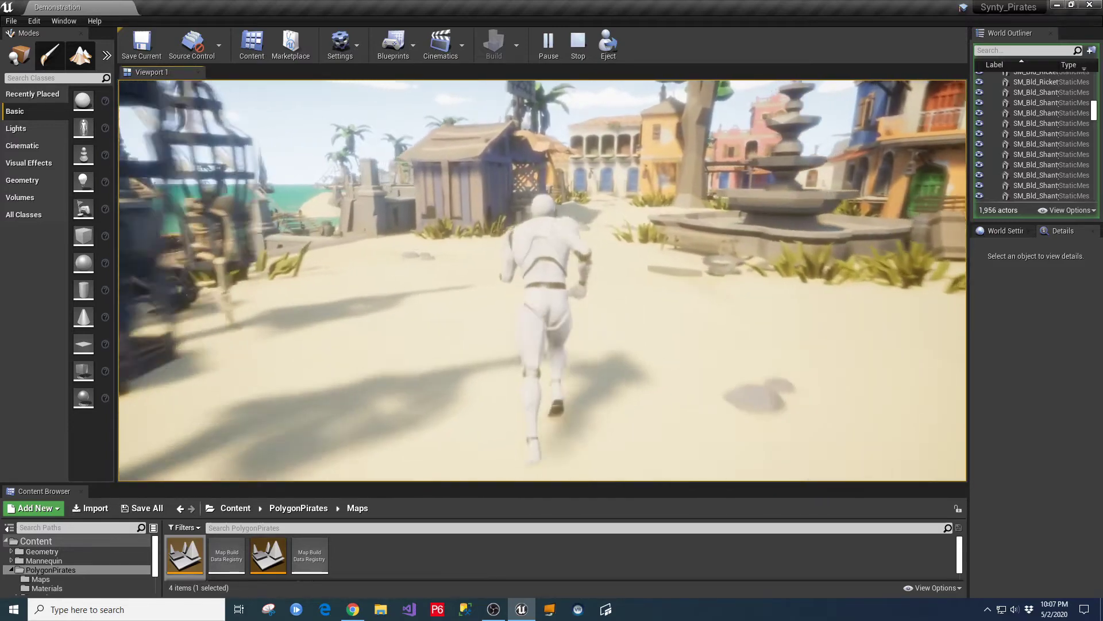
key(w)
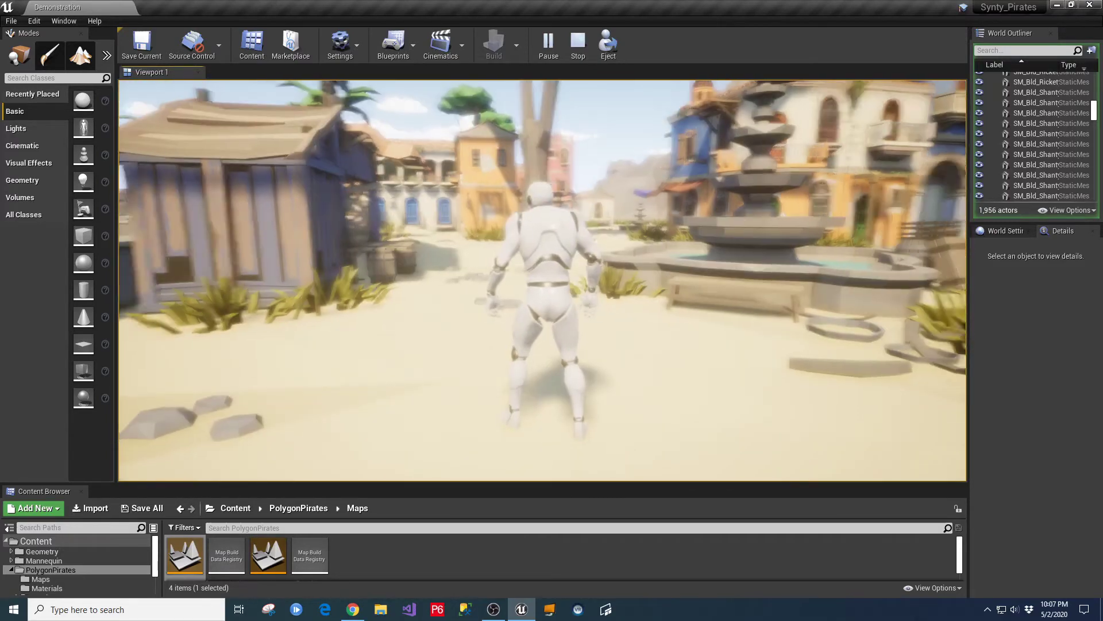
End the play session, frame the town plaza with the fountain and the dock, and save the Demonstration map.
key(Escape)
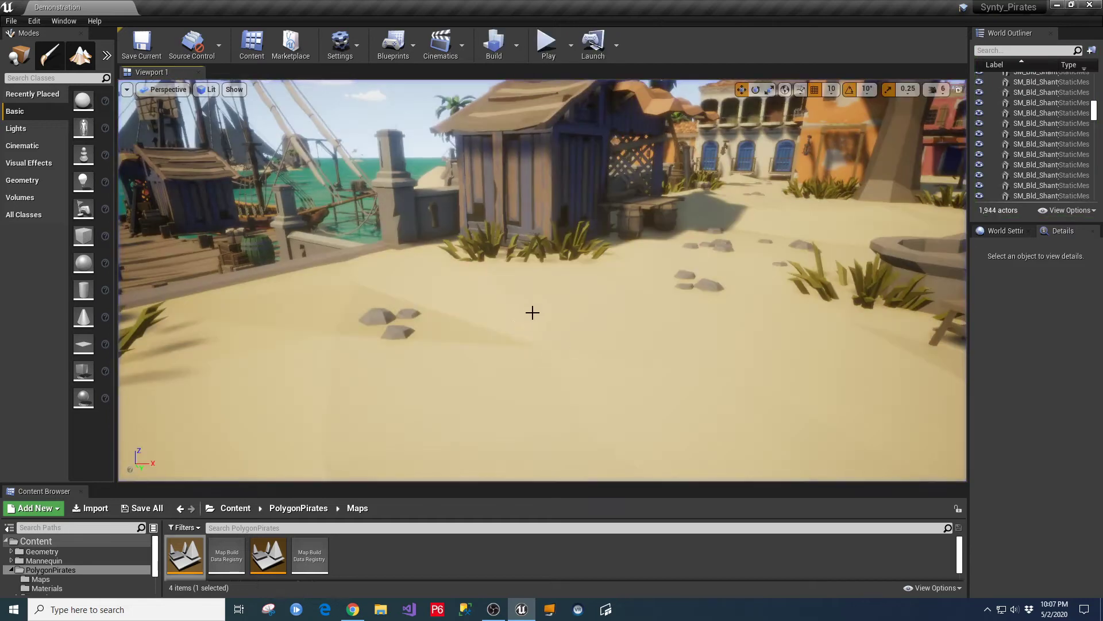
right_drag(532, 312, 532, 312)
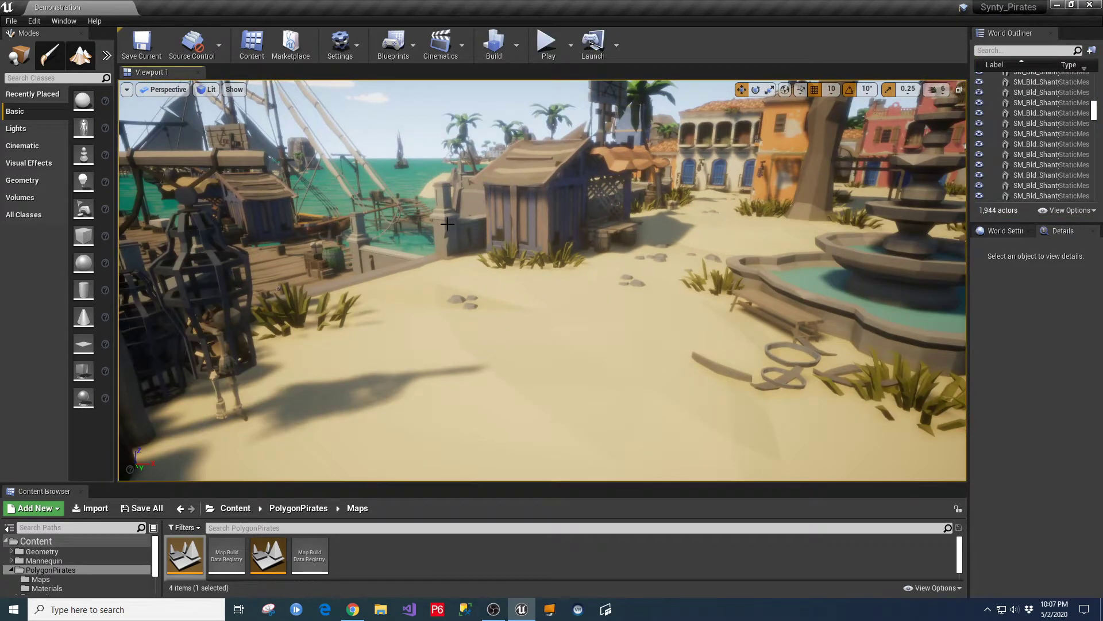
key(ctrl+s)
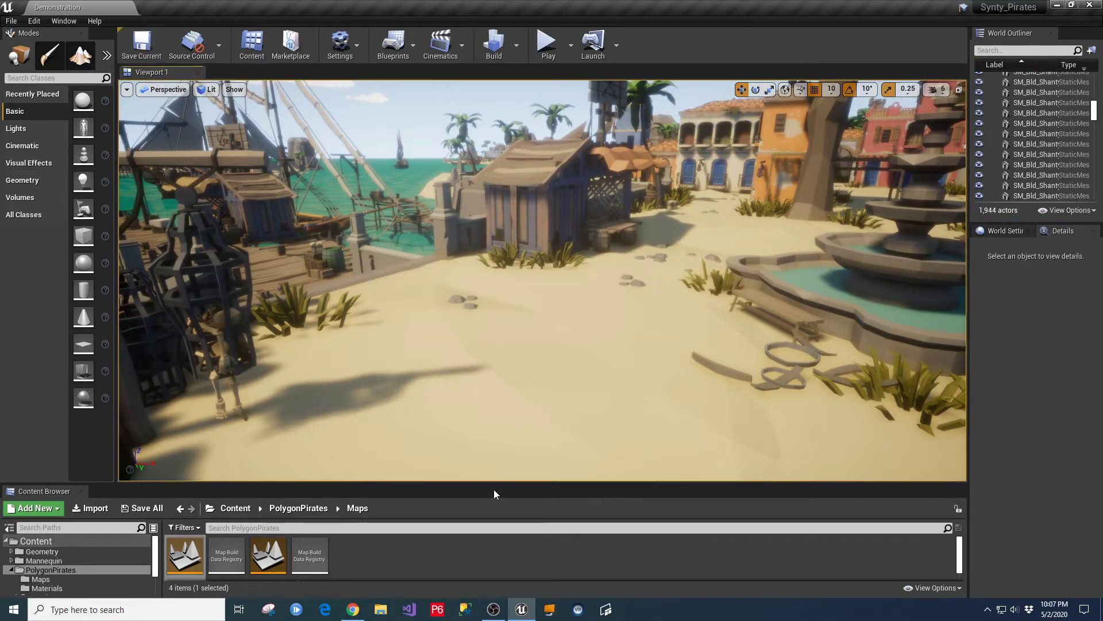
Enlarge the content area and open the UE4_Mannequin_Skeleton asset from the Mannequin character's Mesh folder.
drag(498, 485, 515, 368)
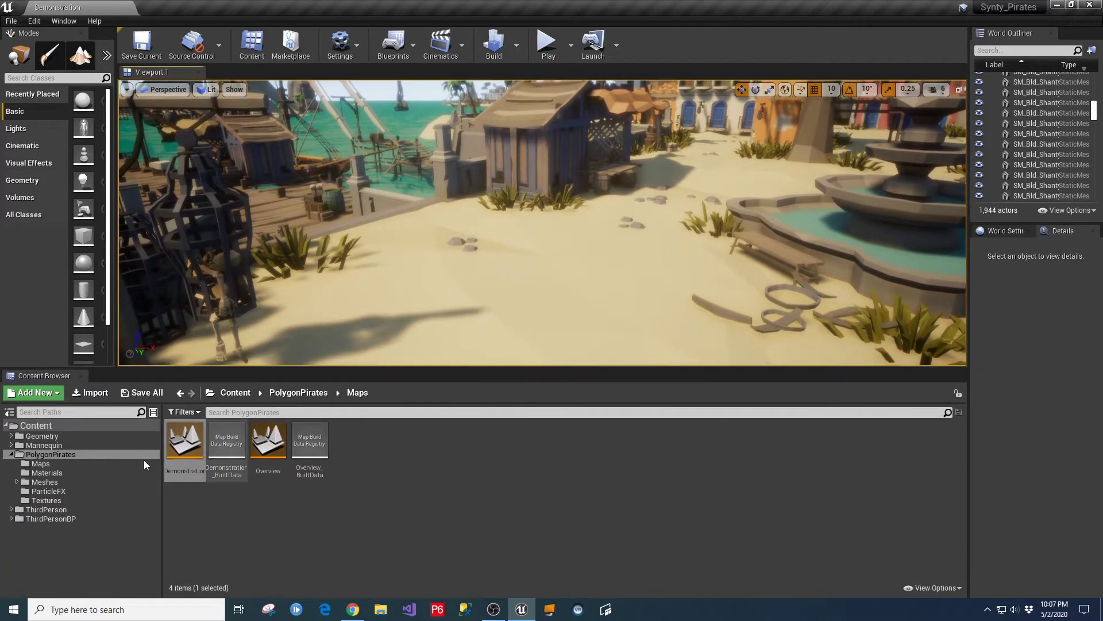
click(12, 455)
click(11, 444)
click(18, 464)
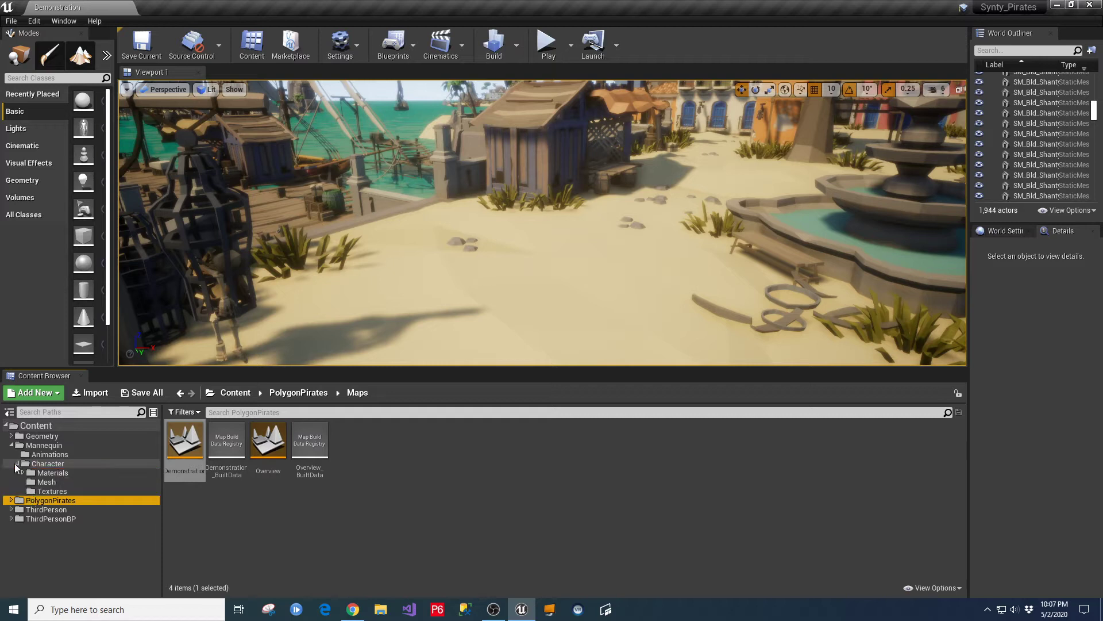
click(48, 463)
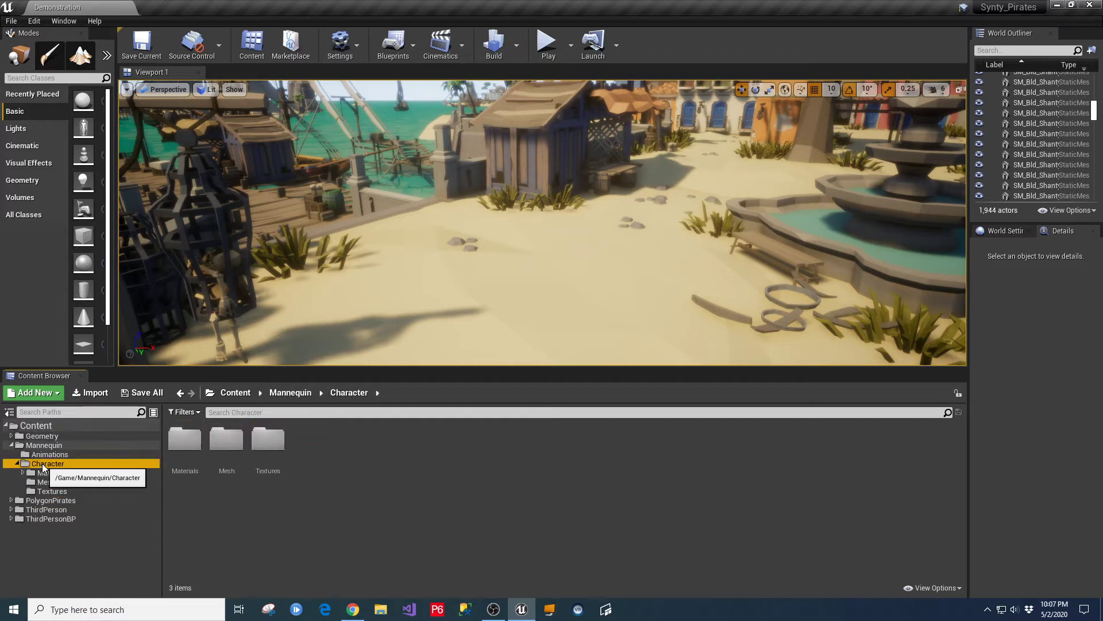
double_click(227, 443)
click(269, 446)
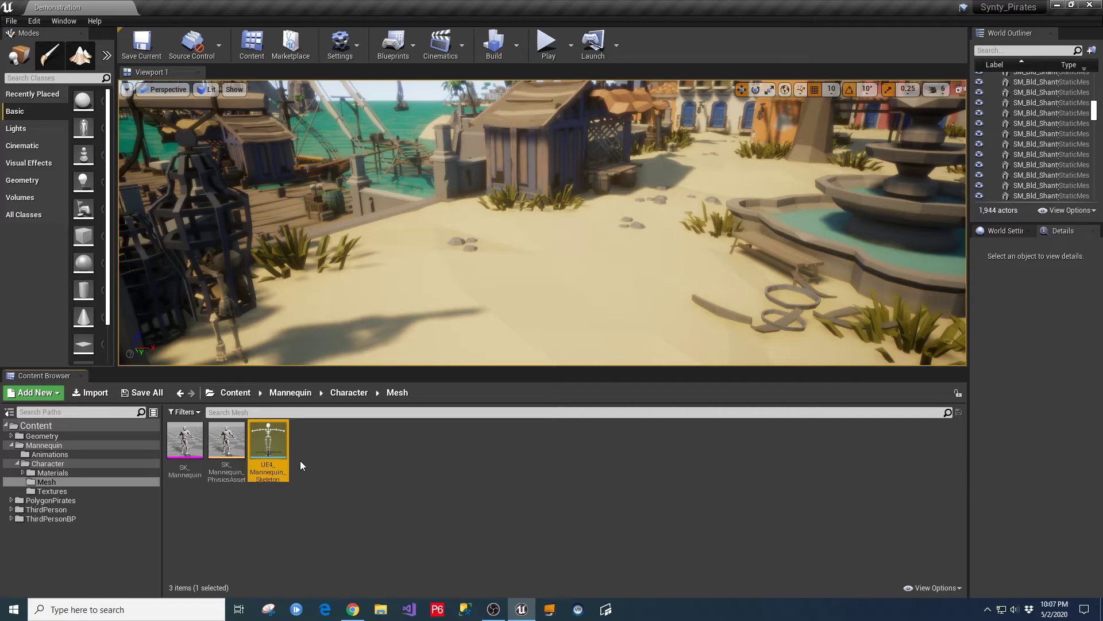
double_click(268, 443)
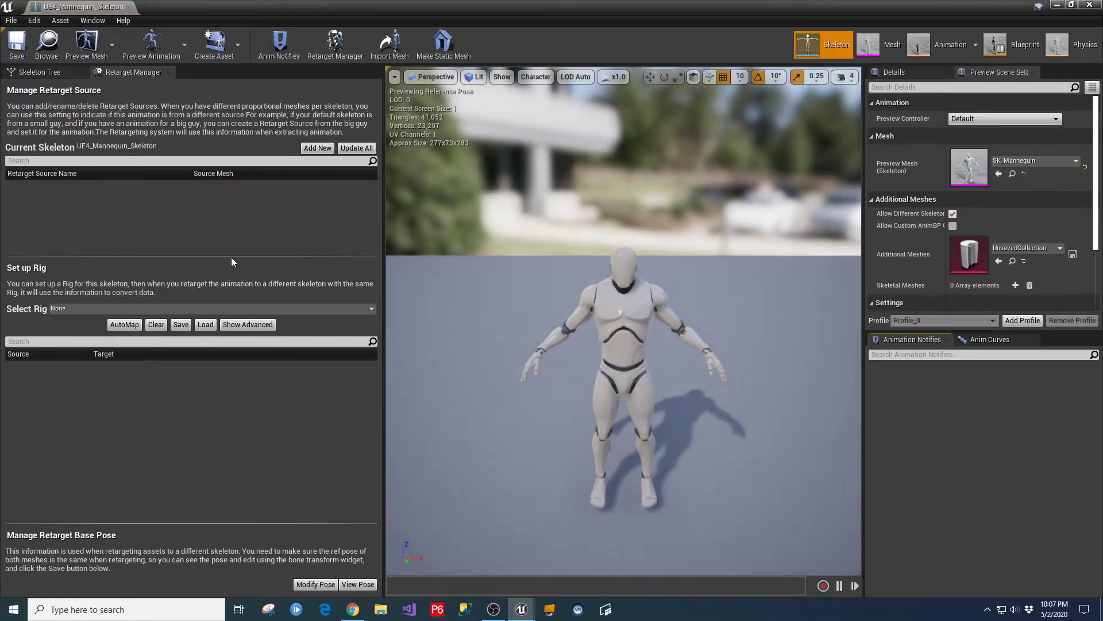
Assign the Humanoid rig to the mannequin skeleton and review its advanced bone mappings from the fingers to the IK bones.
click(370, 310)
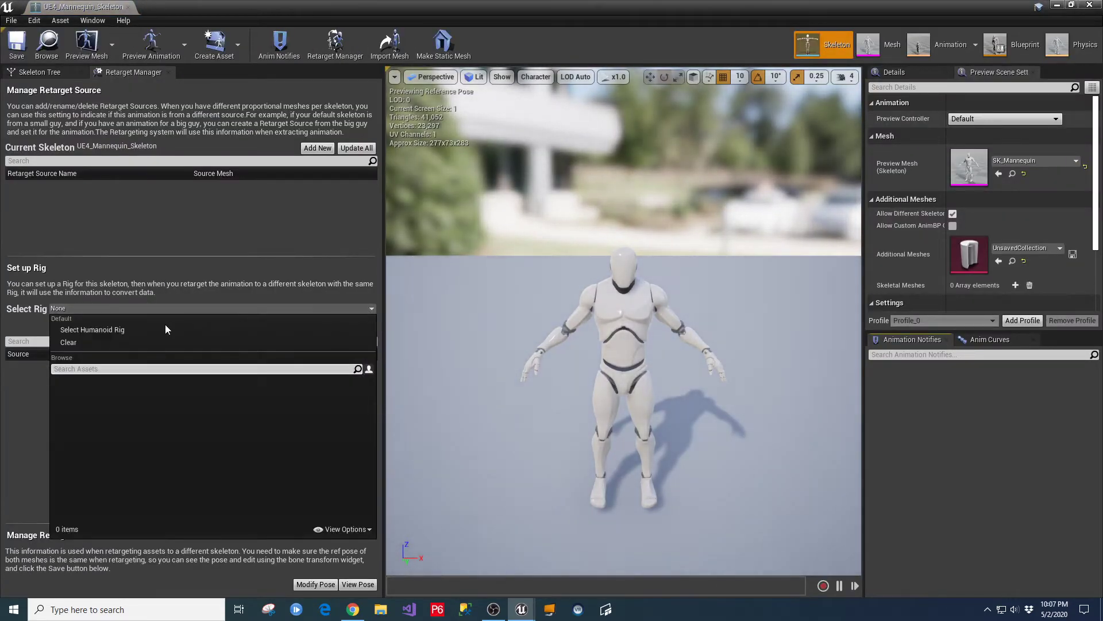
click(104, 330)
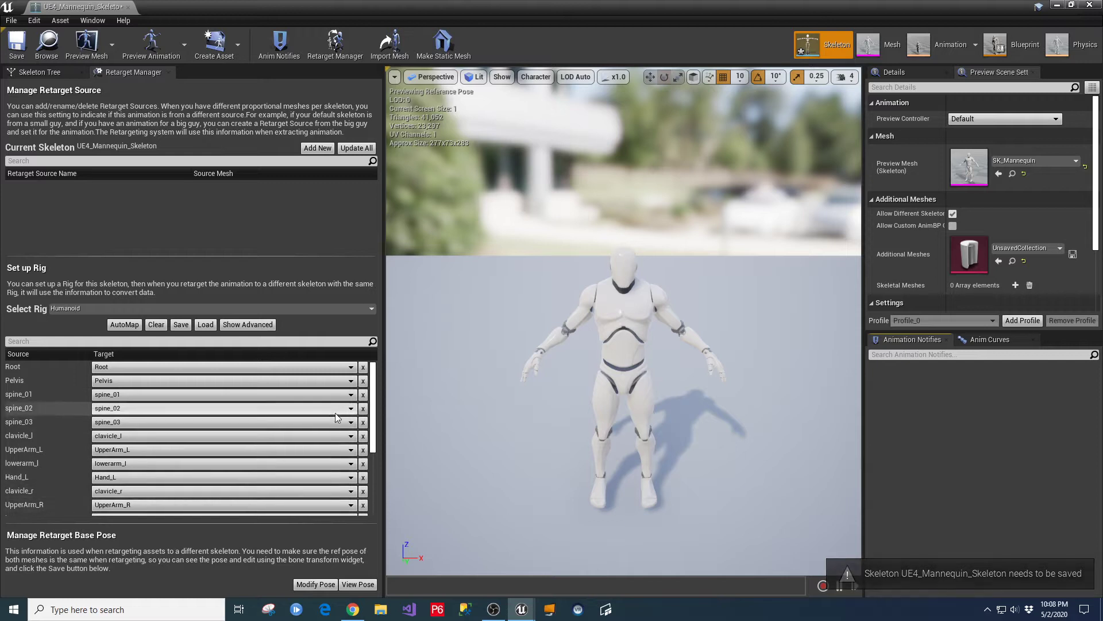
click(247, 324)
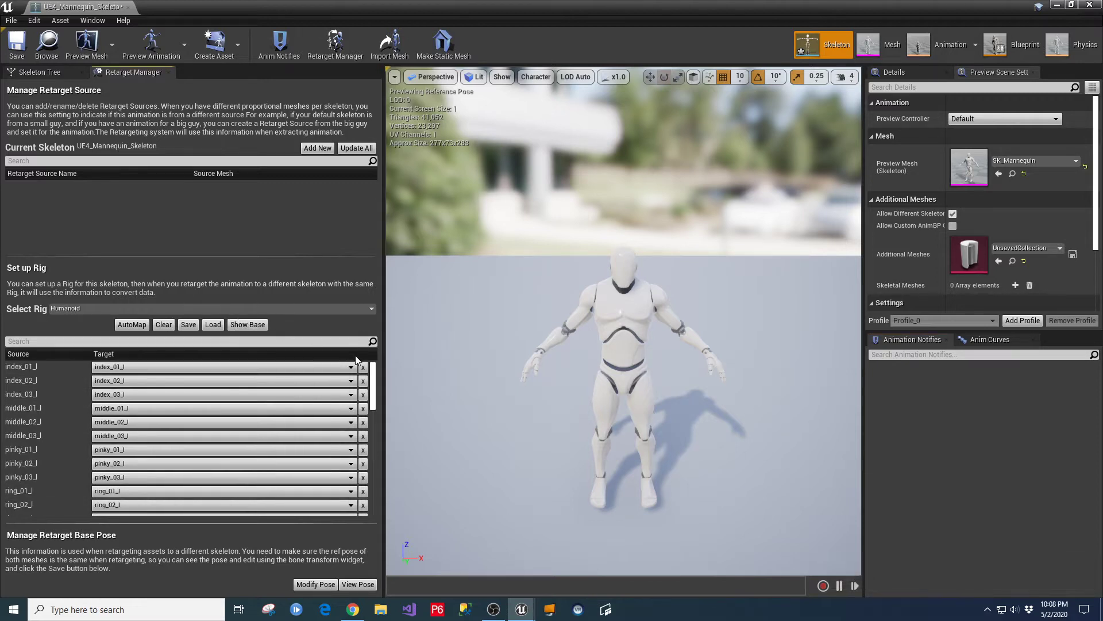
drag(377, 377, 378, 494)
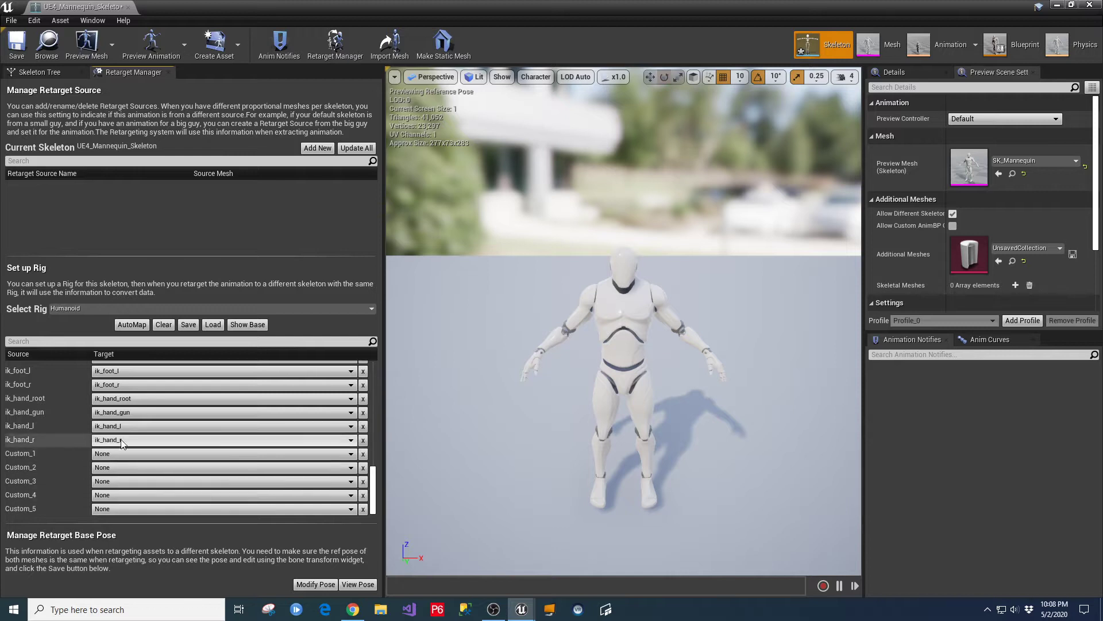
scroll(132, 437, up, 2)
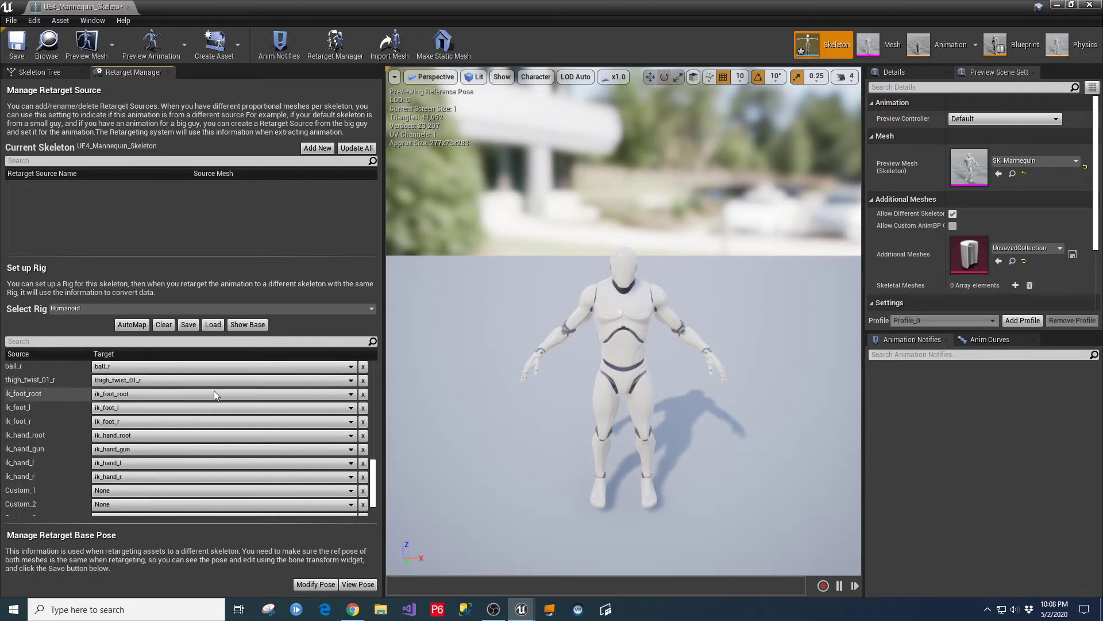
drag(373, 489, 381, 371)
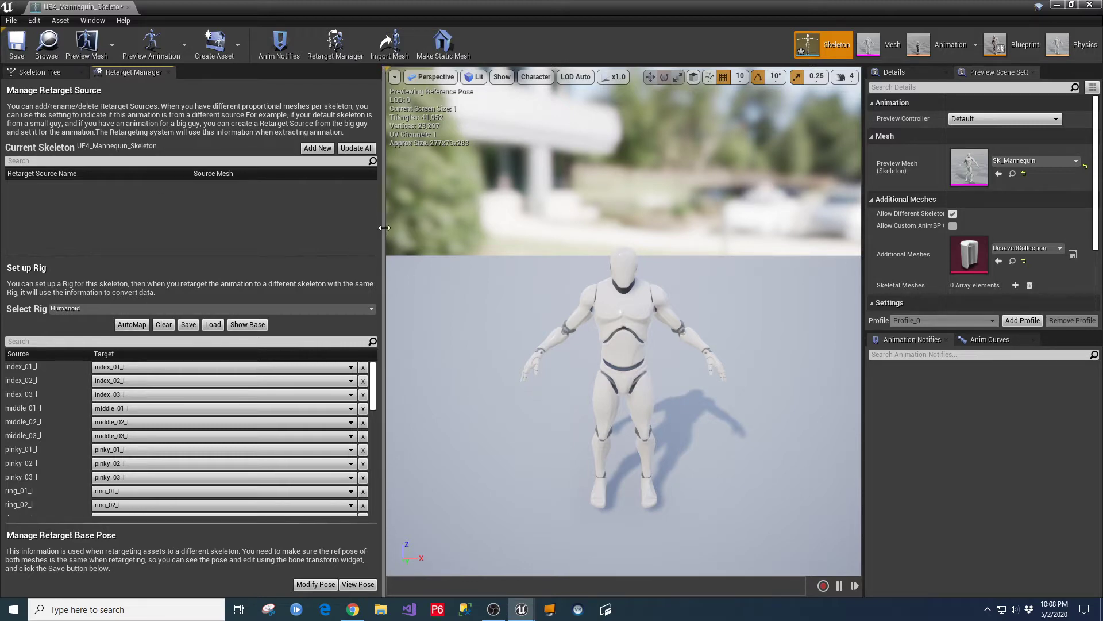
drag(383, 230, 268, 229)
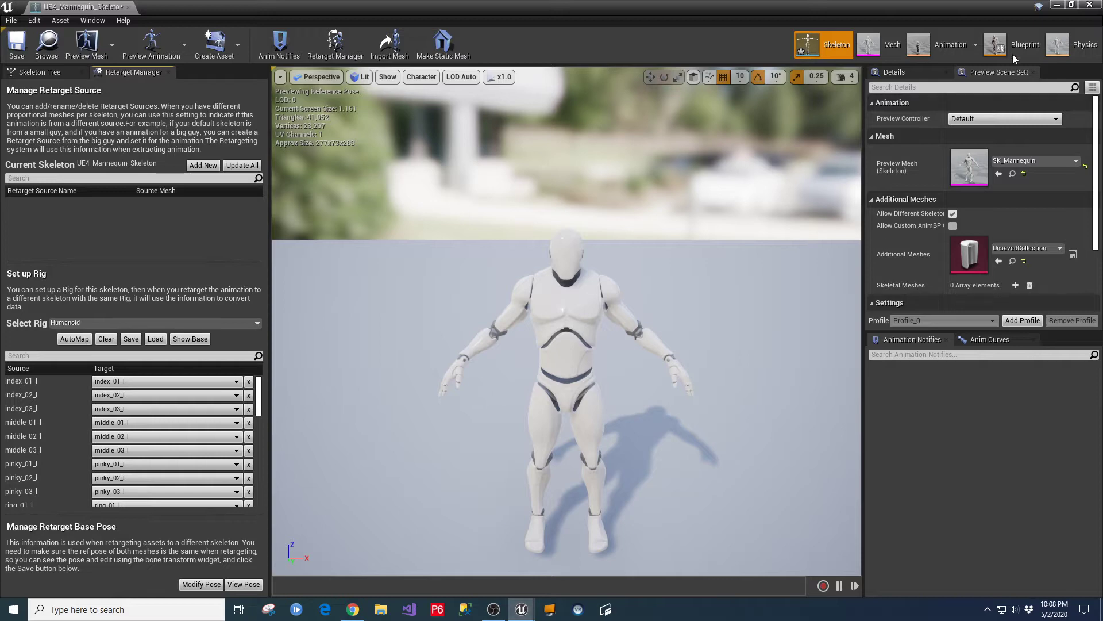
Open the POLYGON Pirates character skeleton from the PolygonPirates Meshes/Characters/People folder.
click(1056, 5)
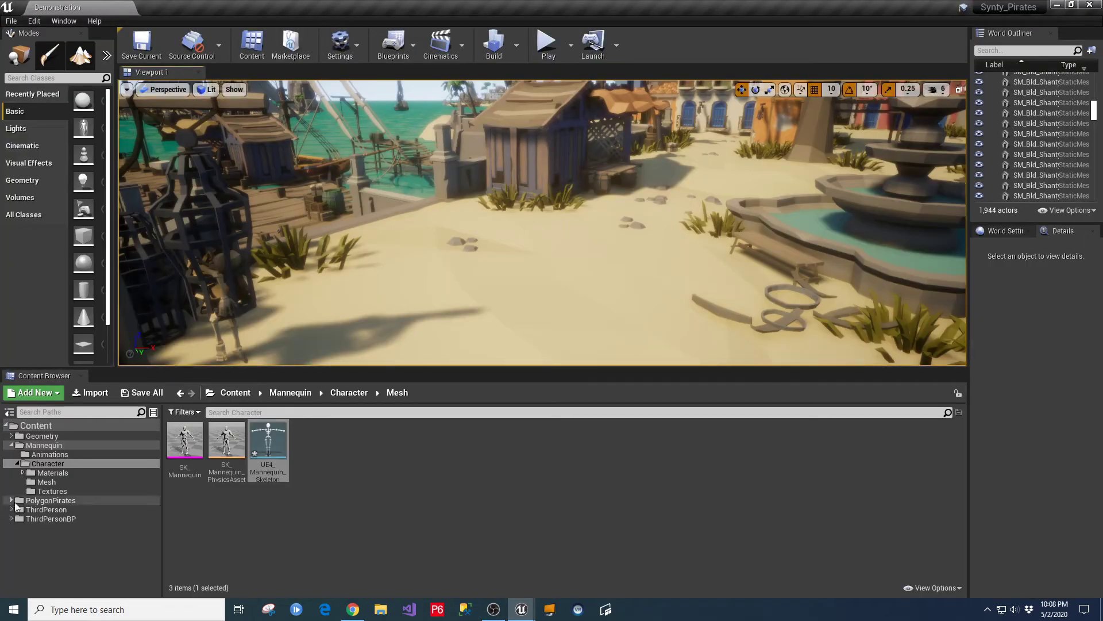
click(11, 501)
click(109, 527)
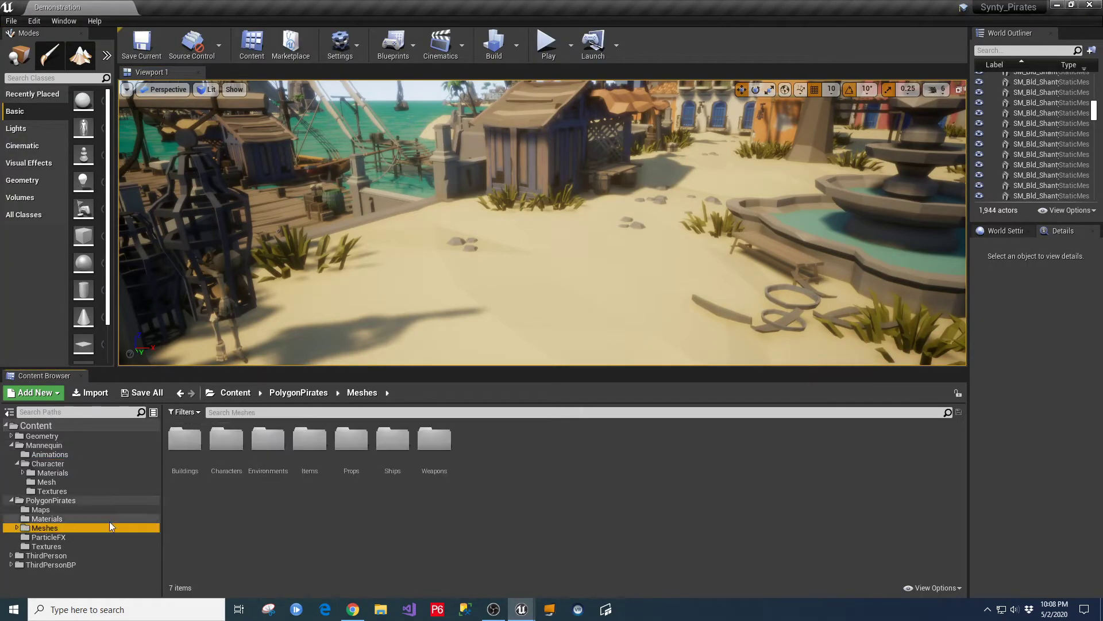
double_click(226, 441)
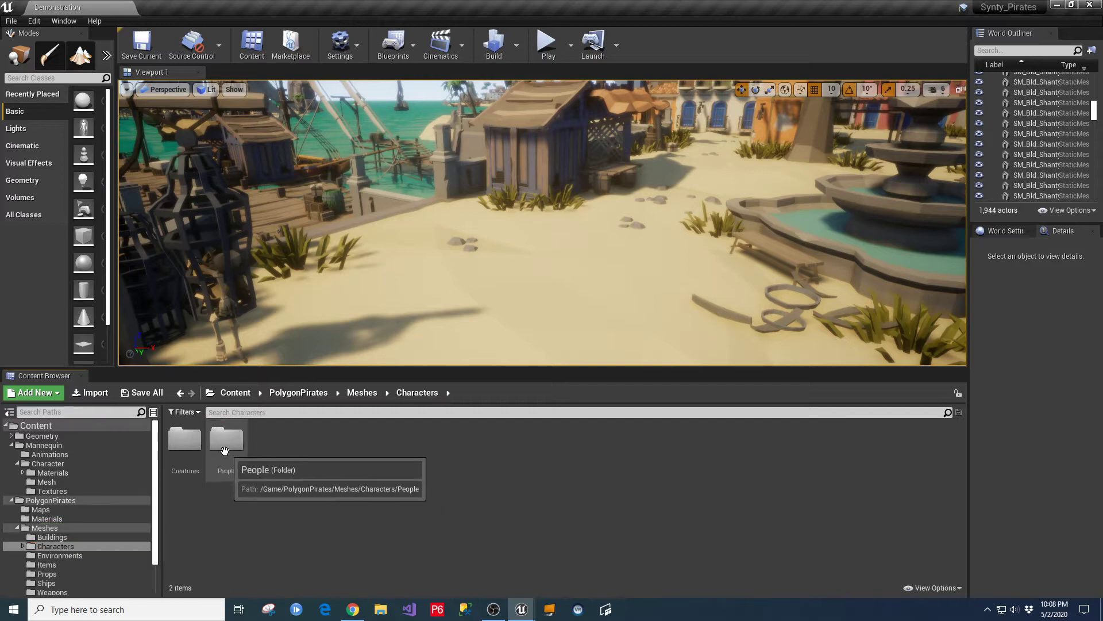
double_click(218, 453)
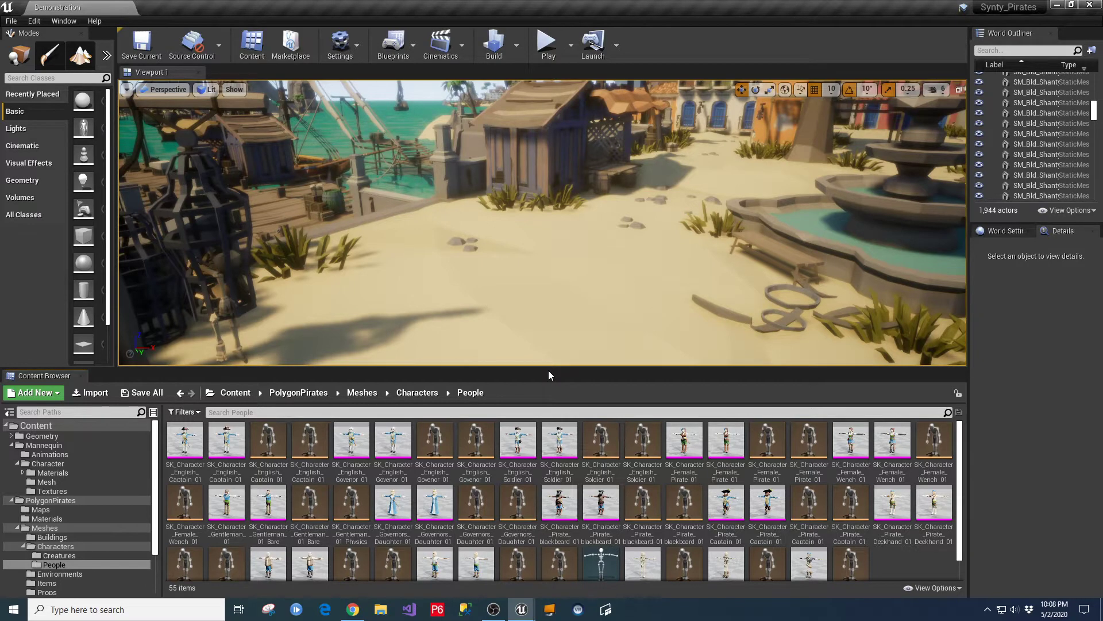
scroll(603, 488, down, 1)
double_click(606, 542)
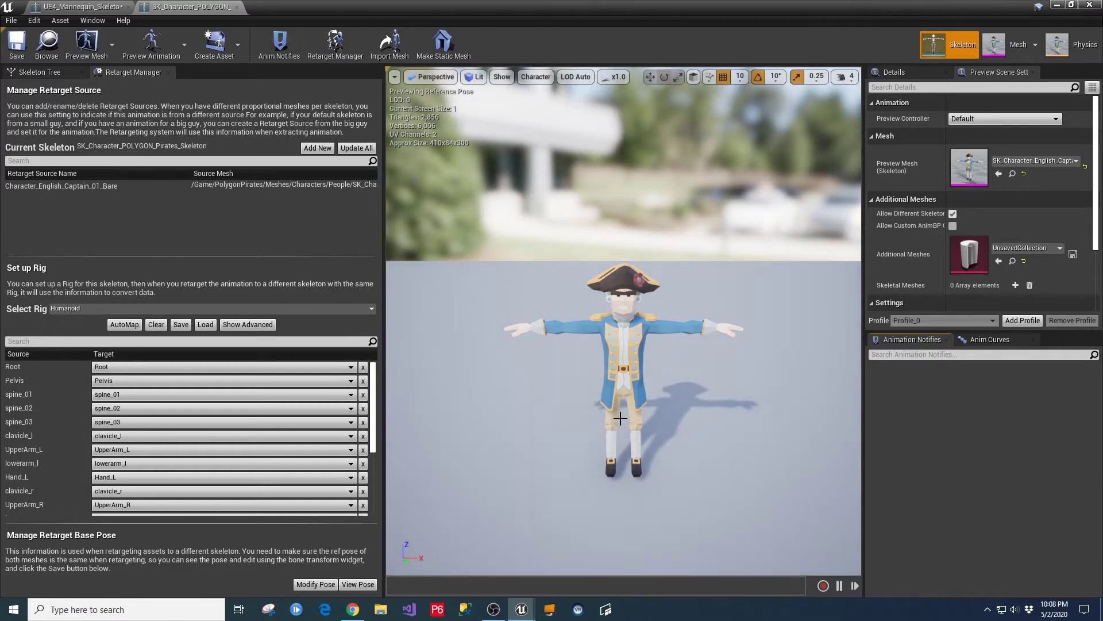
Return to the mannequin skeleton and rotate its upperarm_r bone up until the arm is roughly horizontal, as in a T-pose.
click(84, 7)
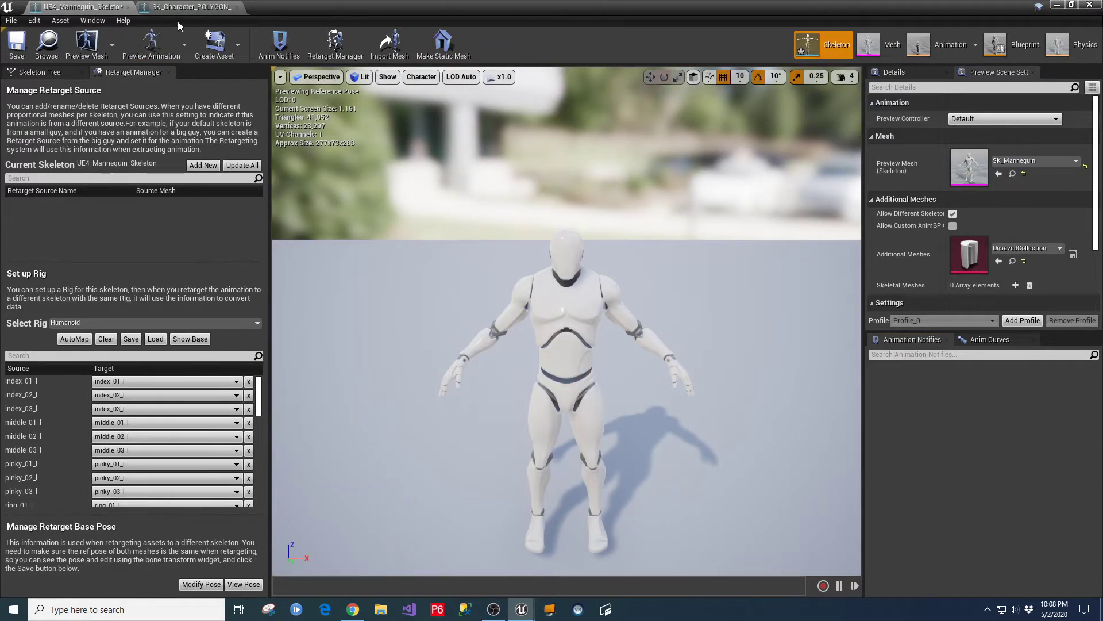
drag(269, 225, 241, 225)
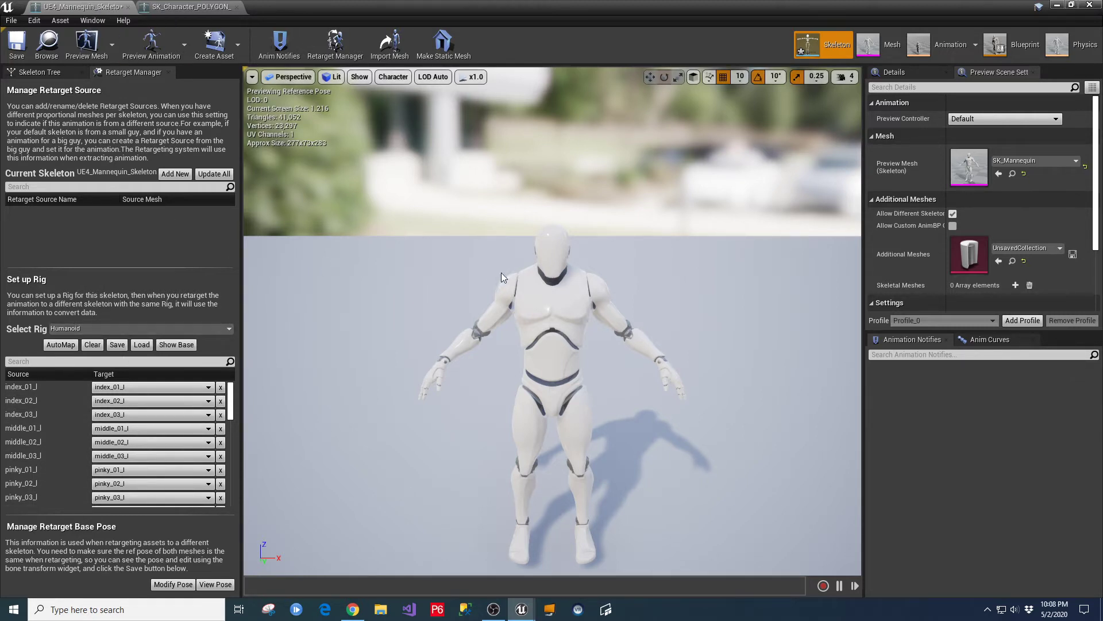
key(e)
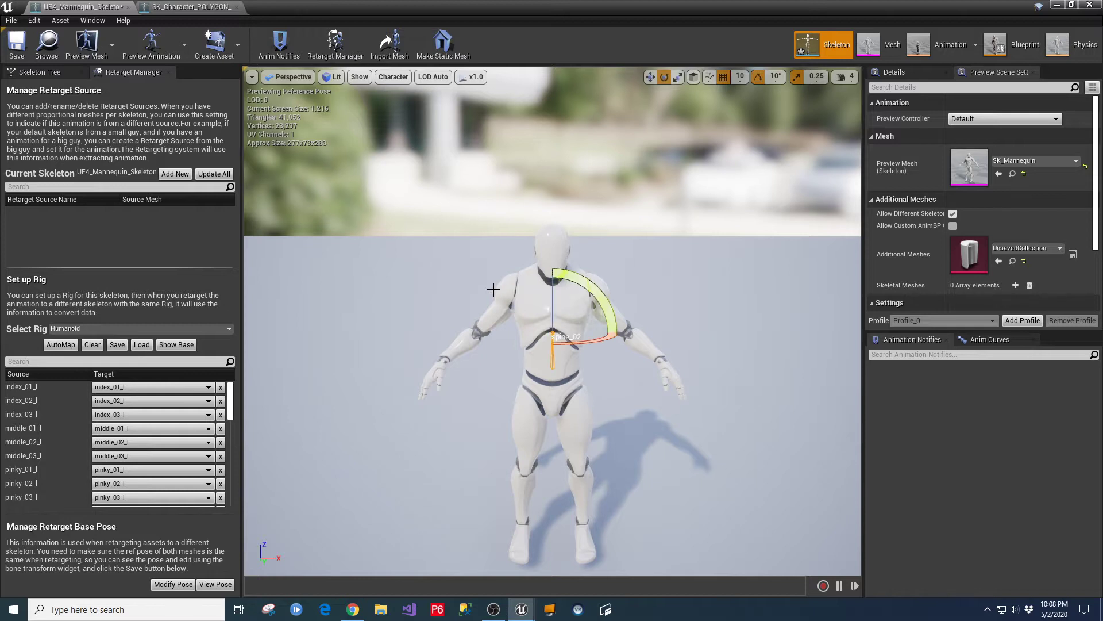
click(497, 293)
click(25, 75)
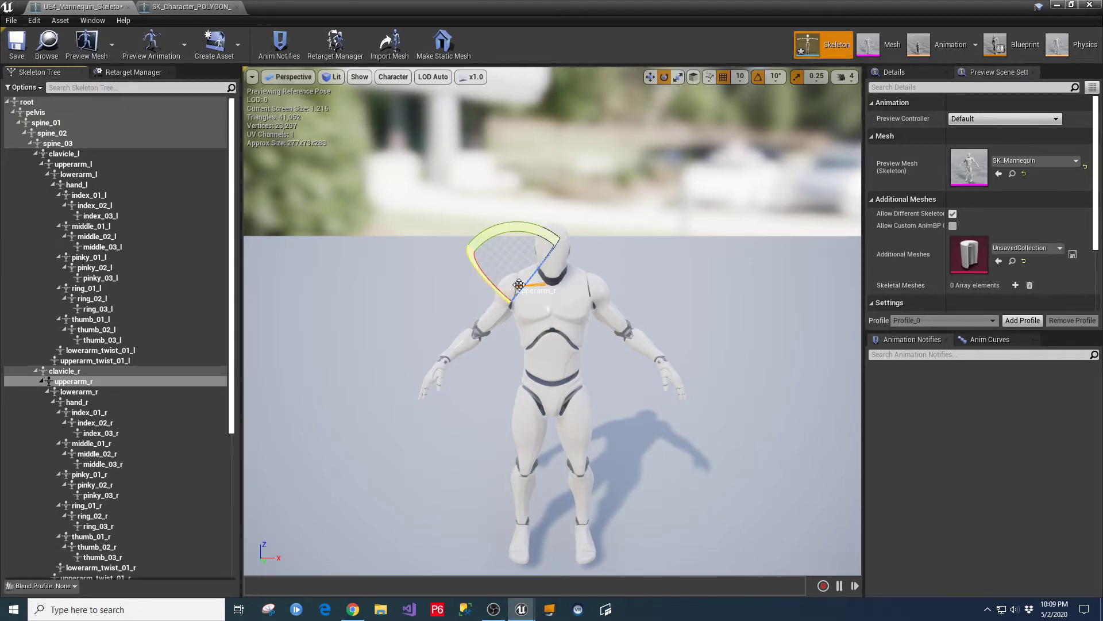
drag(493, 231, 498, 236)
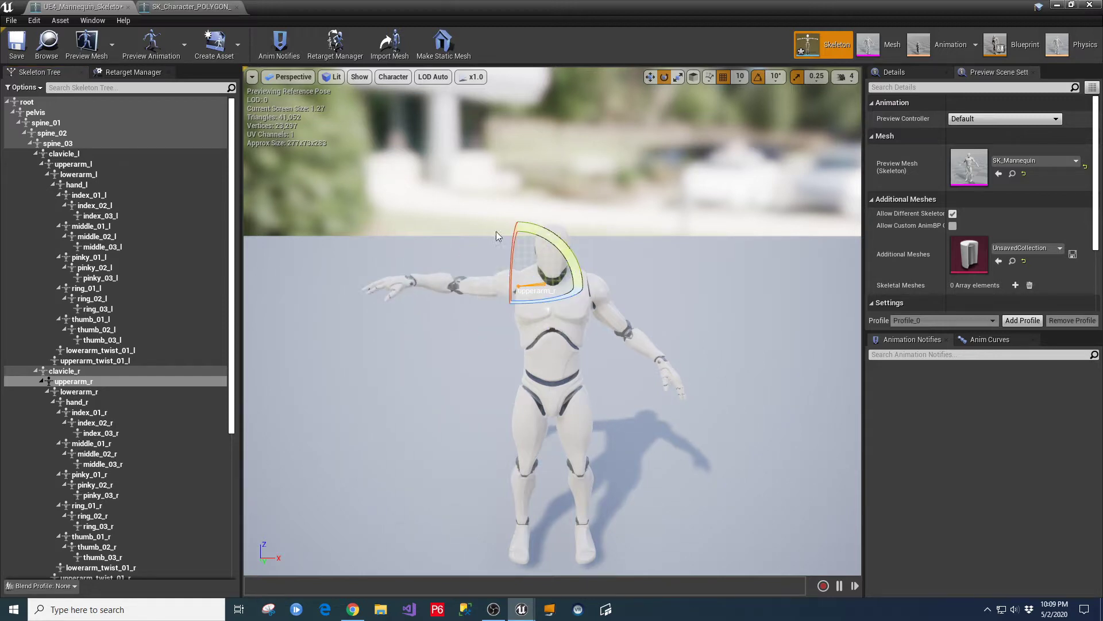
Rotate the mannequin's upperarm_l bone up to horizontal to match the opposite arm.
click(602, 288)
click(614, 284)
click(607, 301)
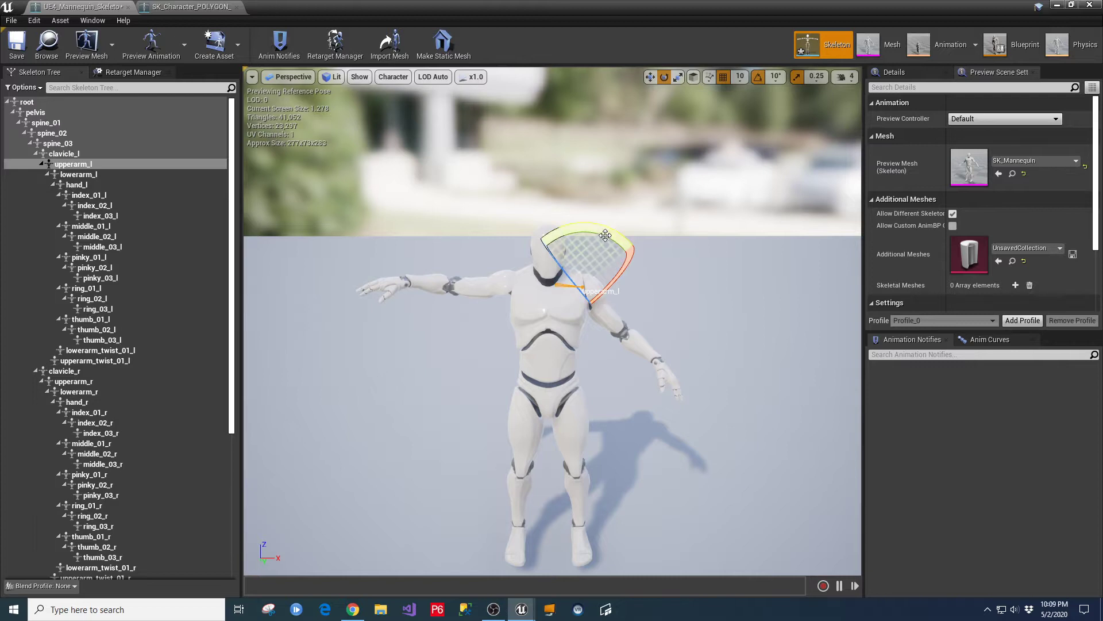
drag(606, 236, 633, 316)
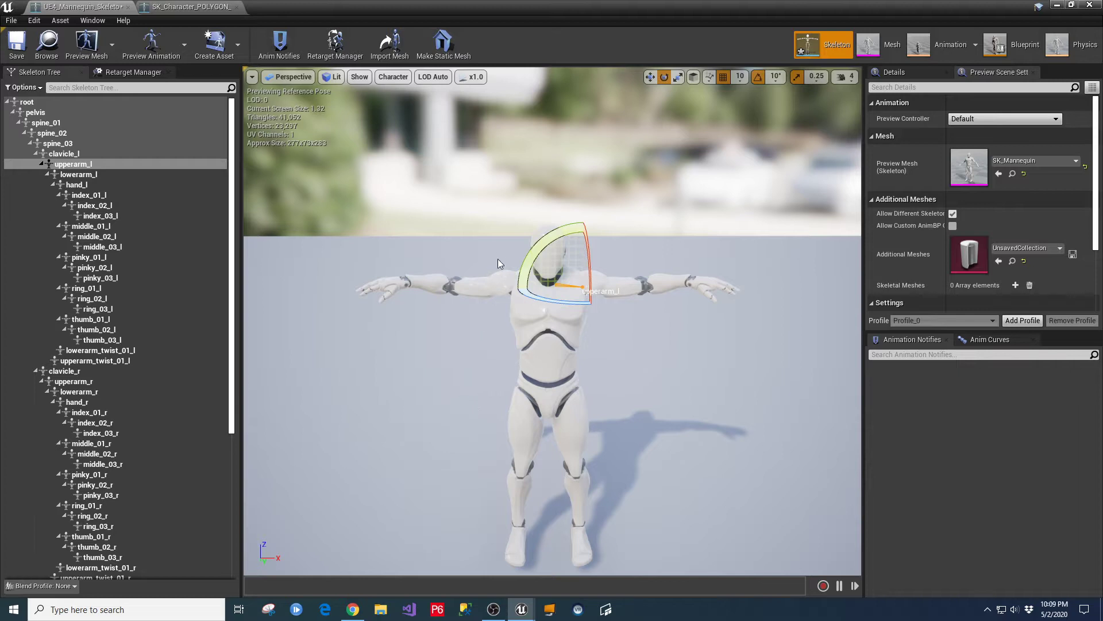
Viewing the mannequin from above, rotate the lowerarm_r and lowerarm_l bones back so both arms are straight.
alt+drag(498, 263, 498, 218)
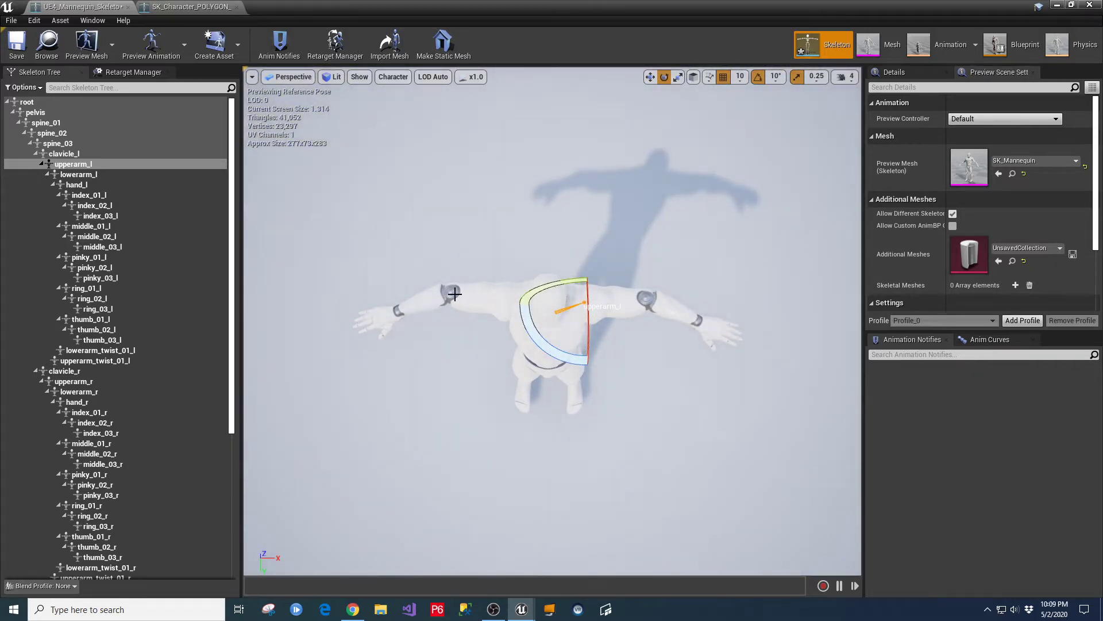
click(429, 297)
mouse_move(448, 347)
mouse_down()
mouse_move(414, 347)
mouse_move(428, 347)
mouse_up()
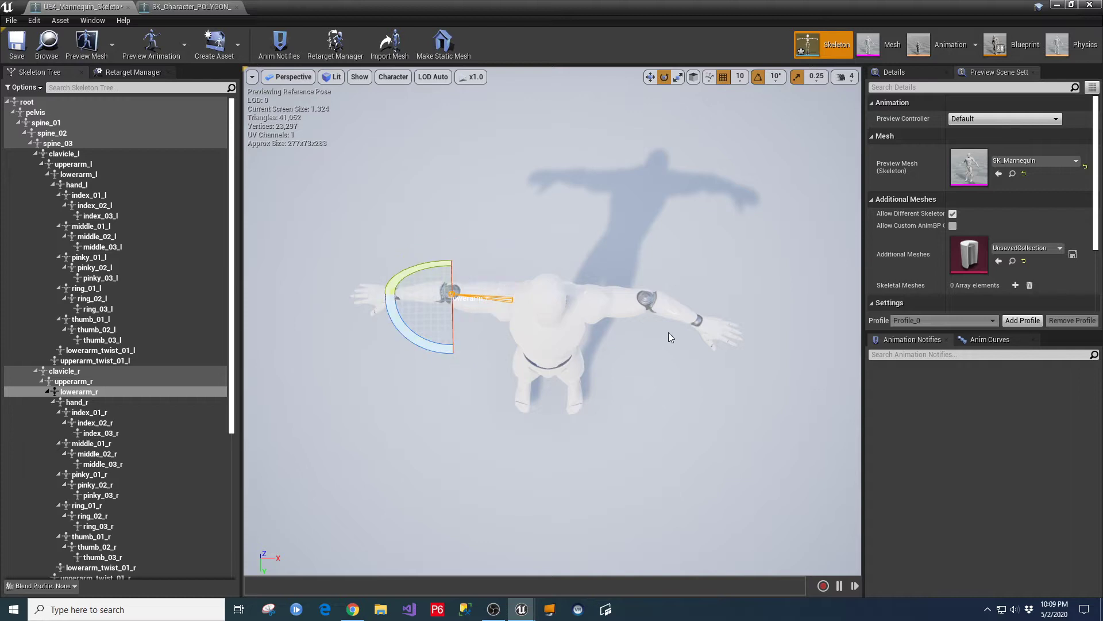
click(676, 308)
drag(708, 325, 713, 306)
click(488, 396)
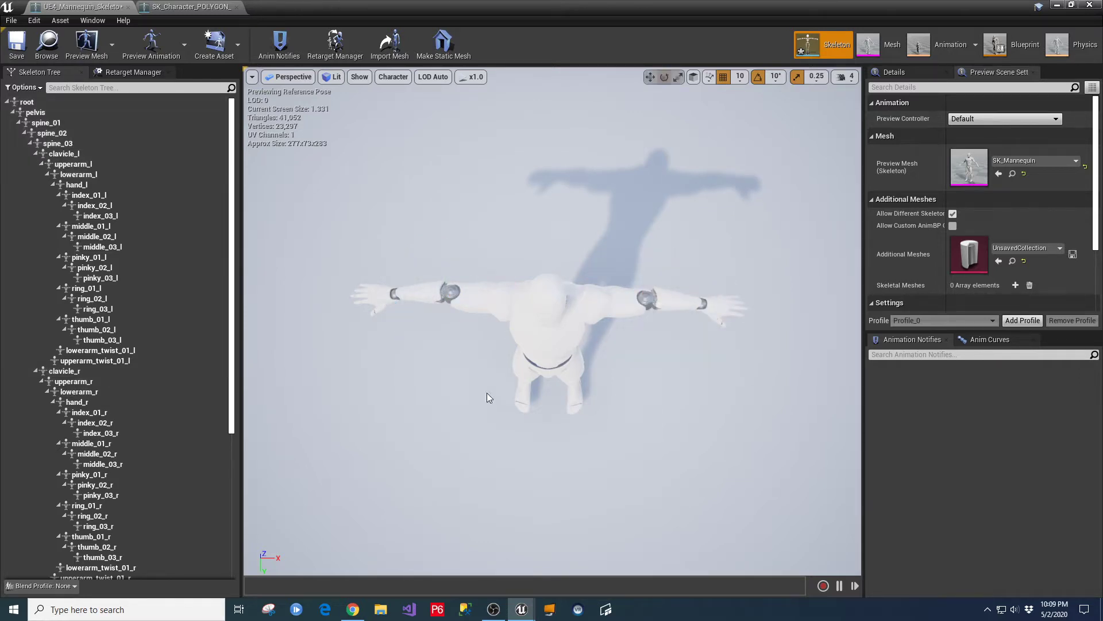
Viewing the mannequin from the front, level both forearms by rotating the lowerarm_r and lowerarm_l bones.
drag(401, 407, 480, 402)
alt+drag(655, 403, 374, 330)
click(429, 279)
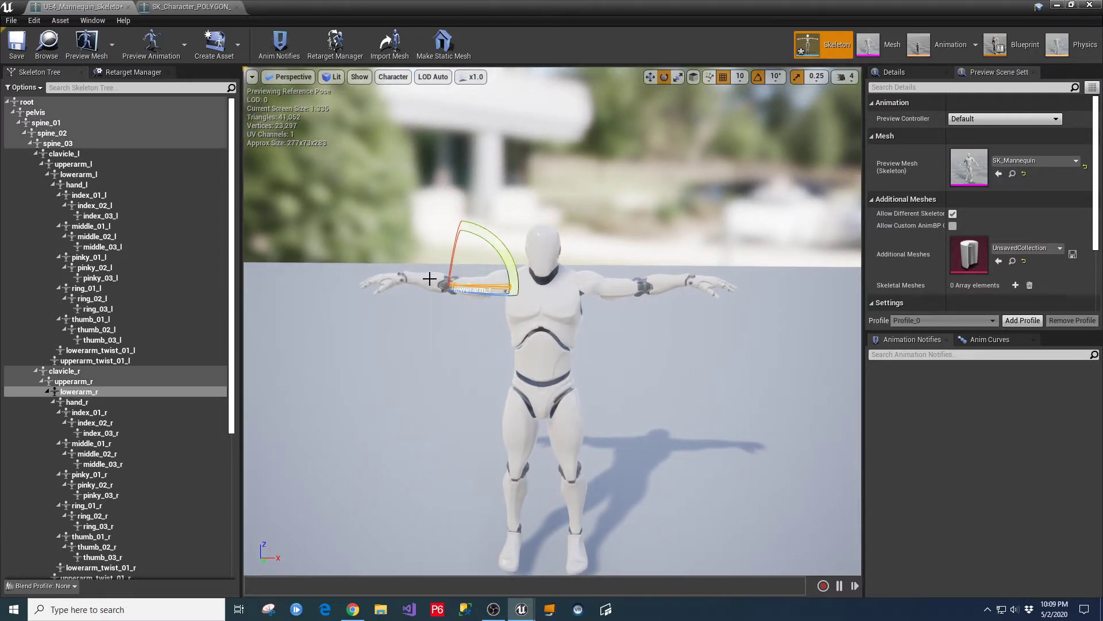
drag(487, 241, 487, 241)
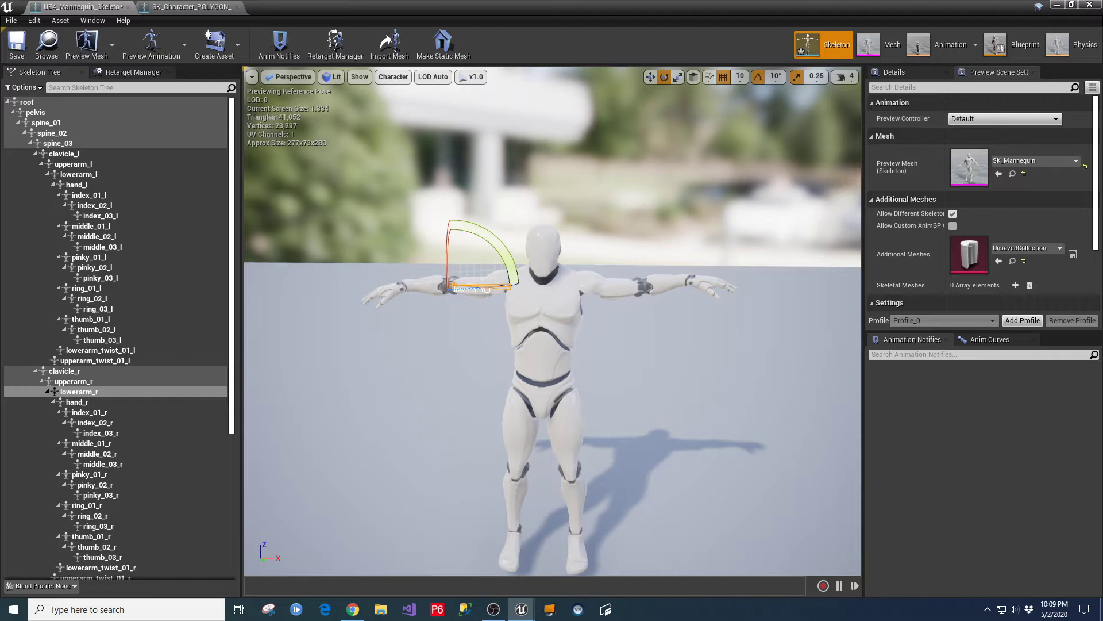
click(668, 277)
drag(666, 237, 660, 376)
Rotate the mannequin's hand_r and hand_l bones to refine the T-pose at the wrists.
click(413, 287)
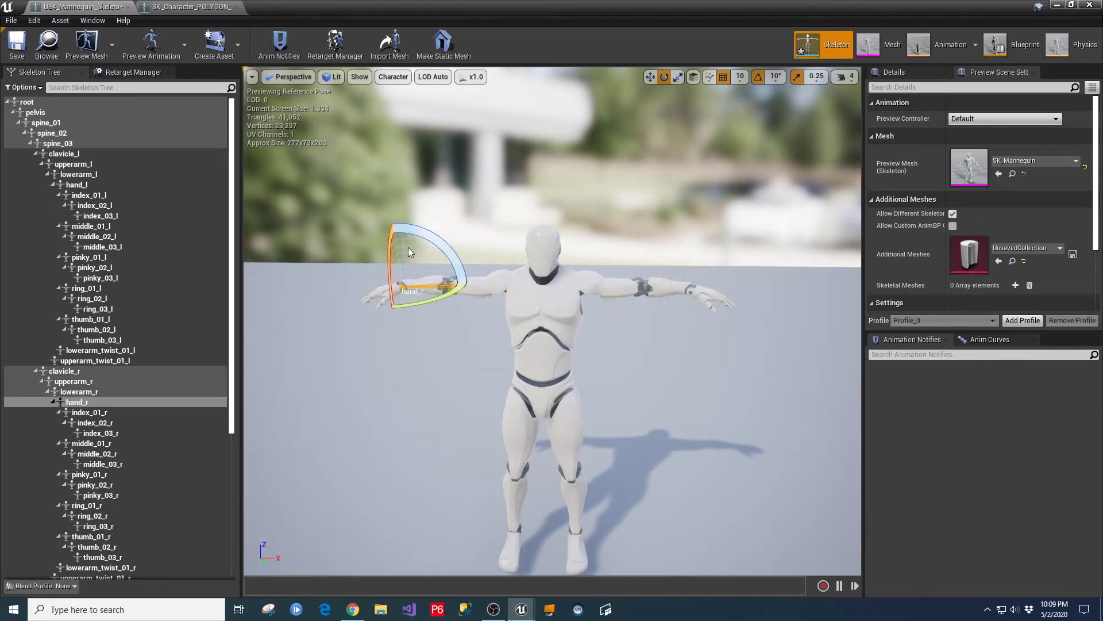
drag(437, 242, 468, 287)
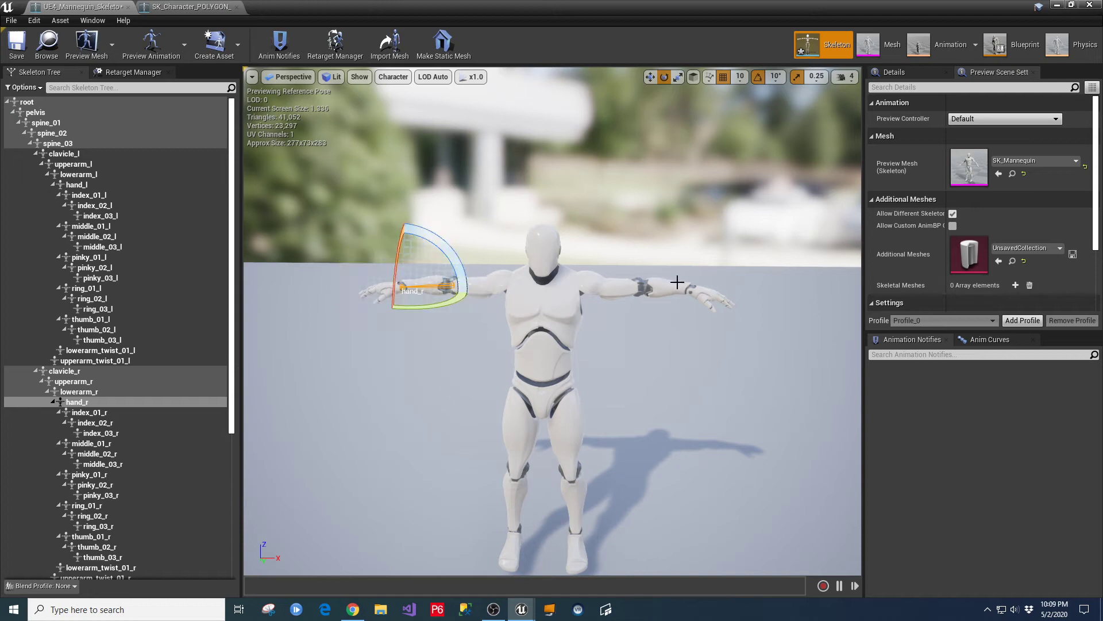
click(693, 290)
drag(721, 242, 706, 348)
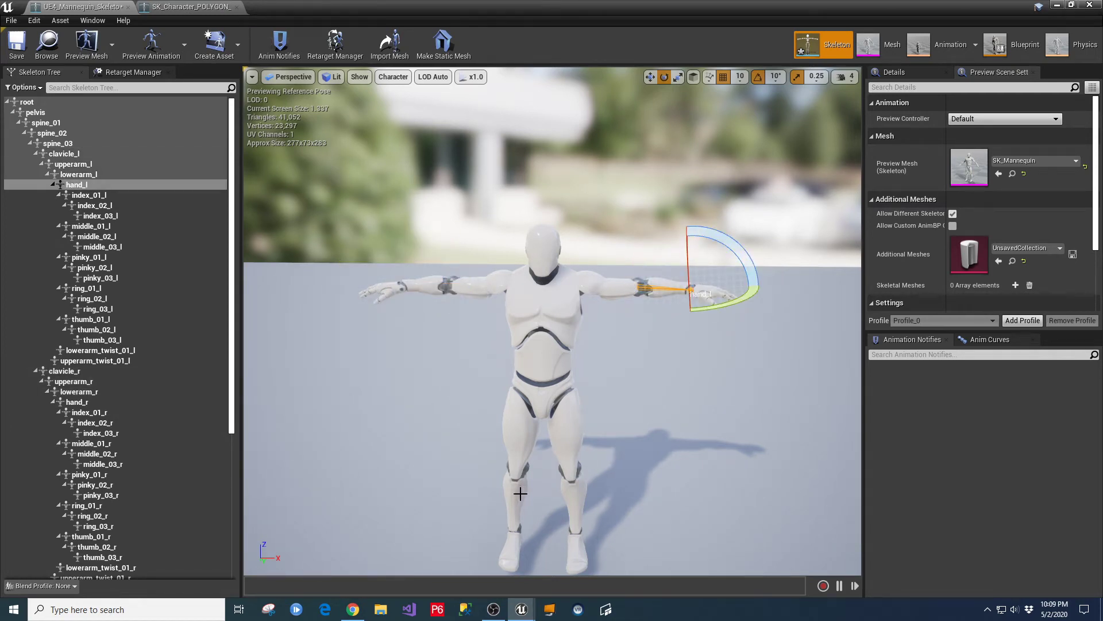
Set the mannequin's current T-pose as its retarget base pose and save the mannequin skeleton.
double_click(590, 7)
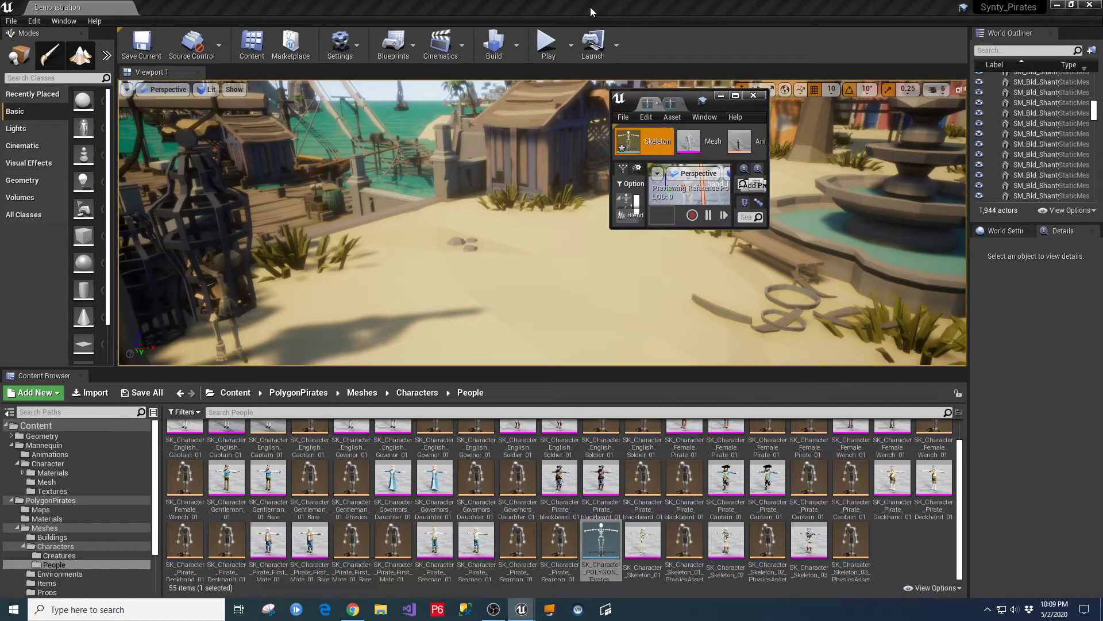
click(735, 96)
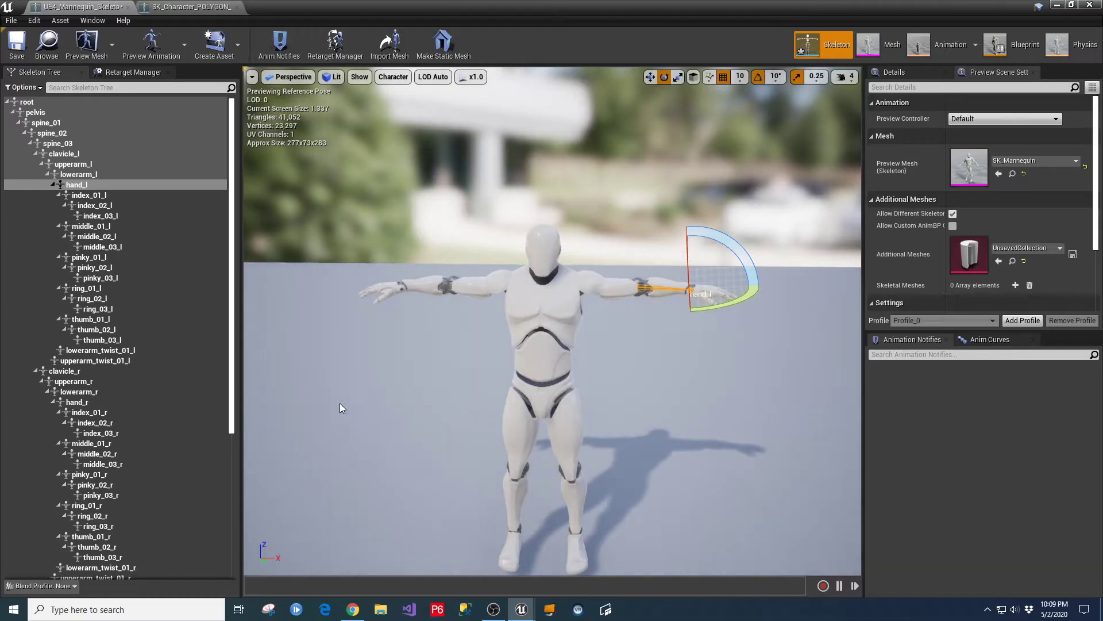
drag(232, 288, 232, 484)
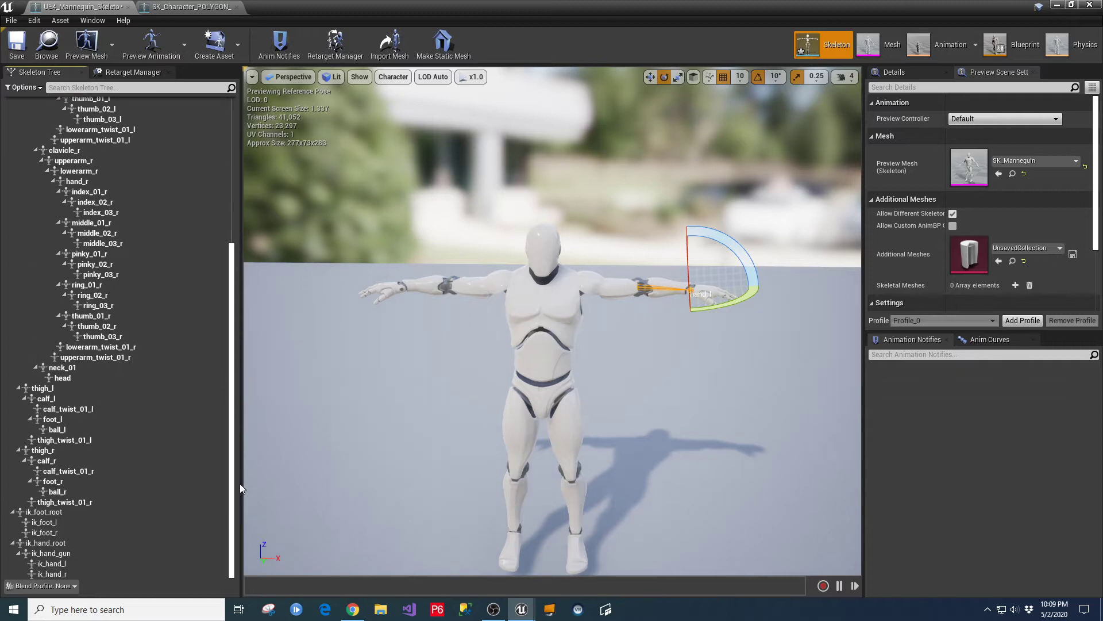
click(140, 75)
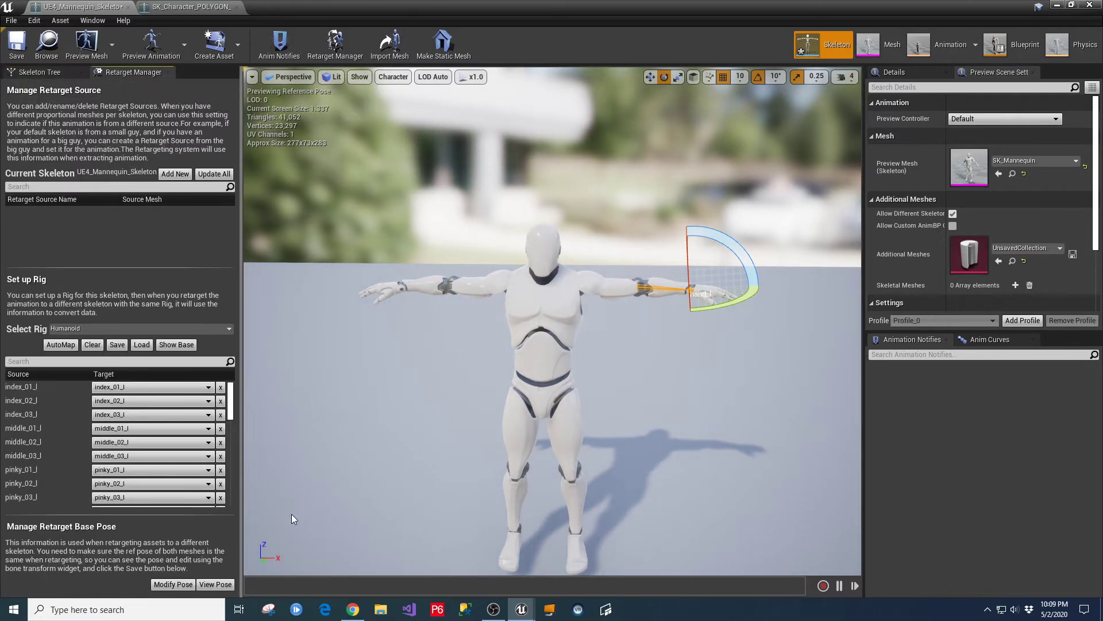
click(165, 583)
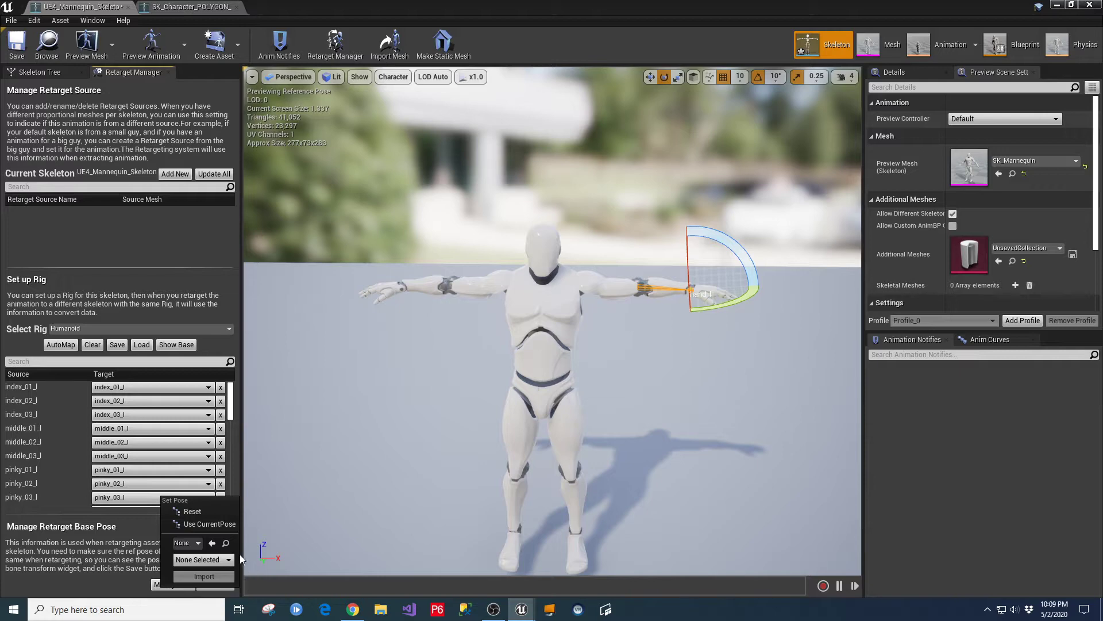
click(199, 528)
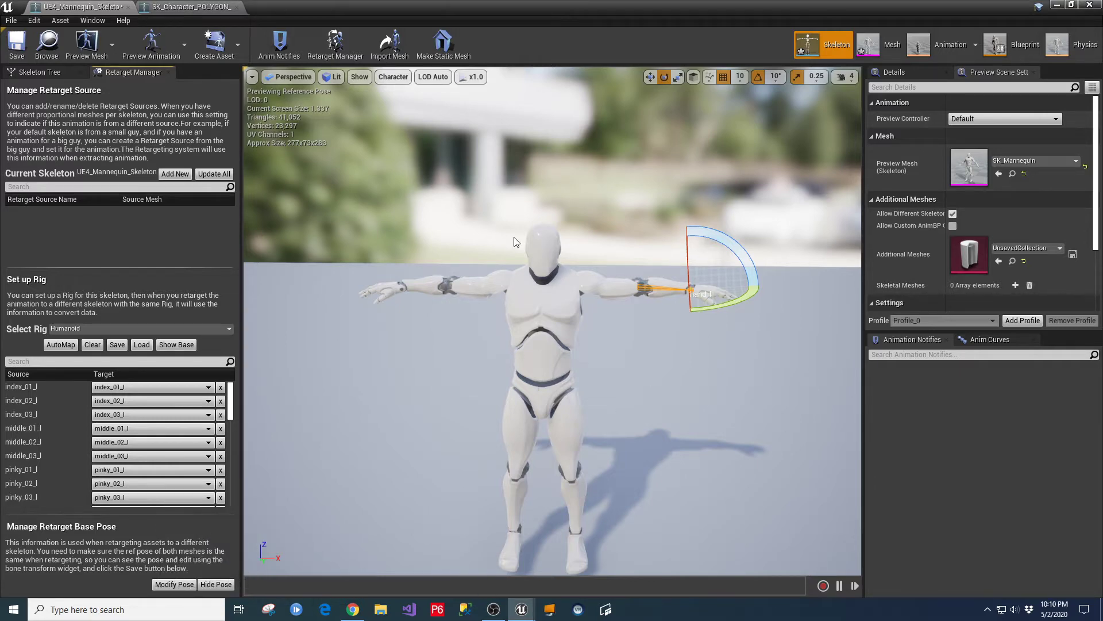
click(16, 43)
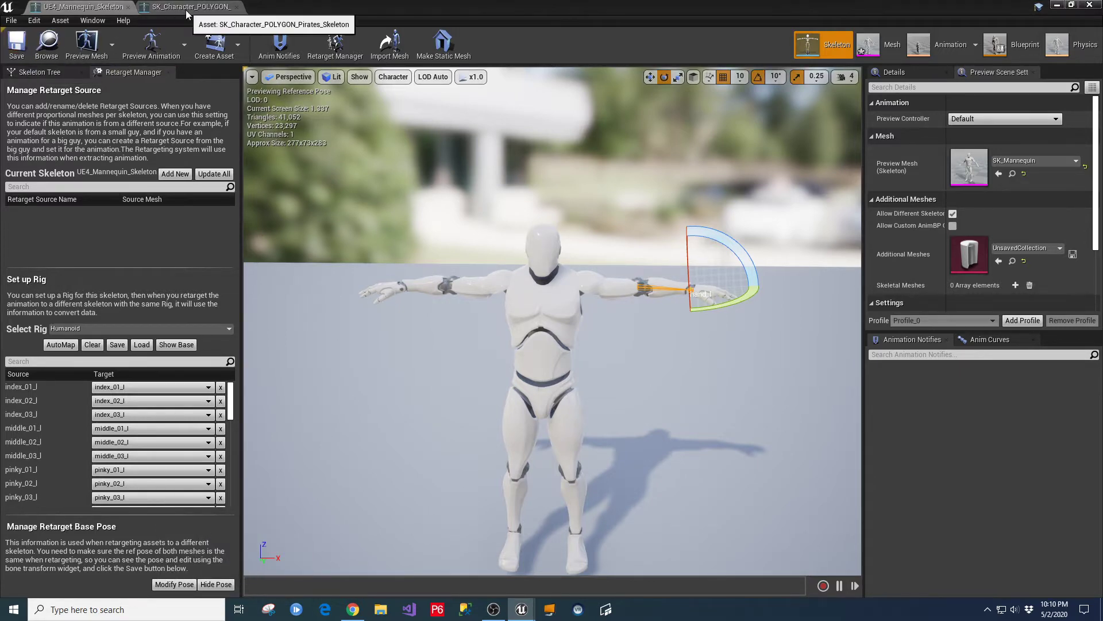
Switch to the pirate skeleton, check its arms from above, and show the advanced Humanoid rig mapping to review the finger bone targets.
click(186, 8)
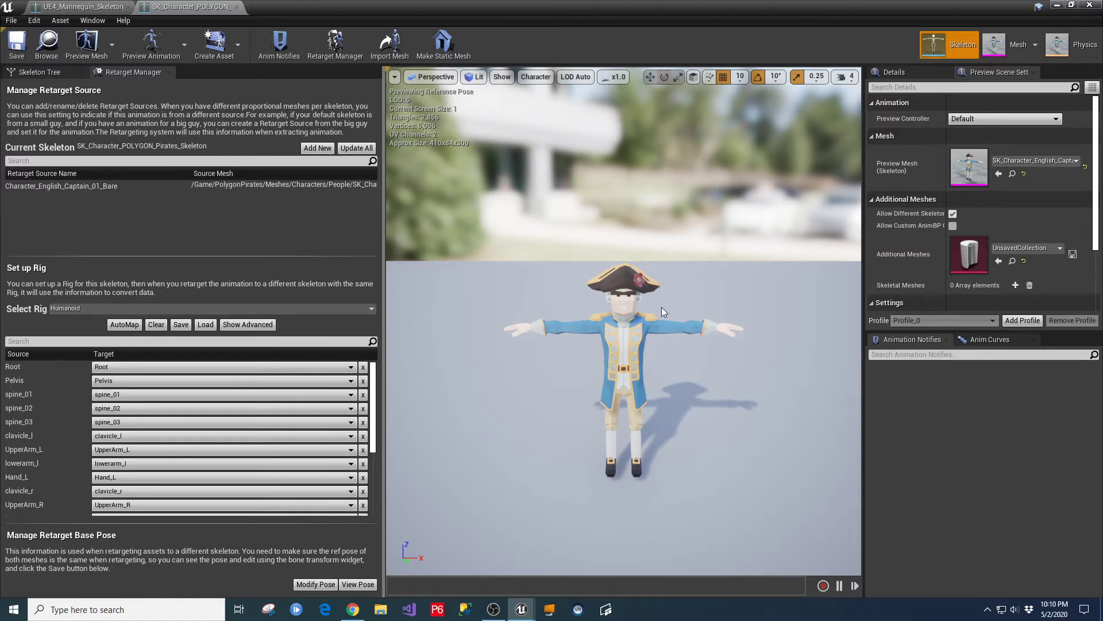
drag(661, 307, 662, 345)
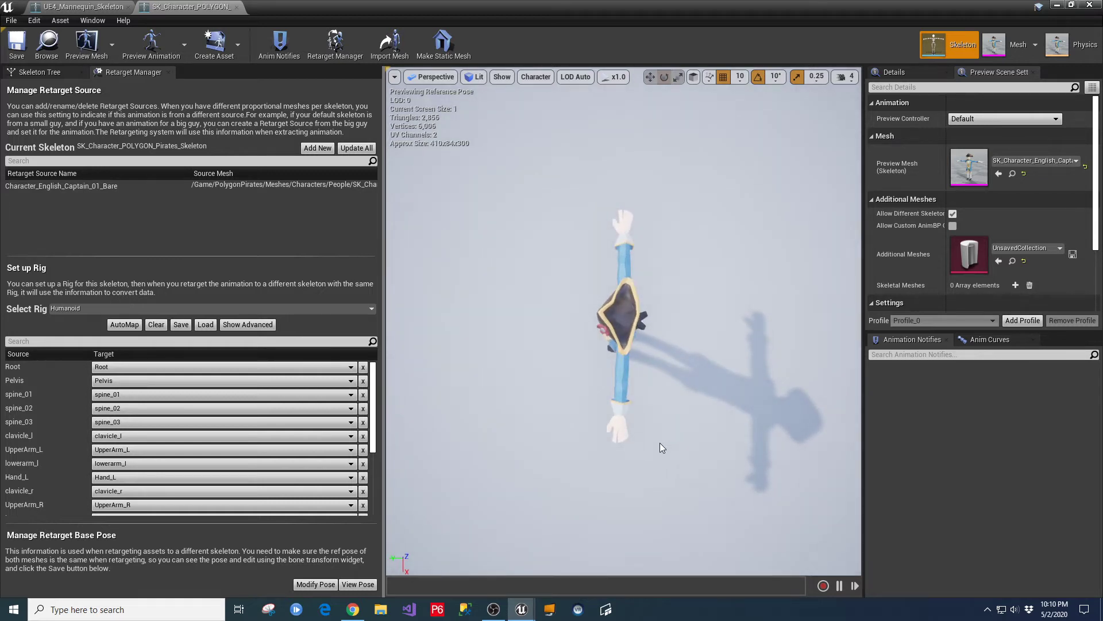
scroll(660, 447, up, 3)
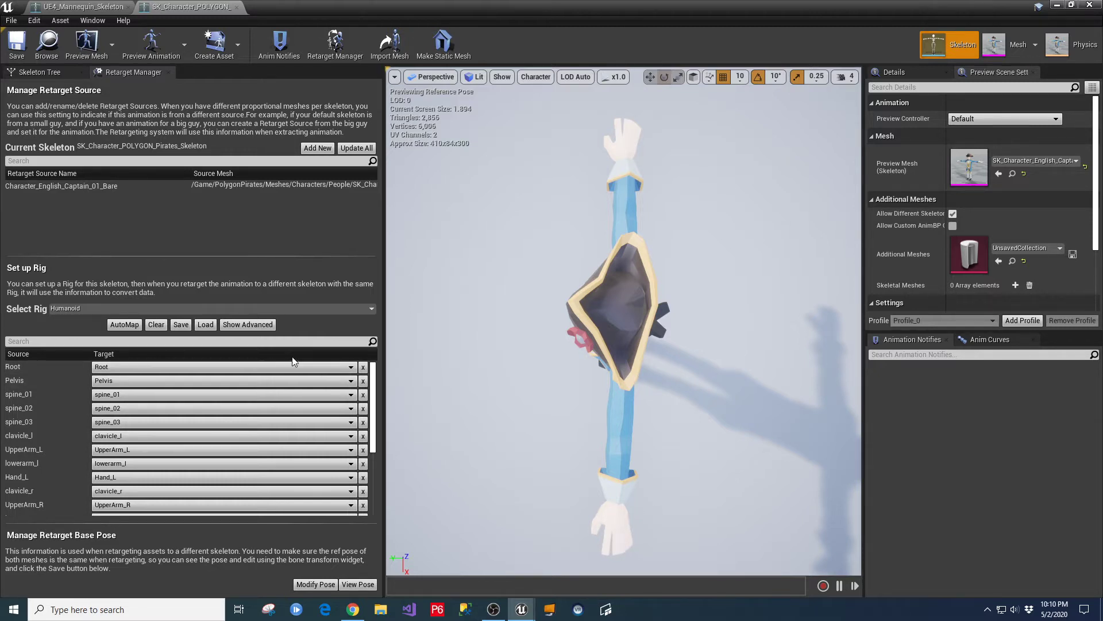
click(247, 324)
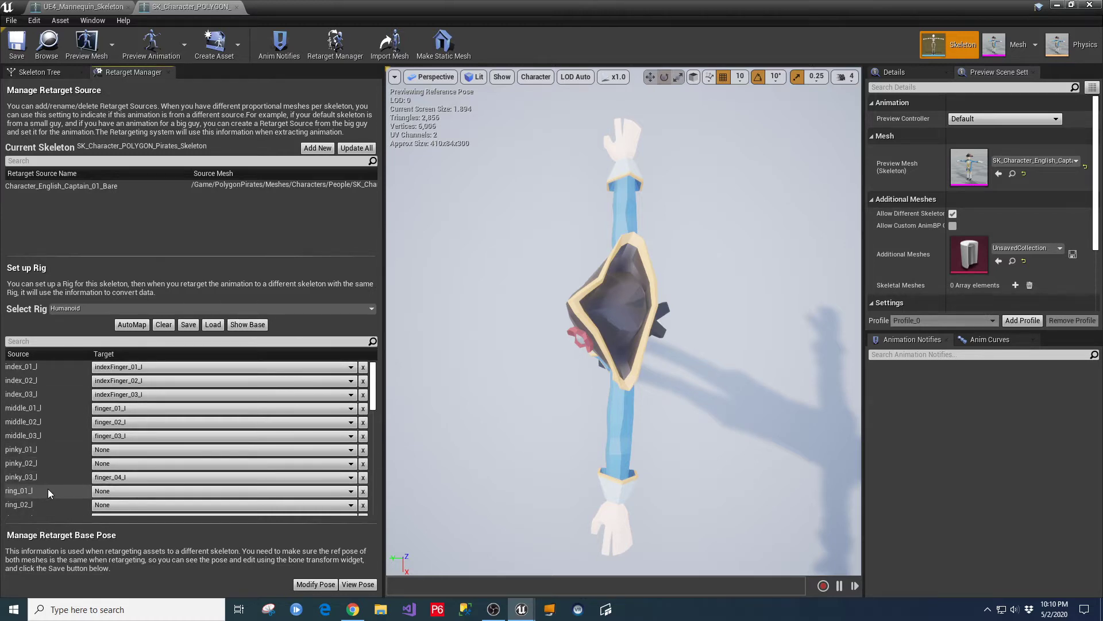
scroll(378, 398, down, 5)
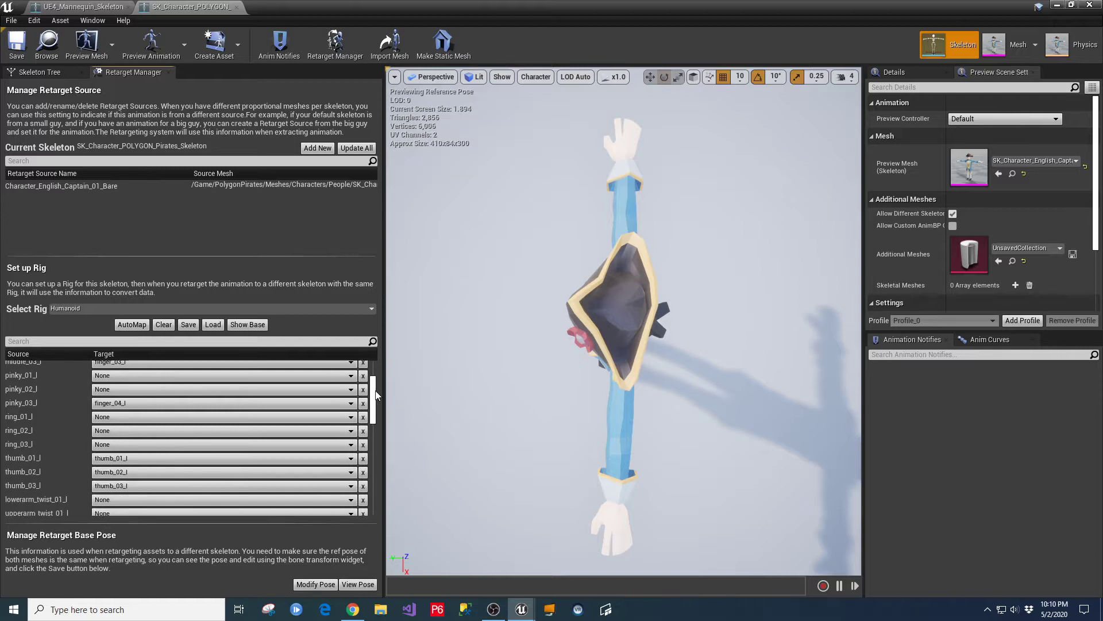
scroll(374, 403, up, 5)
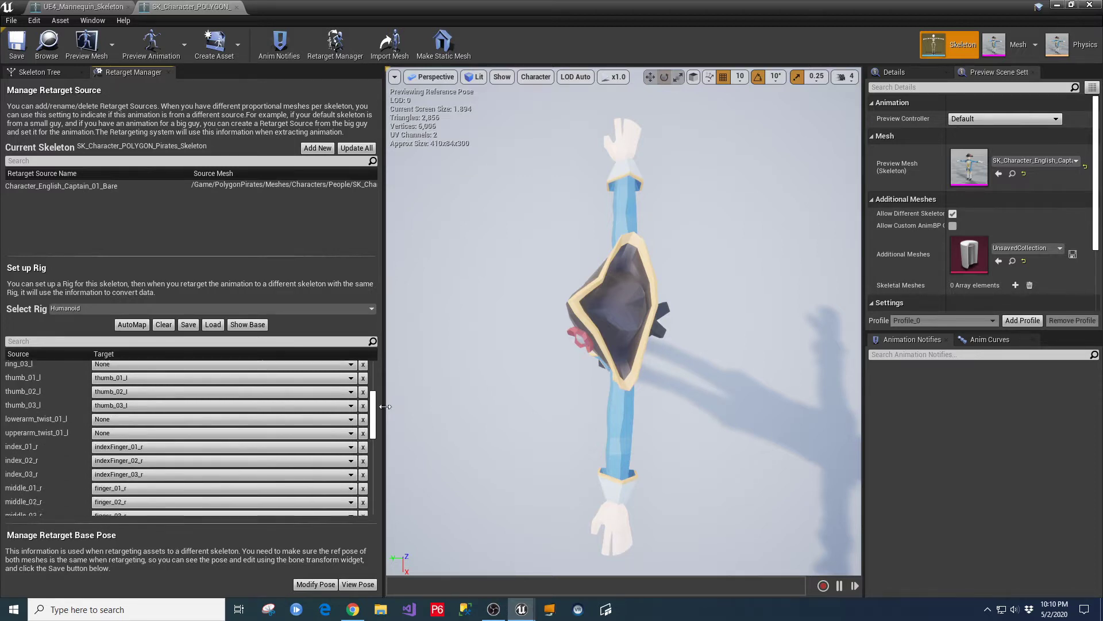
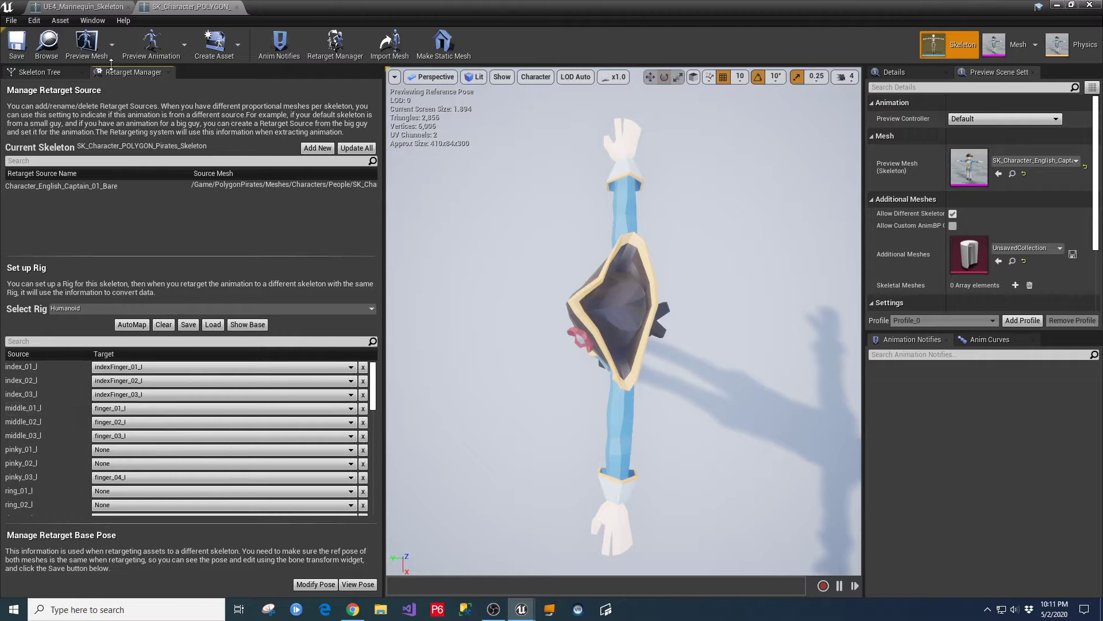
Examine the pirate skeleton's hand bones by selecting Hand_L, thumb_01_l, indexFinger_01_l and finger_01_l in the bone hierarchy.
click(40, 76)
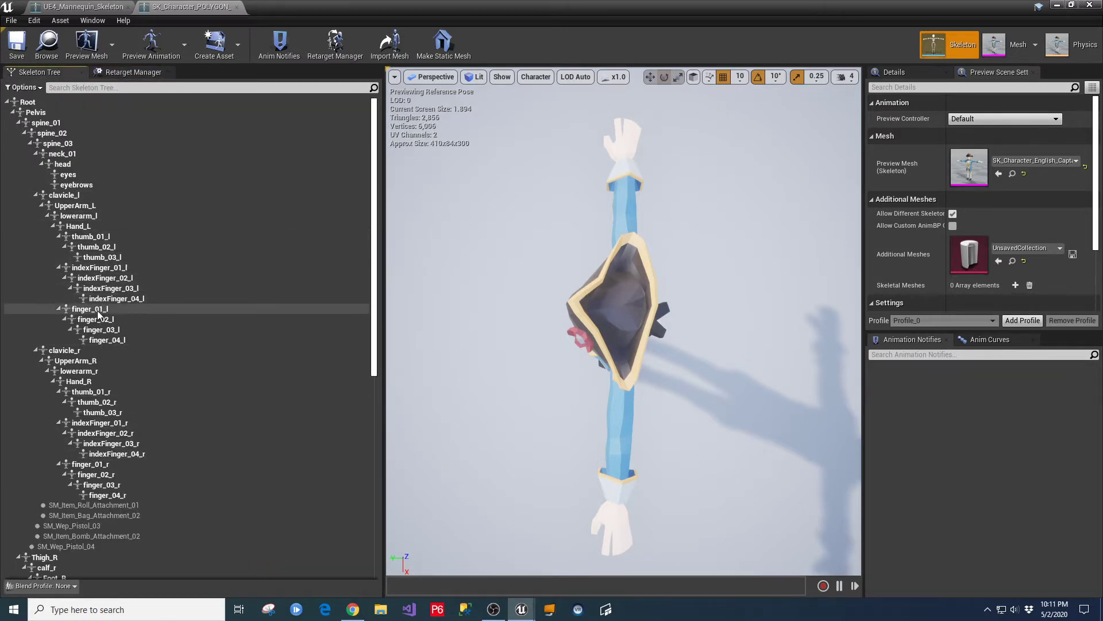
scroll(105, 304, down, 2)
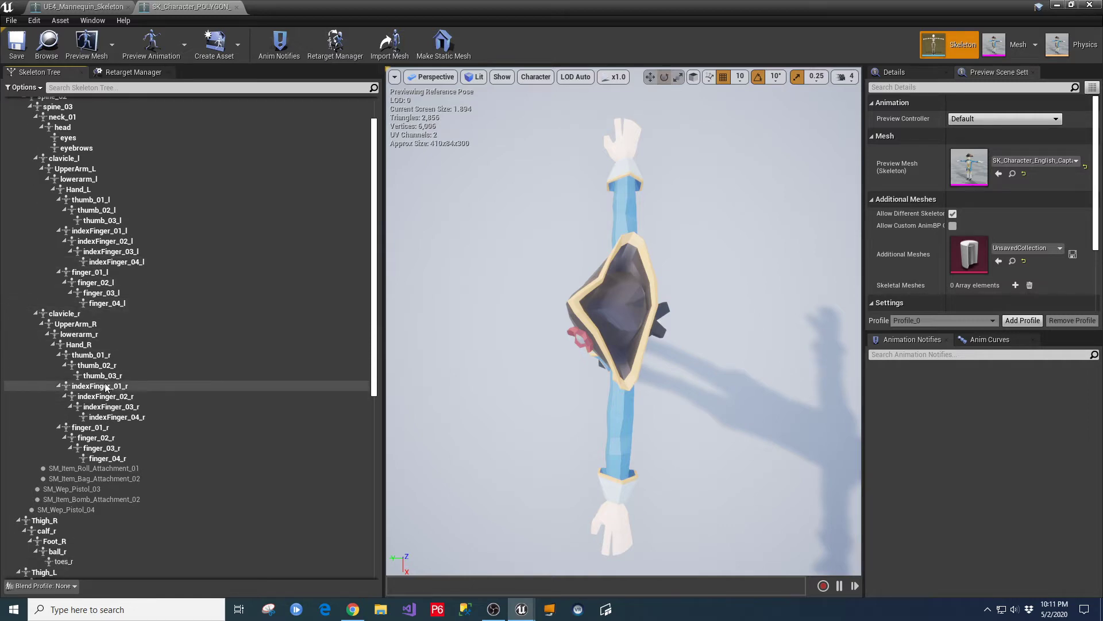
scroll(106, 358, up, 2)
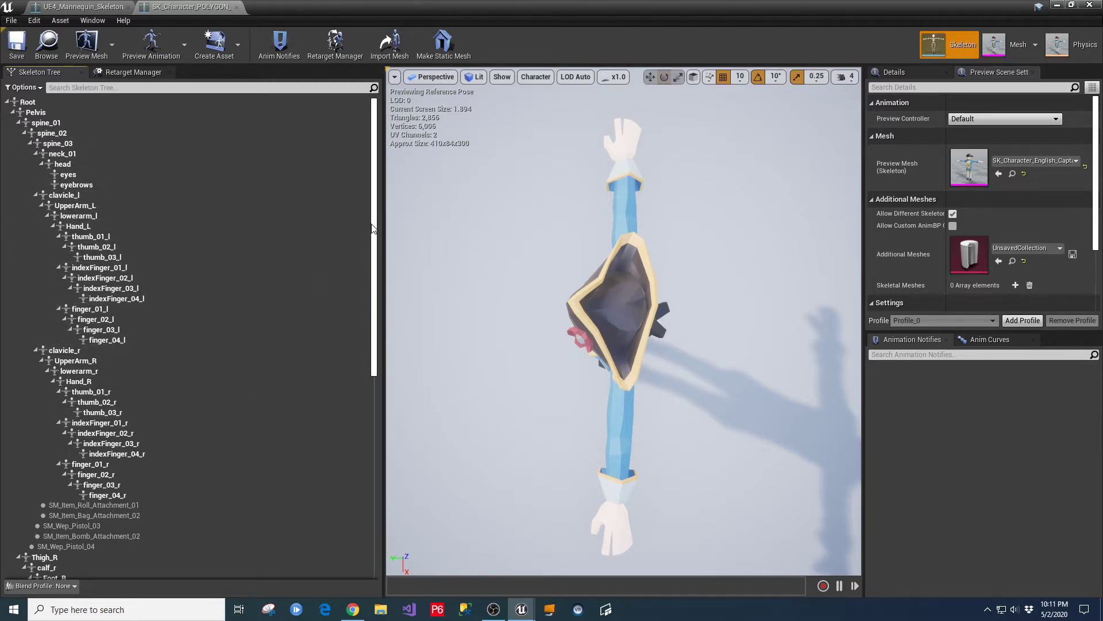
drag(375, 229, 396, 131)
click(620, 538)
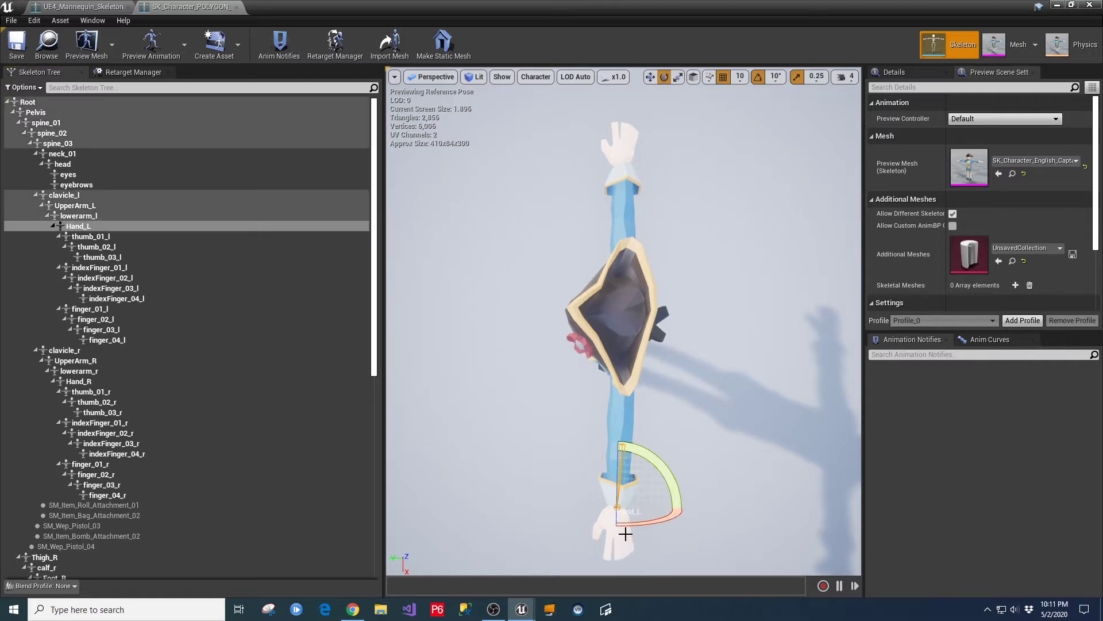
click(90, 236)
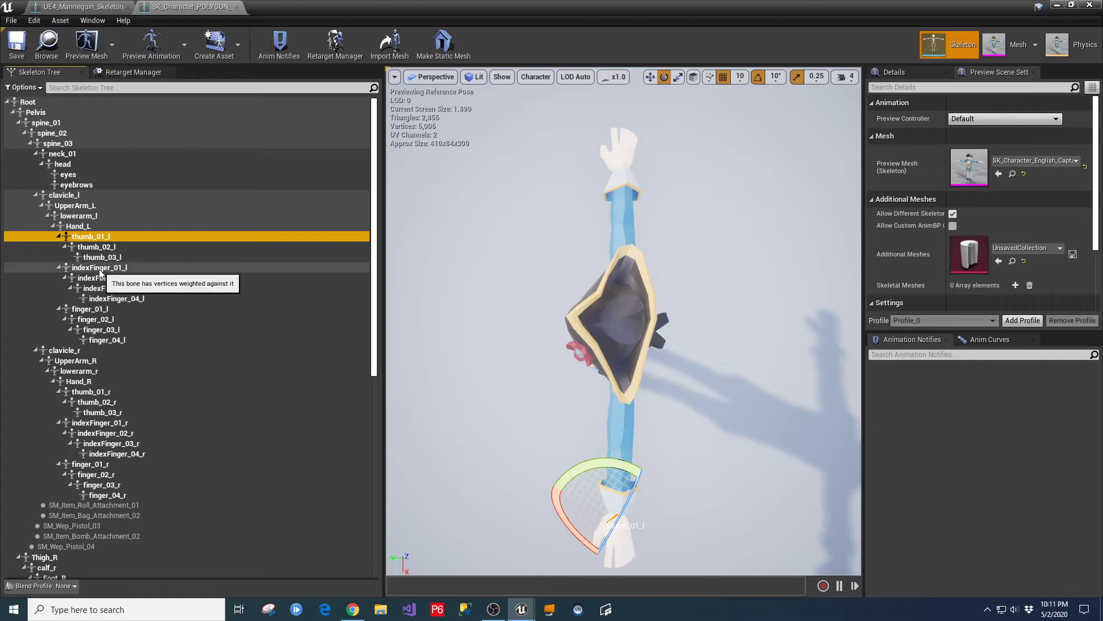
click(100, 268)
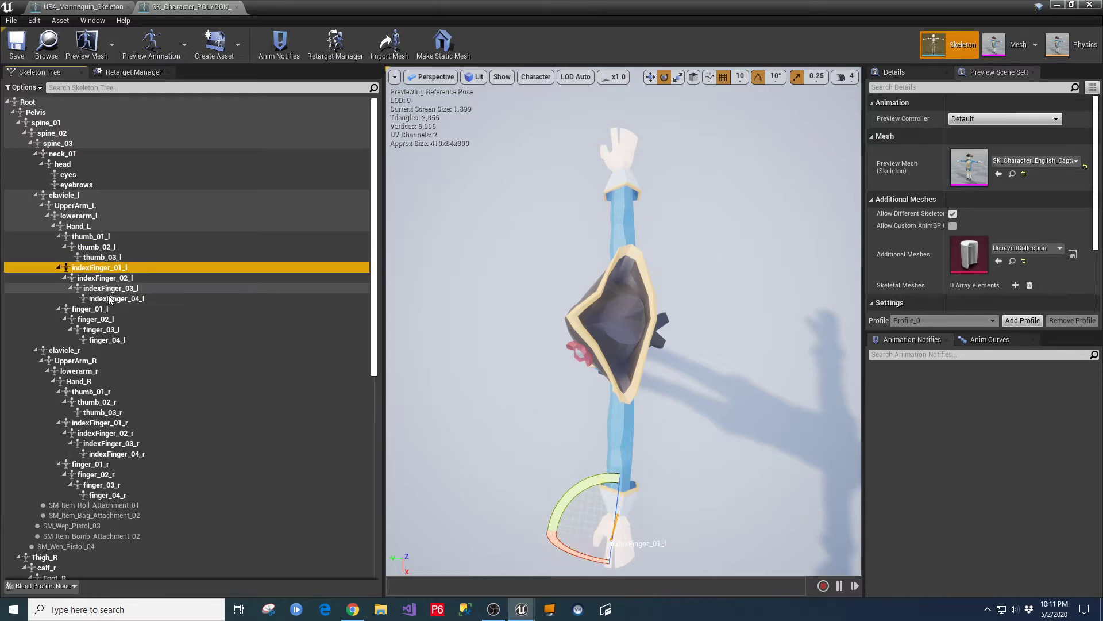
click(103, 310)
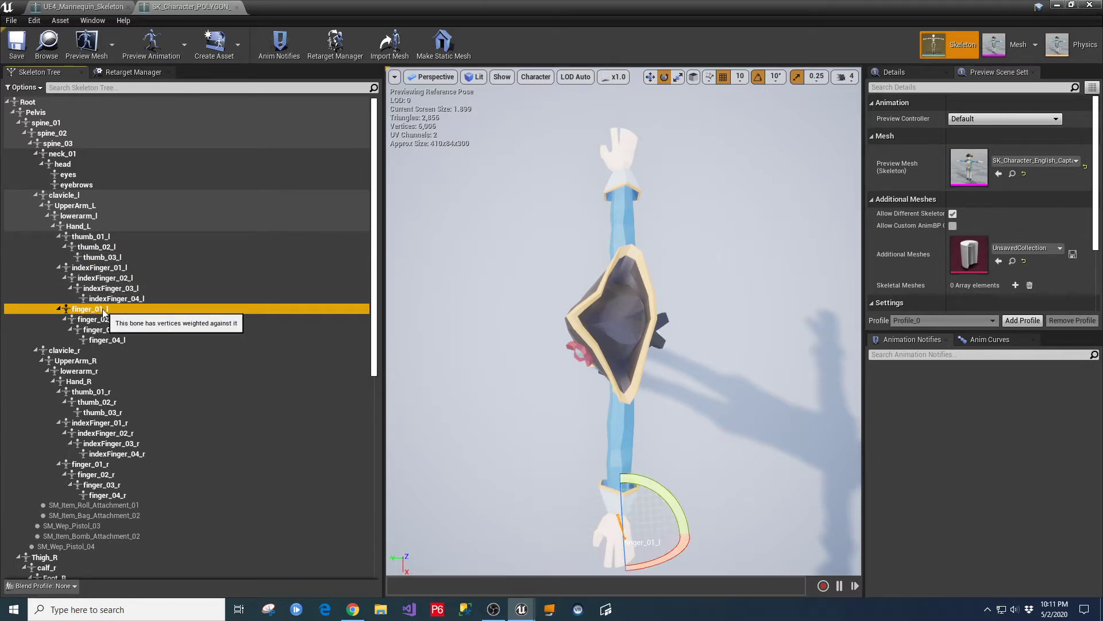
click(658, 347)
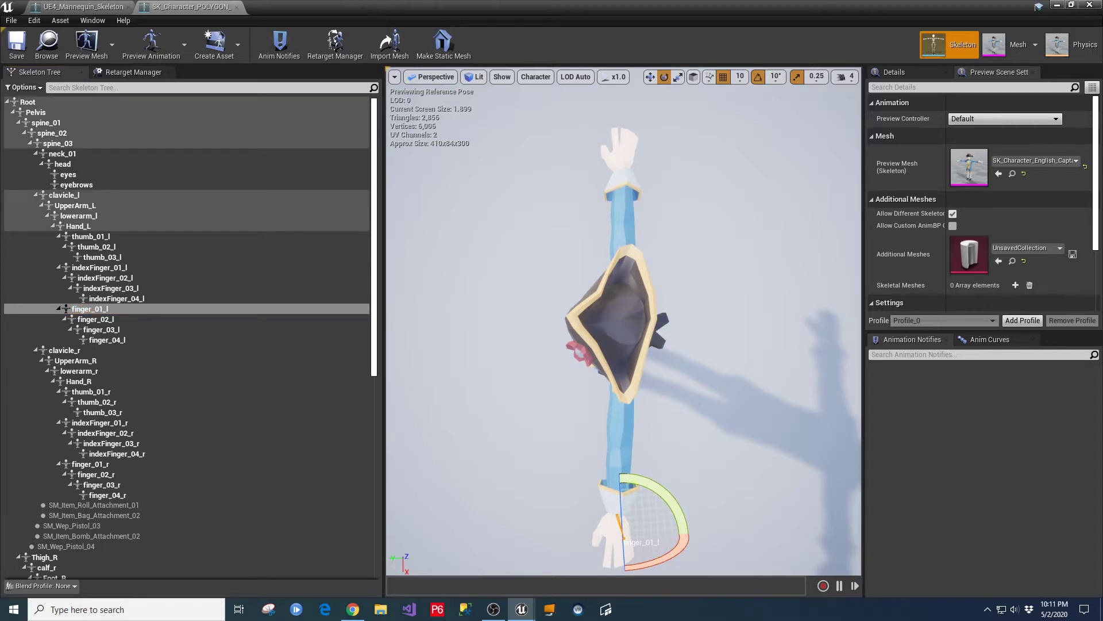
drag(658, 347, 673, 347)
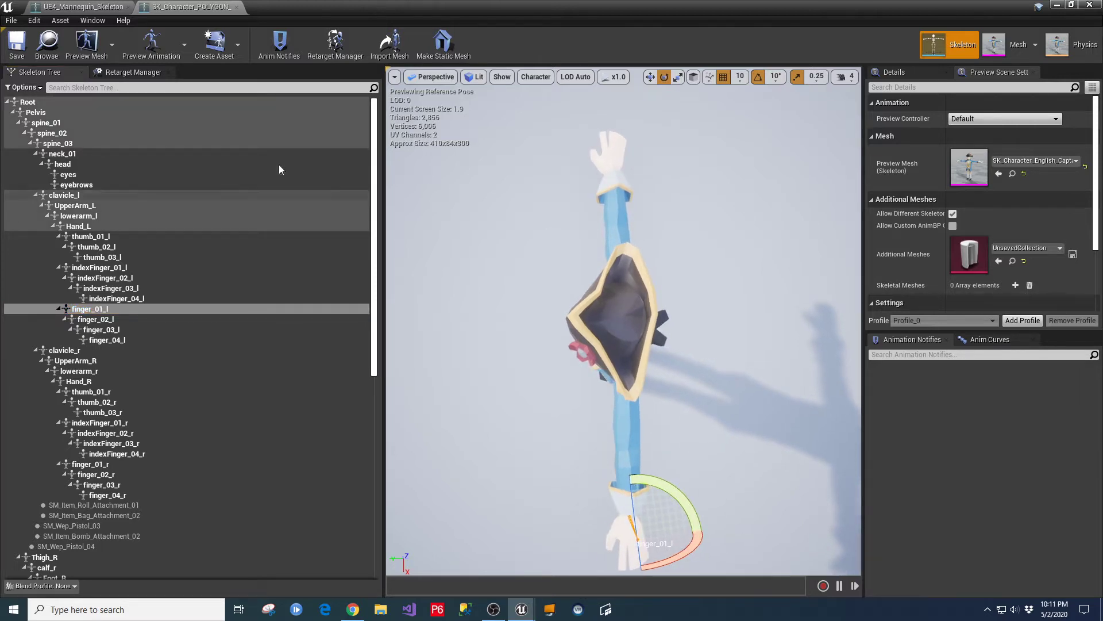
In the pirate skeleton's Humanoid rig mapping, assign the finger_01_l bone to the pinky_01_l node.
click(128, 74)
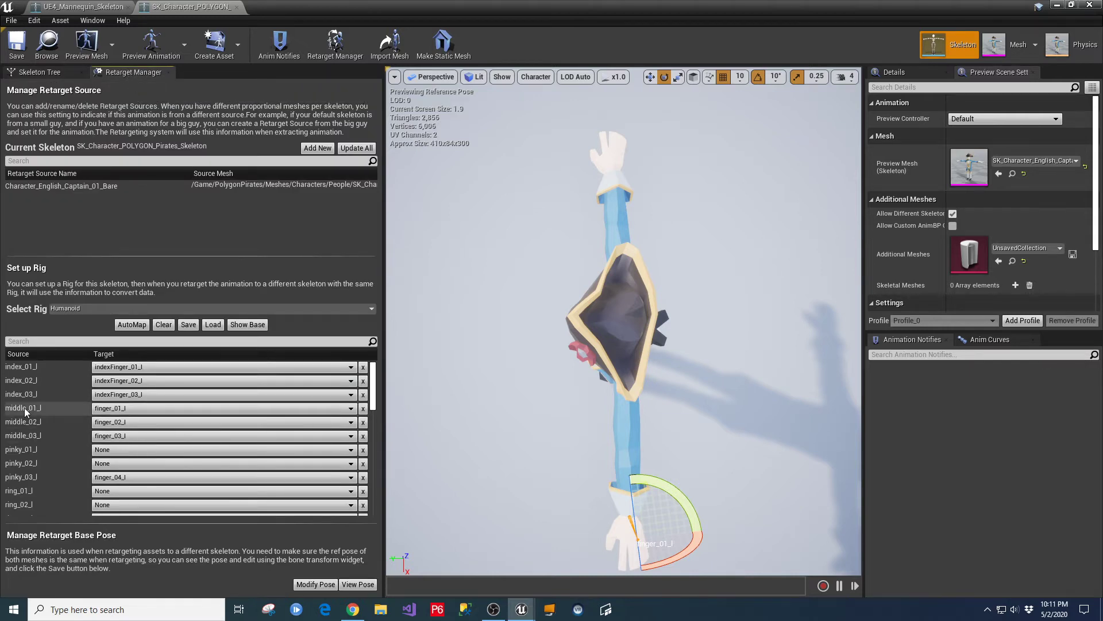
click(122, 448)
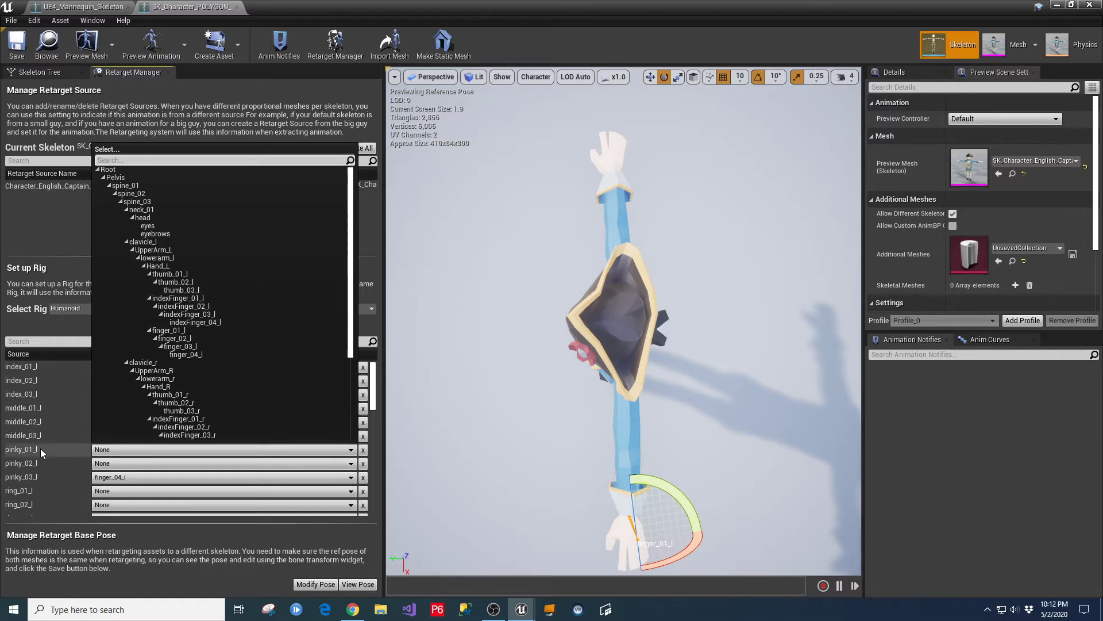
click(178, 330)
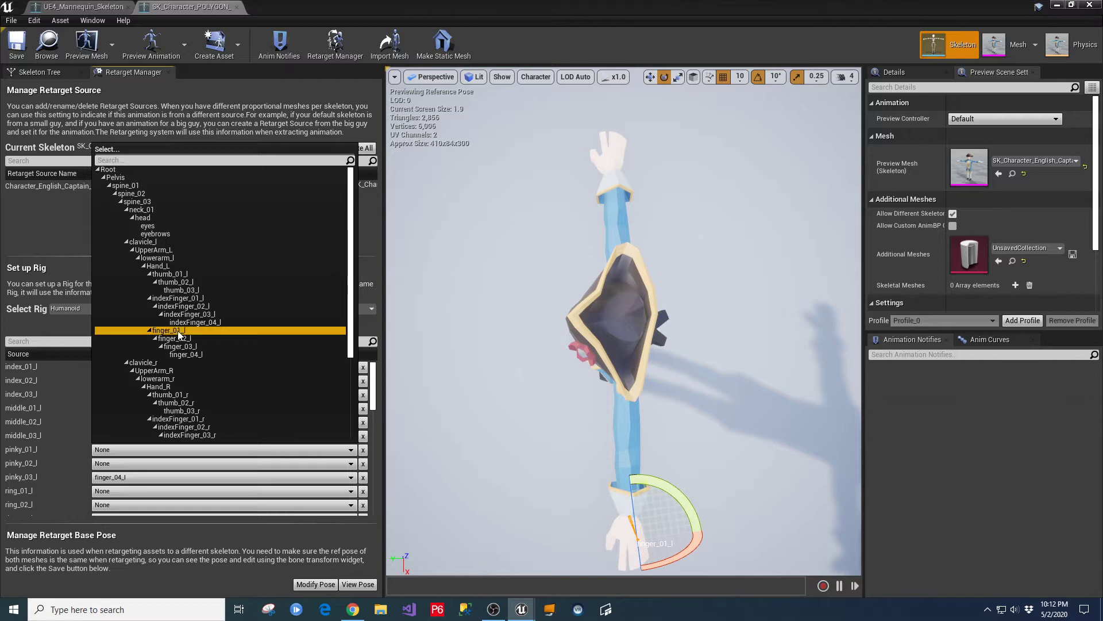
click(178, 331)
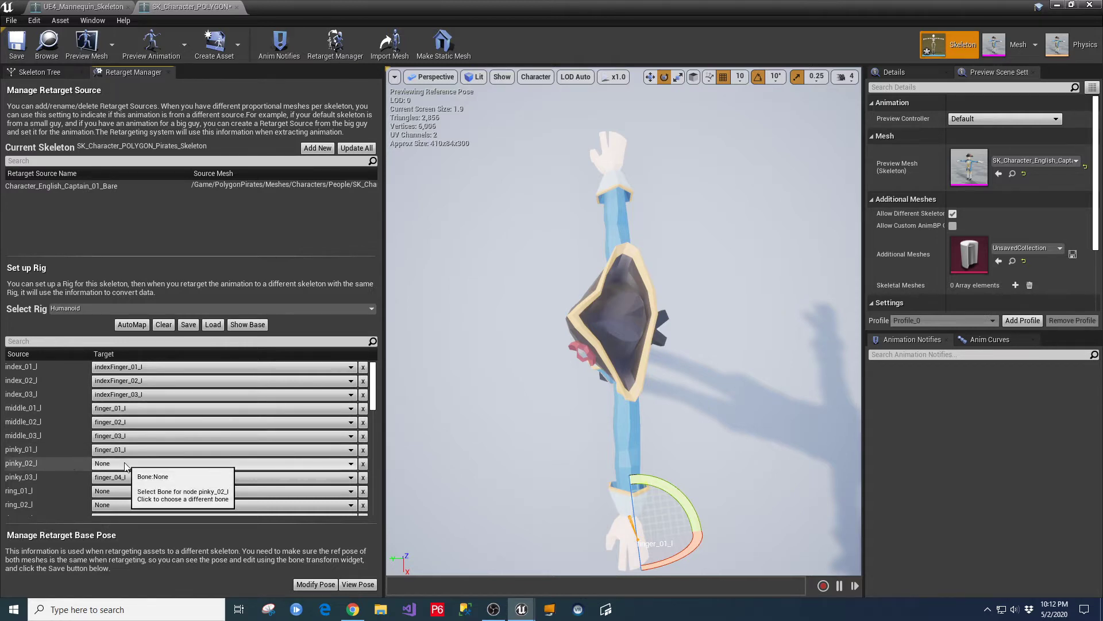
Assign the finger_02_l bone to the pinky_02_l node in the rig mapping.
click(149, 463)
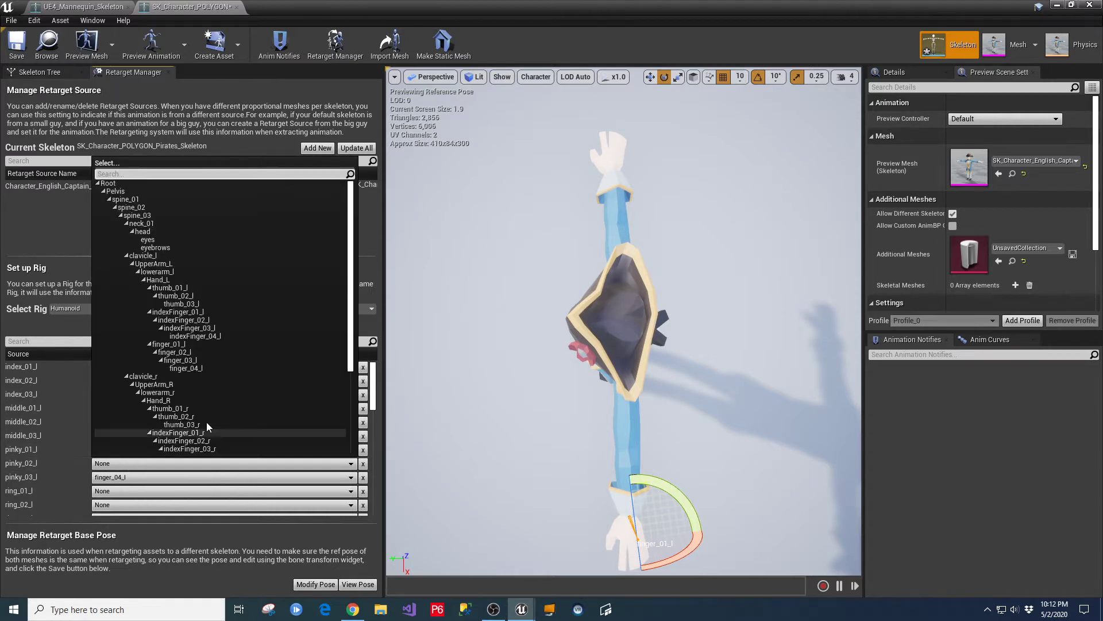
click(194, 344)
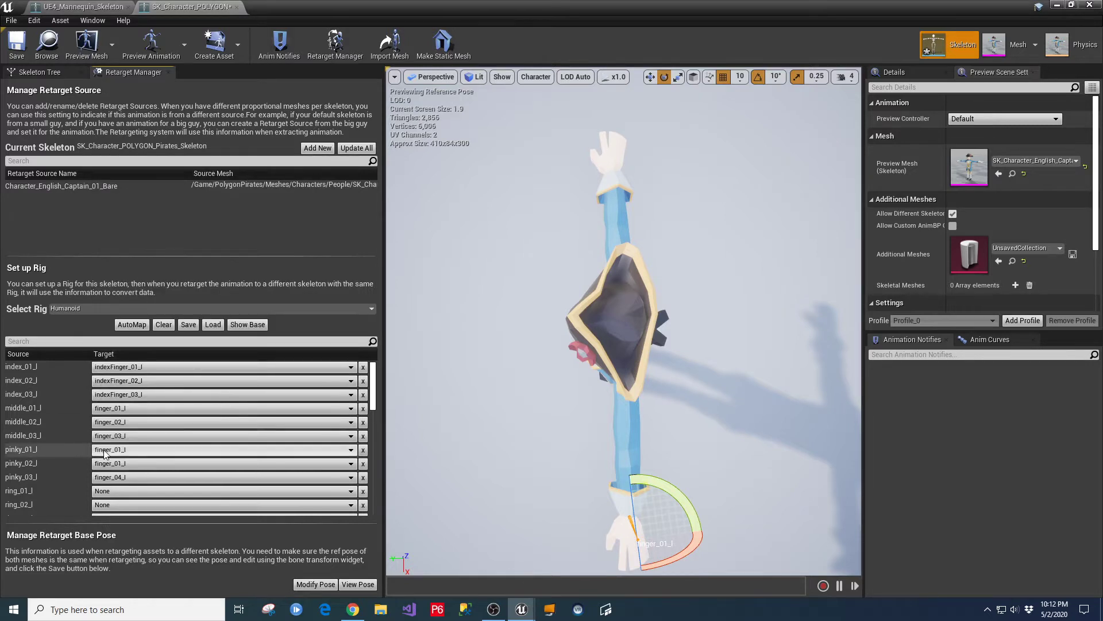
click(121, 478)
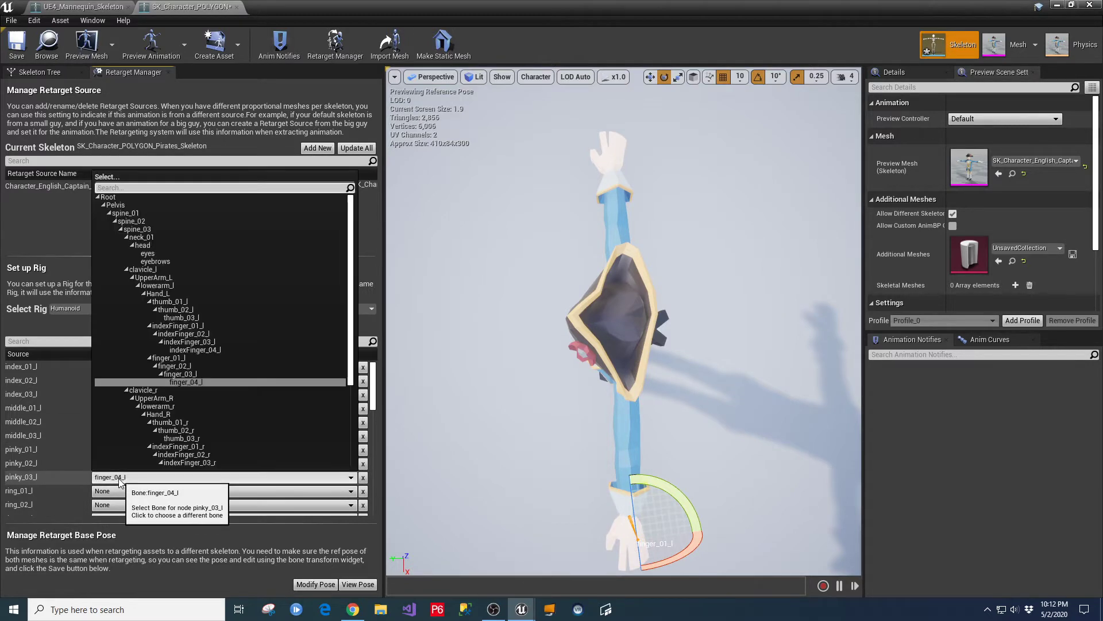
click(40, 464)
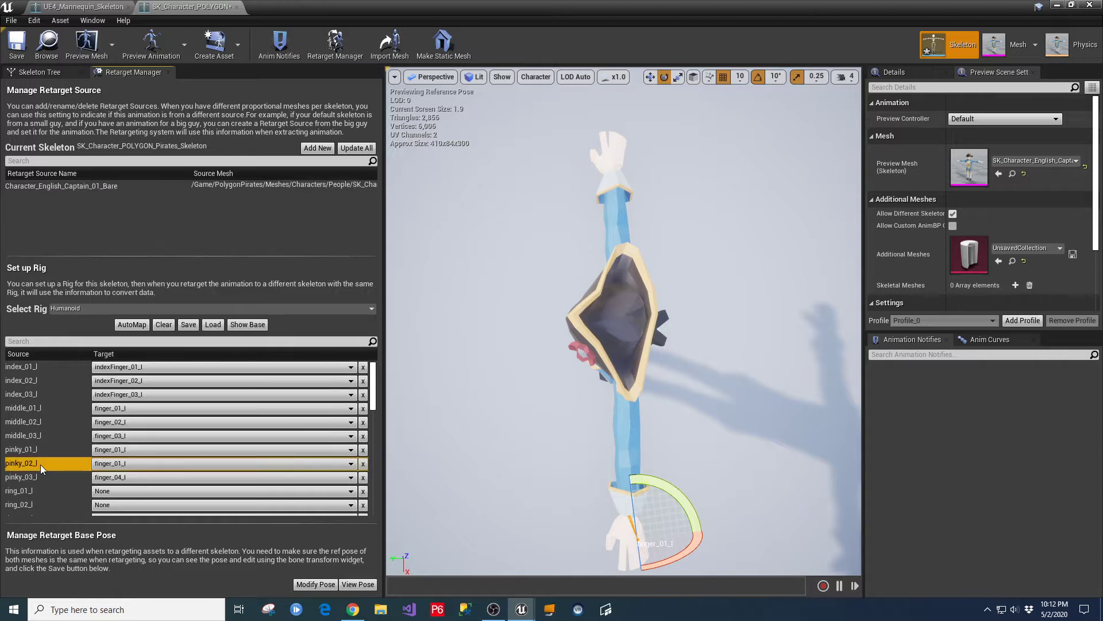
click(122, 463)
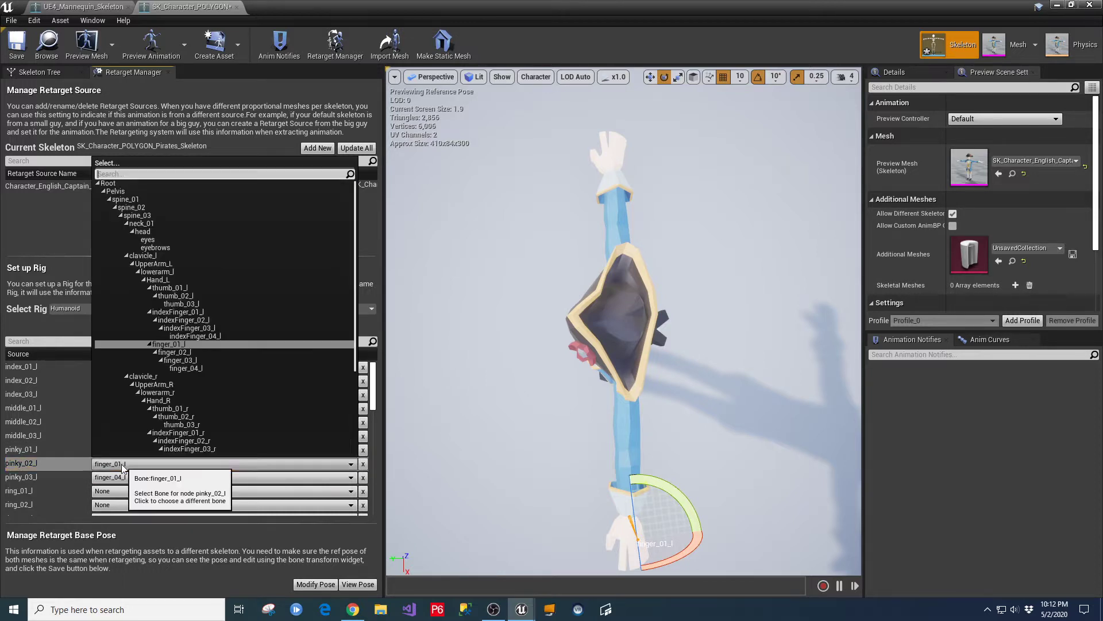
click(191, 356)
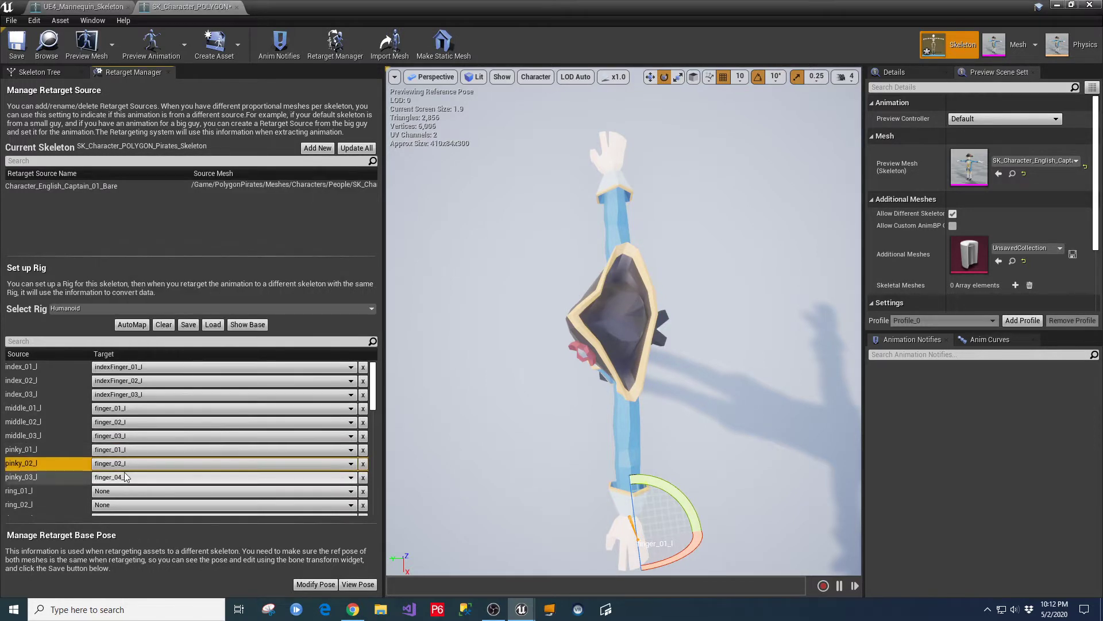
Try finger_03_l as the target bone for the pinky_03_l node, and set the target back to finger_04_l.
click(124, 478)
click(191, 375)
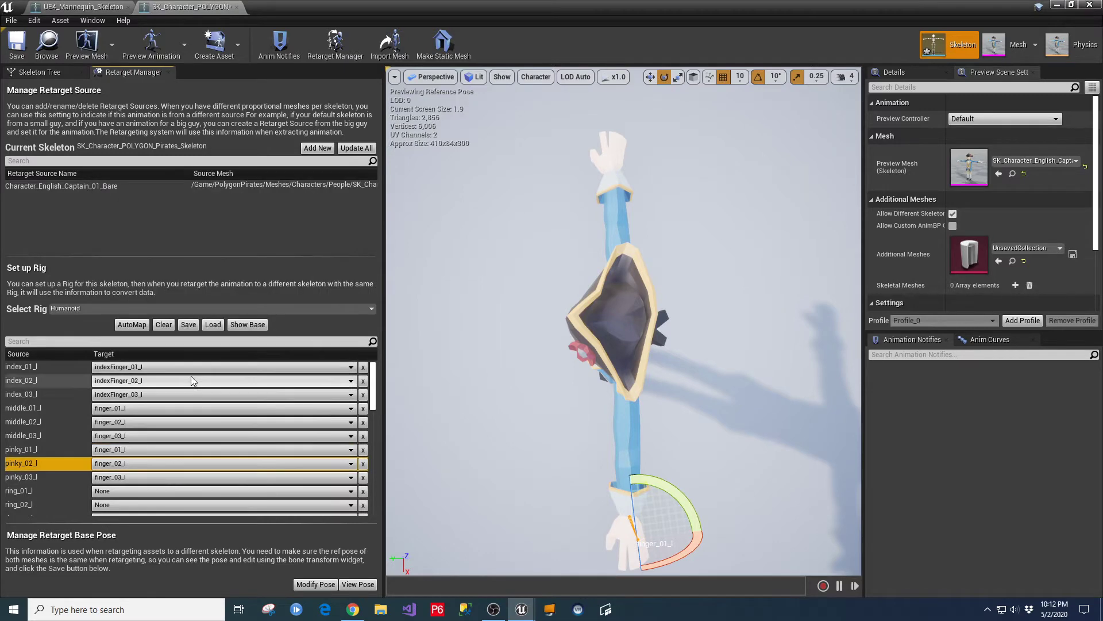
click(144, 477)
click(199, 382)
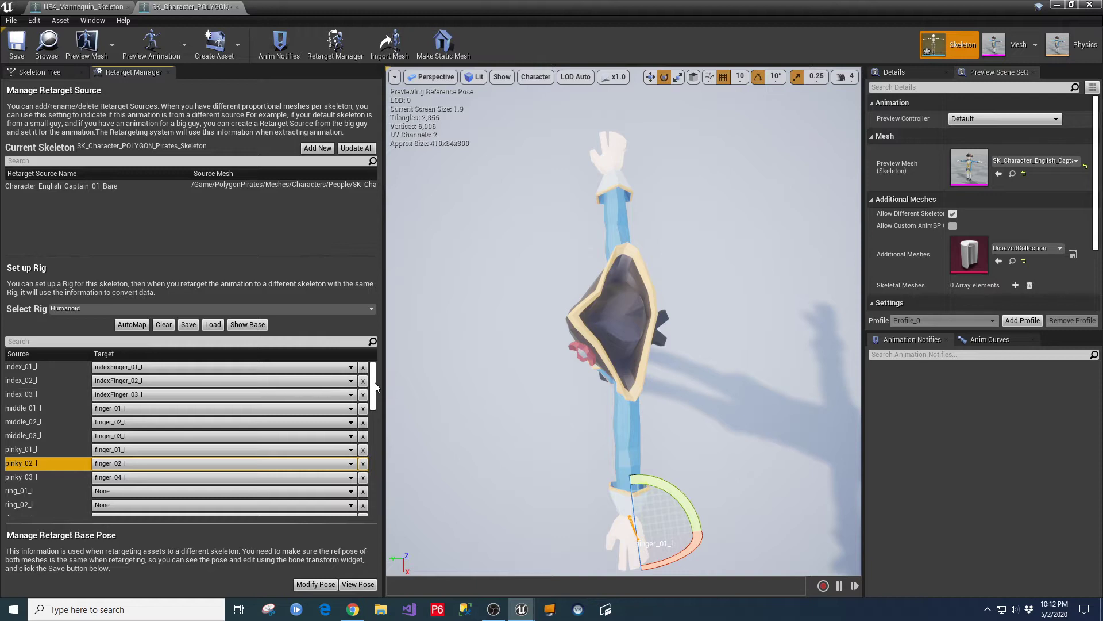
Change the target bone of the pinky_03_l node to finger_03_l in the Humanoid rig mapping.
scroll(371, 397, down, 3)
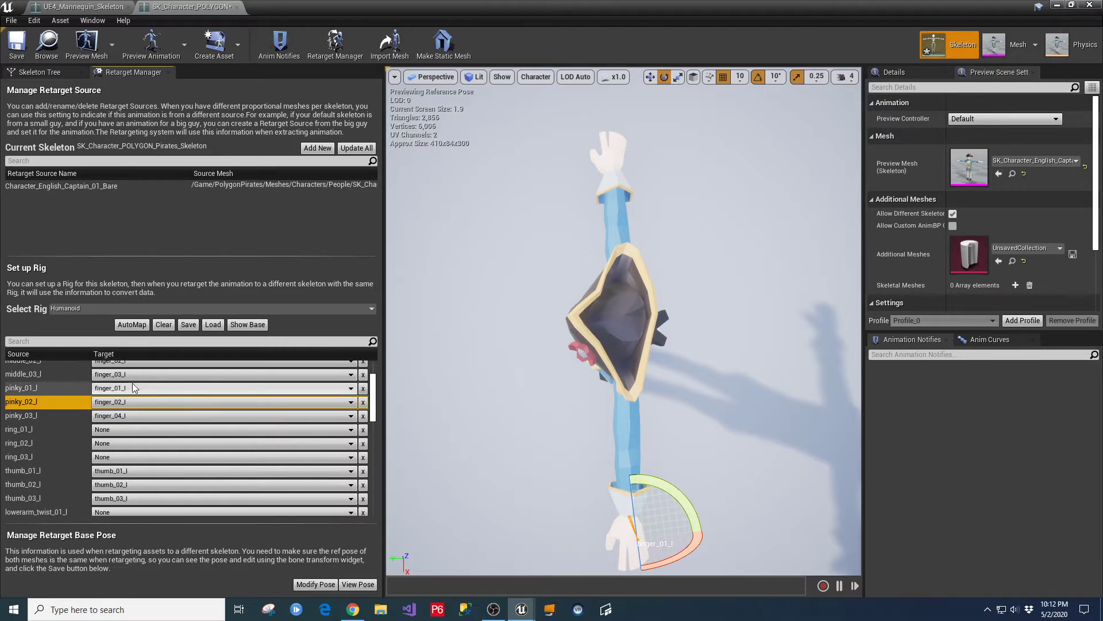
click(184, 416)
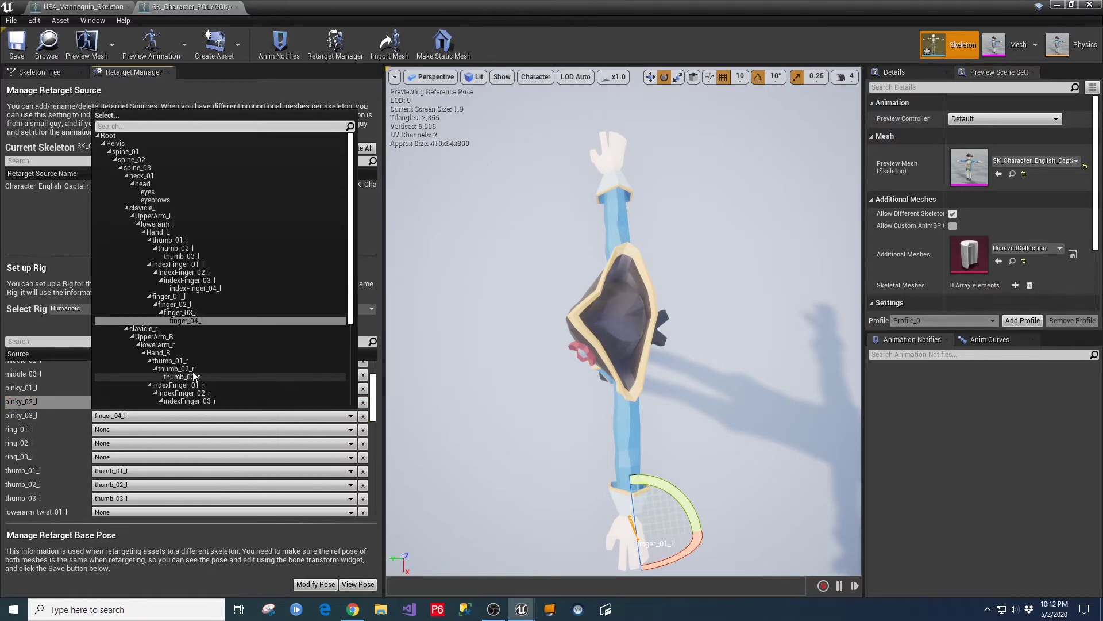
click(189, 312)
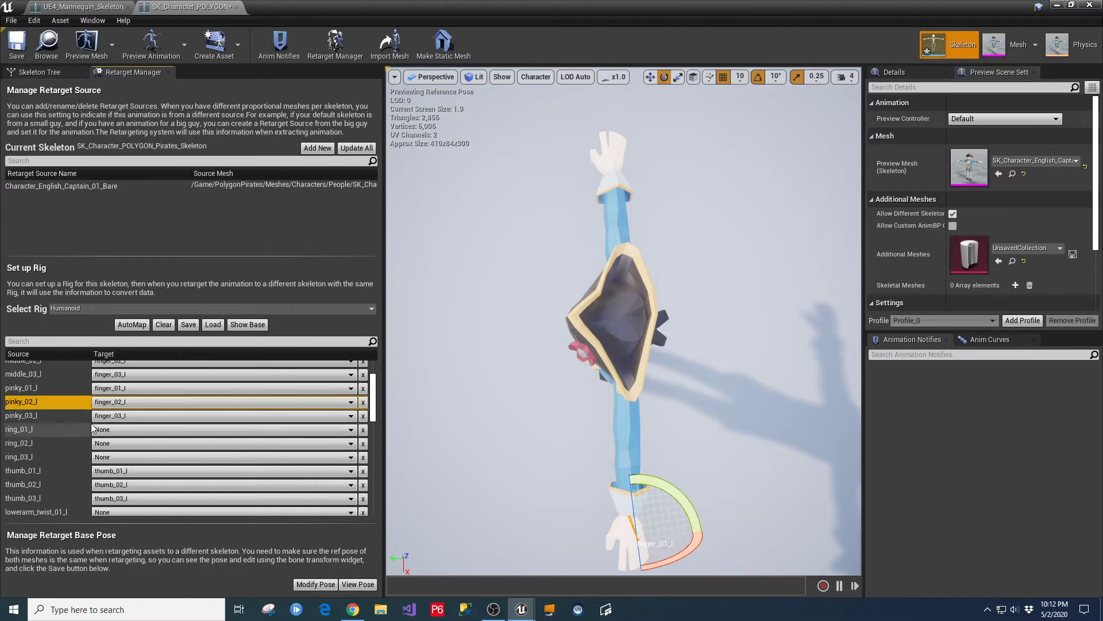
click(60, 416)
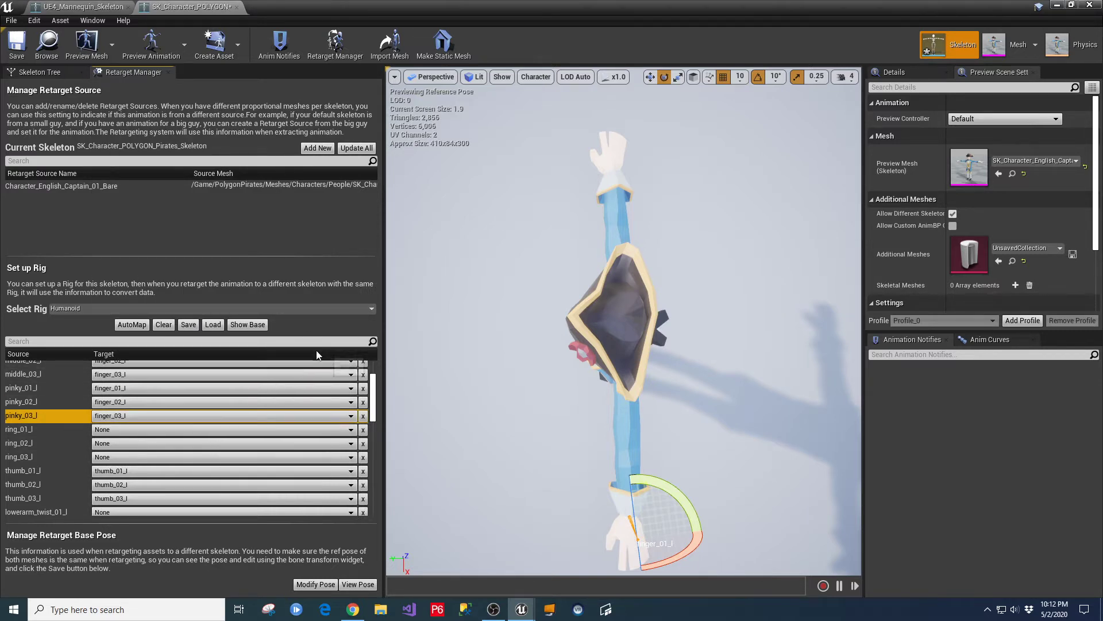
click(26, 391)
click(28, 402)
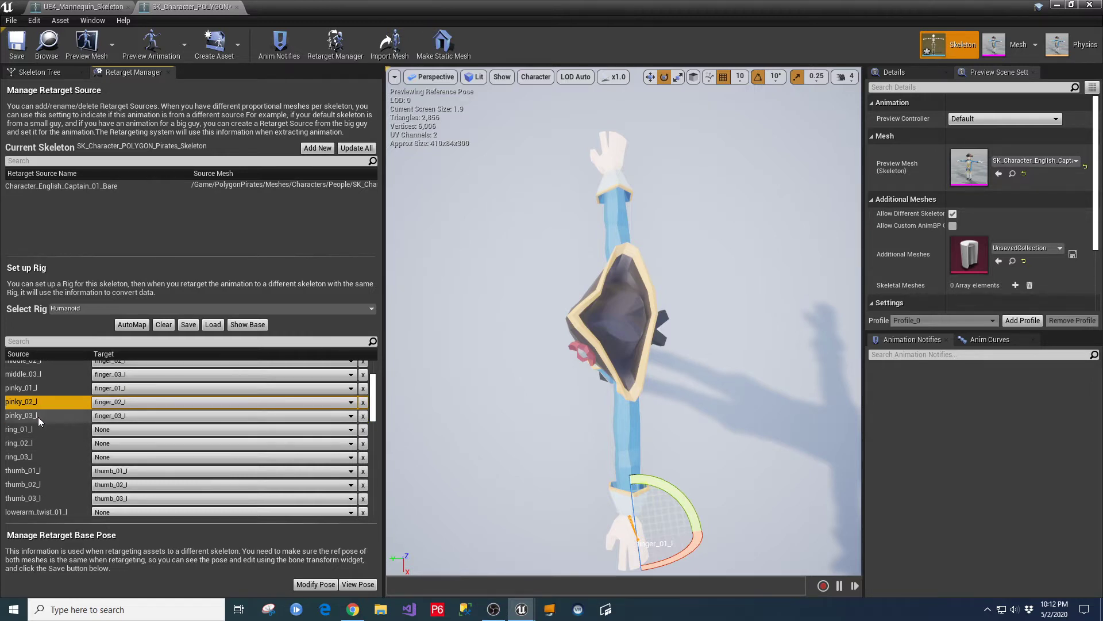
Map the ring_01_l, ring_02_l and ring_03_l nodes to the finger_01_l, finger_02_l and finger_03_l bones respectively.
click(38, 416)
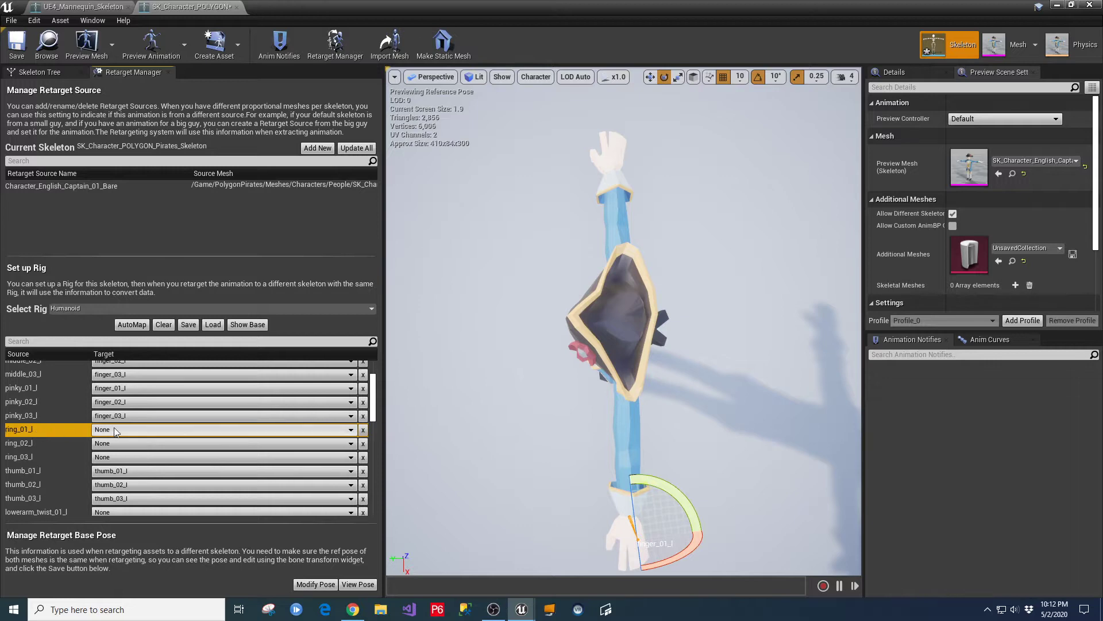
click(144, 430)
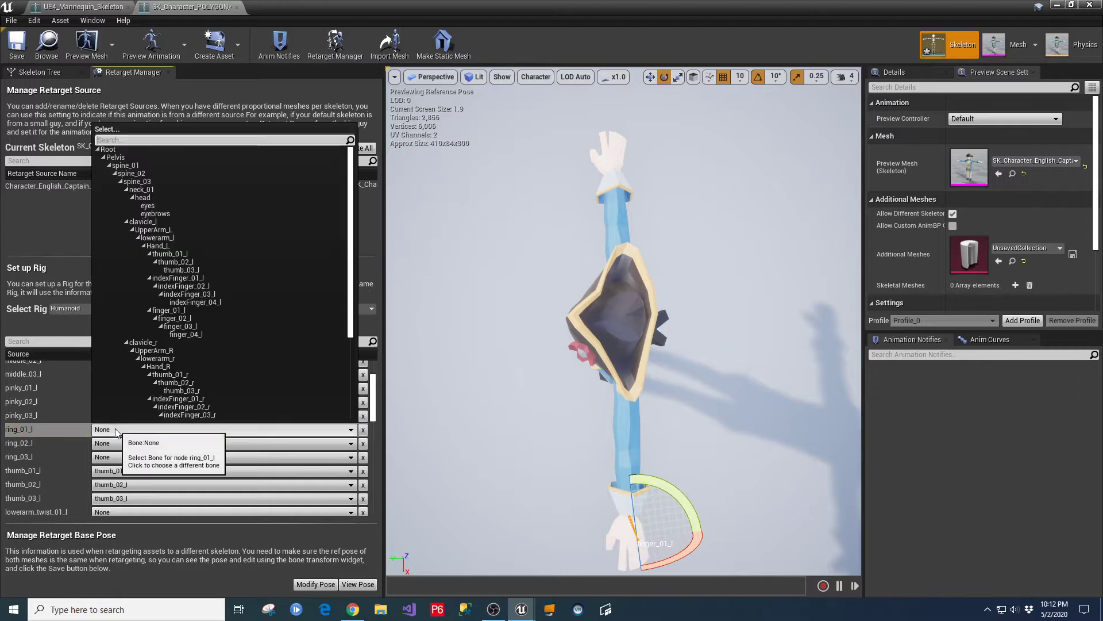
click(168, 311)
click(75, 446)
click(144, 443)
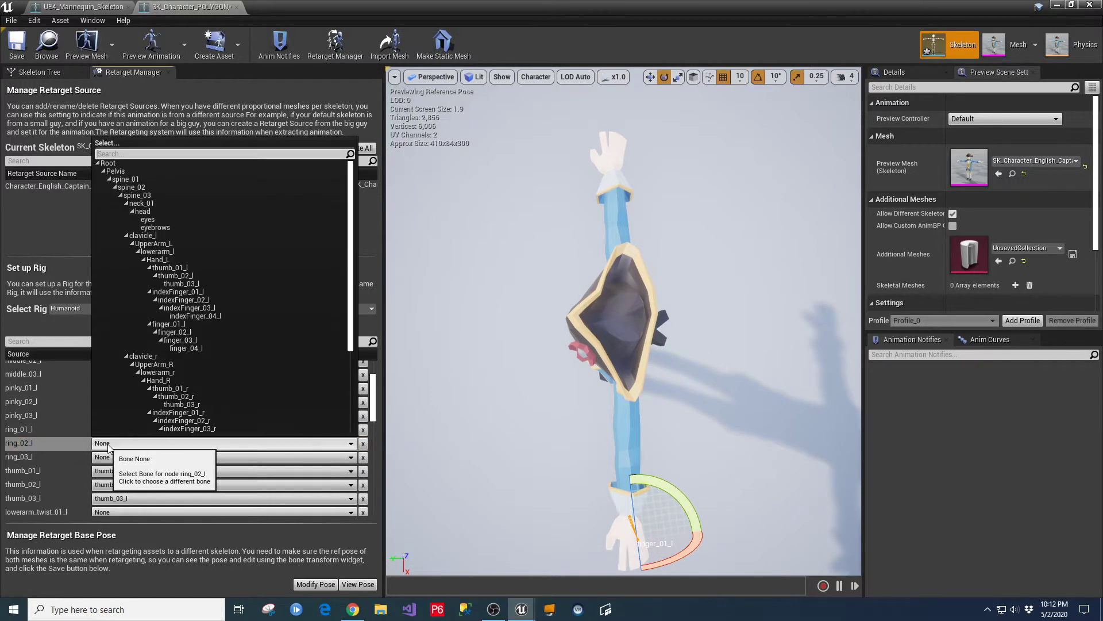
click(185, 338)
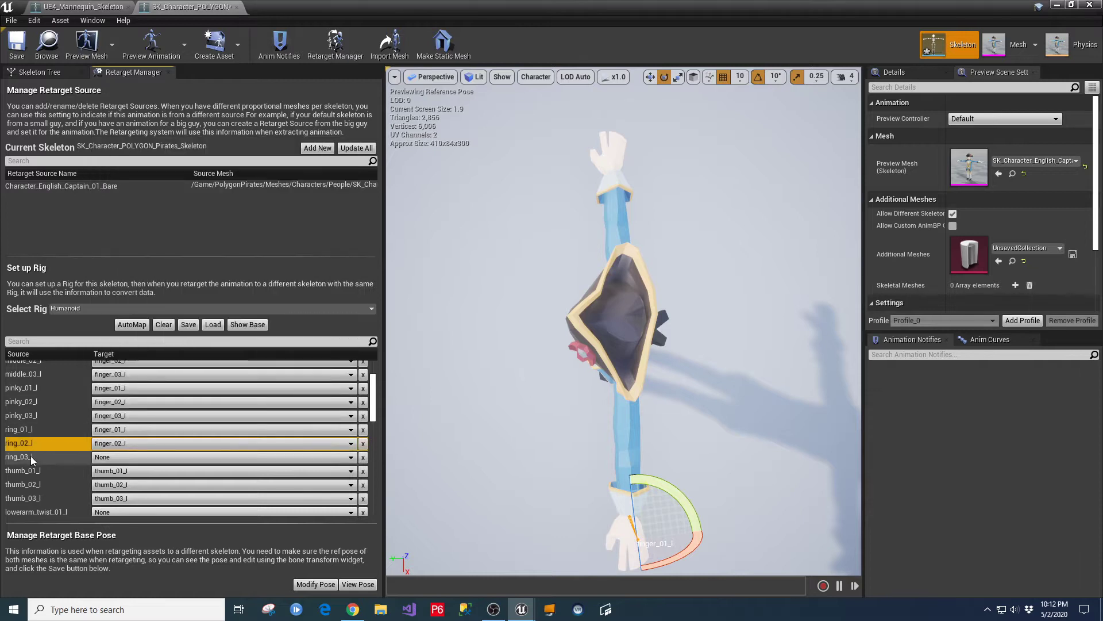
click(32, 458)
click(122, 456)
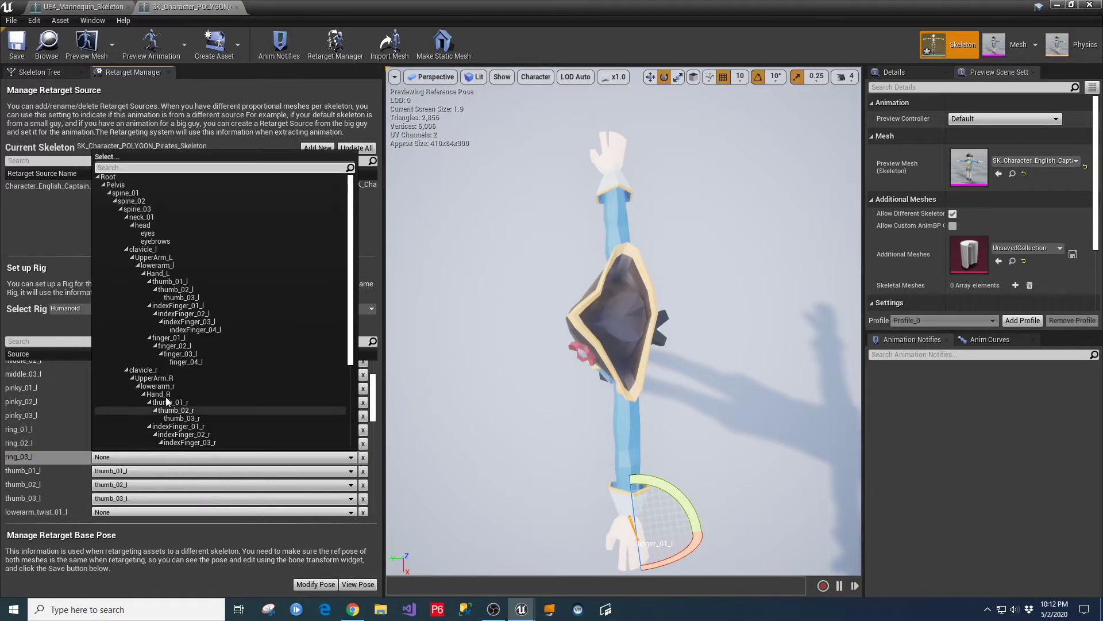
click(185, 357)
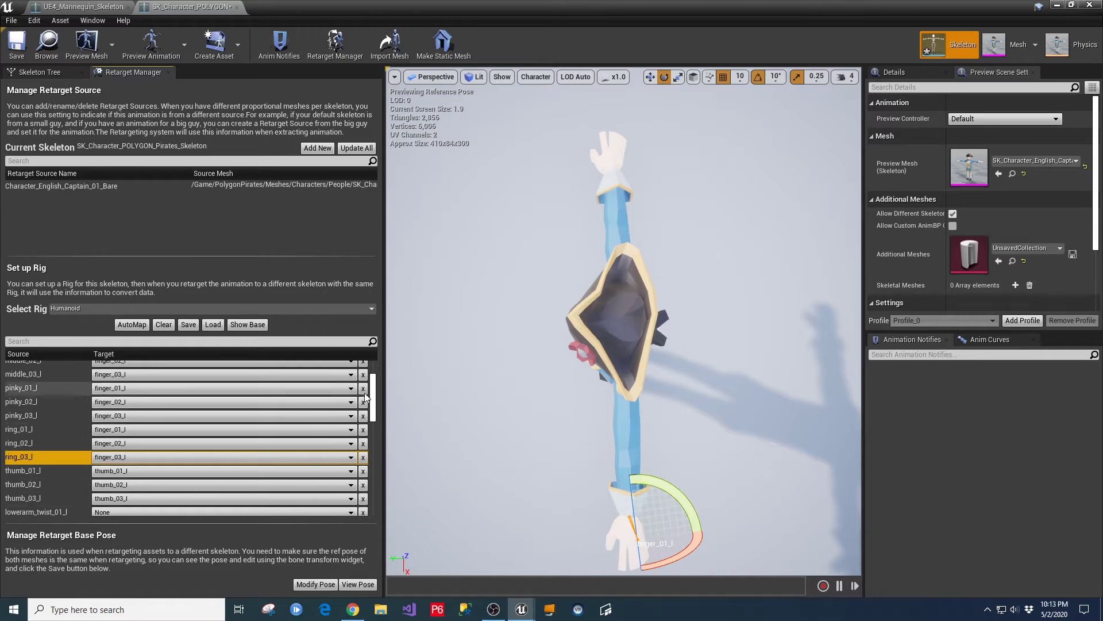
For the other hand, map the pinky_01_r node to finger_01_r and the pinky_02_r node to finger_02_r.
drag(374, 389, 381, 426)
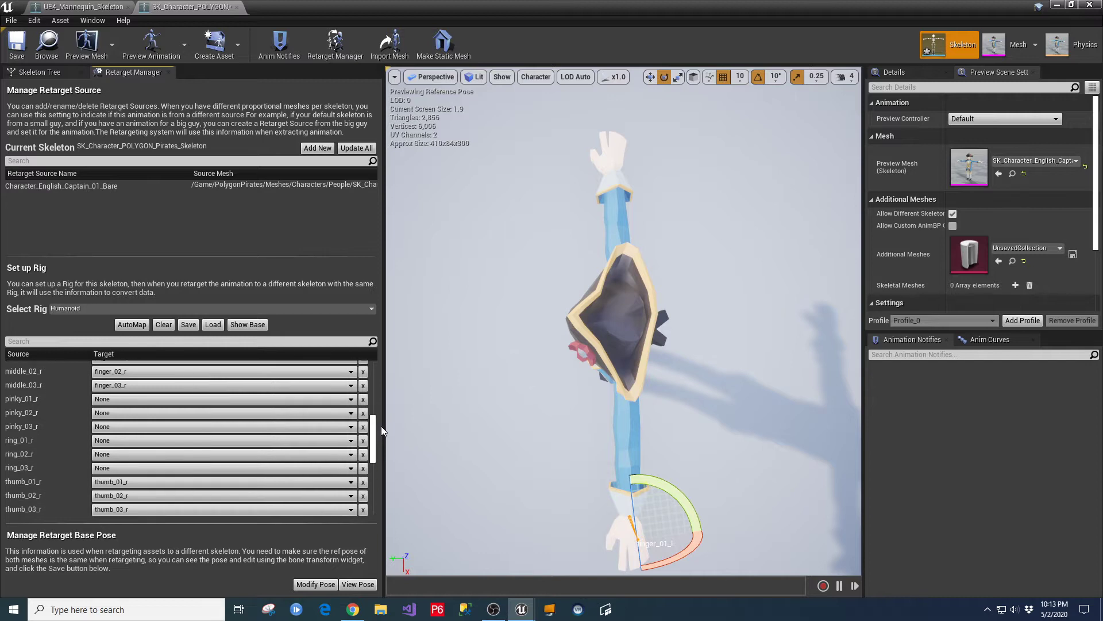
click(148, 400)
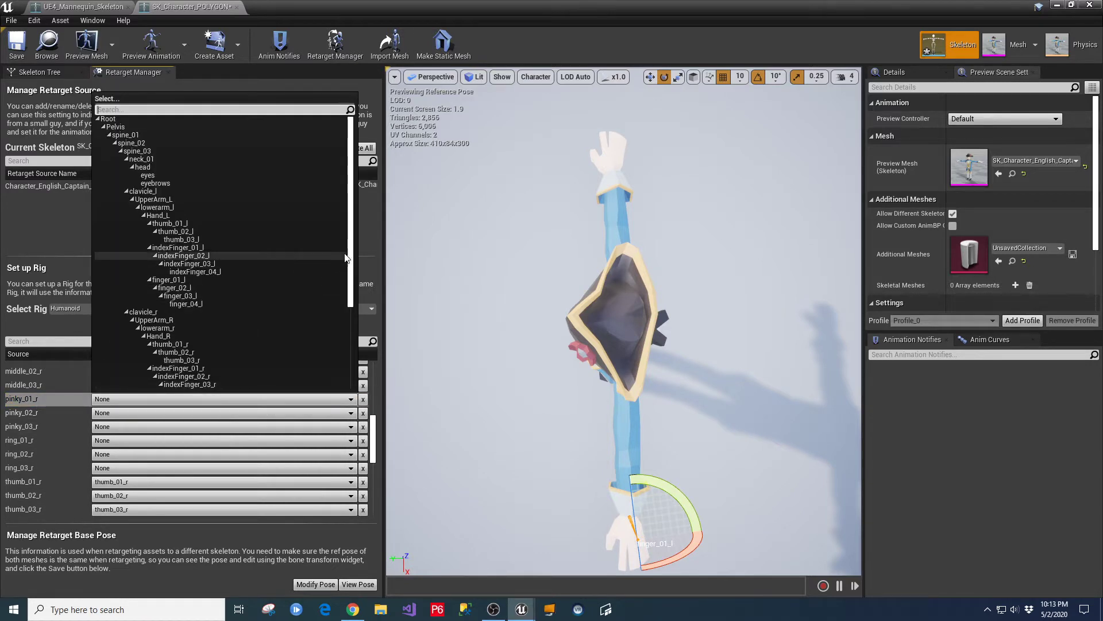
drag(350, 258, 352, 373)
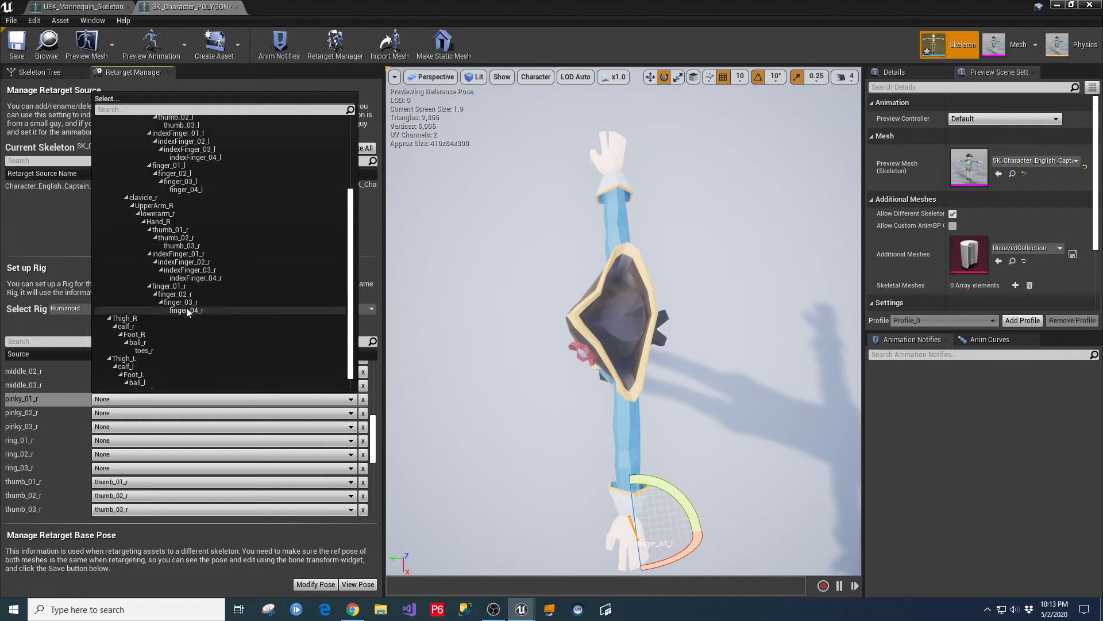
click(174, 283)
click(36, 410)
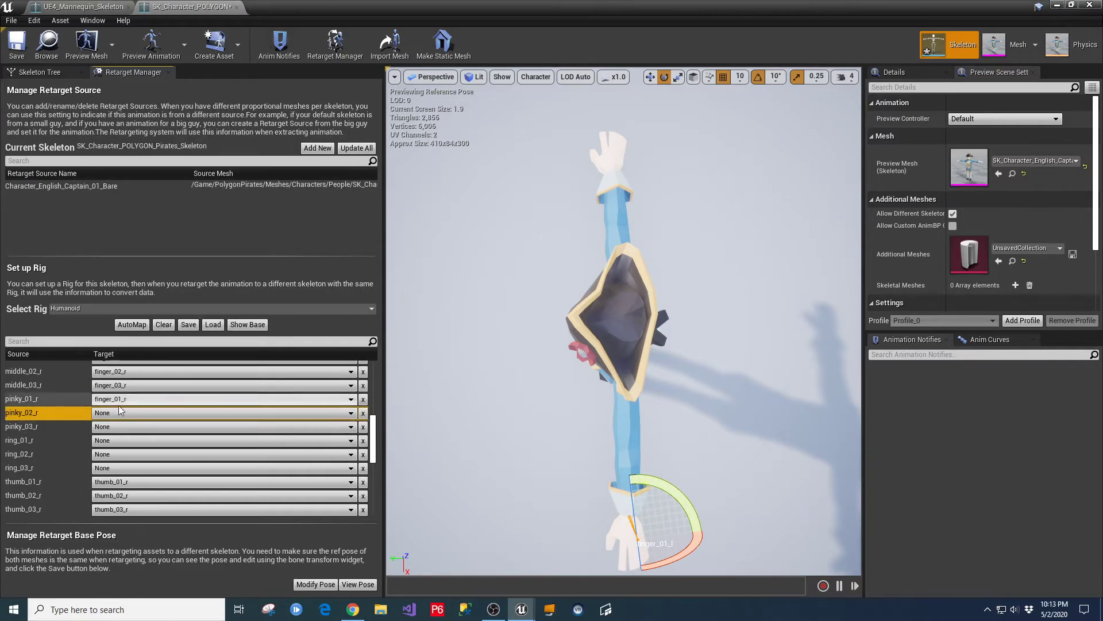
click(125, 411)
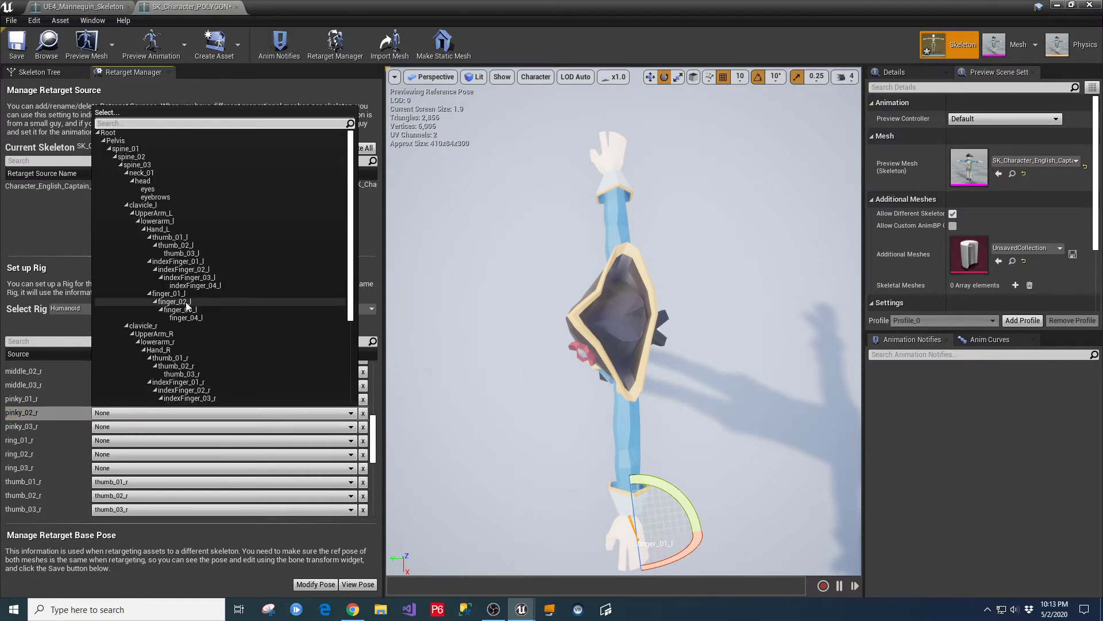
scroll(187, 310, down, 5)
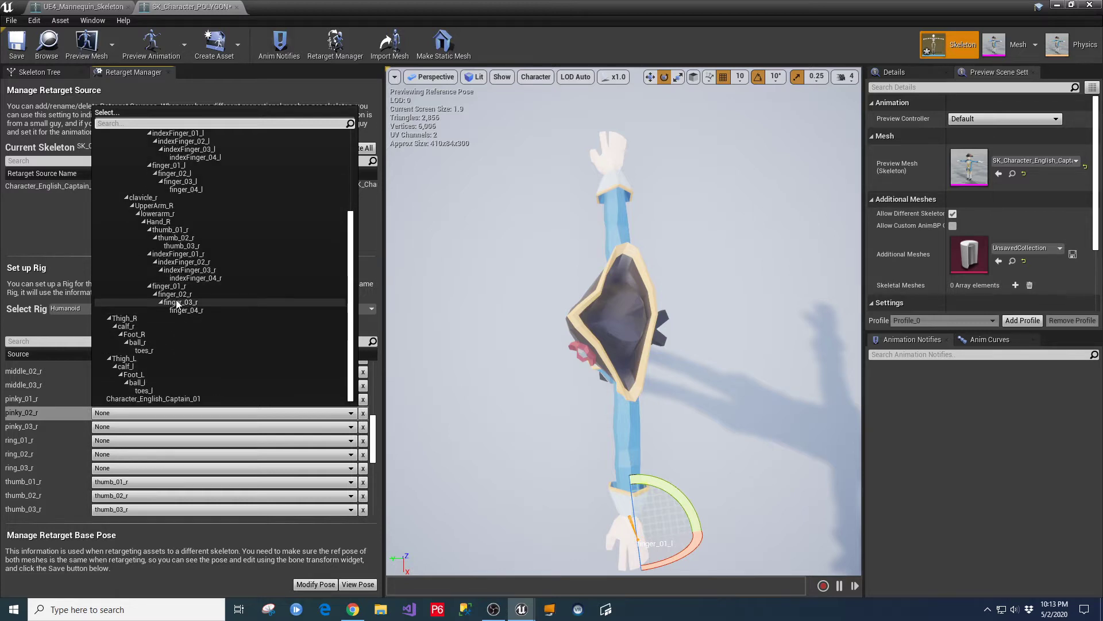
click(178, 295)
Assign the finger_02_r bone to the pinky_03_r node in the rig mapping.
click(49, 428)
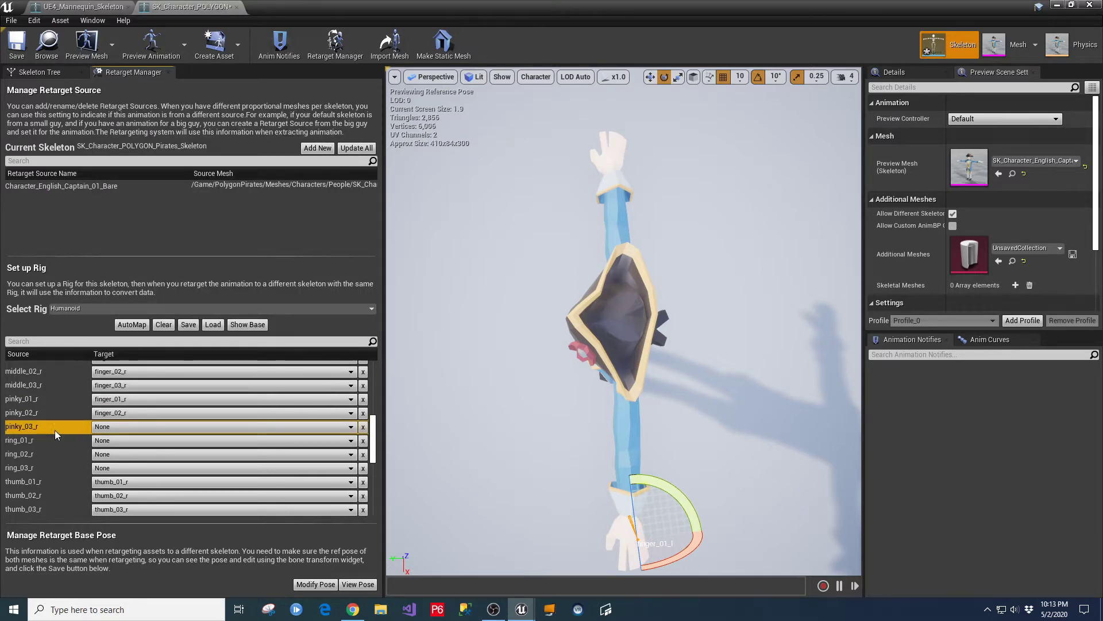
click(101, 426)
scroll(173, 338, down, 5)
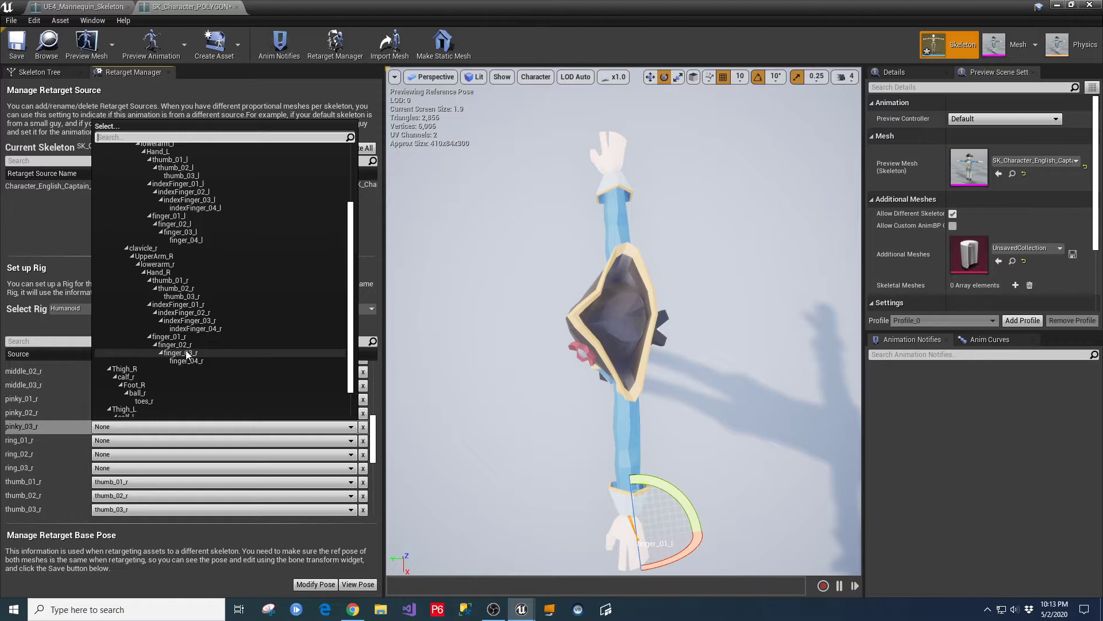
click(178, 344)
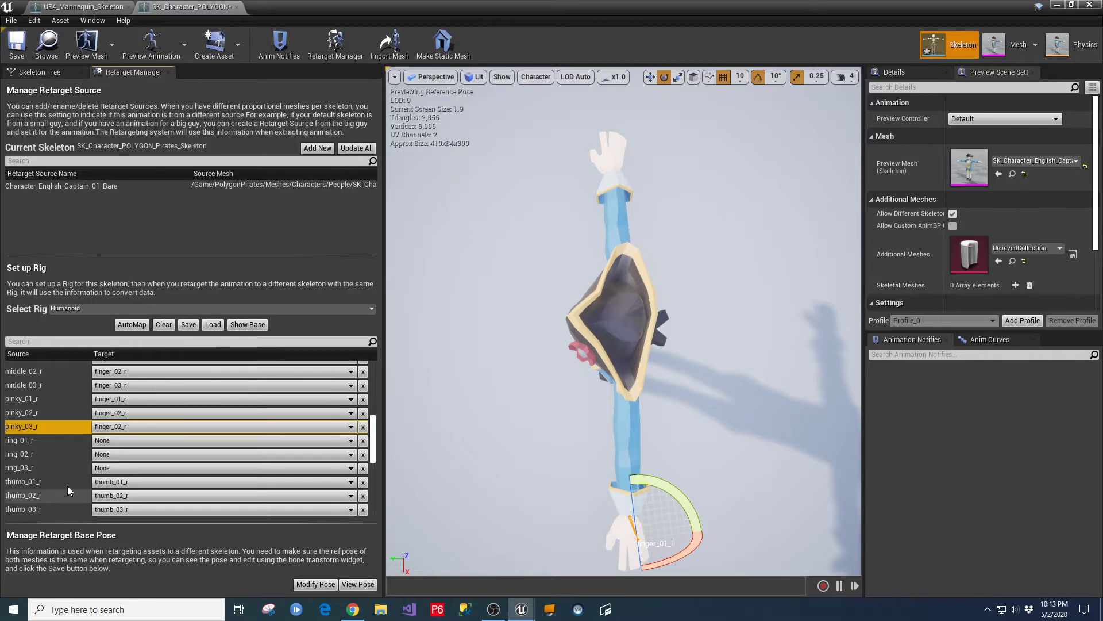
Map the ring_01_r node to the finger_01_r bone and the ring_02_r node to finger_02_r.
click(38, 444)
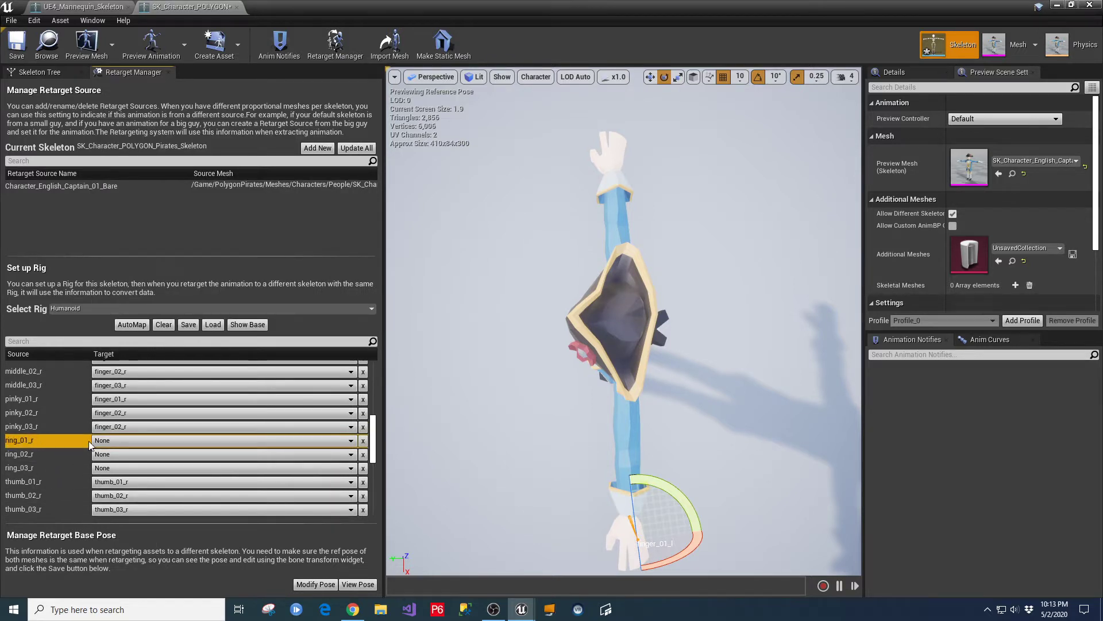
click(123, 441)
scroll(184, 350, down, 5)
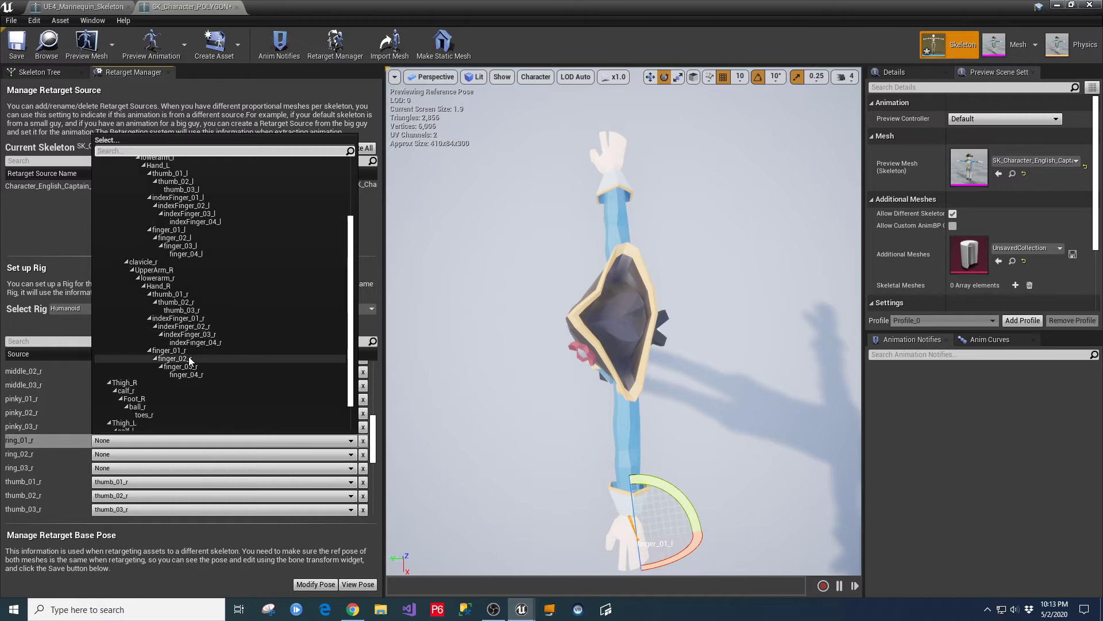
click(181, 354)
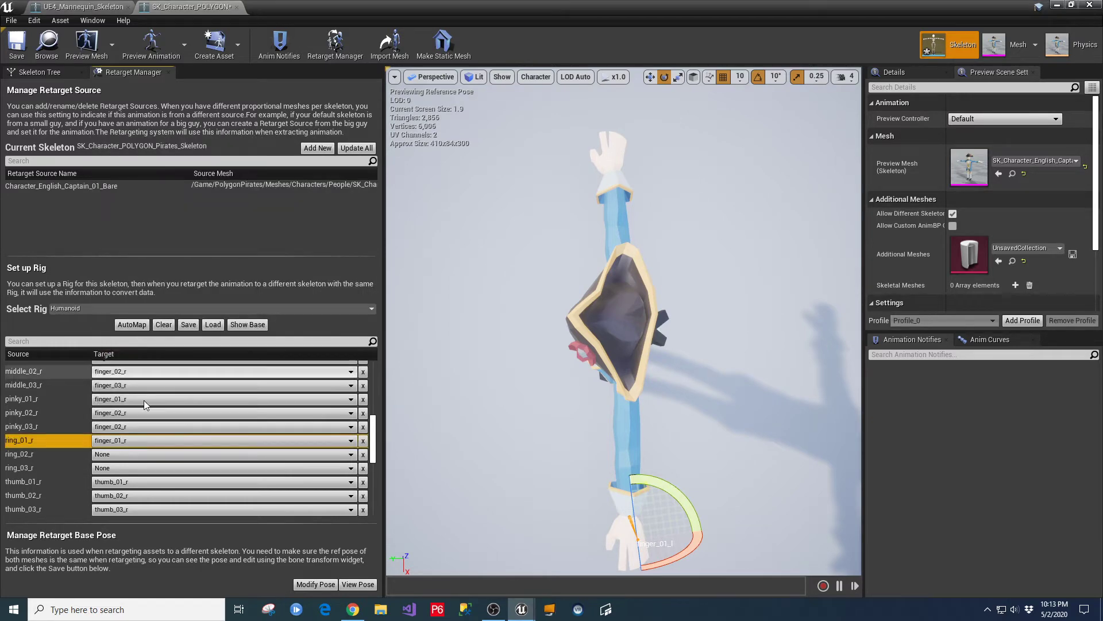
click(102, 455)
click(53, 459)
click(106, 454)
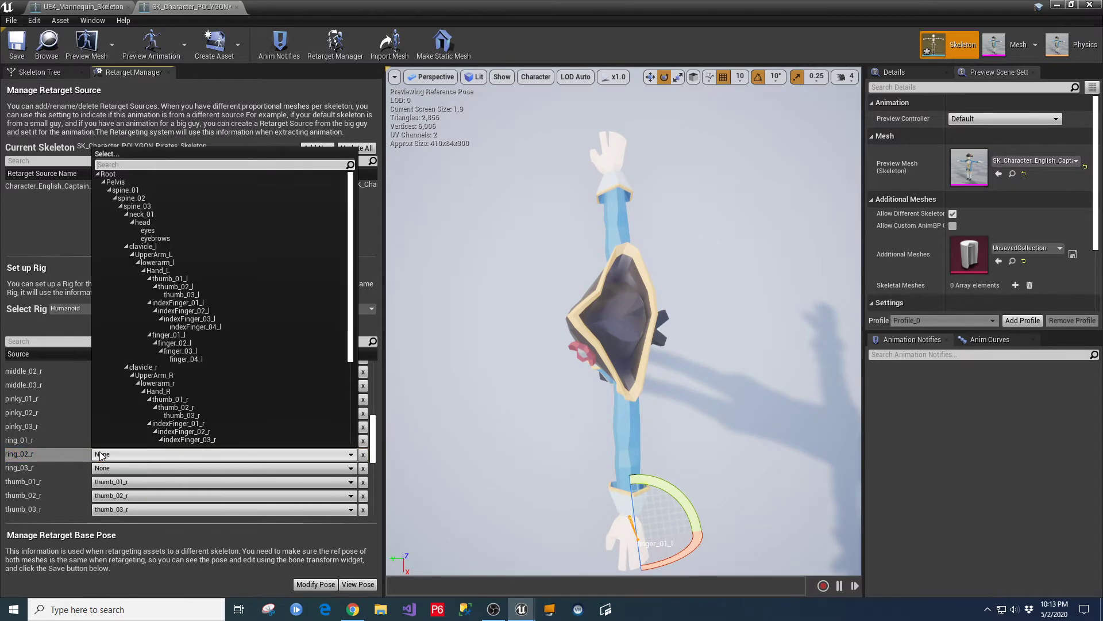
scroll(237, 347, down, 1)
scroll(236, 349, down, 4)
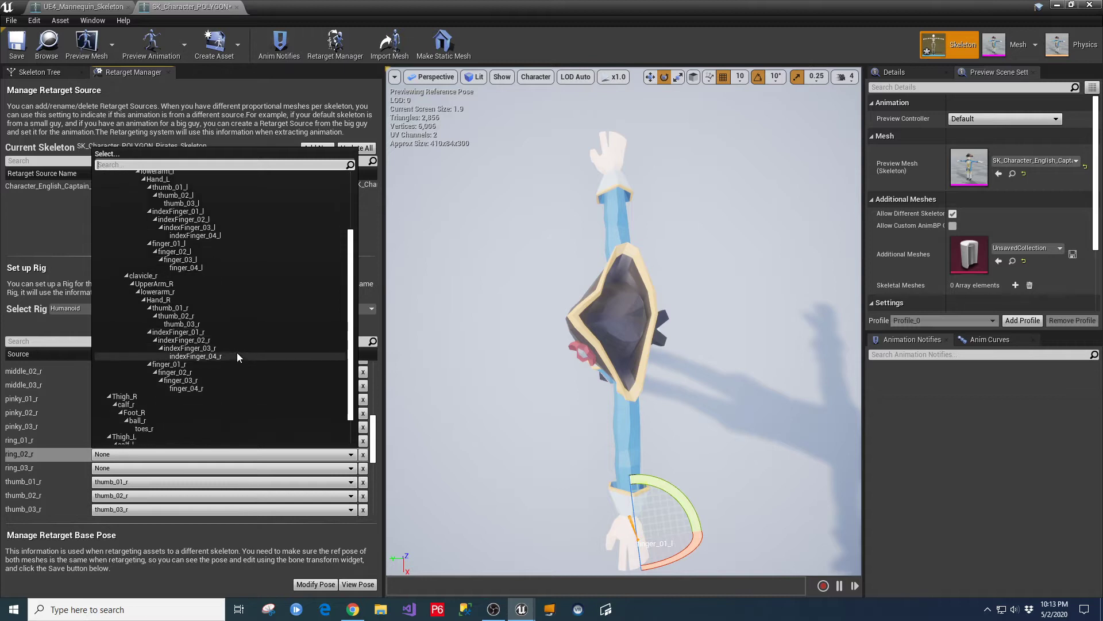
click(184, 370)
Assign the finger_03_r bone to the ring_03_r node in the rig mapping.
click(82, 467)
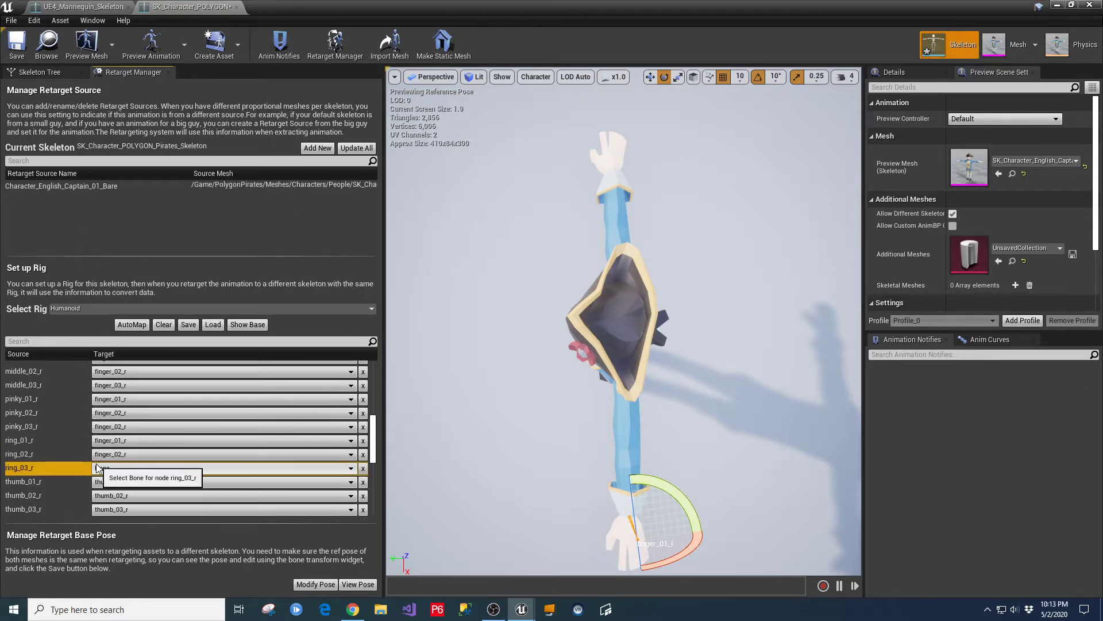
click(109, 468)
scroll(196, 367, down, 5)
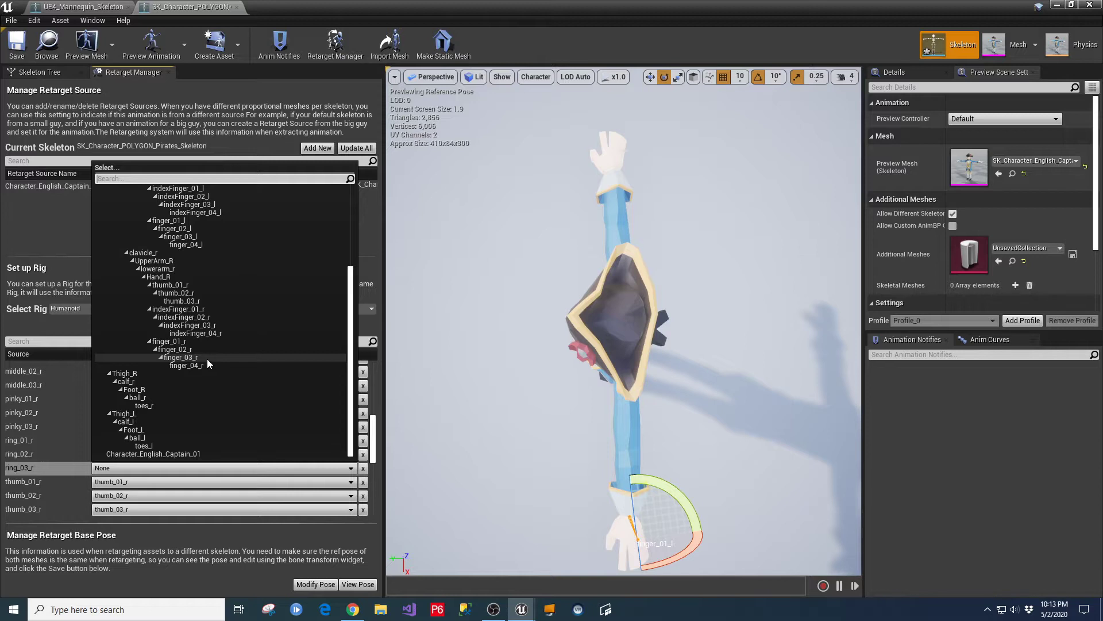
click(207, 359)
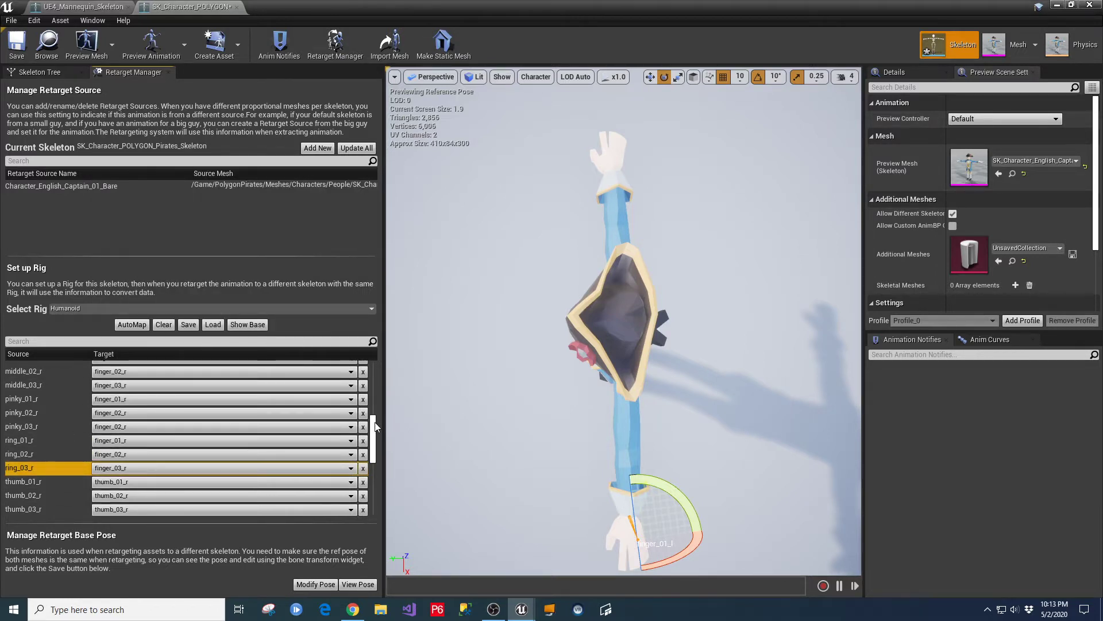
Review the remaining rig nodes, from the twist and IK bones through Custom_5, and return to the finger mappings.
drag(375, 423, 364, 453)
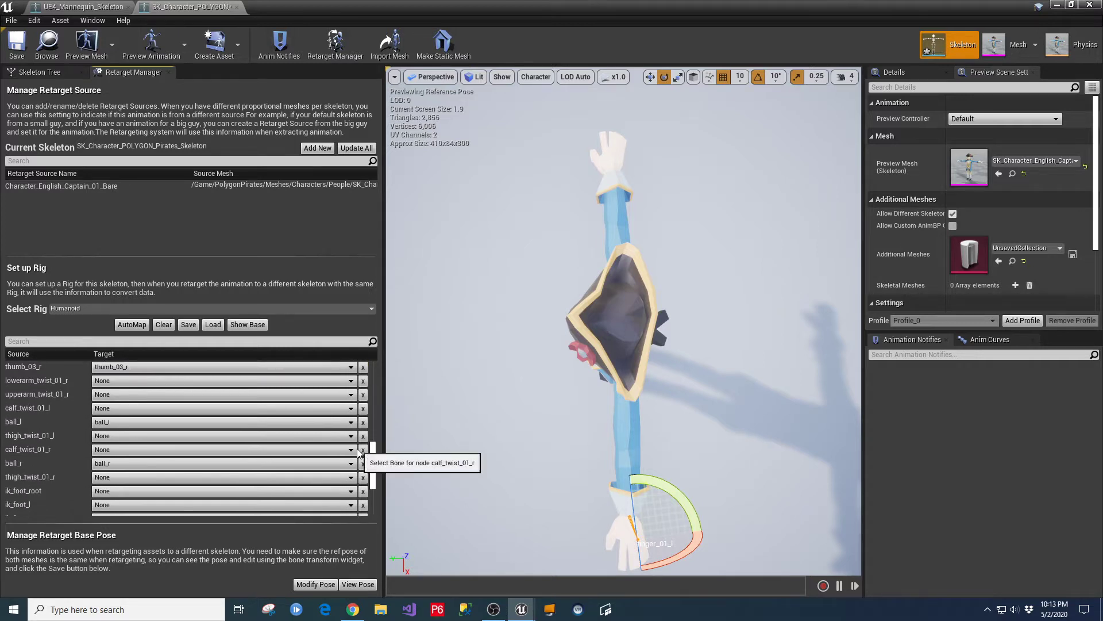
scroll(353, 454, down, 1)
scroll(353, 454, down, 5)
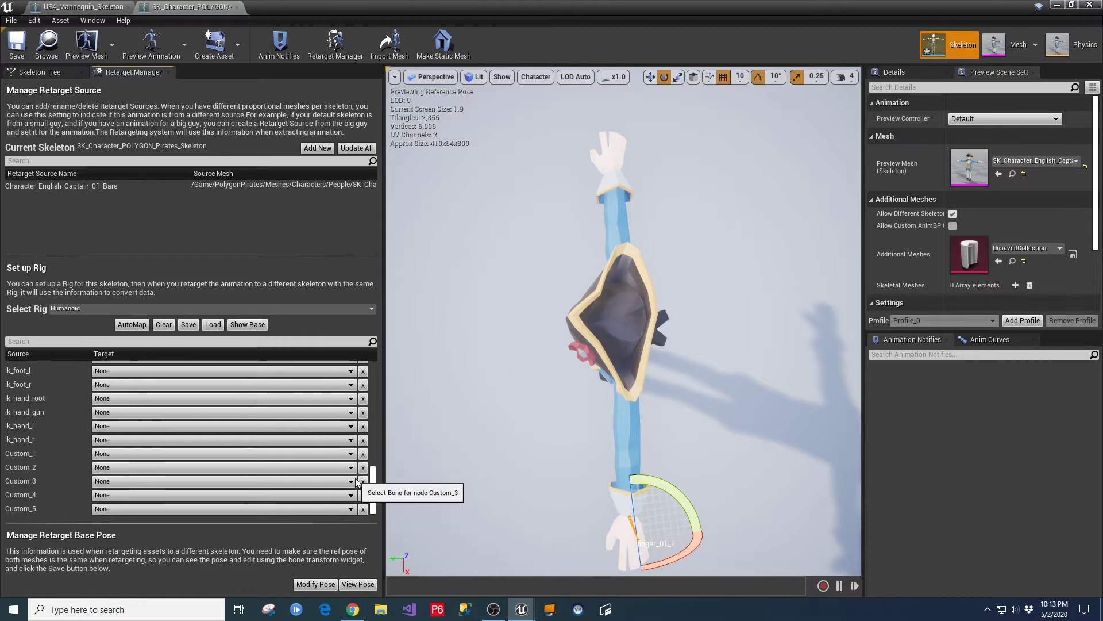
drag(373, 488, 371, 370)
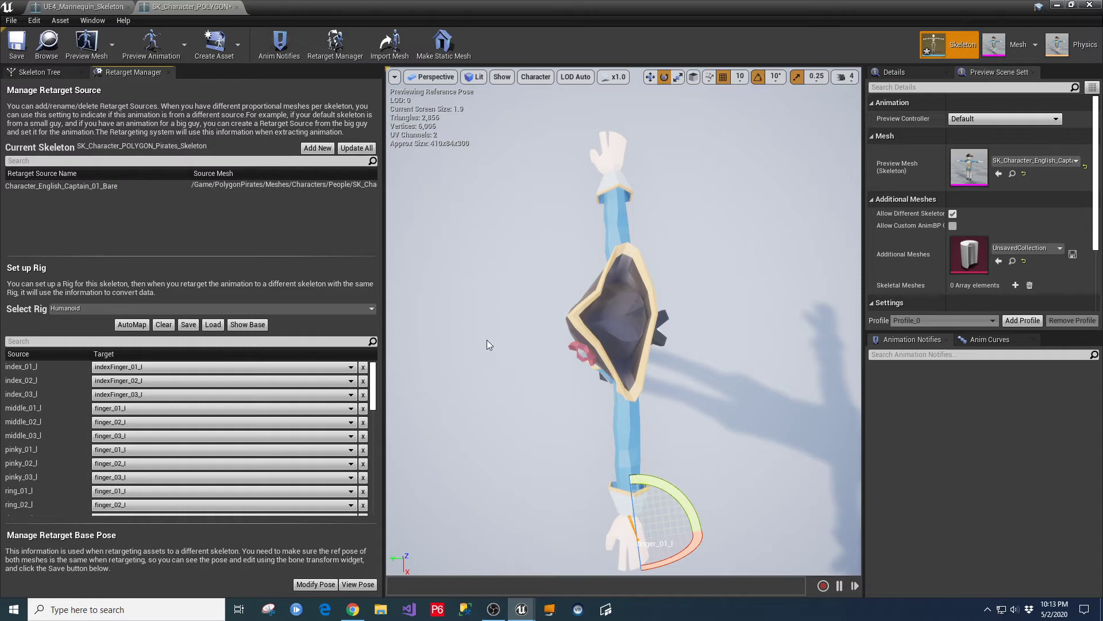
Show the retargeting options in the skeleton tree and recursively set translation retargeting to Skeleton from spine_01 down.
drag(477, 356, 483, 433)
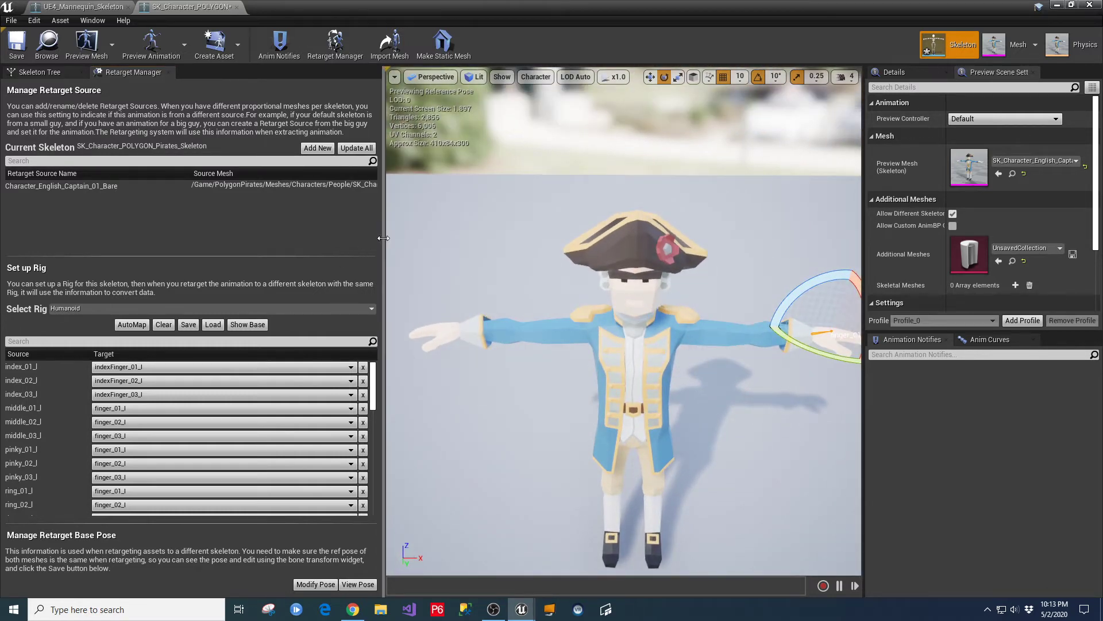
drag(383, 238, 301, 253)
scroll(414, 292, down, 3)
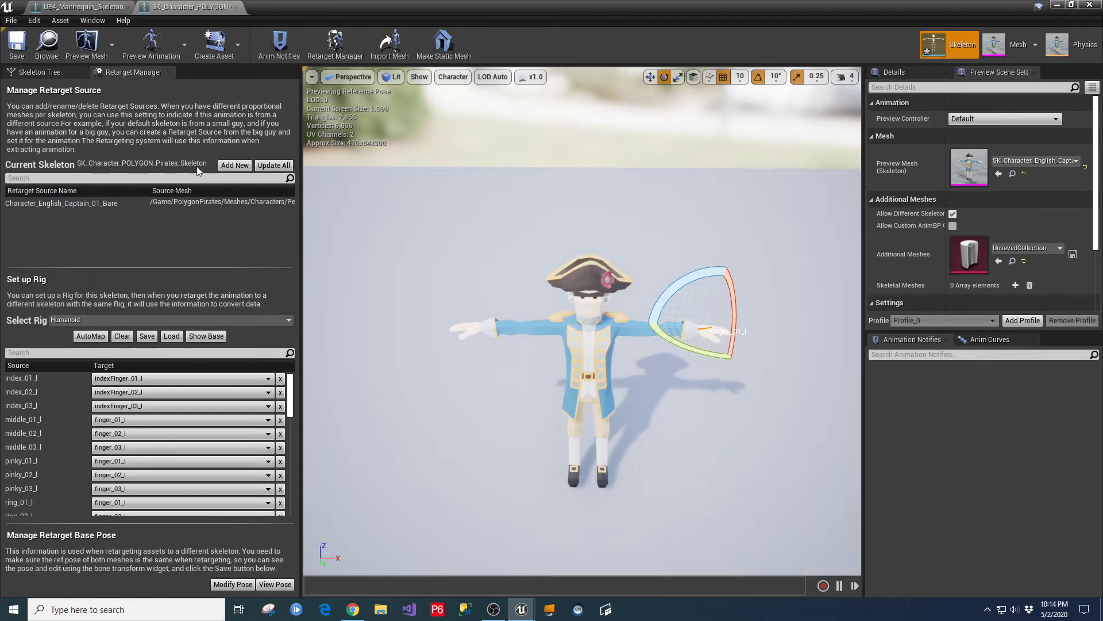
click(53, 74)
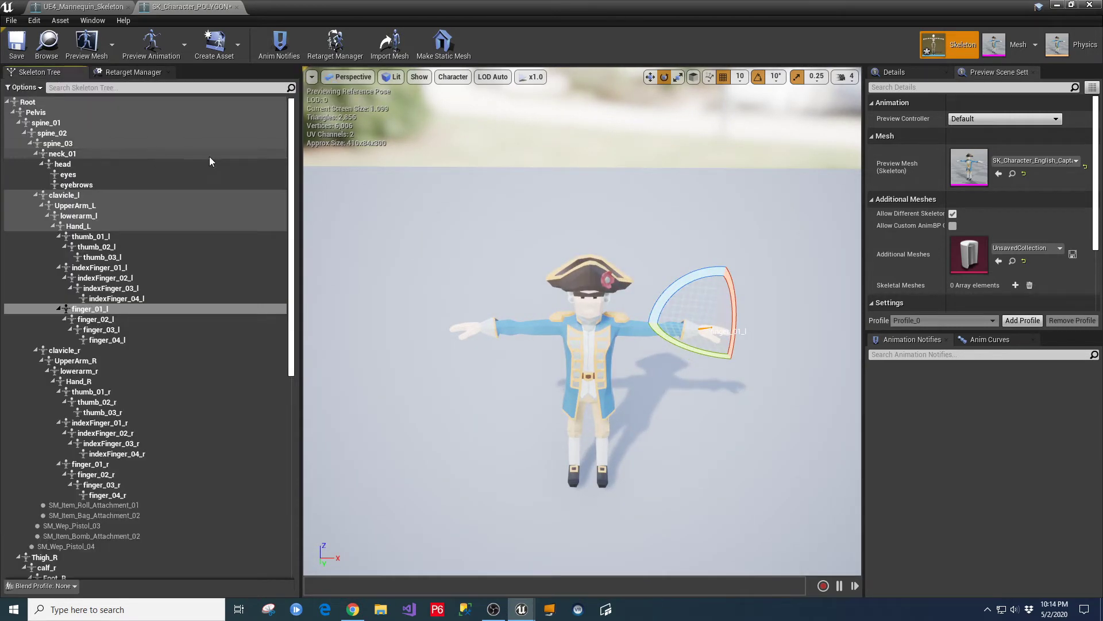
click(39, 88)
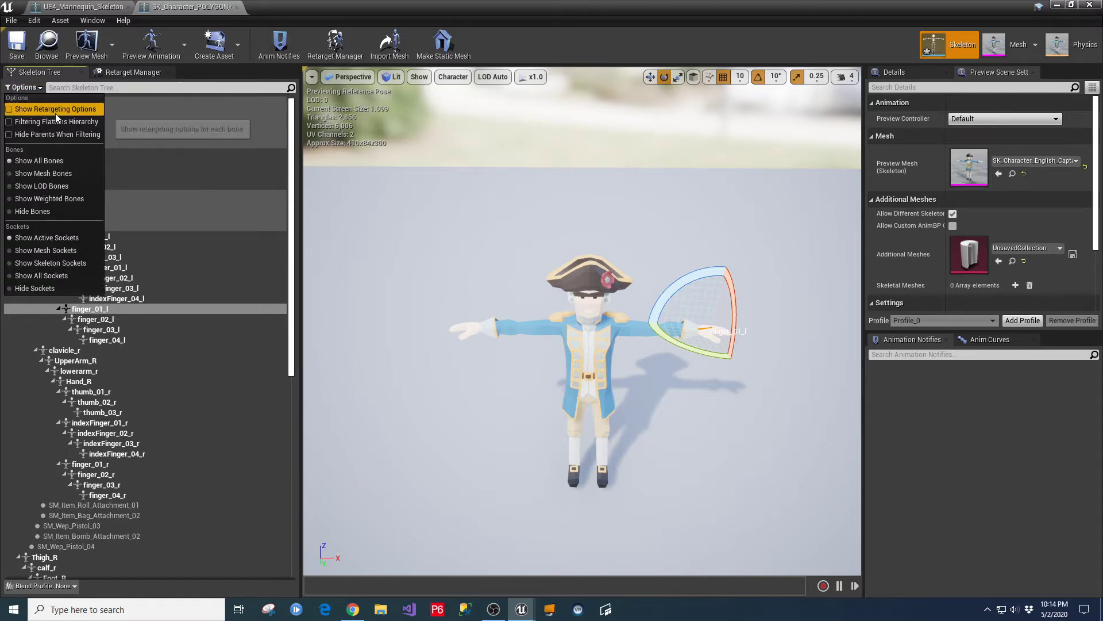
click(54, 109)
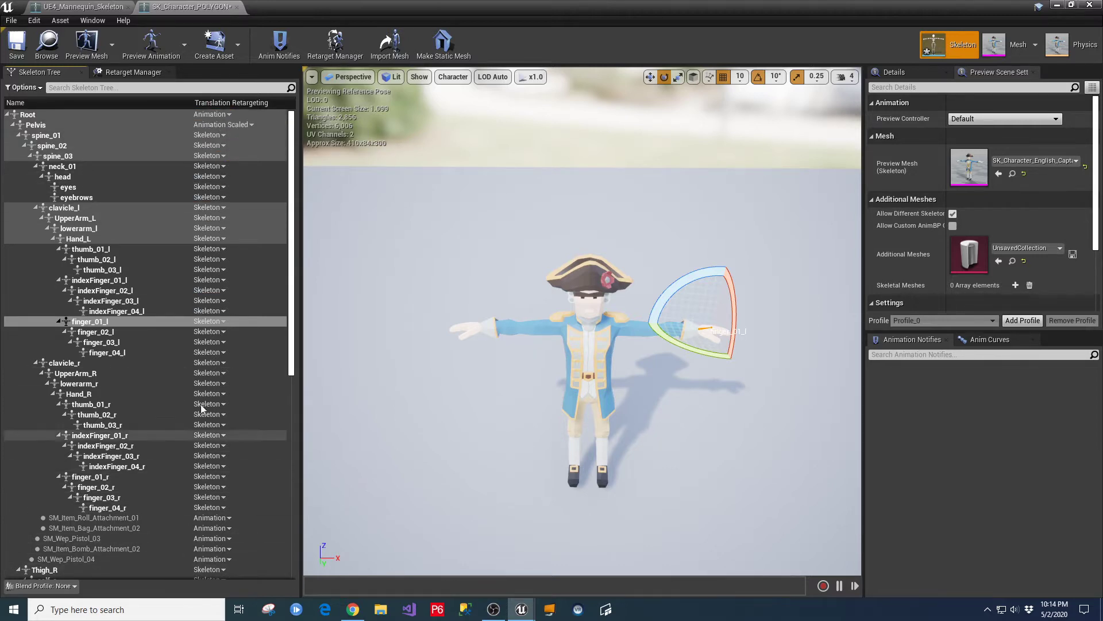
right_click(204, 139)
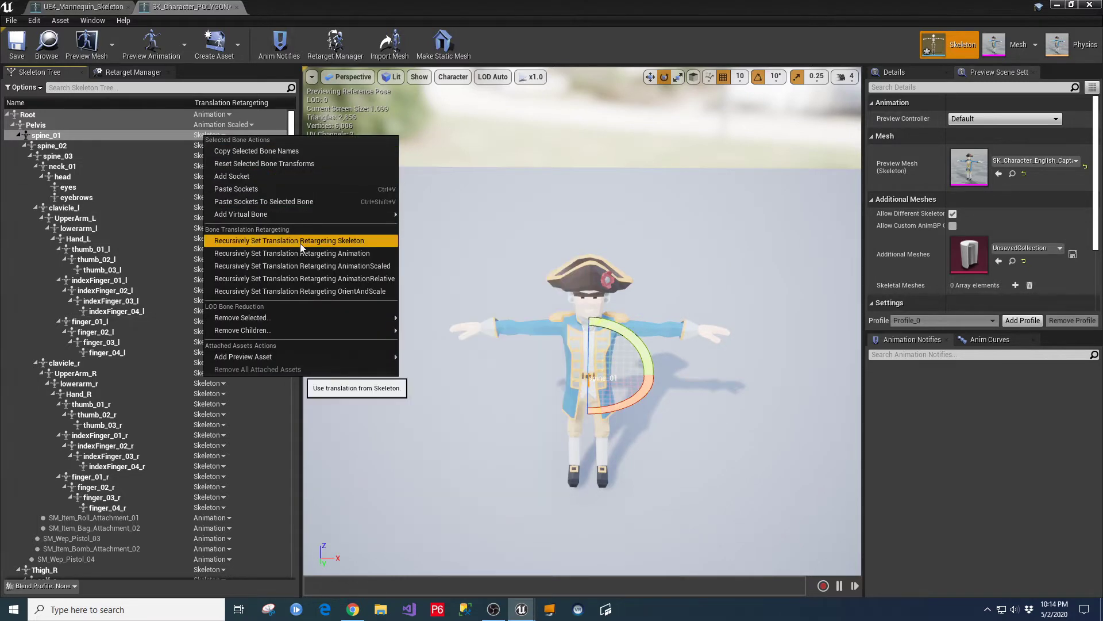
click(300, 243)
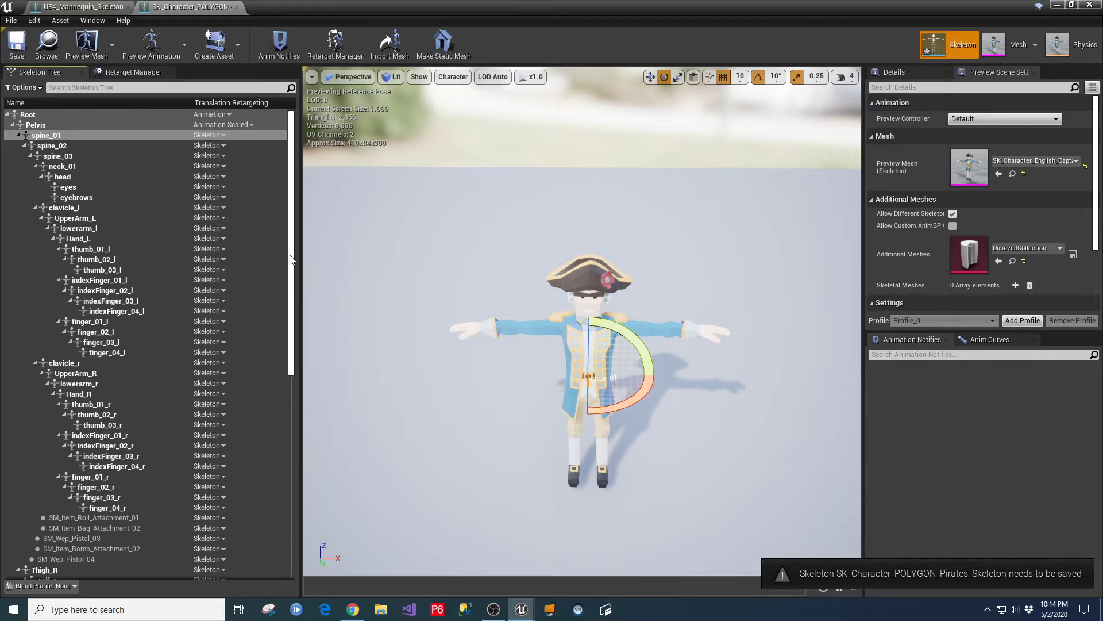
Set the translation retargeting of SM_Item_Roll_Attachment_01, SM_Item_Bag_Attachment_02 and SM_Wep_Pistol_03 back to Animation.
drag(291, 259, 316, 477)
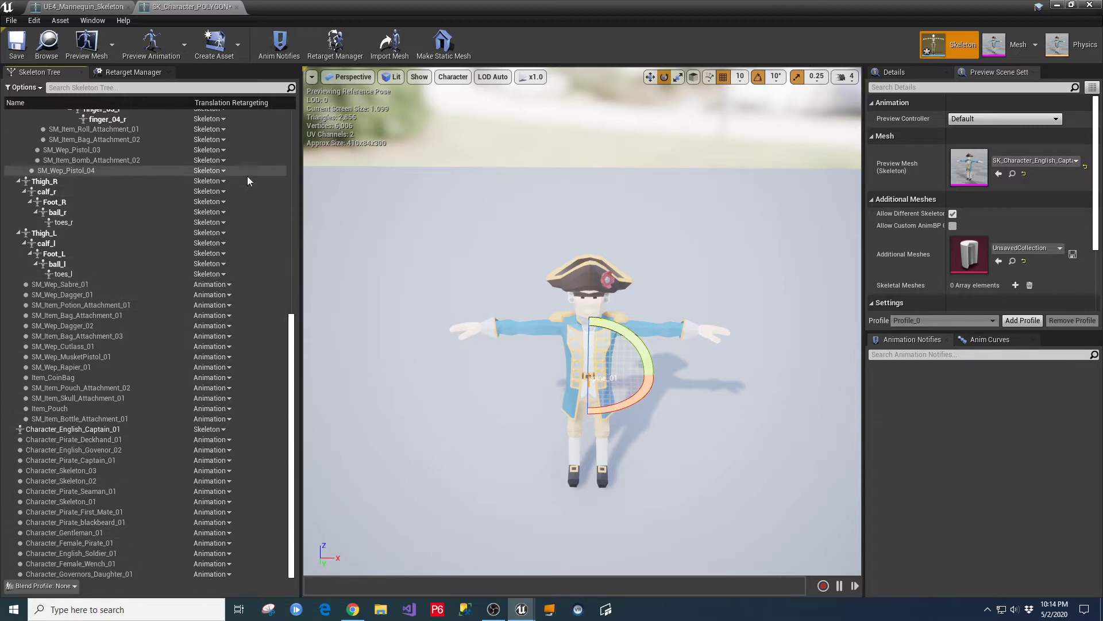
click(217, 130)
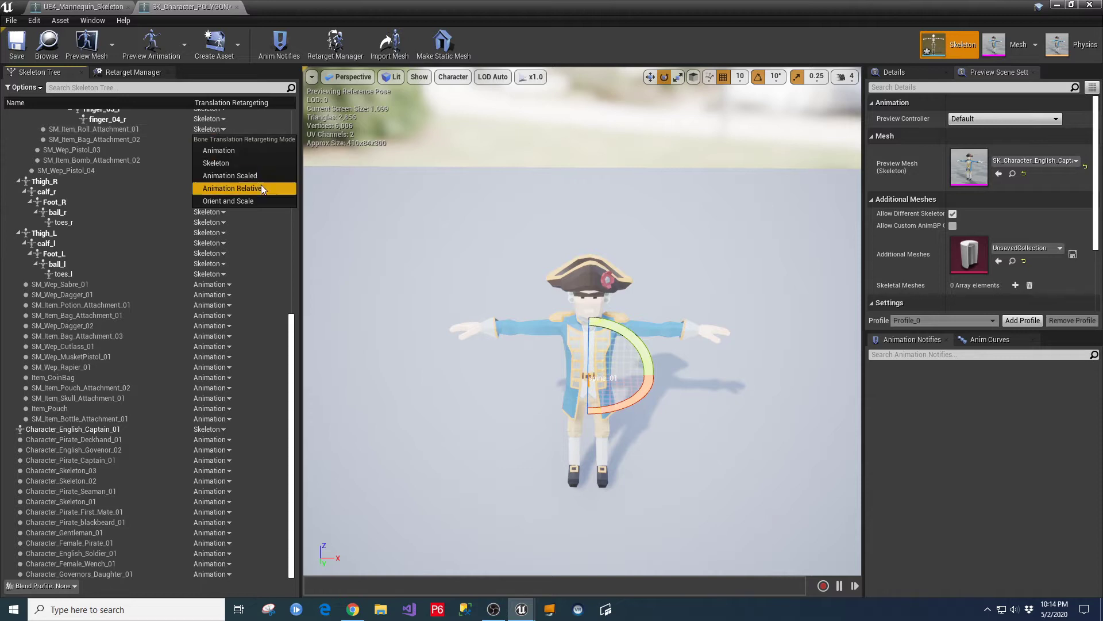
click(238, 152)
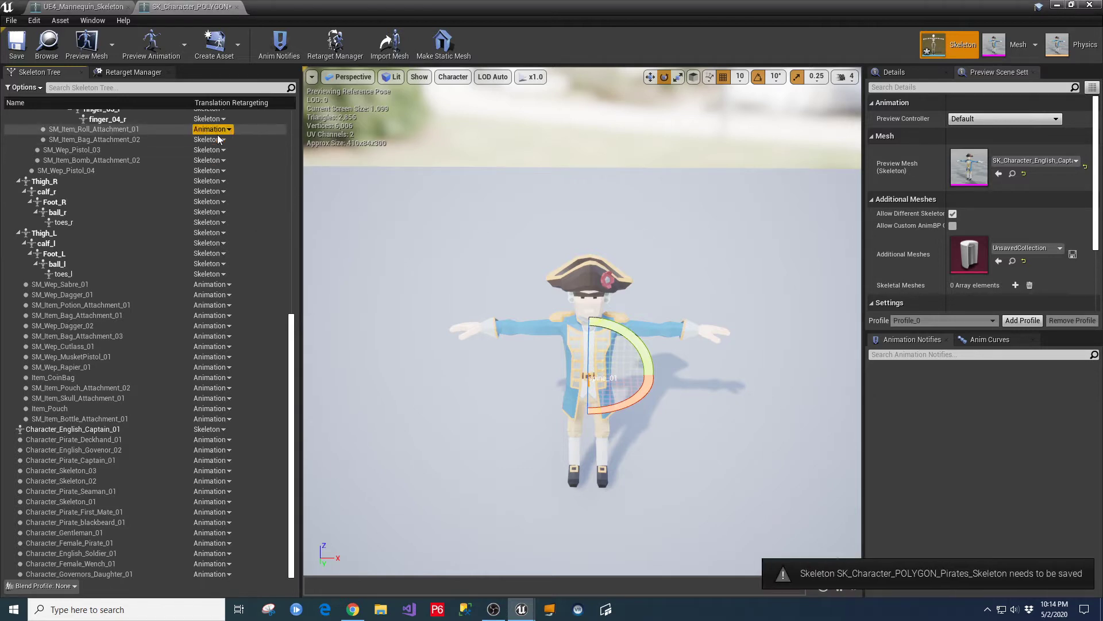
click(217, 139)
click(143, 141)
click(212, 141)
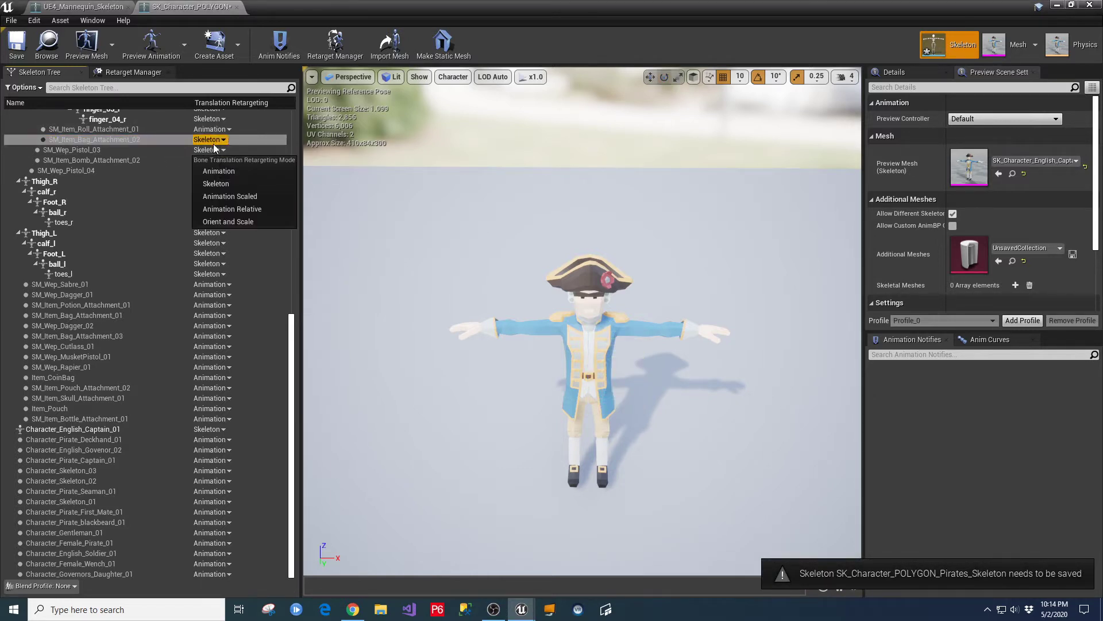
click(229, 182)
click(225, 140)
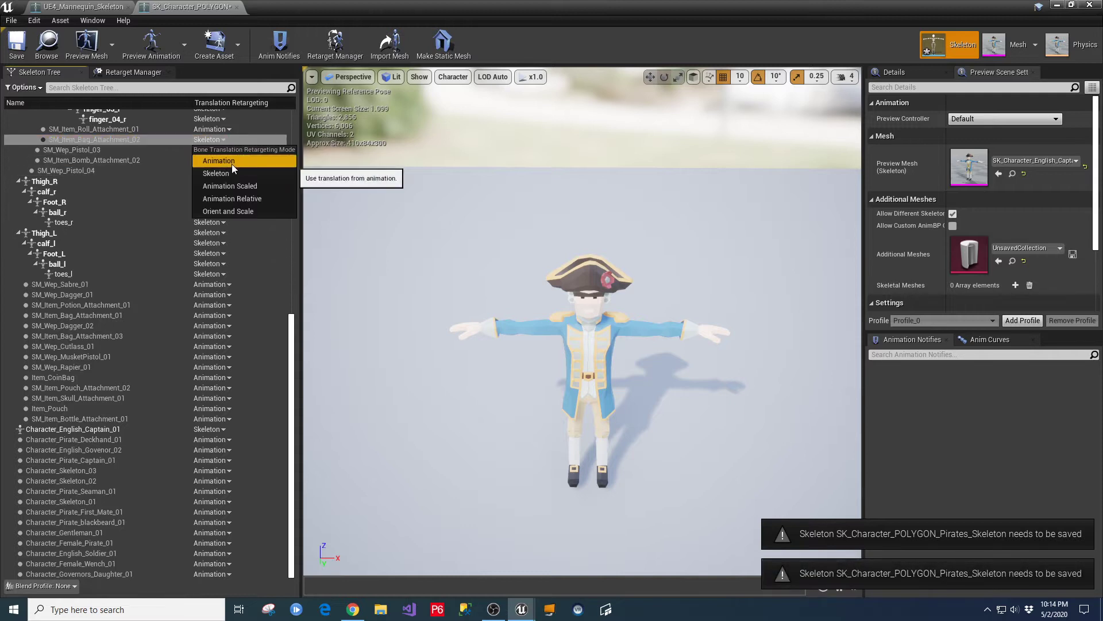
click(232, 160)
click(117, 152)
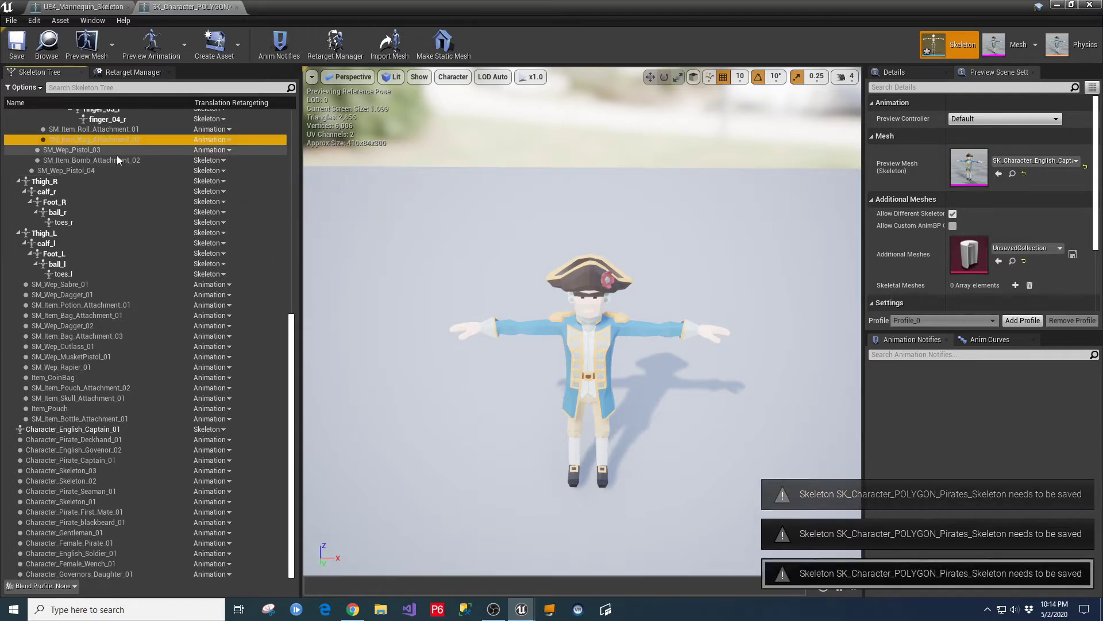
Set the translation retargeting of SM_Item_Bomb_Attachment_02 and SM_Wep_Pistol_04 back to Animation.
click(215, 163)
click(223, 191)
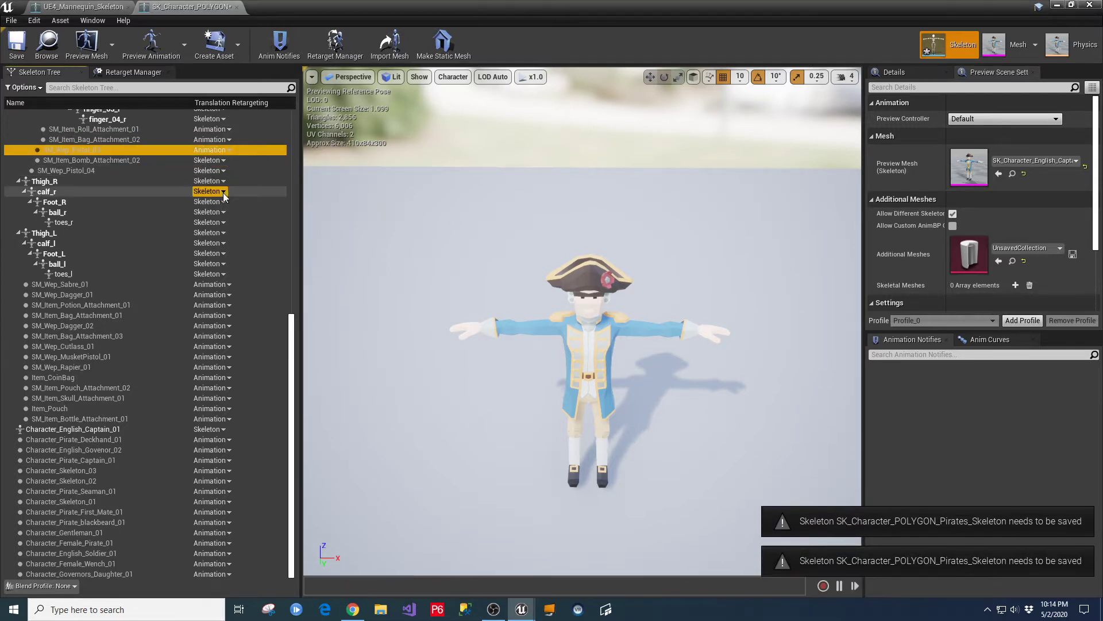
click(134, 164)
click(215, 161)
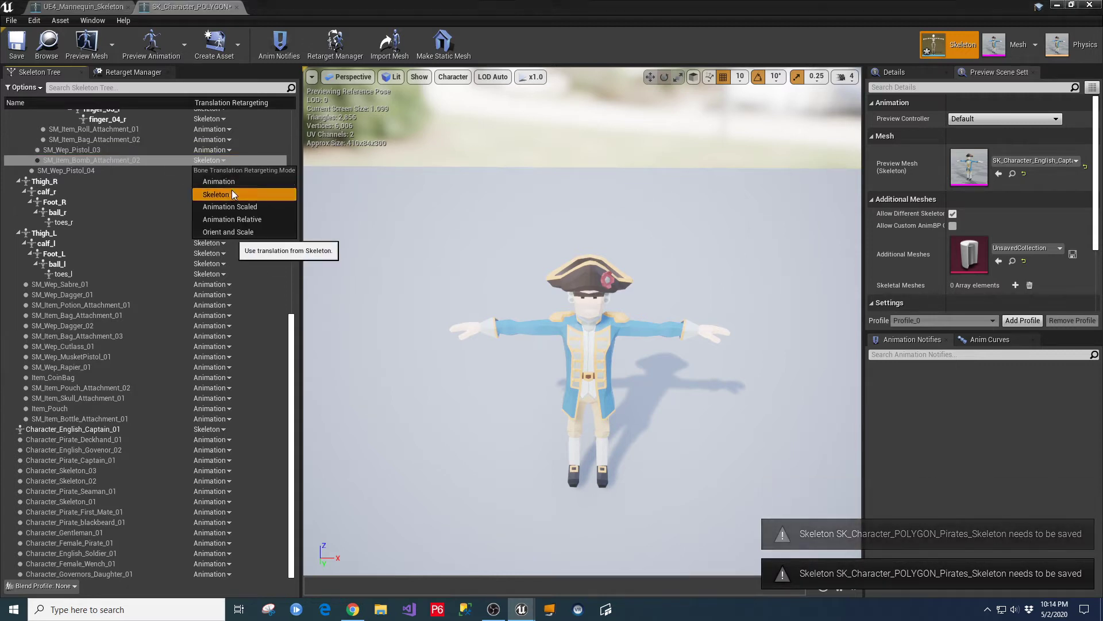
click(232, 194)
click(218, 159)
click(208, 162)
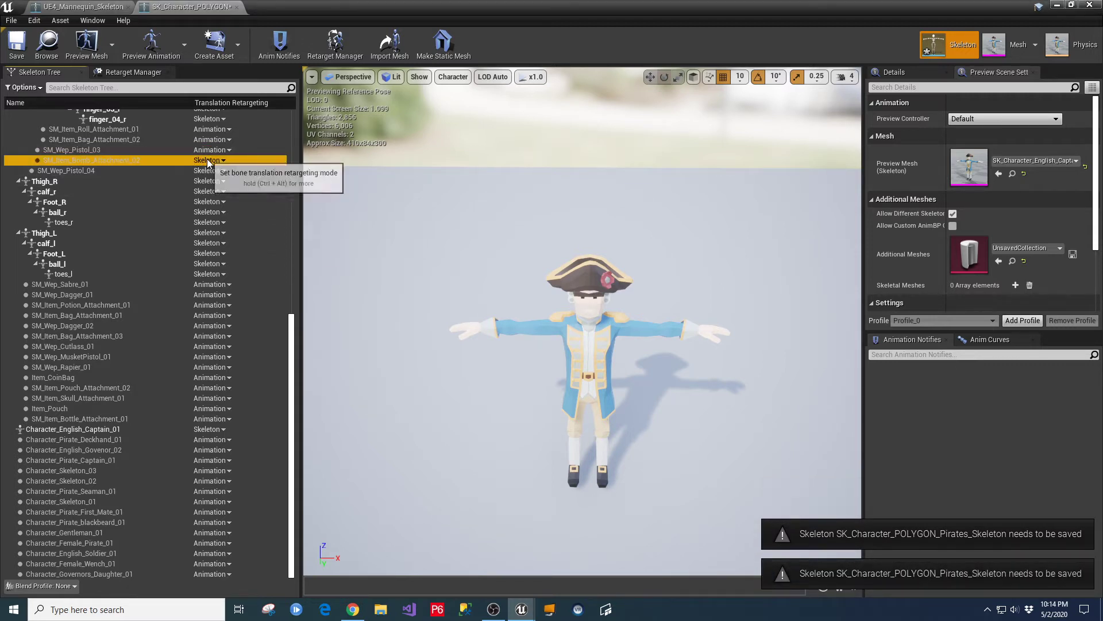
click(208, 162)
click(229, 181)
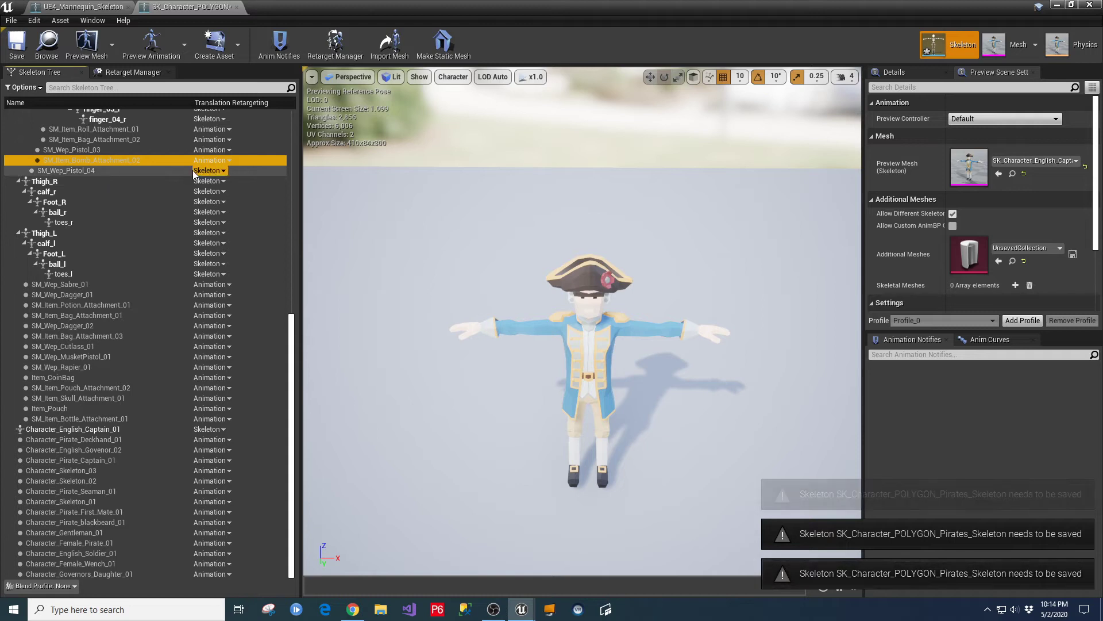
click(193, 170)
click(221, 191)
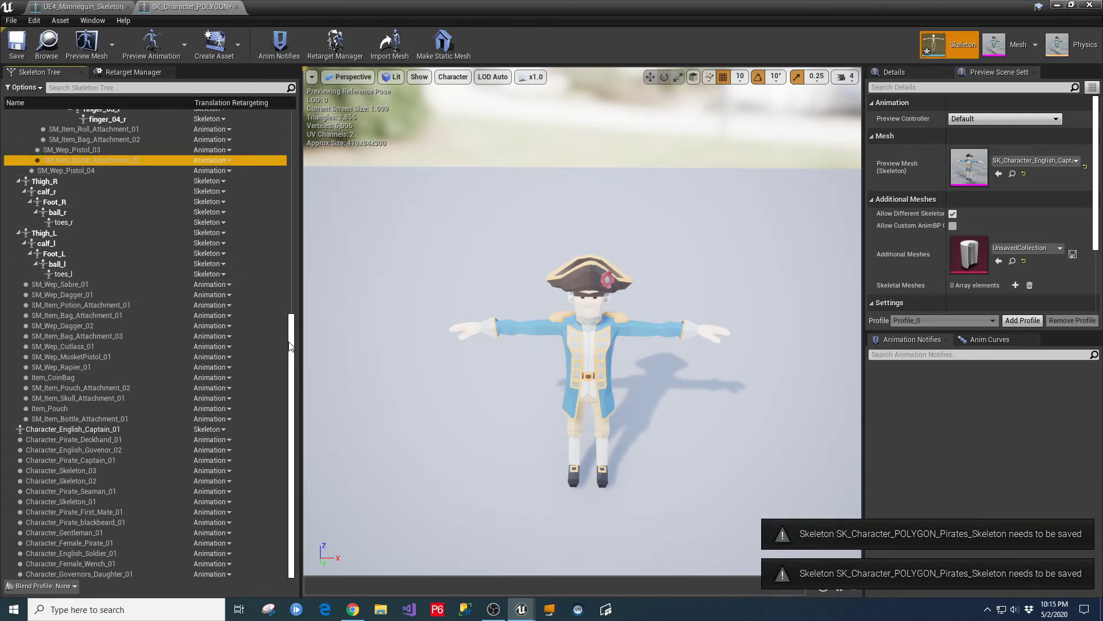
Save the pirate skeleton and close both the pirate and mannequin skeleton editors.
drag(290, 346, 311, 79)
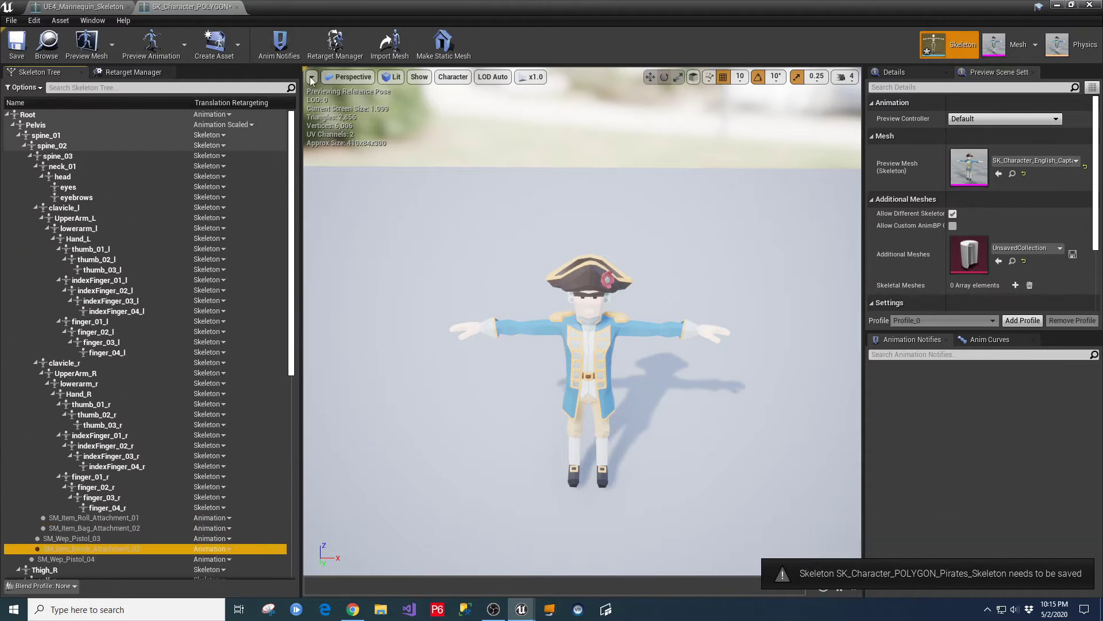
click(16, 44)
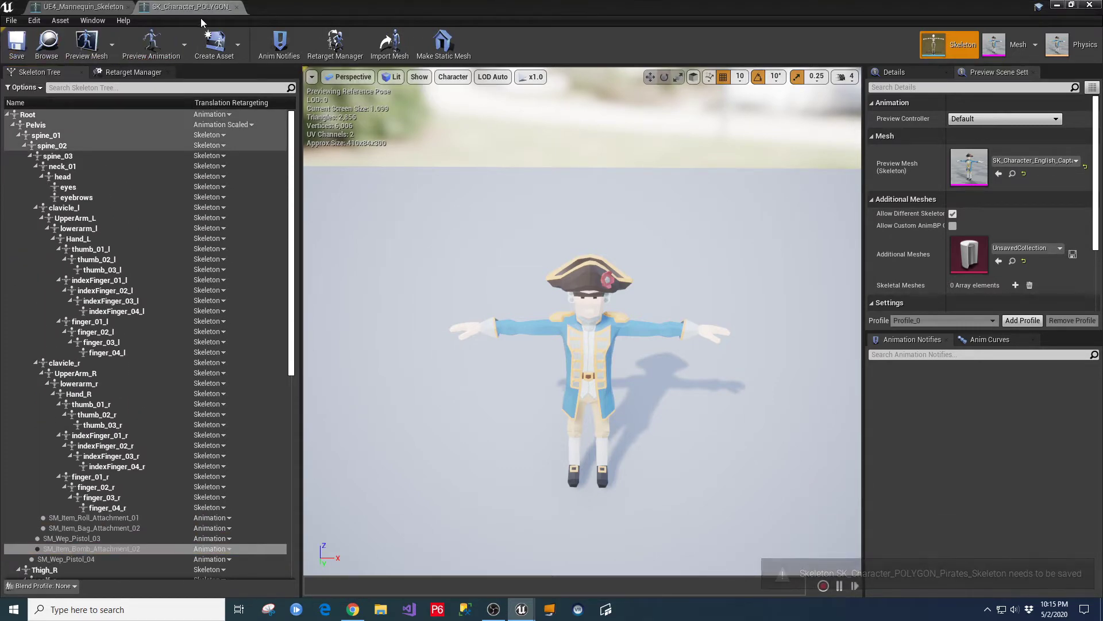
click(237, 6)
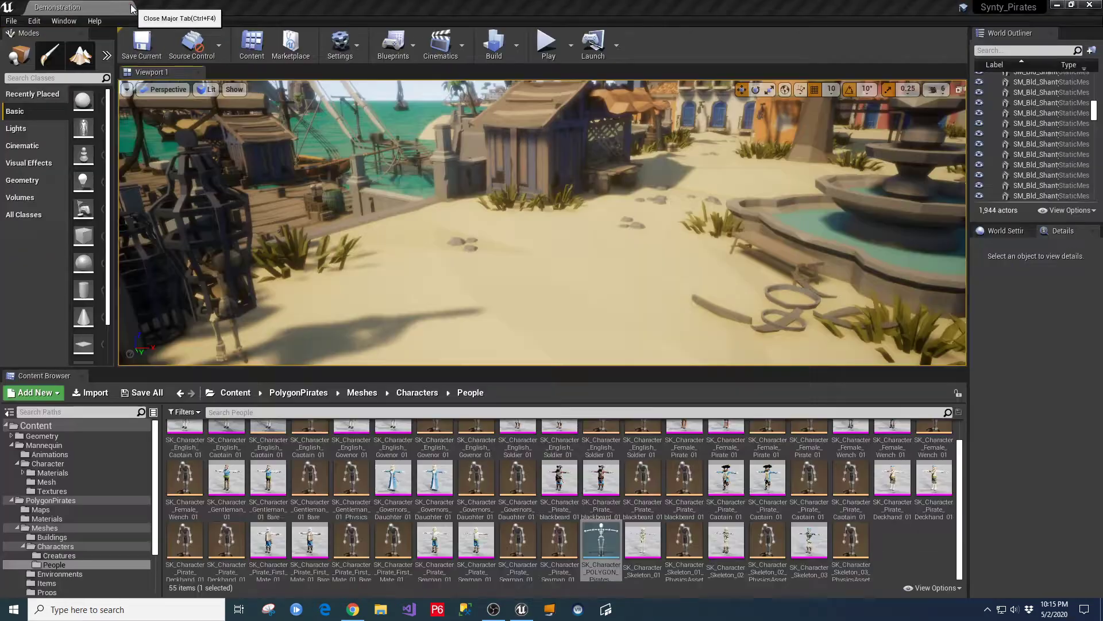
click(113, 7)
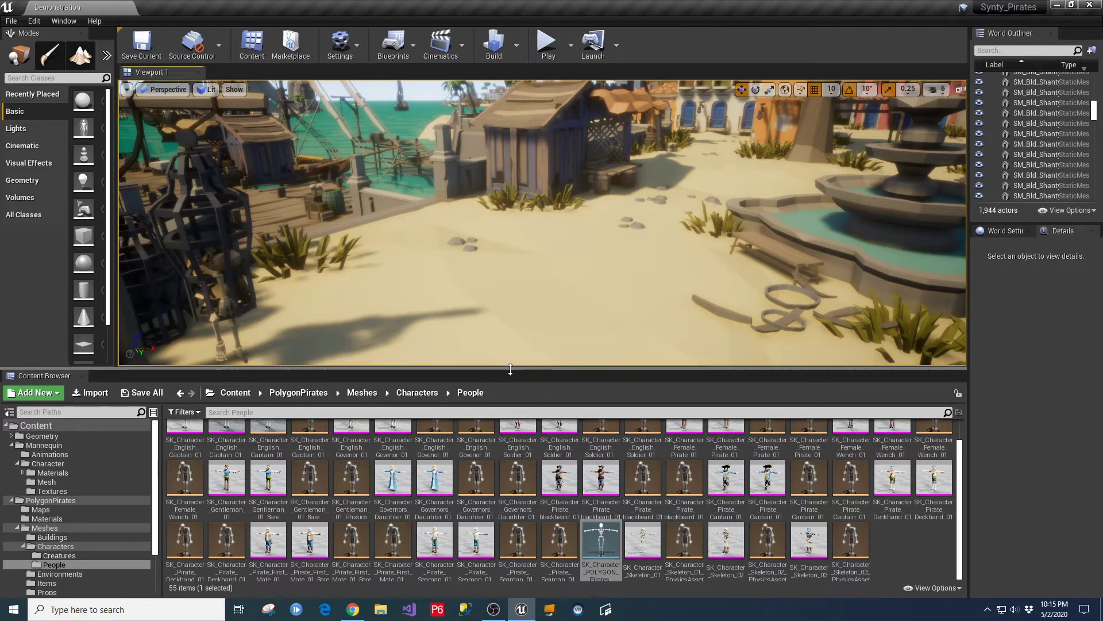
Enlarge the Content Browser and open the Mannequin Animations folder, with the PolygonPirates and Character folders collapsed.
drag(510, 373, 509, 259)
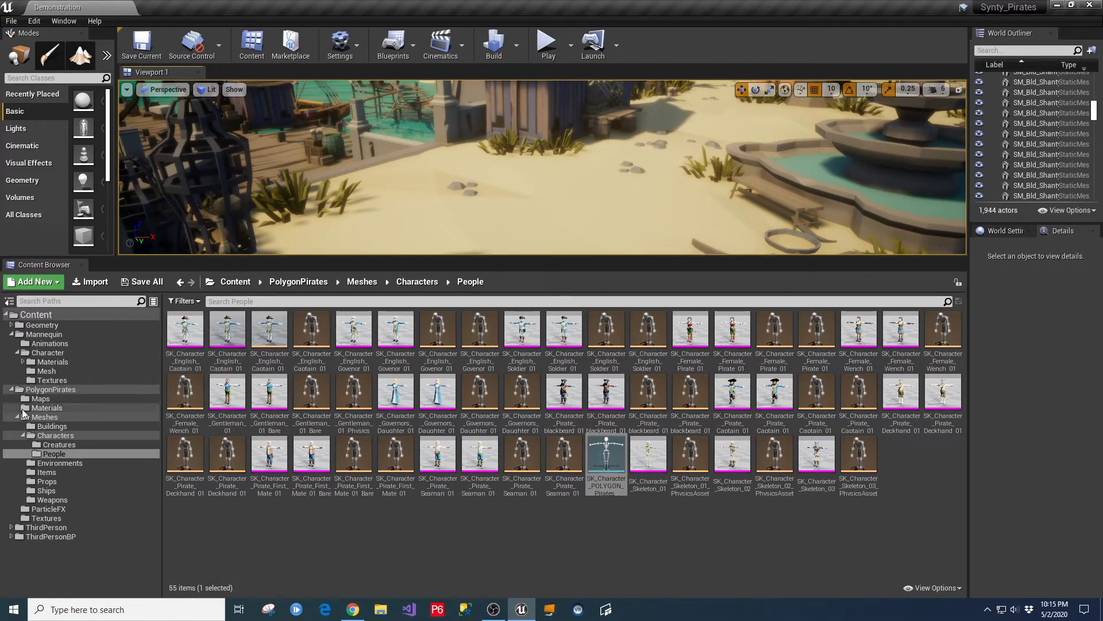
double_click(51, 389)
click(36, 335)
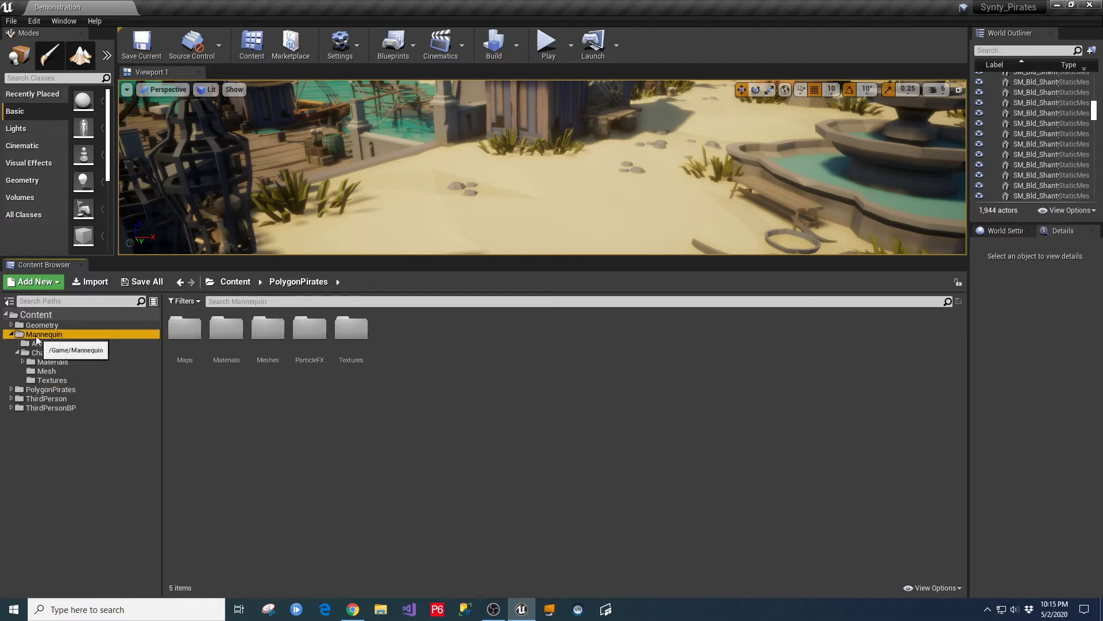
double_click(225, 331)
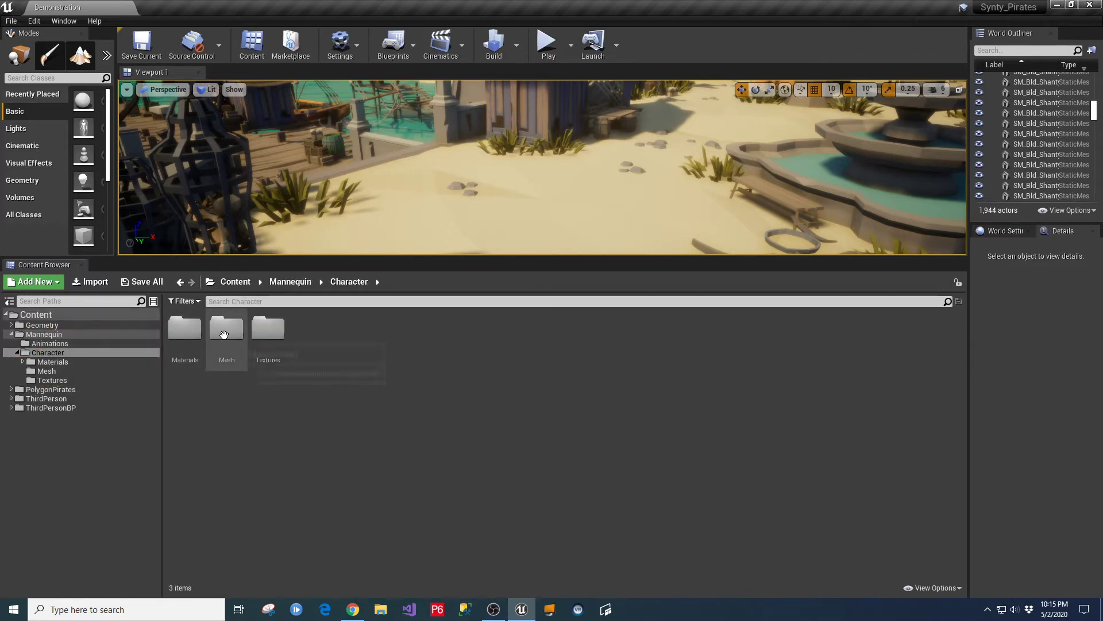
double_click(226, 331)
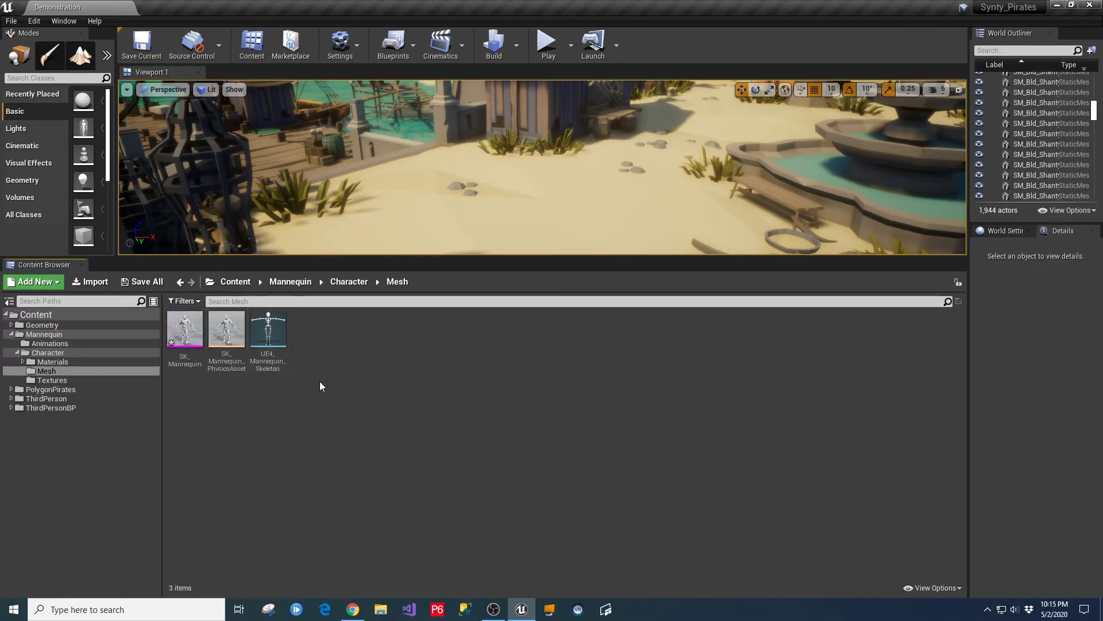
click(41, 343)
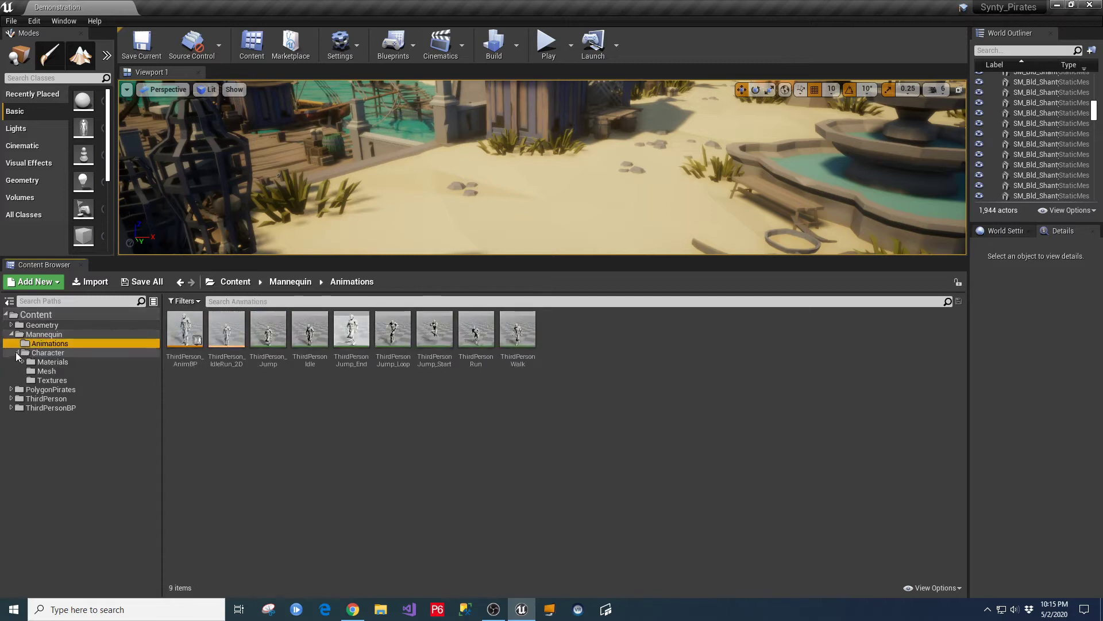
click(18, 353)
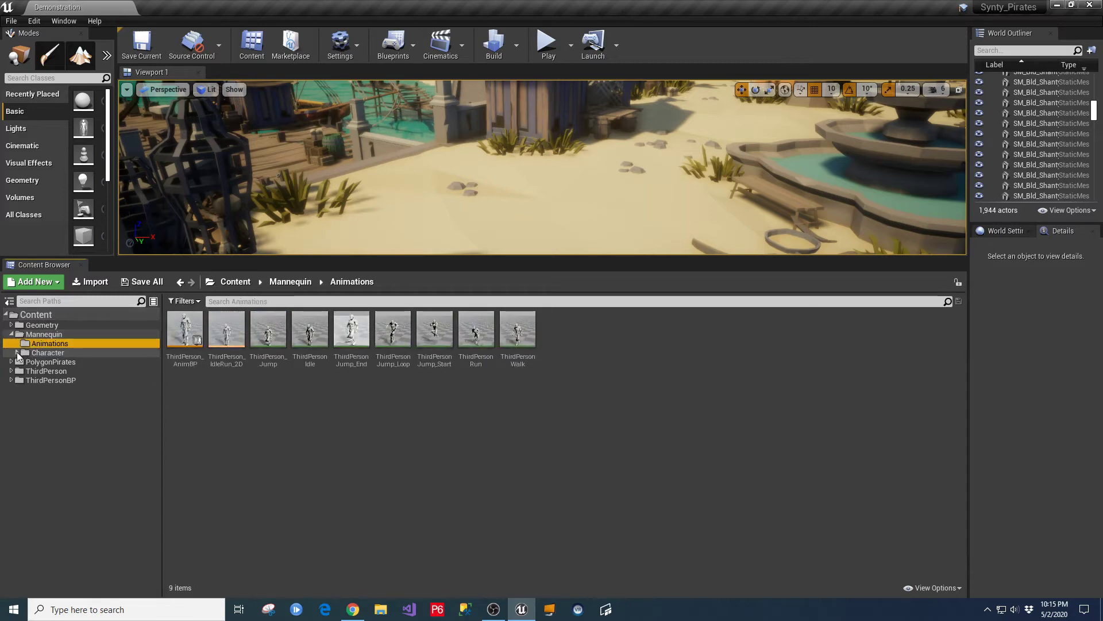
Start duplicating and retargeting the ThirdPerson_AnimBP animation blueprint to another skeleton.
click(184, 369)
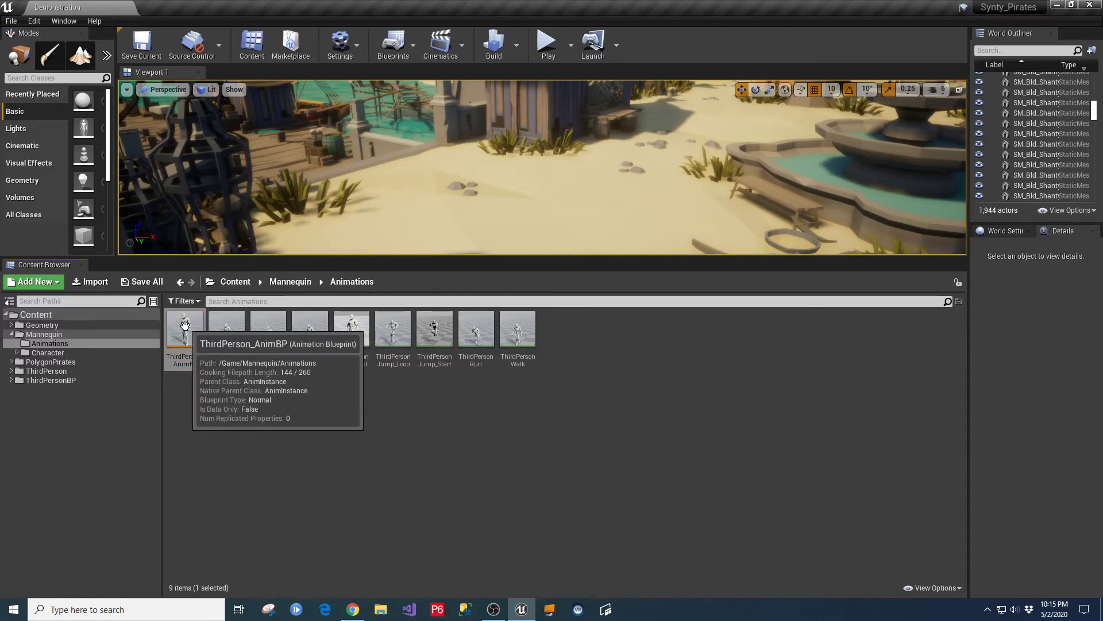
right_click(196, 339)
mouse_move(253, 67)
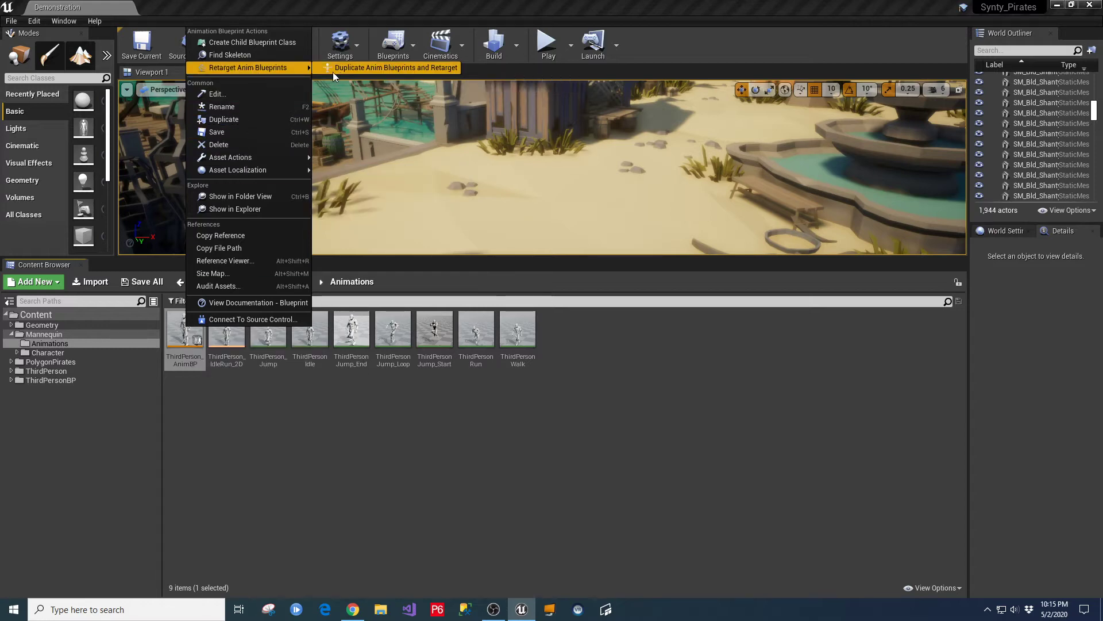
click(408, 70)
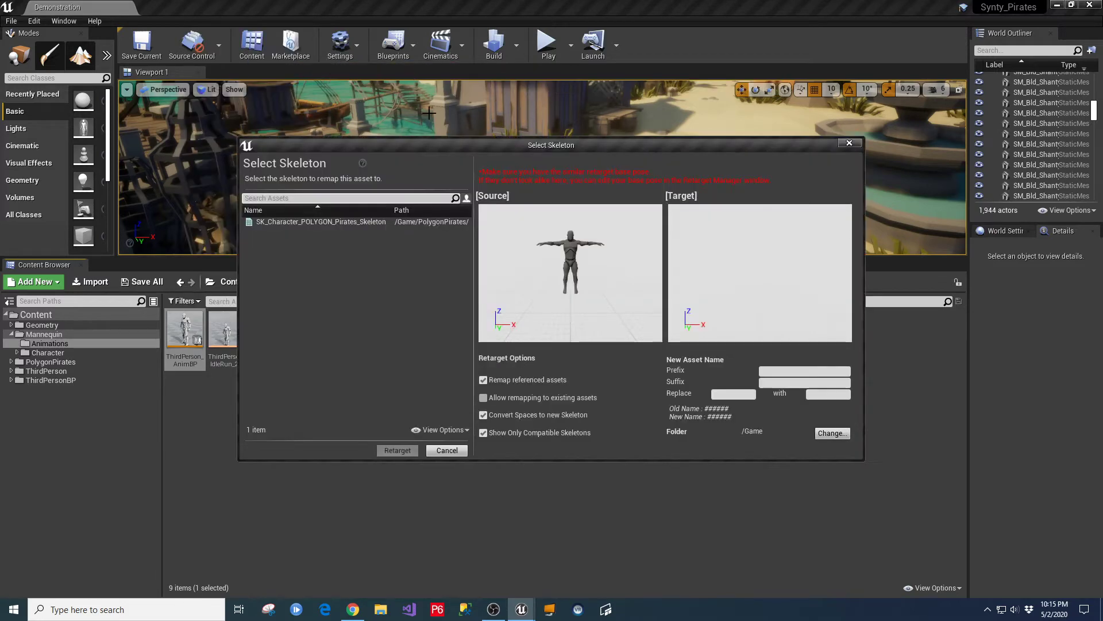
Set the retarget to SK_Character_POLYGON_Pirates_Skeleton with prefix SP_ and a new Anims folder in PolygonPirates/Meshes/Characters as destination.
click(291, 222)
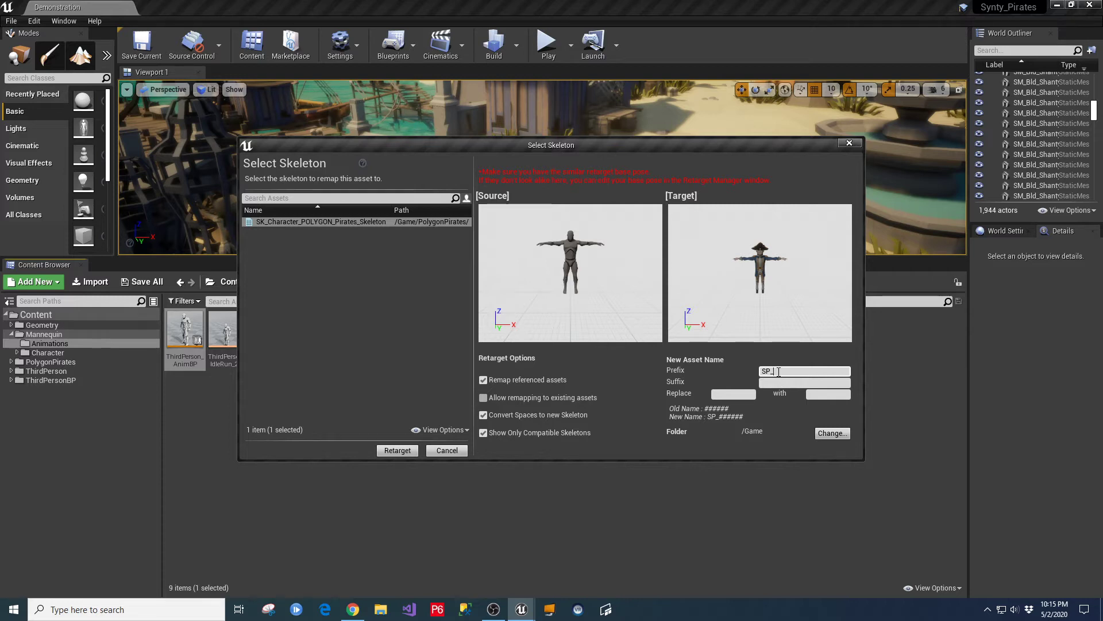
click(832, 433)
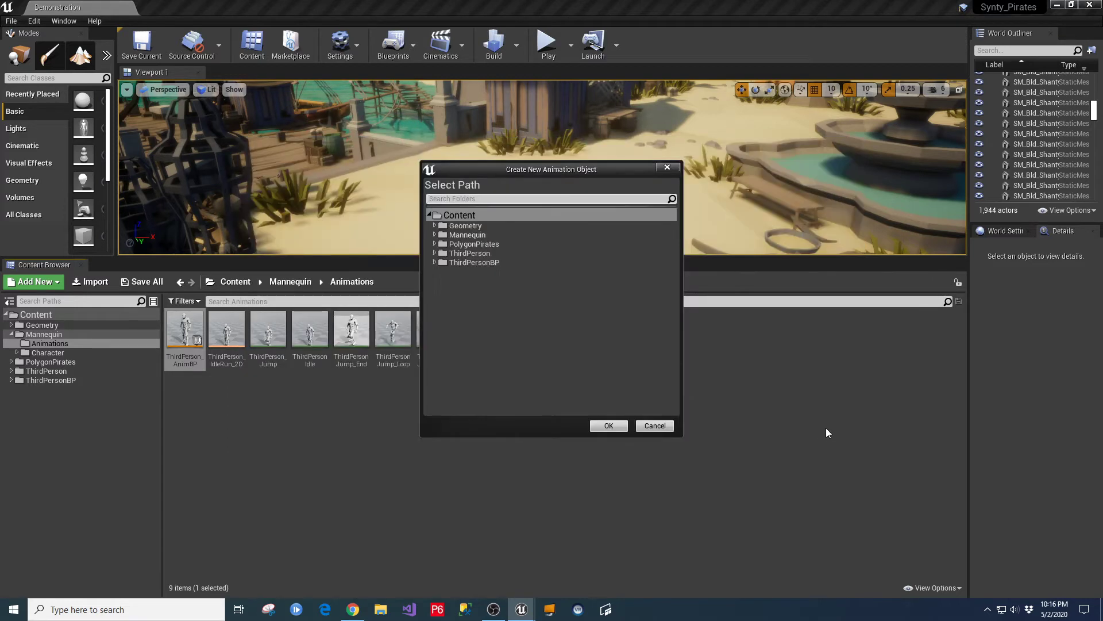
click(435, 243)
click(440, 272)
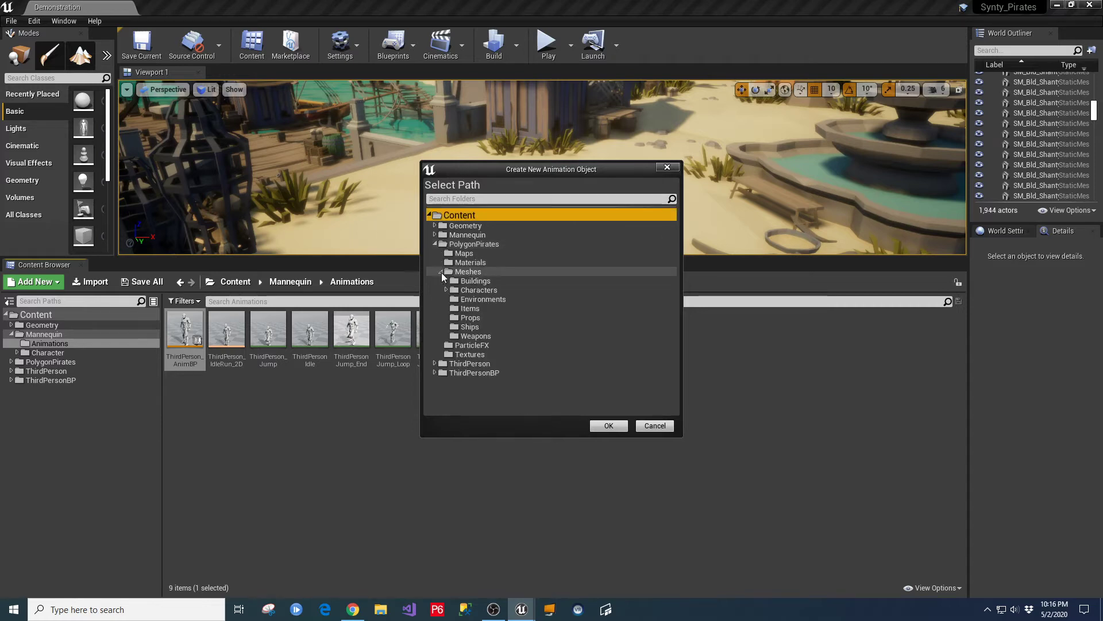
click(472, 291)
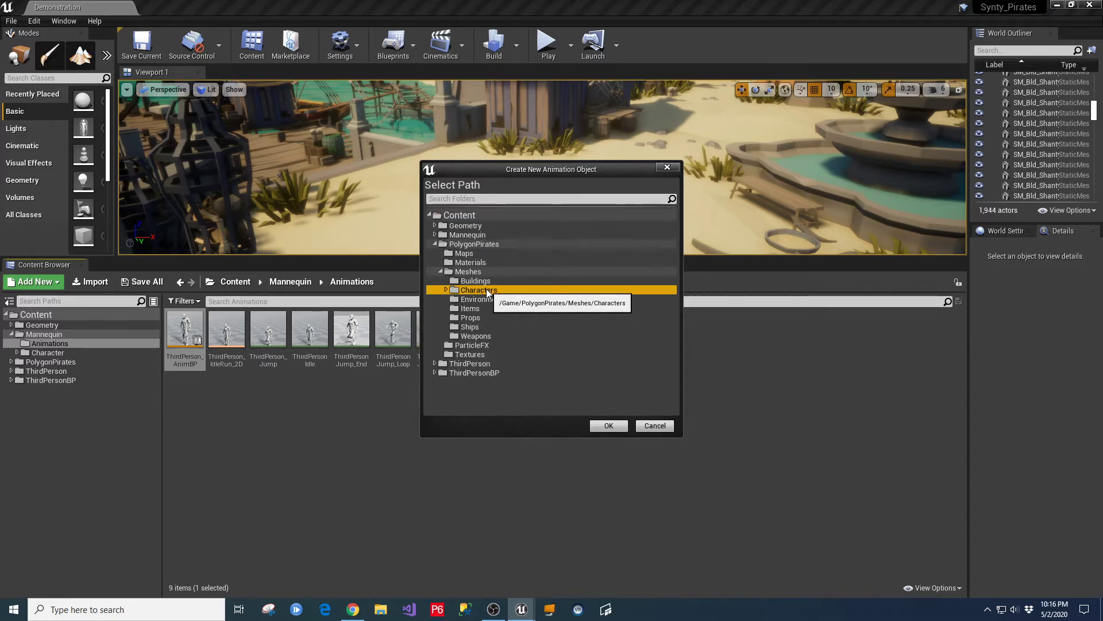
drag(487, 292, 495, 291)
click(517, 295)
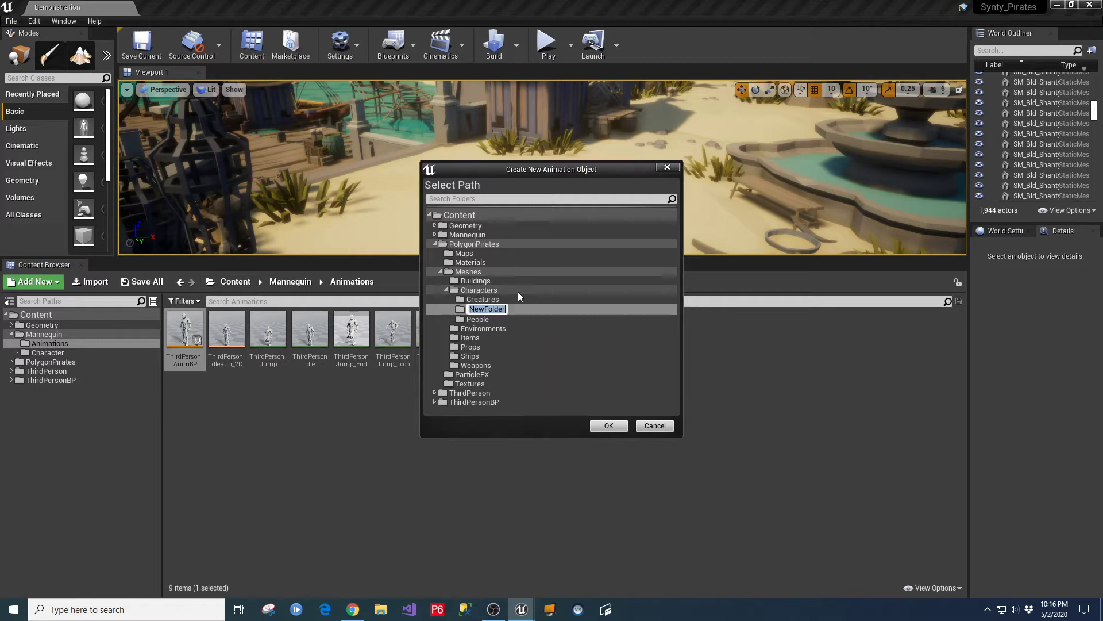
text(ms)
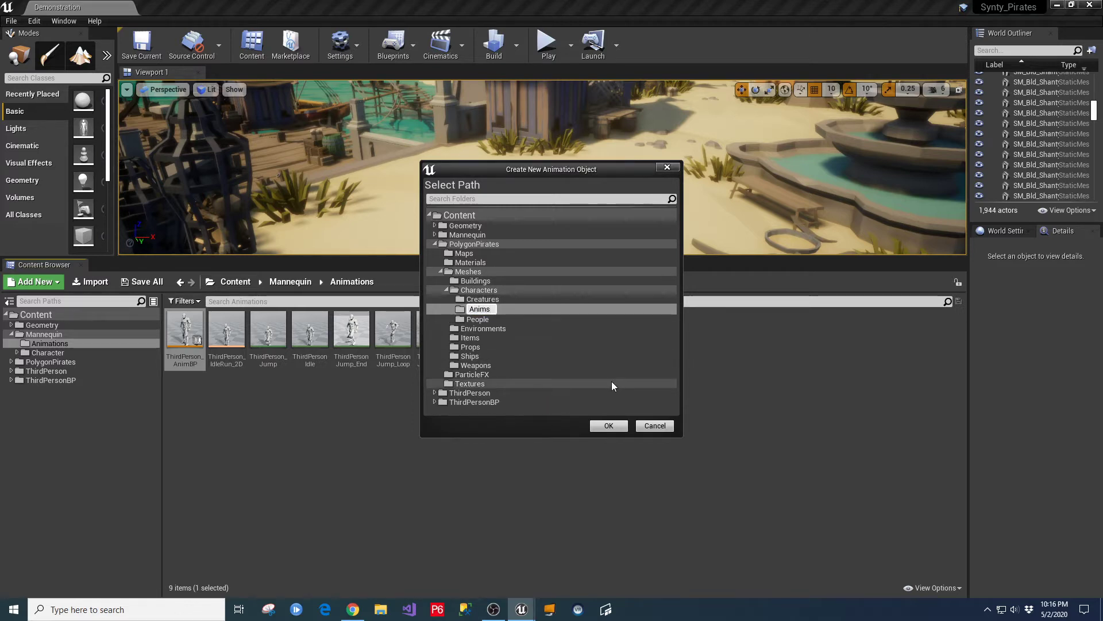
key(Return)
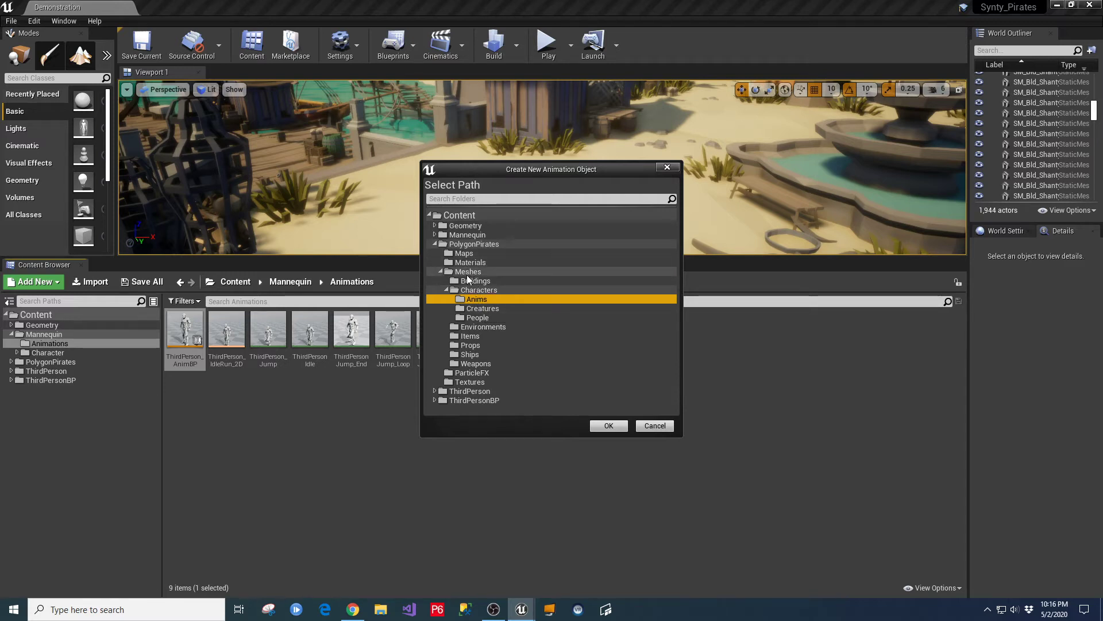
Retarget ThirdPerson_AnimBP and its referenced animations into the Anims folder, and save the current level.
click(610, 426)
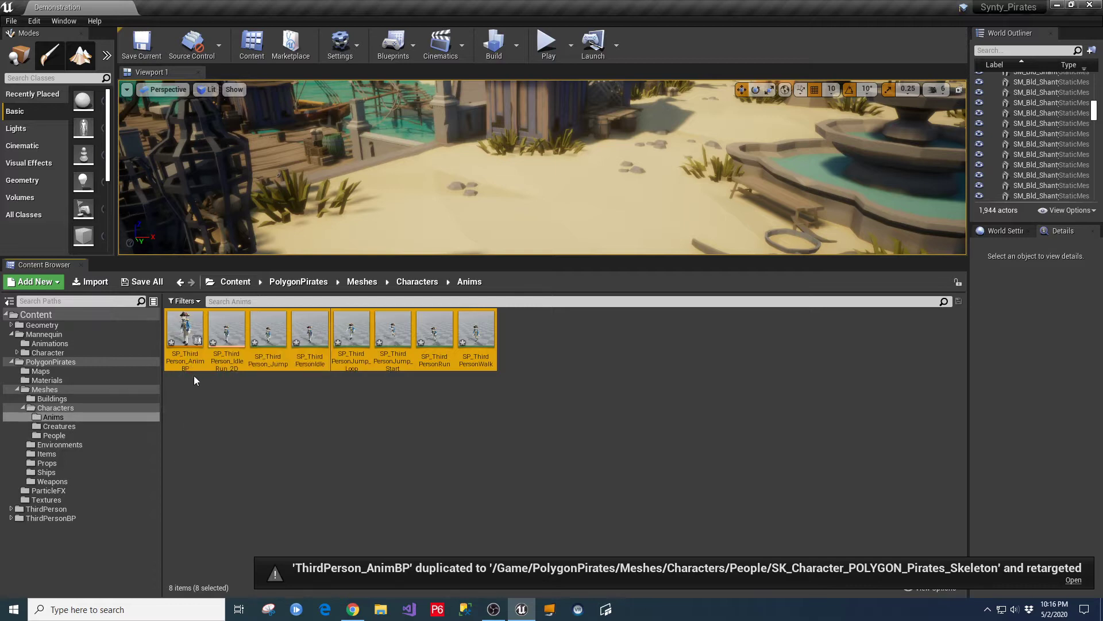
click(213, 390)
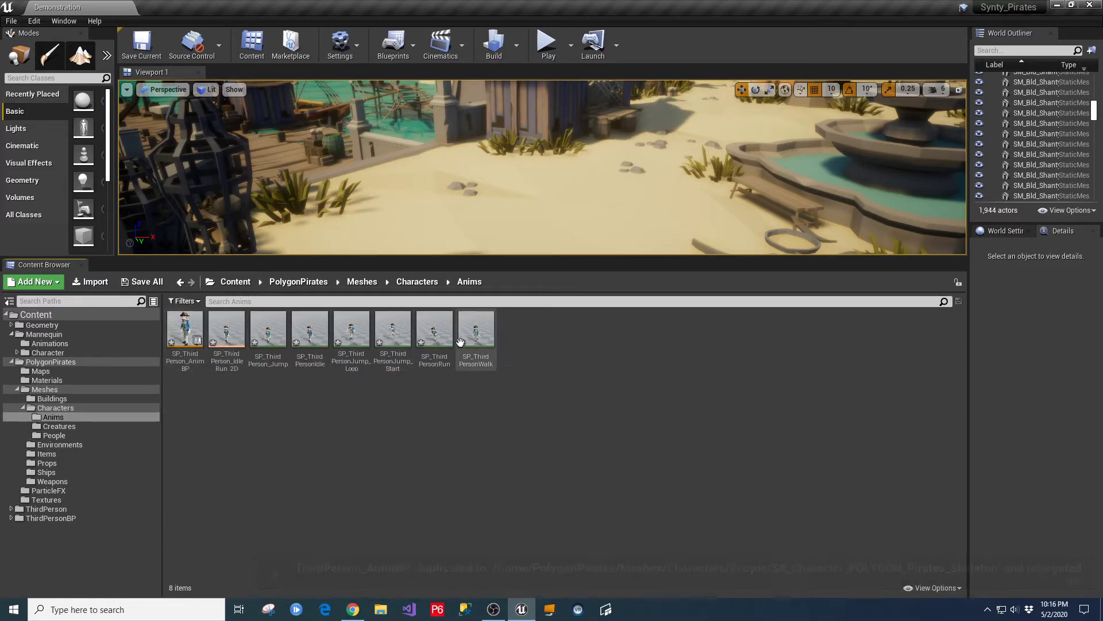
click(141, 44)
Open the SP_ThirdPerson_Jump animation, pause it, scrub back to its first frame to check the retargeted pose, and close it.
double_click(276, 333)
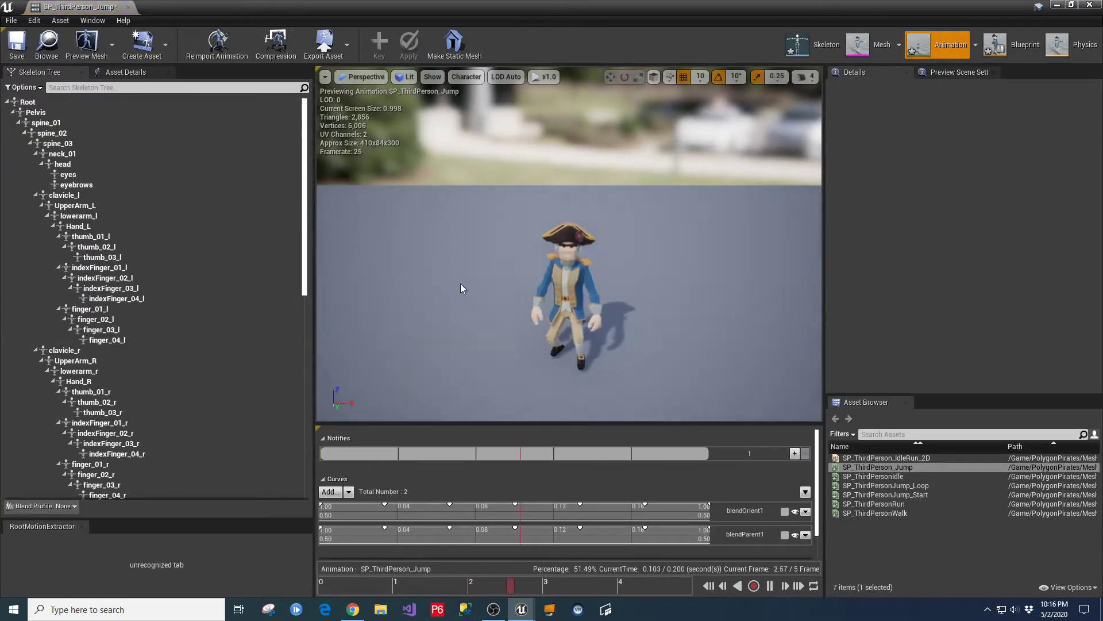
click(771, 586)
drag(572, 377, 678, 368)
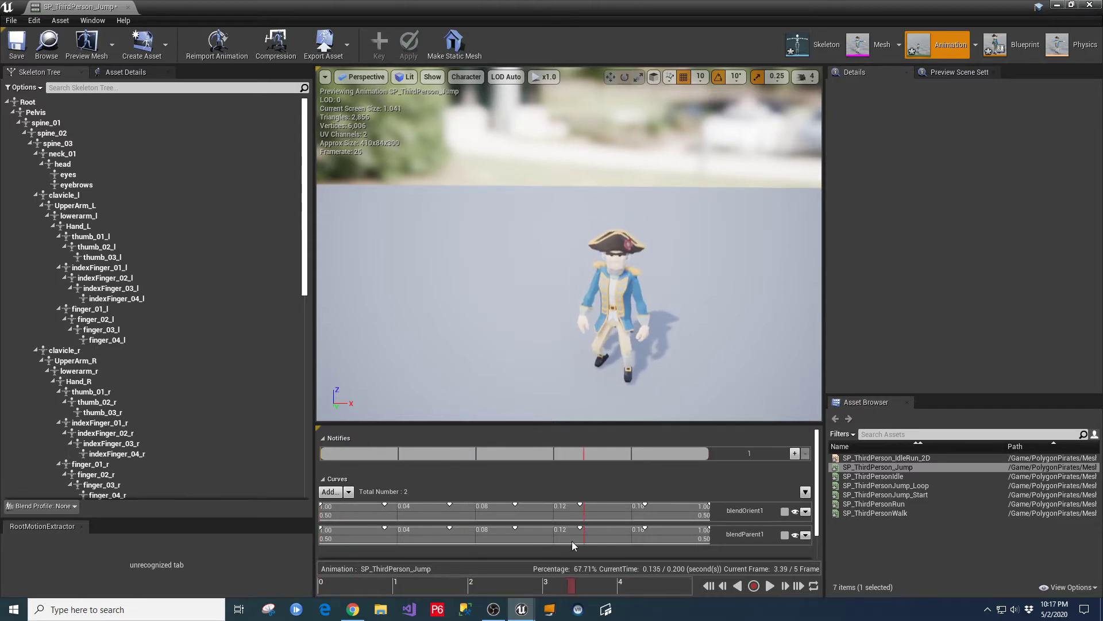
drag(571, 540, 276, 382)
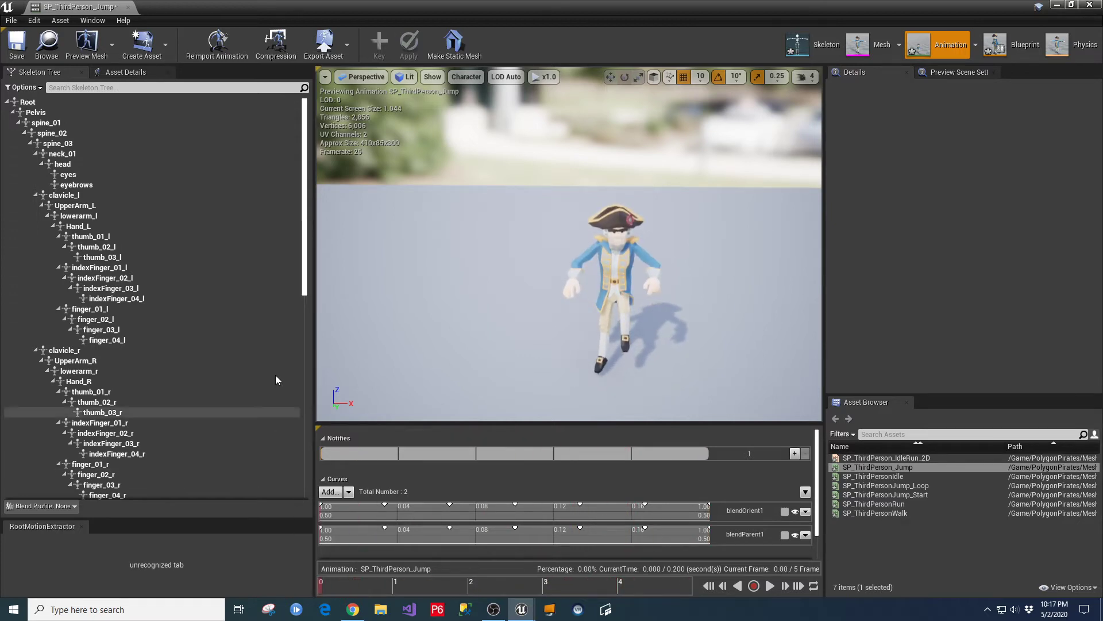
click(129, 7)
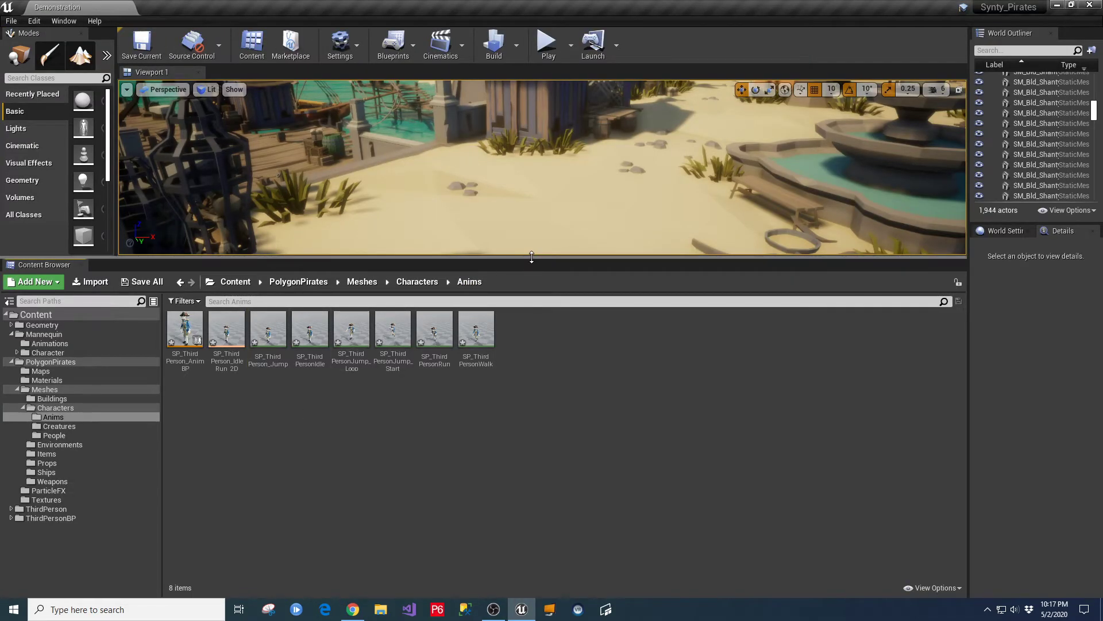
Enlarge the level viewport and open the ThirdPersonCharacter blueprint from ThirdPersonBP/Blueprints.
drag(529, 260, 517, 306)
click(27, 455)
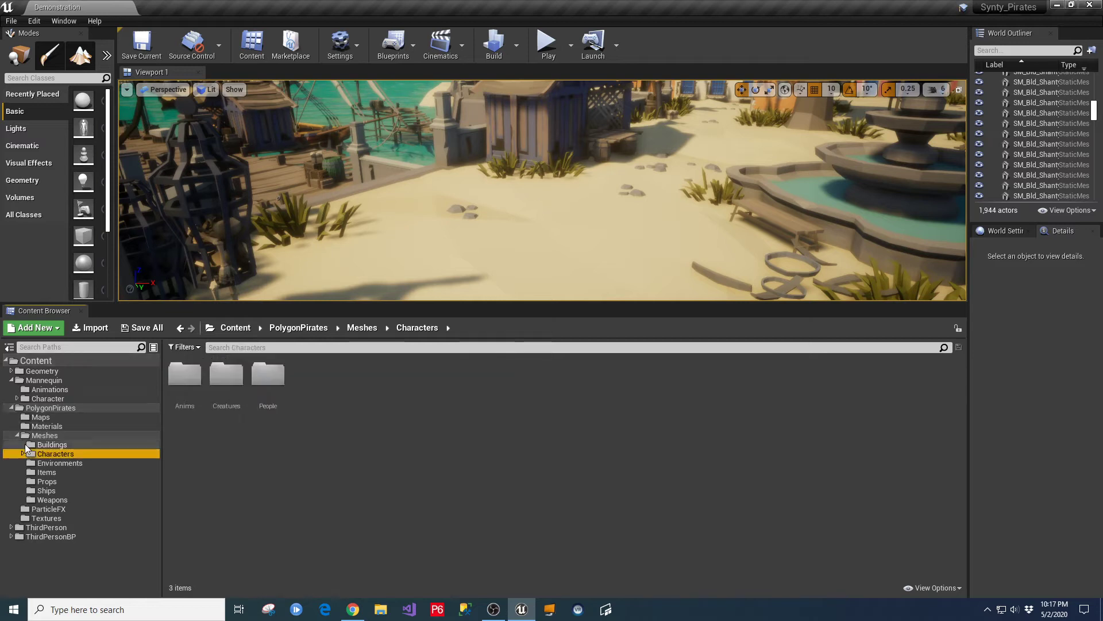
double_click(19, 436)
double_click(11, 408)
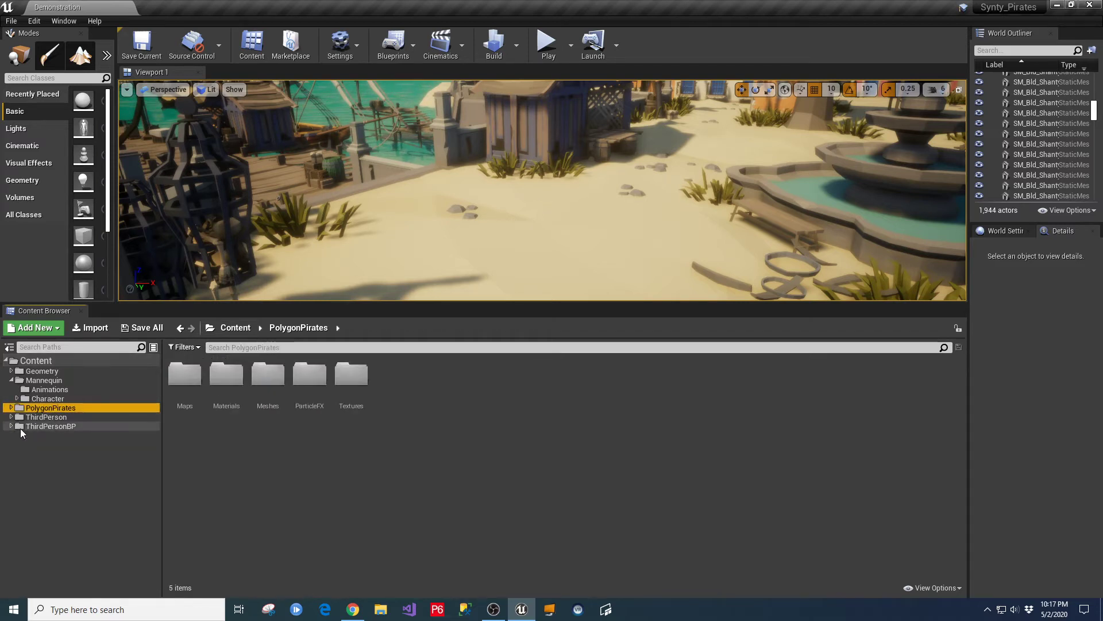
click(22, 428)
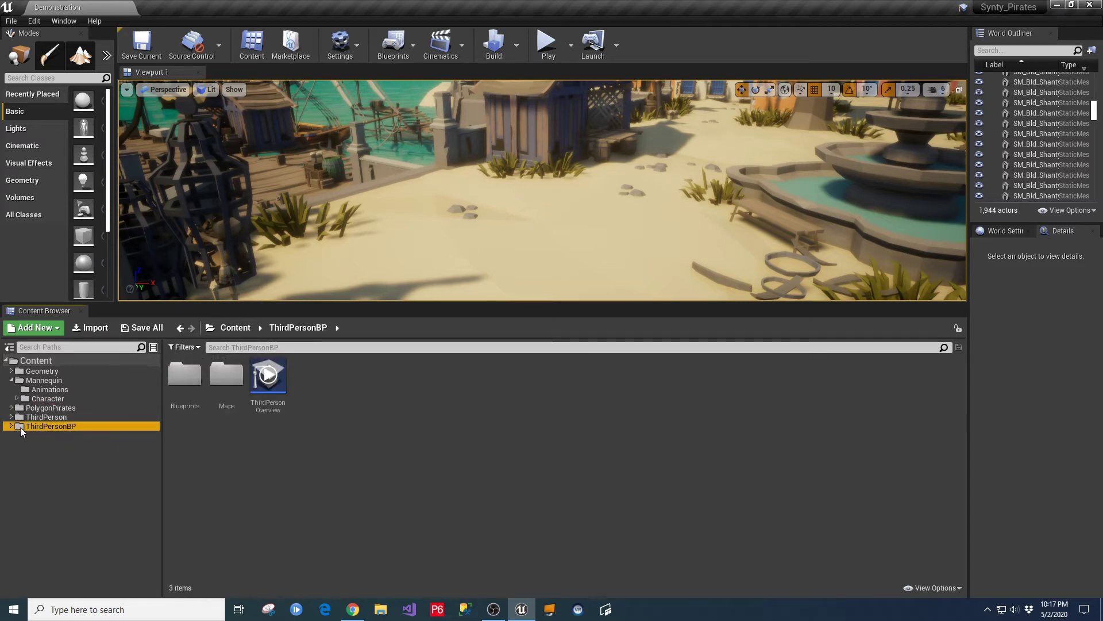
click(34, 435)
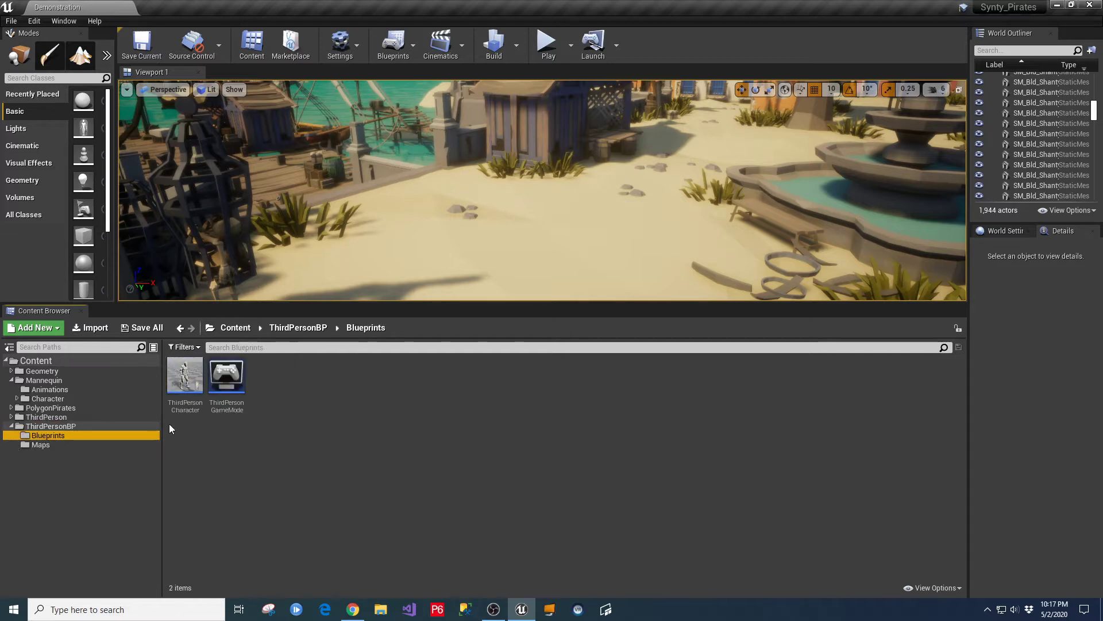
click(189, 378)
double_click(181, 381)
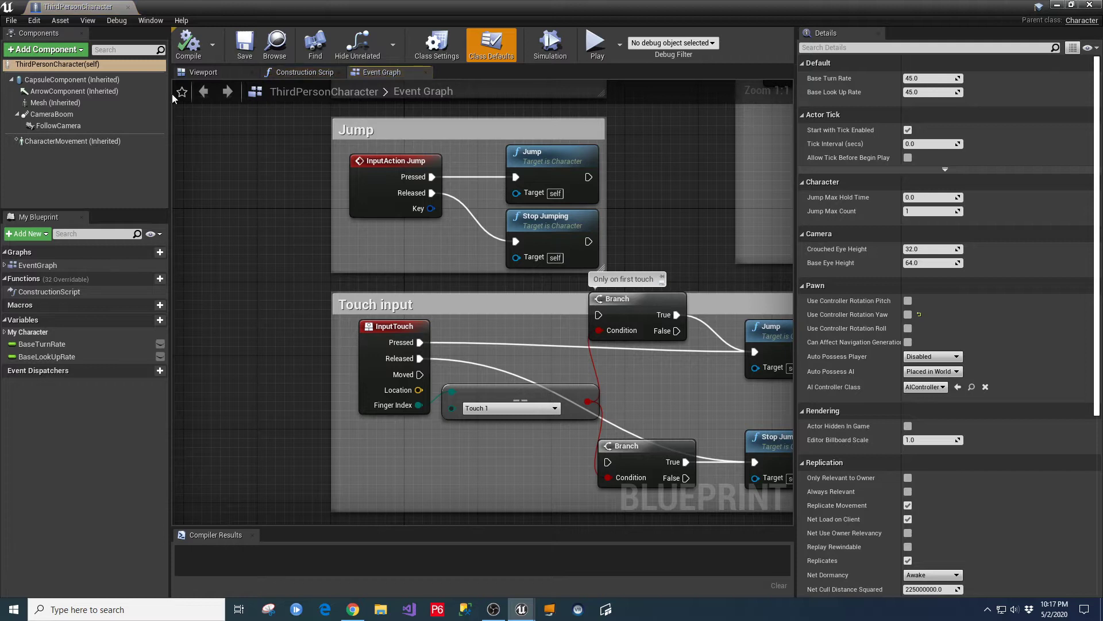
Set the skeletal mesh of the character's inherited Mesh component to SK_Character_Skeleton_01.
click(161, 102)
click(198, 73)
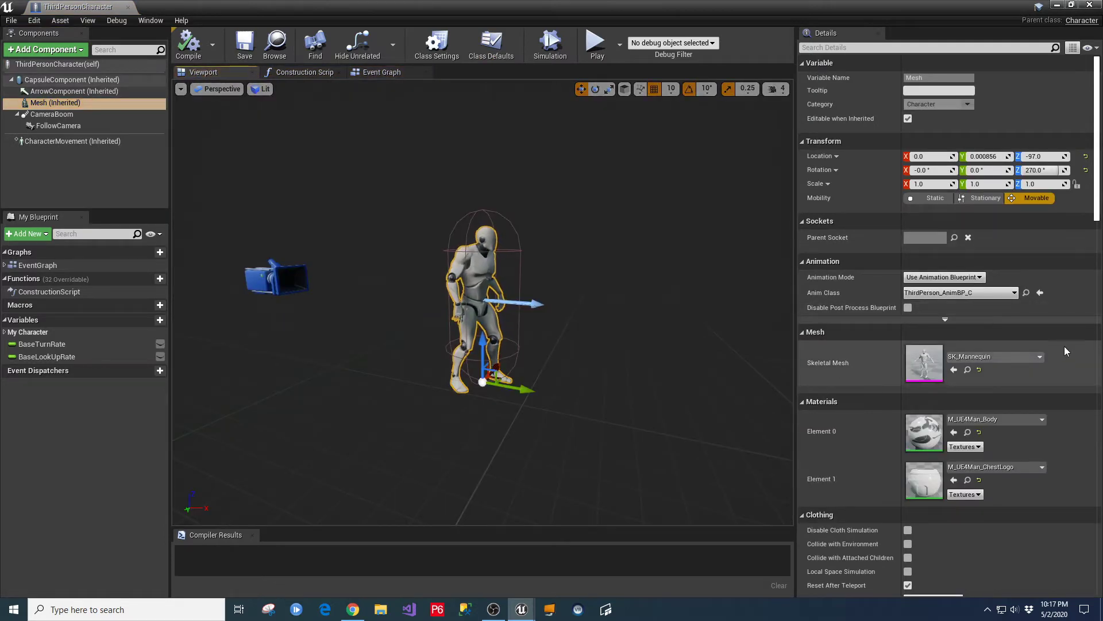
click(1028, 357)
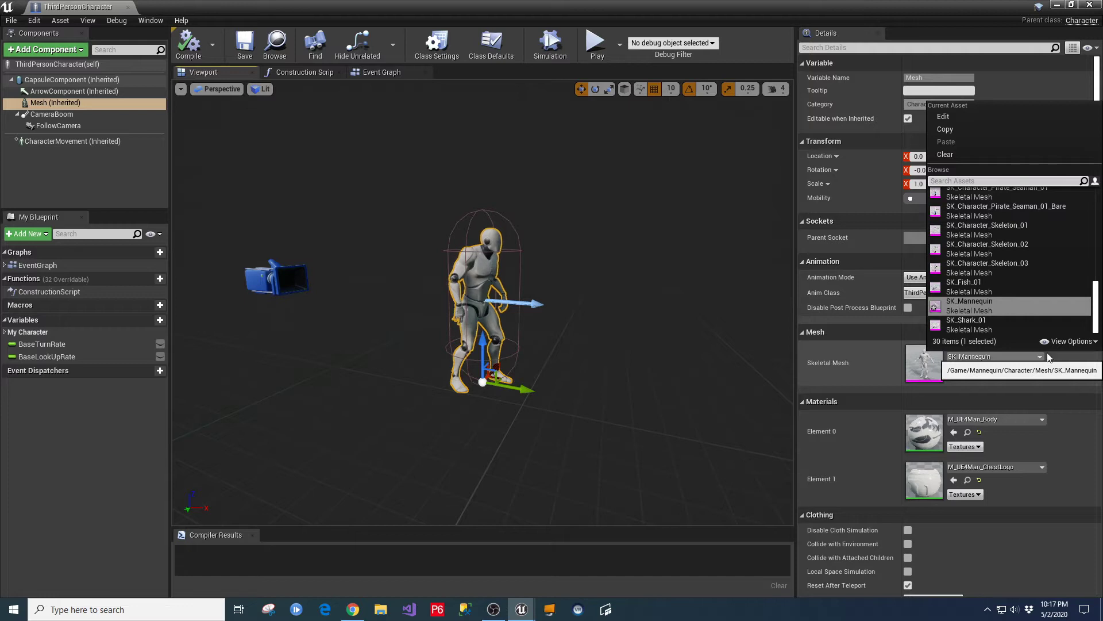
click(1001, 225)
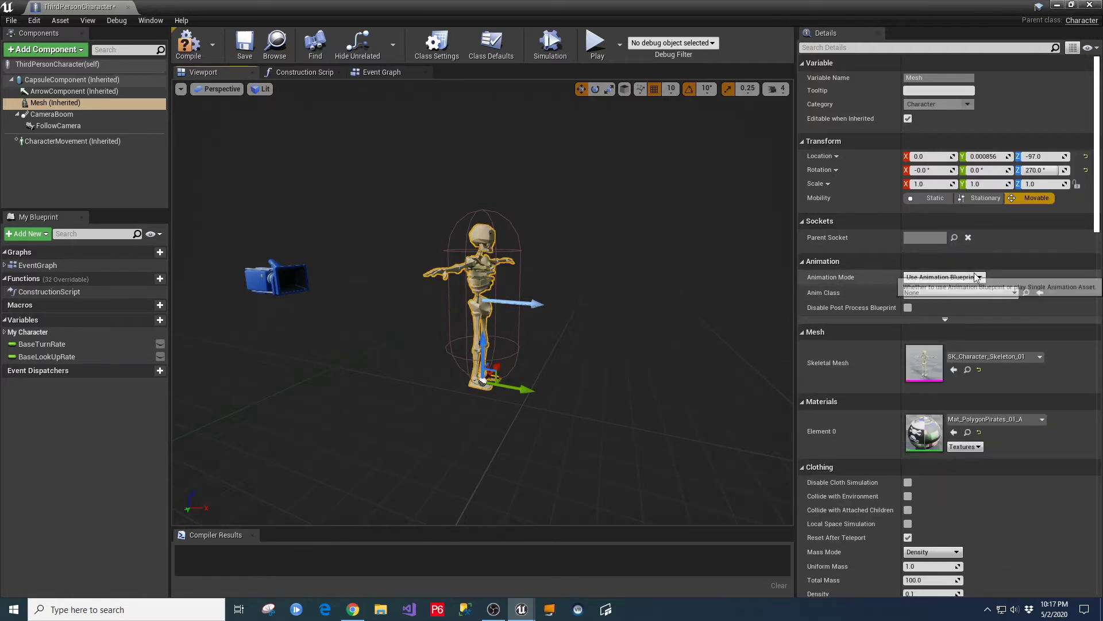
Assign SP_ThirdPerson_AnimBP as the mesh's anim class, compile and save the blueprint, and close it.
click(1014, 294)
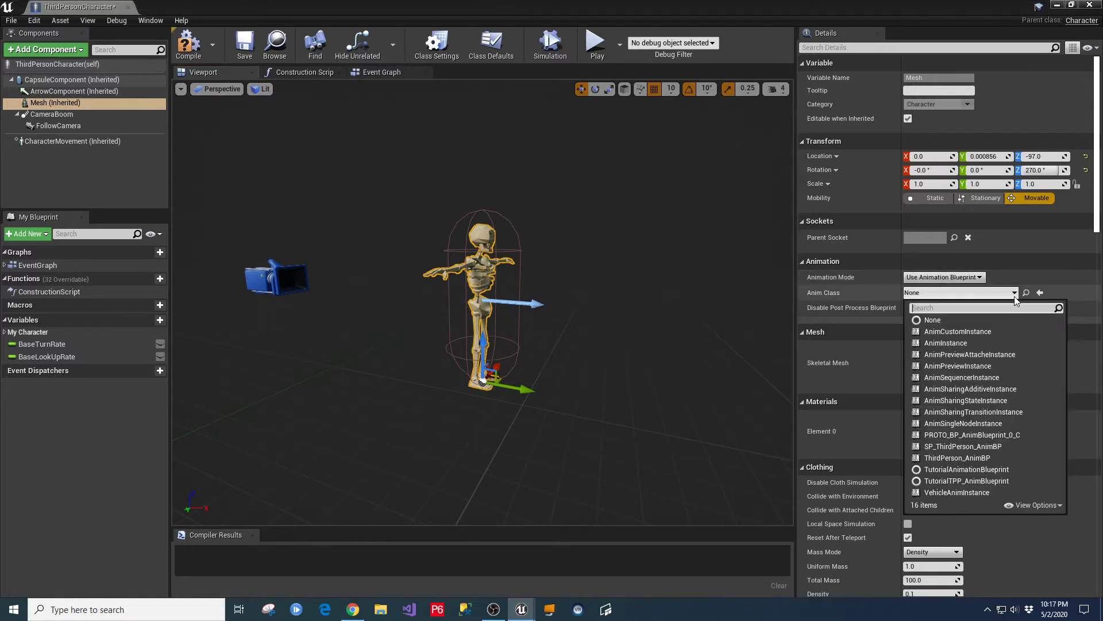
click(965, 447)
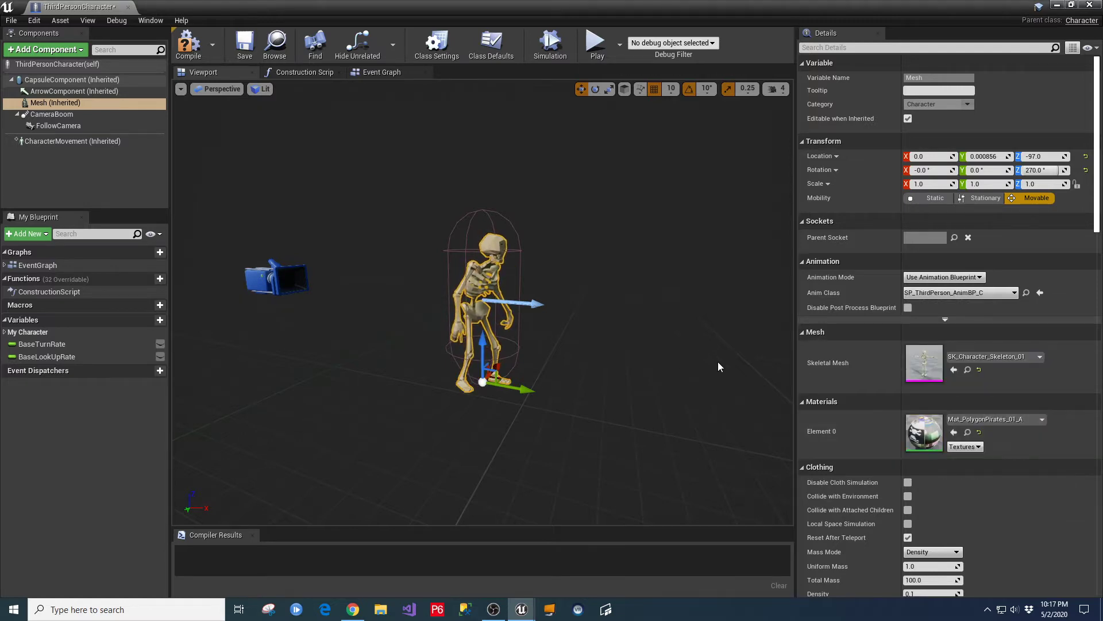
click(189, 43)
click(245, 43)
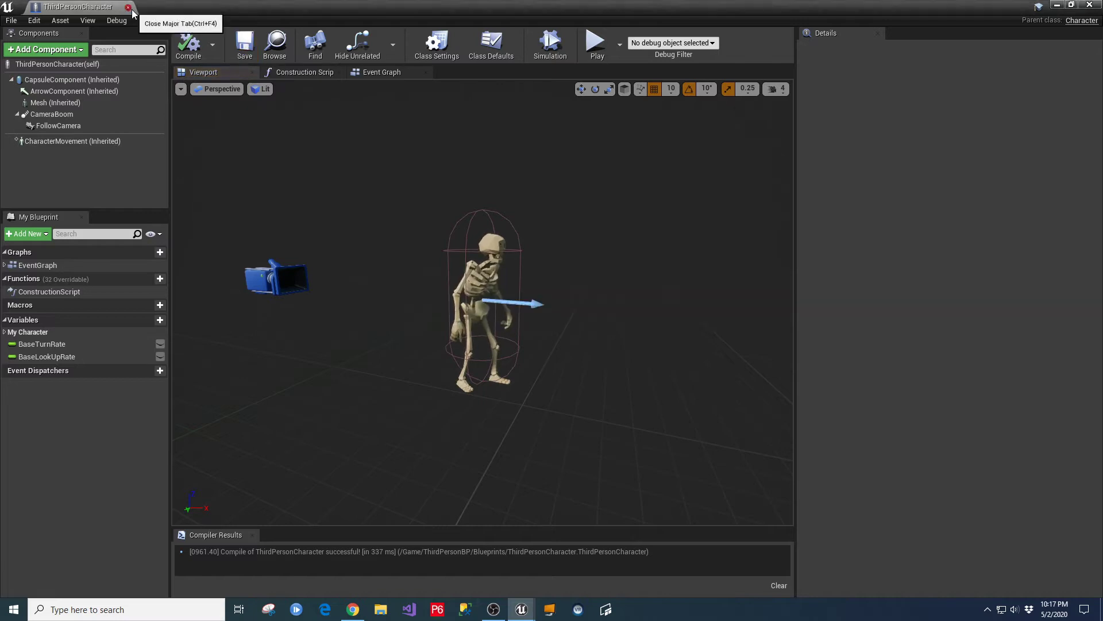
click(127, 6)
Play the level in the enlarged viewport, run the skeleton character around the fountain square to check its animations, and stop playing.
key(alt+p)
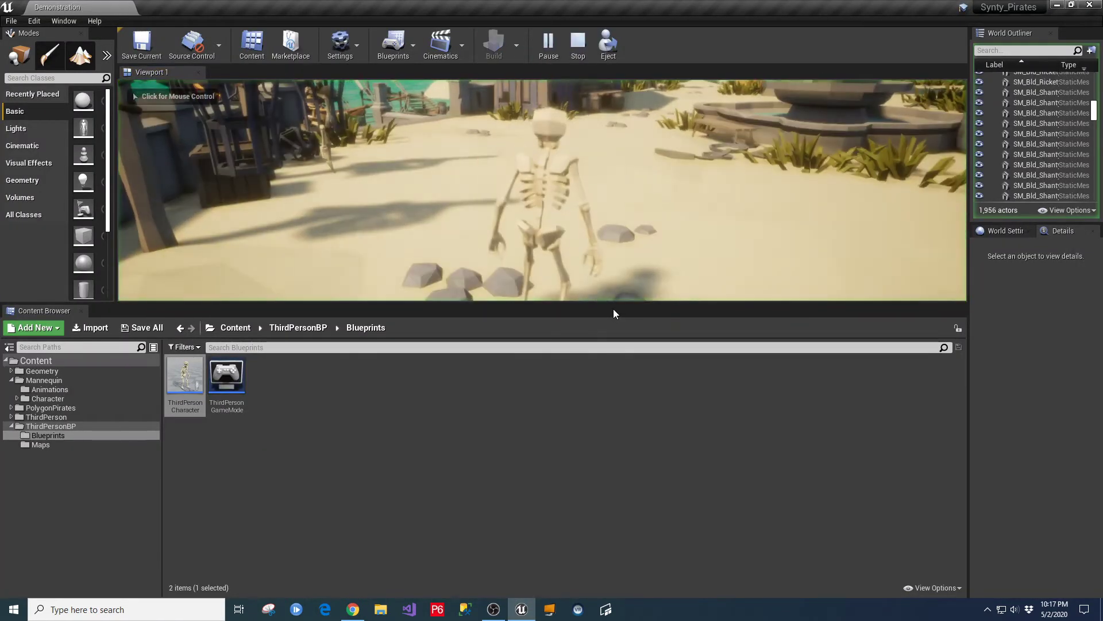
drag(612, 304, 655, 506)
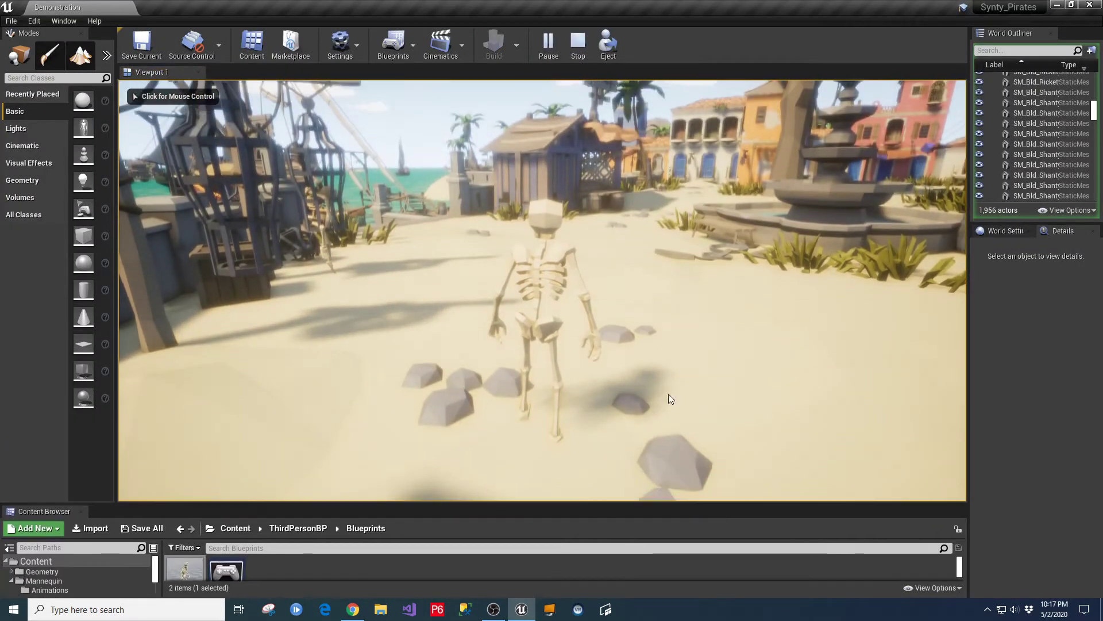
key(s)
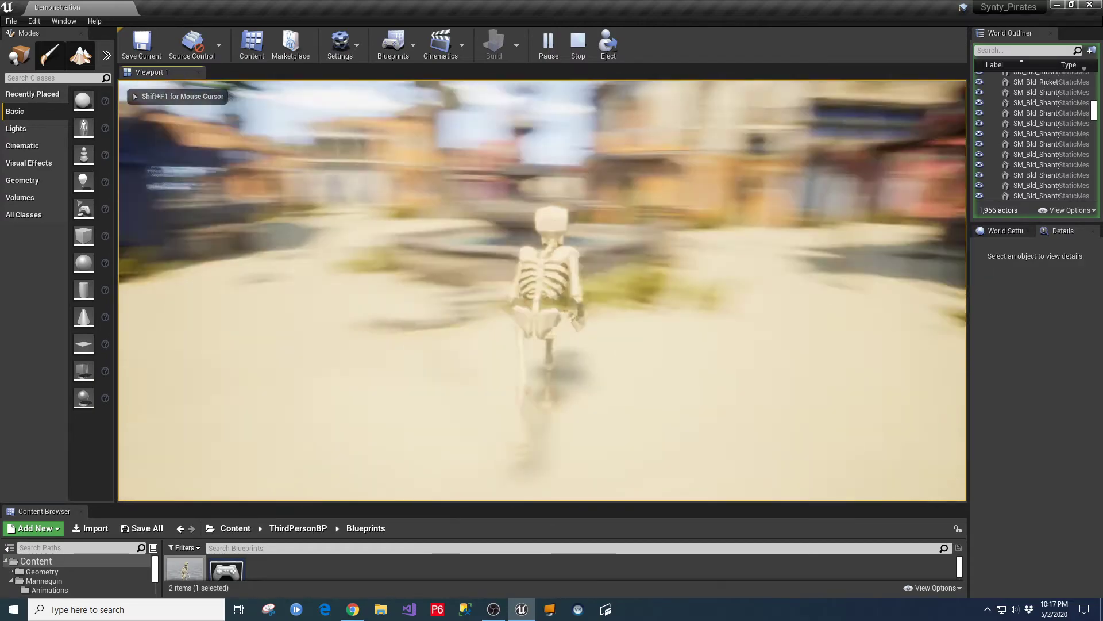
key(s)
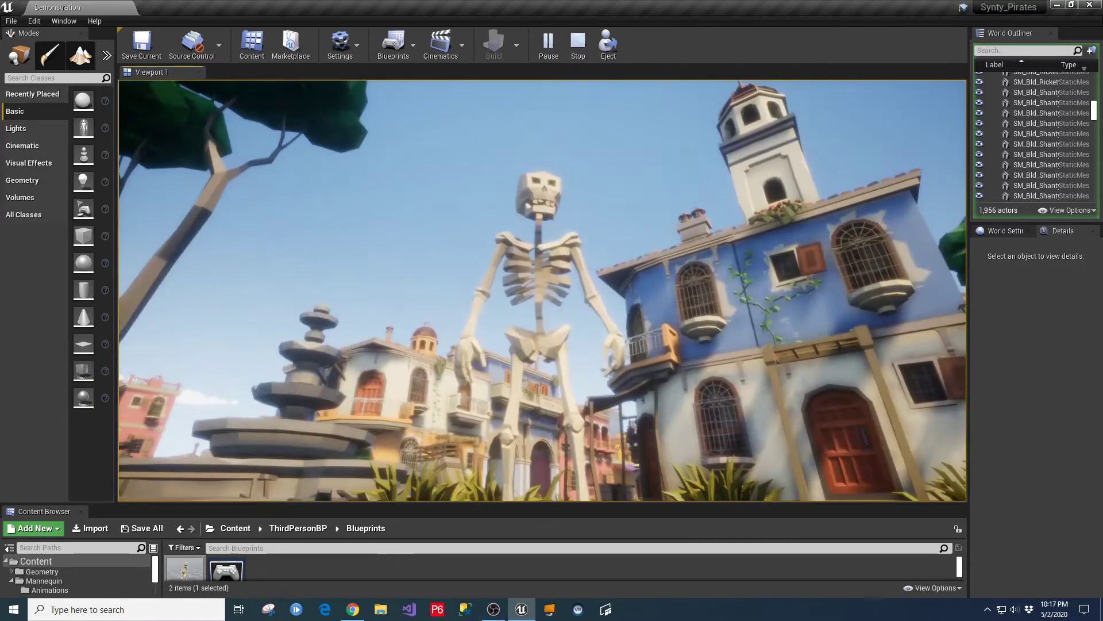
key(s)
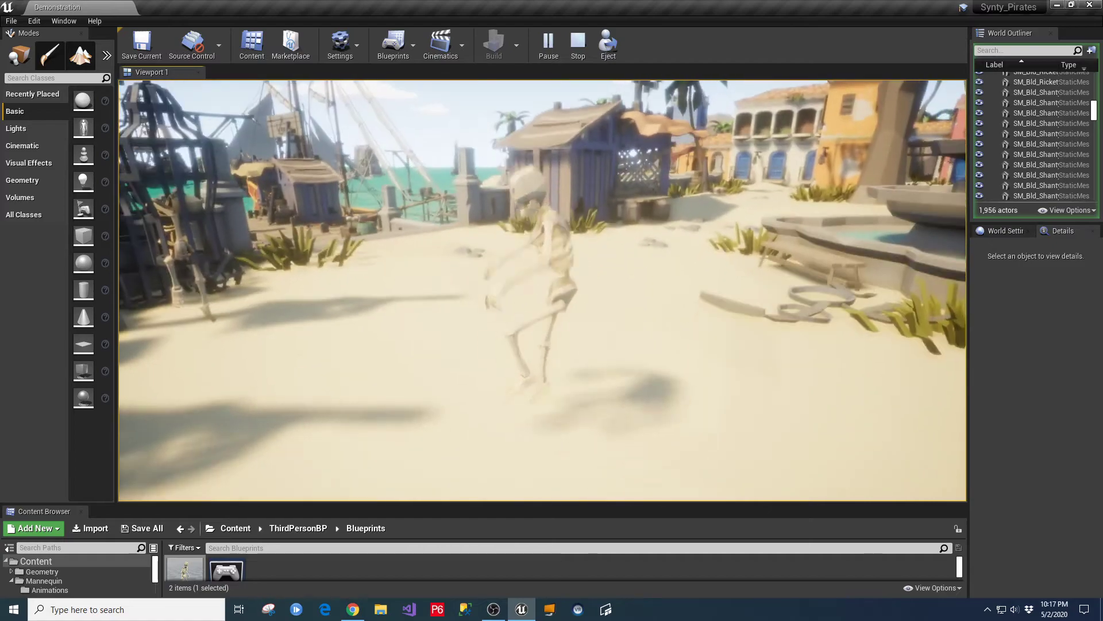
key(s)
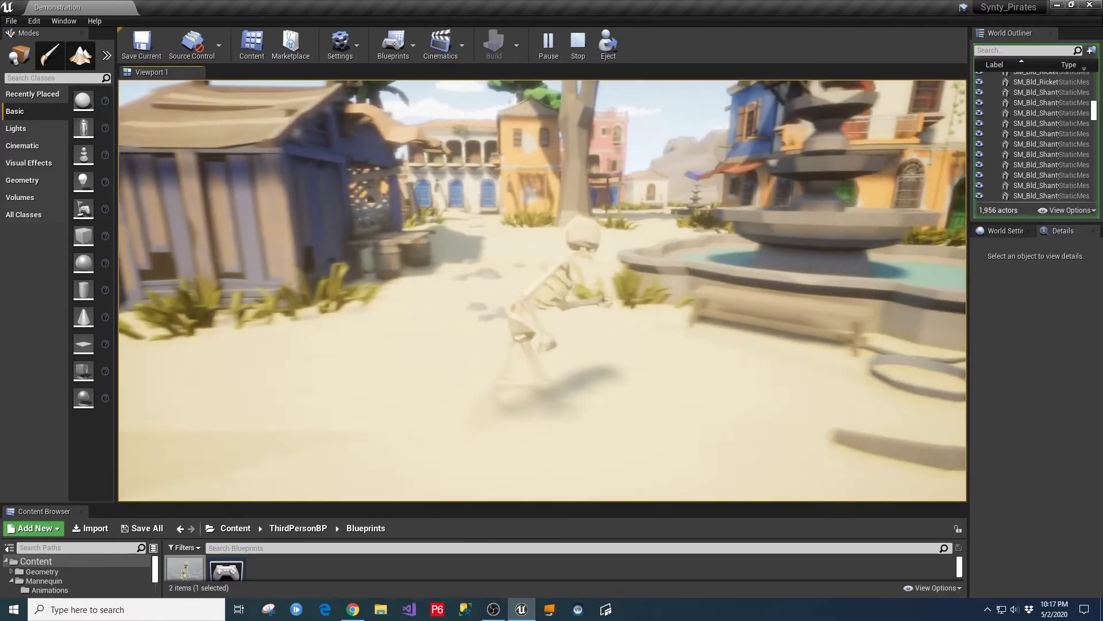
key(s)
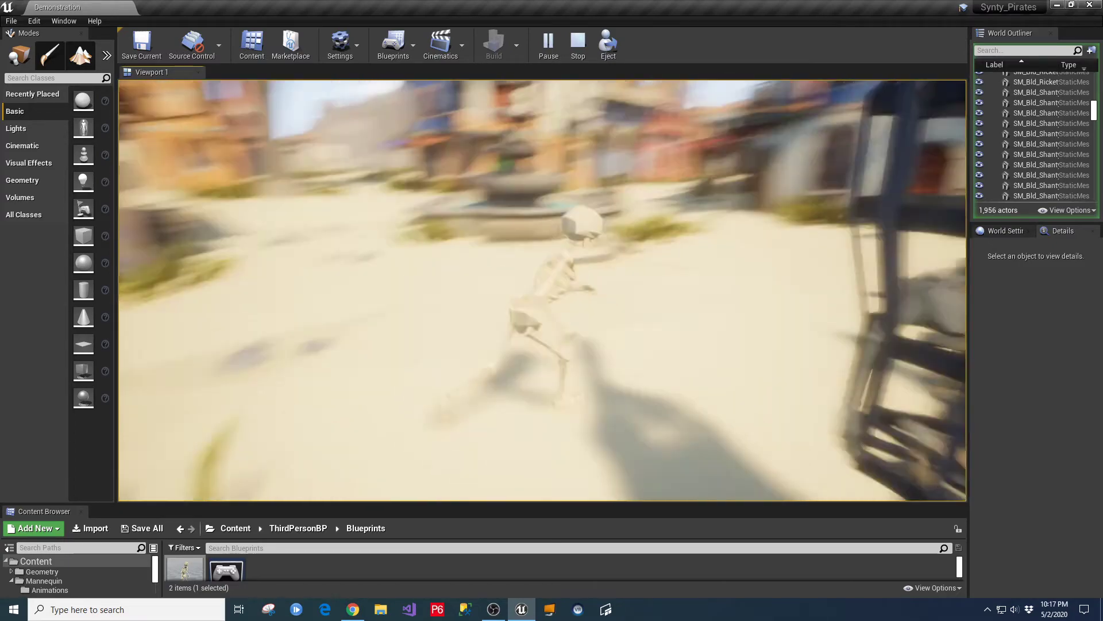
key(s)
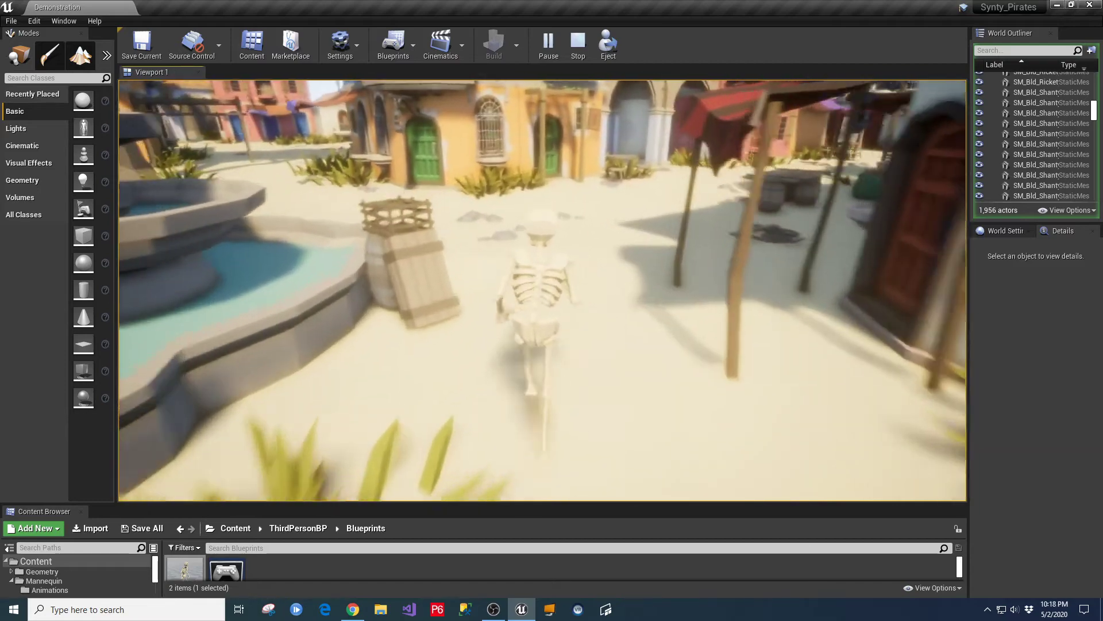
key(w)
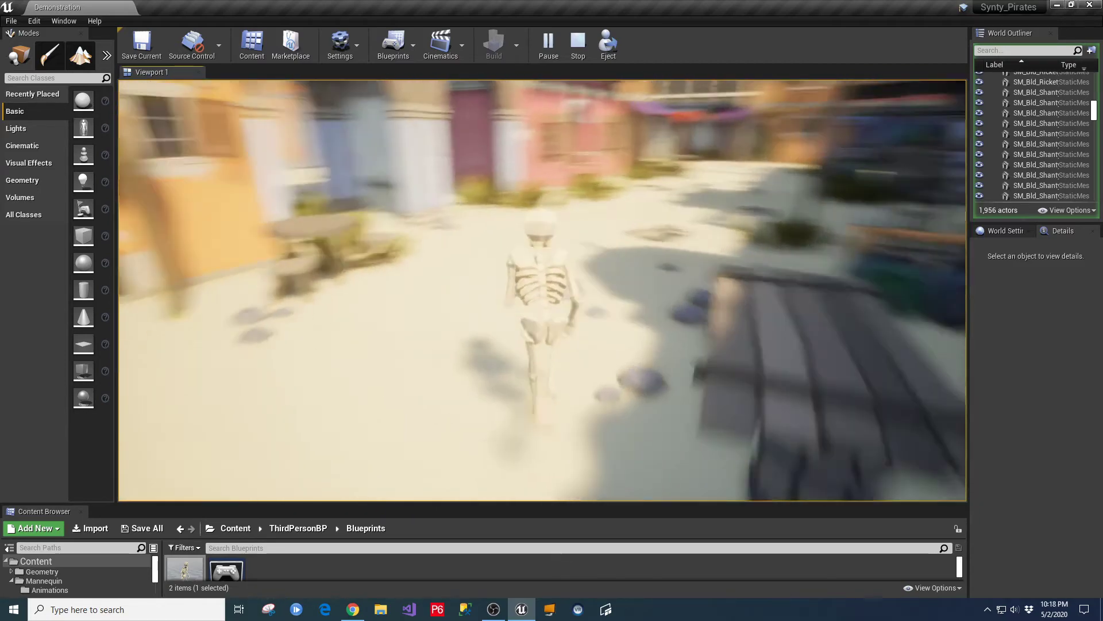
key(w)
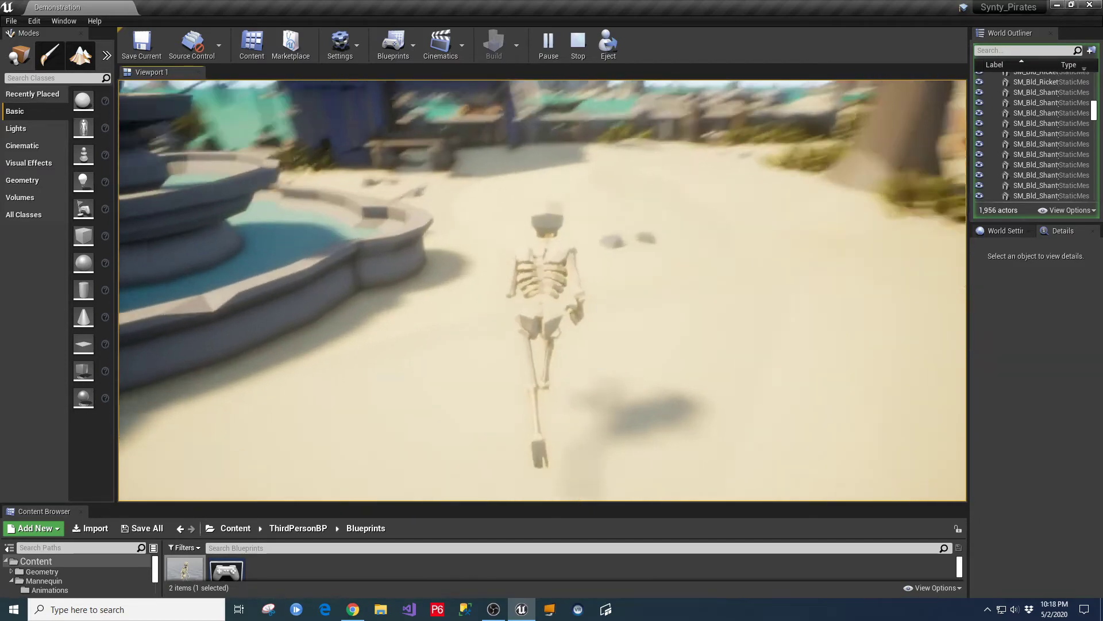
key(w)
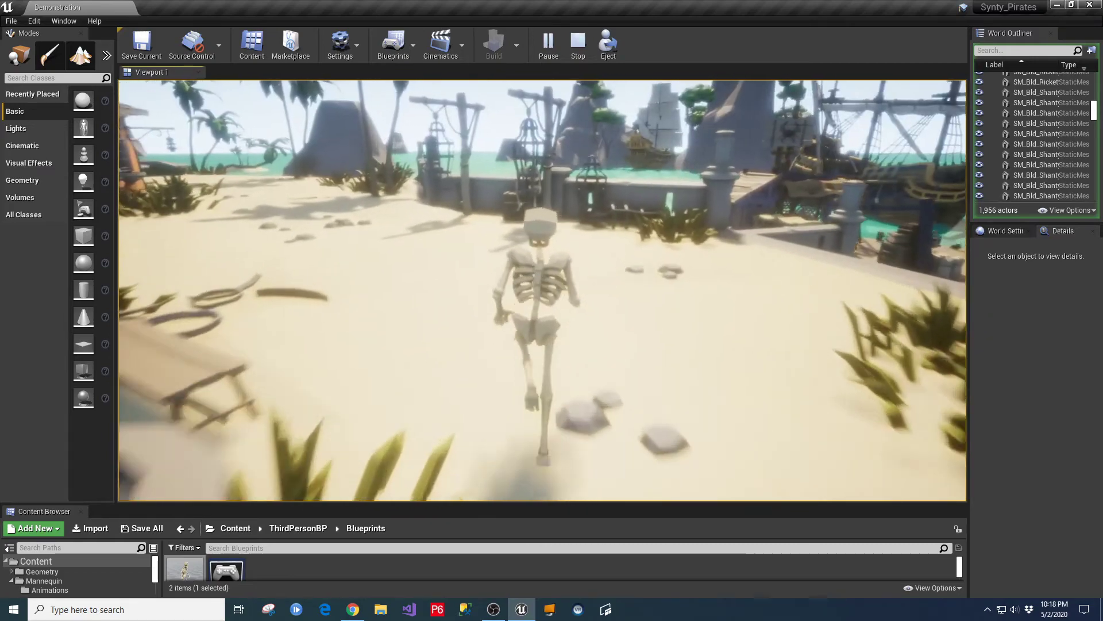
key(s)
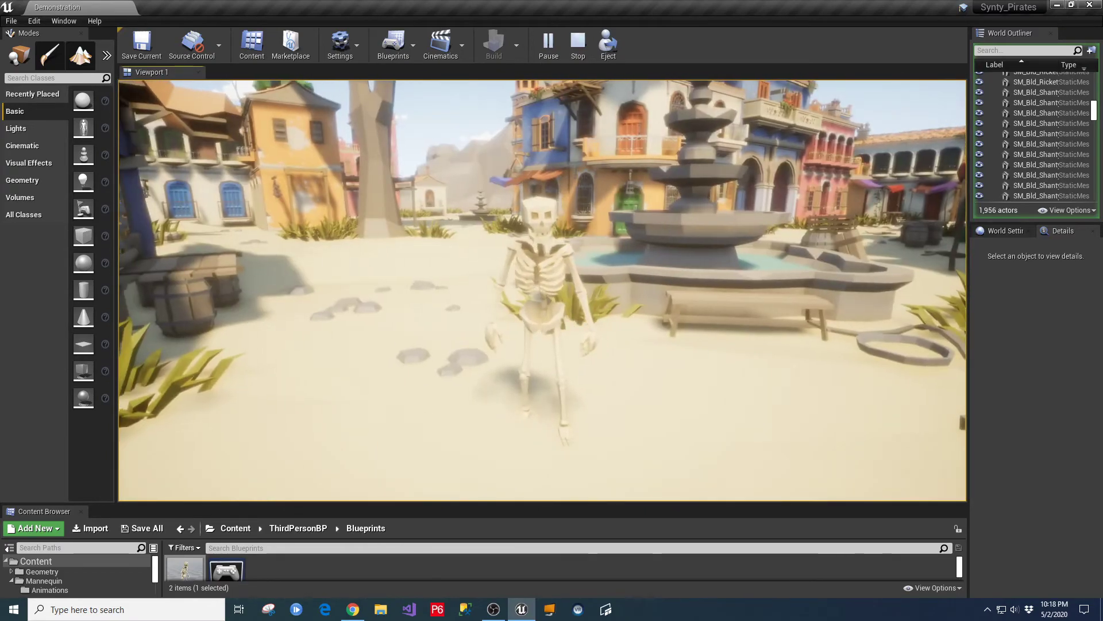
key(d)
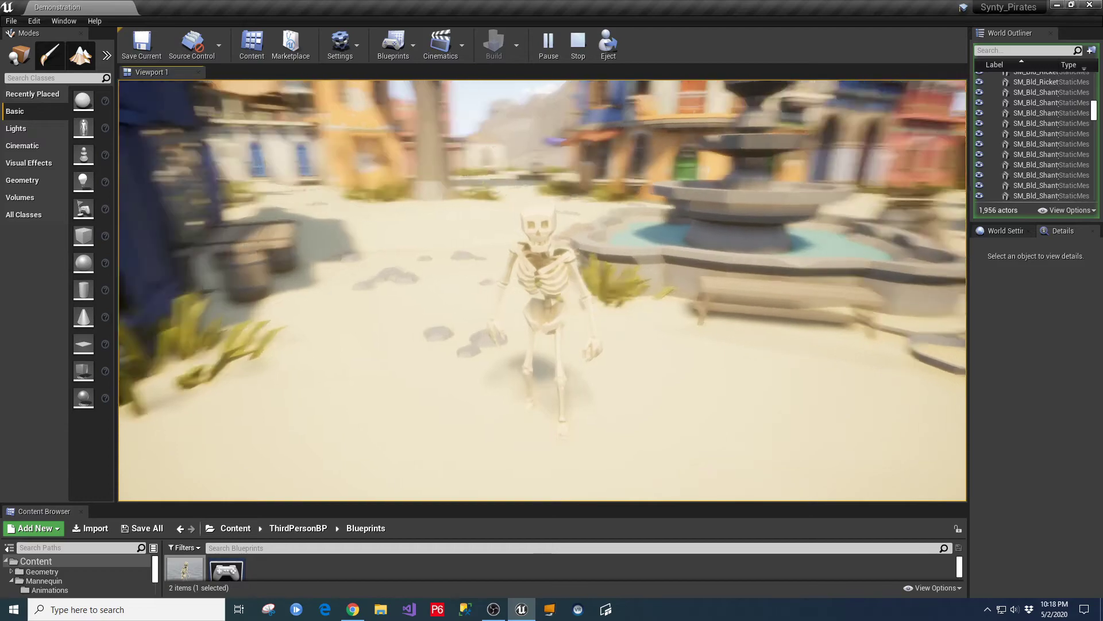
key(w)
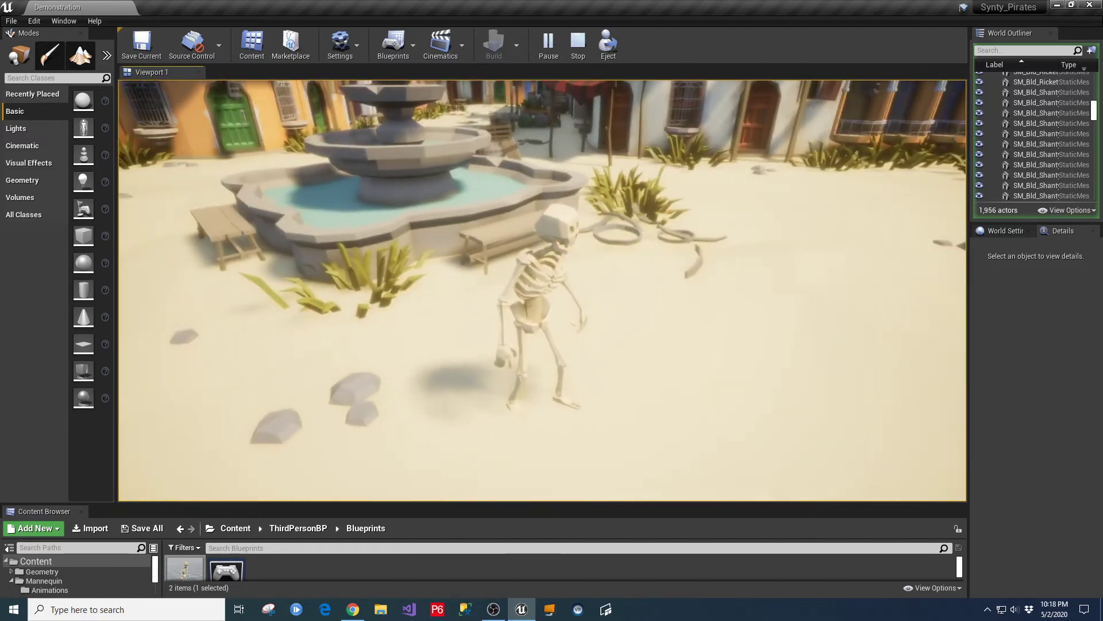
key(s)
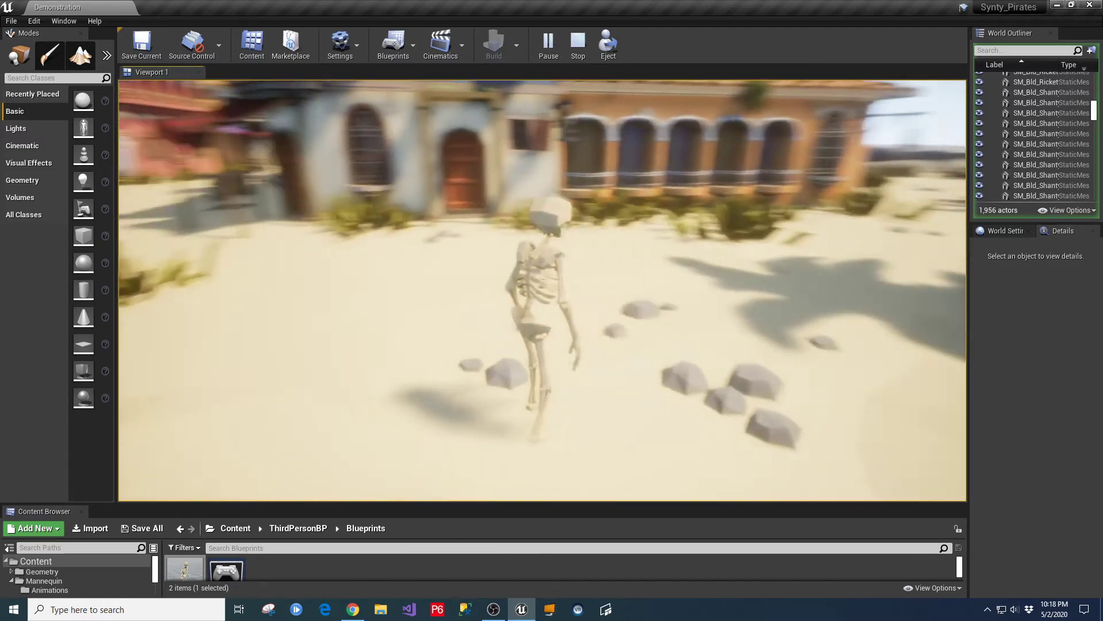
key(Escape)
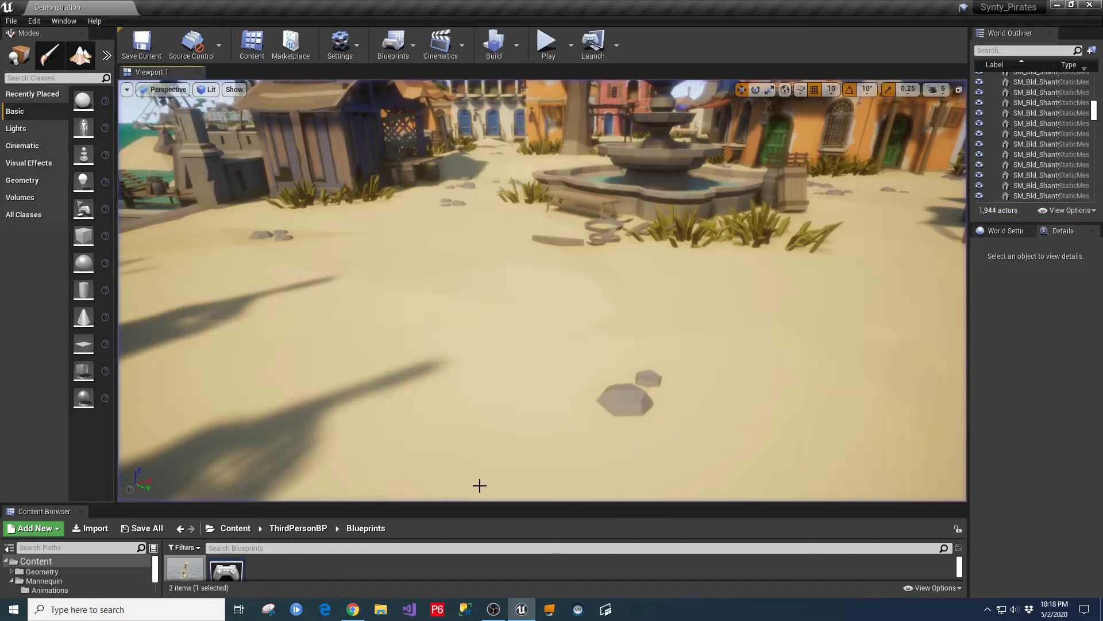
Reopen the ThirdPersonCharacter blueprint and set its inherited Mesh component's skeletal mesh to SK_Character_Pirate_Seaman_01_Bare.
drag(446, 502, 446, 426)
double_click(184, 488)
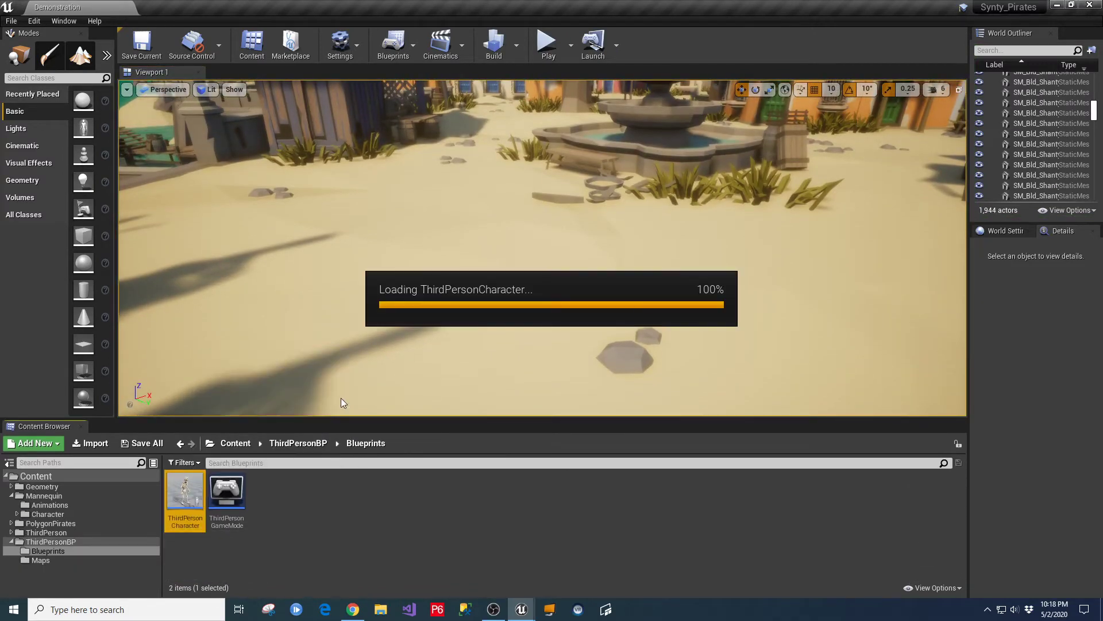
click(56, 103)
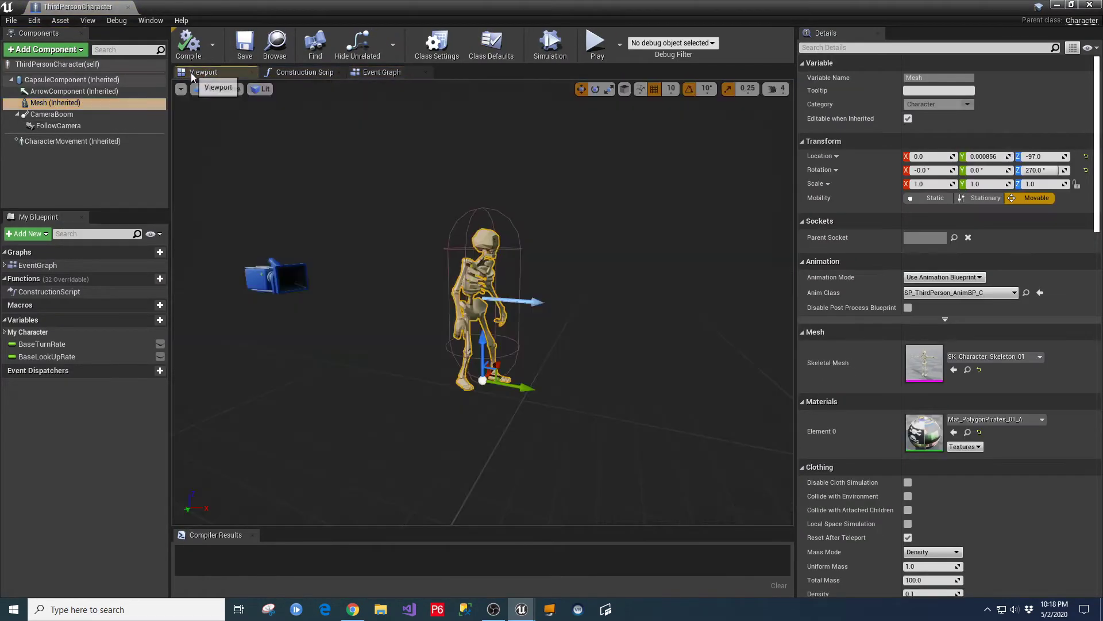
click(997, 359)
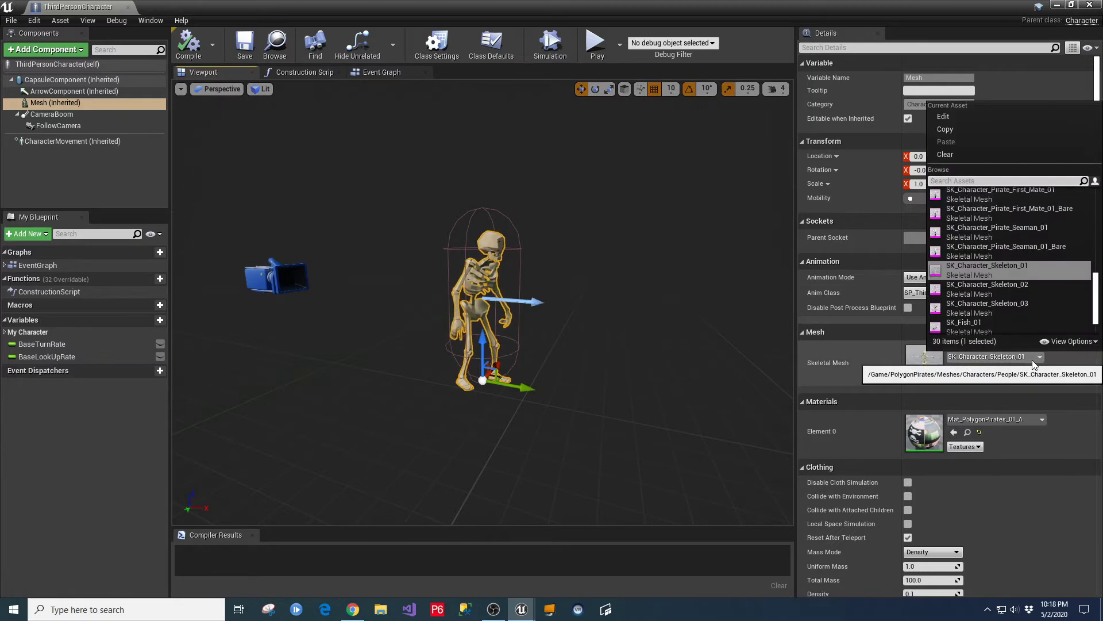
click(1013, 251)
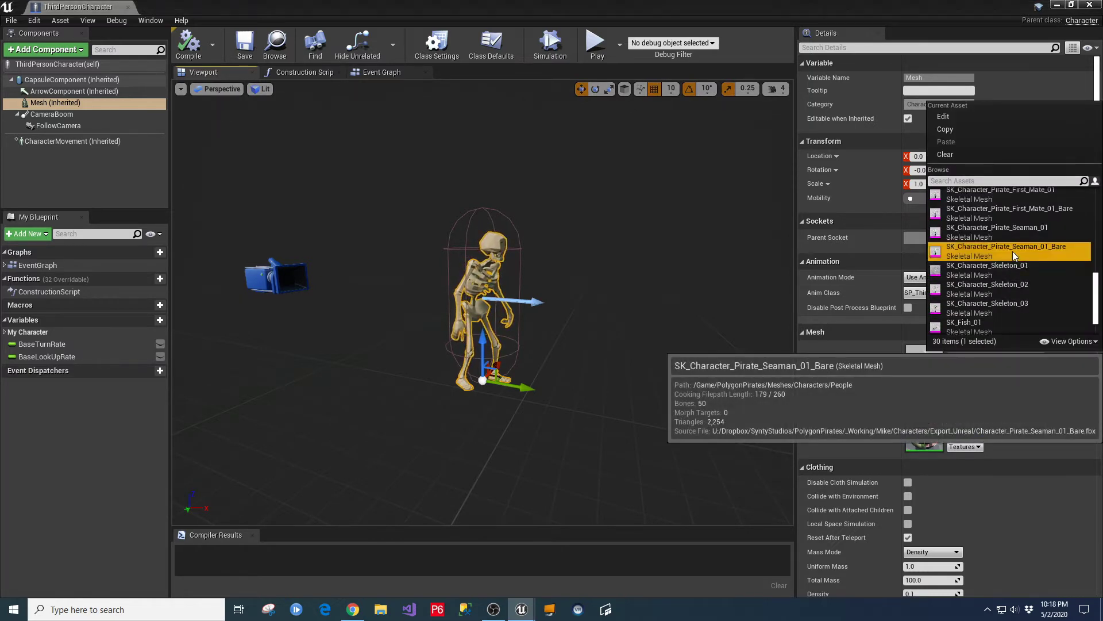
Compile and save the ThirdPersonCharacter blueprint, and close its editor.
click(190, 45)
click(244, 45)
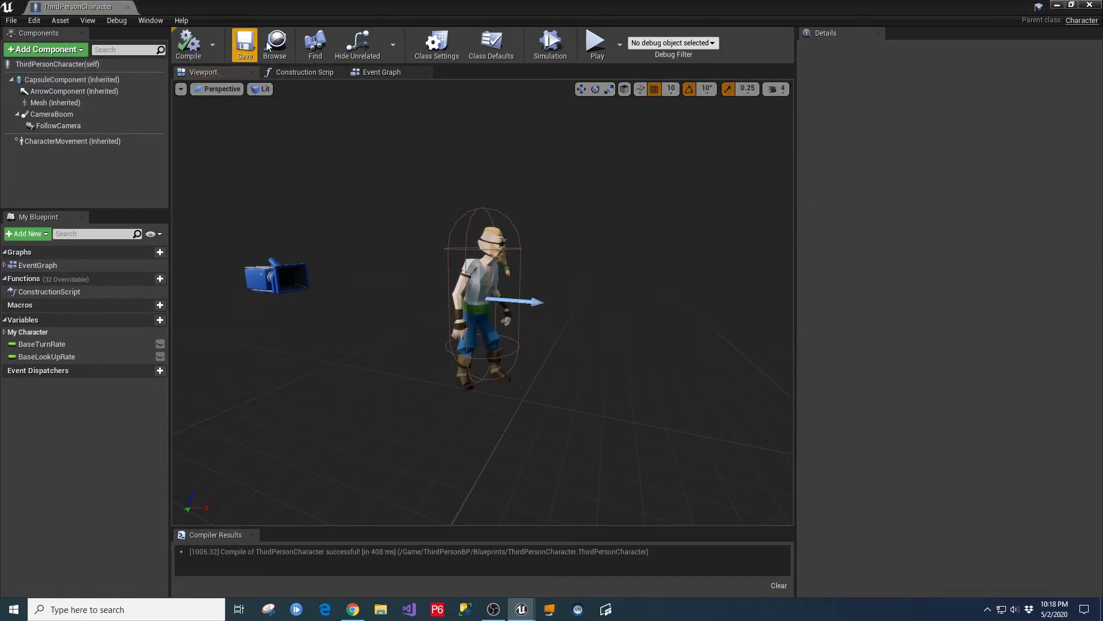
click(1091, 7)
Play the level as the pirate seaman, run him from the beach to the end of the dock, and stop playing.
key(alt+p)
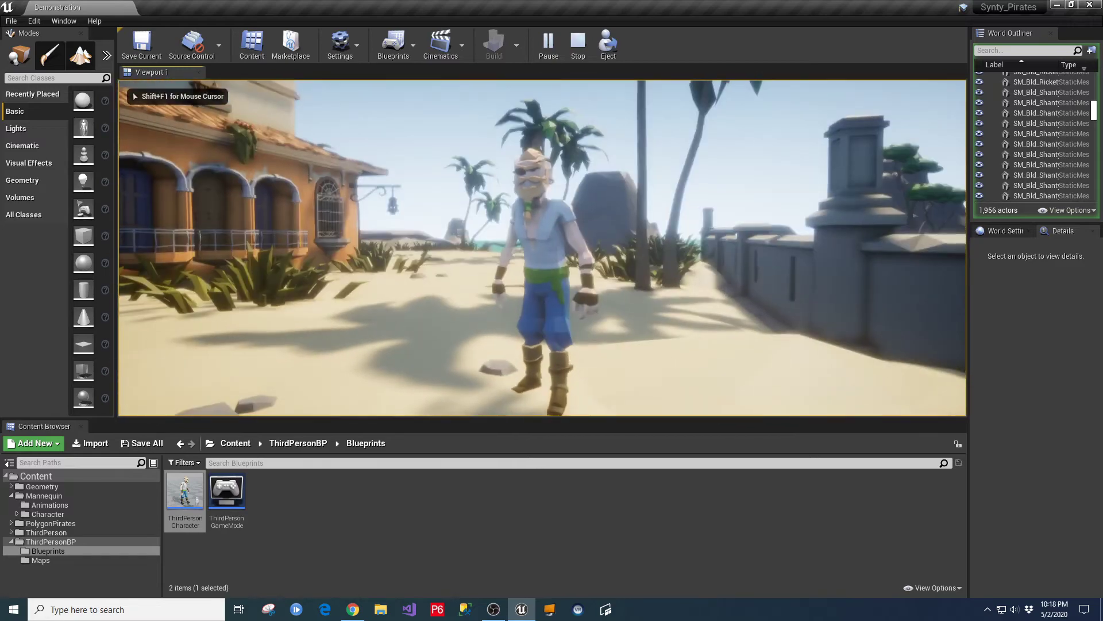
key(d)
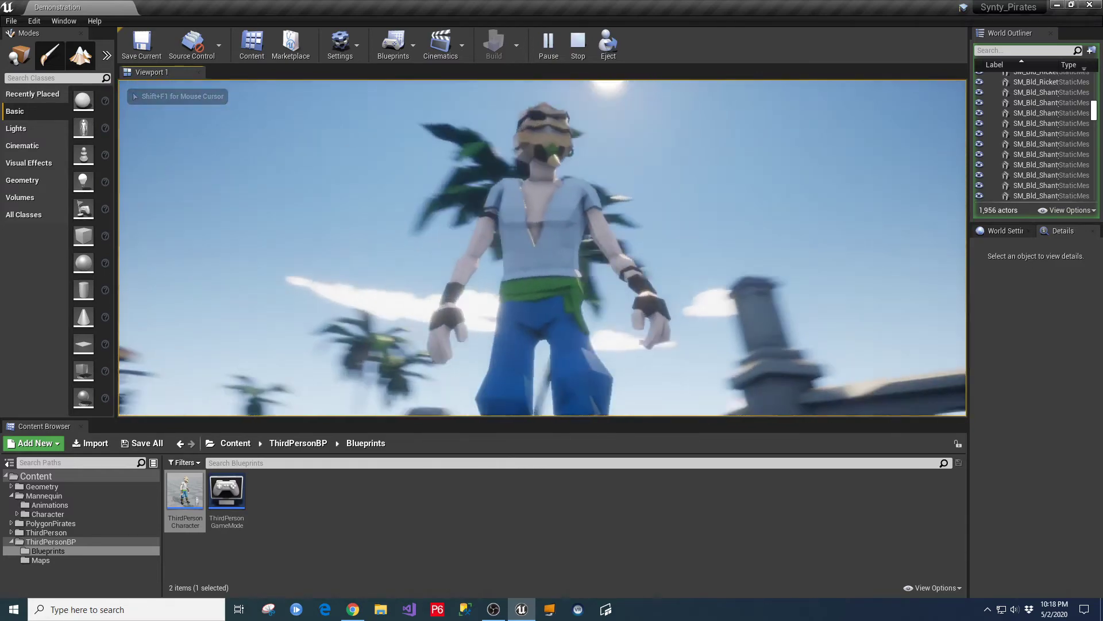
key(w)
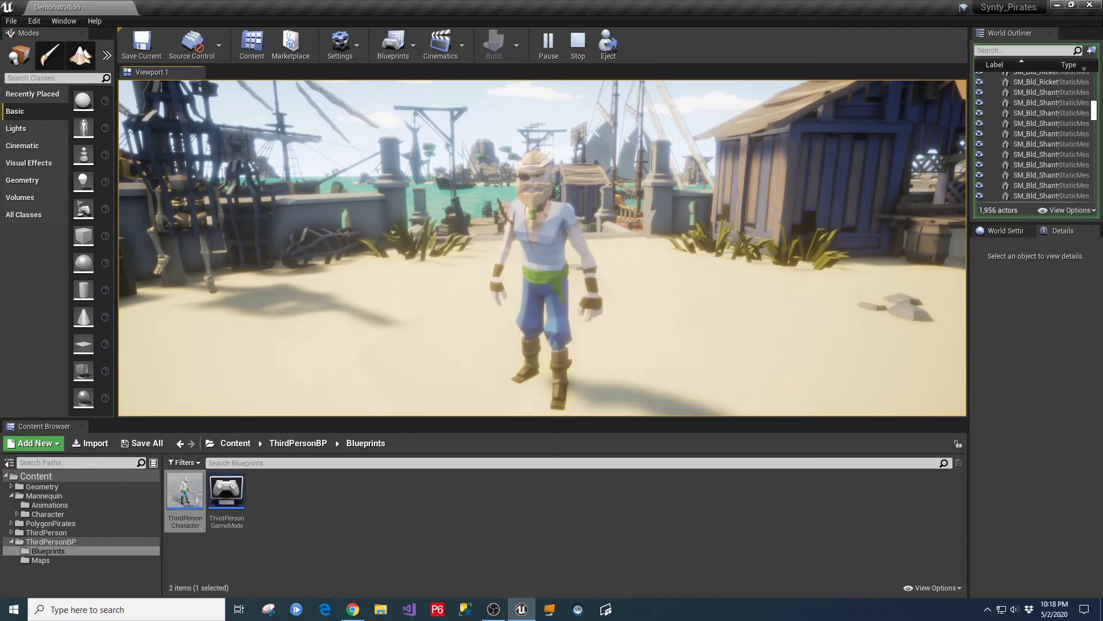
key(w)
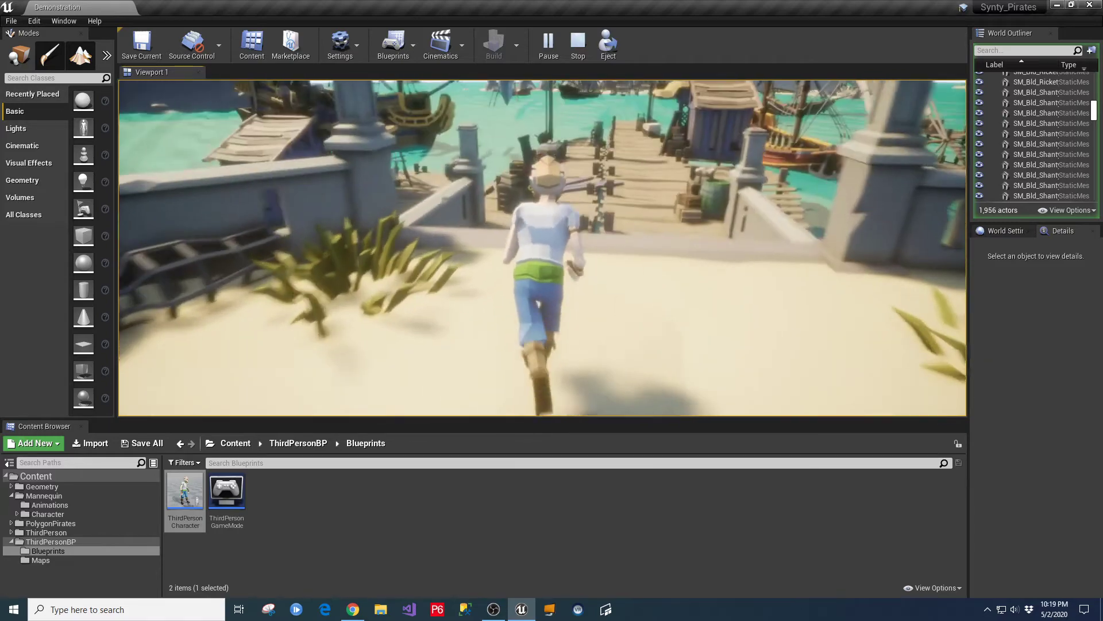
key(w)
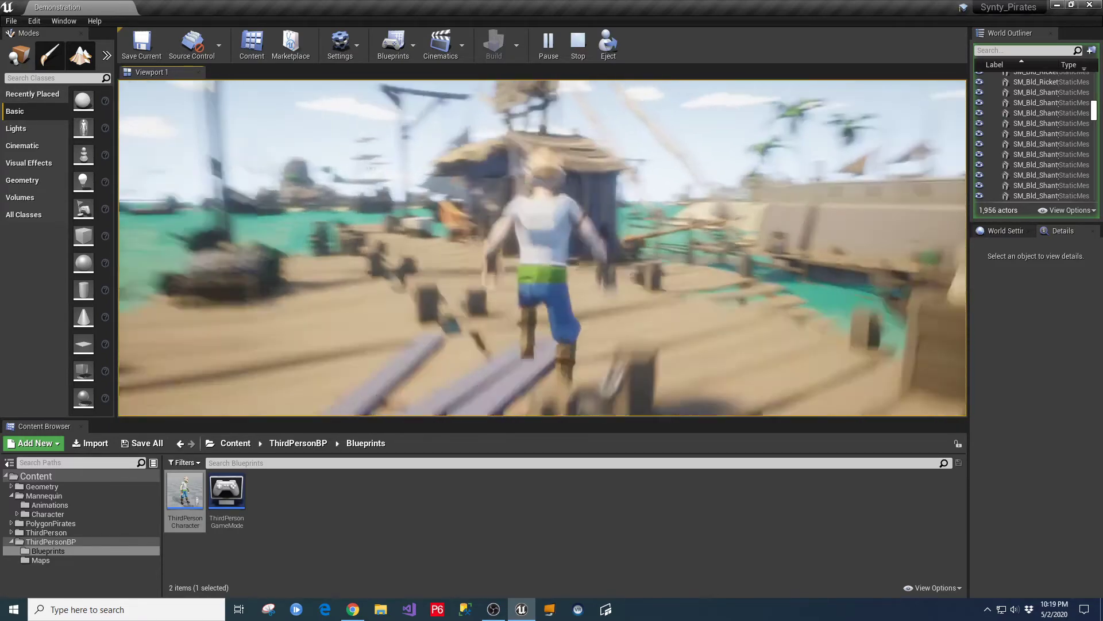
key(w)
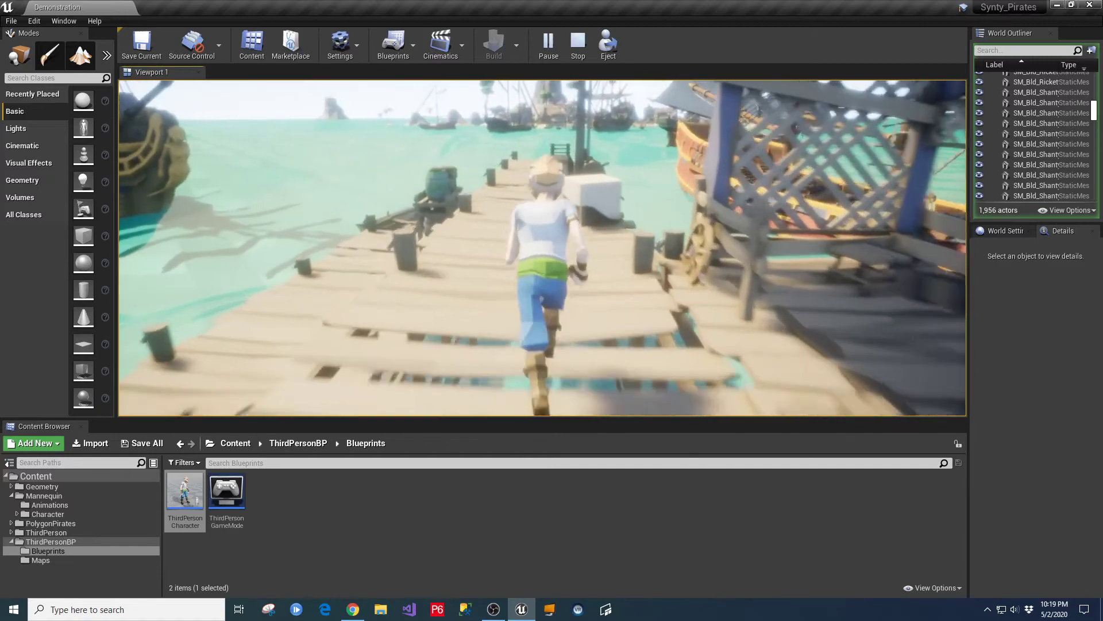
key(w)
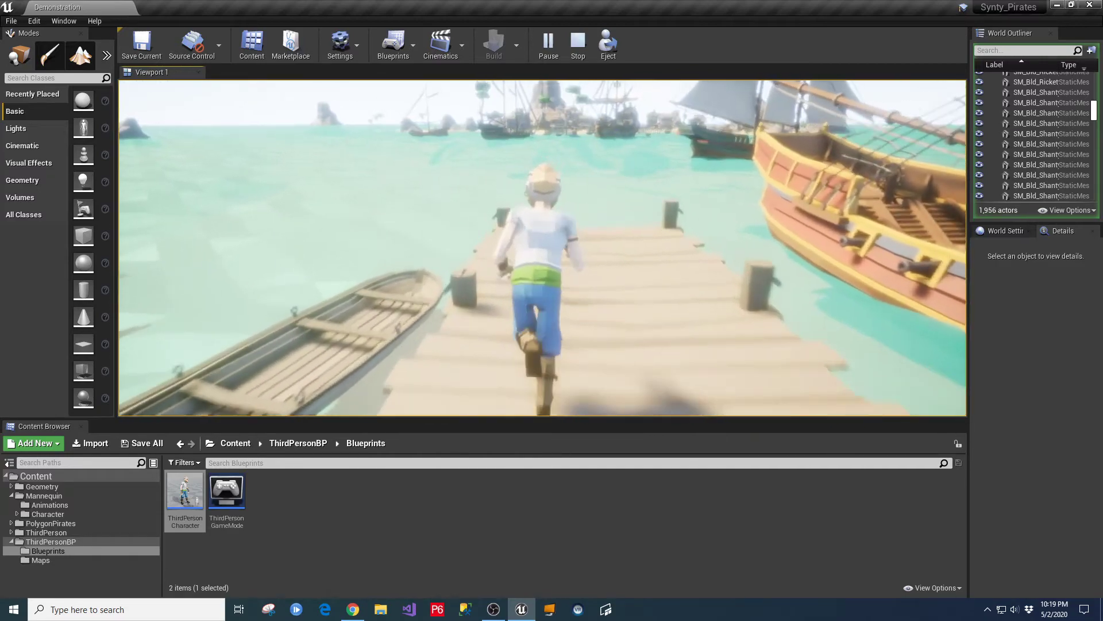
key(s)
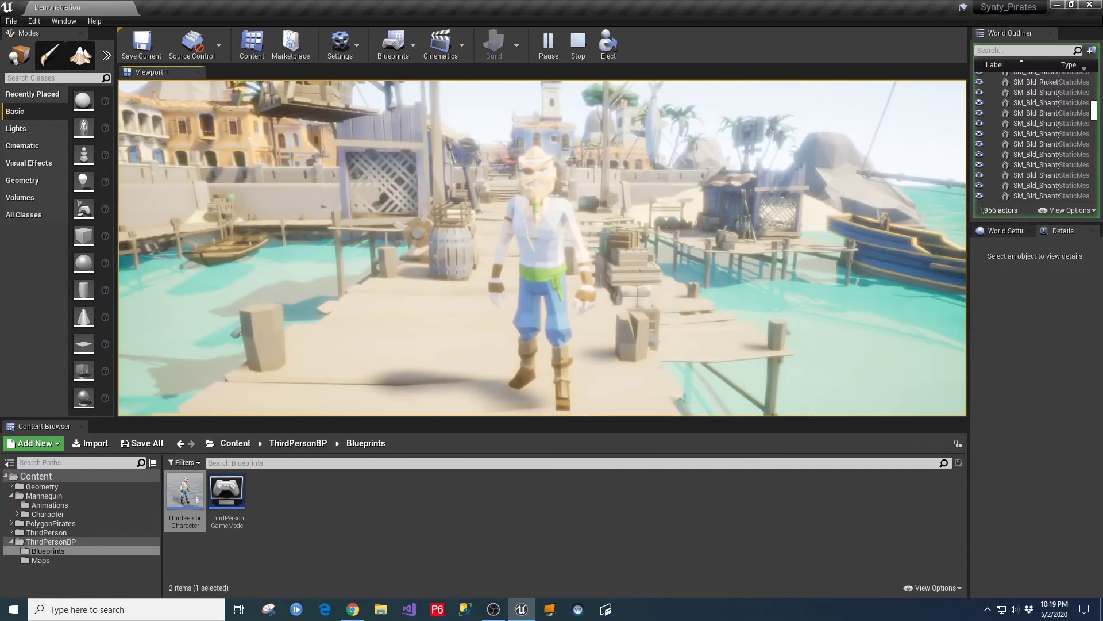
key(Escape)
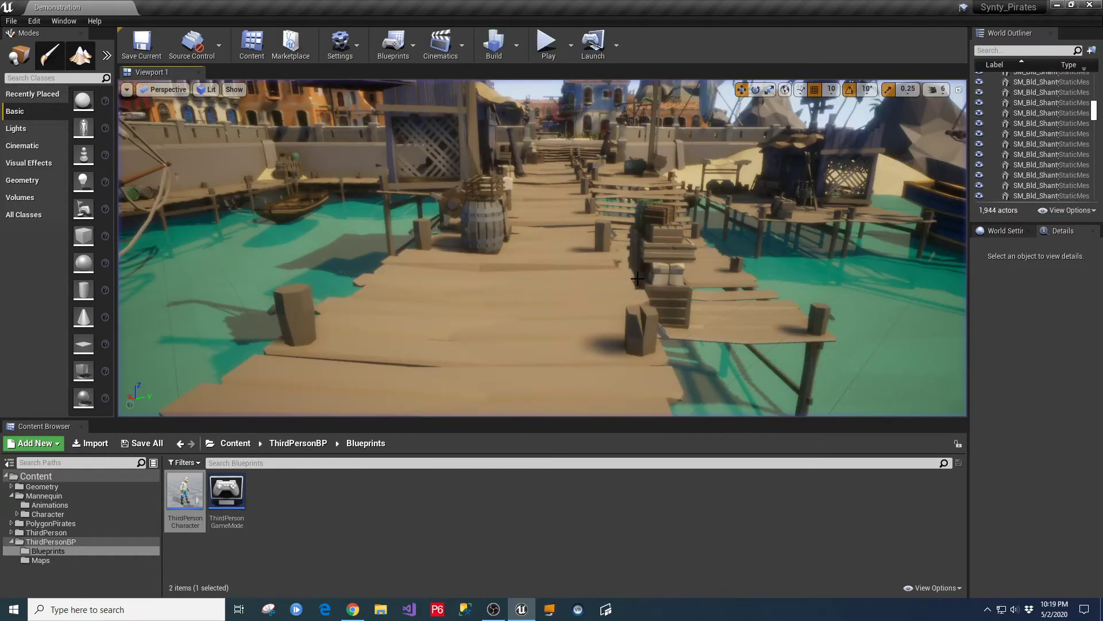
Reopen the ThirdPersonCharacter blueprint and expand the FollowCamera's post-process Lens settings for Mobile Depth of Field and Exposure.
scroll(481, 271, down, 5)
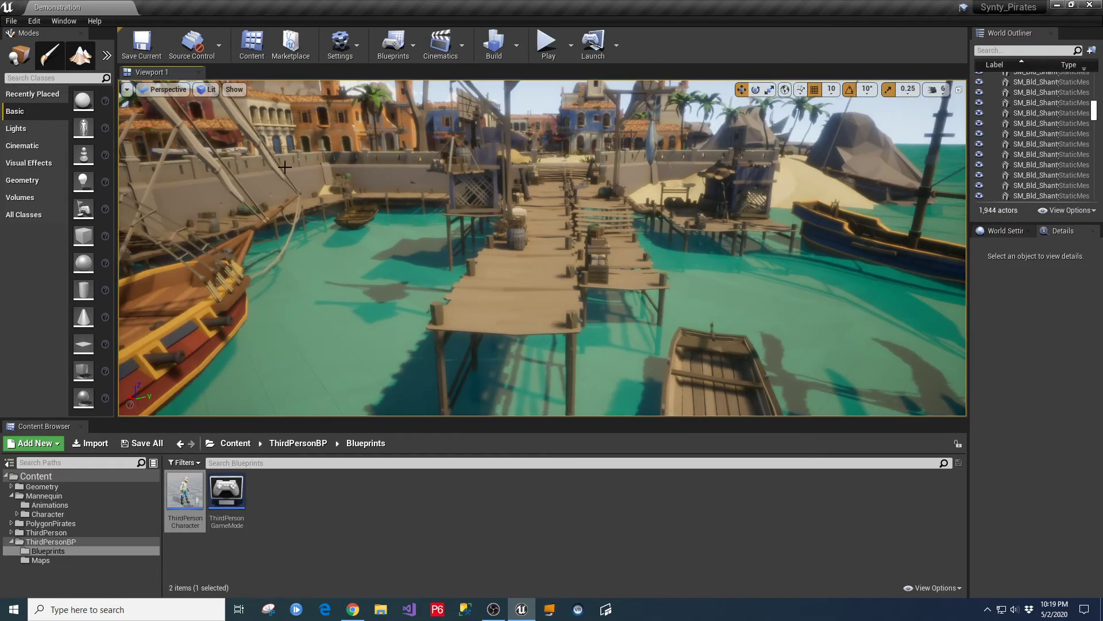
double_click(185, 491)
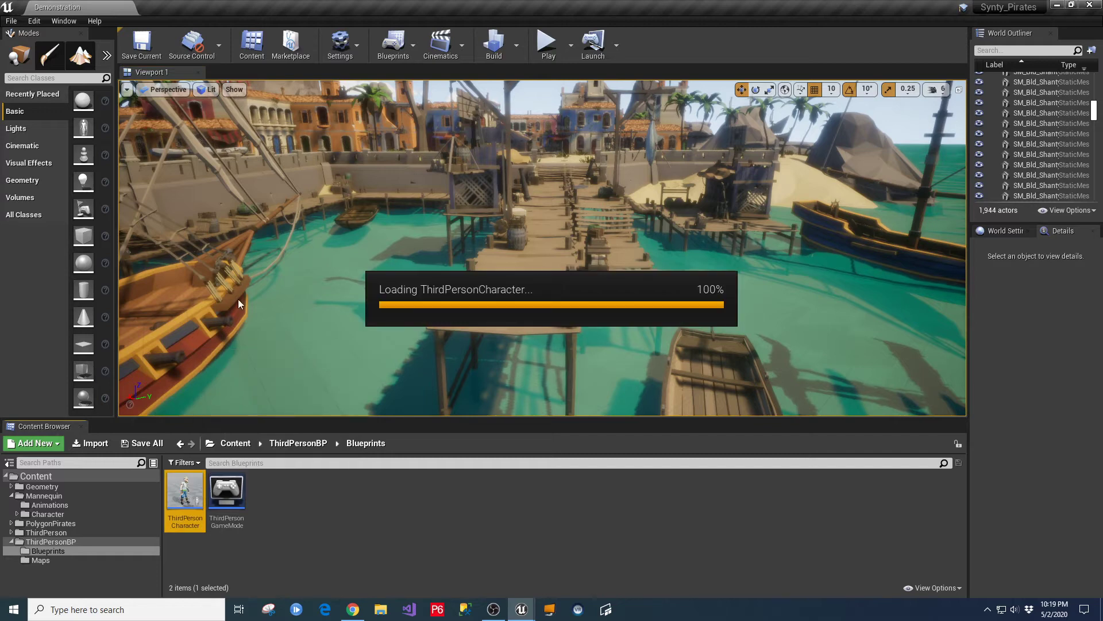
click(58, 125)
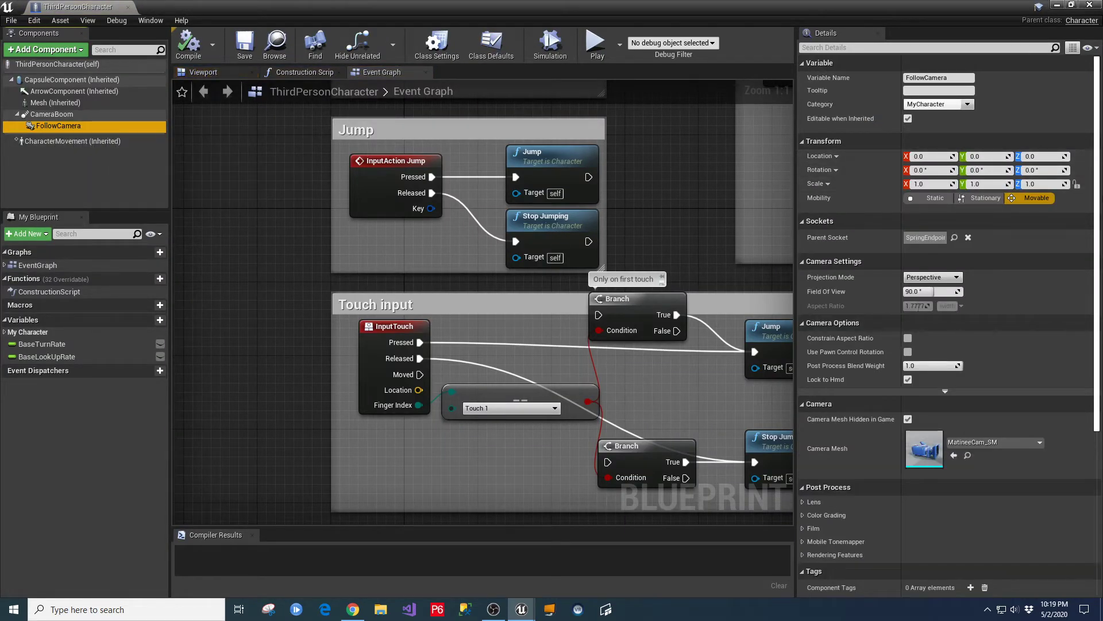
scroll(1062, 361, down, 6)
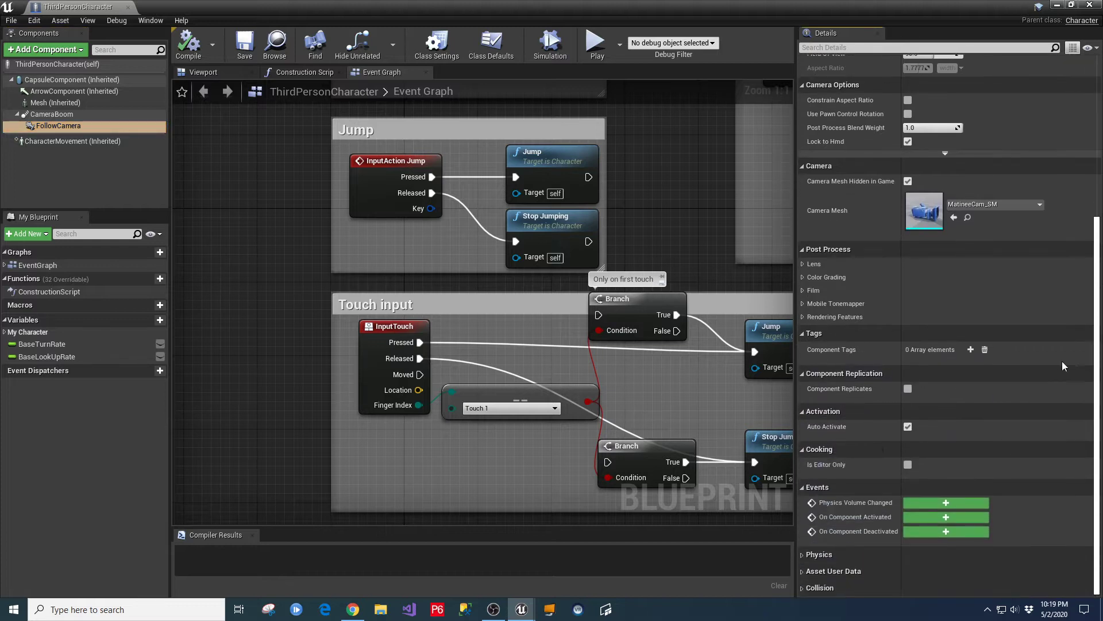
click(804, 264)
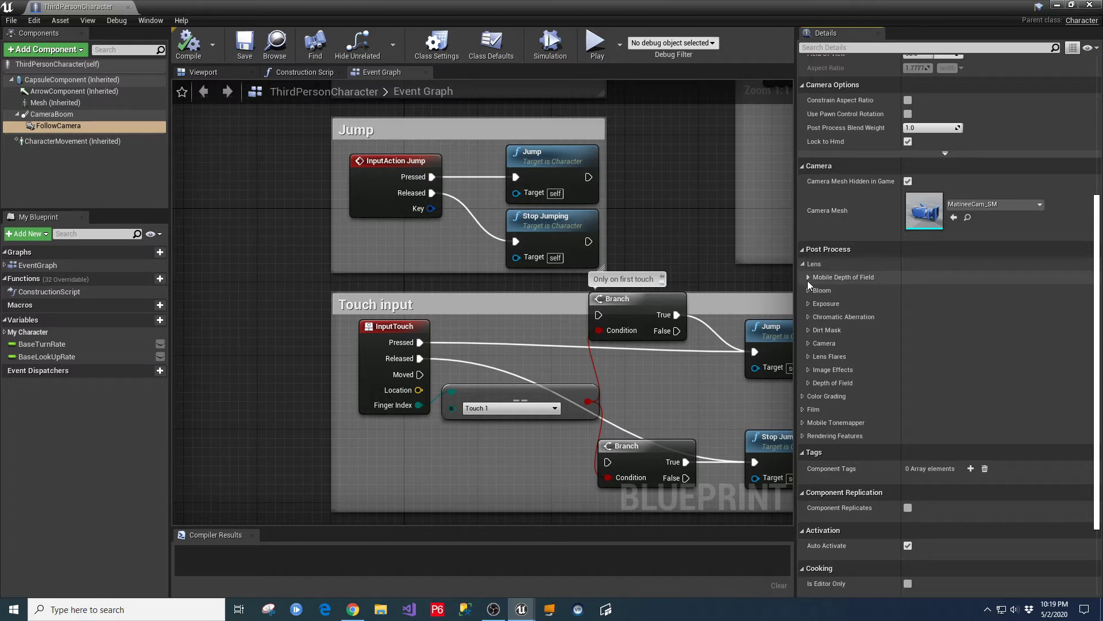
click(808, 279)
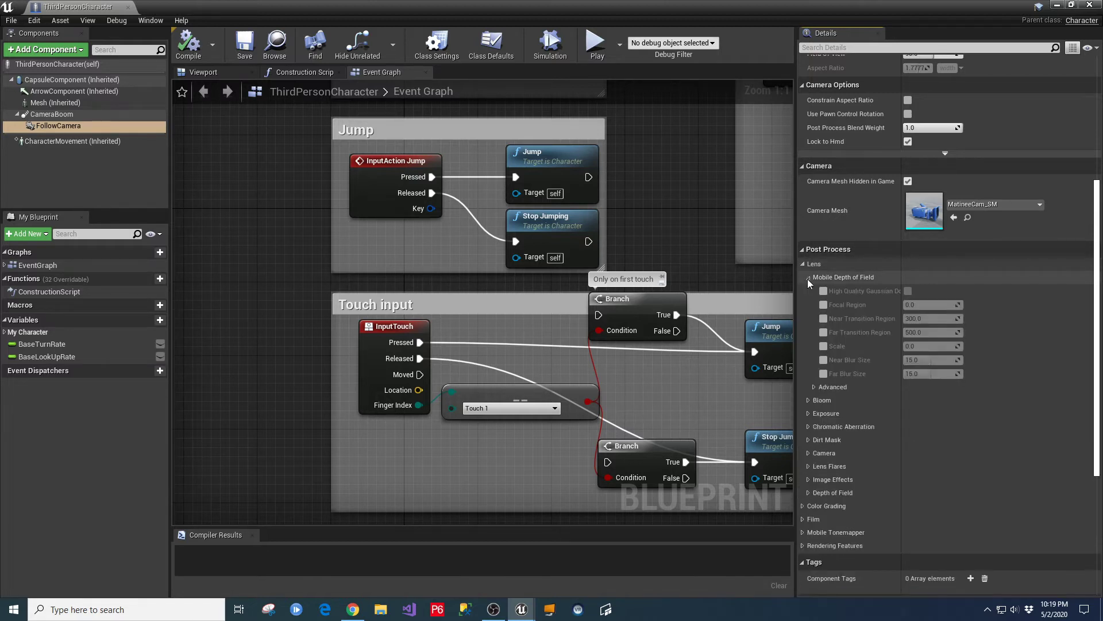
click(812, 387)
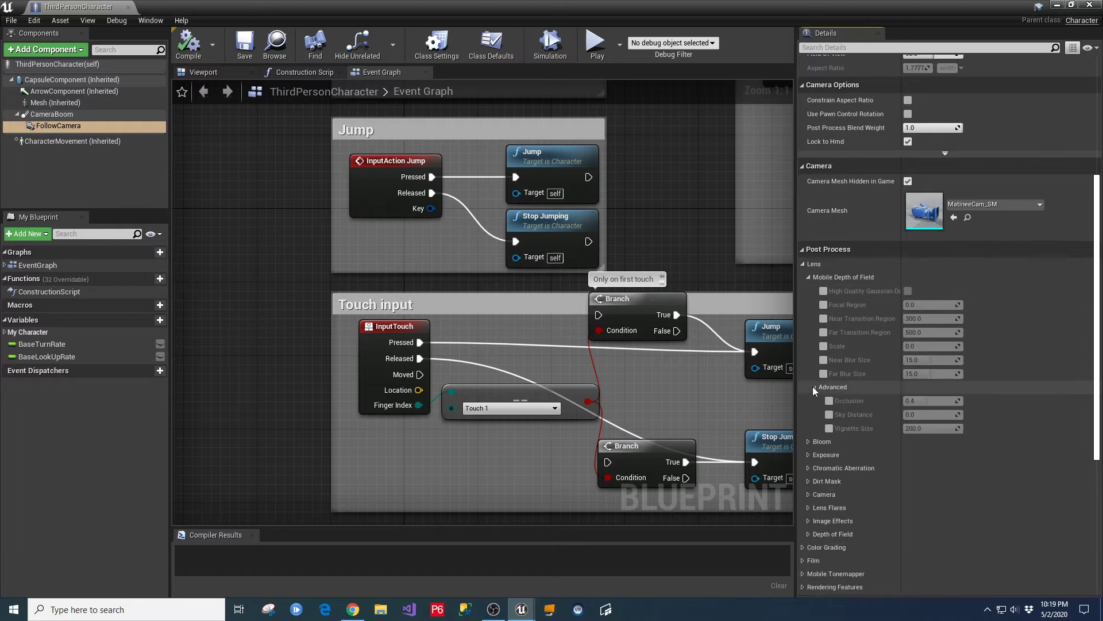
click(809, 454)
scroll(777, 458, down, 1)
scroll(836, 440, down, 5)
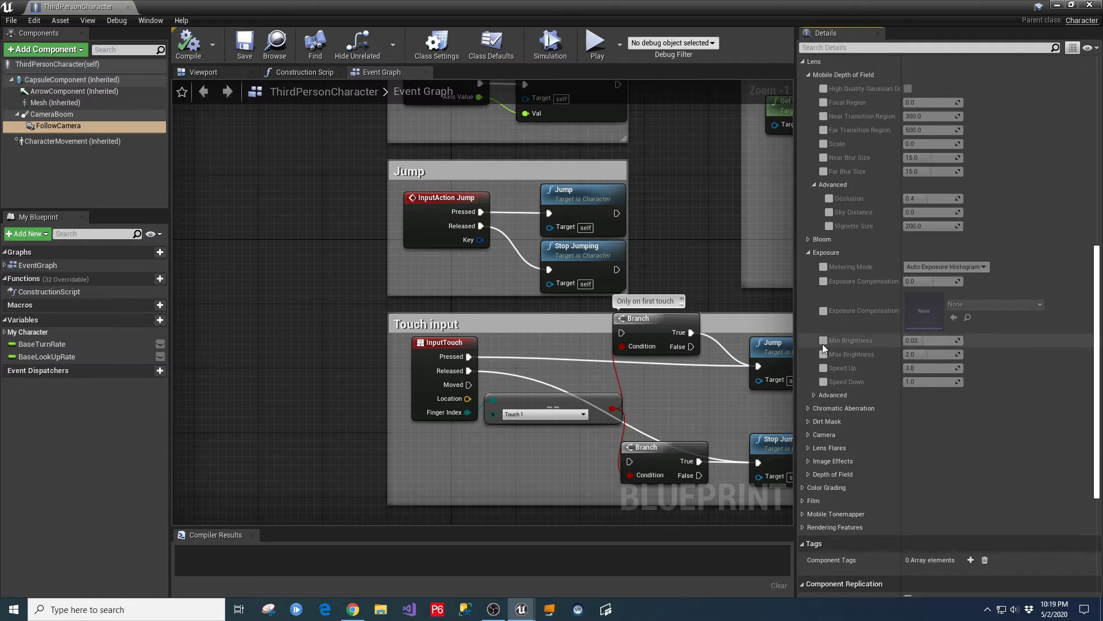
Override the FollowCamera's exposure Min Brightness and Max Brightness with 1.0, compile and save the blueprint, and return to the level editor.
click(823, 341)
click(823, 354)
click(933, 340)
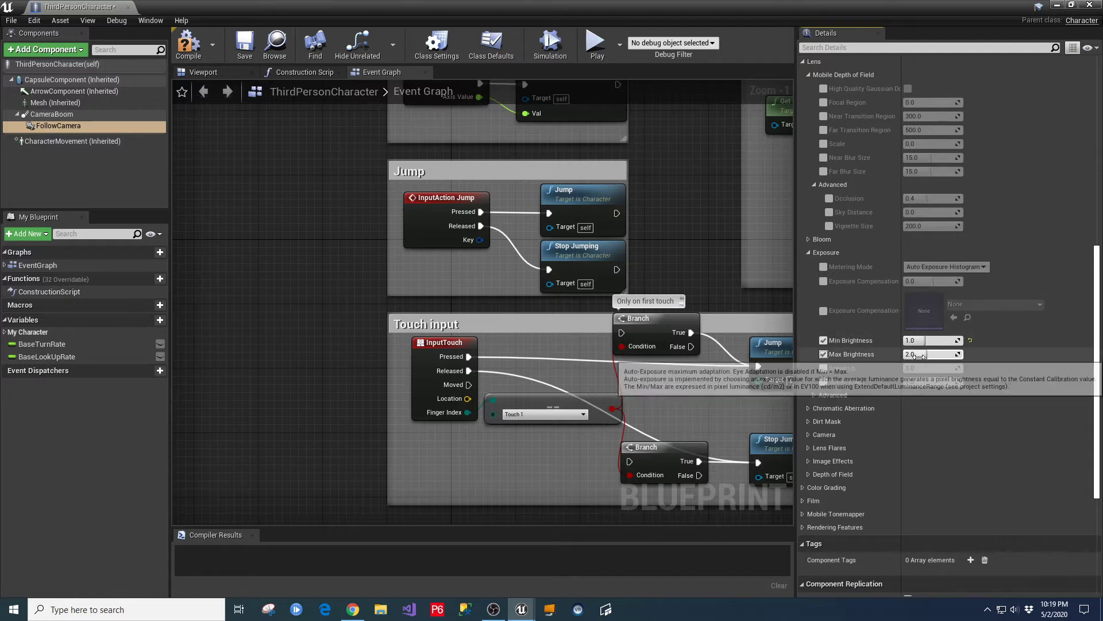
click(918, 354)
text(1.0)
key(Return)
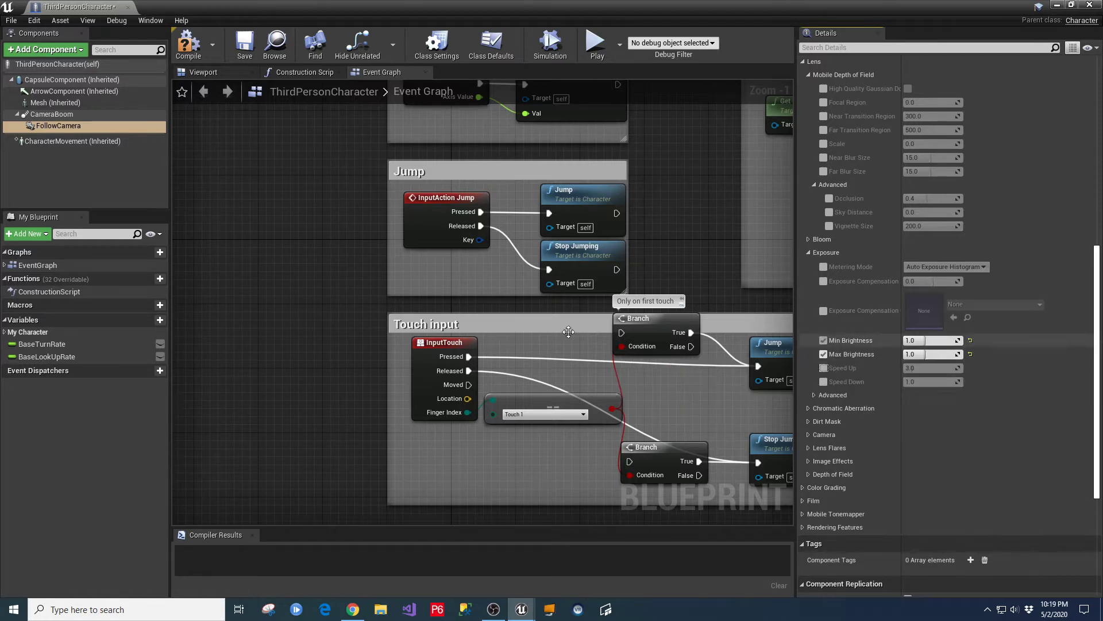
click(182, 52)
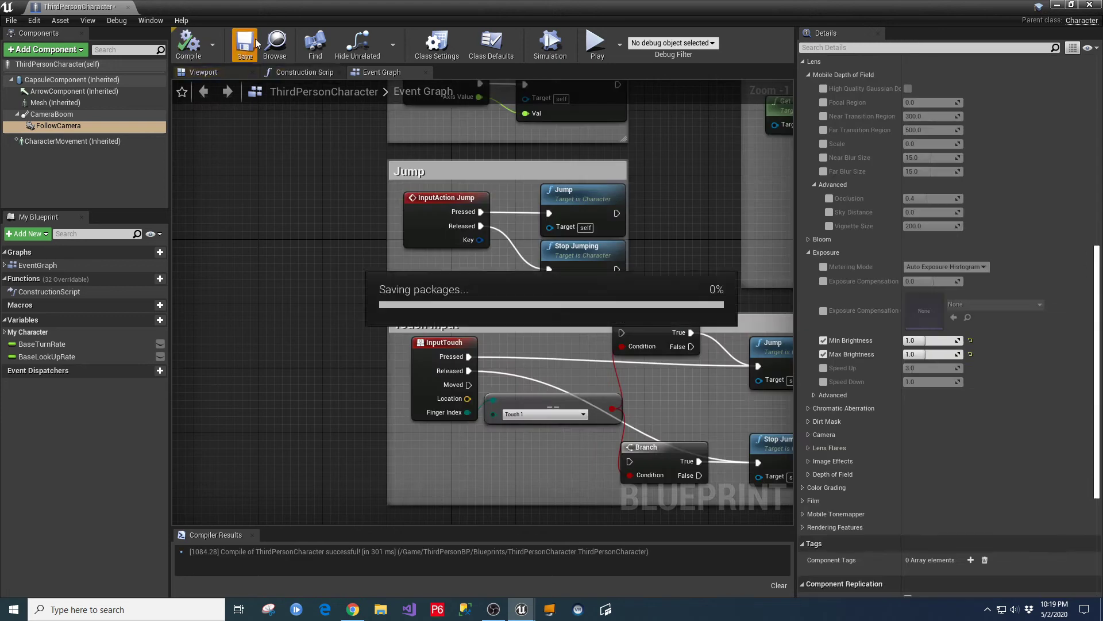
click(1058, 7)
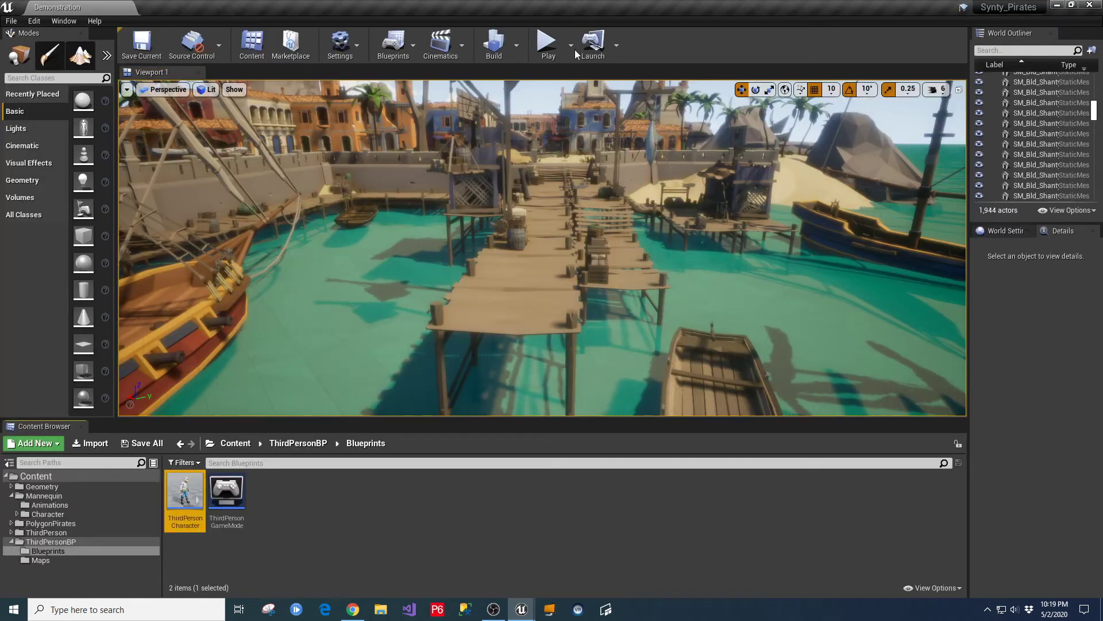
Play the level, run the pirate seaman from the beach through the water to the fountain square, stop, and briefly replay there to check the exposure.
click(548, 55)
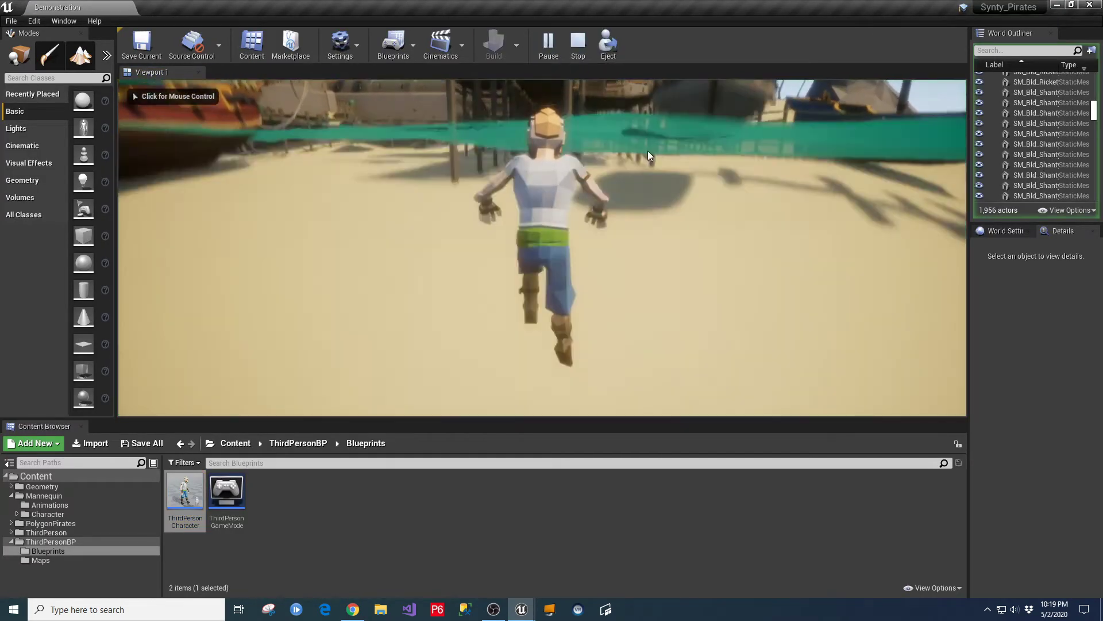
key(w)
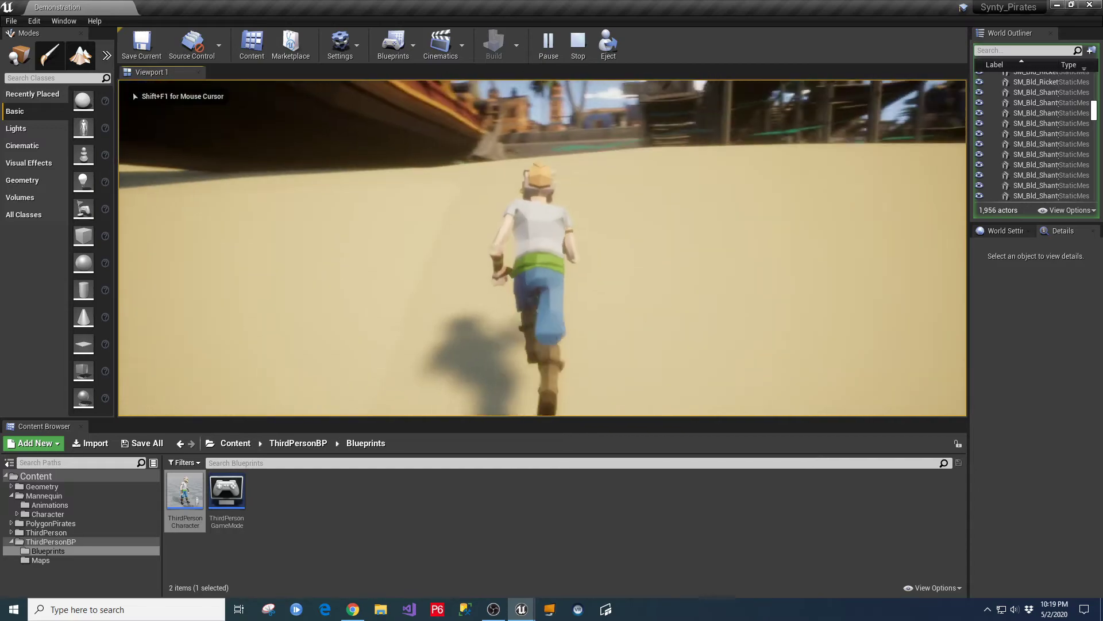
key(w)
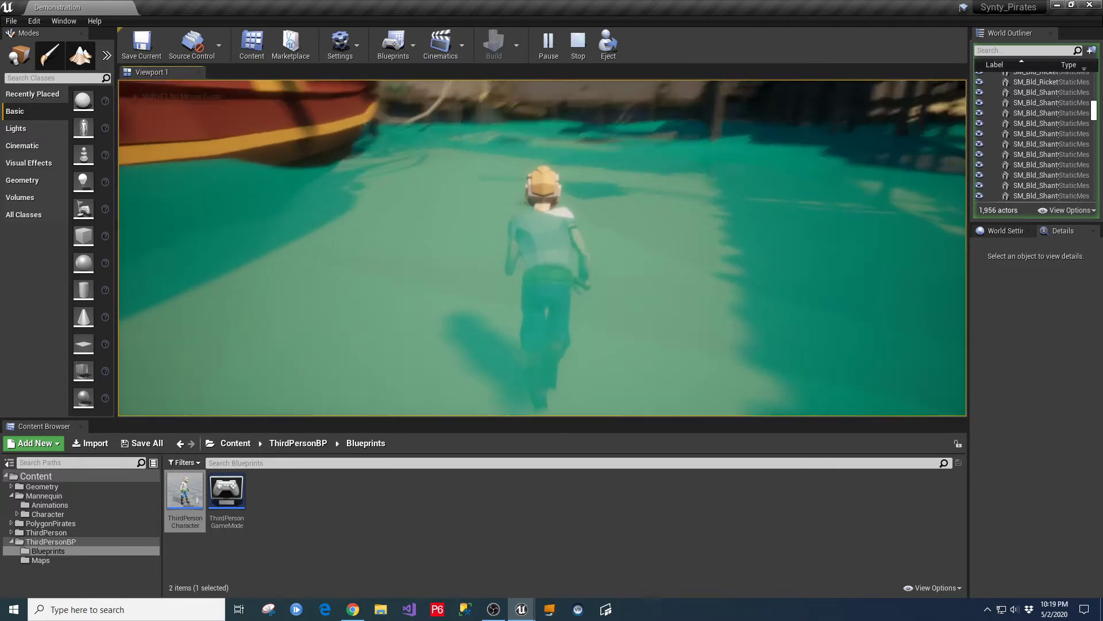
key(w)
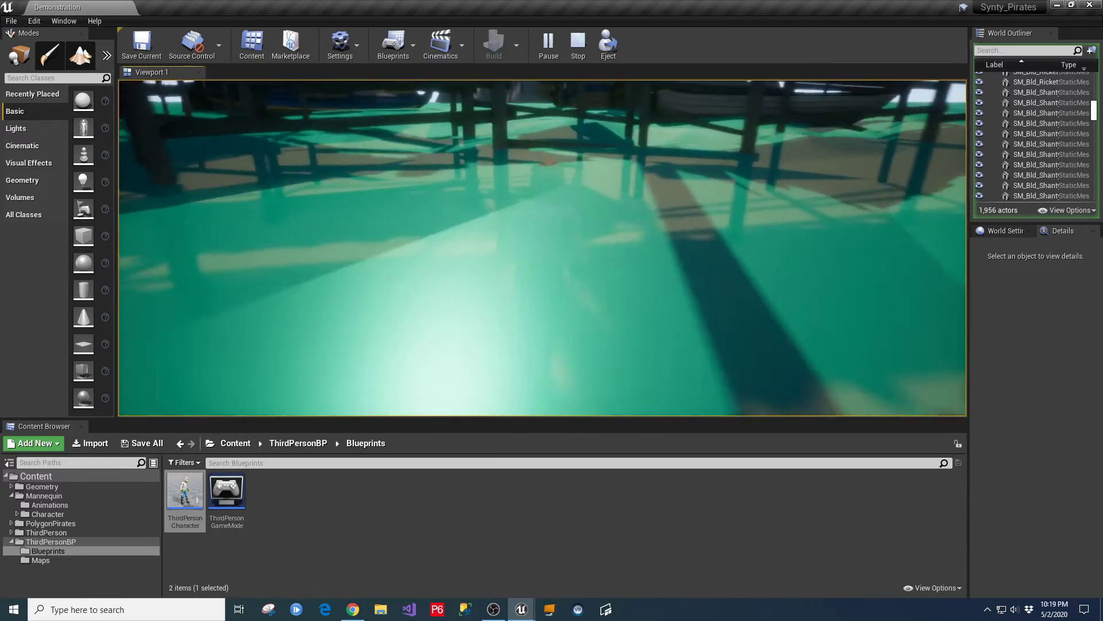
key(w)
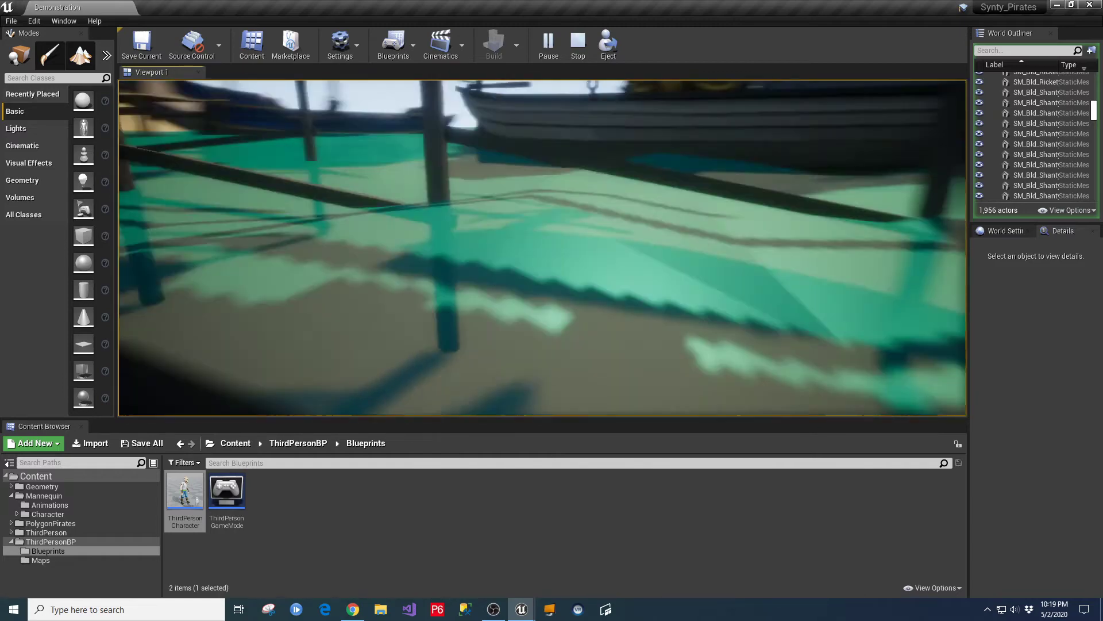
key(w)
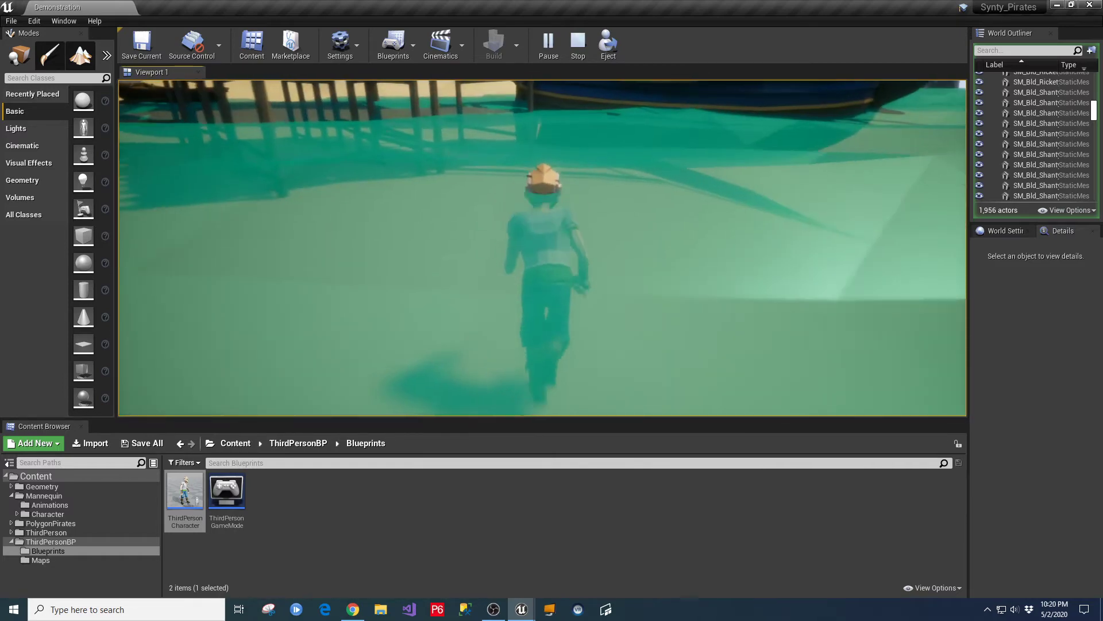
key(w)
key(w)
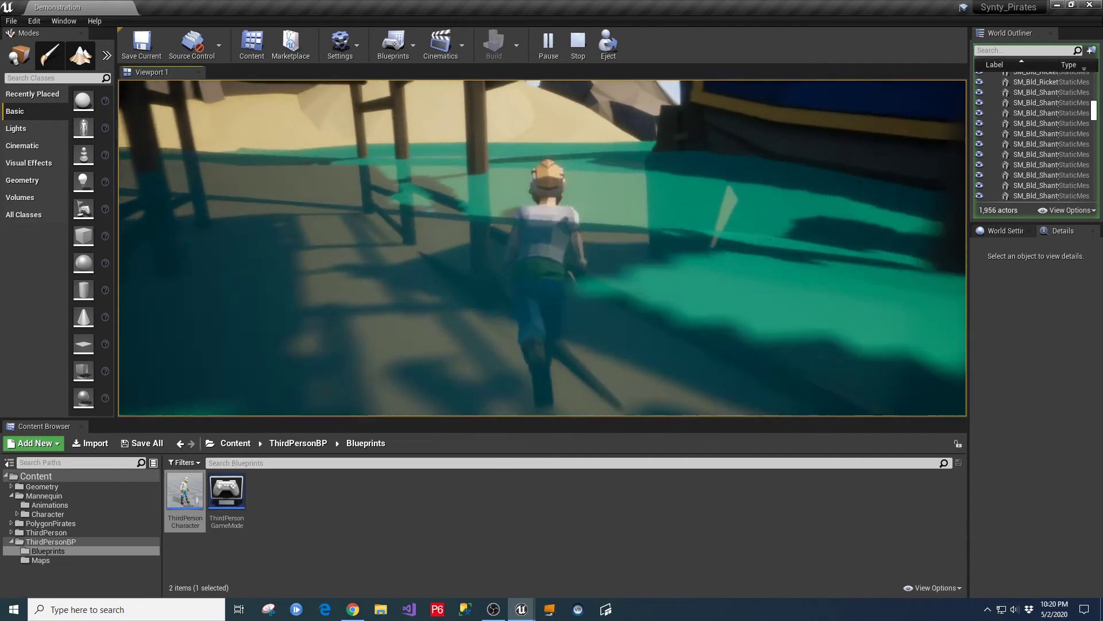
key(w)
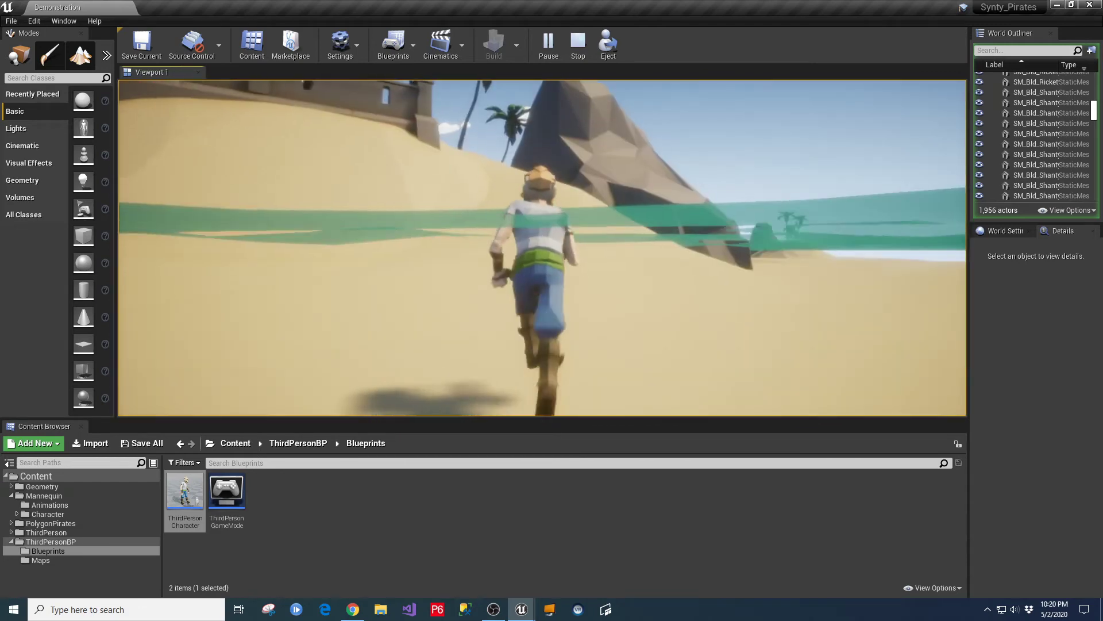
key(w)
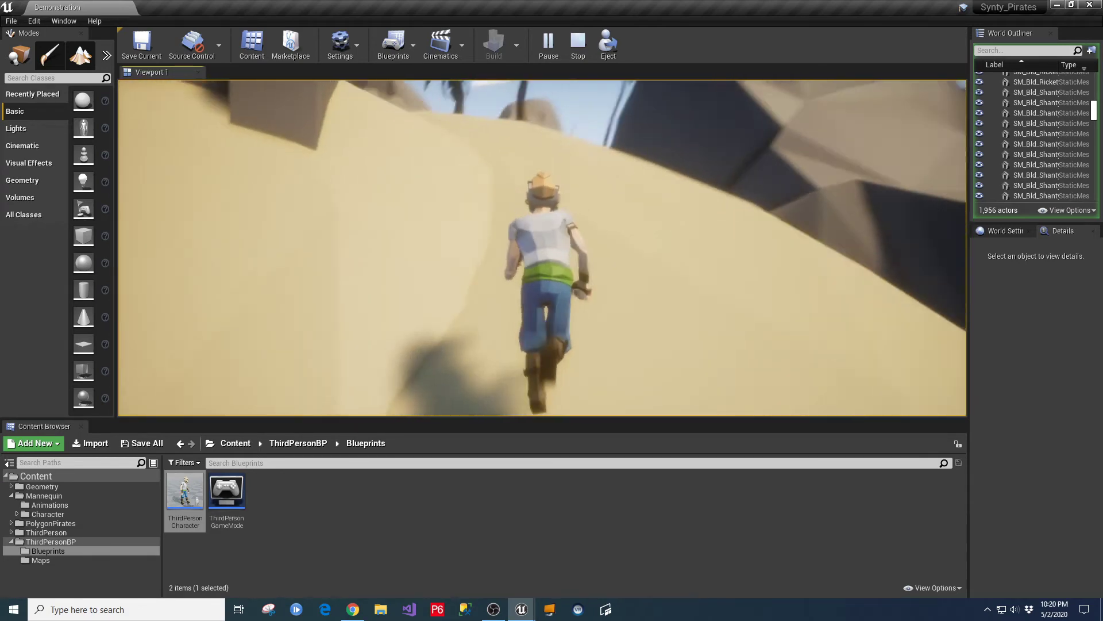
key(w)
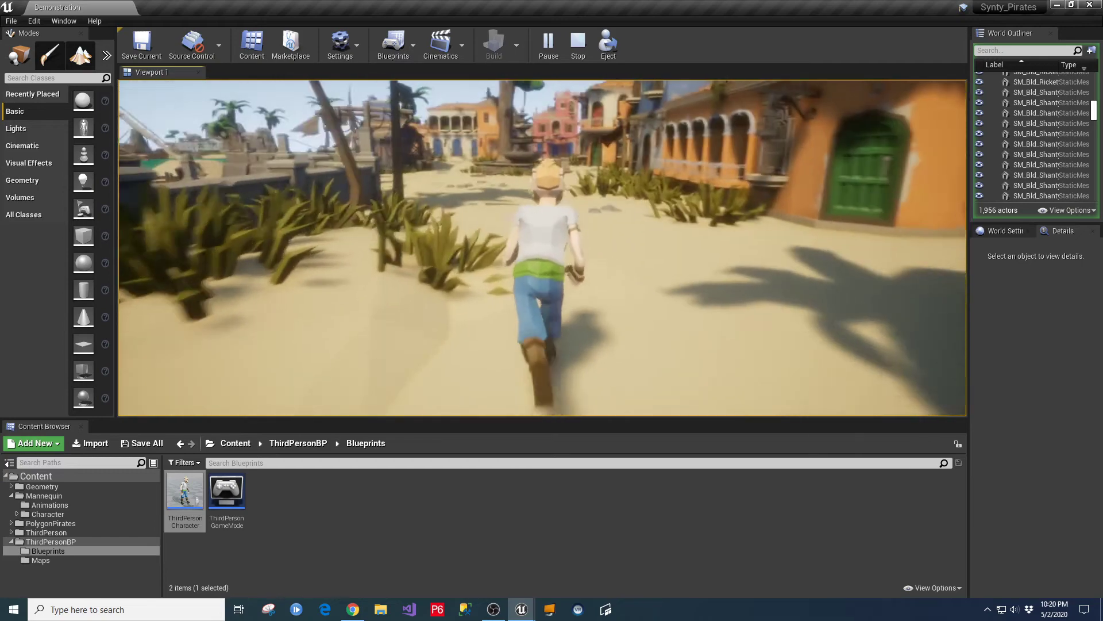
key(w)
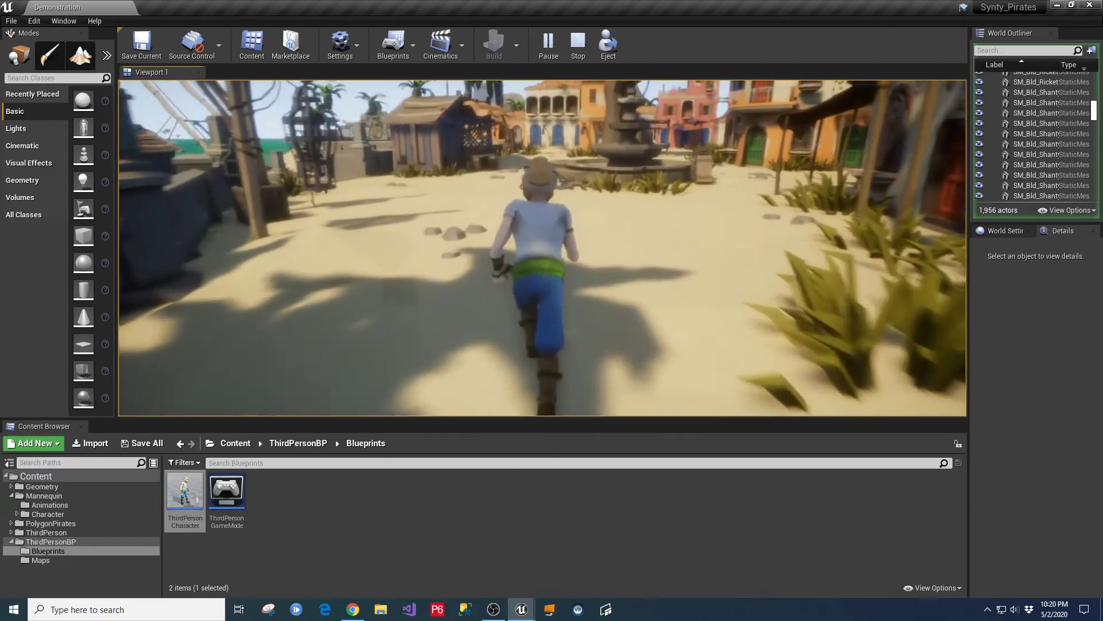
key(w)
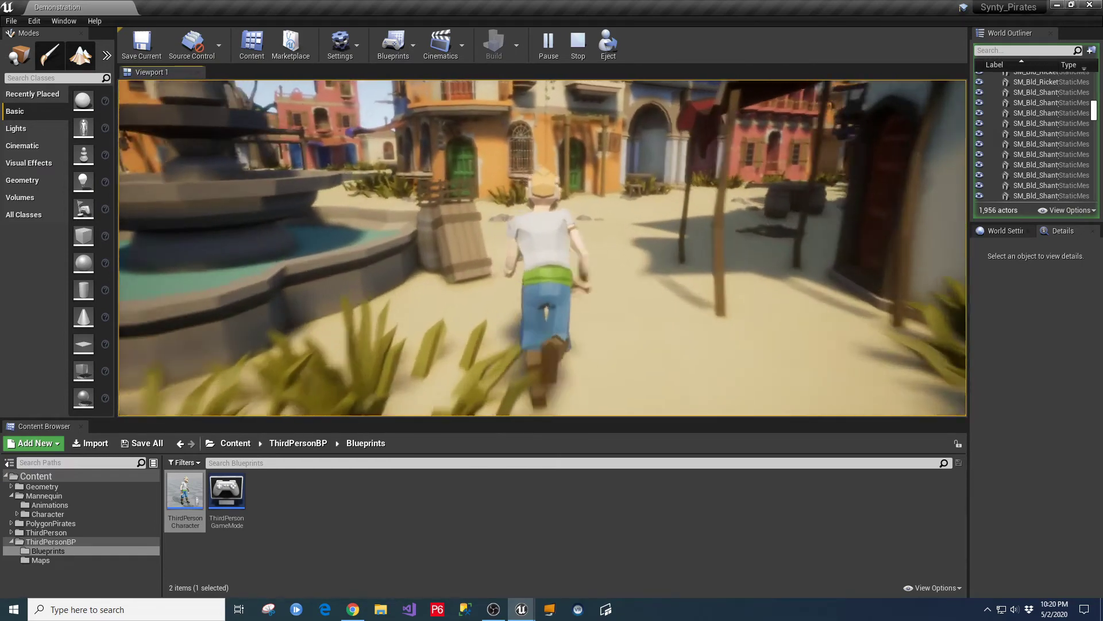
key(w)
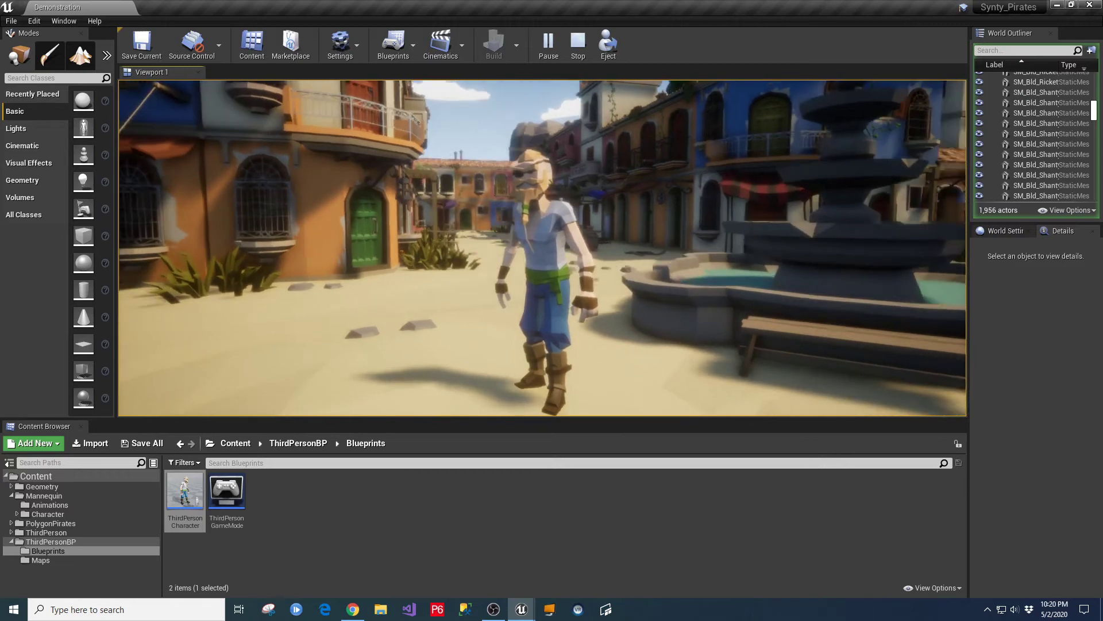
key(Escape)
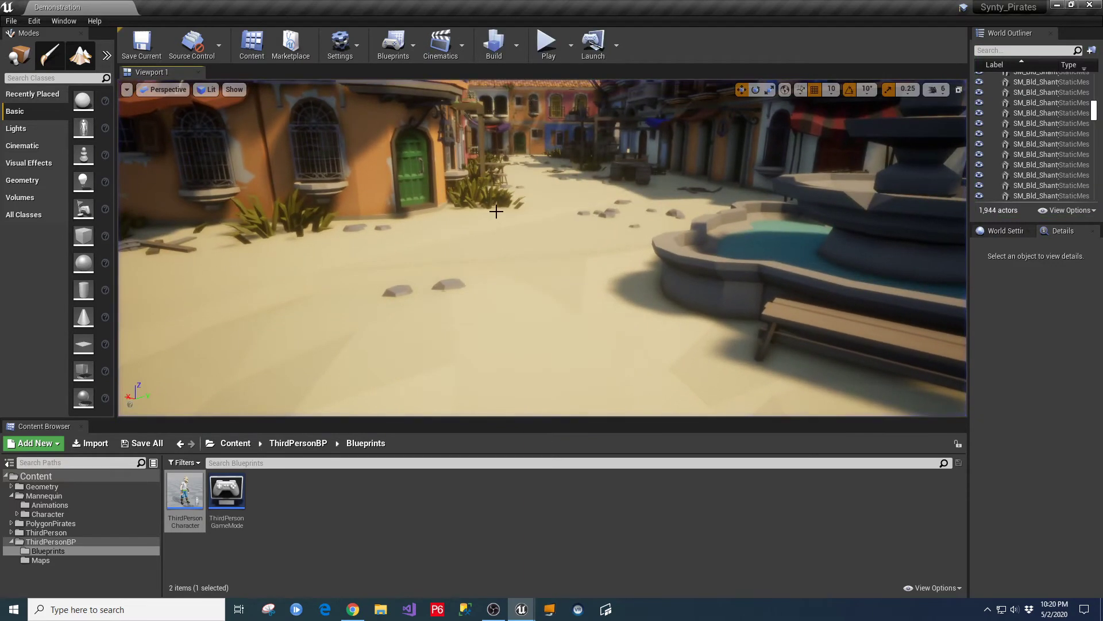
click(547, 46)
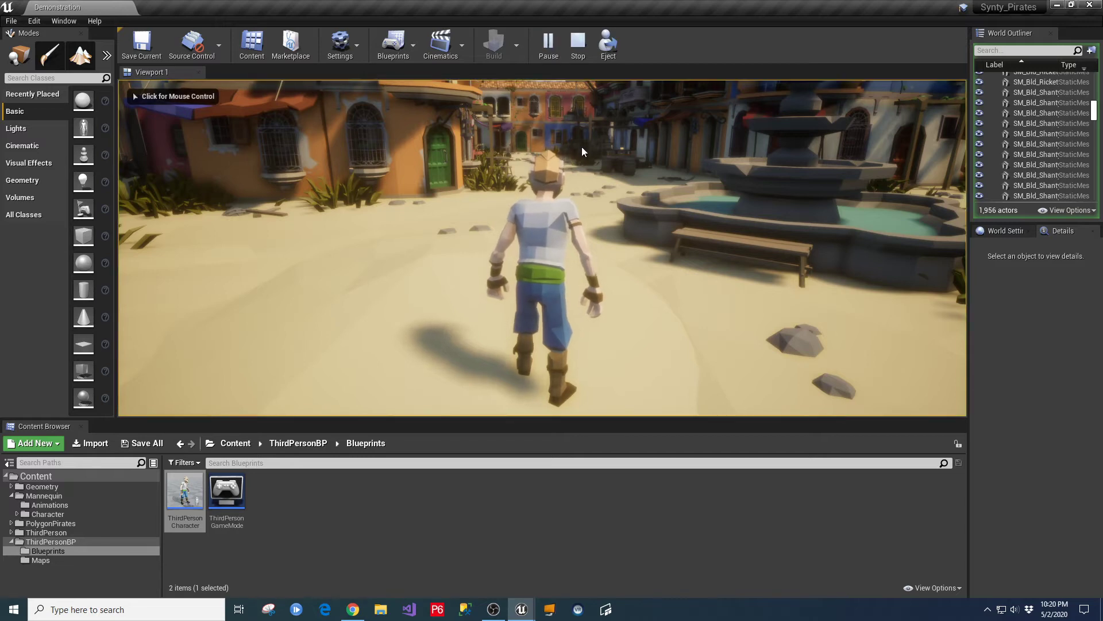
click(577, 56)
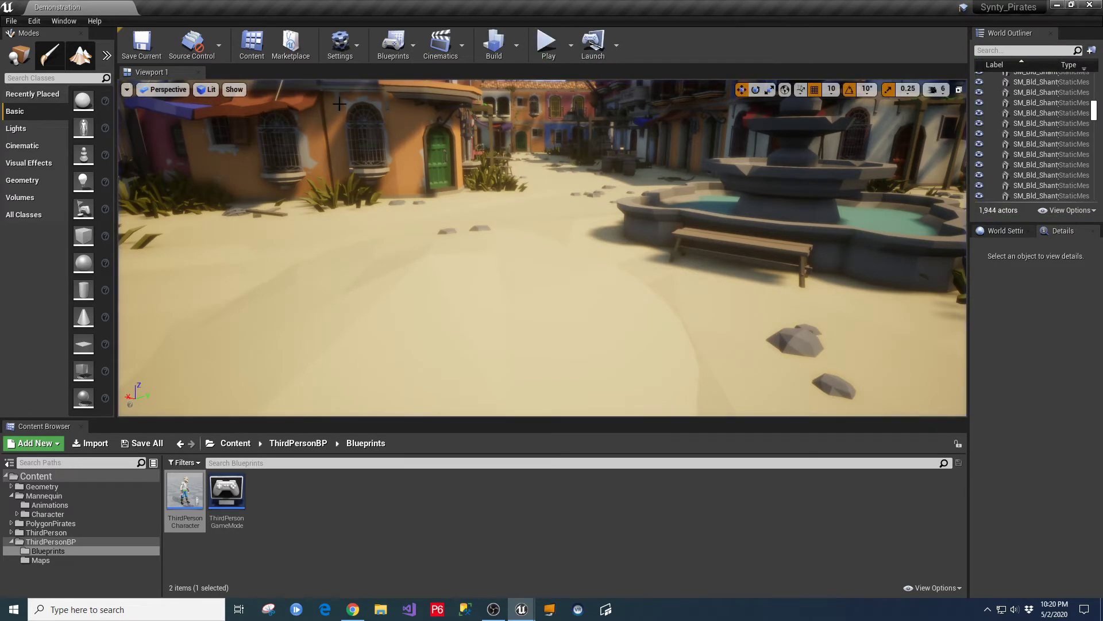
Turn on the Eye Adaptation post-processing show flag for the level viewport.
click(239, 94)
mouse_move(281, 332)
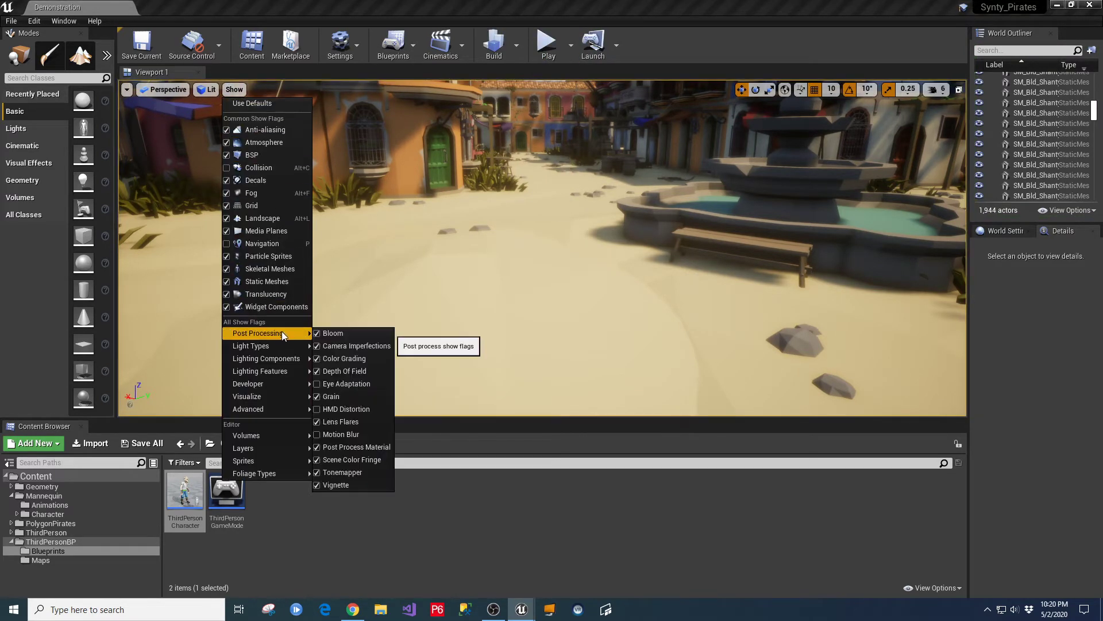
click(349, 383)
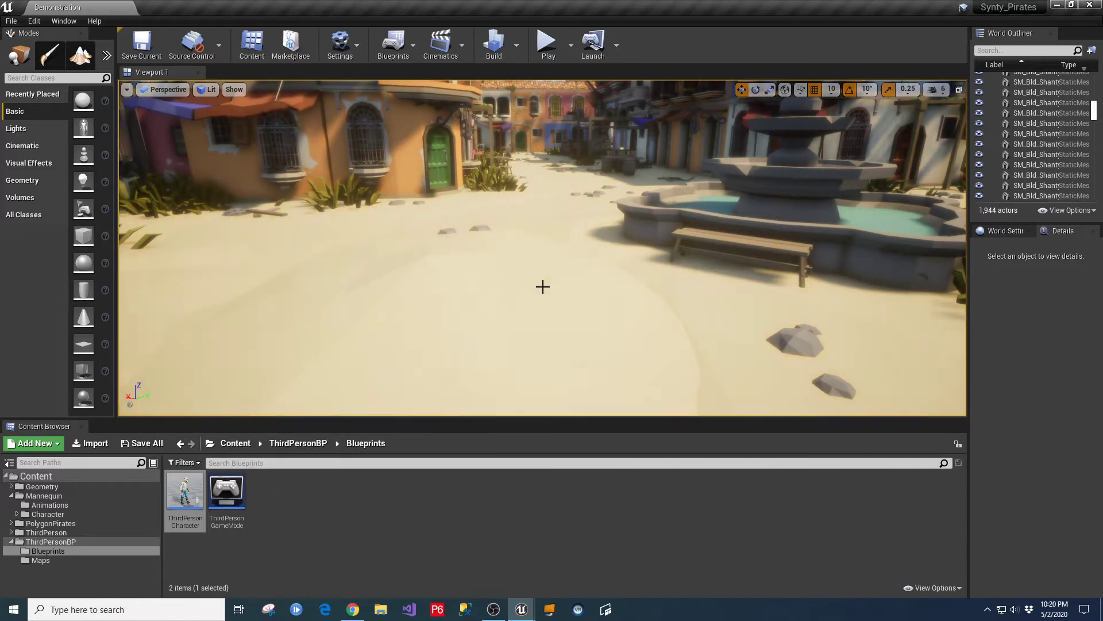
Play the level beside the fountain to compare its brightness with the editor view, and stop playing.
click(549, 47)
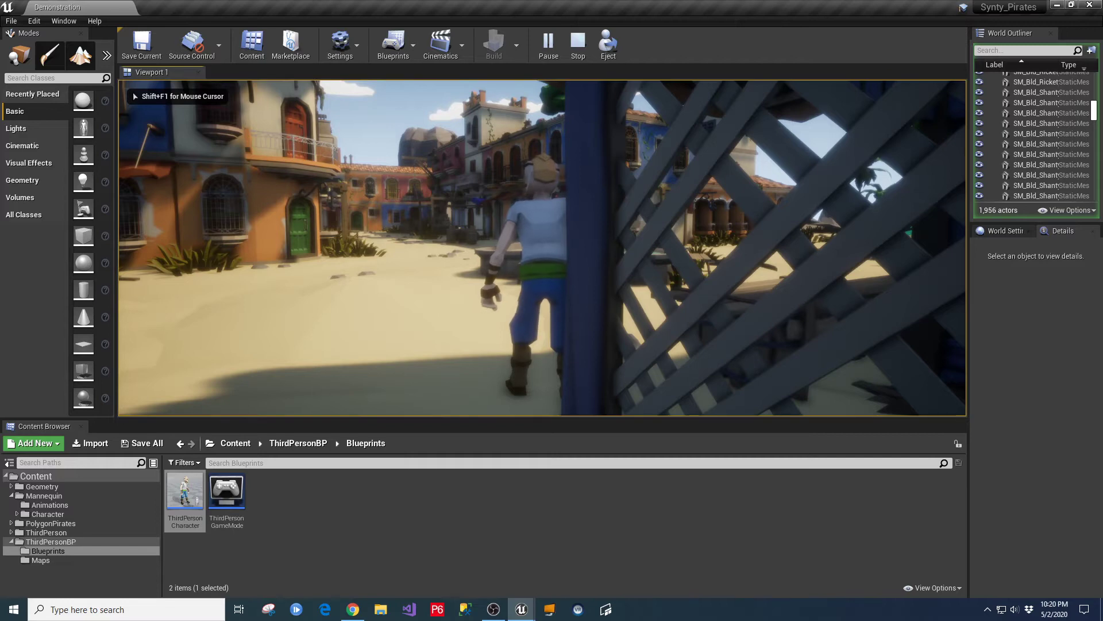
key(w)
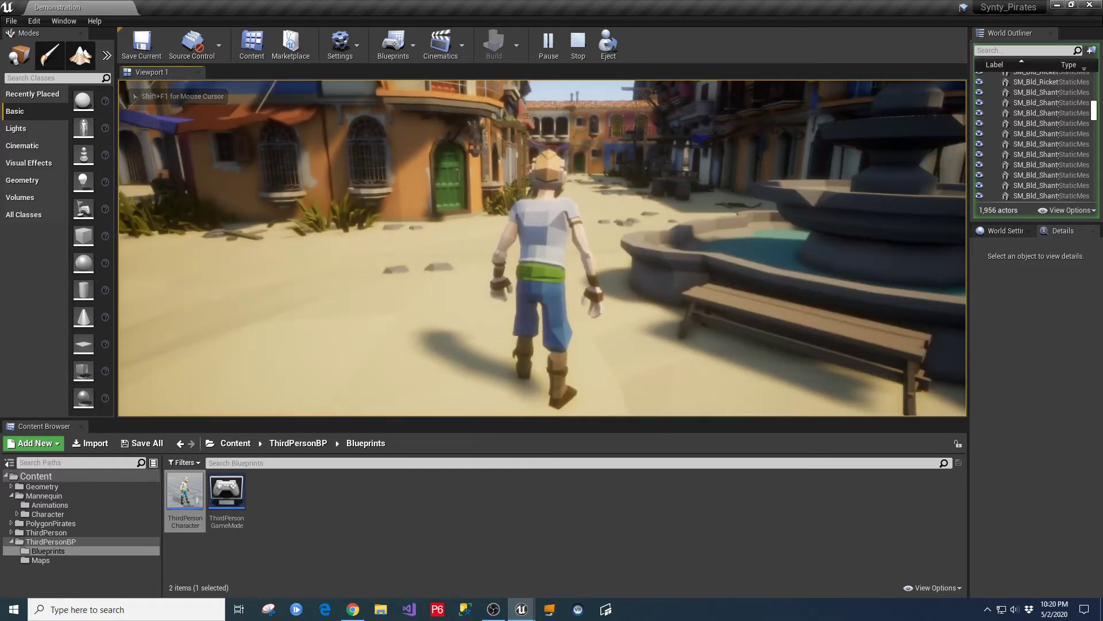
key(Escape)
Turn off the Eye Adaptation post-processing show flag for the level viewport.
click(234, 90)
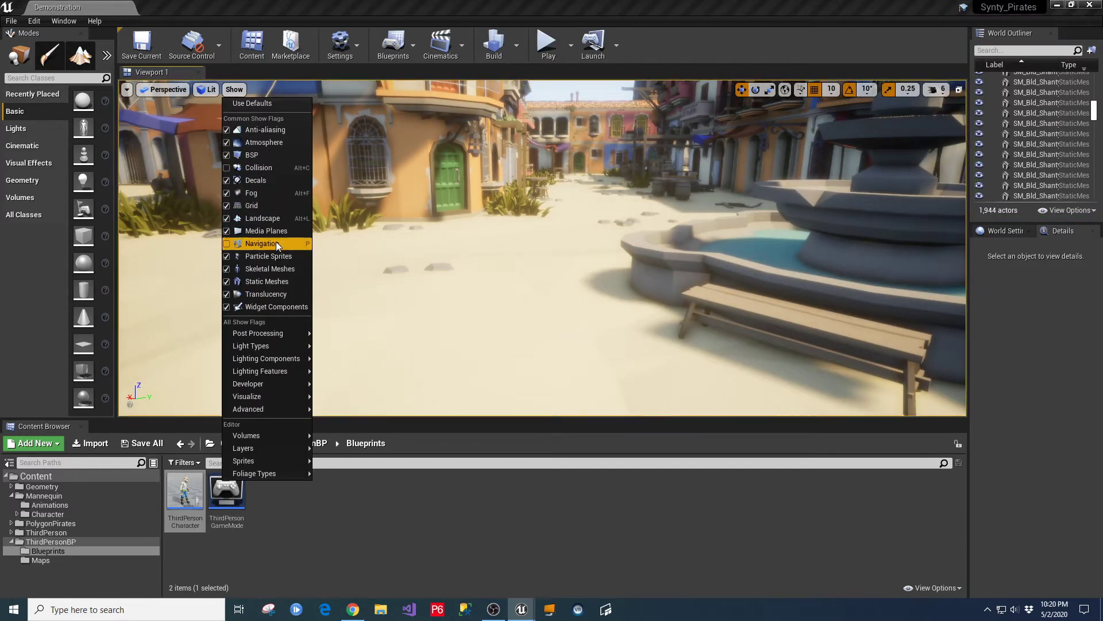
mouse_move(294, 329)
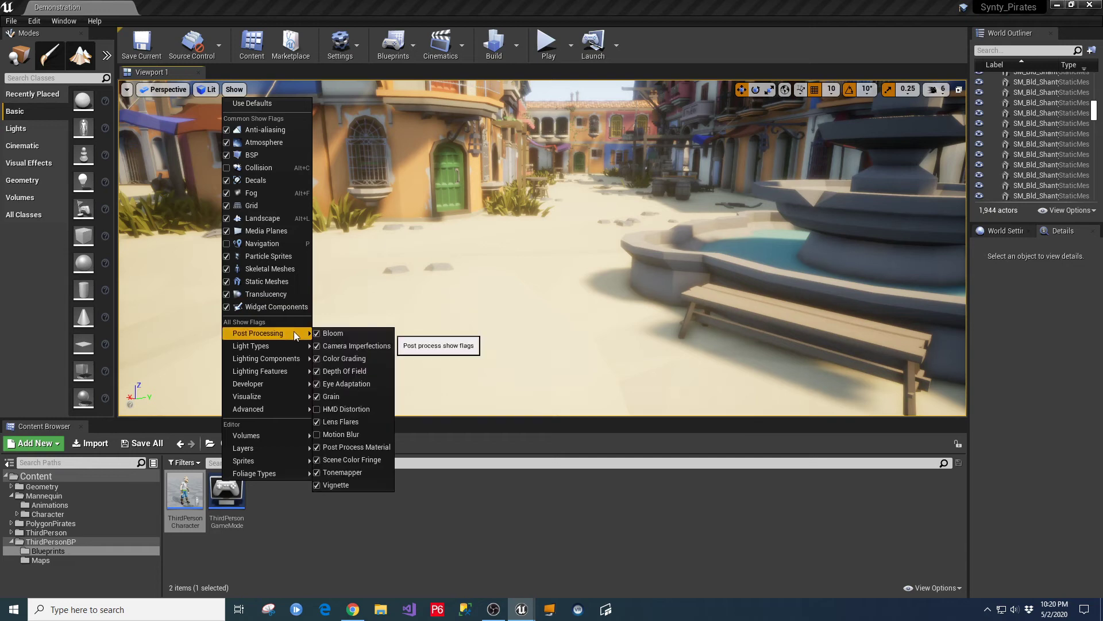
click(356, 385)
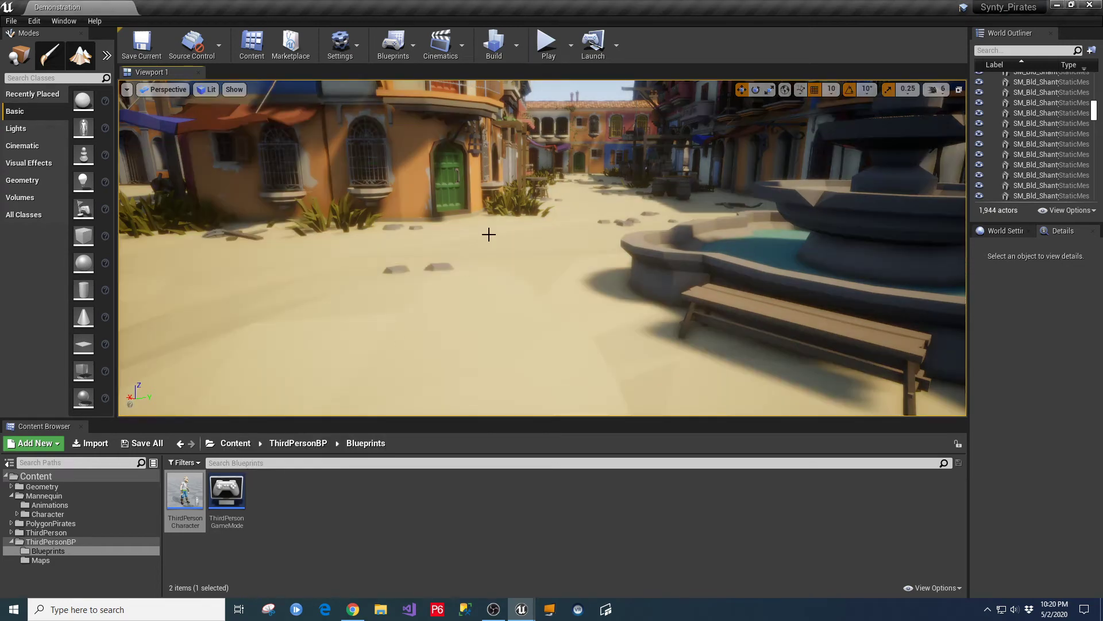
Save the current level and play it, running the pirate seaman around the fountain square to check the brightness, and stop playing.
click(146, 55)
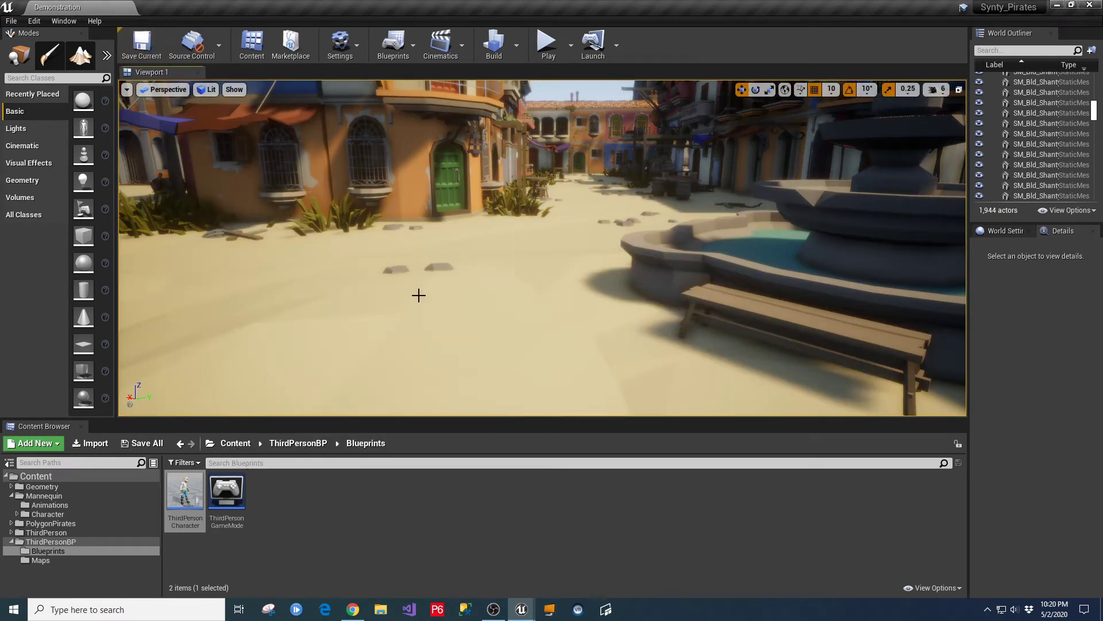
key(alt+p)
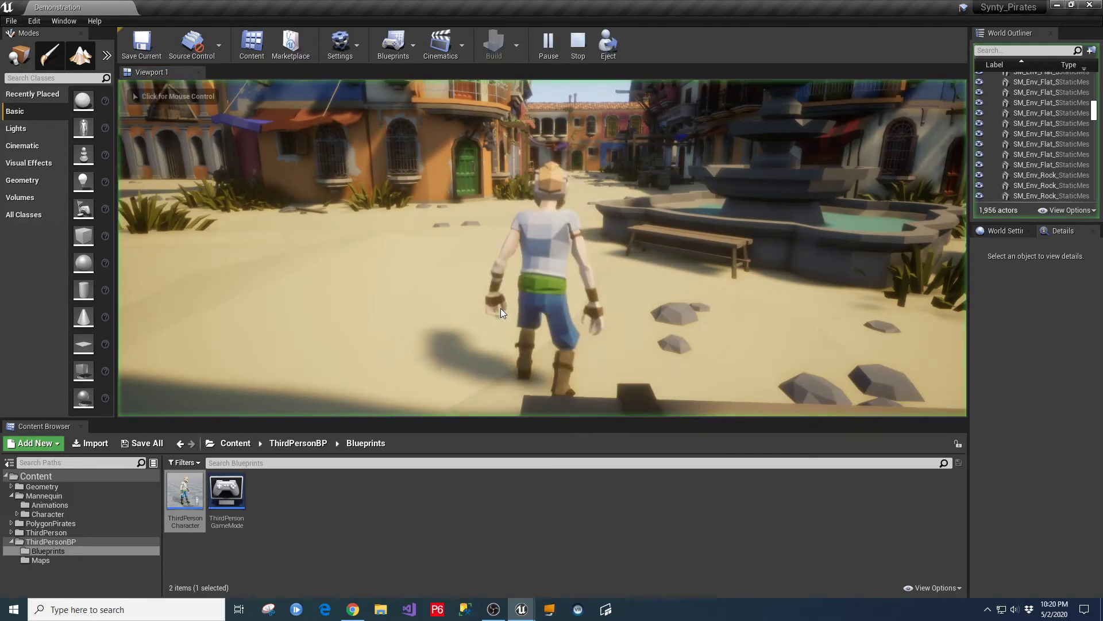
key(w)
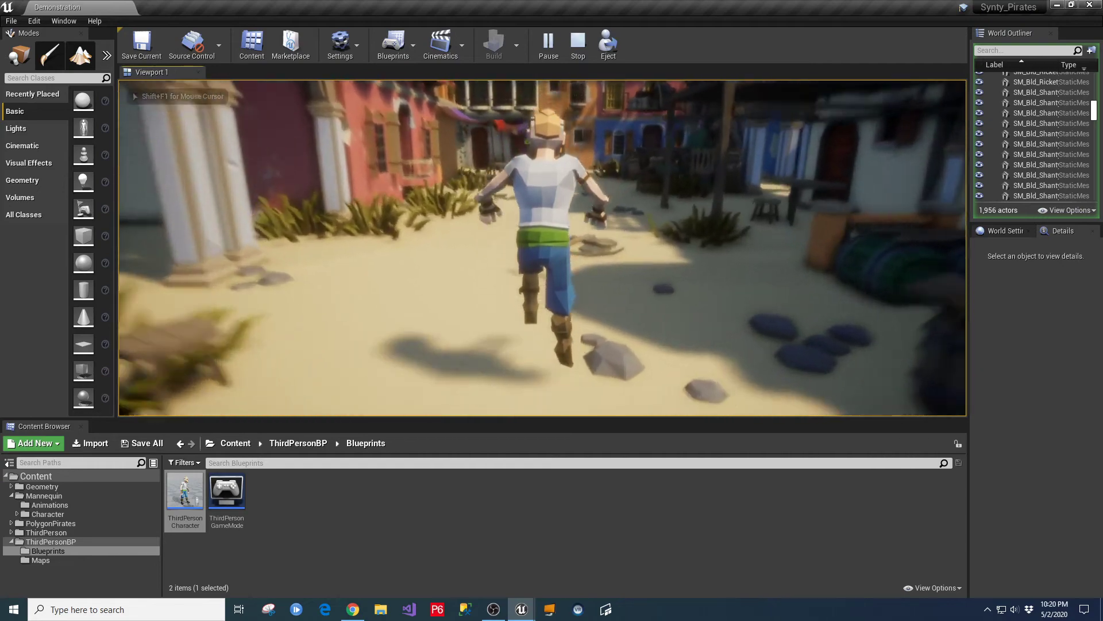
key(s)
key(w)
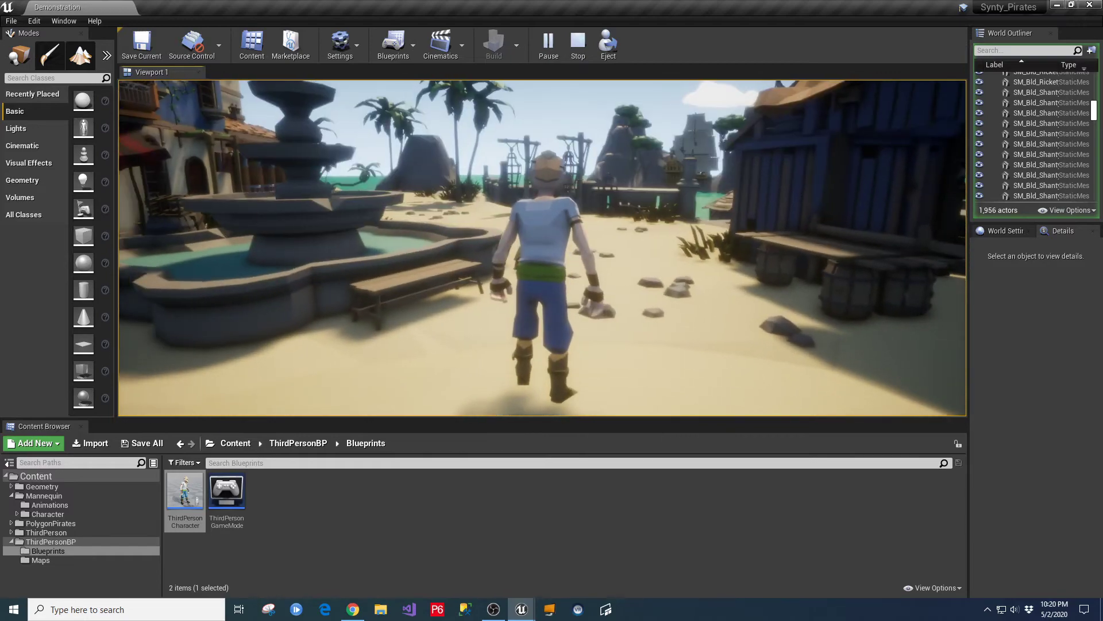
key(Escape)
Switch to Chrome, open the uploads of the second subscribed YouTube channel, and watch parts of the video "Making progress...".
click(353, 611)
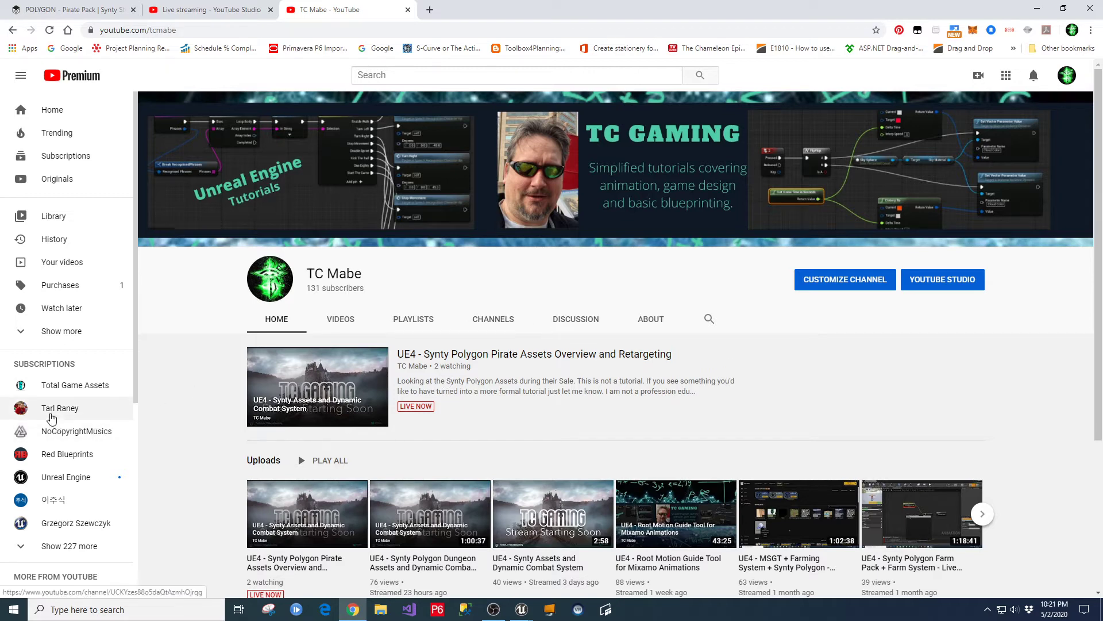
click(52, 409)
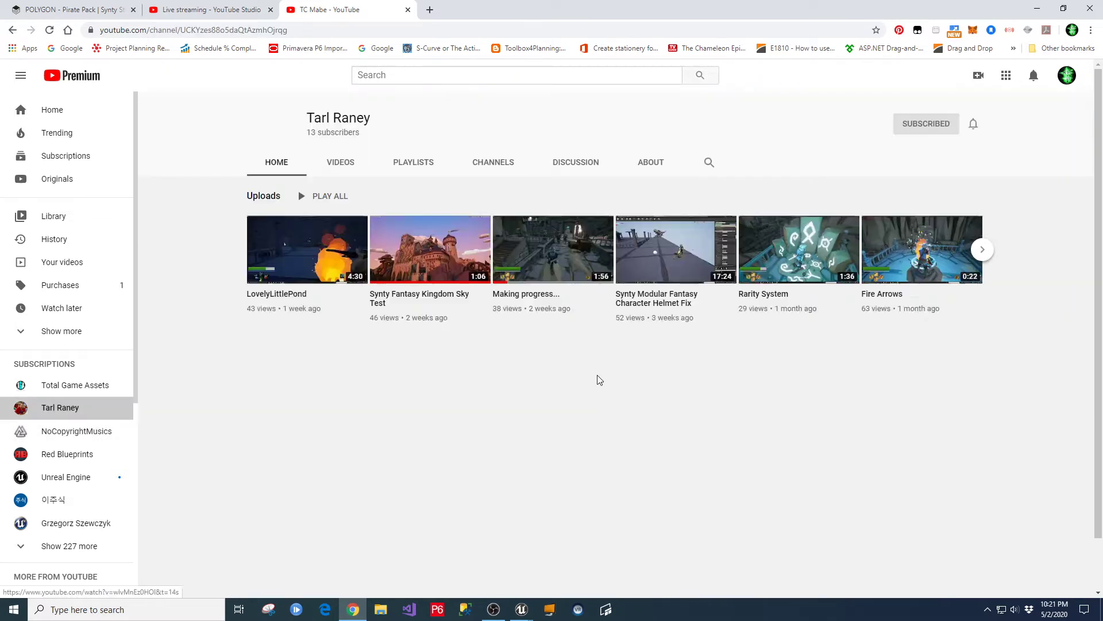
click(340, 163)
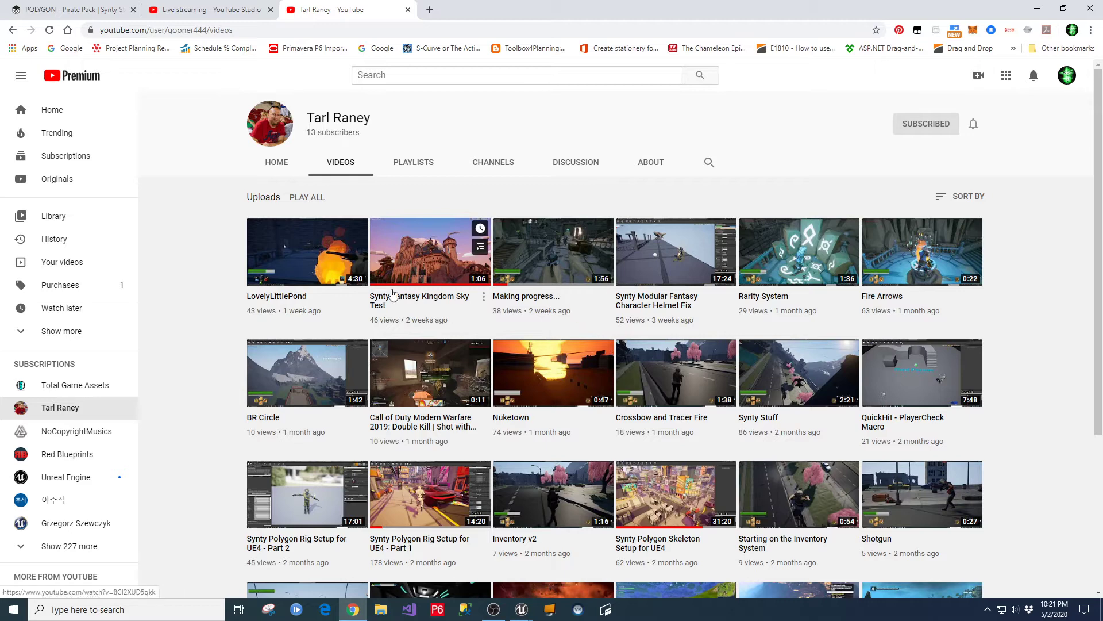
click(553, 262)
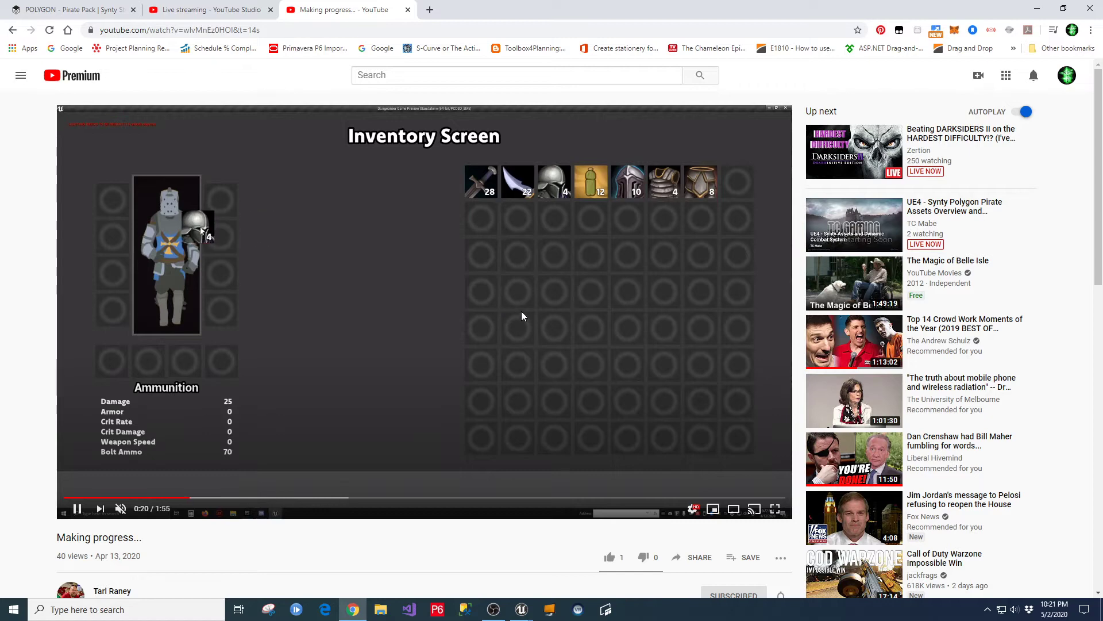
click(339, 498)
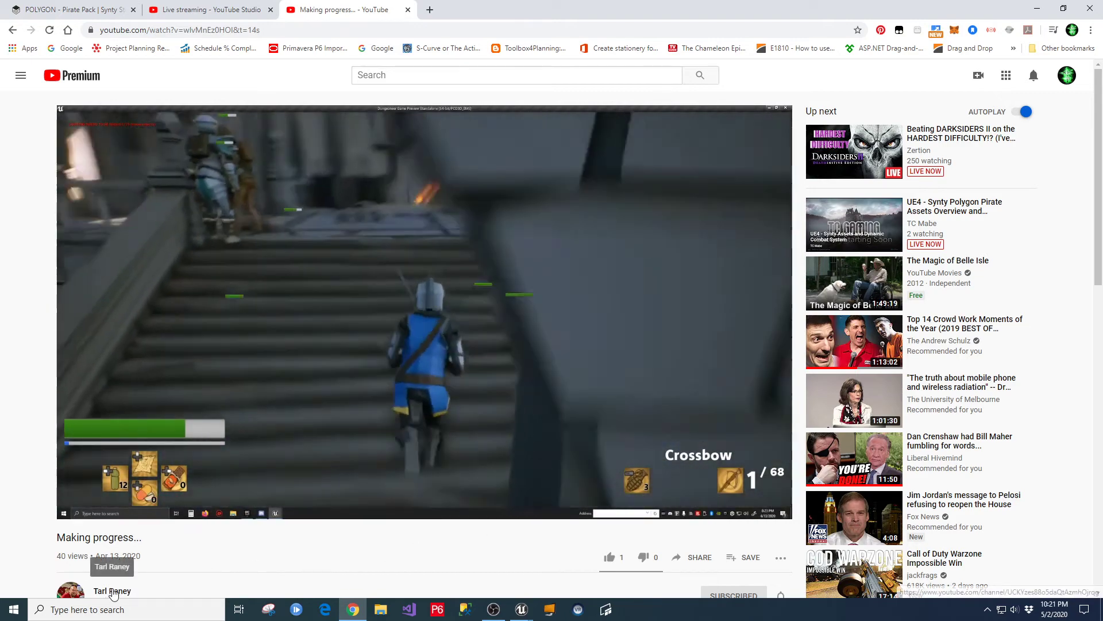
scroll(495, 512, down, 3)
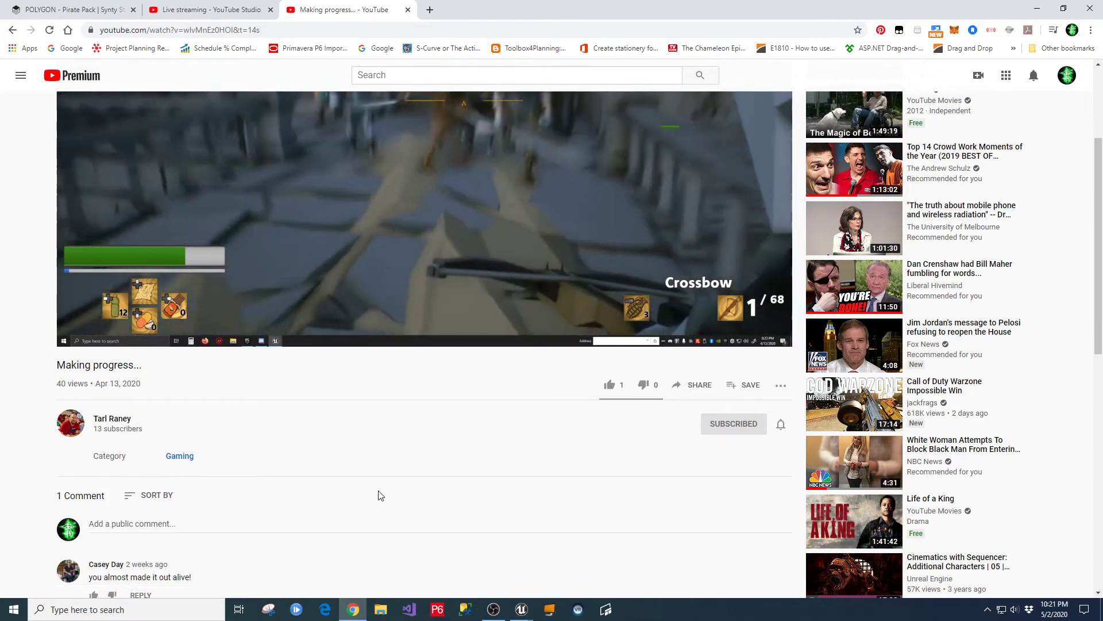
scroll(379, 496, up, 3)
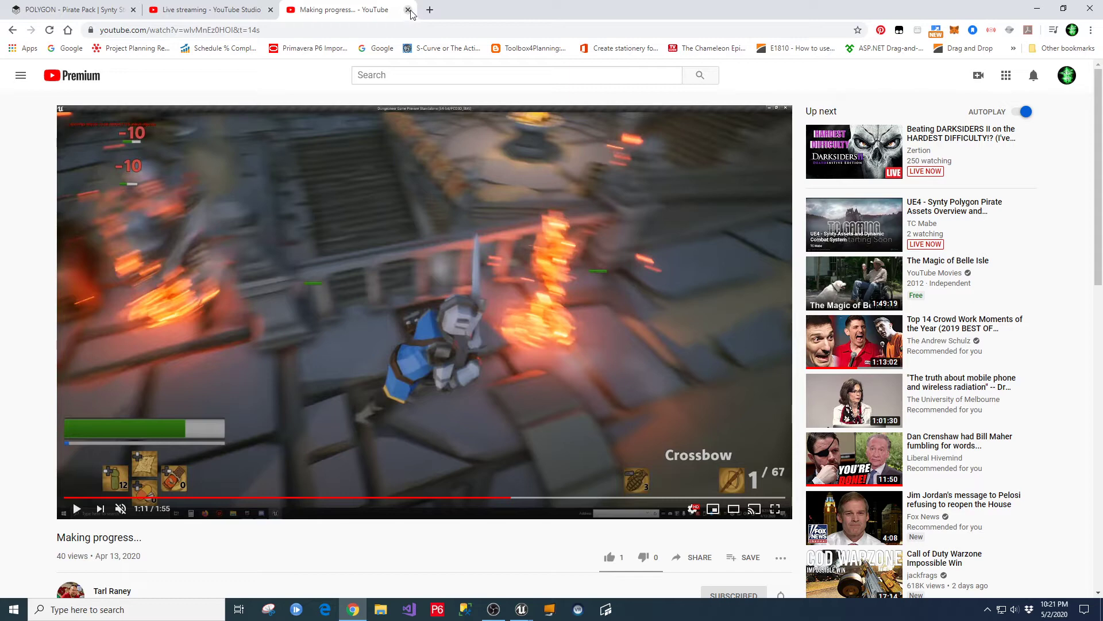
scroll(333, 377, down, 4)
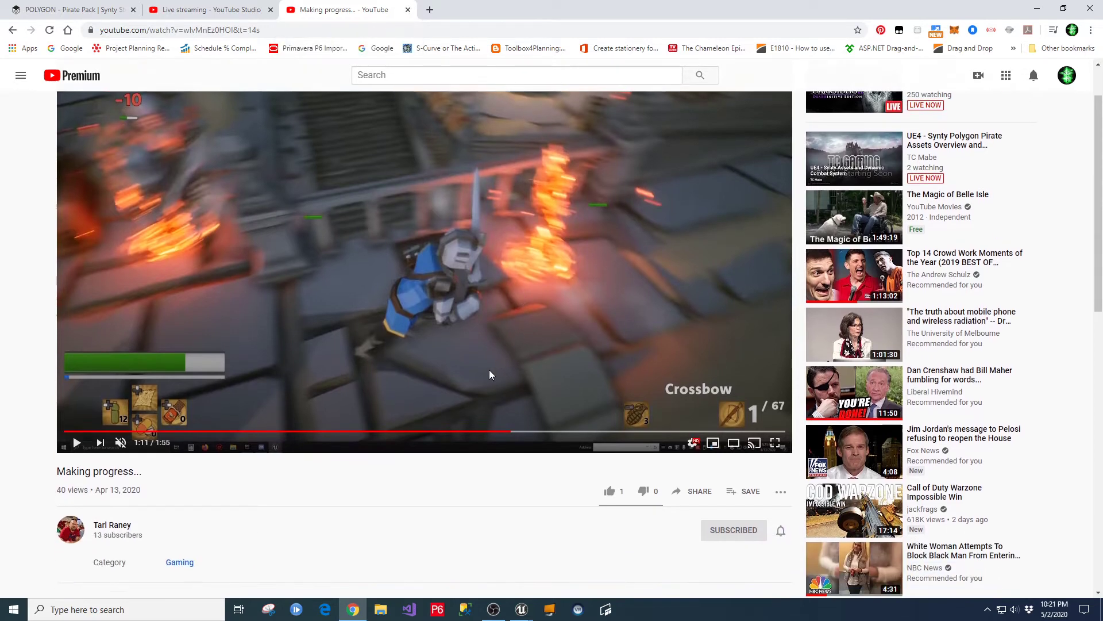
Return to the channel's uploads, look through the video list down to the oldest entries, and close the YouTube channel page.
click(115, 366)
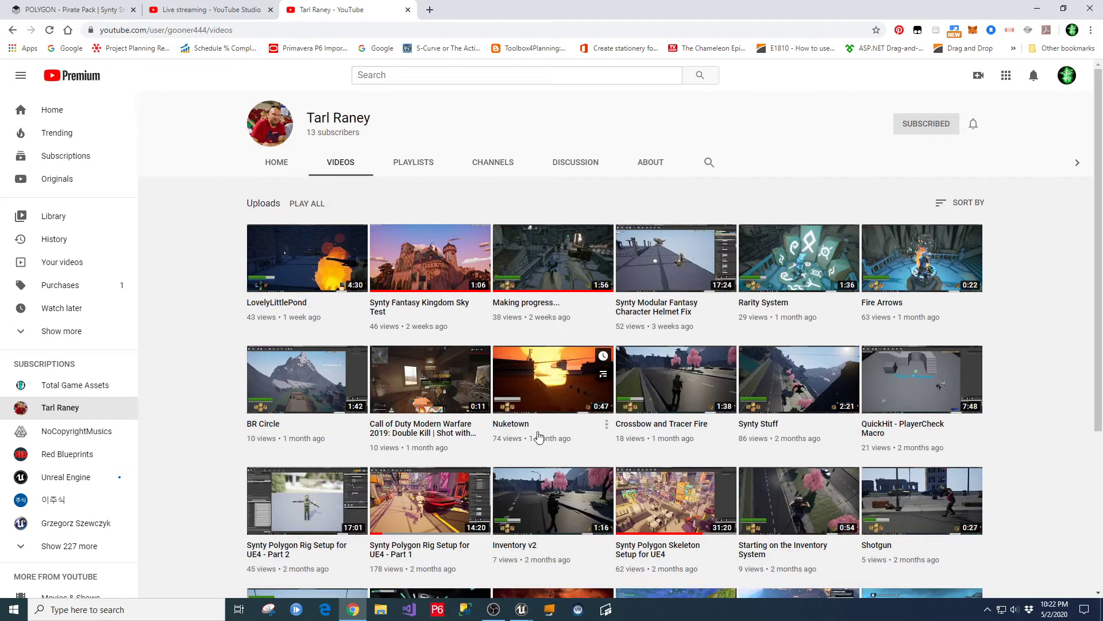
scroll(461, 436, down, 1)
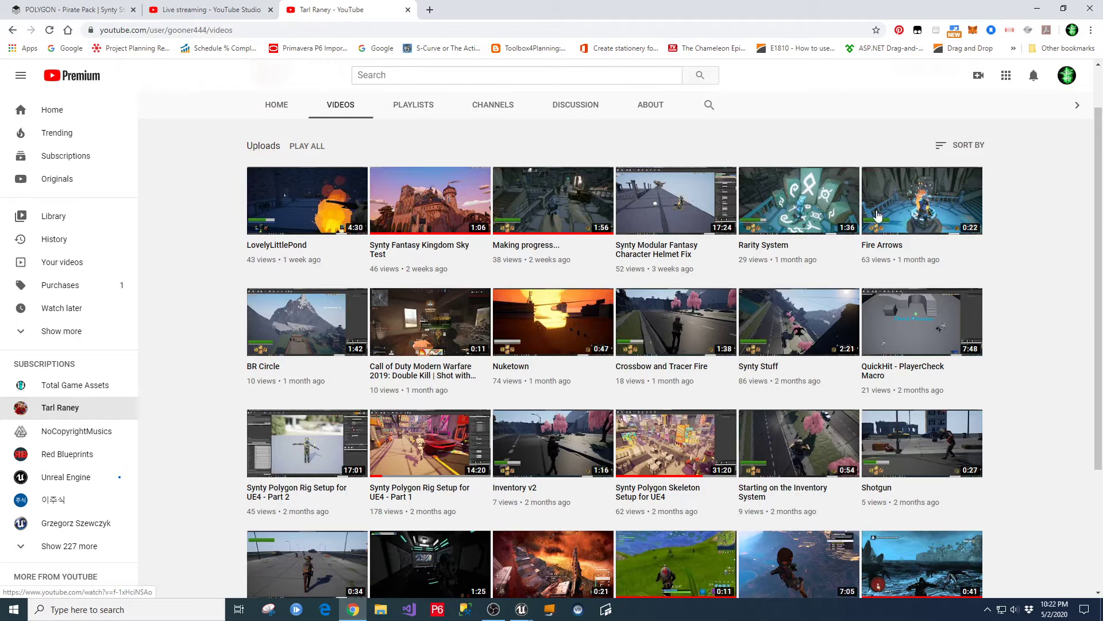
scroll(705, 380, down, 2)
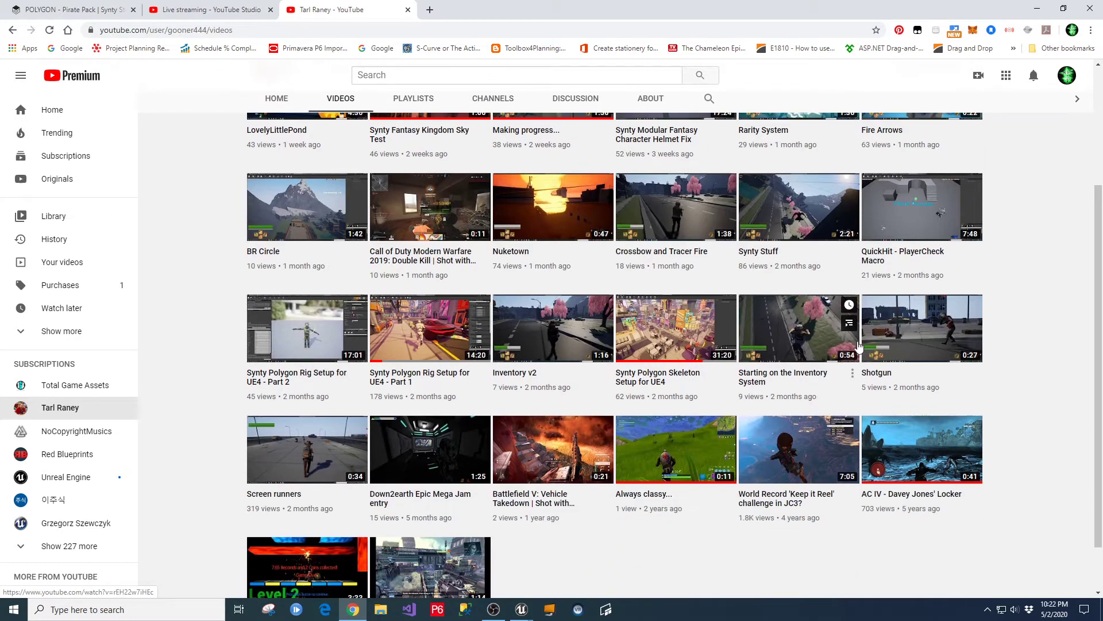
scroll(747, 362, down, 1)
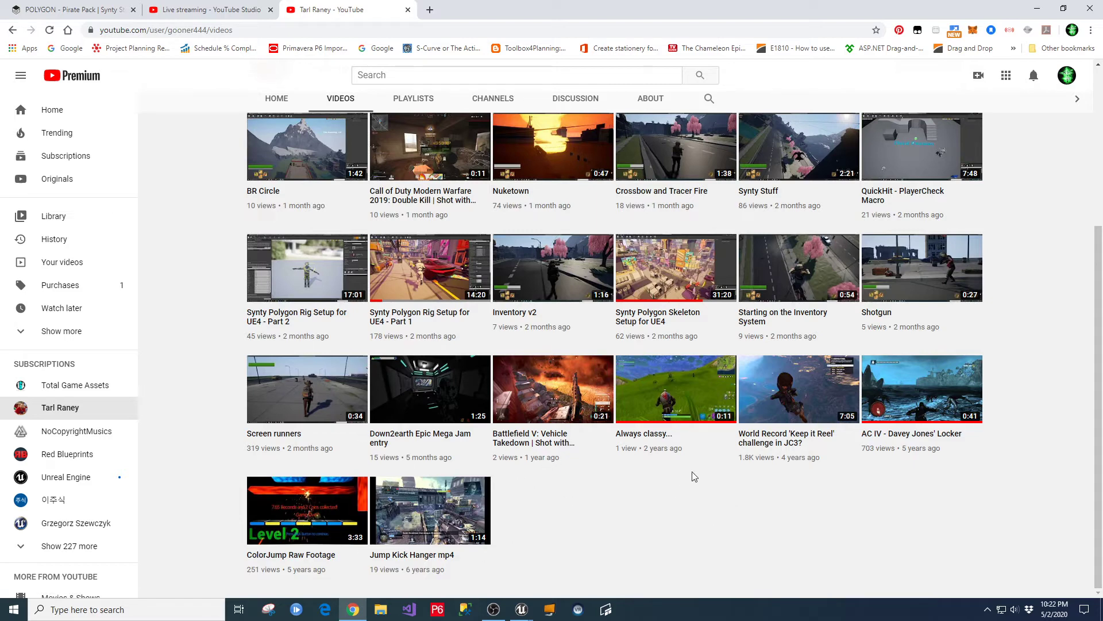
scroll(832, 462, up, 3)
scroll(1032, 465, up, 1)
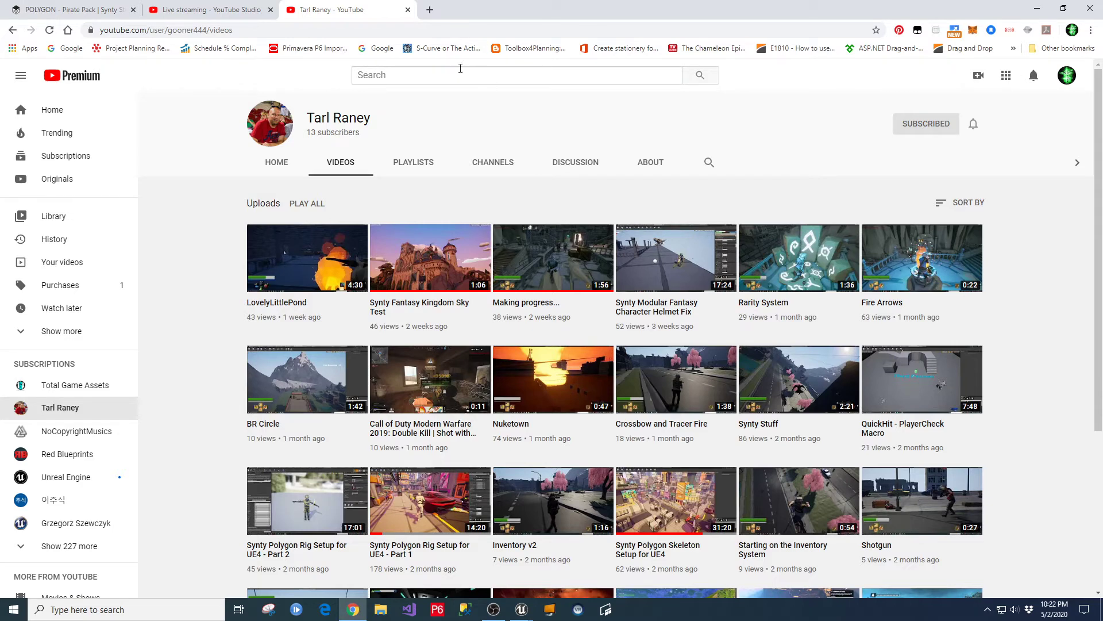
click(409, 11)
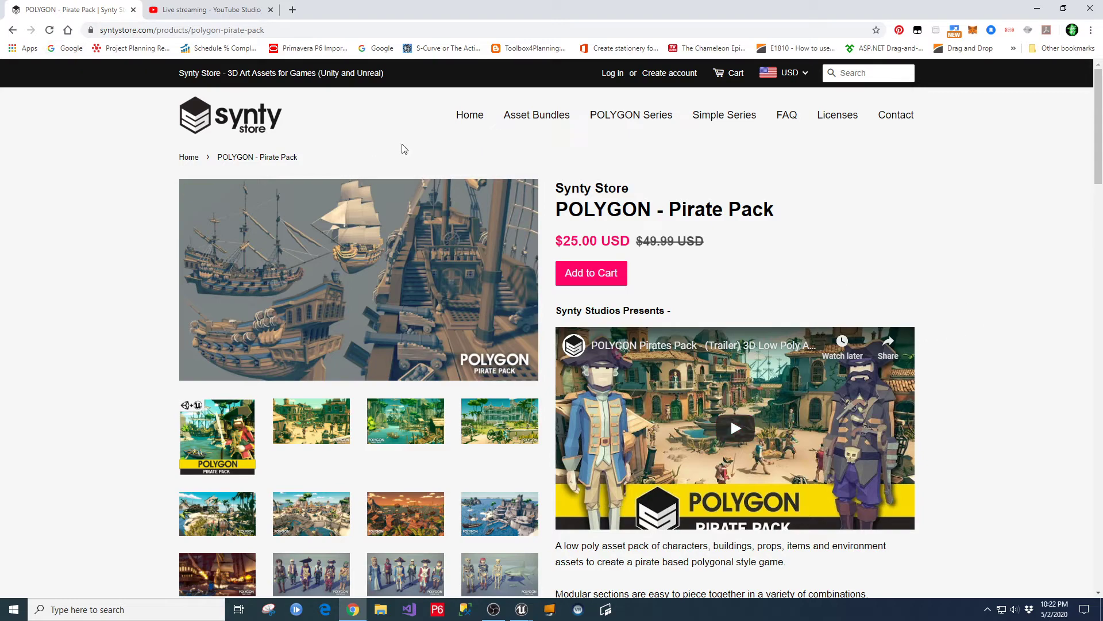
Look over the Synty Store's Pirate Pack page and the home page's discounted POLYGON Series packs, and minimize the browser.
scroll(734, 438, down, 4)
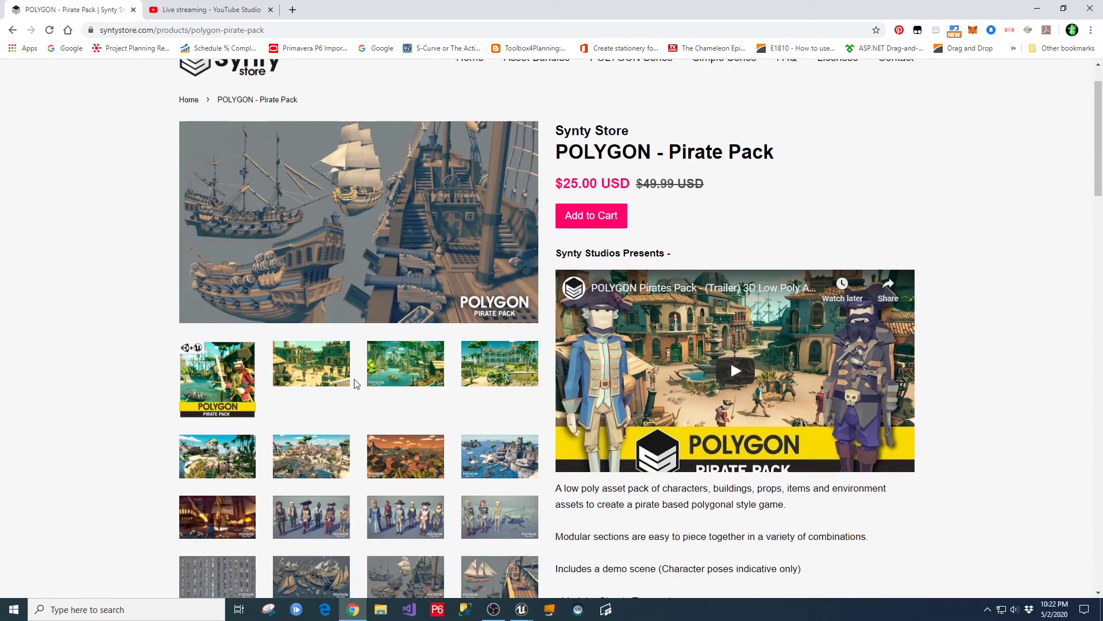
scroll(933, 437, up, 4)
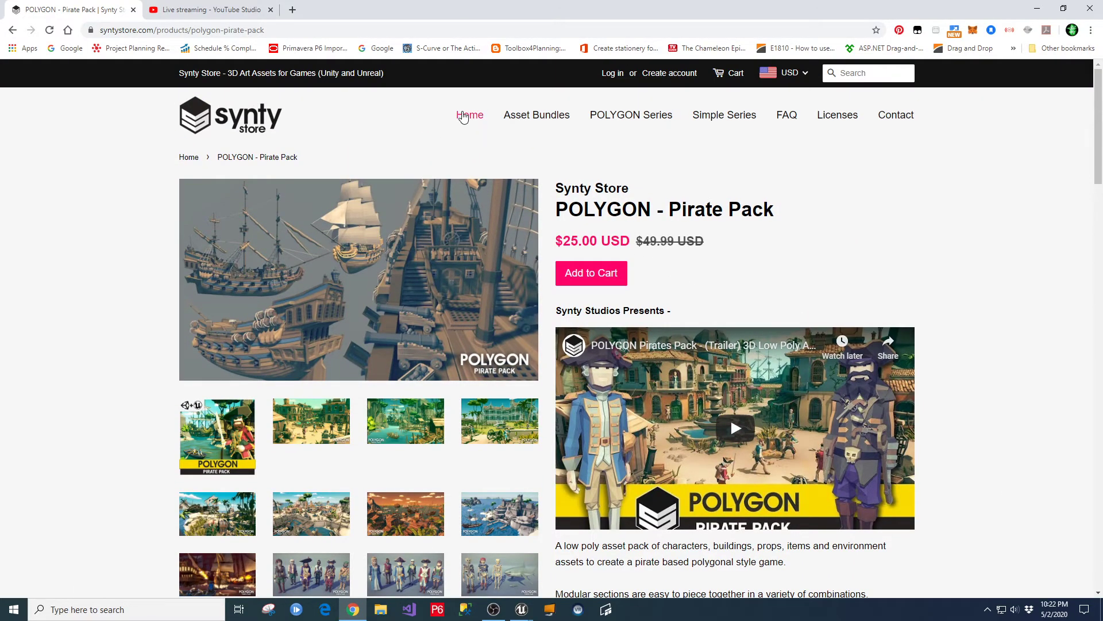
click(464, 117)
scroll(988, 367, down, 4)
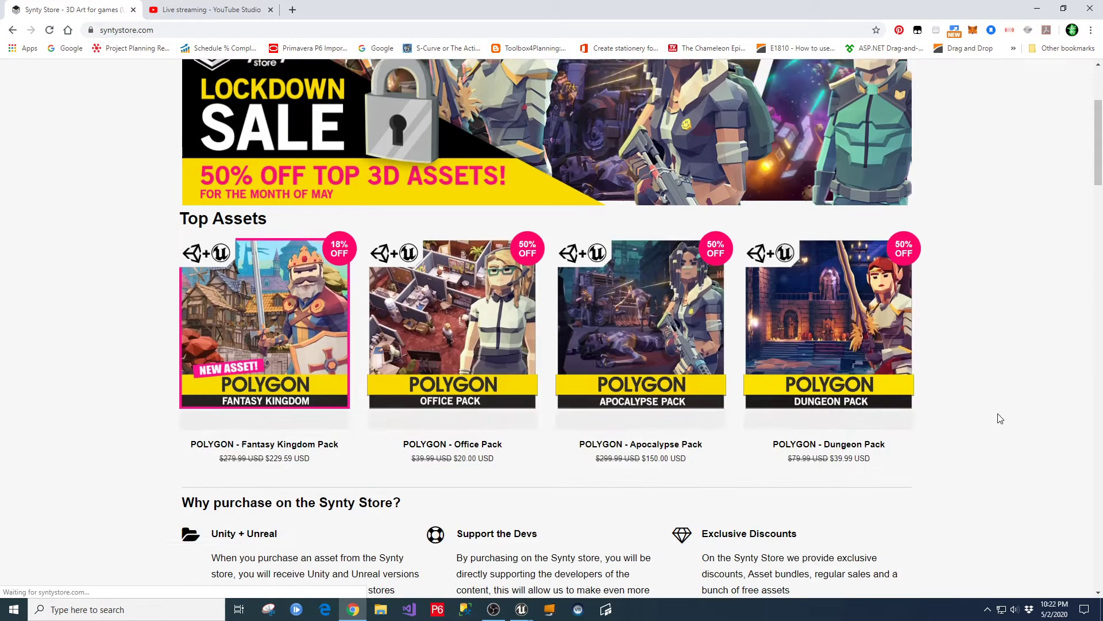
scroll(1000, 418, down, 8)
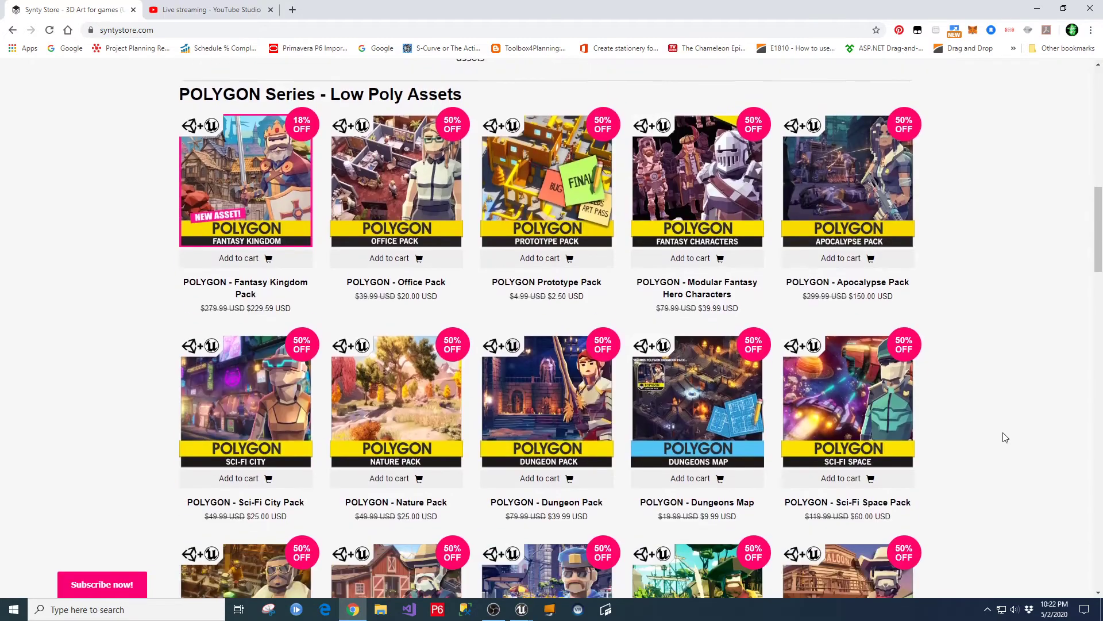
scroll(1003, 437, down, 6)
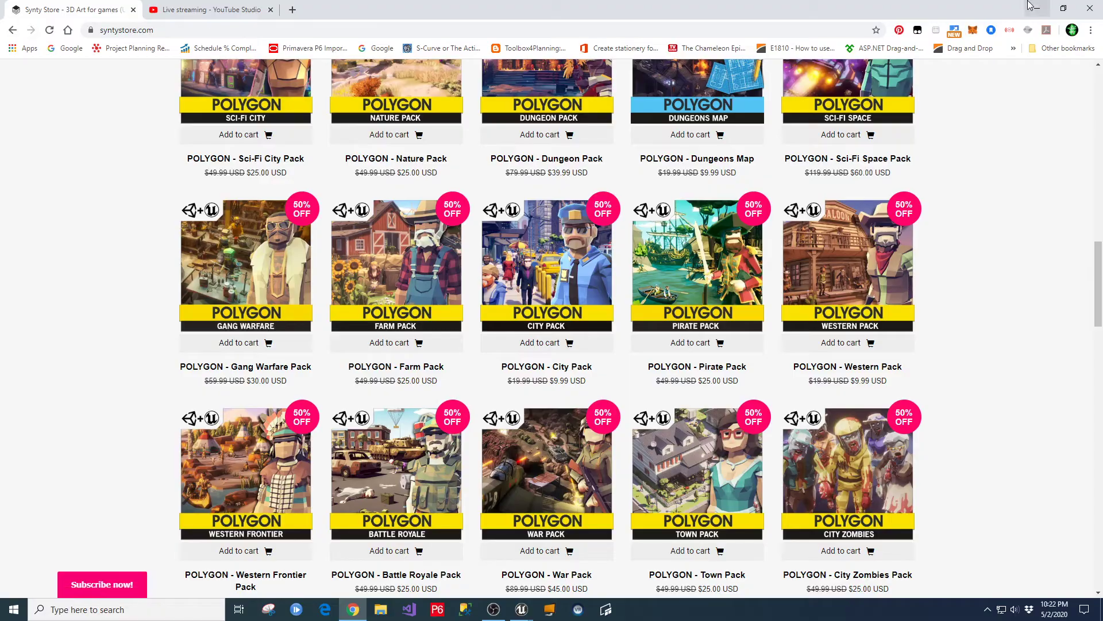
click(1037, 12)
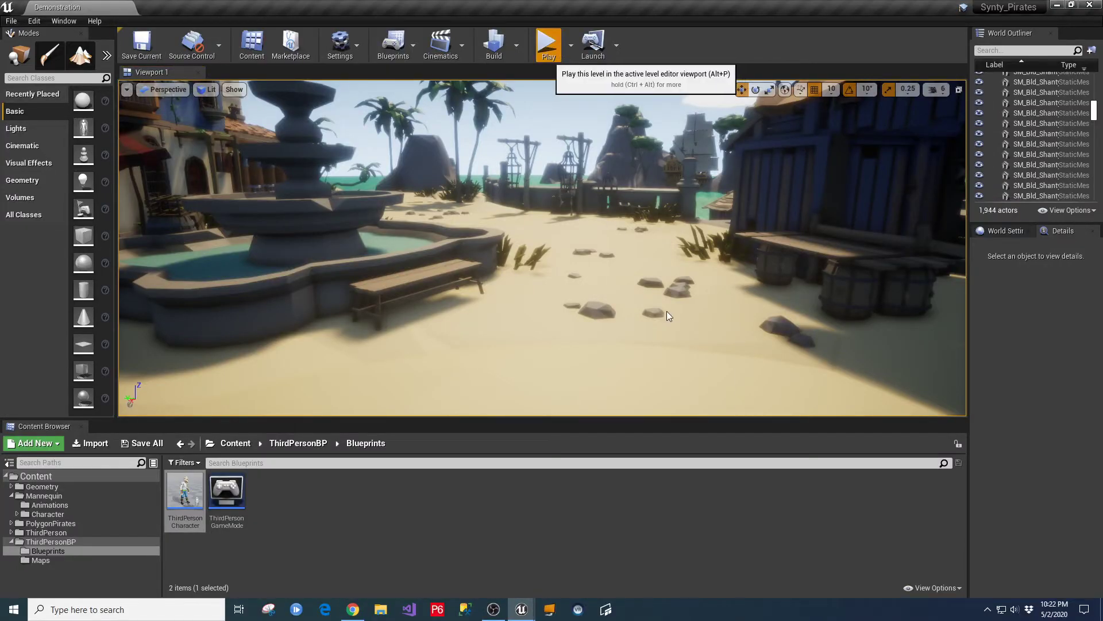
Play the level, run the seaman from the fountain to the palm beach, view him from the front, and stop playing.
key(w)
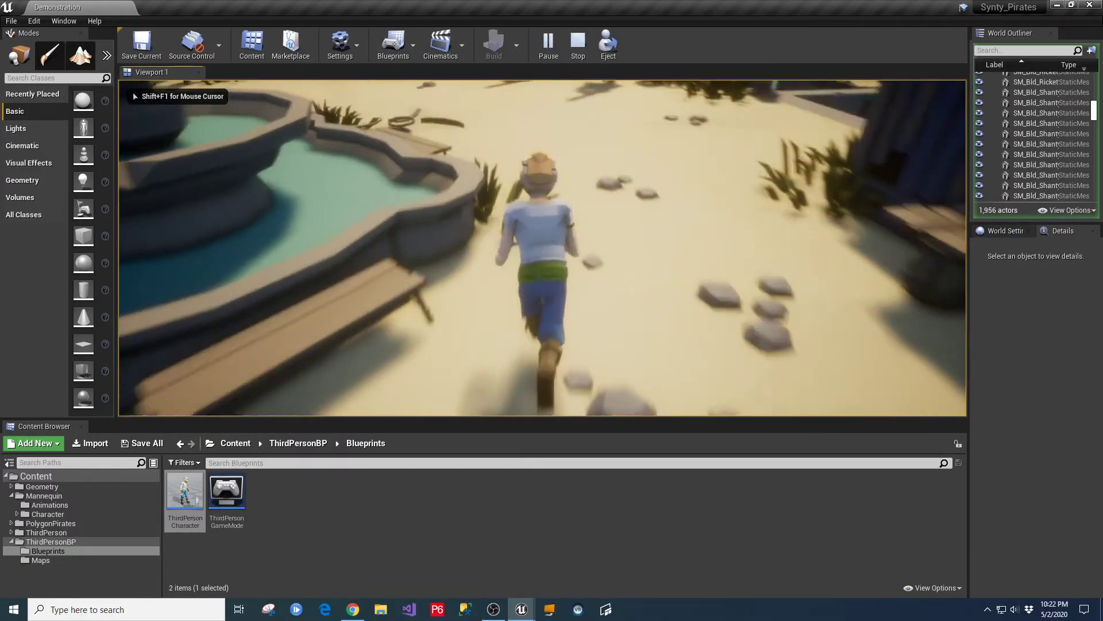
key(w)
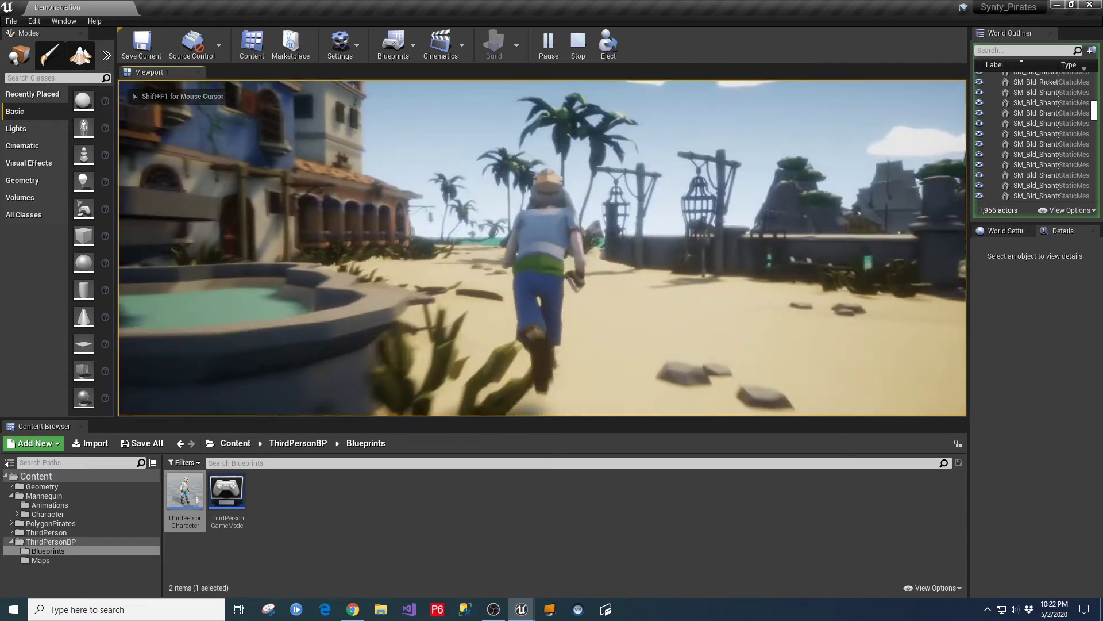
key(w)
key(w)
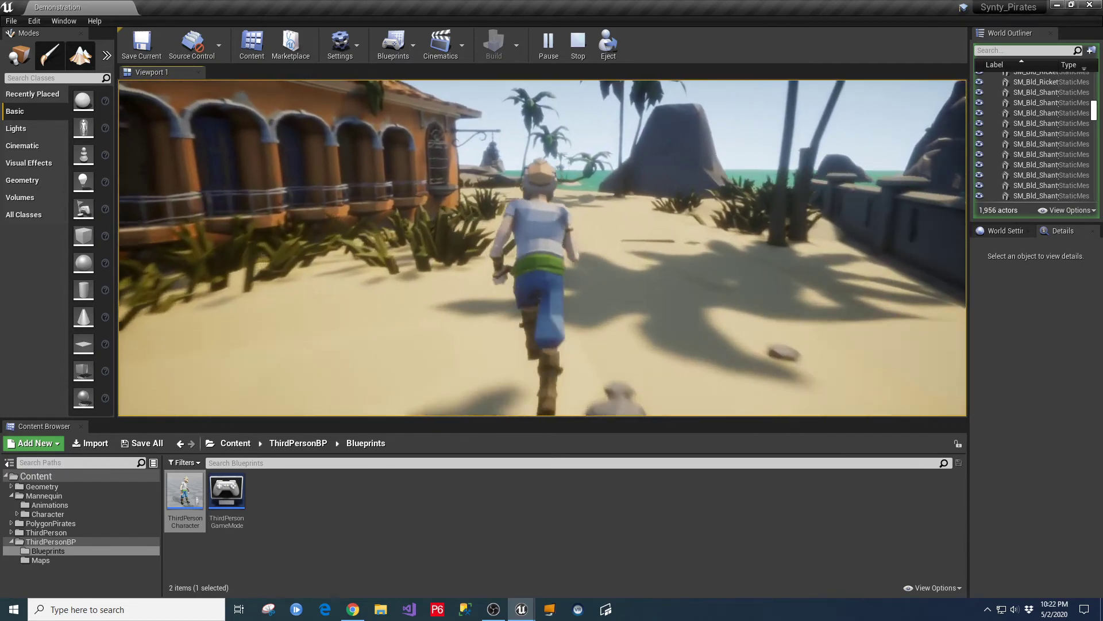
key(w)
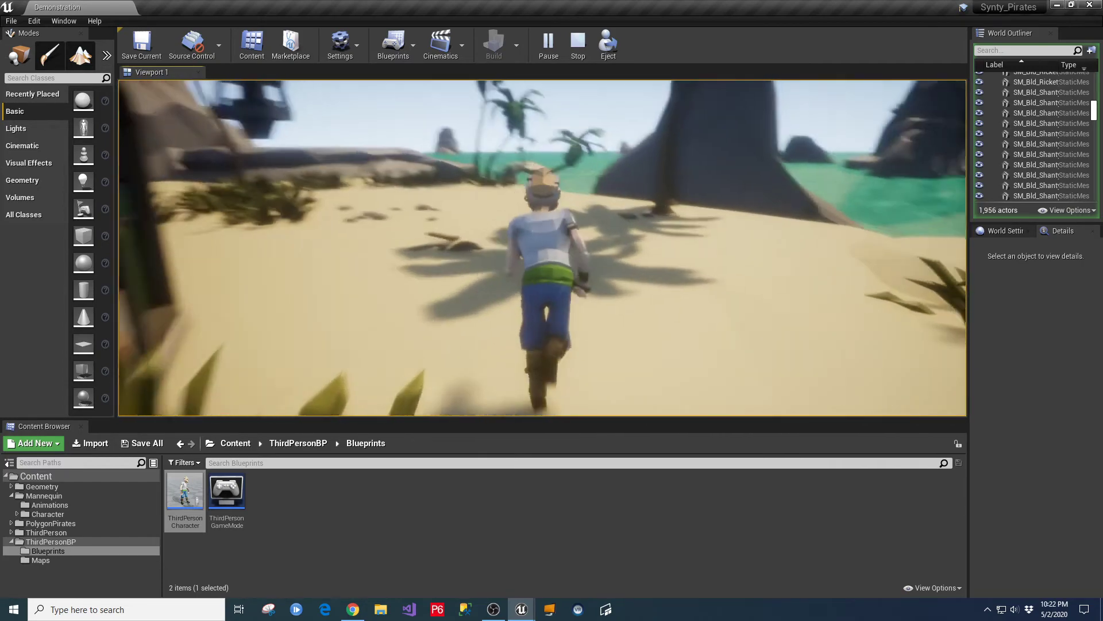
key(w)
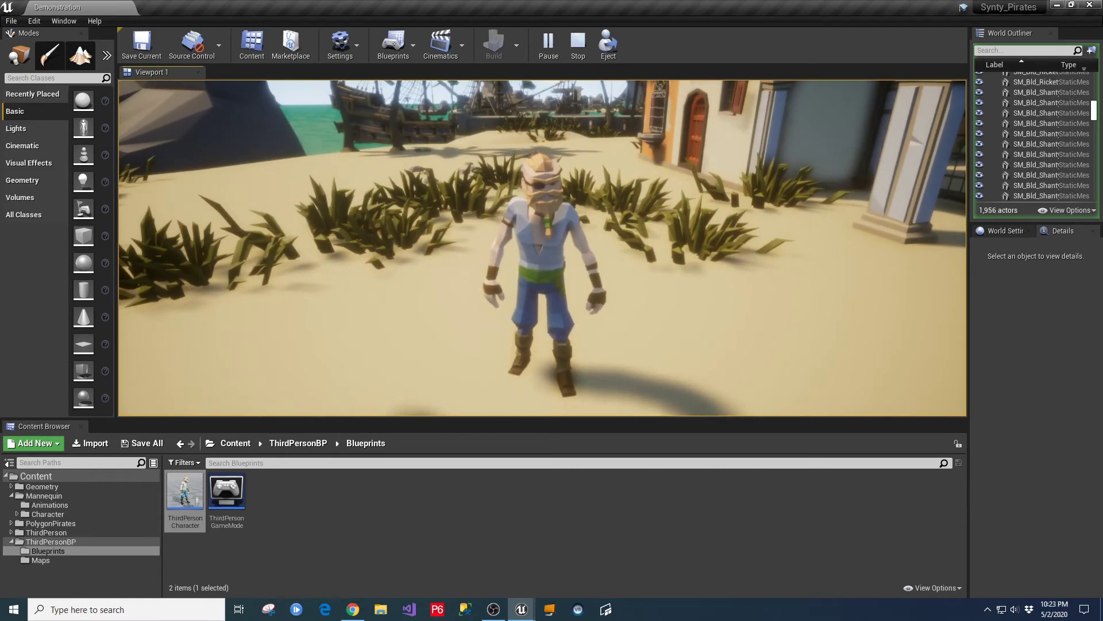
key(Escape)
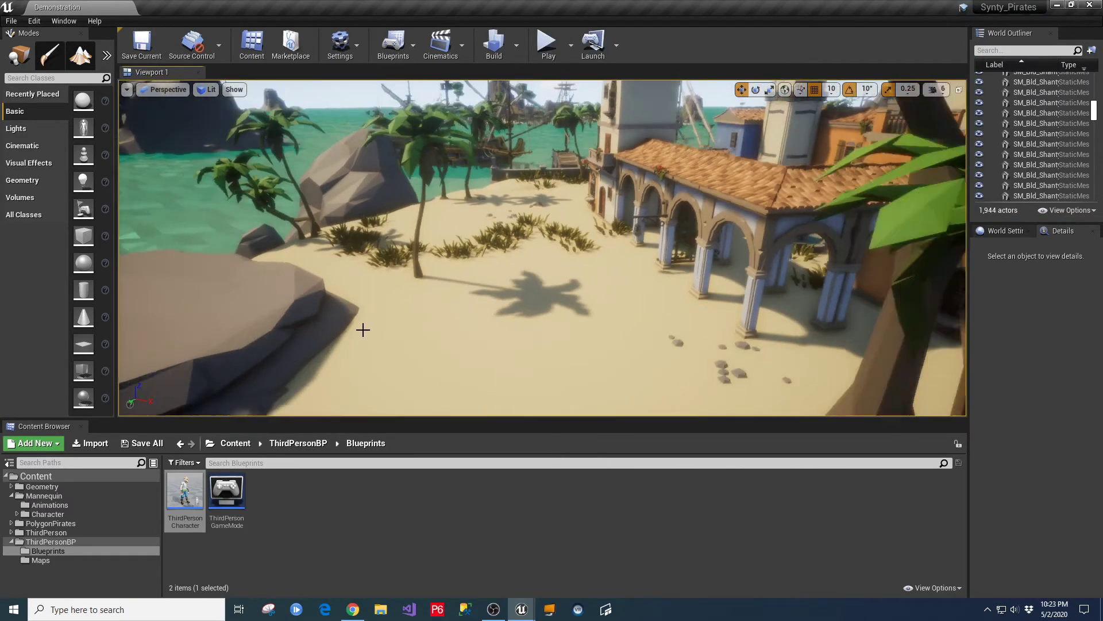
key(Down)
key(Down)
key(Down)
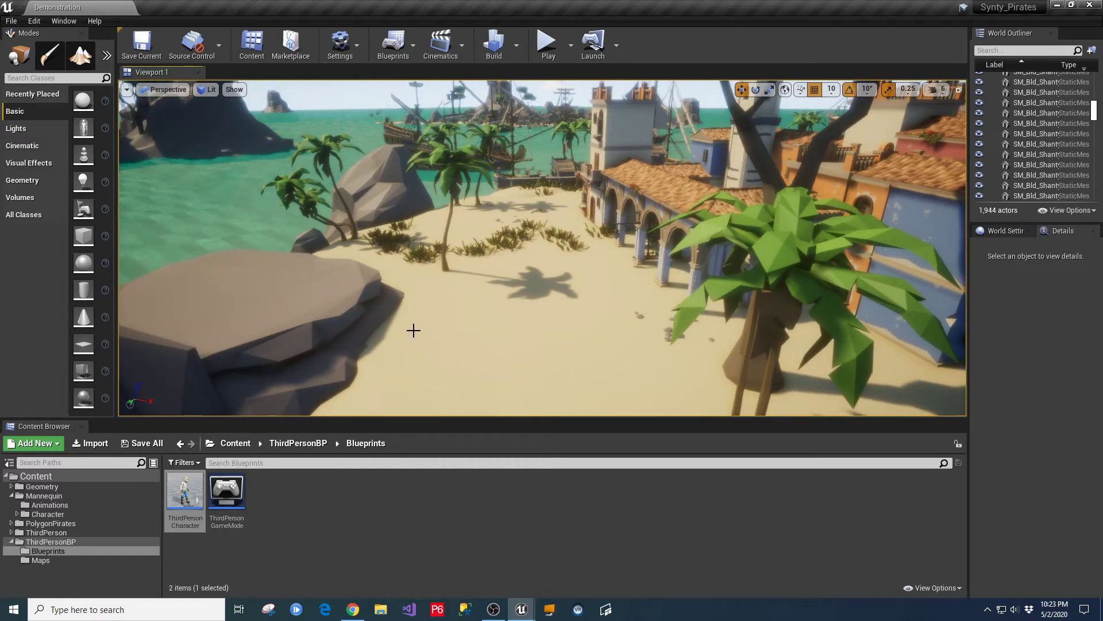
In File Explorer, open the PolygonPirates_4_14 project folder inside PolygonPirates_Unreal_4_14 on the 3TB (D:) drive.
click(381, 611)
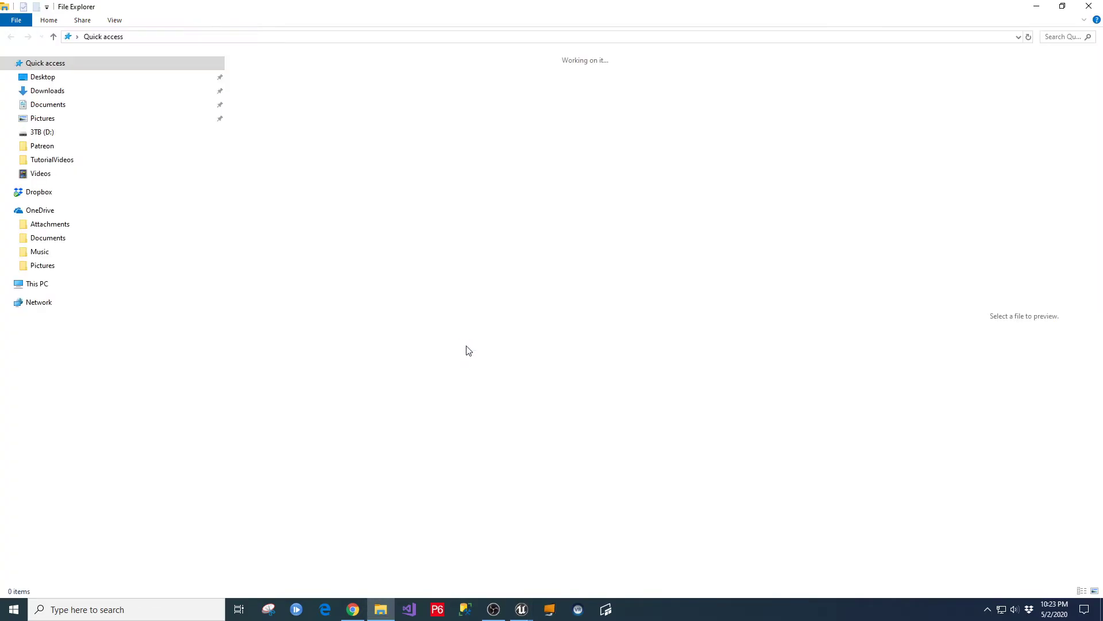
click(52, 408)
scroll(419, 312, down, 10)
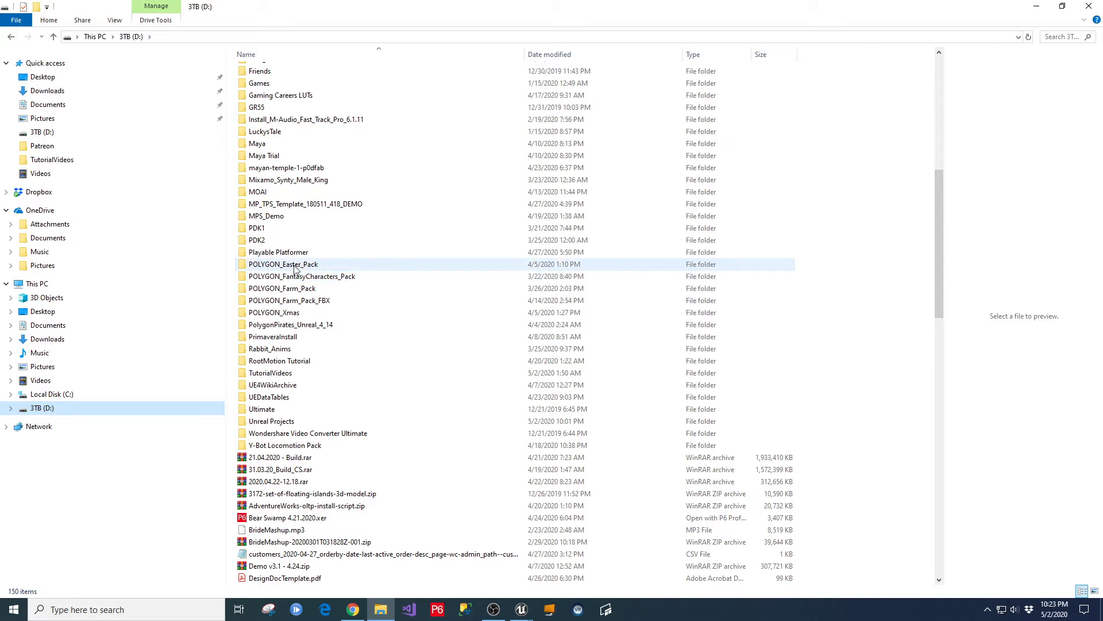
double_click(296, 326)
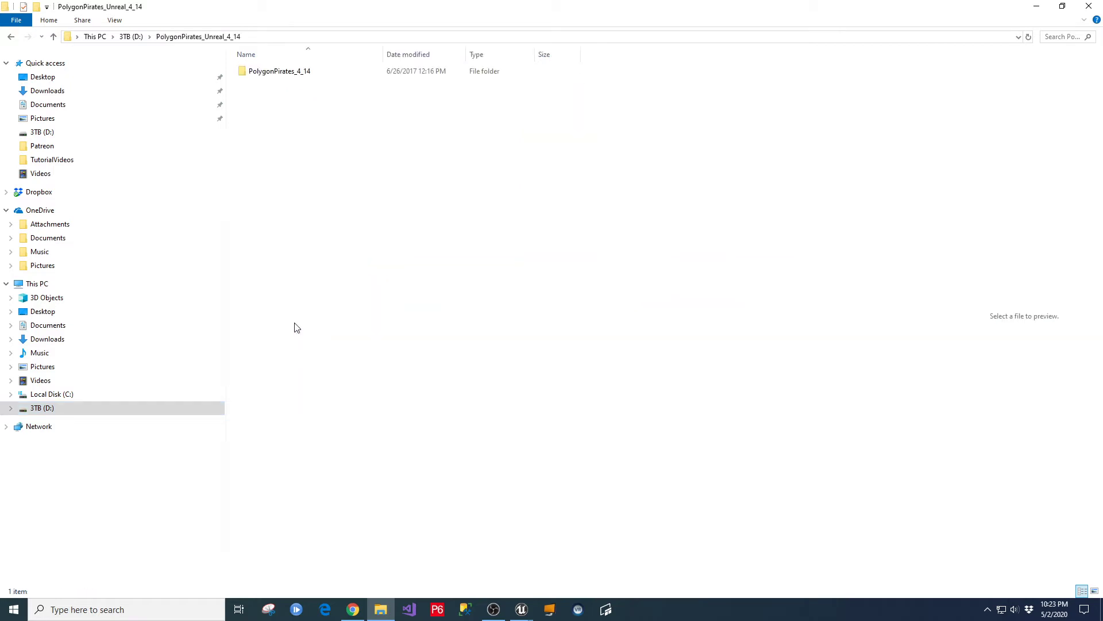
double_click(297, 72)
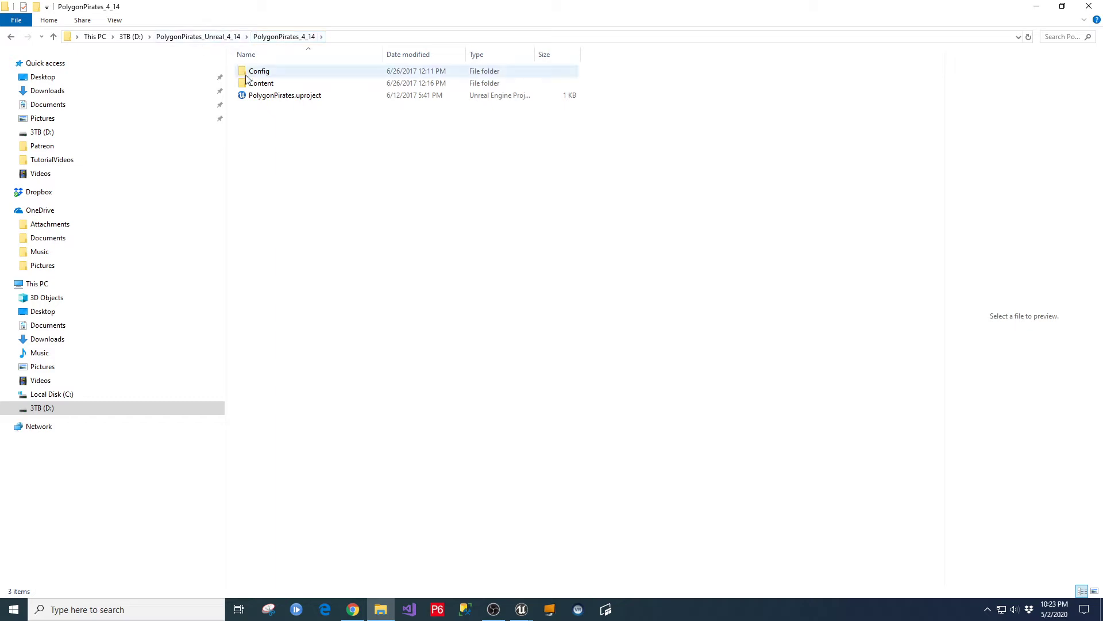
Go back to the 3TB (D:) drive's root and open the POLYGON_FantasyCharacters_Pack folder.
click(11, 36)
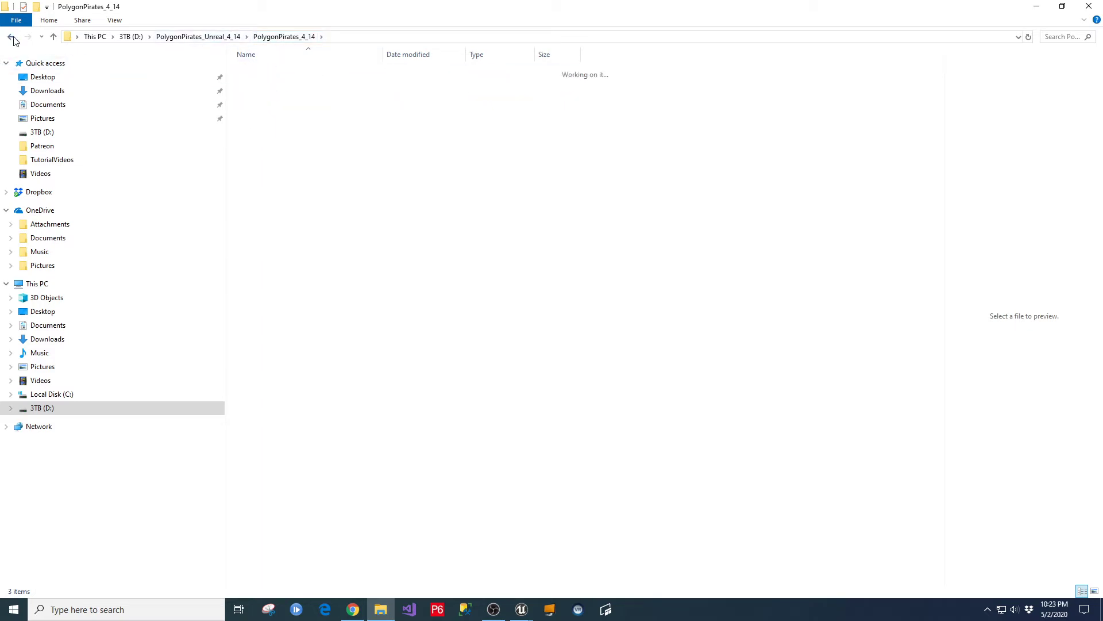
click(10, 38)
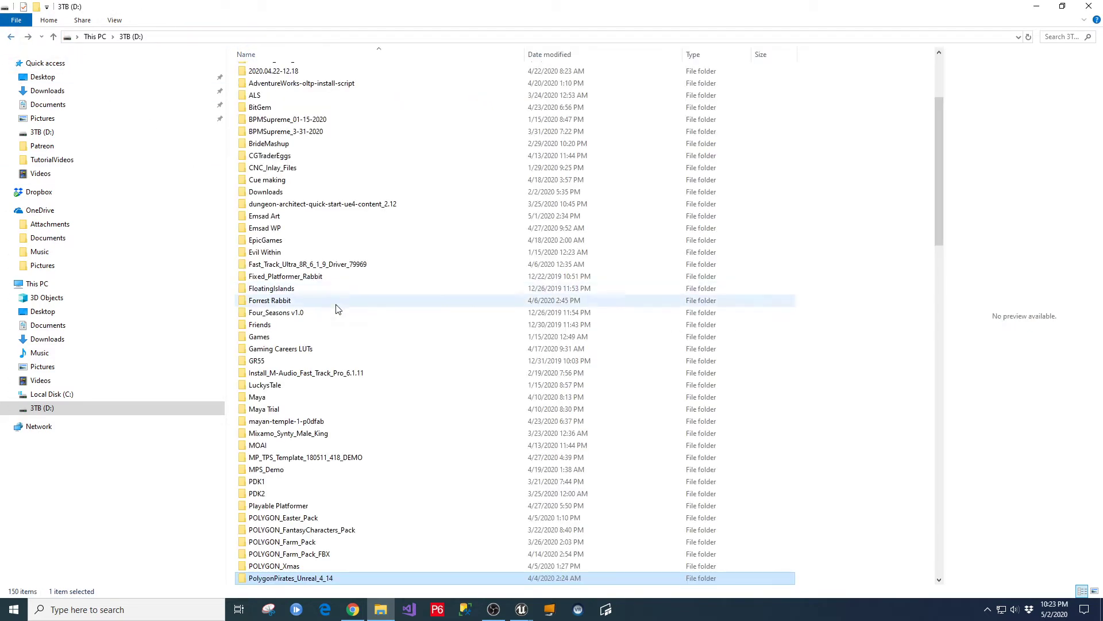
scroll(319, 477, down, 5)
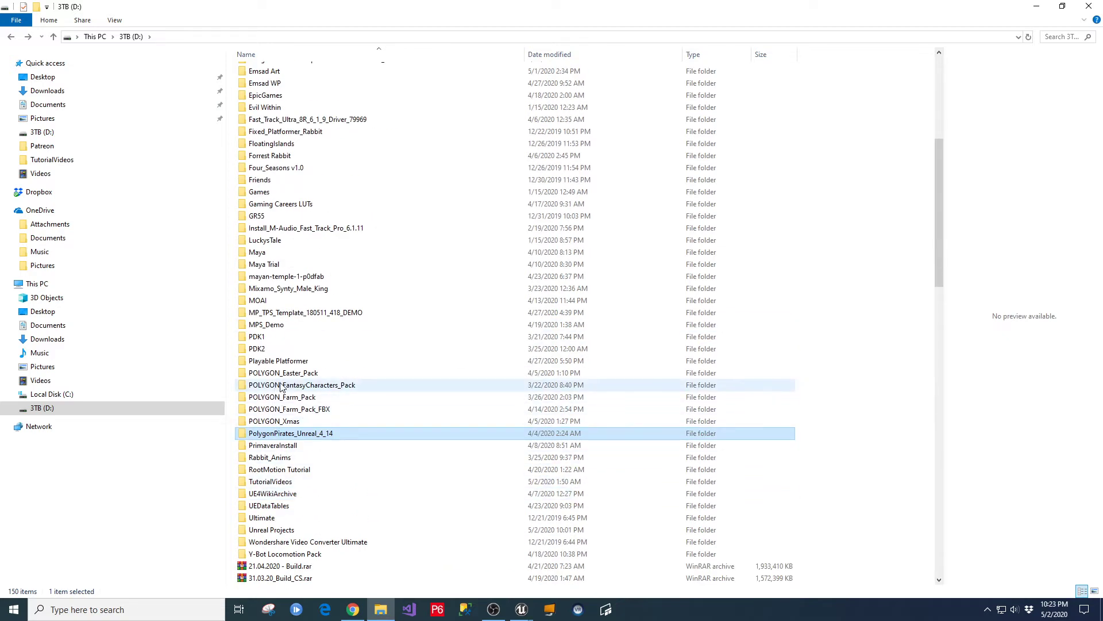
double_click(299, 385)
click(347, 84)
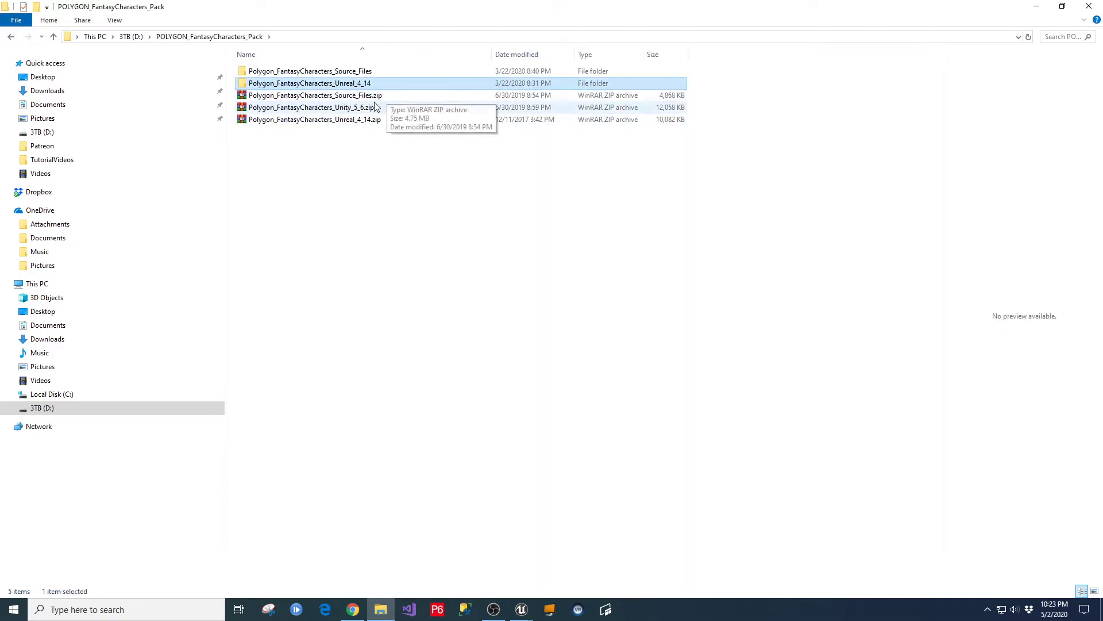
Look inside the Polygon_FantasyCharacters_Source_Files.zip archive, dismissing the licence reminder, and close the archive.
click(333, 96)
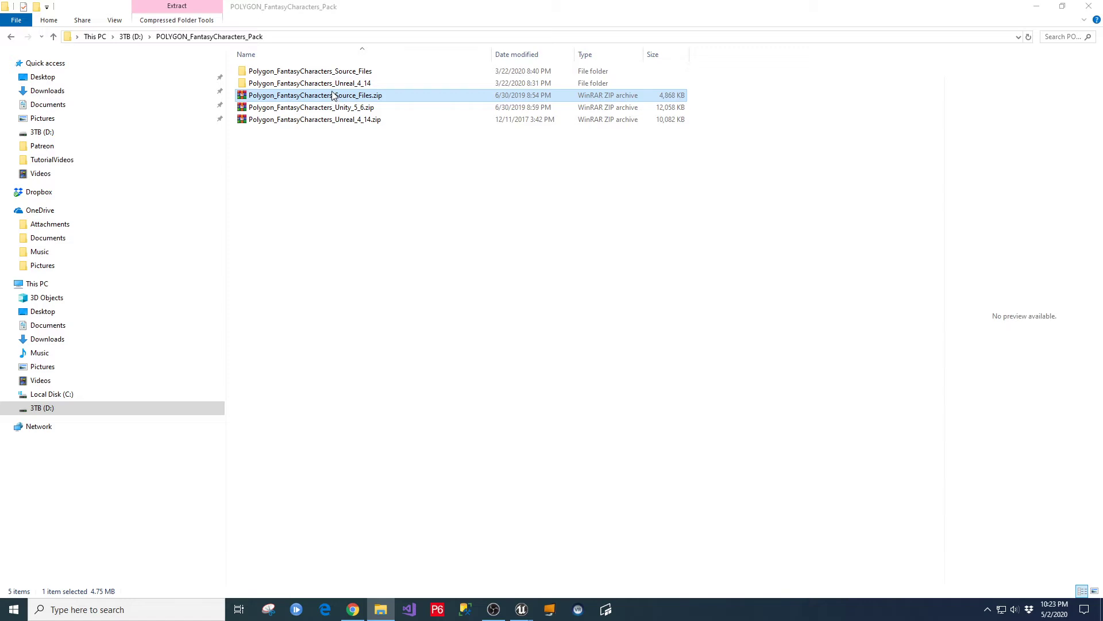
double_click(333, 95)
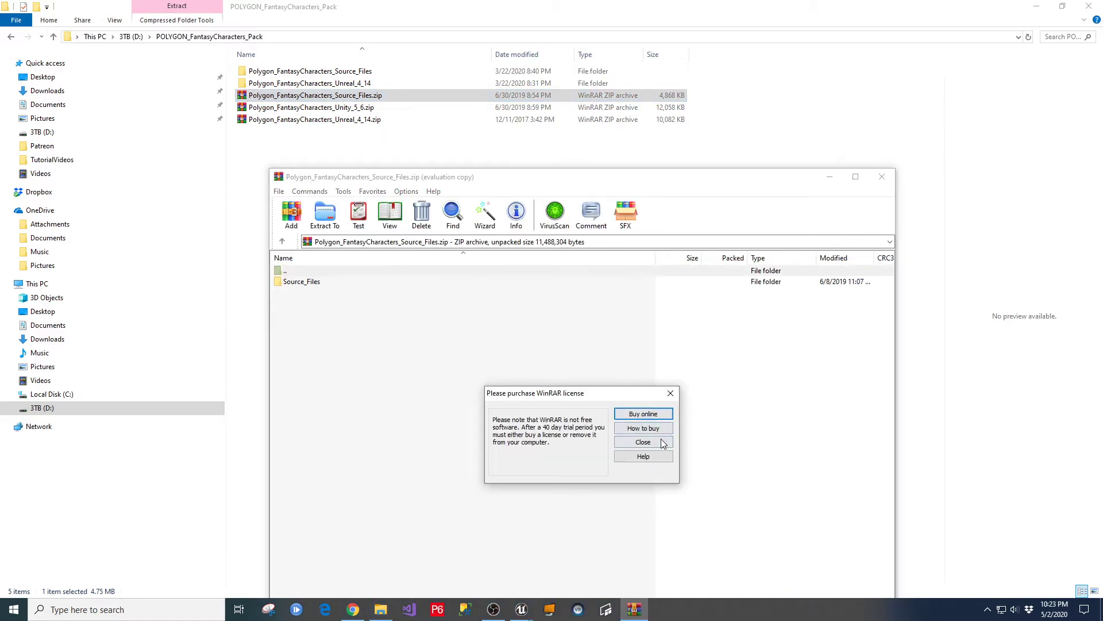
click(643, 443)
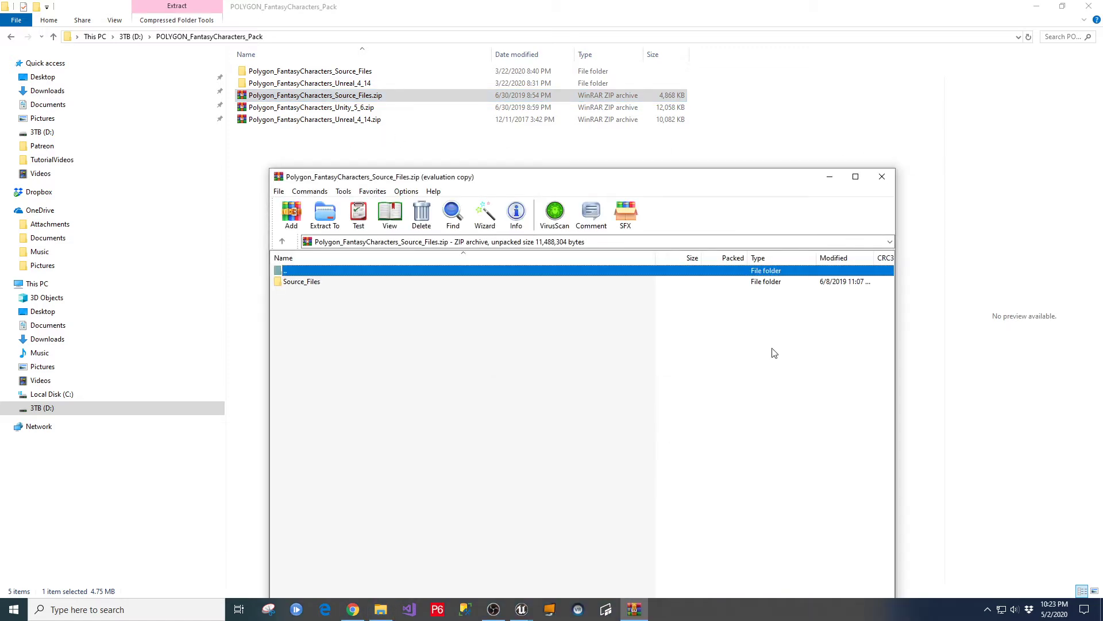
click(882, 177)
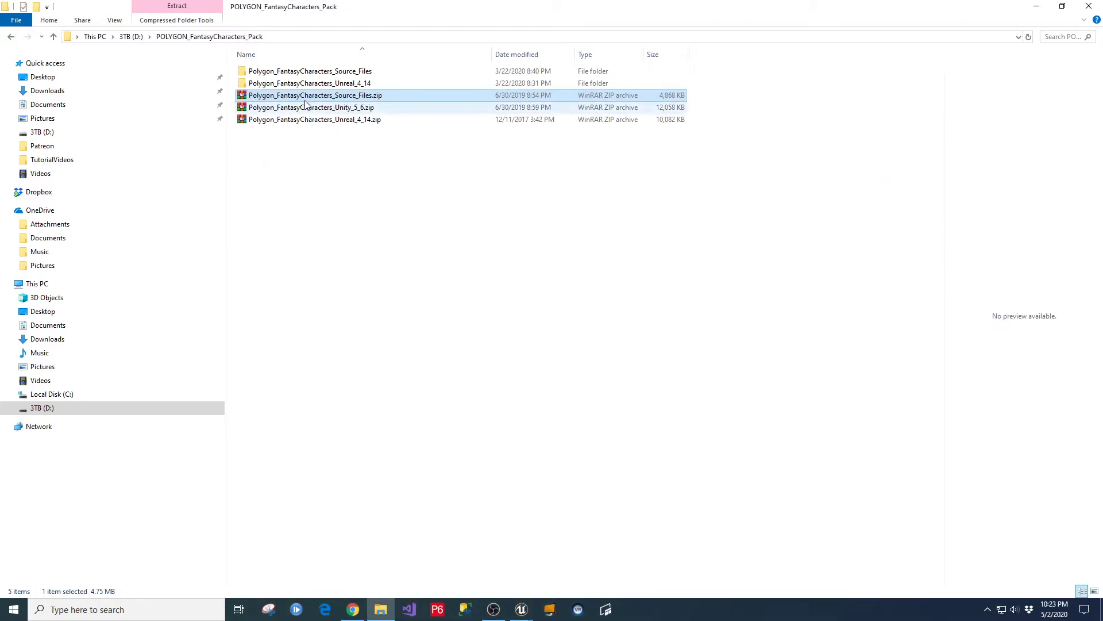
Open the FBX folder inside Polygon_FantasyCharacters_Source_Files\Source_Files and copy its folder path.
double_click(314, 73)
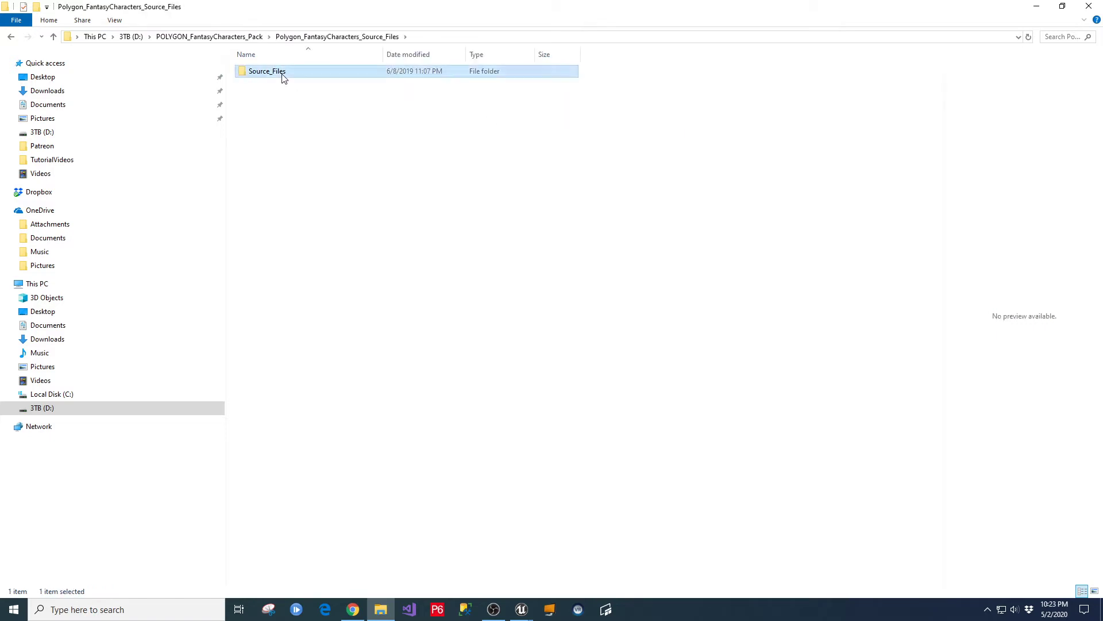
double_click(284, 76)
double_click(265, 88)
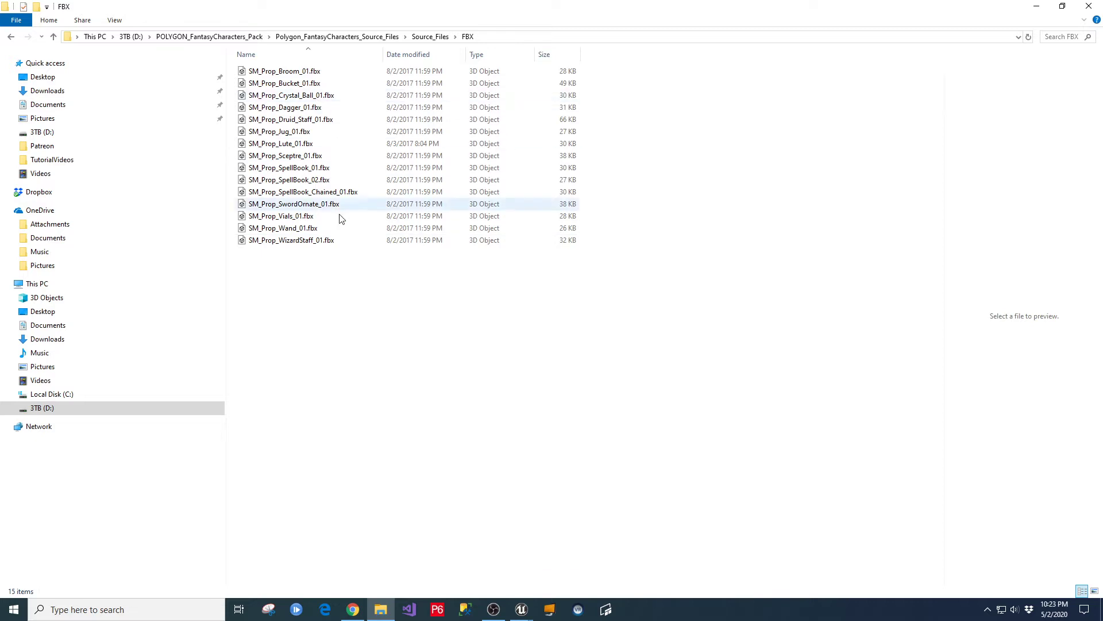
click(495, 38)
key(ctrl+c)
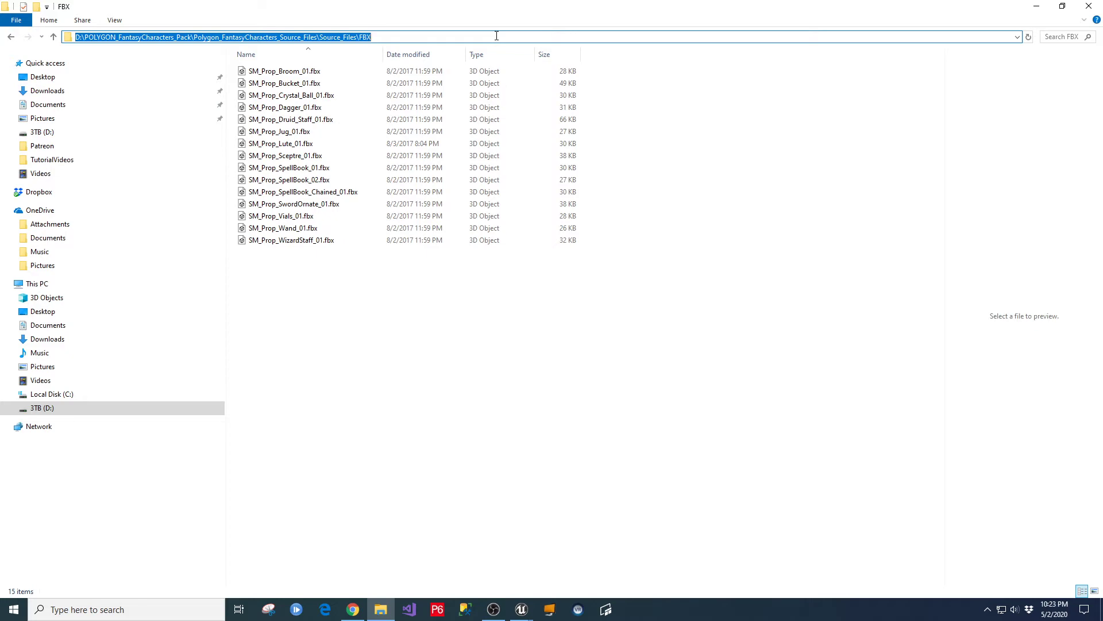
Switch to Chrome, open Mixamo in a new browser tab, and log in with the saved Adobe account.
click(352, 609)
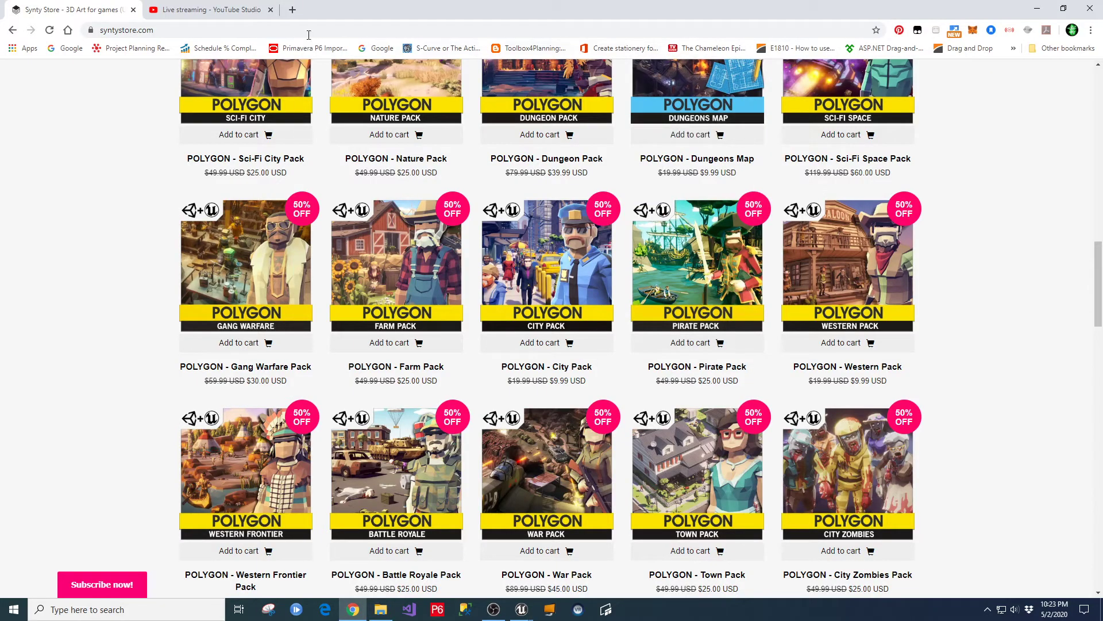
click(292, 10)
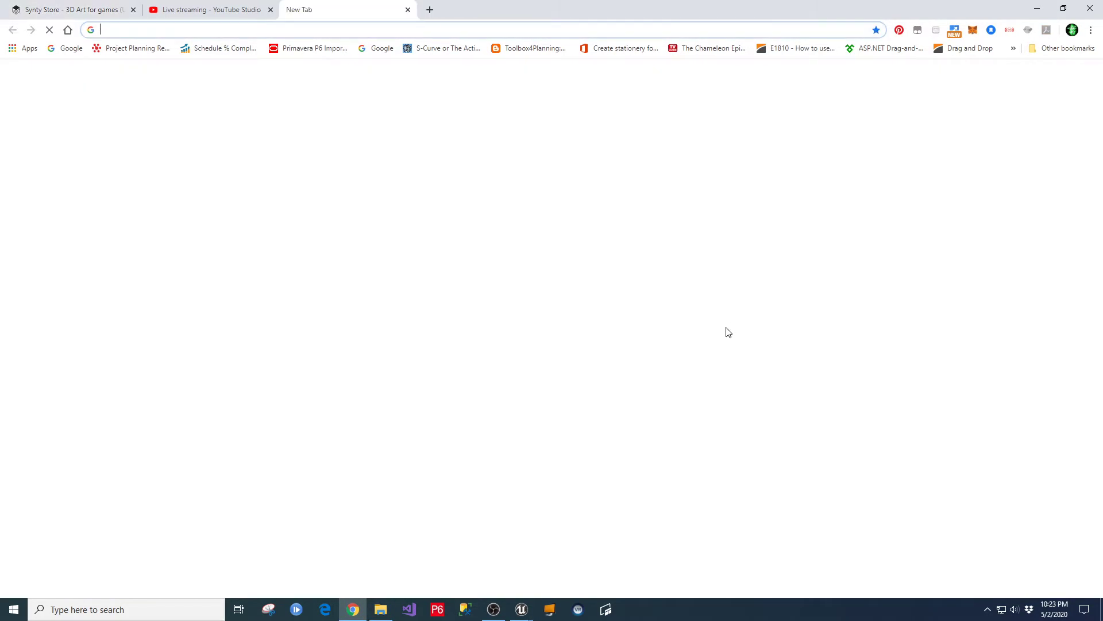
click(617, 308)
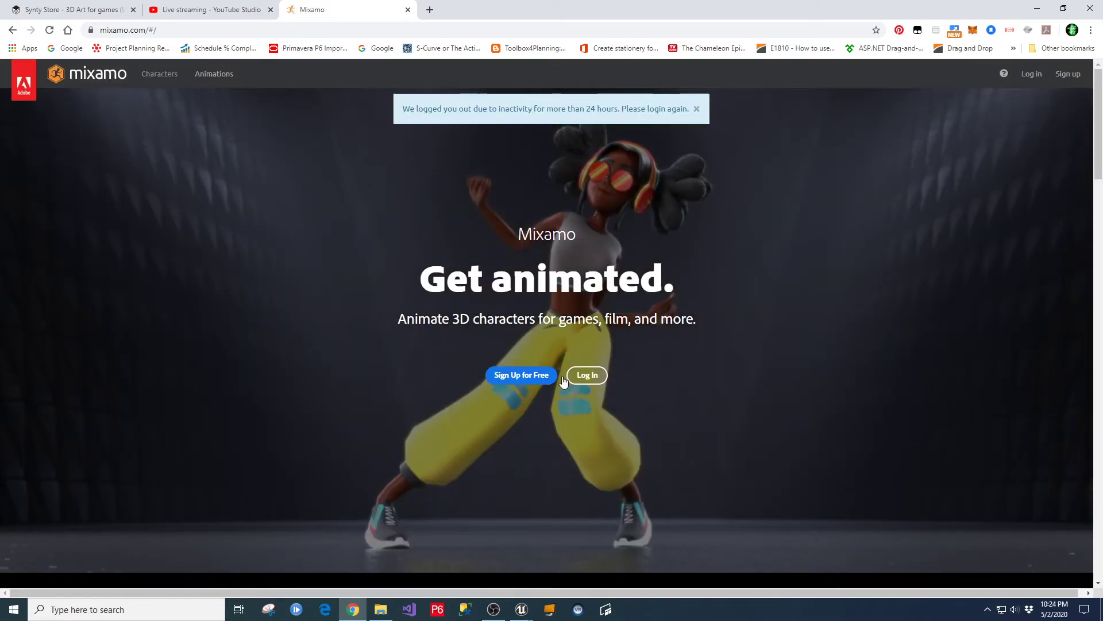
click(587, 376)
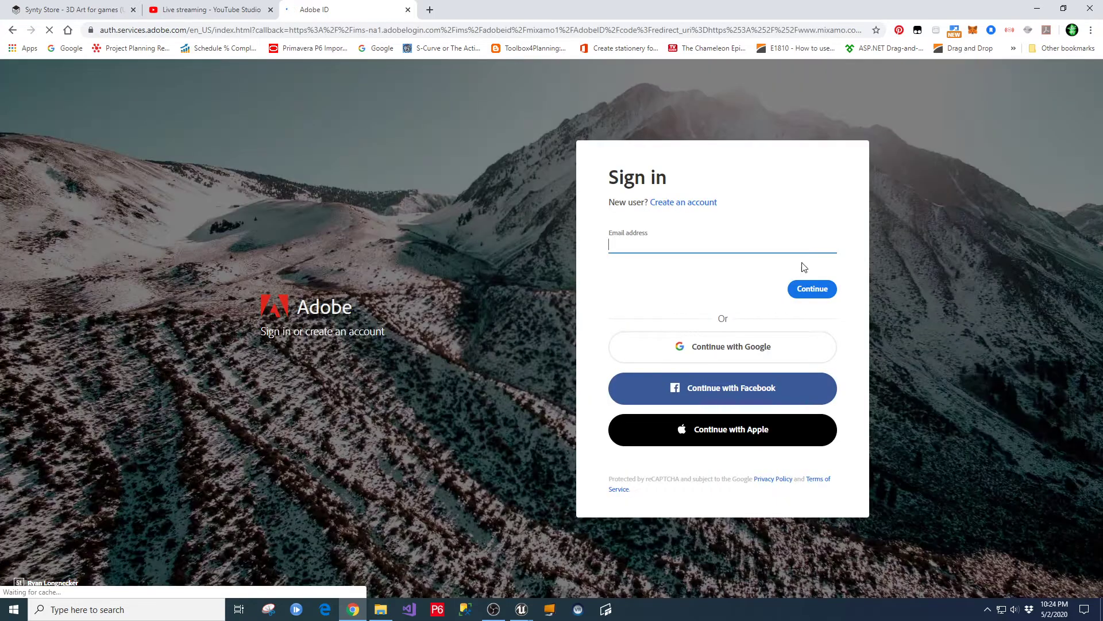
click(688, 248)
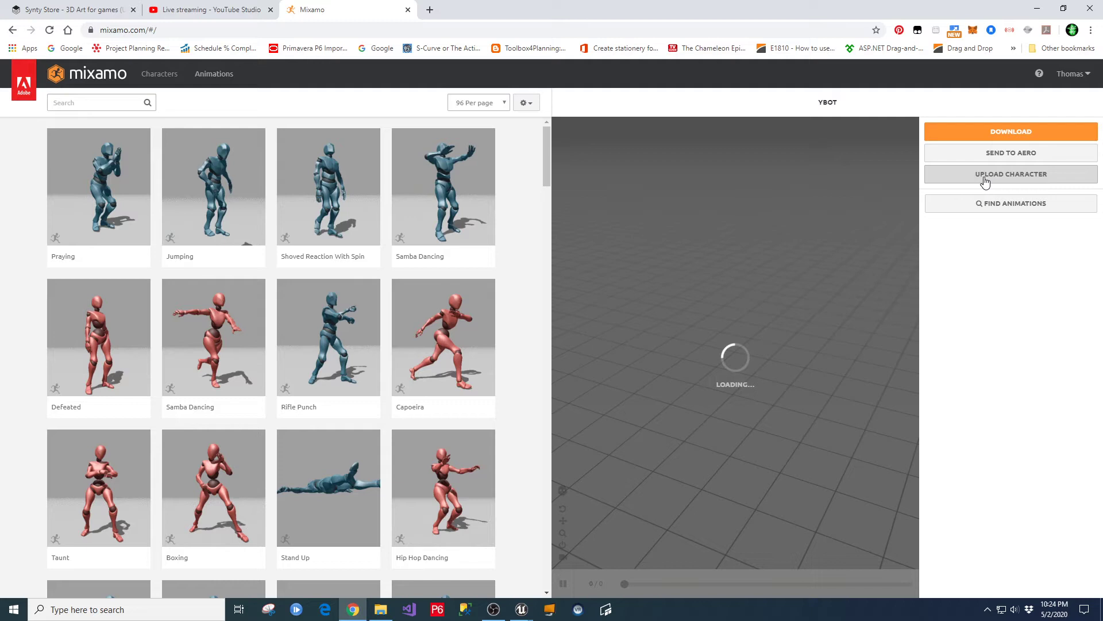
Start a character upload in Mixamo and browse for the file in the copied FBX folder path.
click(985, 177)
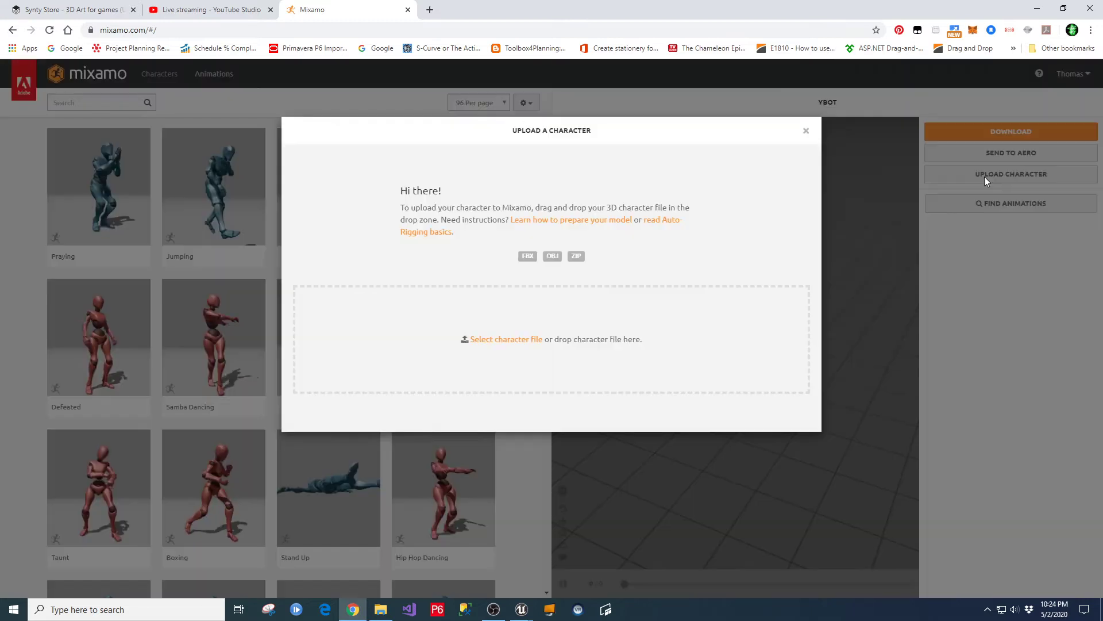
click(488, 341)
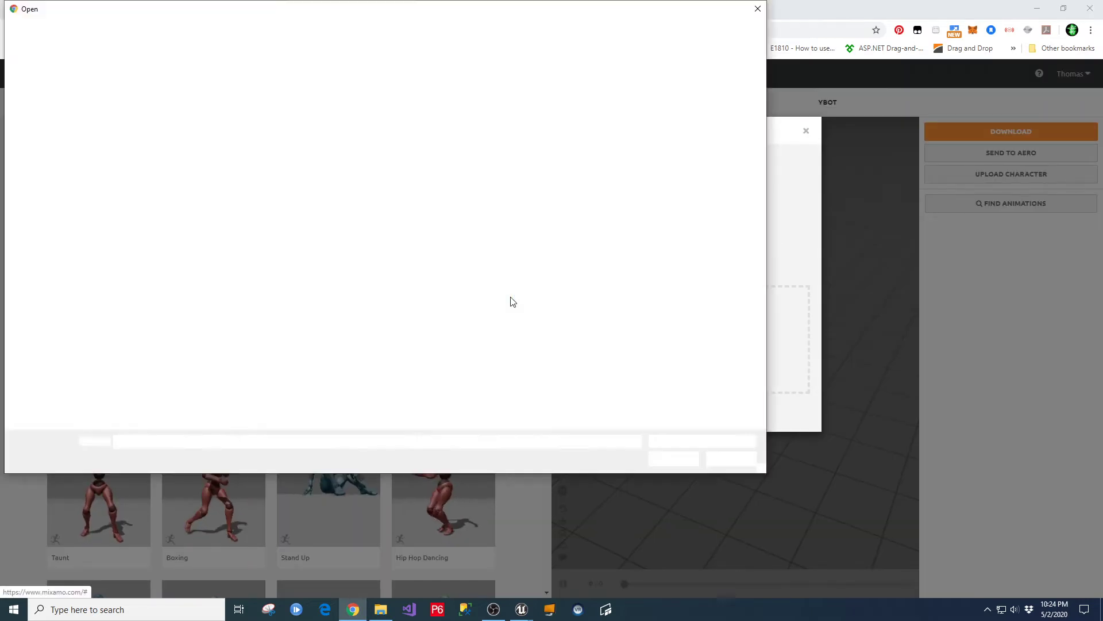
click(280, 26)
key(ctrl+v)
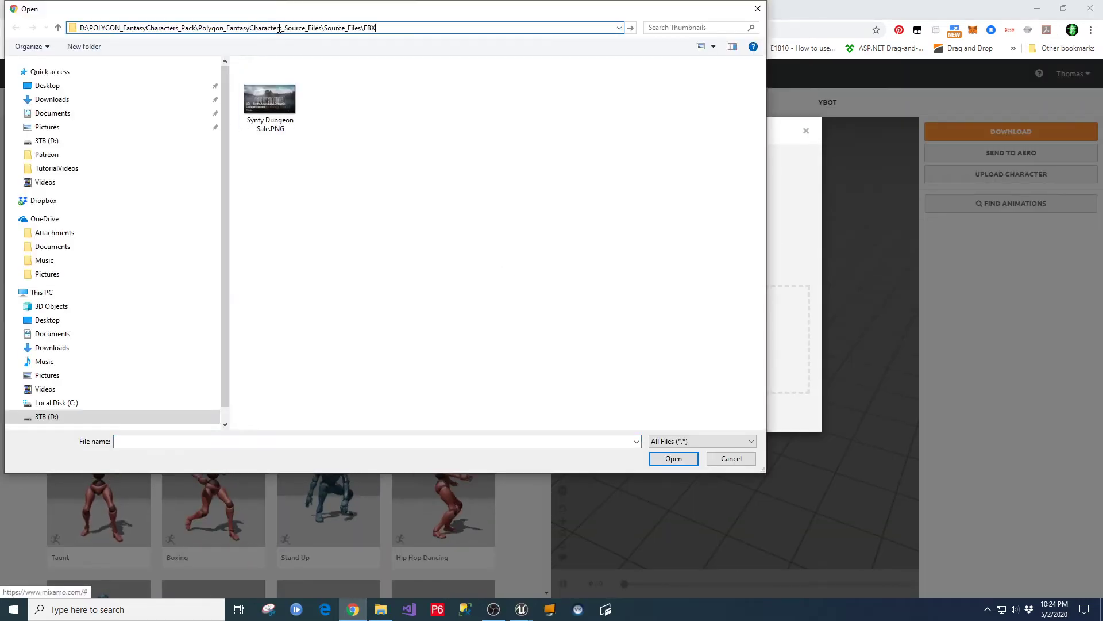
key(Return)
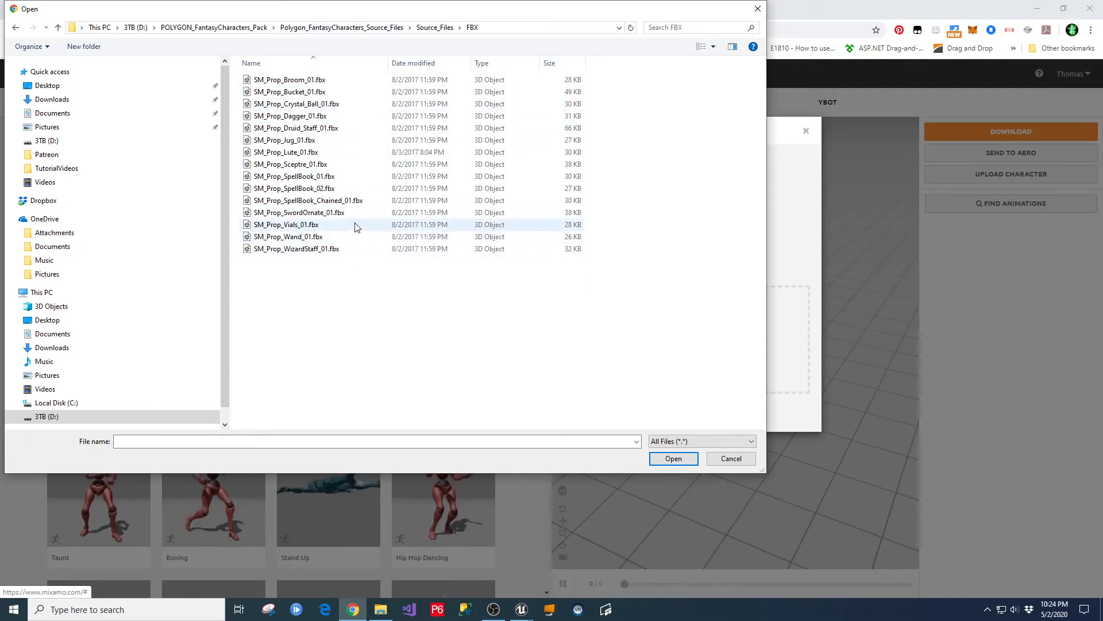
Upload SK_Character_Male_King.fbx from Source_Files\Characters and accept it as the new Mixamo character.
click(432, 28)
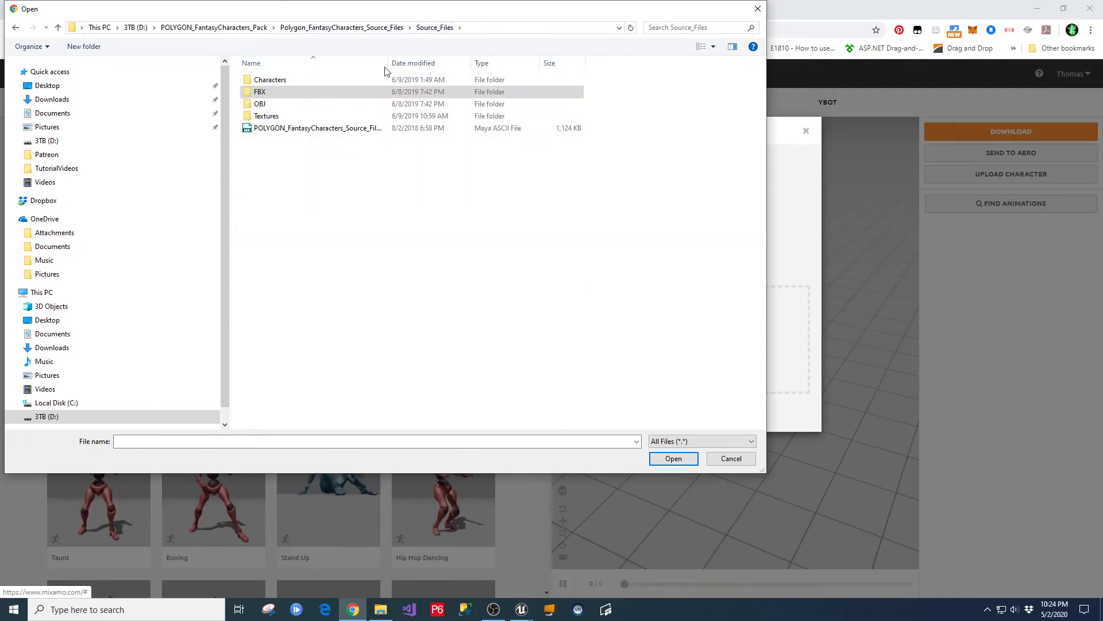
double_click(270, 81)
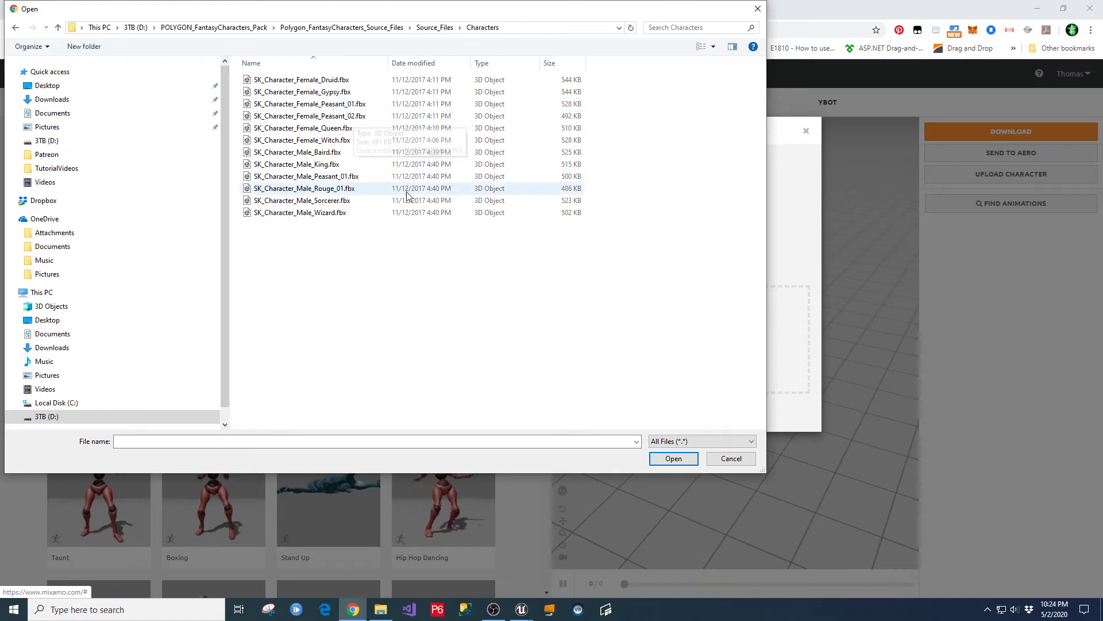
double_click(296, 164)
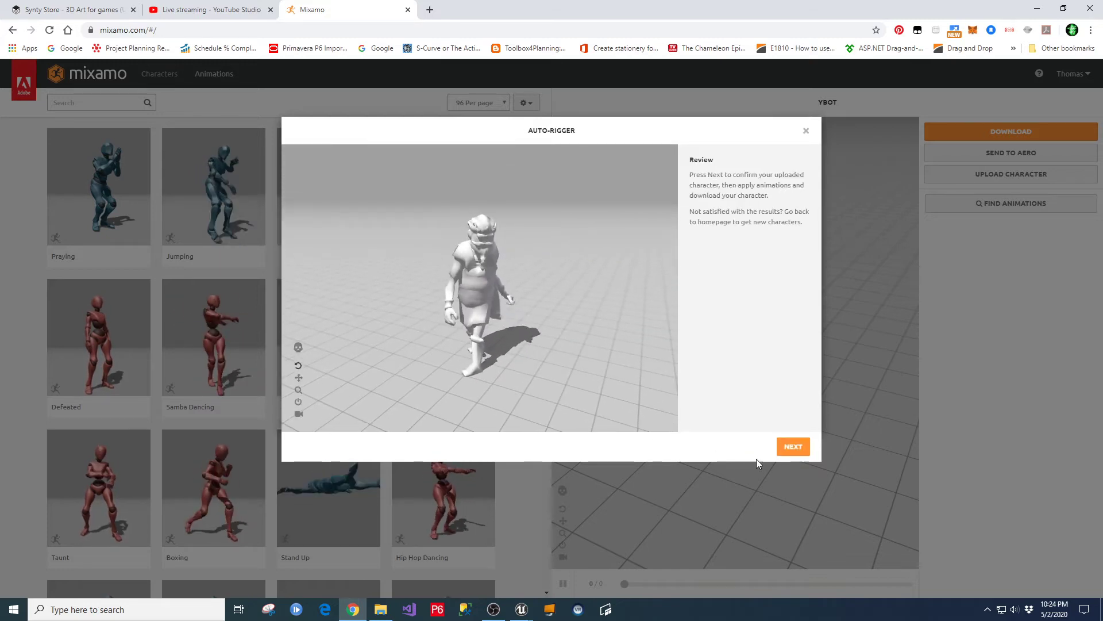
click(792, 448)
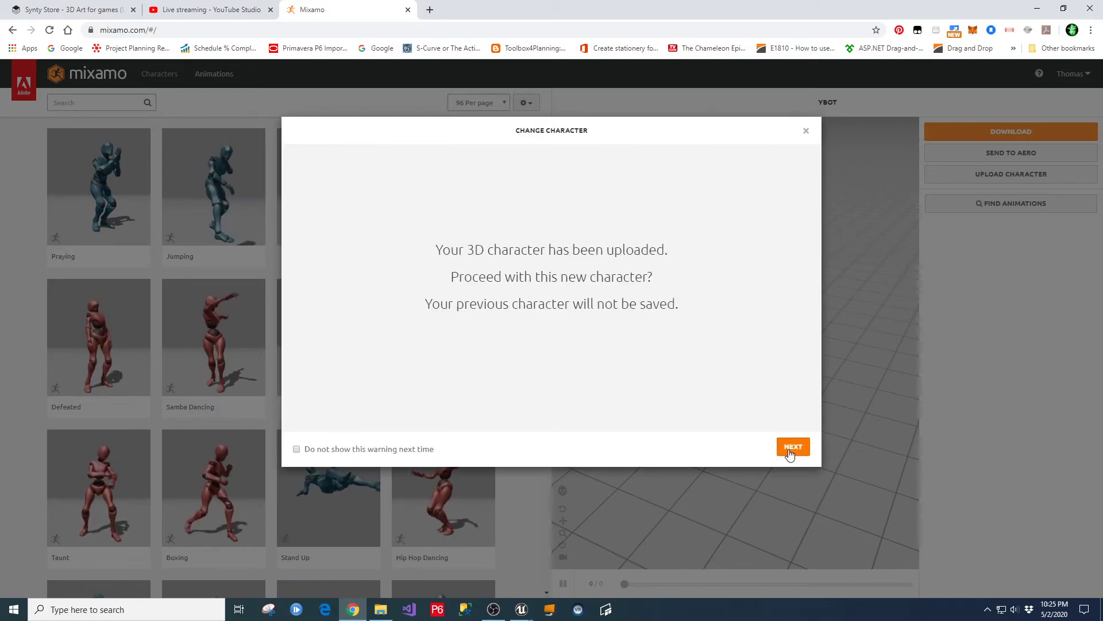
click(792, 448)
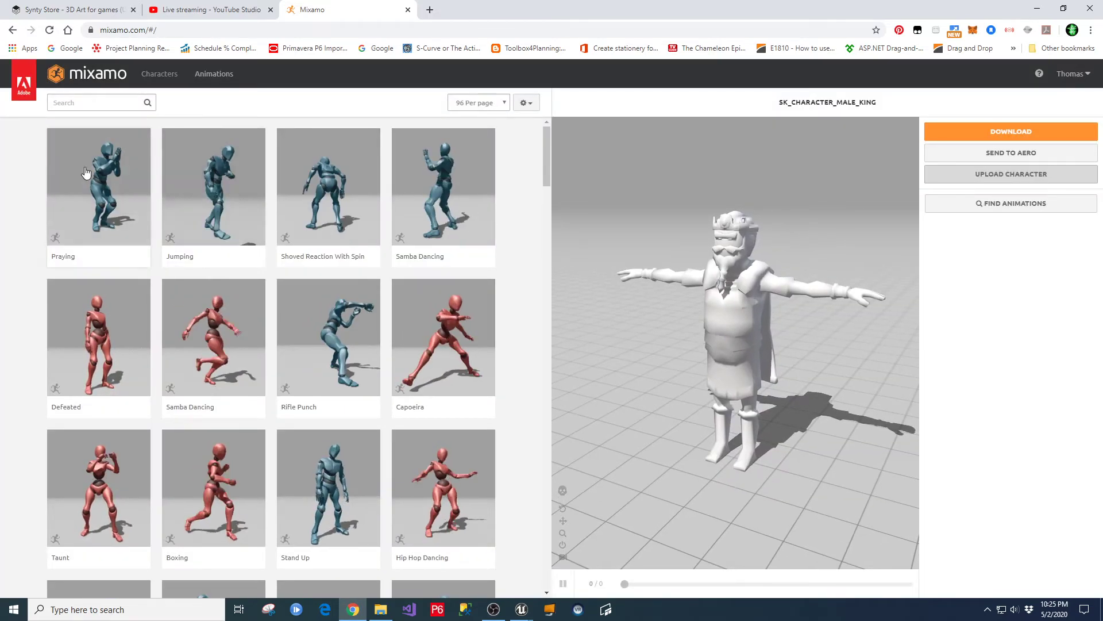
Search the animations for "pack" and apply the Locomotion Pack to the king character.
click(76, 104)
text(pack)
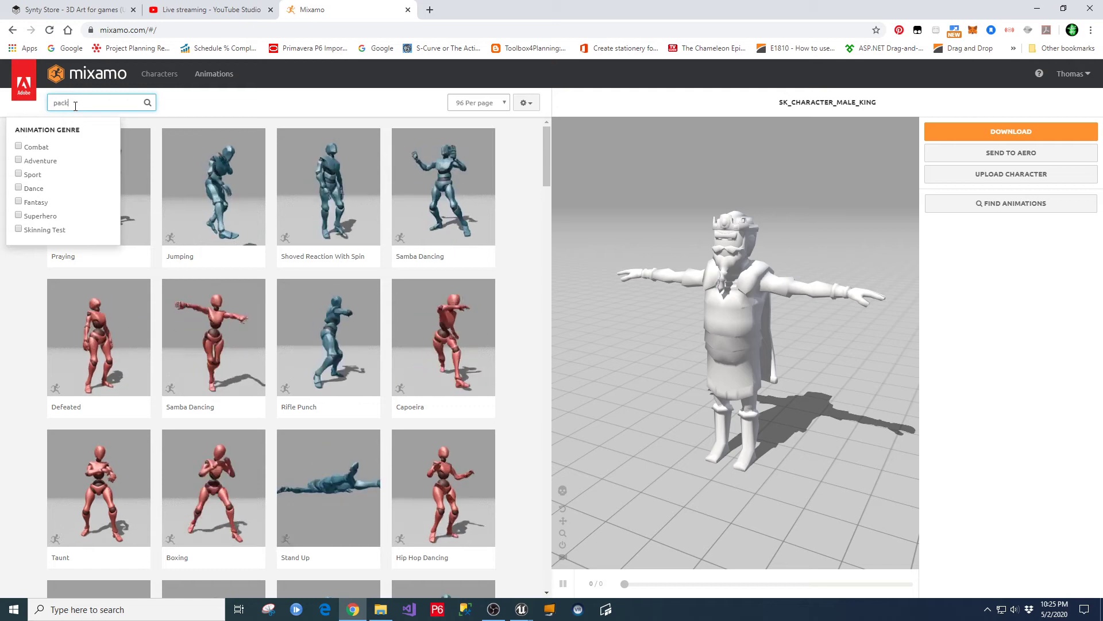
key(Return)
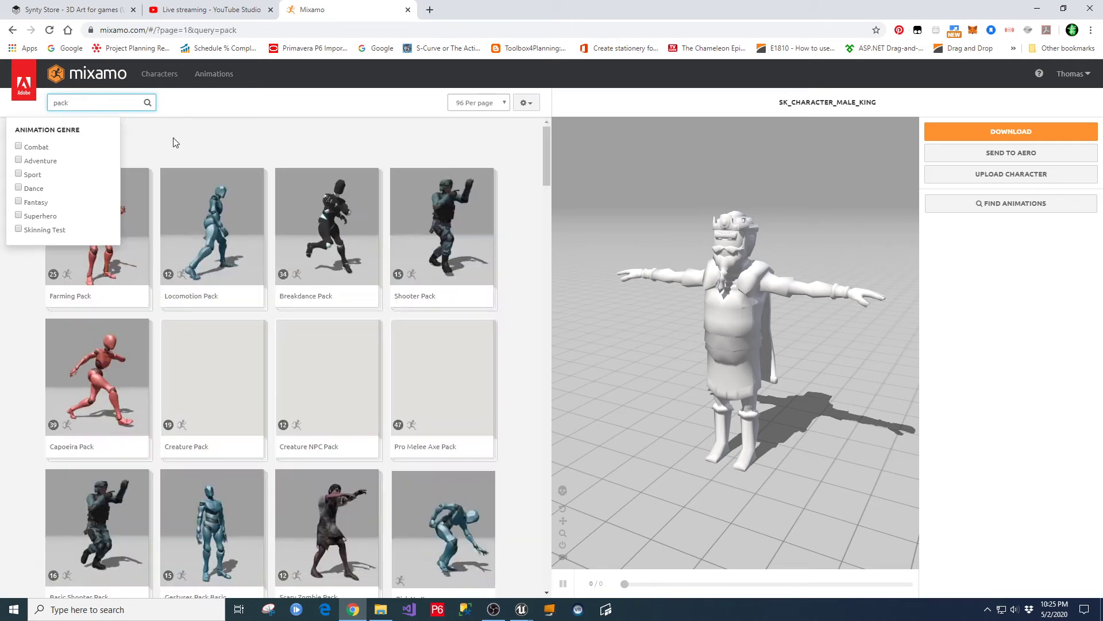
click(210, 242)
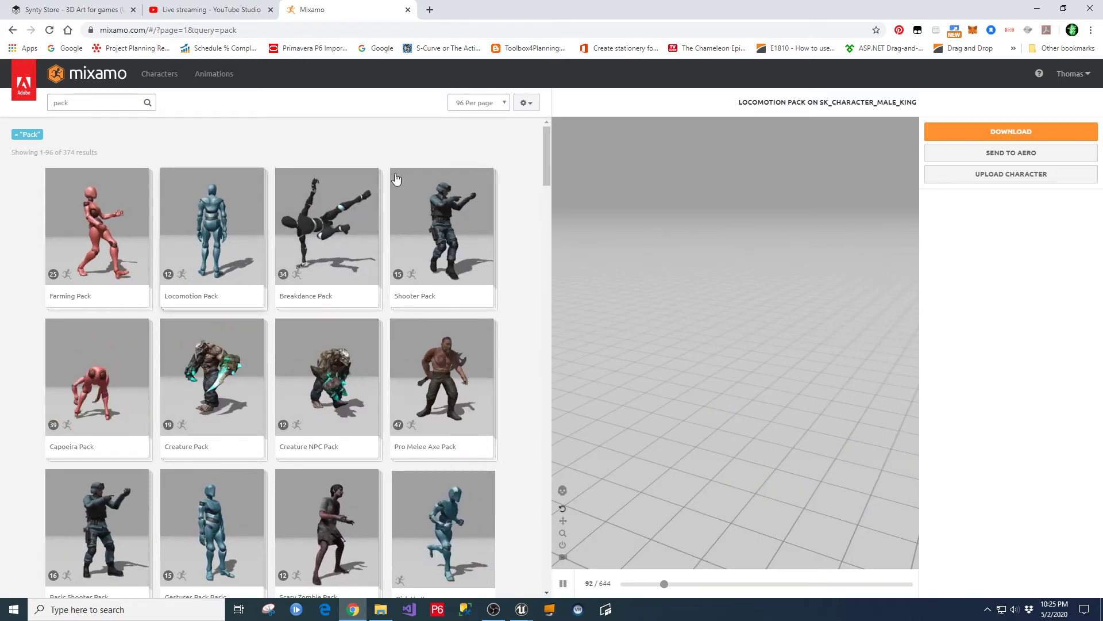
Search the animations for "breakdance" and apply Breakdance 1990 to the king character.
click(111, 103)
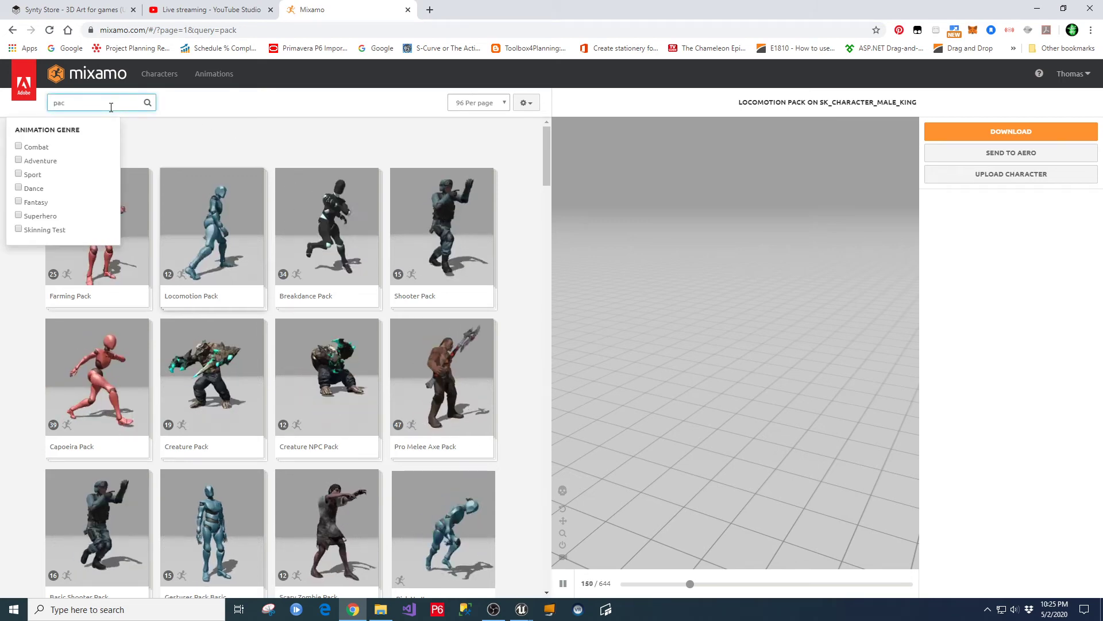
key(BackSpace)
key(BackSpace)
key(BackSpace)
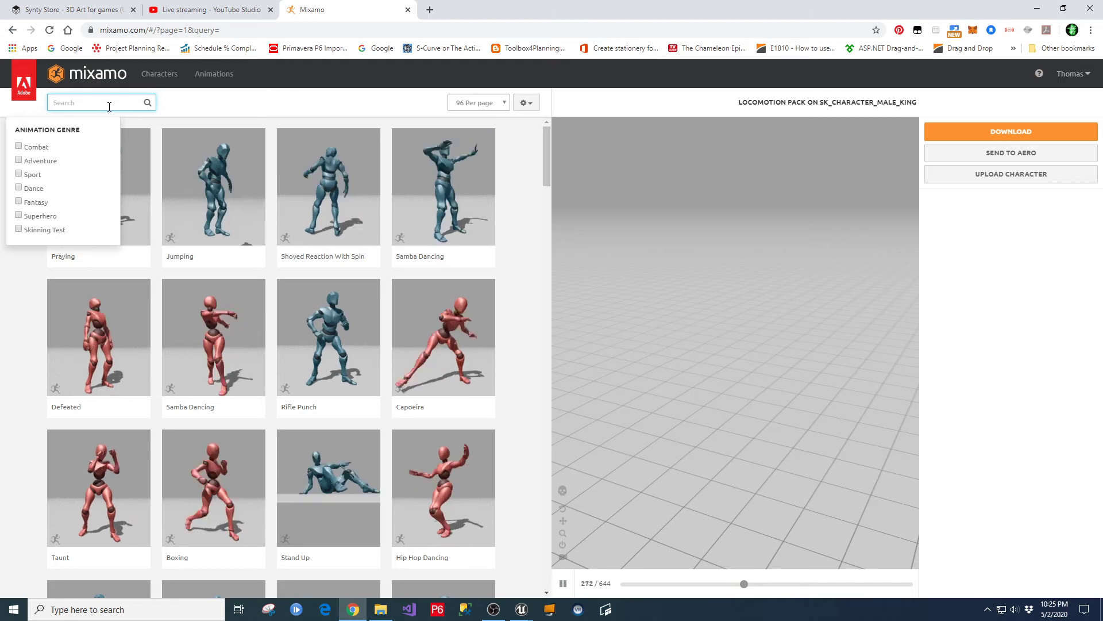
text(breakdance)
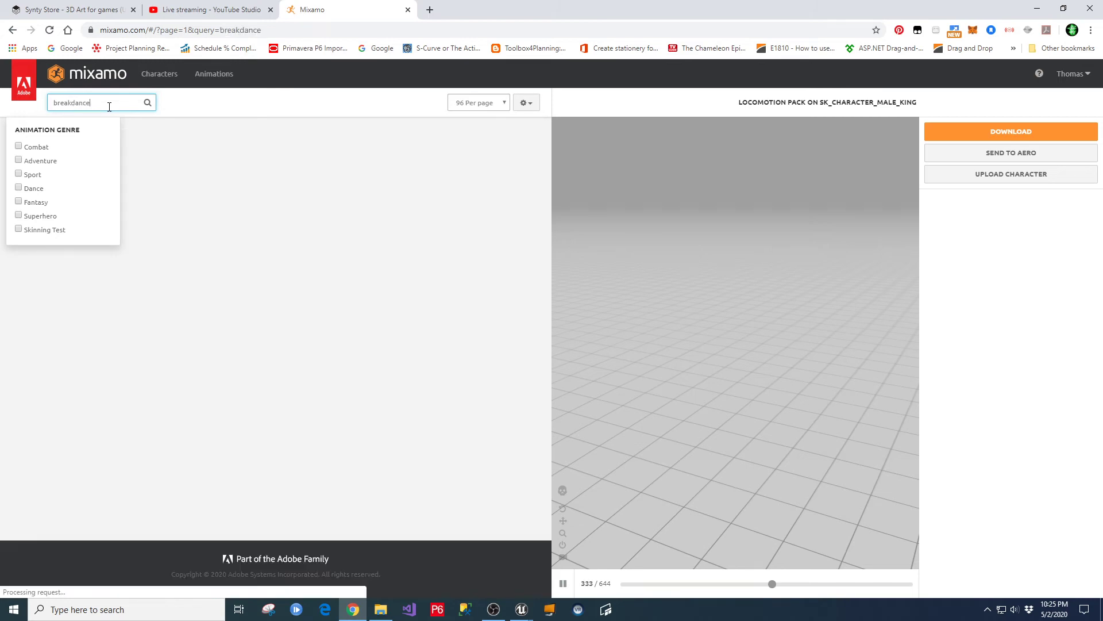
click(195, 248)
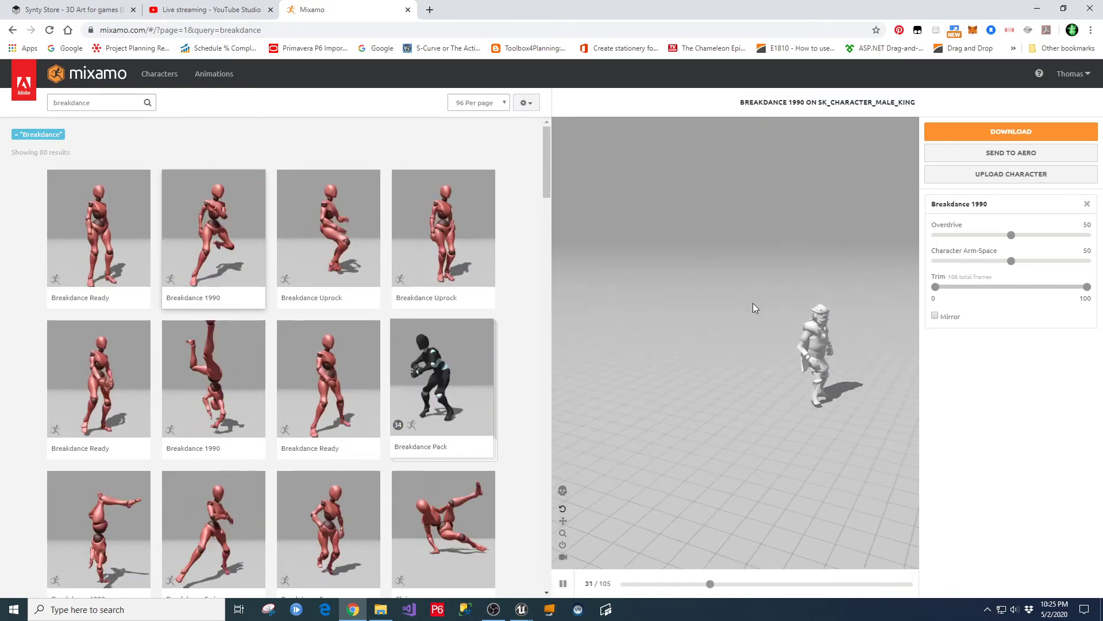
Download the king's animation as FBX with skin at 30 frames per second, saving it as SyntyKing_Breakdance 1990.fbx on drive D:.
click(1027, 132)
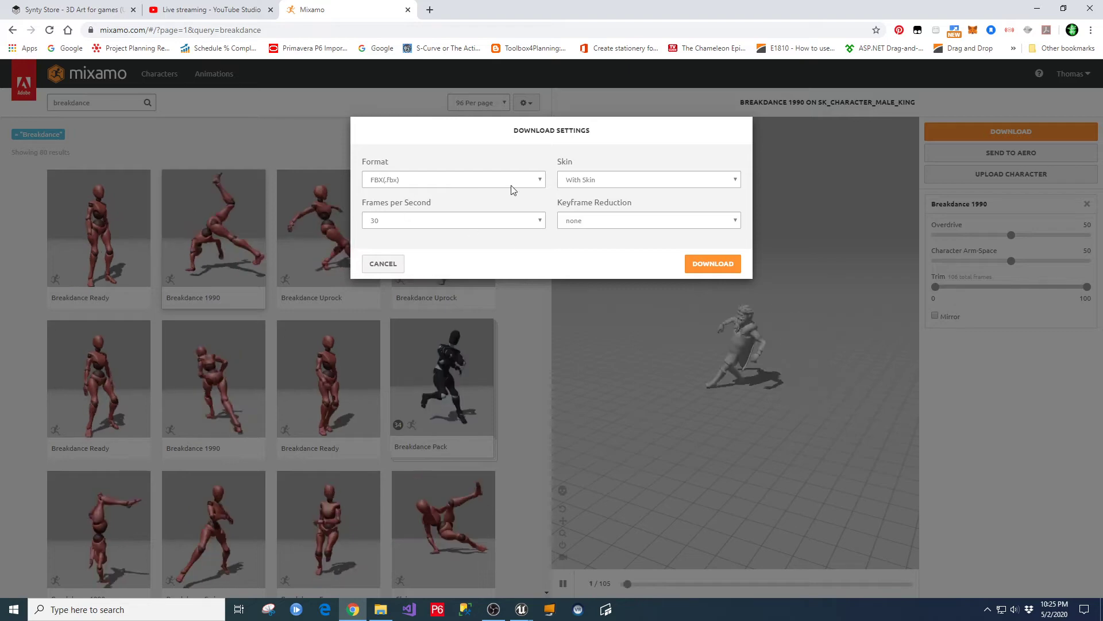
click(714, 265)
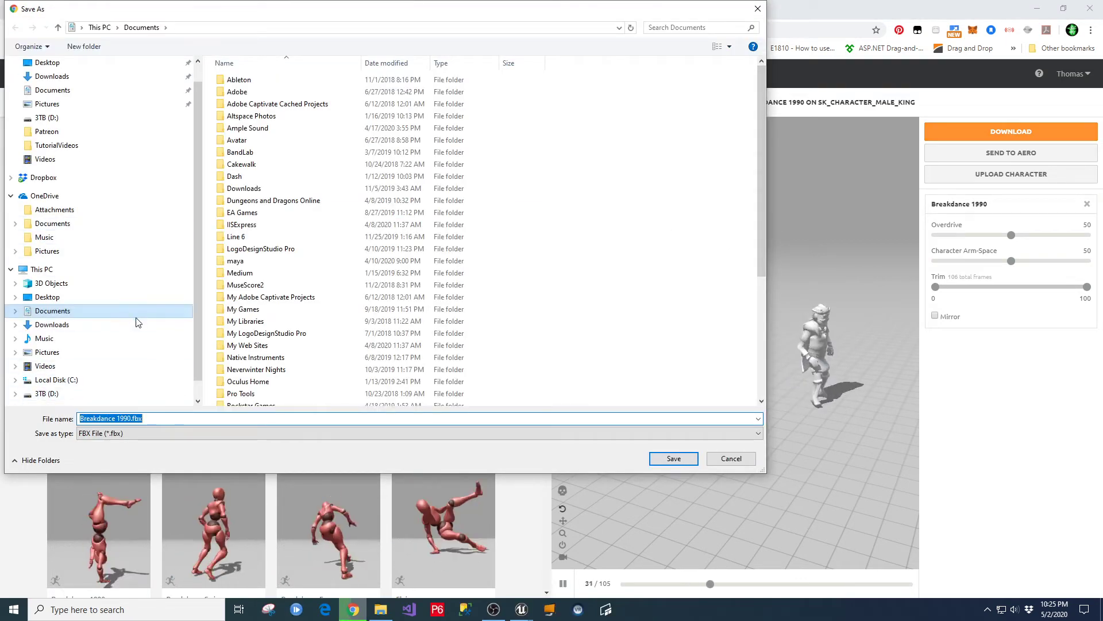
scroll(202, 352, down, 1)
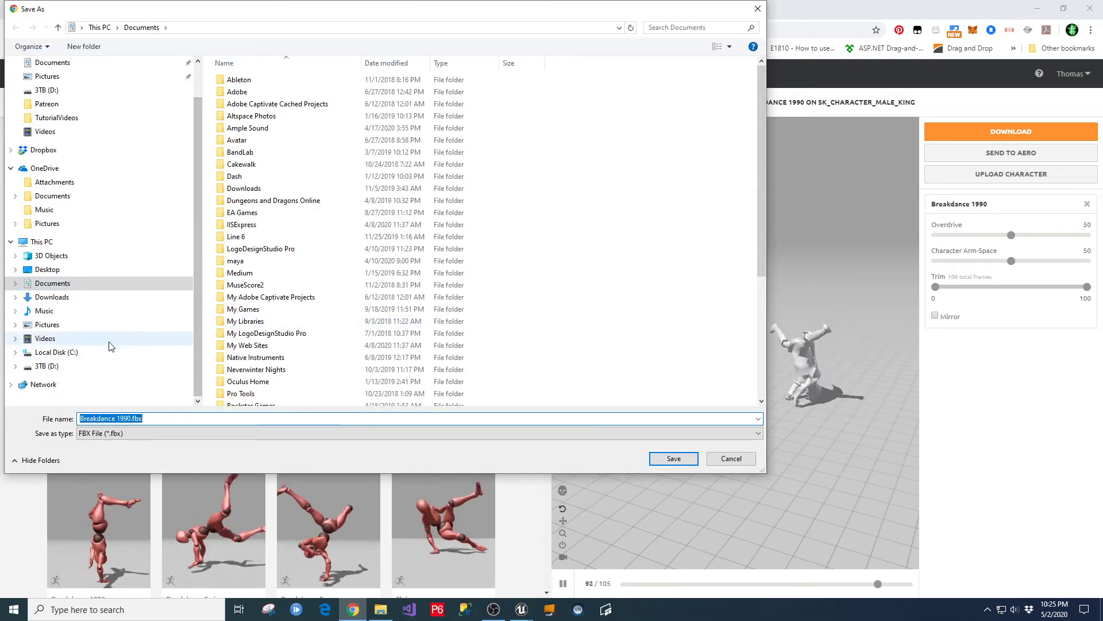
click(47, 366)
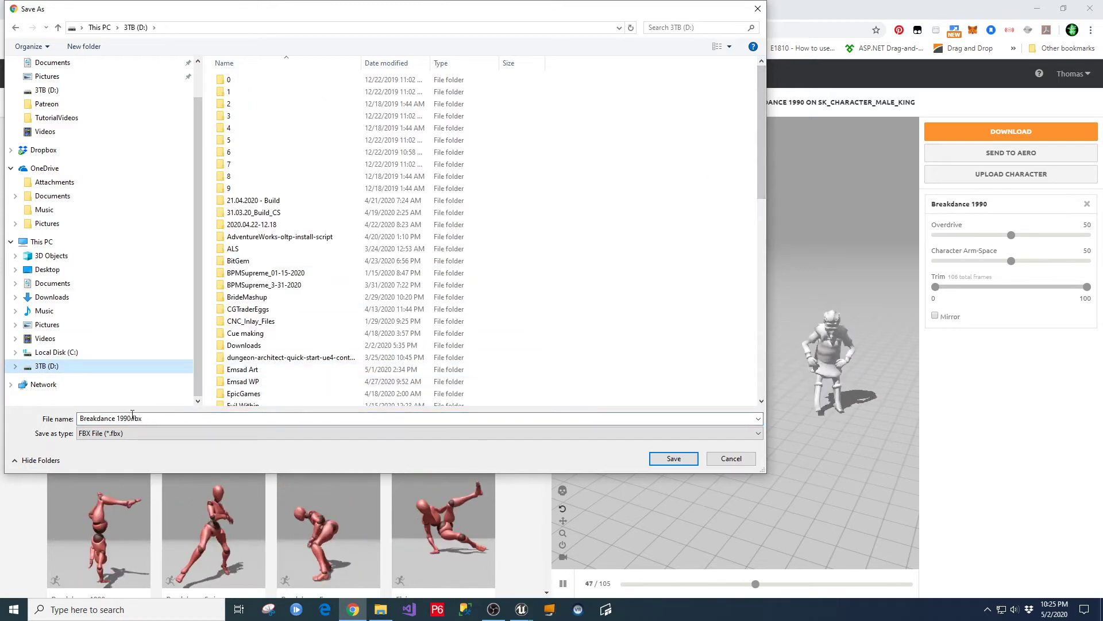
click(82, 418)
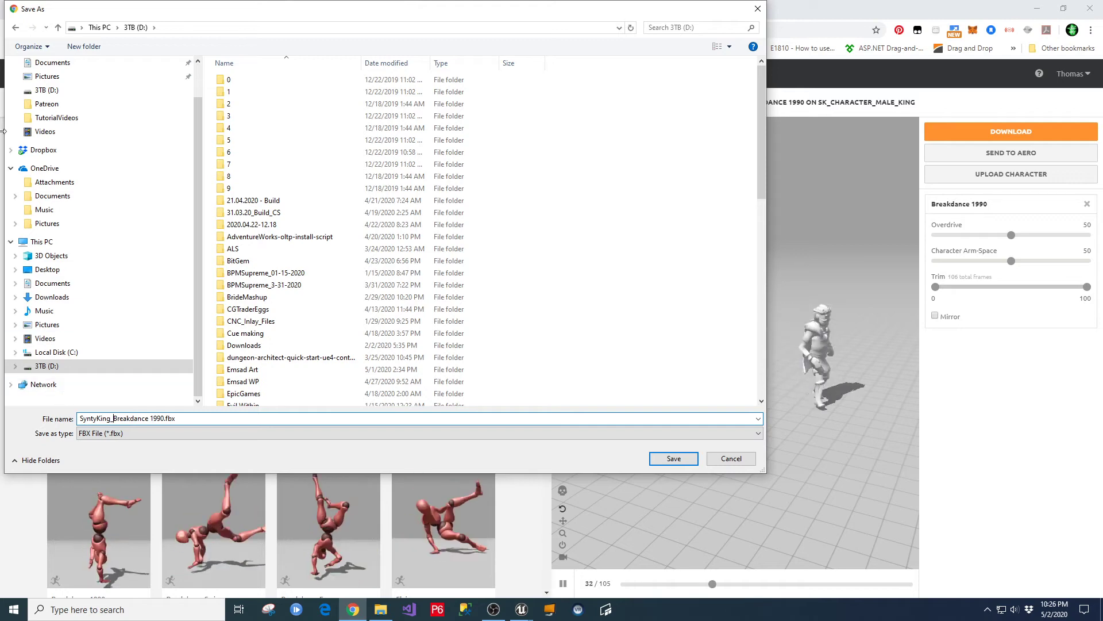
click(673, 458)
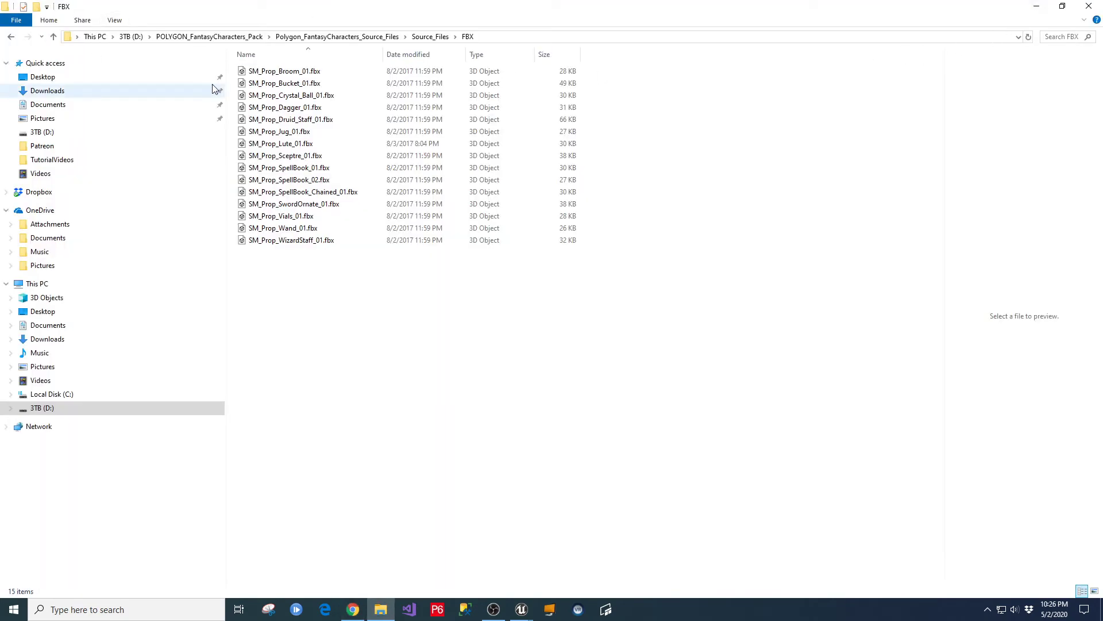
Locate SyntyKing_Breakdance 1990.fbx on drive D: in File Explorer and shrink that window to show the Unreal Editor behind it.
click(29, 411)
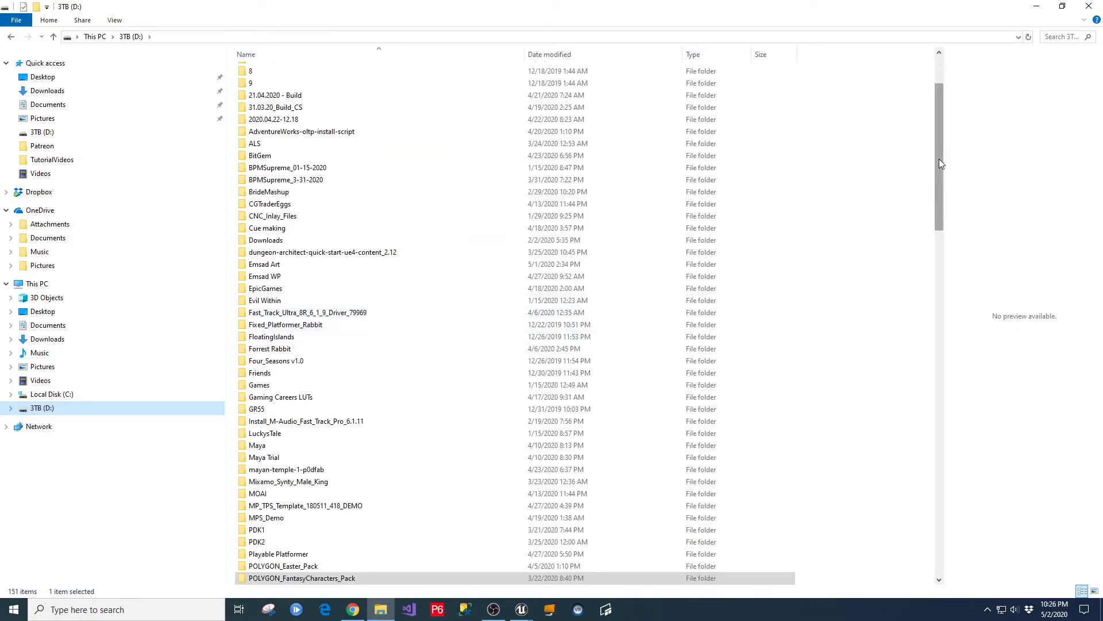
drag(940, 163, 985, 506)
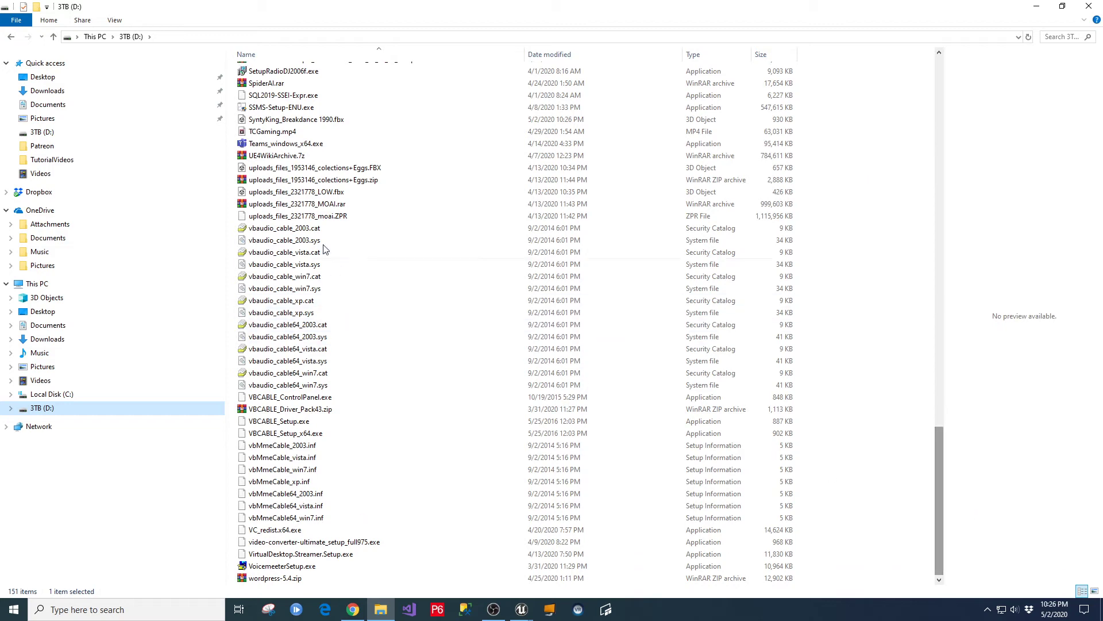
scroll(315, 224, up, 3)
click(275, 225)
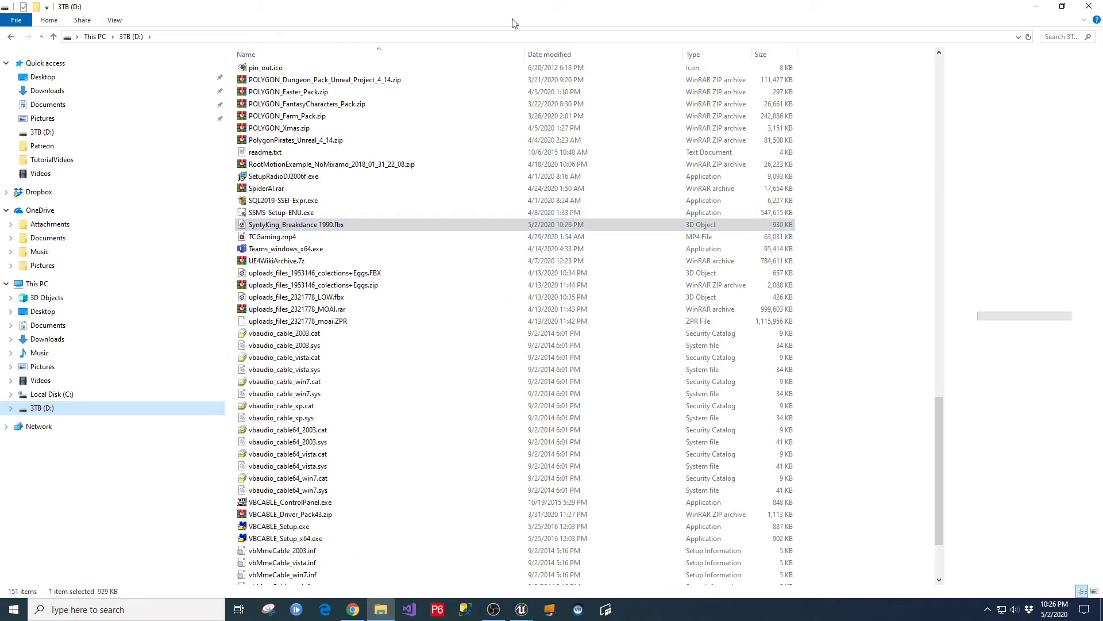
double_click(527, 17)
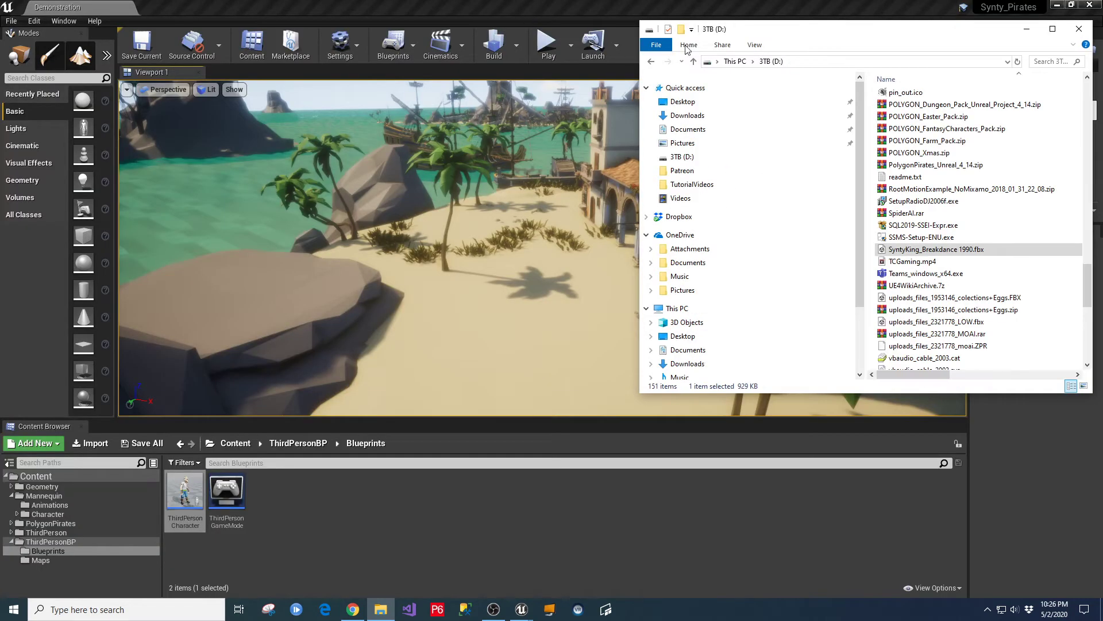
Create a folder named Mixamo inside PolygonPirates/Meshes/Characters/Anims in the Unreal project.
click(12, 523)
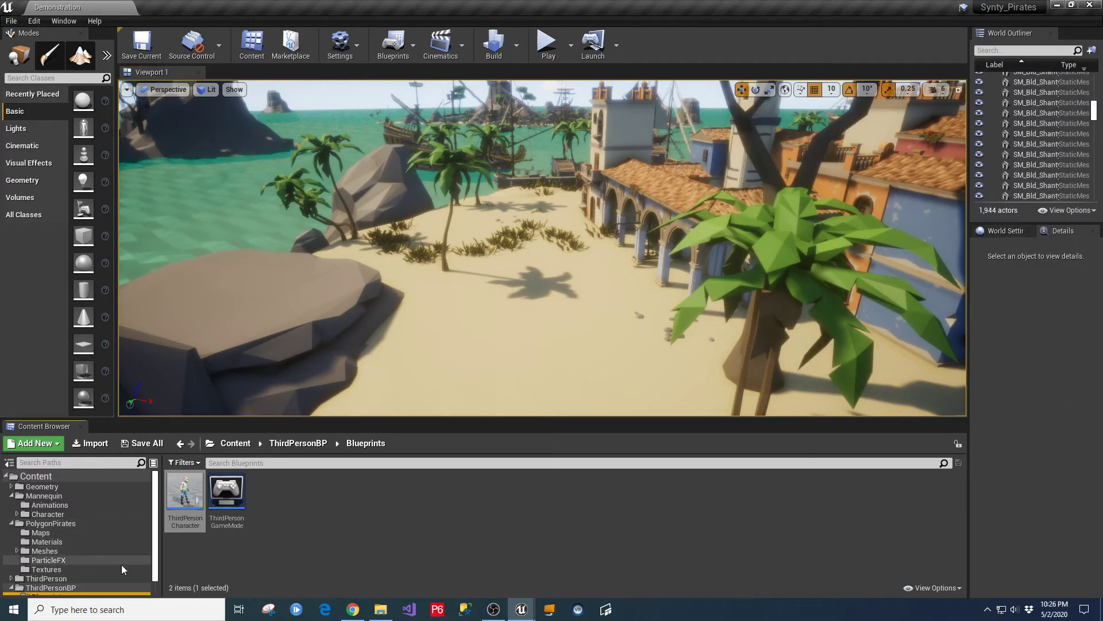
click(44, 551)
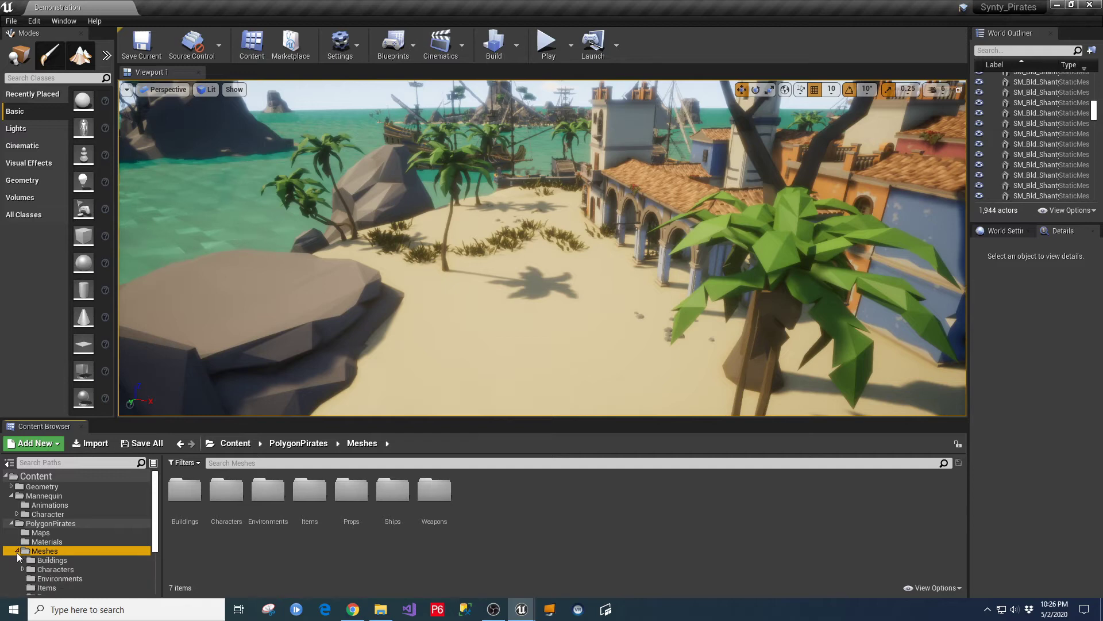
click(31, 579)
click(29, 570)
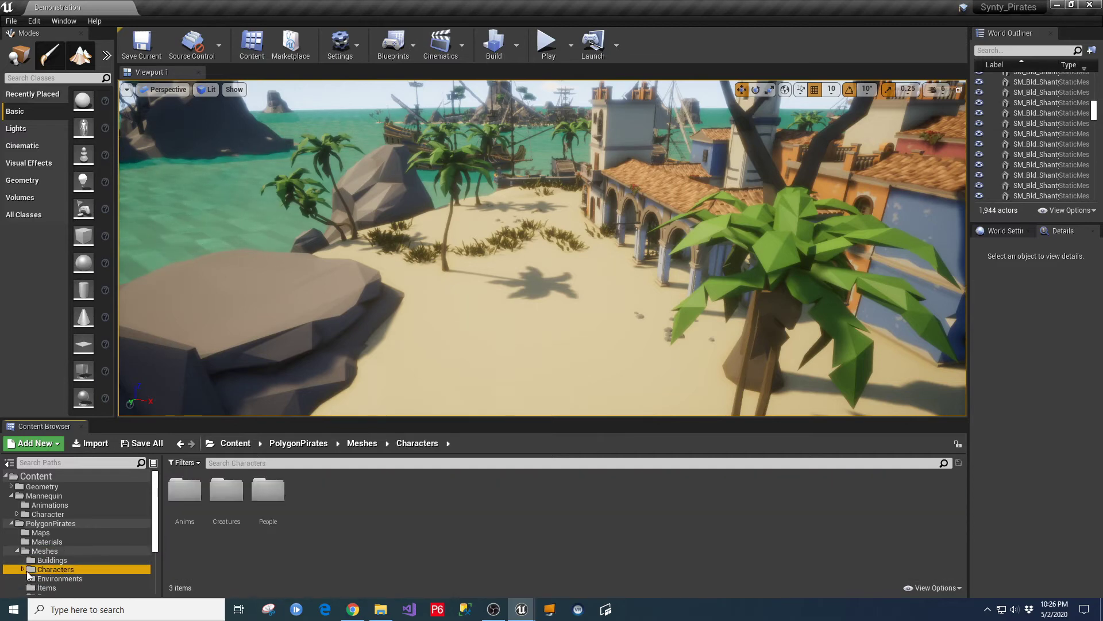
click(35, 579)
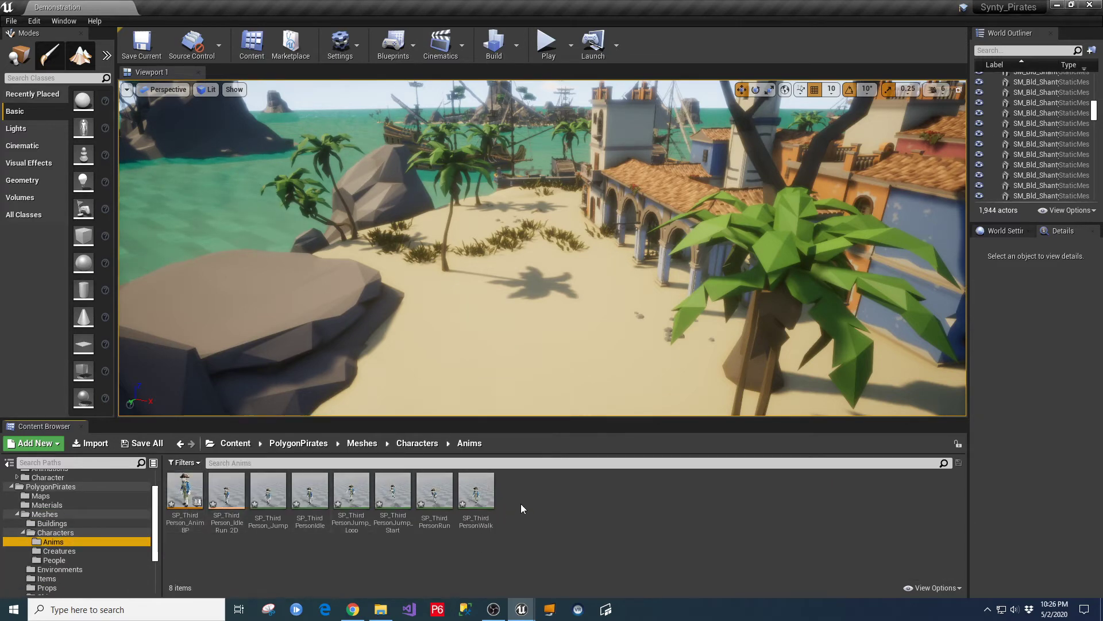
right_click(50, 539)
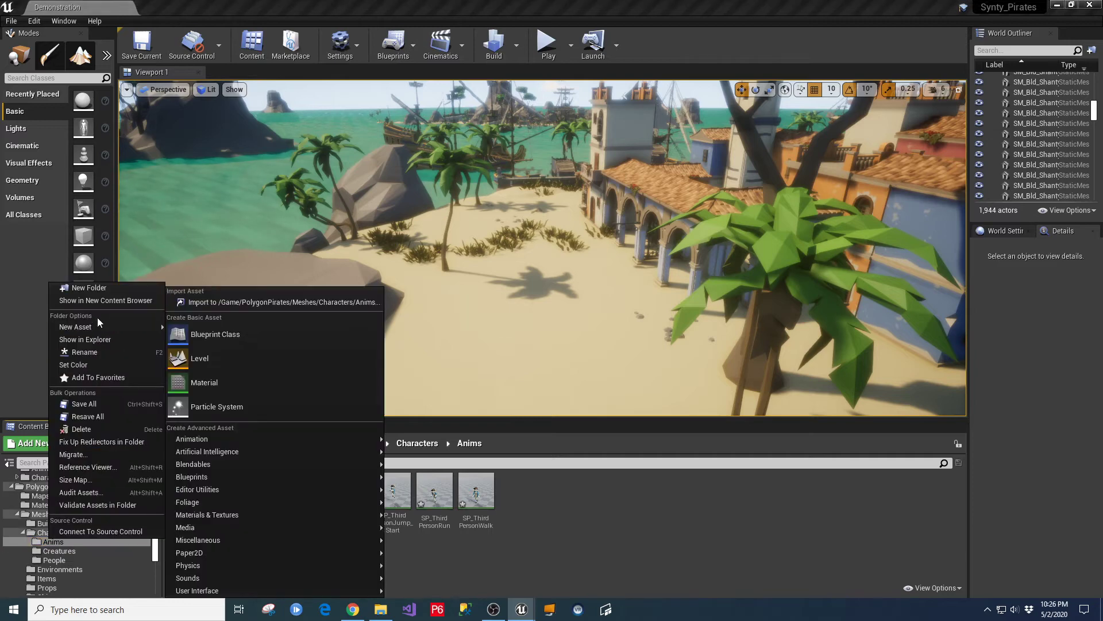
click(93, 288)
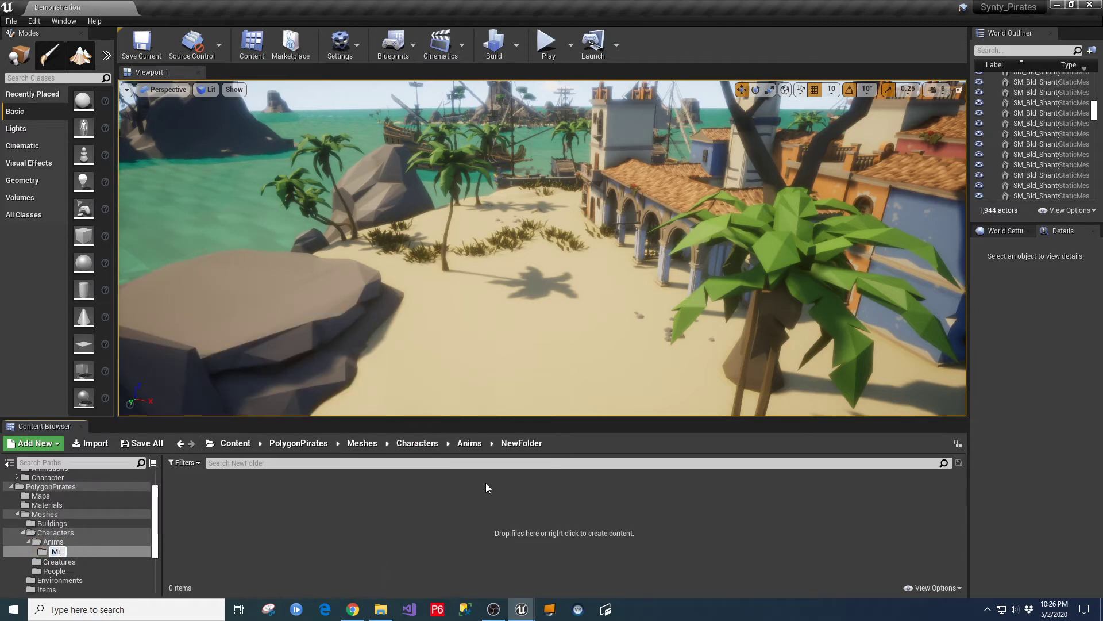
key(Return)
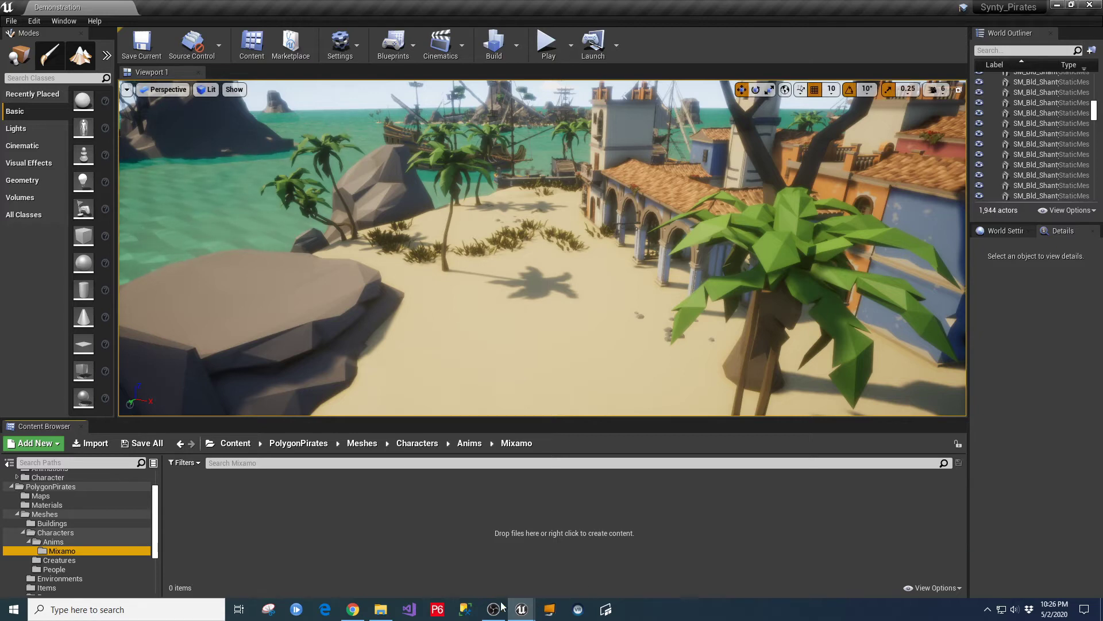
Bring SyntyKing_Breakdance 1990.fbx from File Explorer into the Mixamo folder to start its import.
click(380, 609)
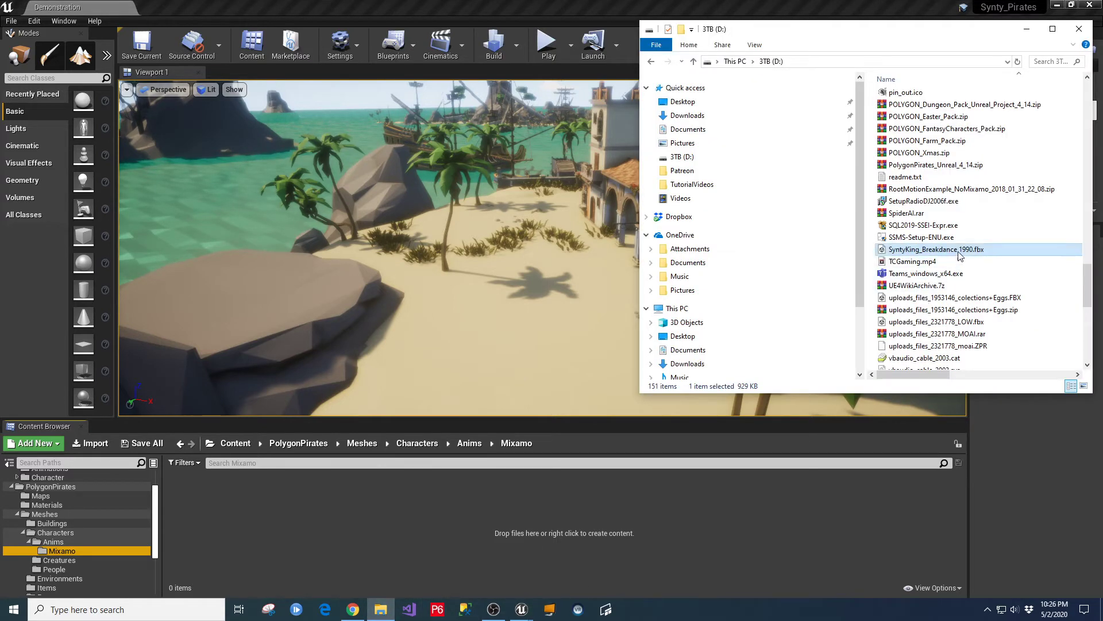
drag(959, 254, 322, 571)
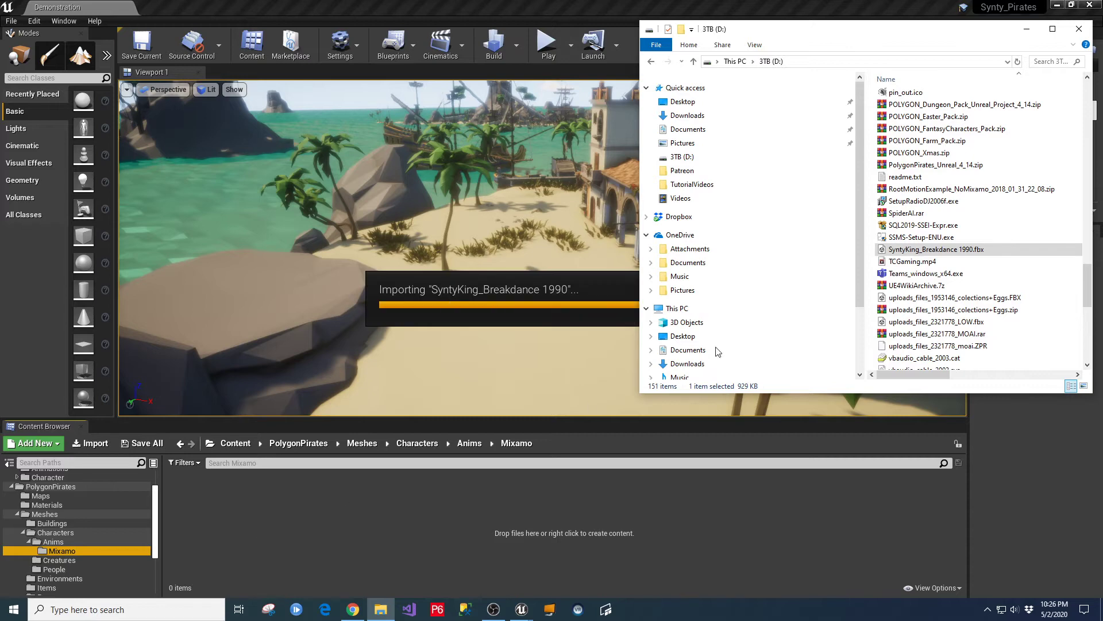
click(1034, 37)
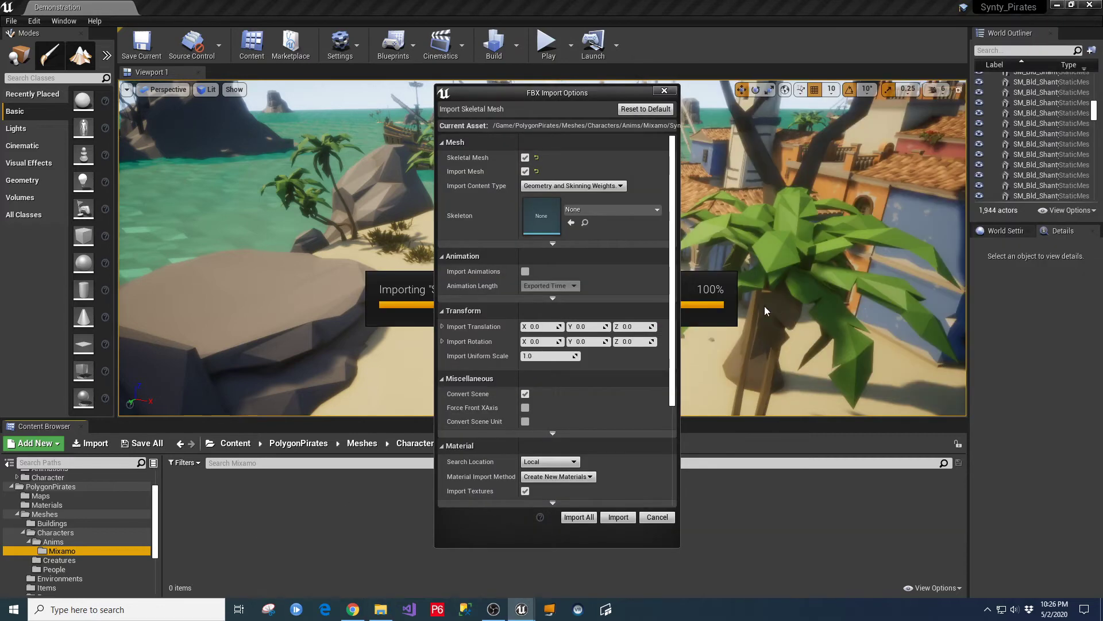
Set the FBX import to use SK_Character_POLYGON_Pirates_Skeleton and bring in animations only, with Import Mesh off.
click(659, 209)
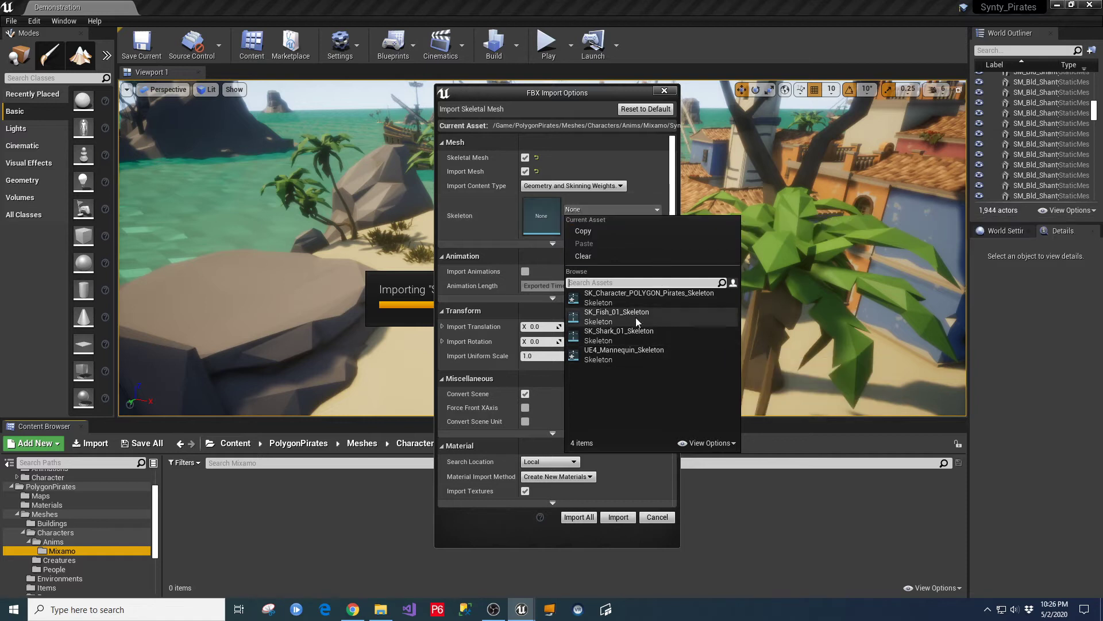
click(634, 295)
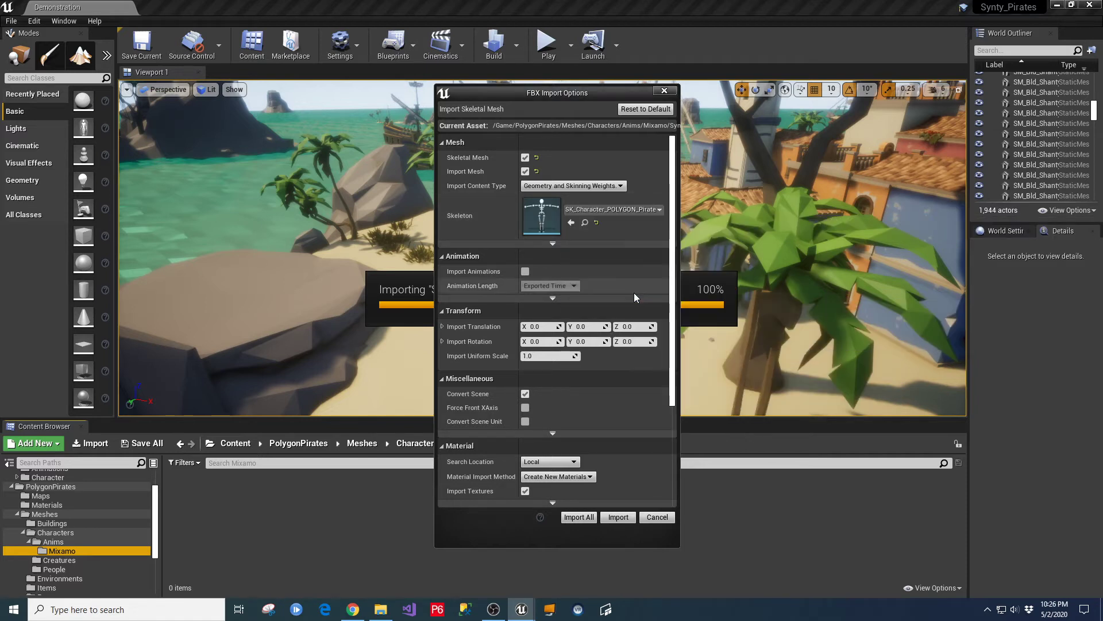
click(526, 272)
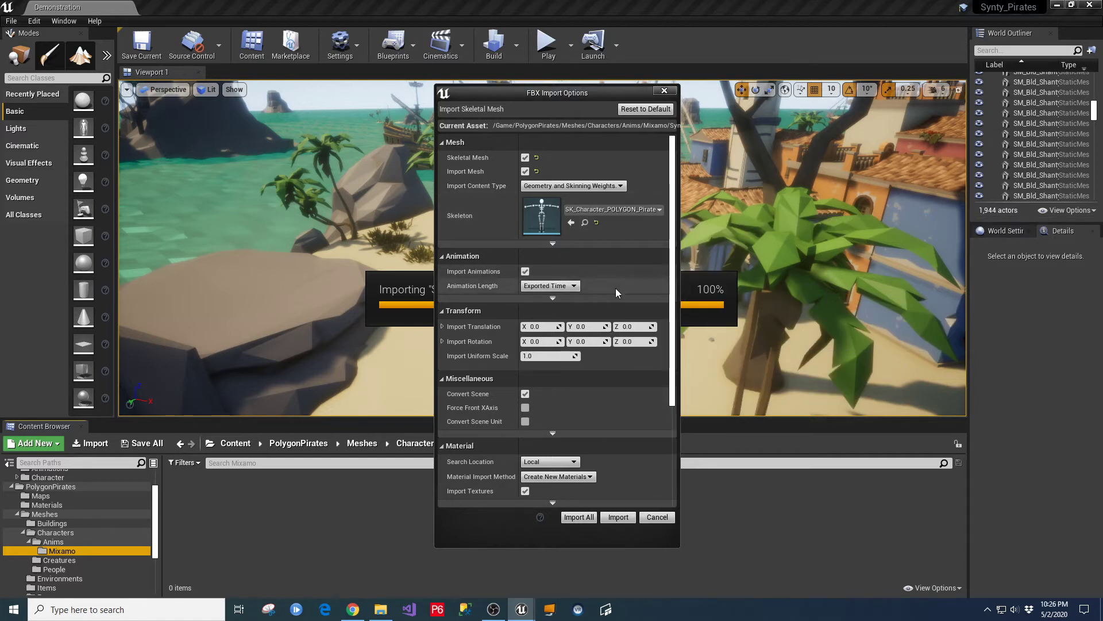
click(525, 157)
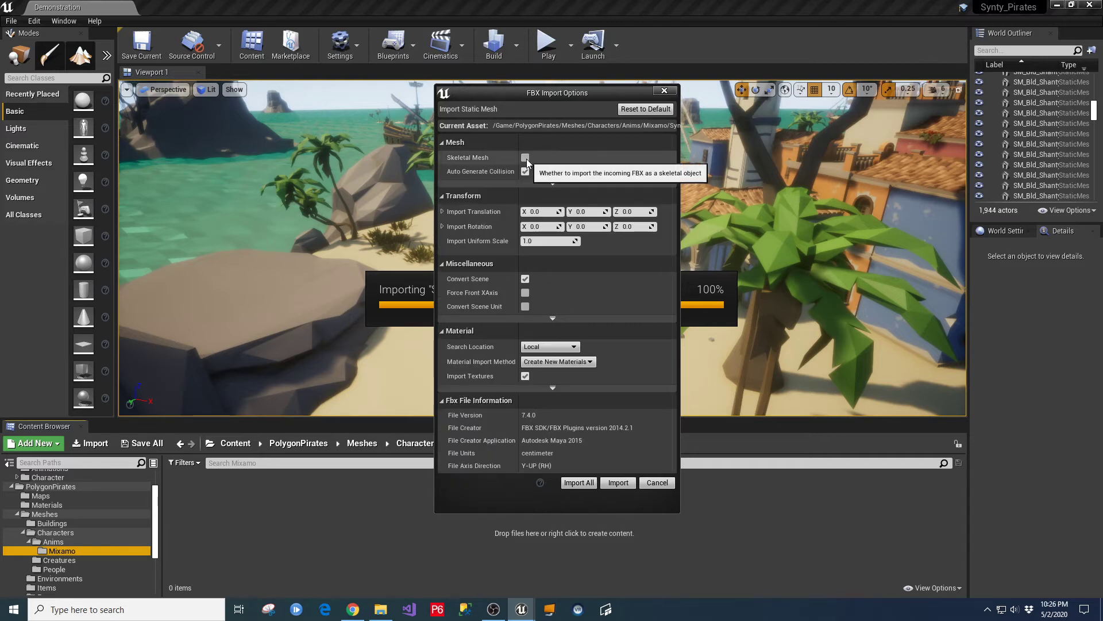
click(525, 157)
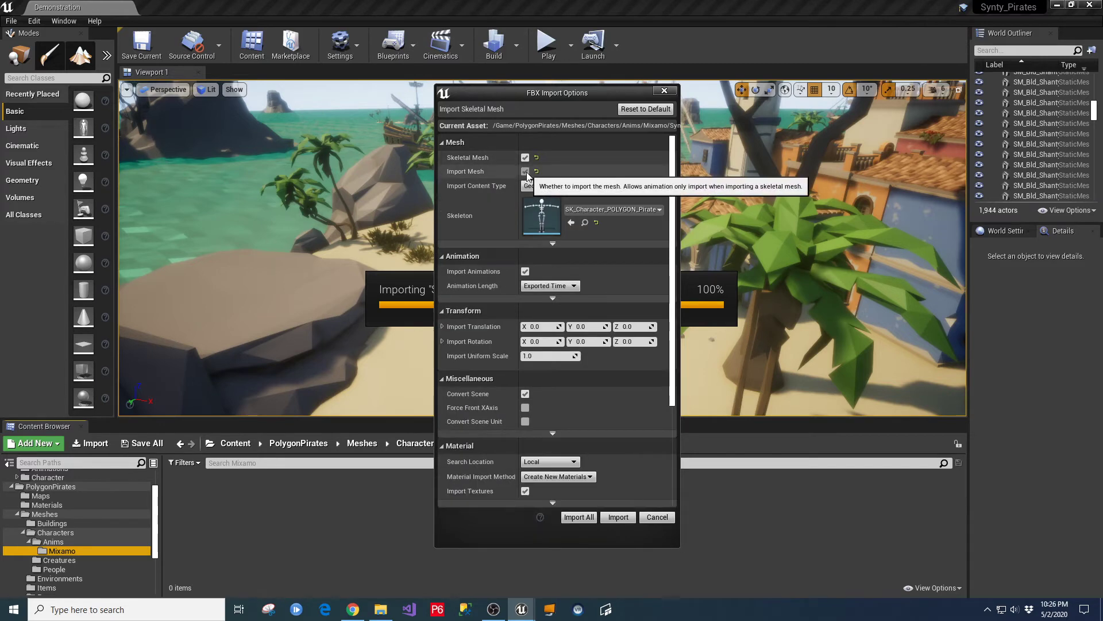
click(525, 172)
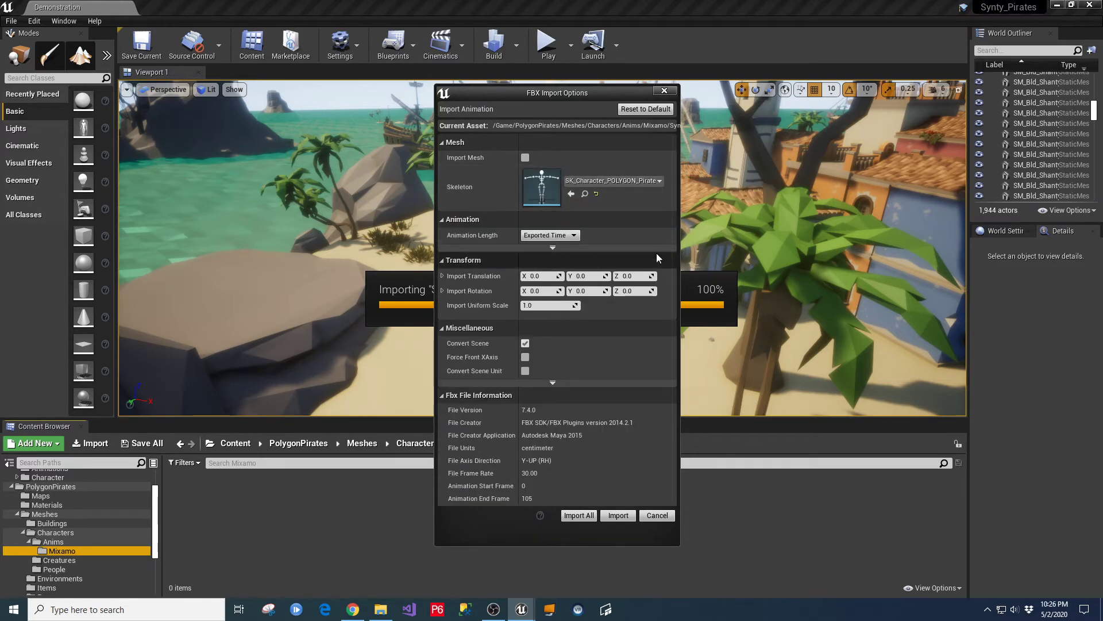
click(525, 158)
click(526, 171)
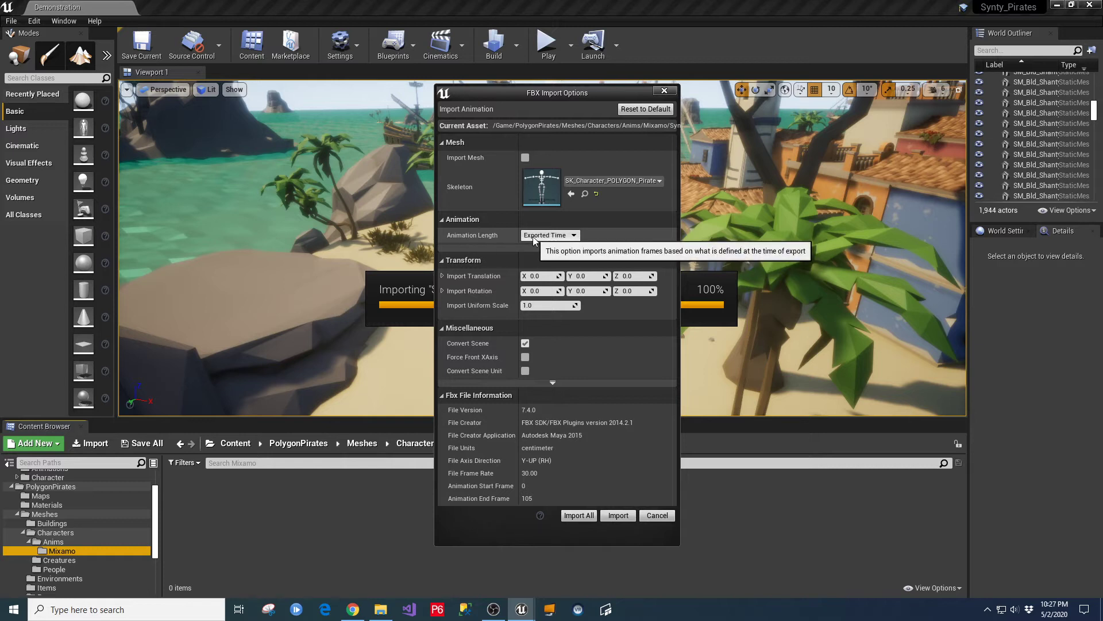
Enable Convert Scene Unit, import all of the FBX animations and dismiss the message log.
click(525, 370)
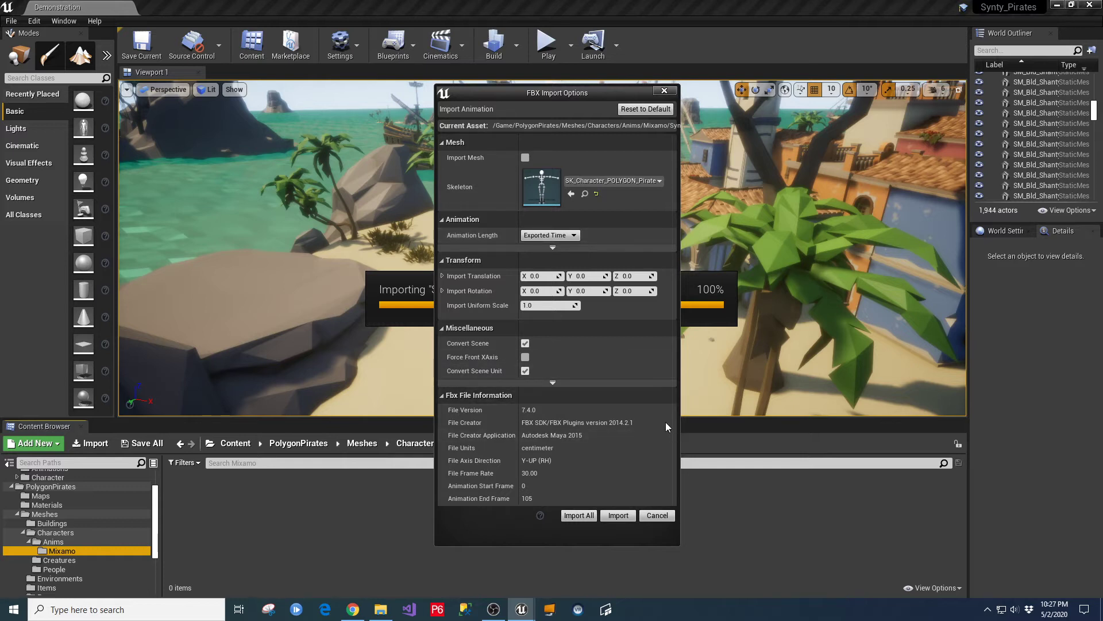
click(585, 517)
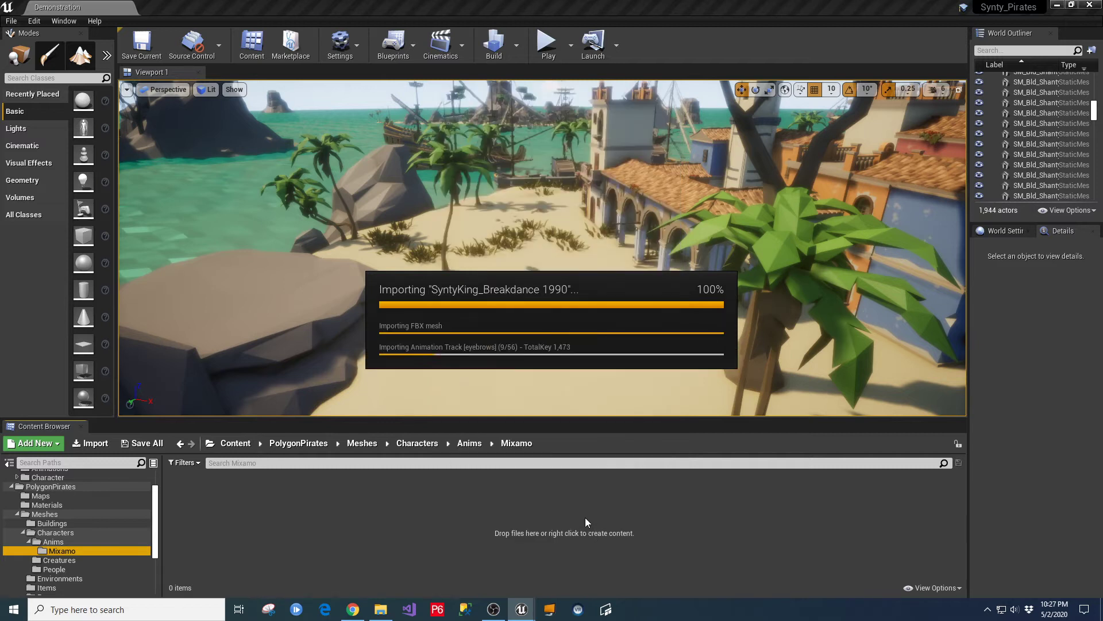
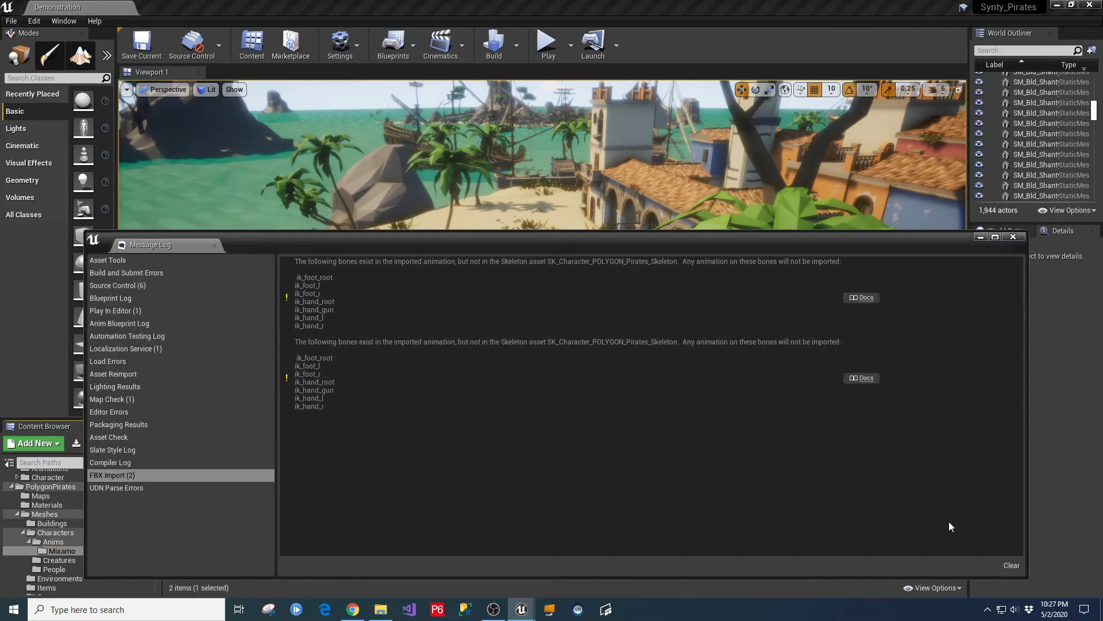
click(1012, 237)
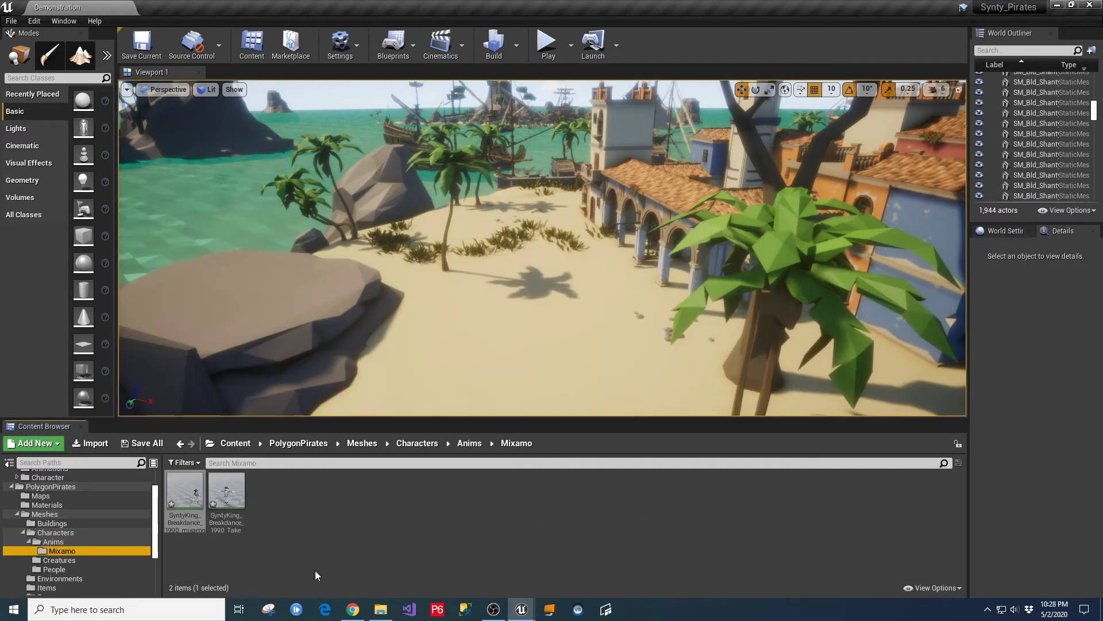
Force delete the SyntyKing_Breakdance_1990_Take_001 sequence and open SyntyKing_Breakdance_1990_mixamo_com in the animation editor.
click(227, 500)
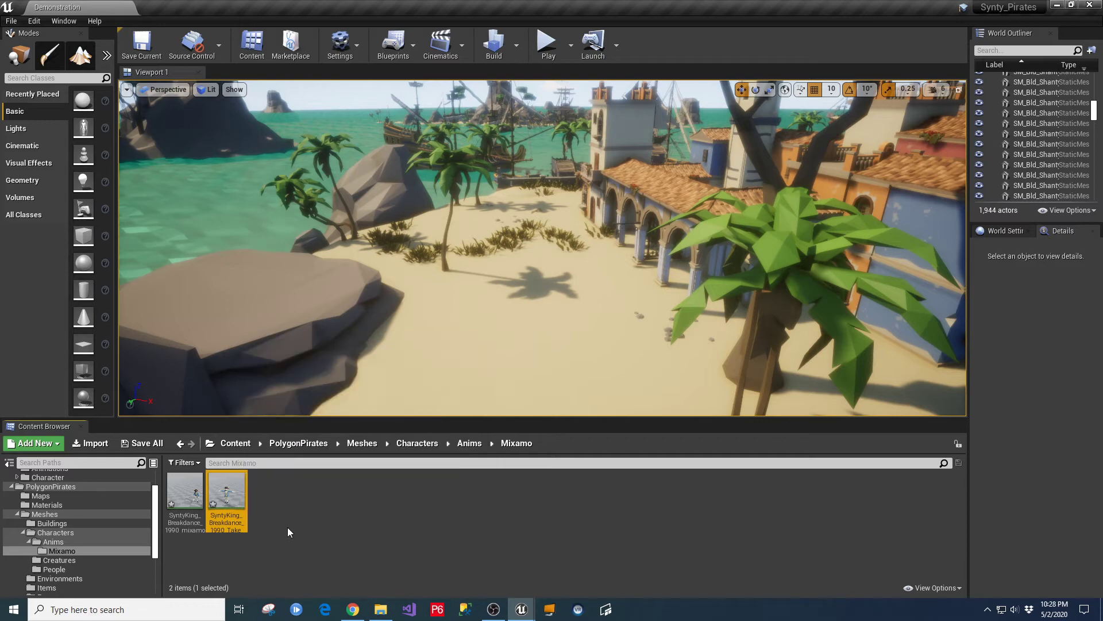
key(Delete)
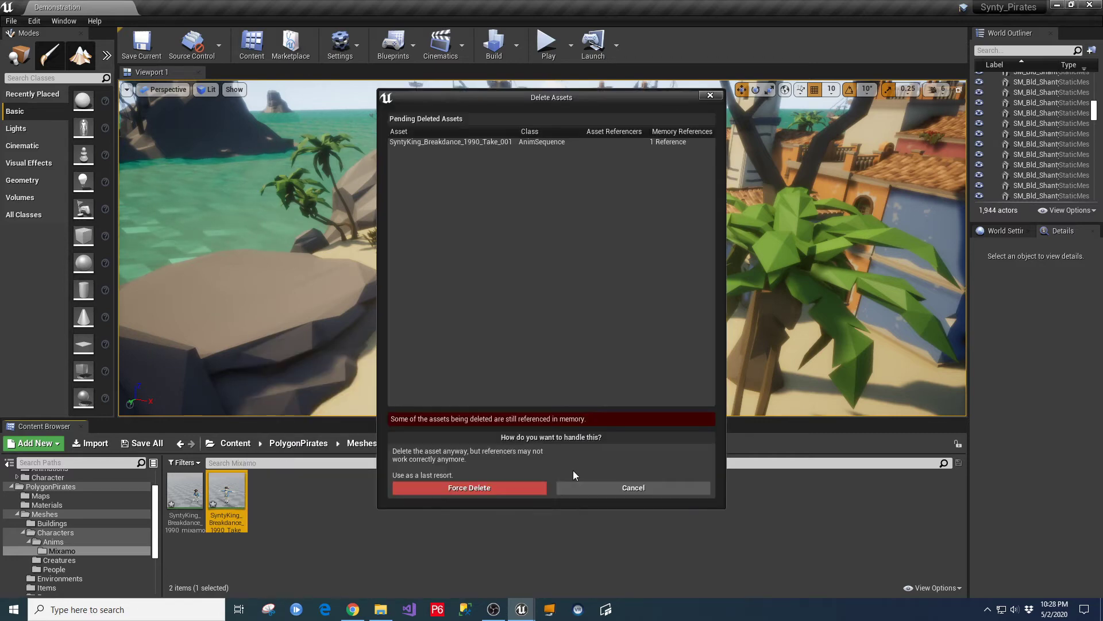
click(515, 492)
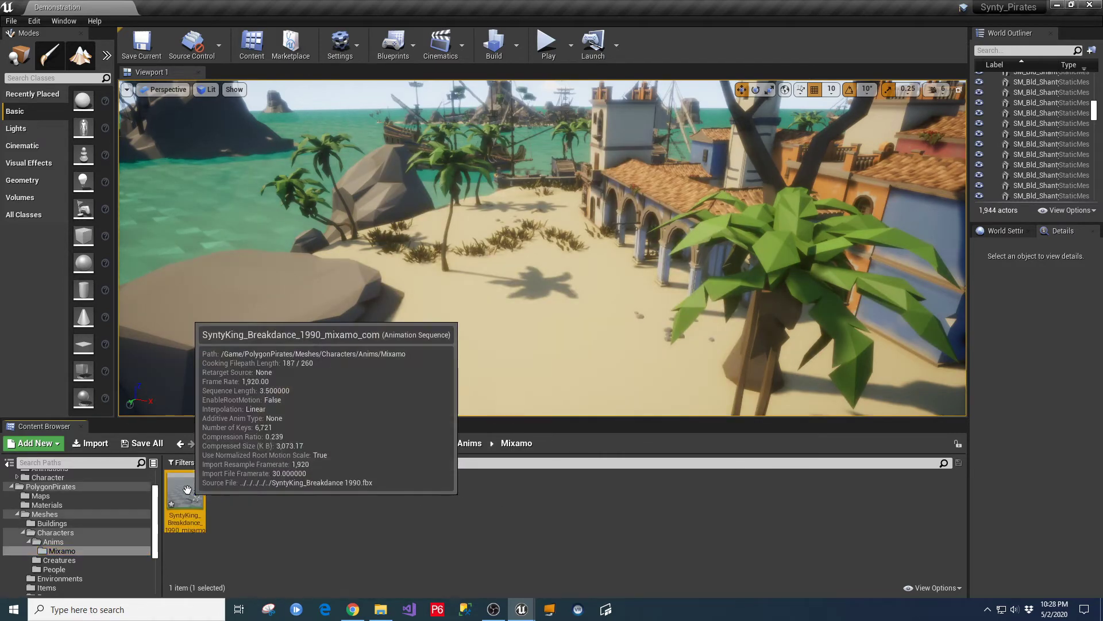
double_click(184, 491)
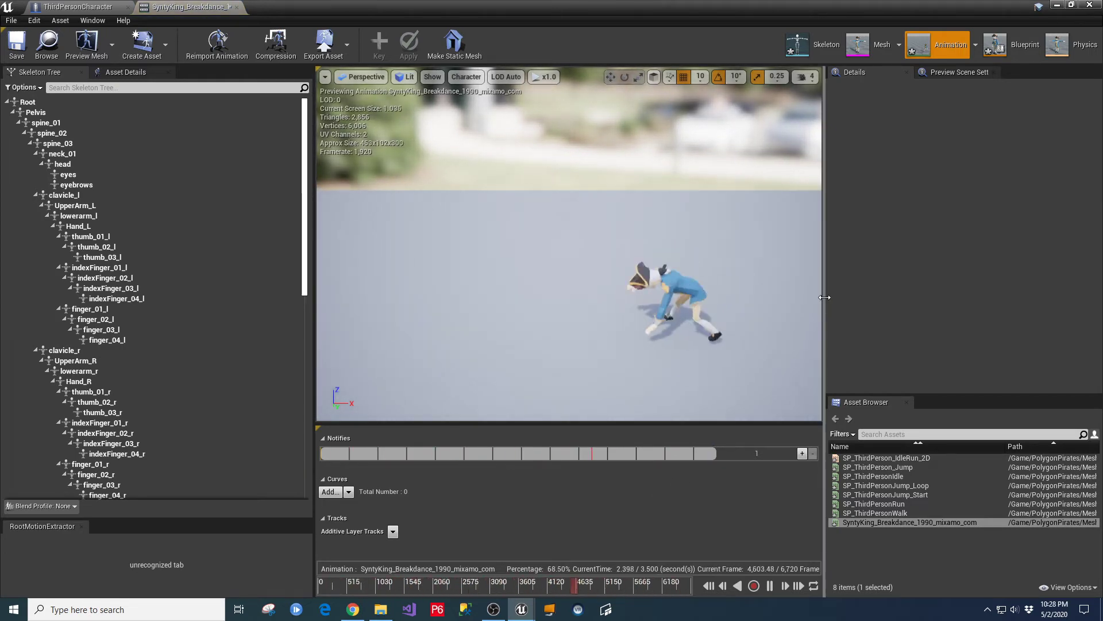
Preview the breakdance animation on other pirate meshes, including SK_Character_English_Govenor_01_Bare and SK_Character_English_Captain_01, in a widened viewport.
drag(822, 298, 869, 298)
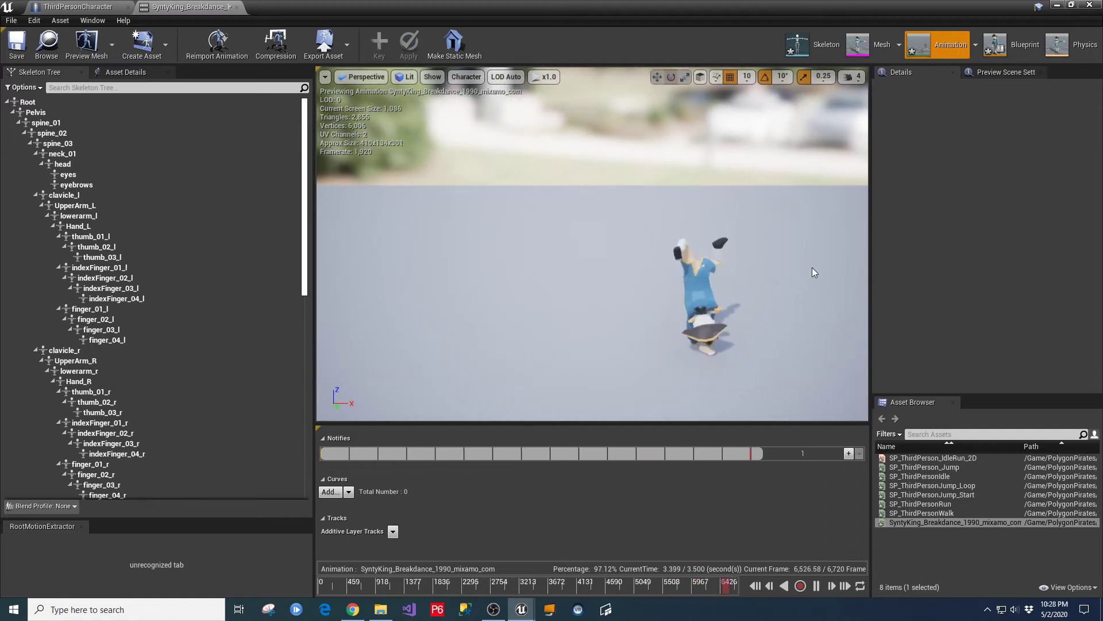
click(111, 47)
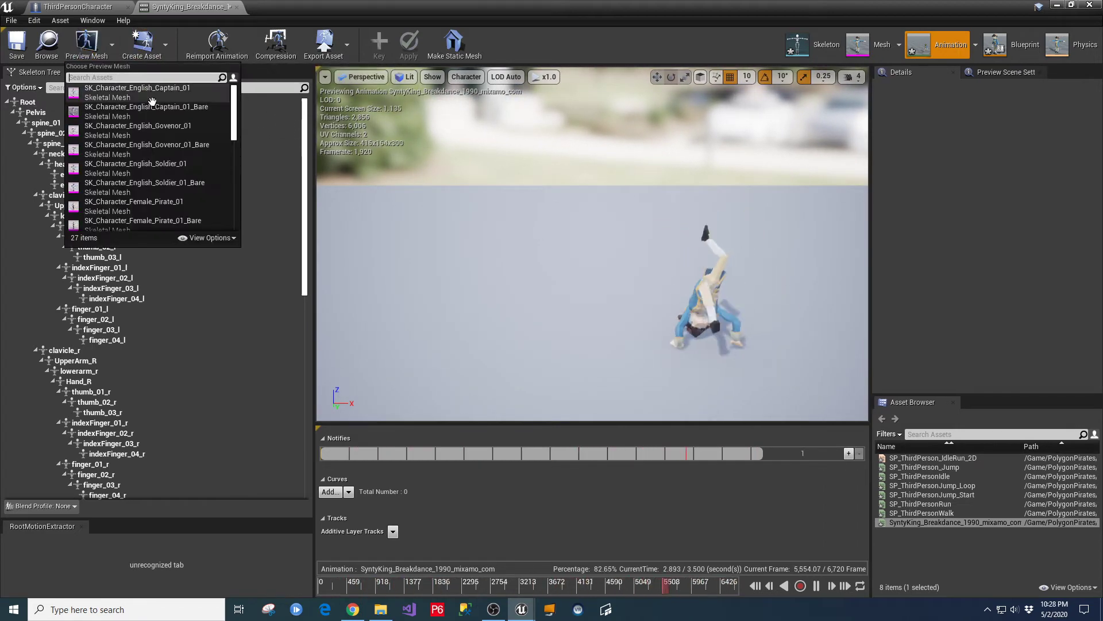
click(157, 149)
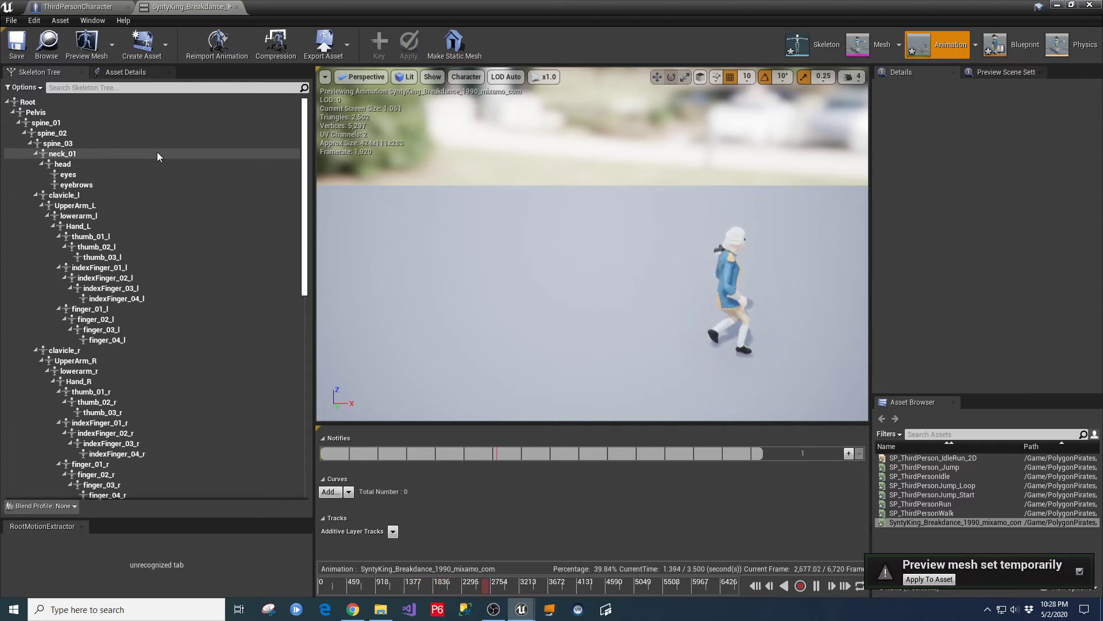
click(100, 58)
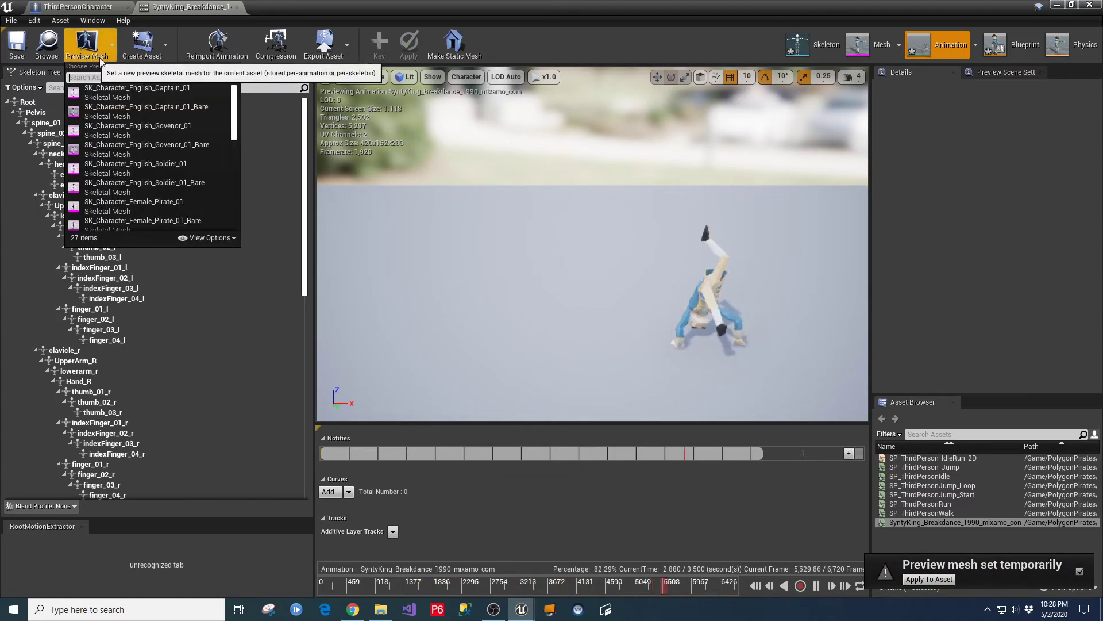
click(155, 93)
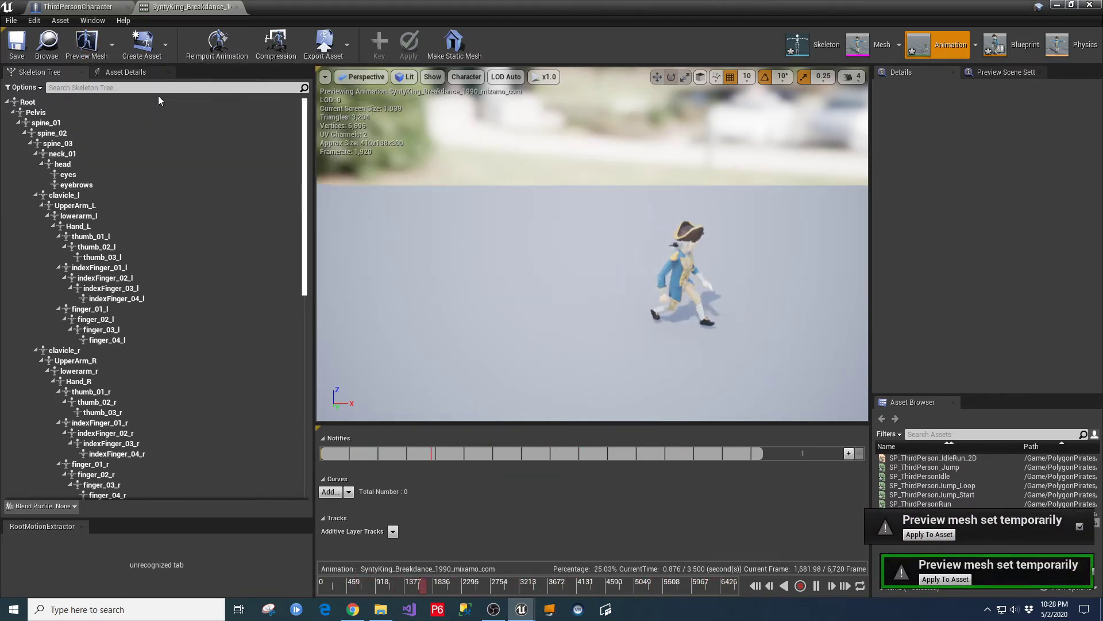
click(86, 45)
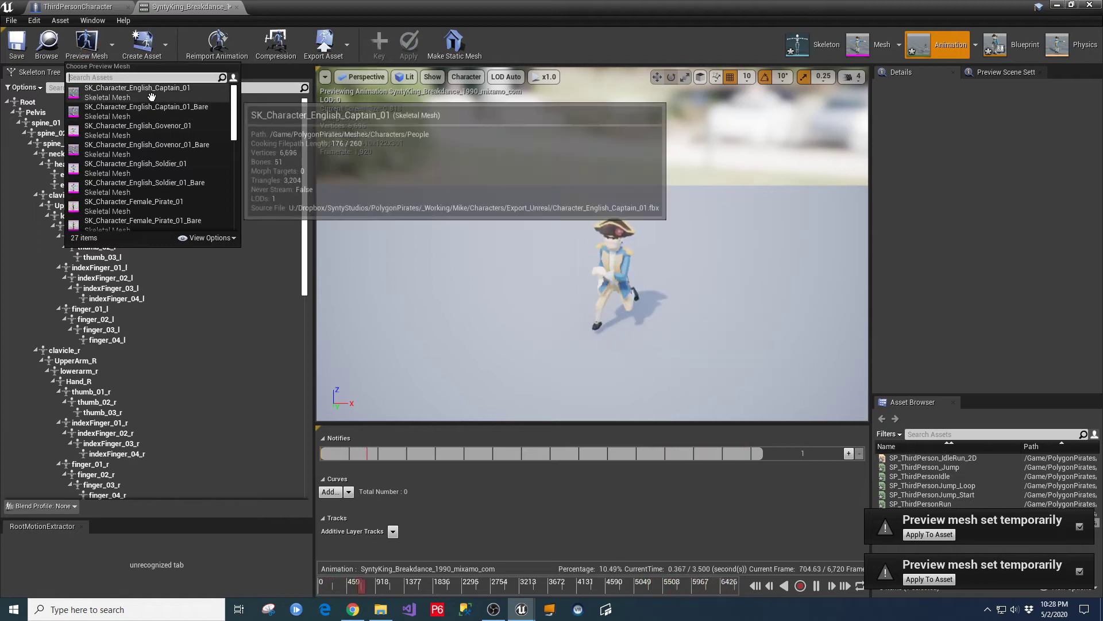
scroll(133, 188, down, 5)
click(134, 187)
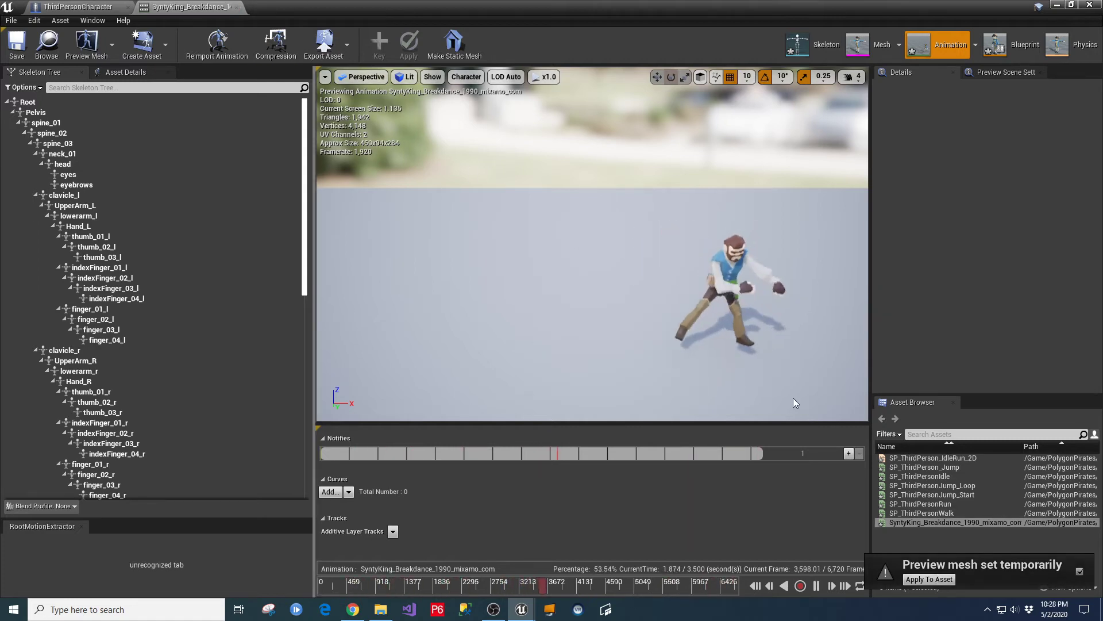
Close the animation and ThirdPersonCharacter editors, and open the SP_ThirdPerson_IdleRun_2D blend space from the Pirates Anims folder.
click(236, 7)
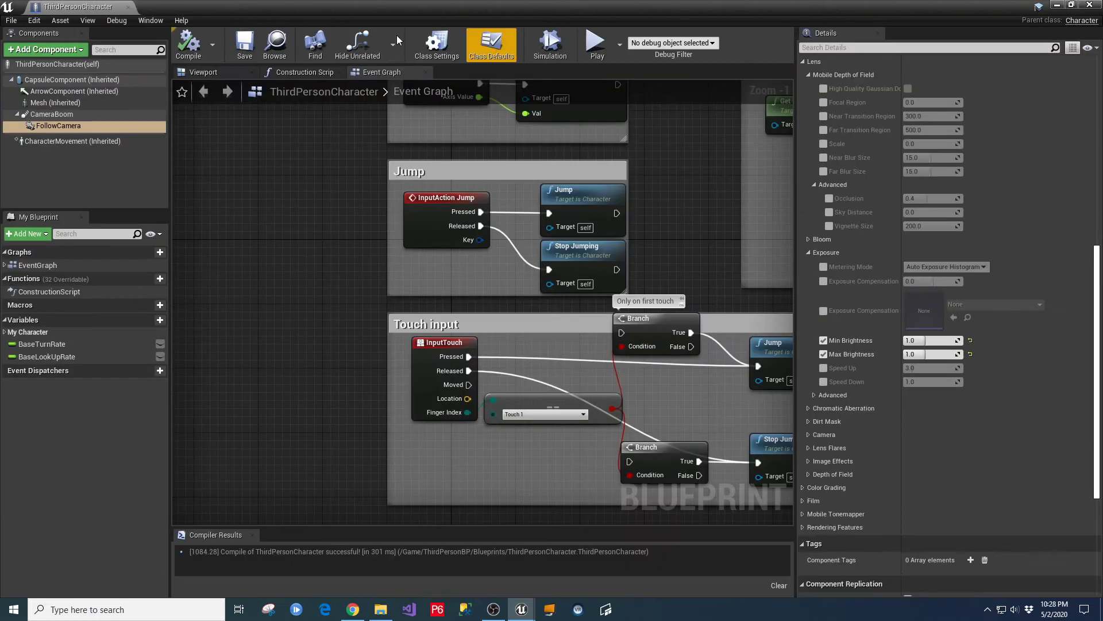
click(133, 6)
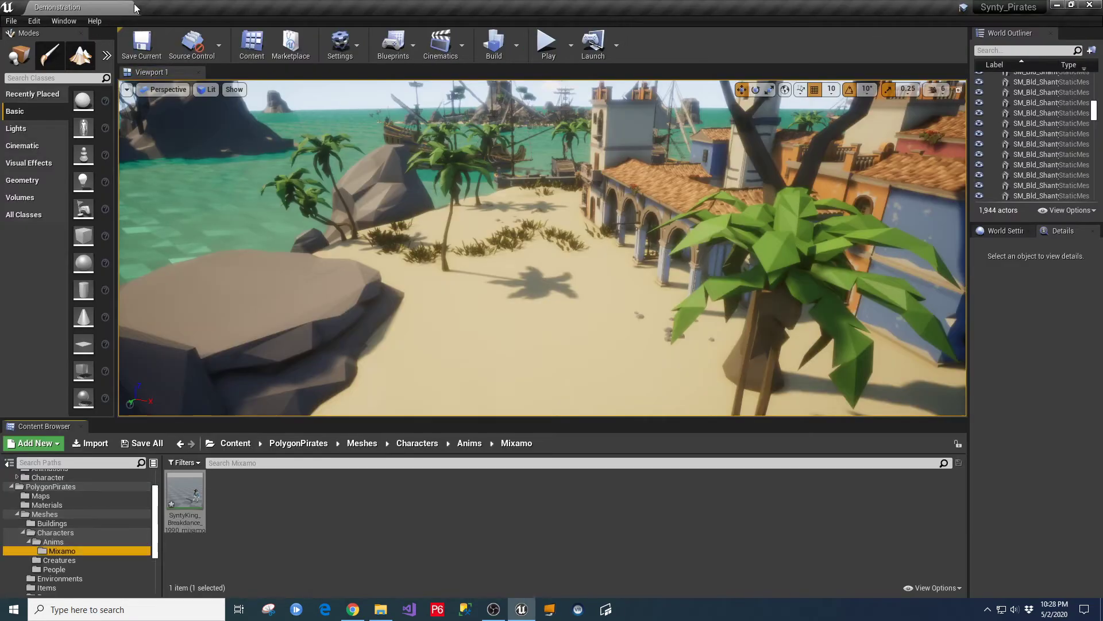
click(53, 541)
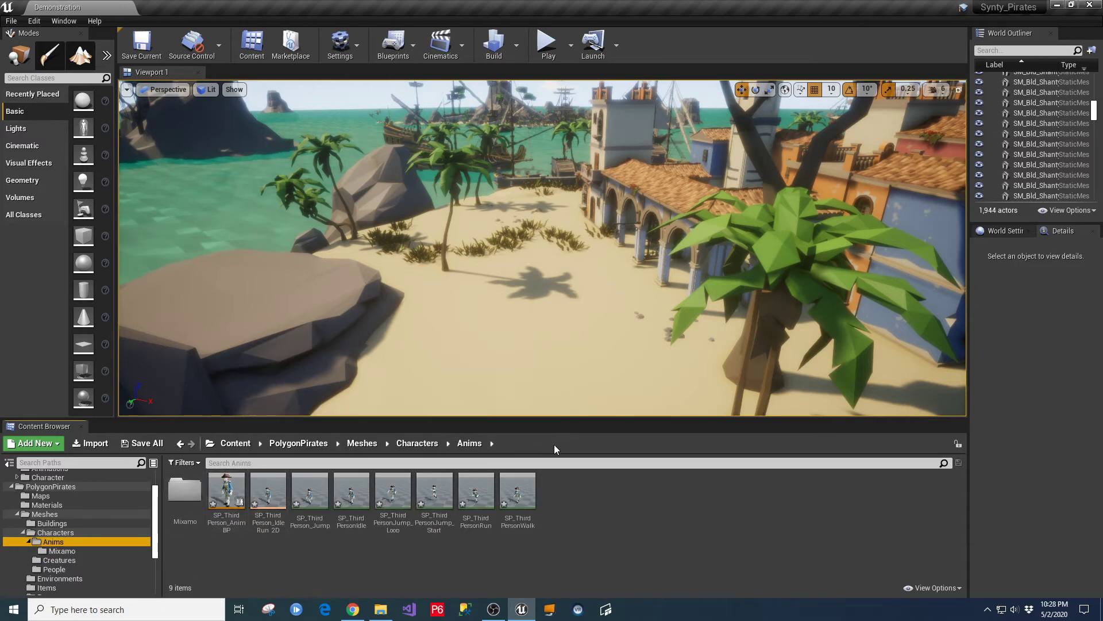
drag(583, 413, 575, 345)
click(268, 423)
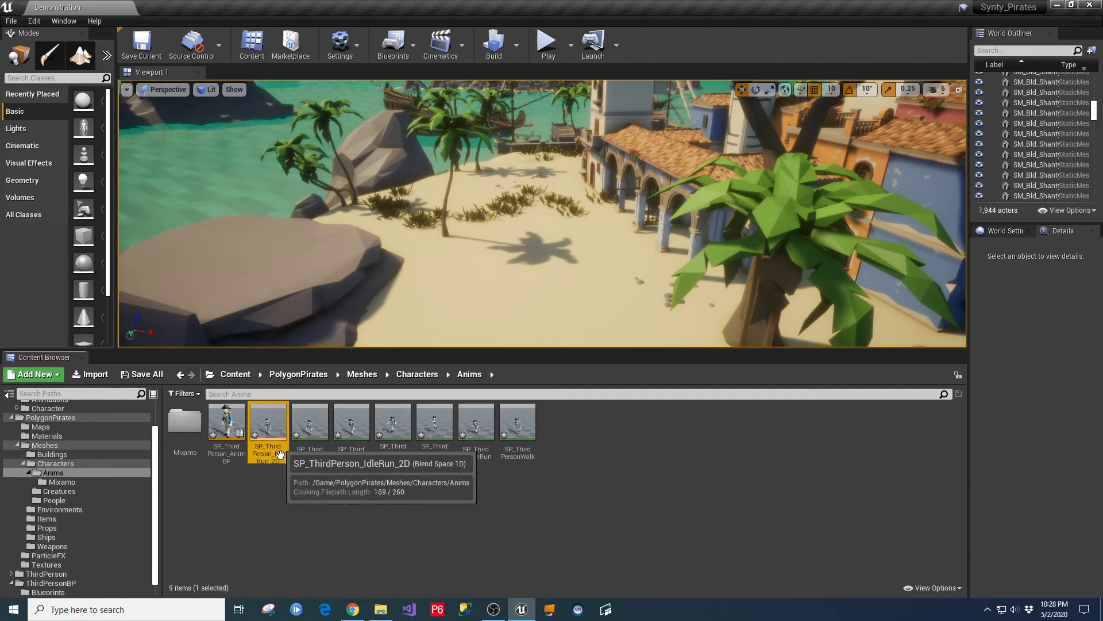
double_click(270, 423)
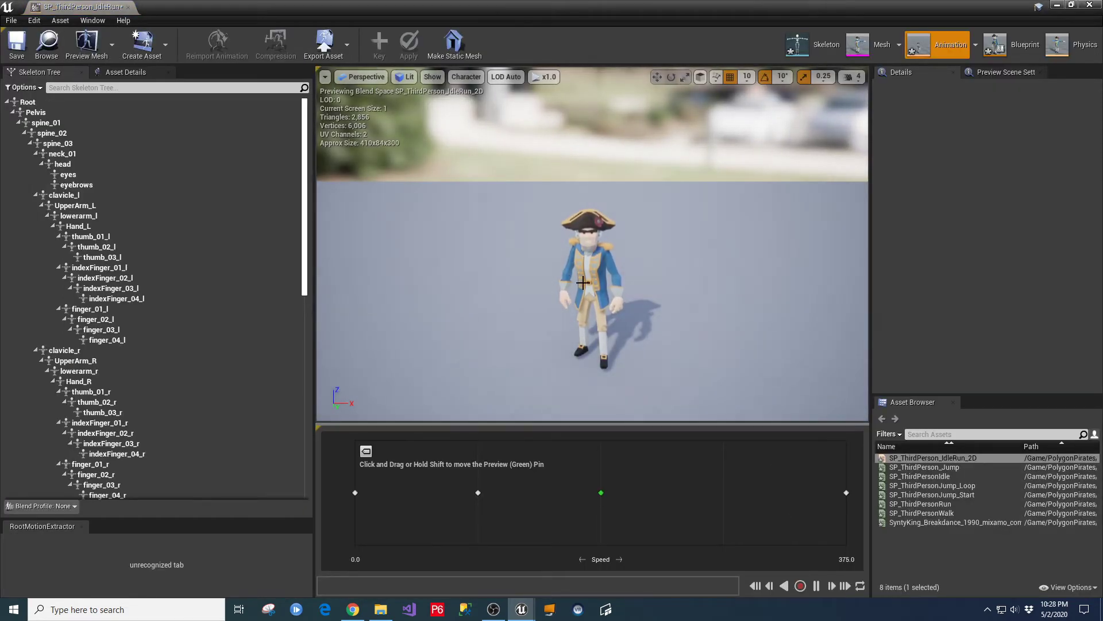
Preview the blend space at its maximum speed of 375 and back at speed 0.
drag(602, 493, 865, 495)
drag(726, 498, 341, 504)
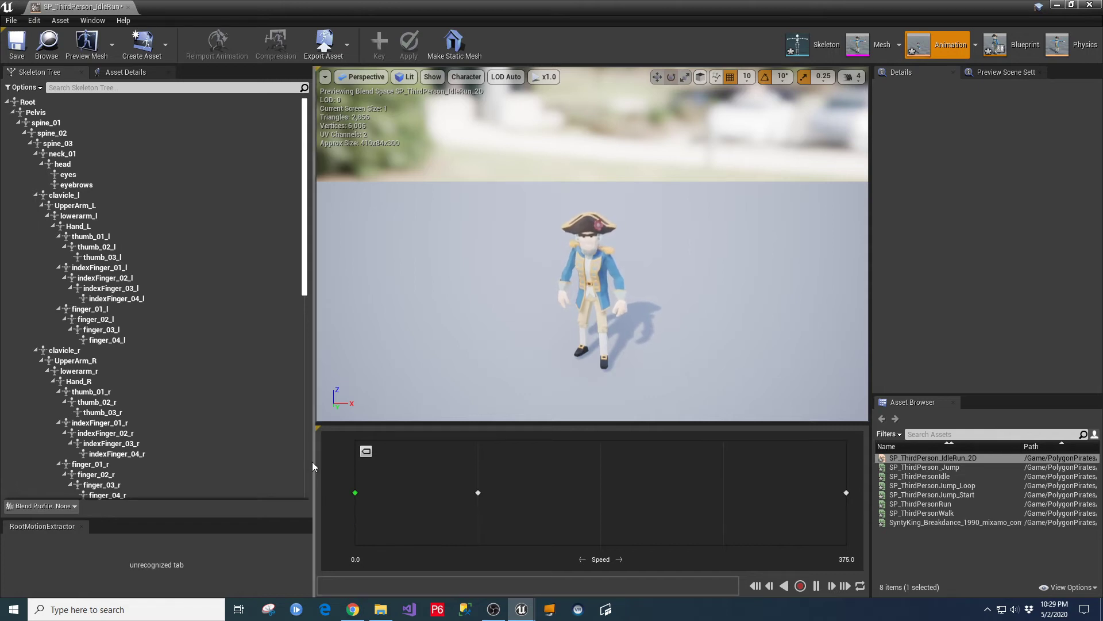
drag(315, 360, 278, 360)
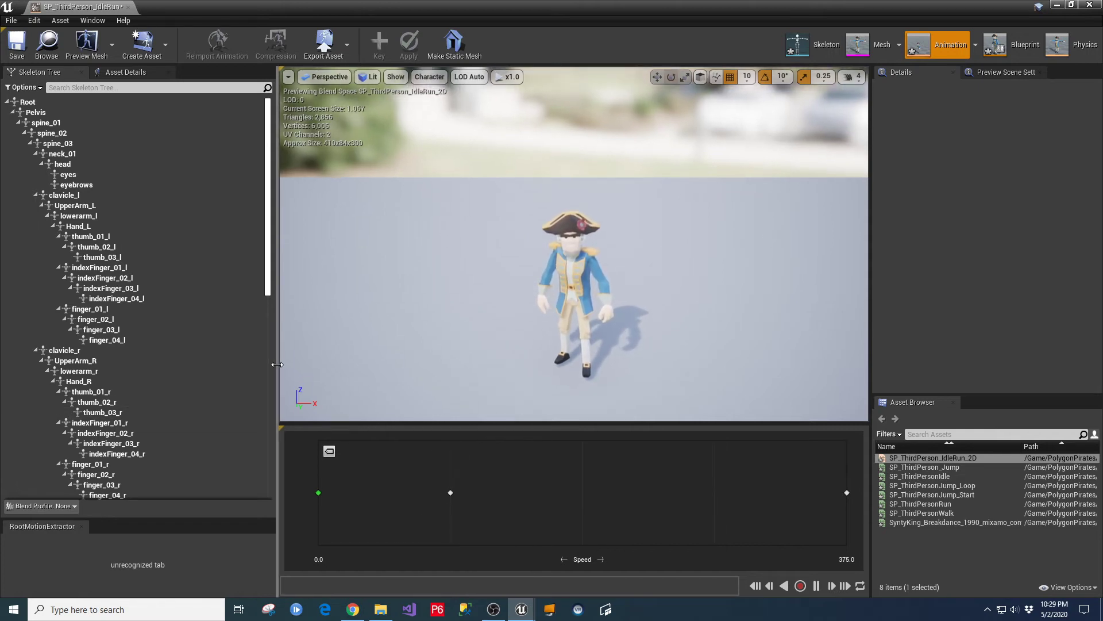
Replace the blend space's speed 0 sample with SyntyKing_Breakdance_1990_mixamo_com and close the blend space.
click(931, 522)
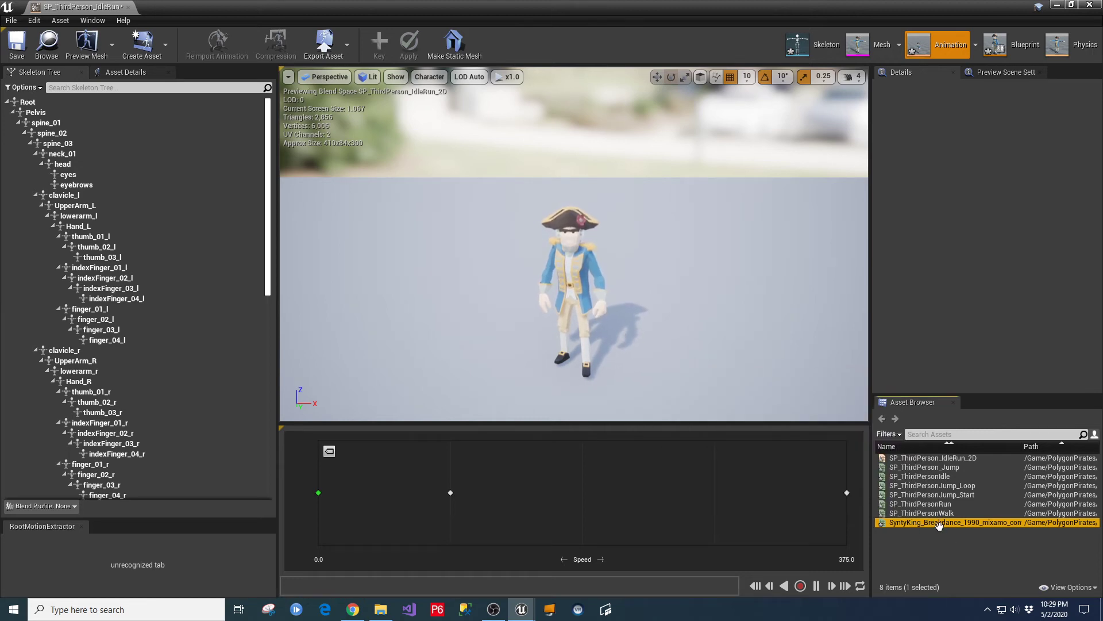
drag(950, 525, 320, 492)
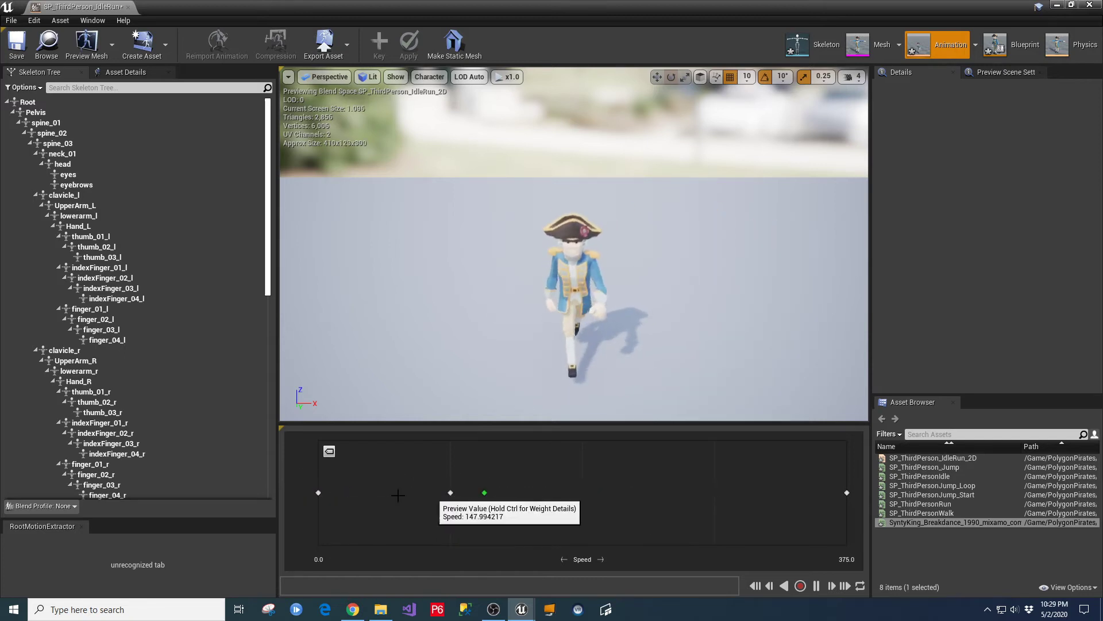
click(127, 8)
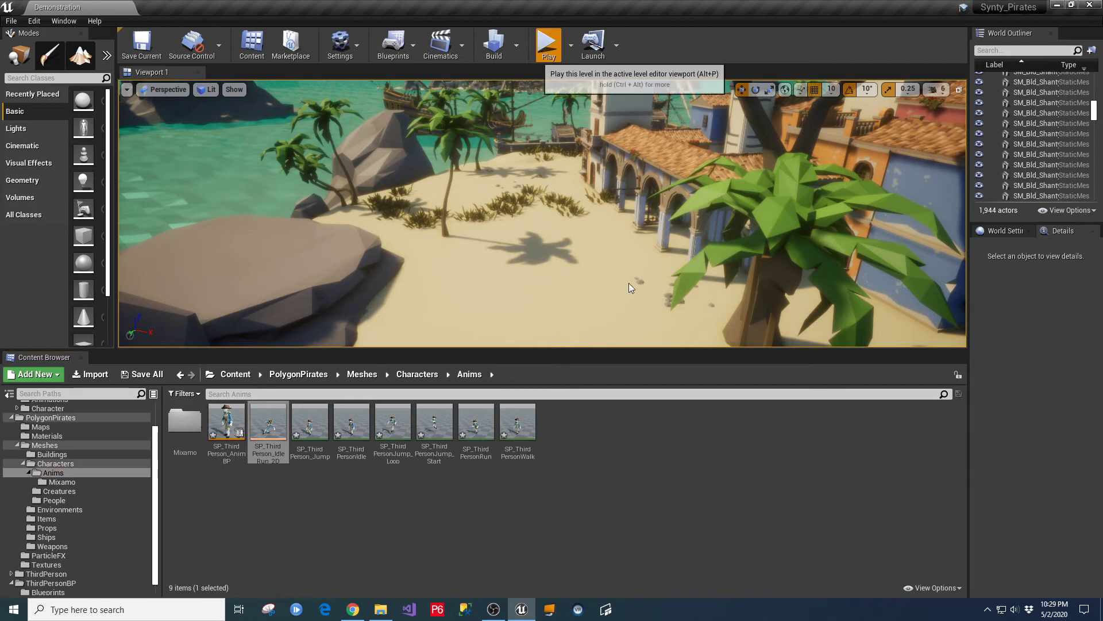
Play the level, run the pirate across the beach and let him stand idle to check the breakdance, and stop playing.
click(547, 43)
drag(620, 351, 625, 451)
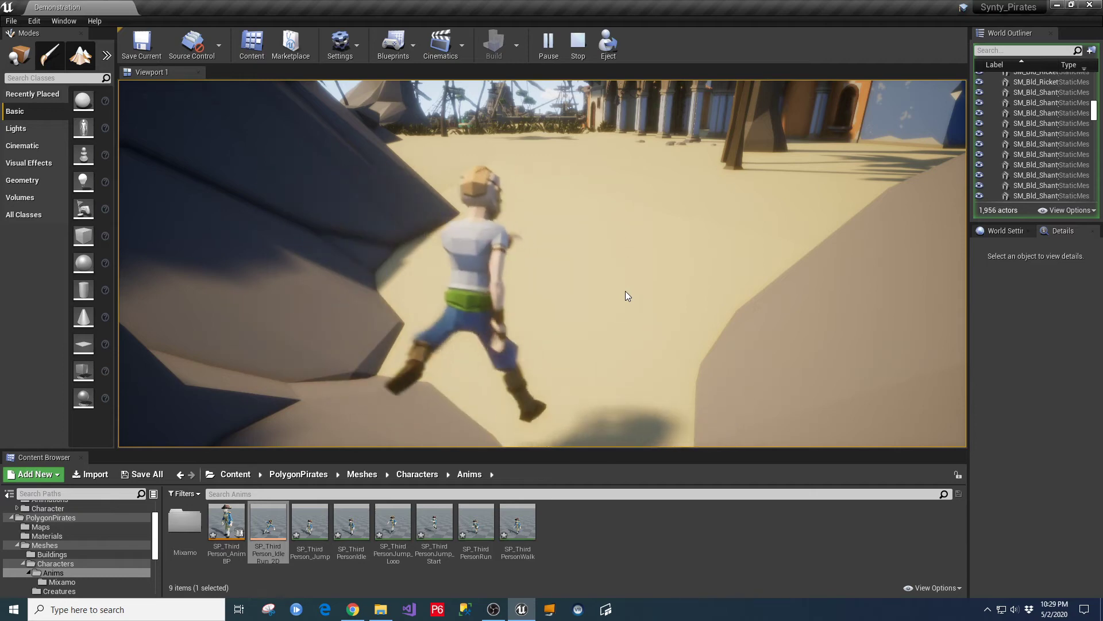
click(626, 292)
key(w)
key(w)
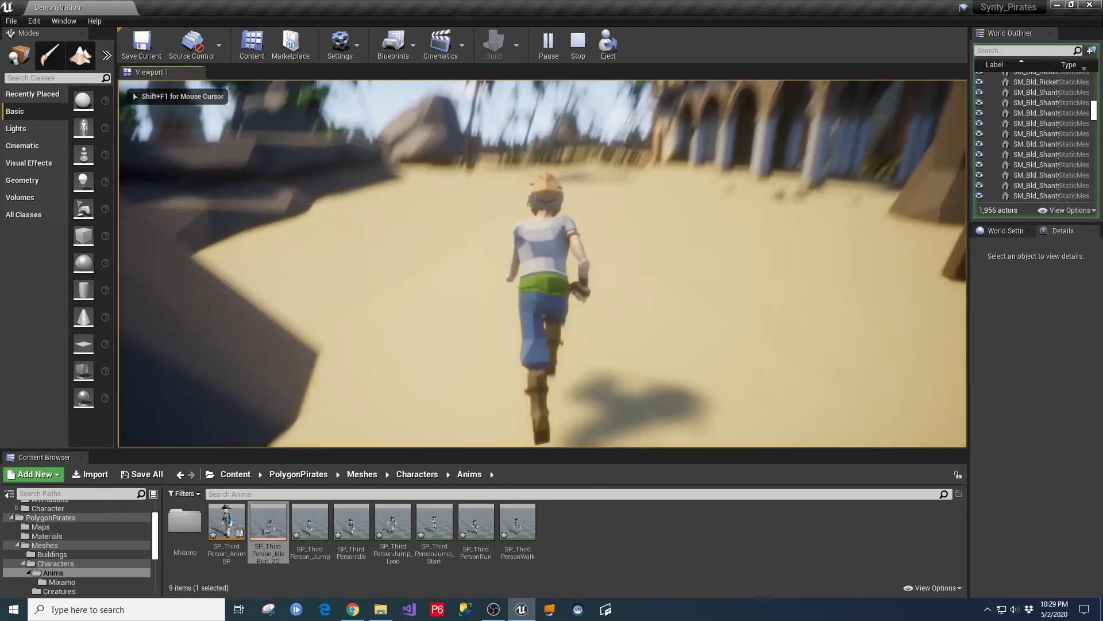
key(a)
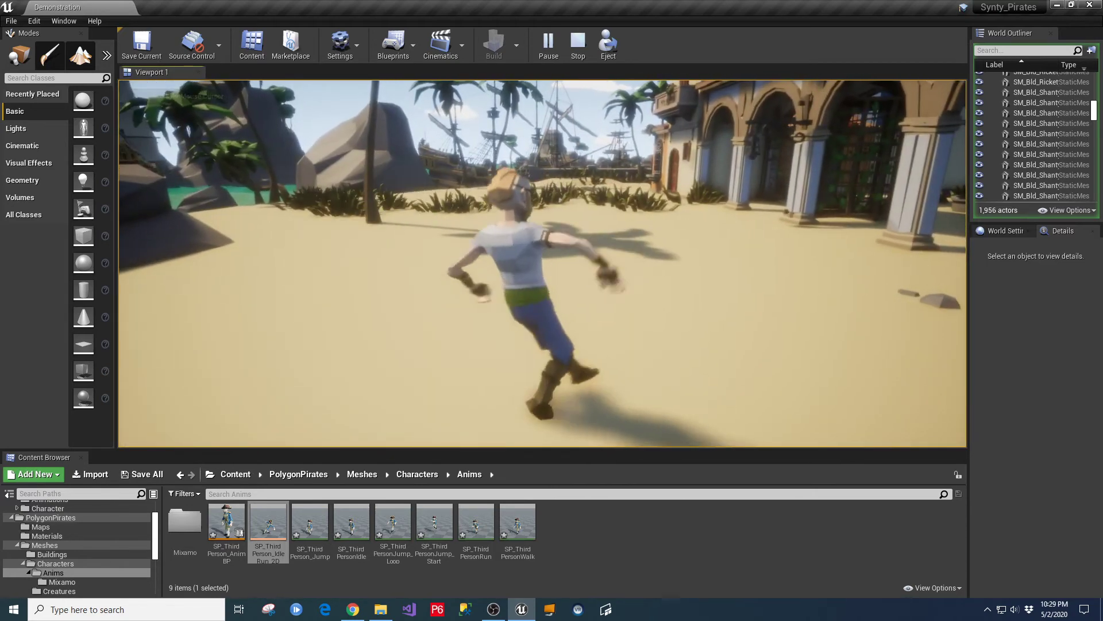
key(d)
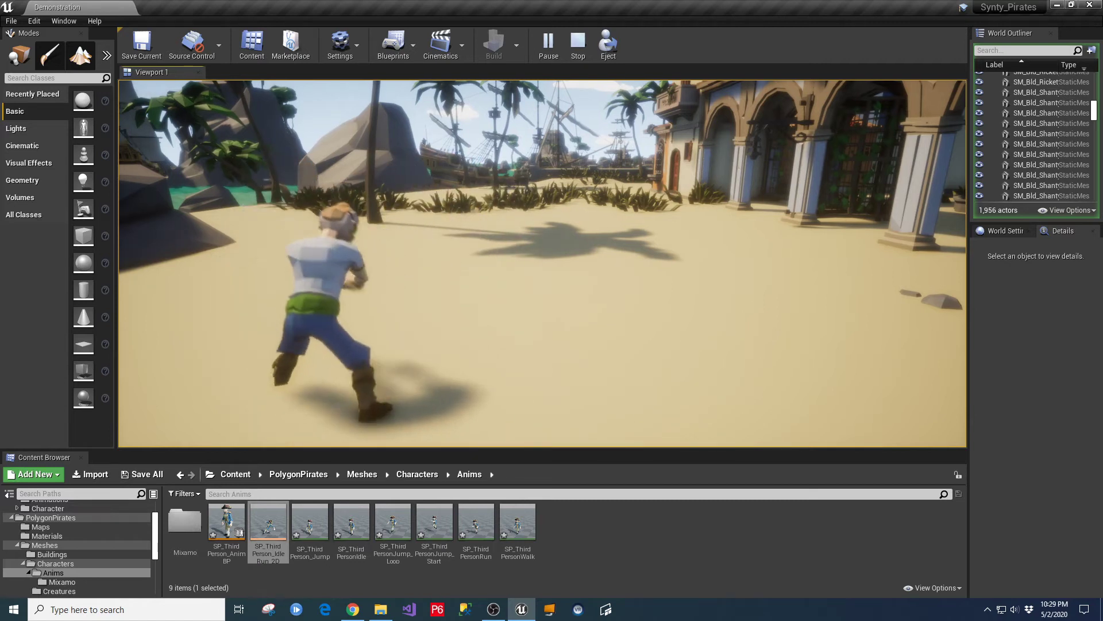
key(a)
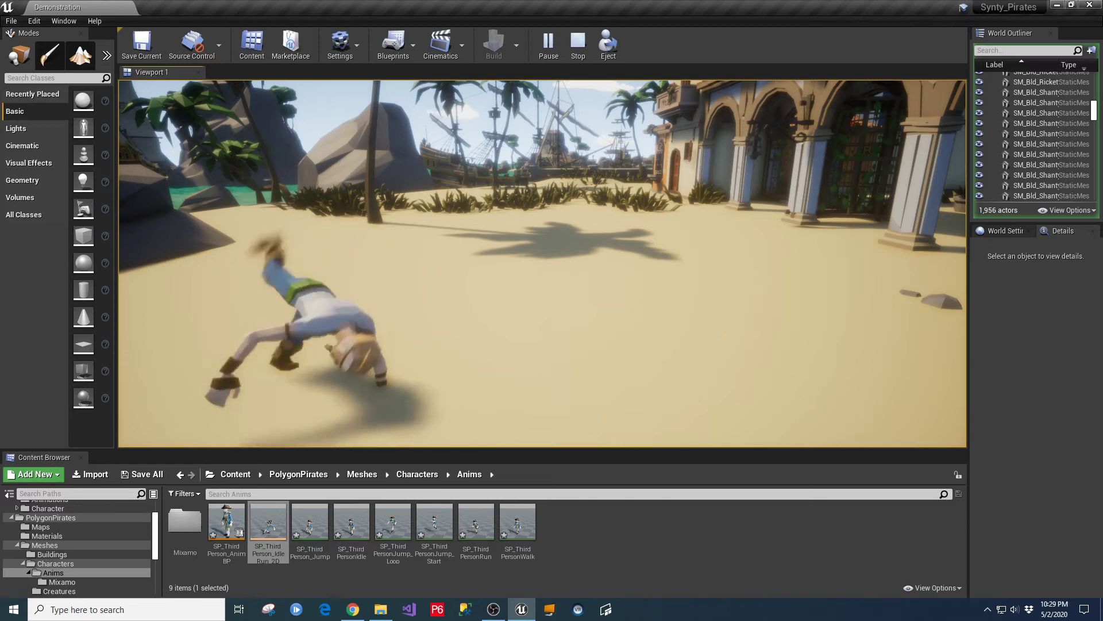
key(Escape)
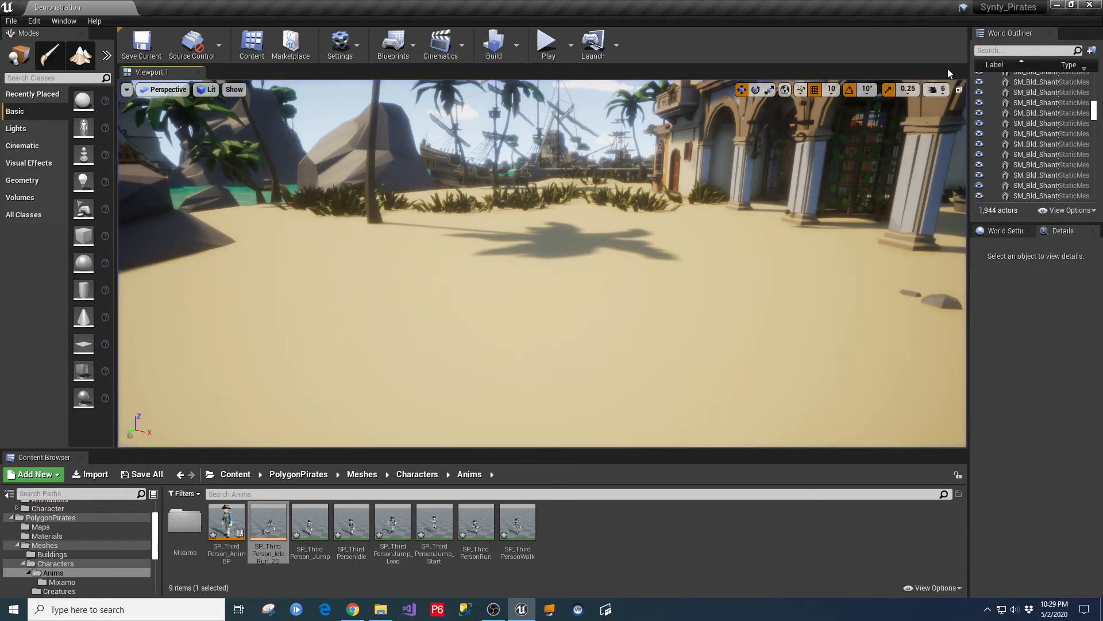
Place all six animation sequences from SP_ThirdPerson_Jump through SP_ThirdPersonWalk on the beach as characters.
right_drag(559, 340, 548, 322)
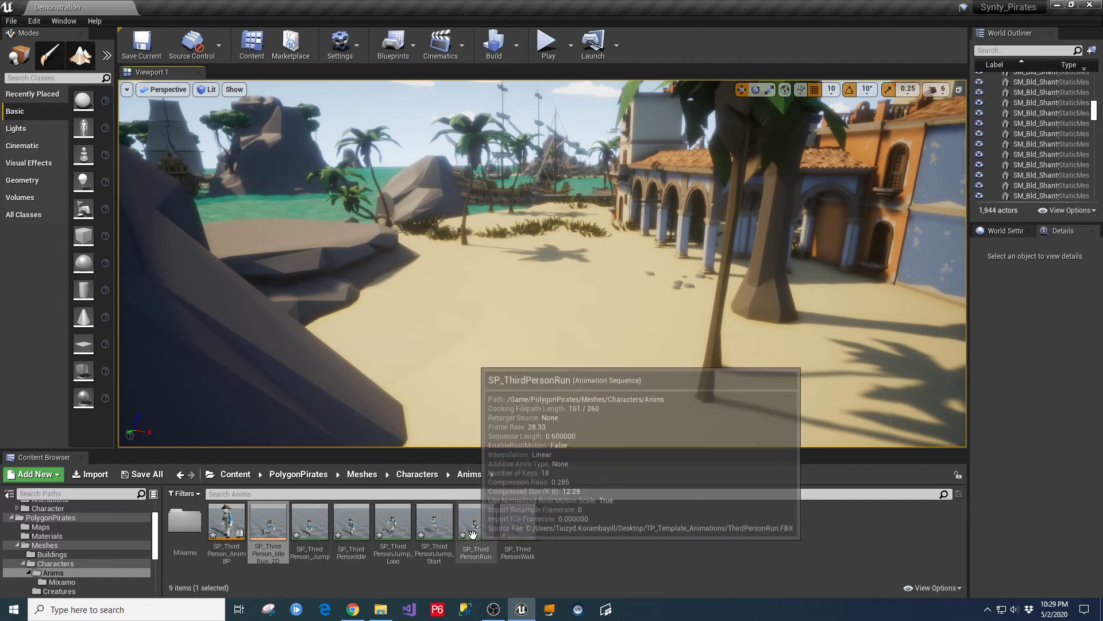
click(310, 523)
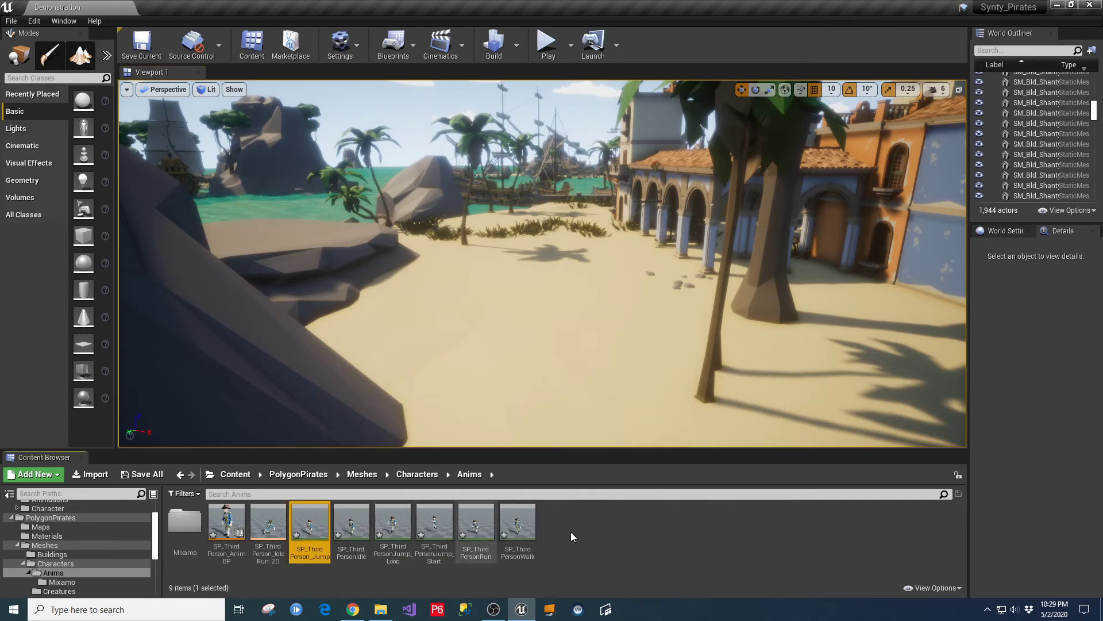
shift+click(517, 523)
drag(518, 523, 550, 310)
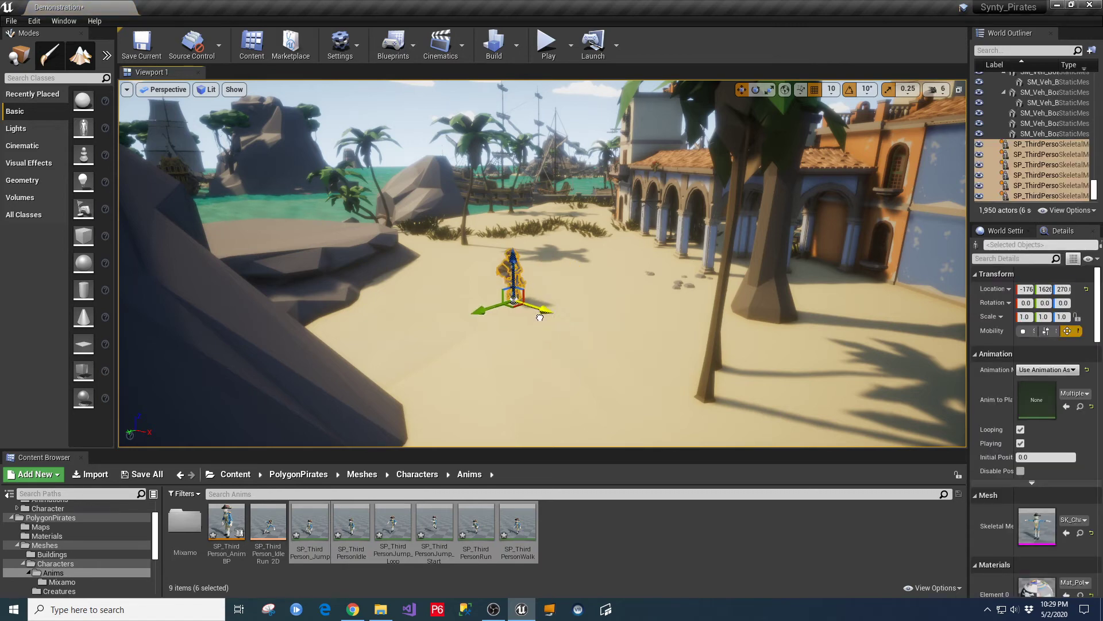
click(505, 331)
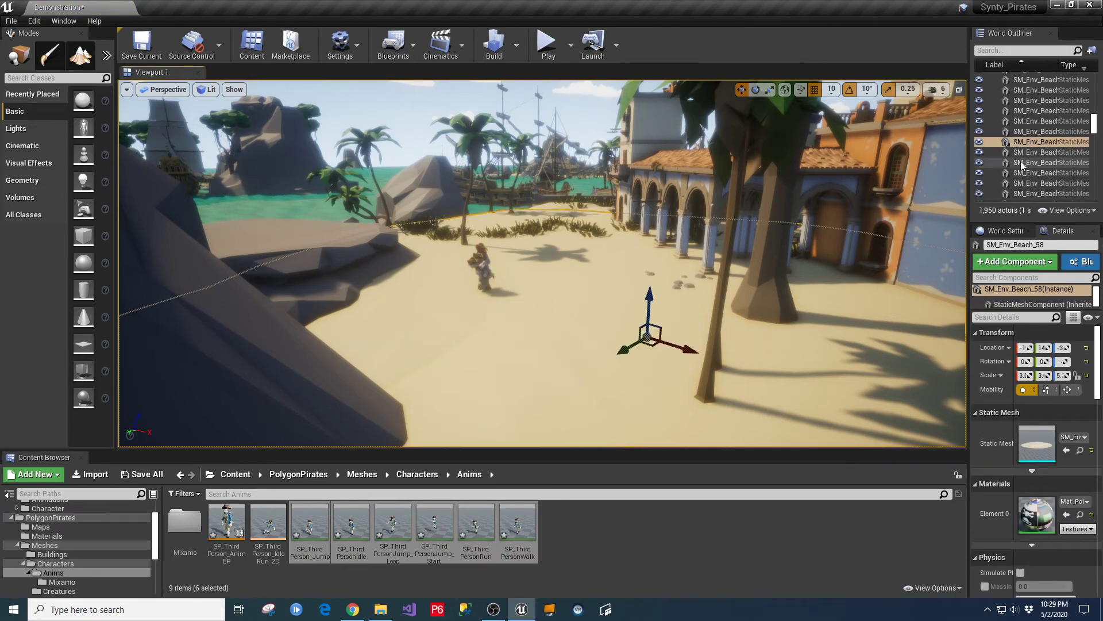
Spread the placed characters into a row along X, with SP_ThirdPerson_Jump at about -1620 and SP_ThirdPersonJump_Start at about -1340.
drag(969, 171, 869, 172)
click(434, 262)
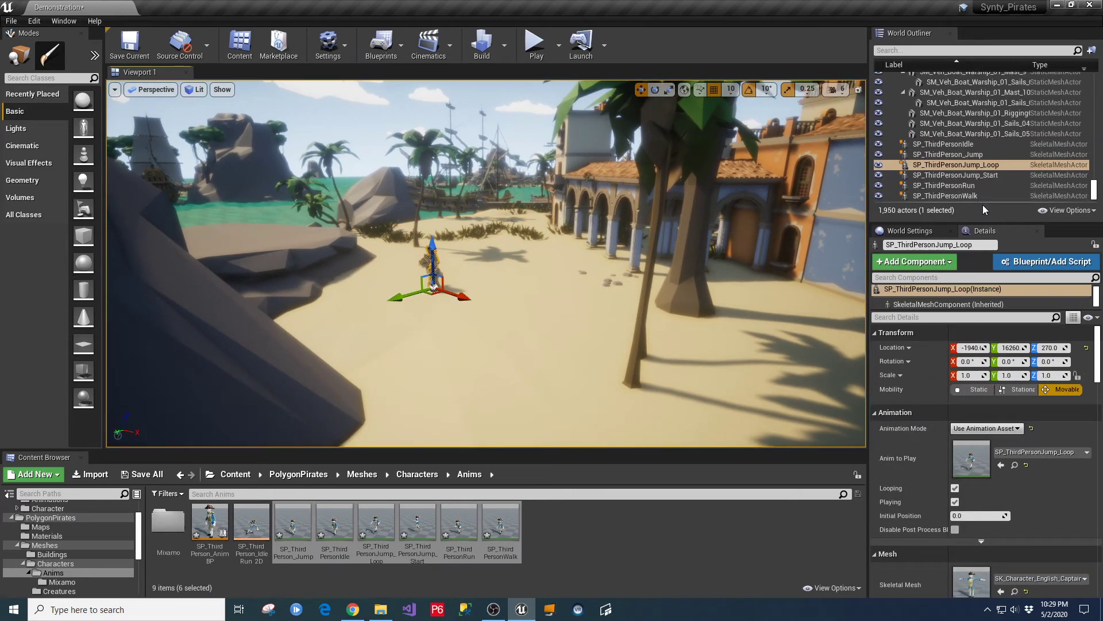
click(940, 148)
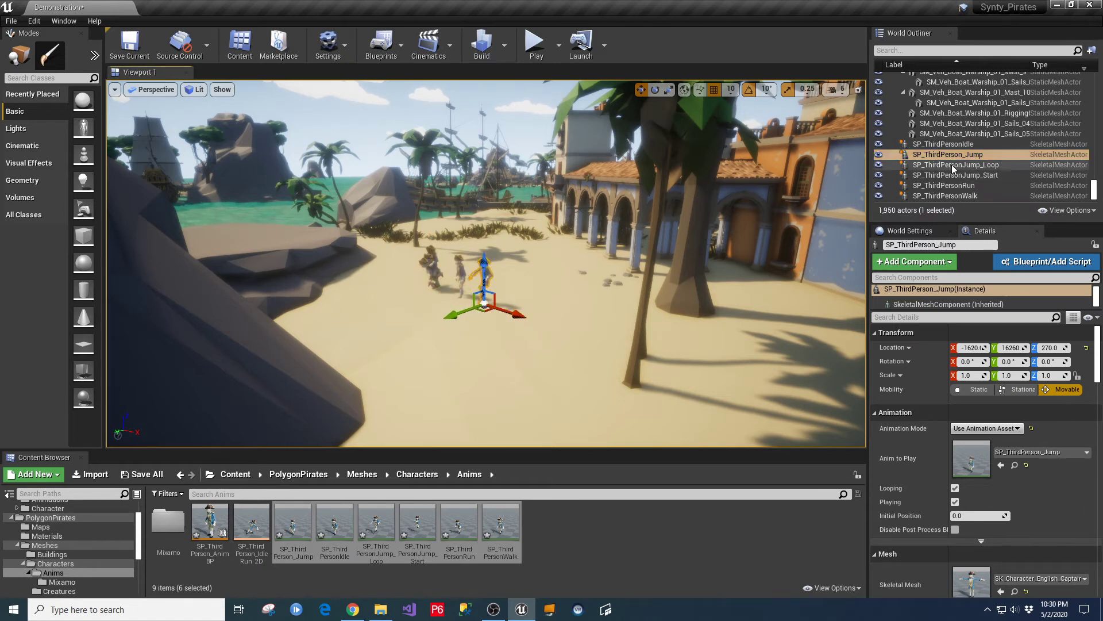
click(986, 165)
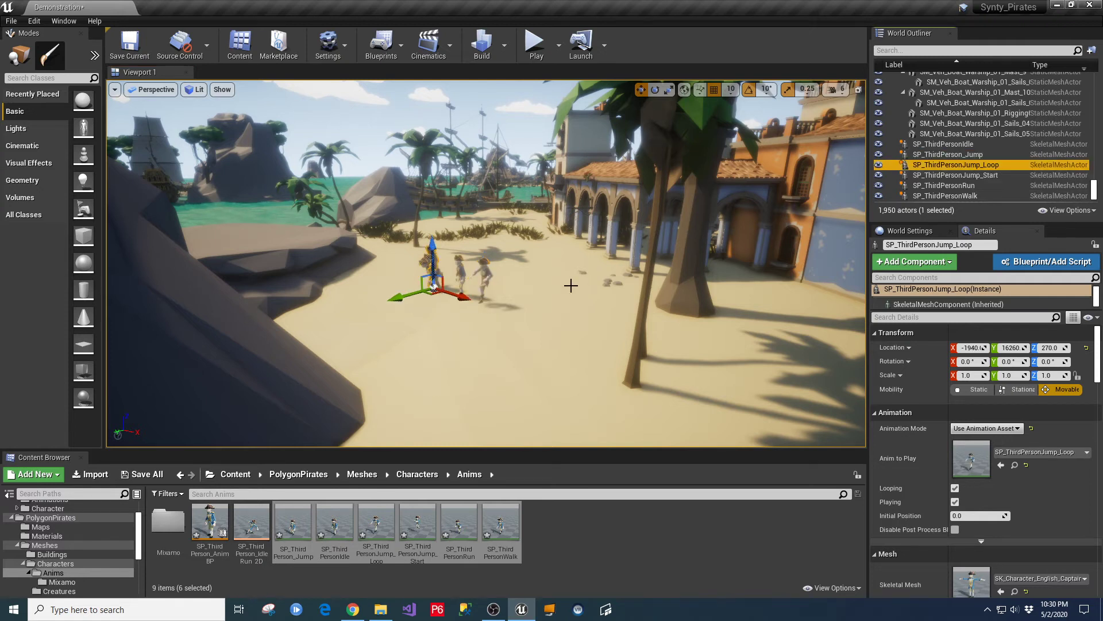
click(990, 176)
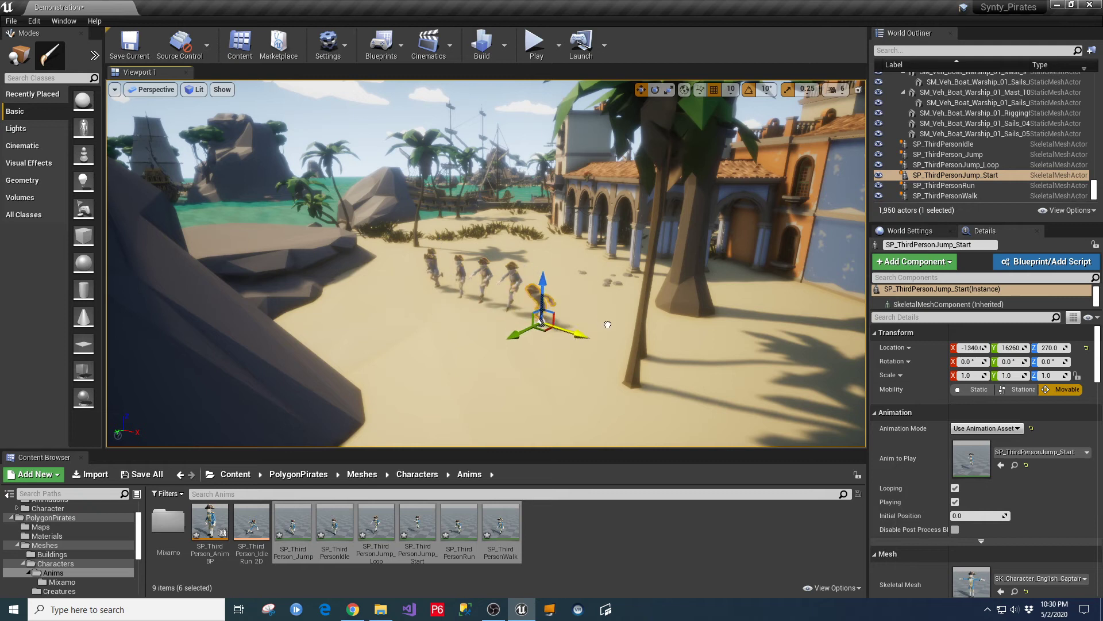
click(965, 186)
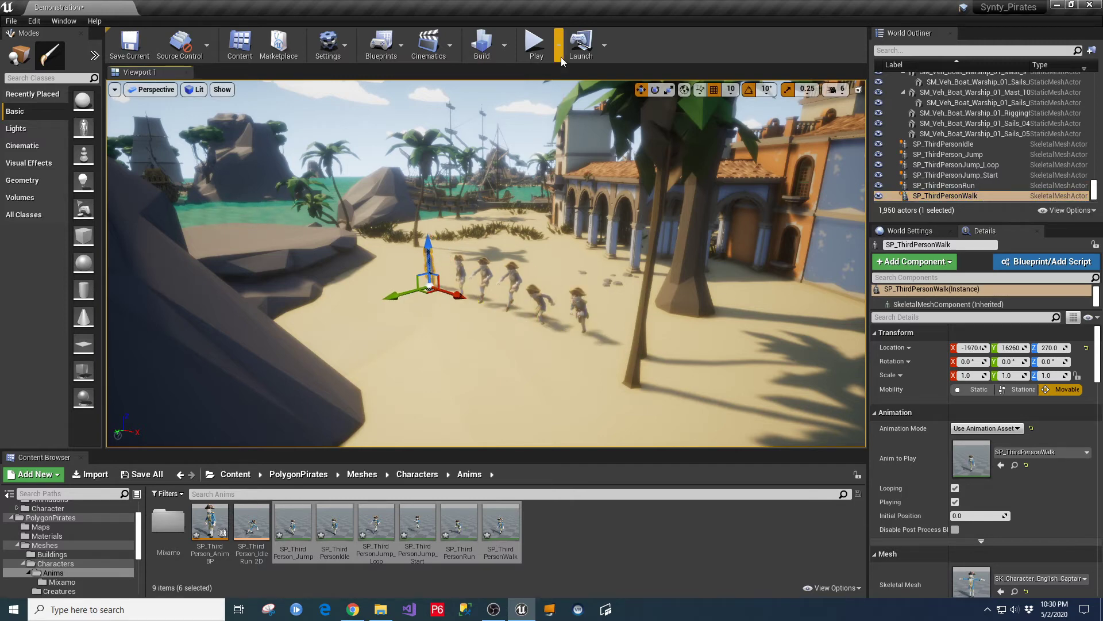
Play the level to view the placed animated characters while moving the pirate around, and stop playing.
click(536, 46)
key(w)
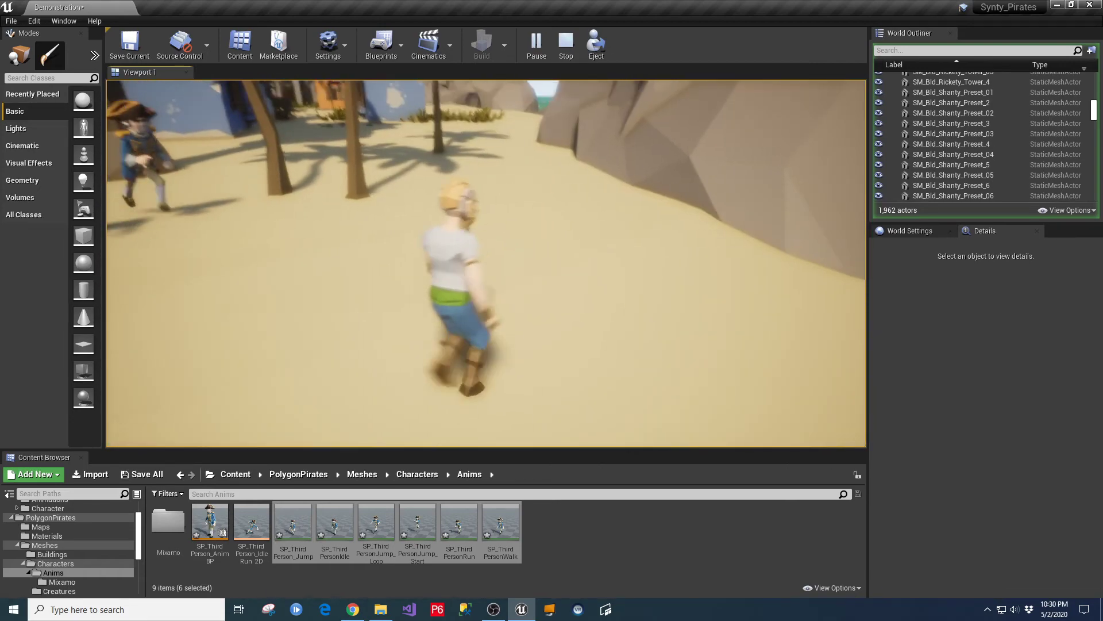
key(Escape)
Reopen the SP_ThirdPerson_IdleRun_2D blend space and set its speed 0 sample to SP_ThirdPersonIdle.
double_click(252, 522)
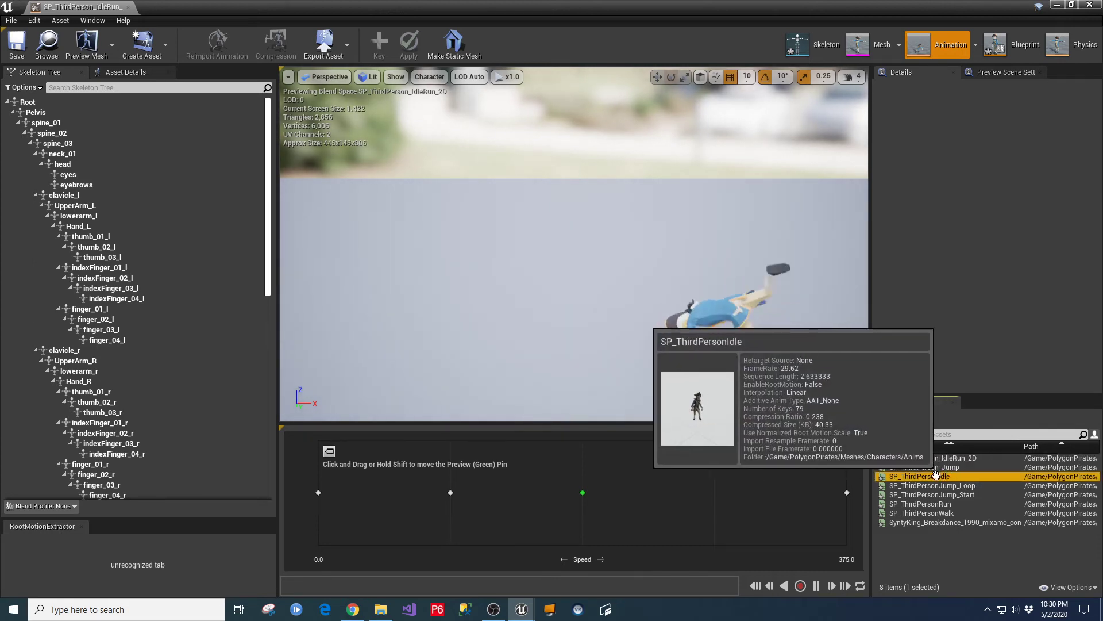
drag(984, 473, 319, 493)
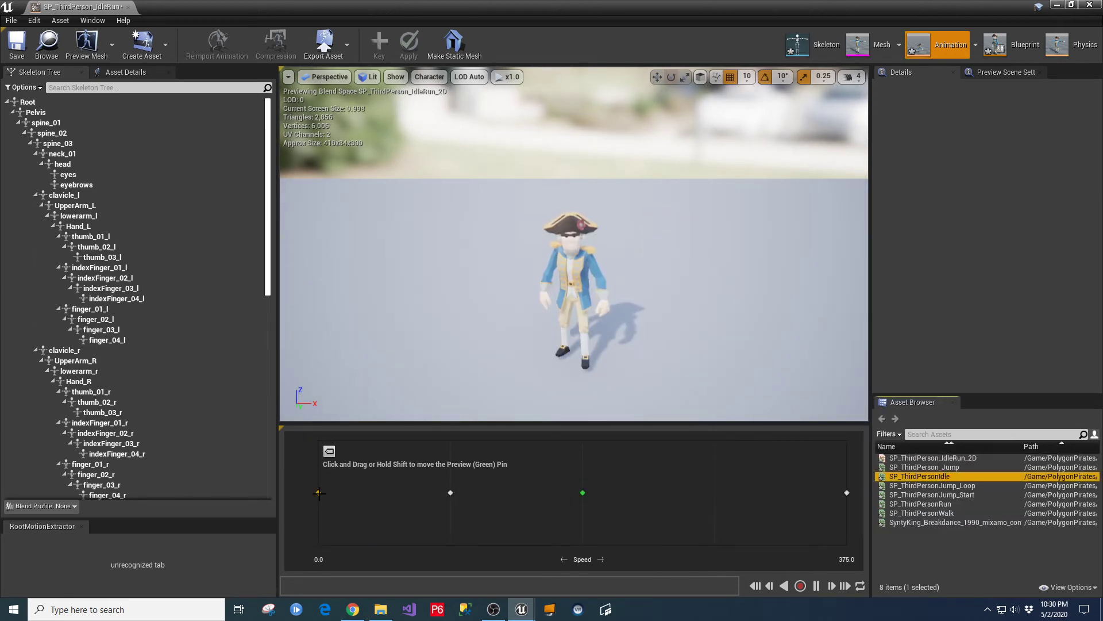
Save and close the SP_ThirdPerson_IdleRun_2D blend space, and test the pirate's idle and movement in a play session of the level.
click(16, 41)
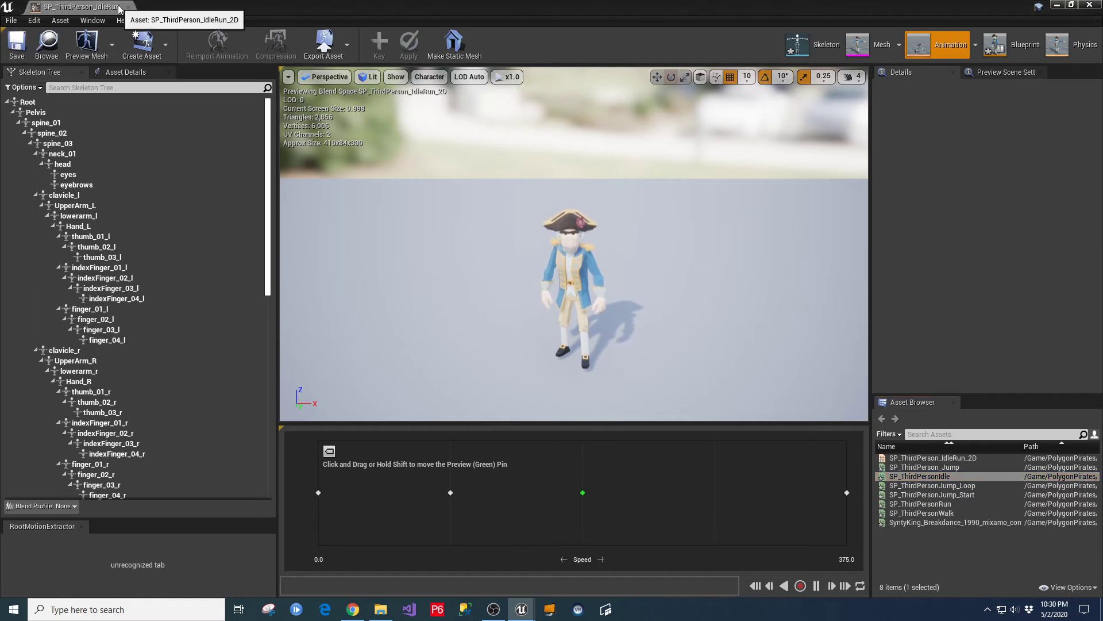
click(127, 6)
click(533, 46)
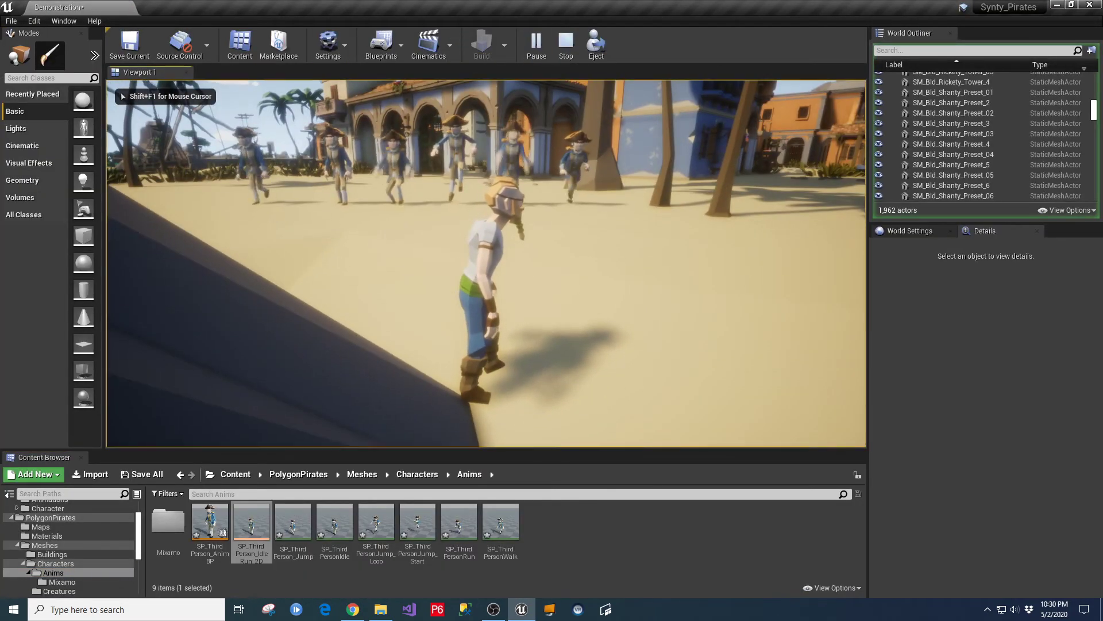
key(w)
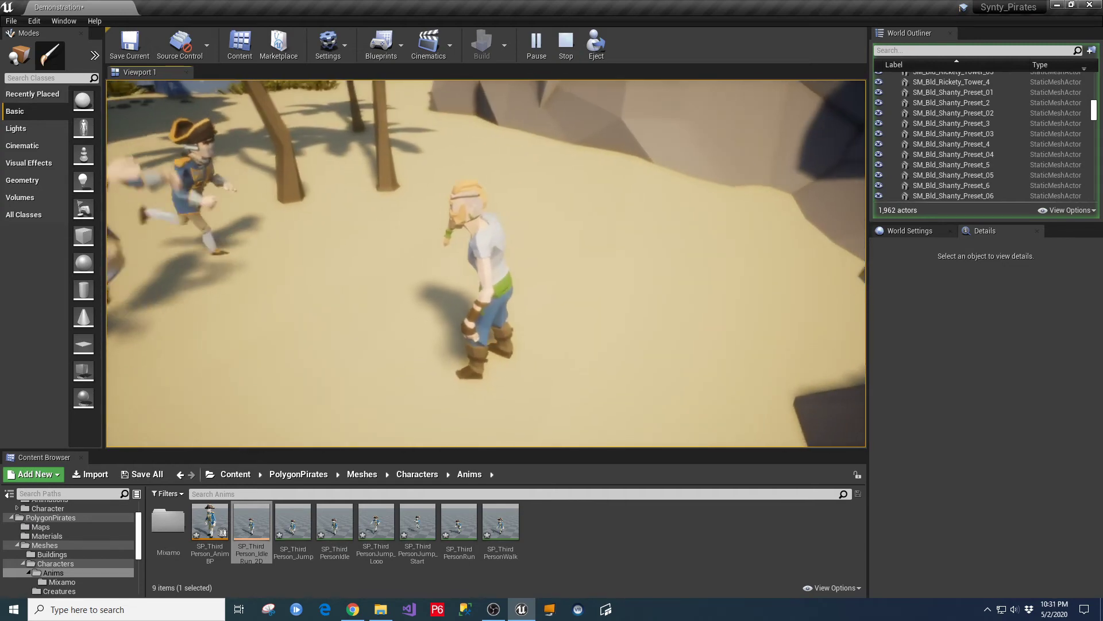
key(w)
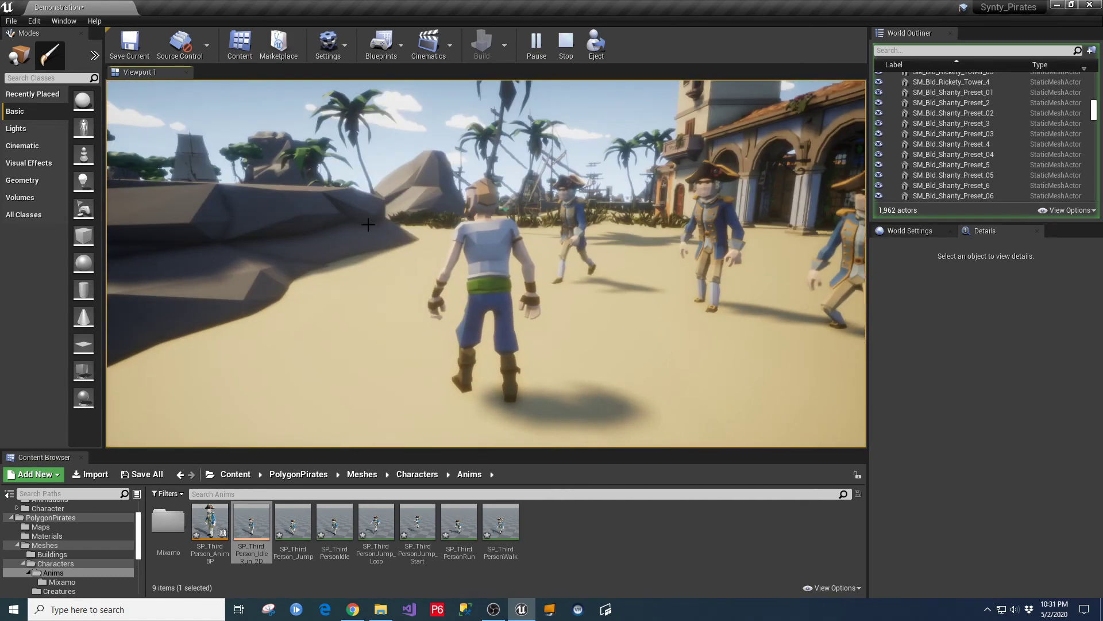
key(Escape)
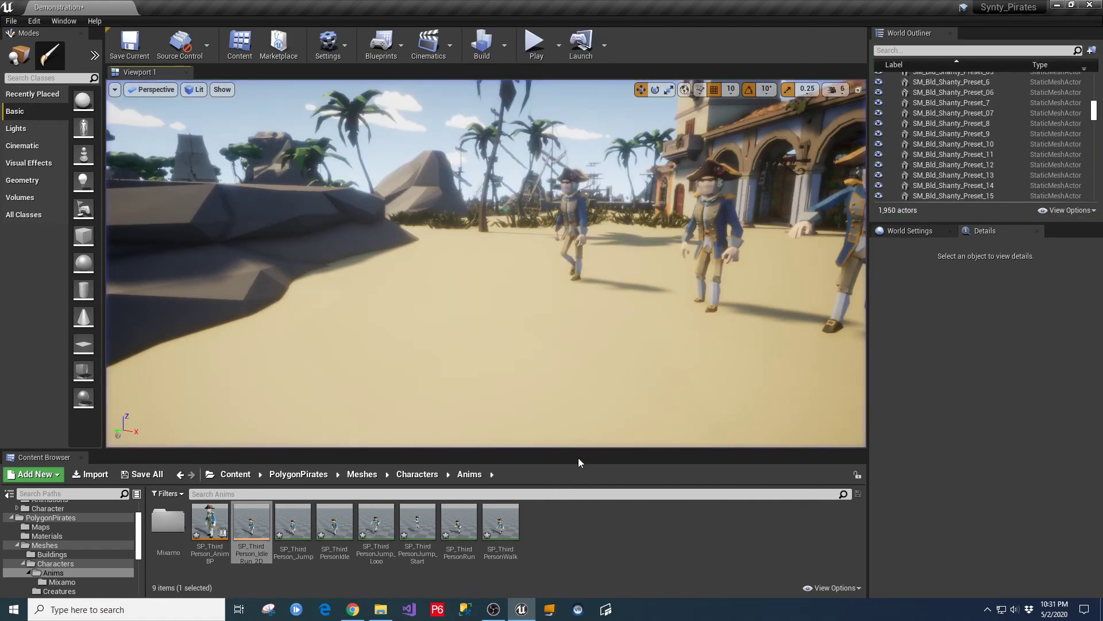
Switch to Mixamo in Chrome, replace the breakdance search with "walk", and load the third Walking animation onto the king character.
click(355, 615)
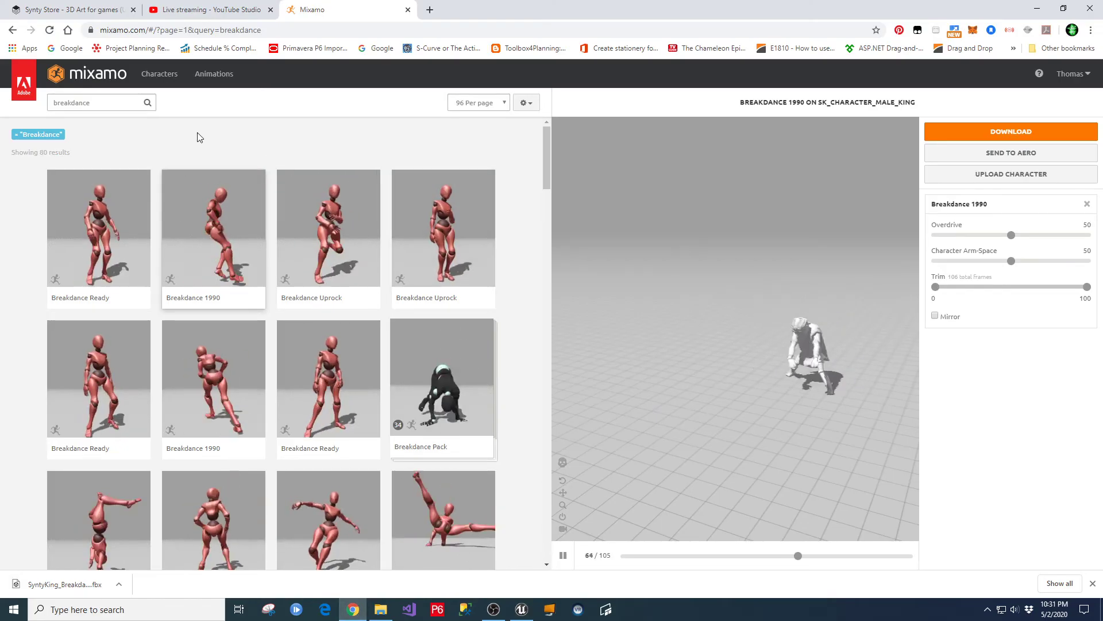
drag(108, 104, 2, 103)
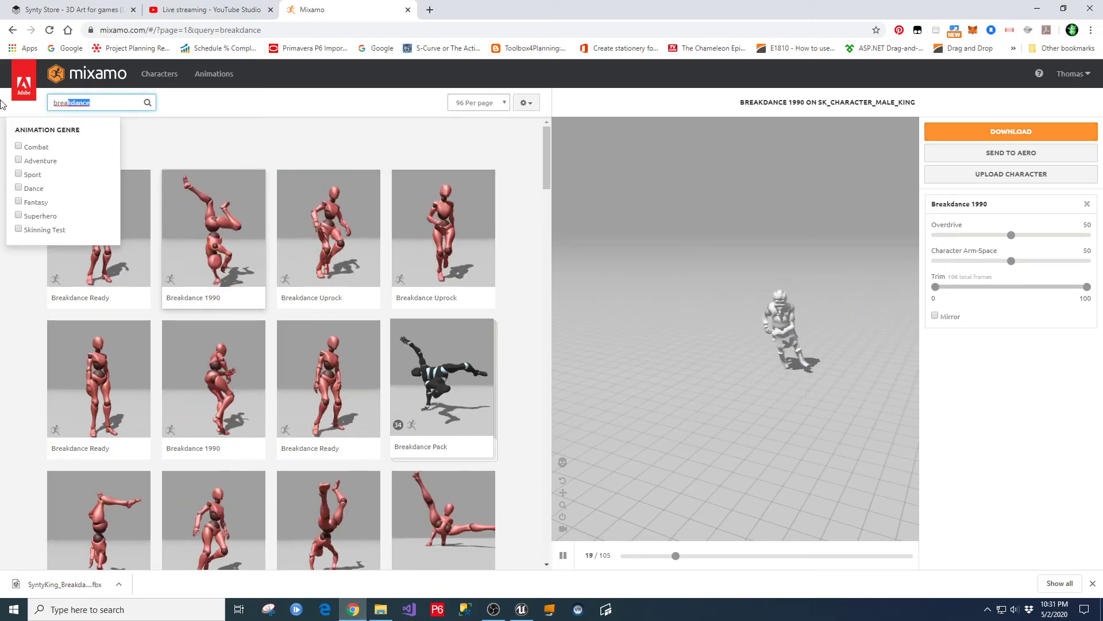
key(BackSpace)
key(BackSpace)
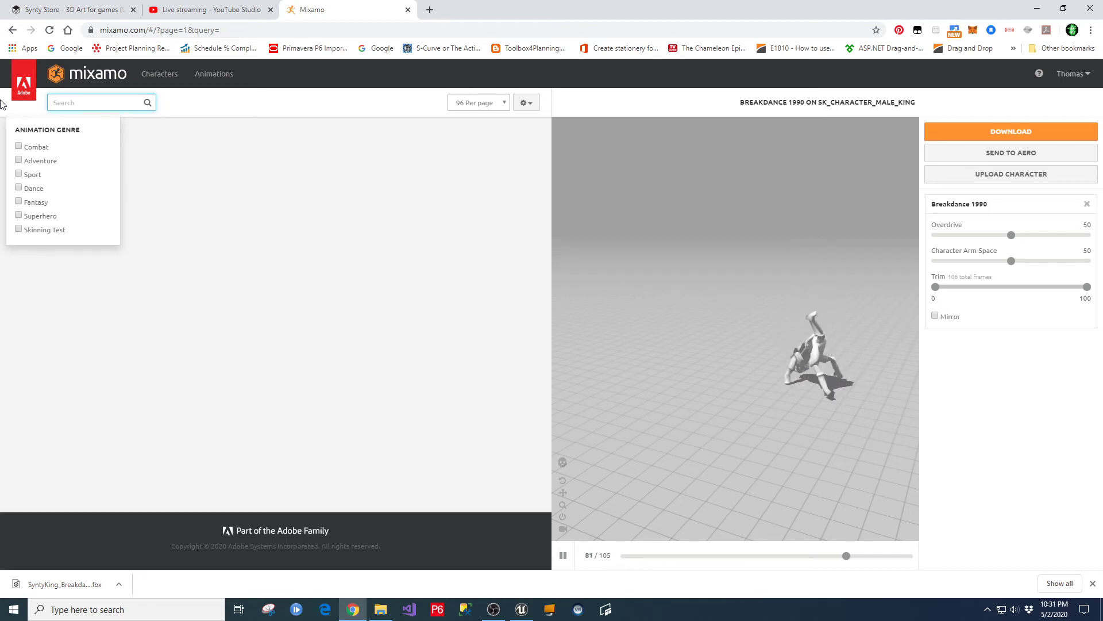
text(walk)
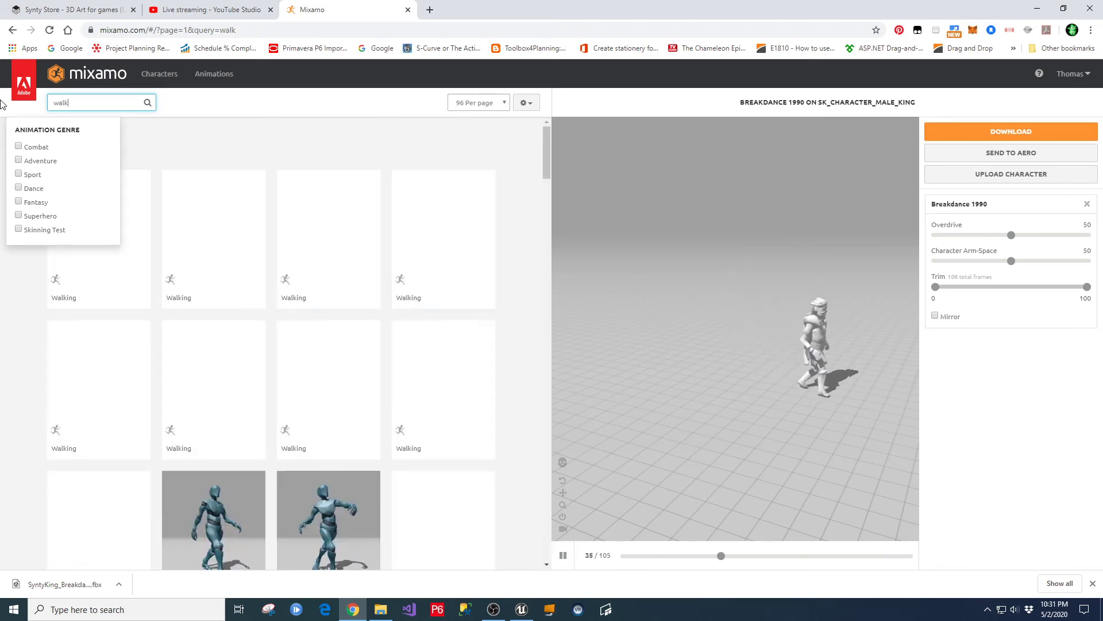
click(88, 277)
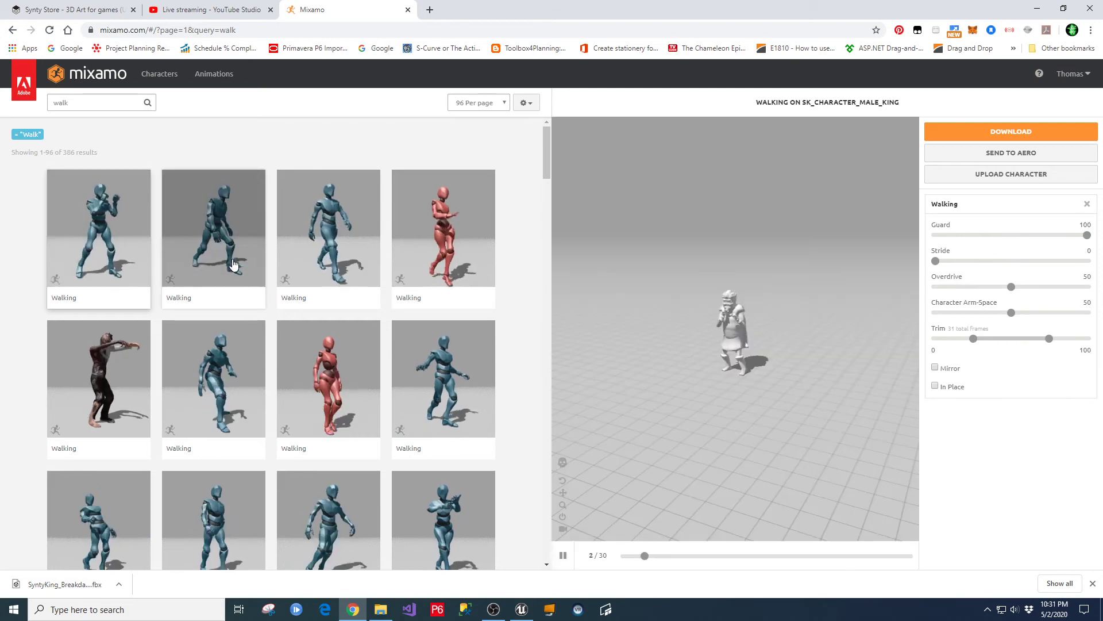
click(325, 248)
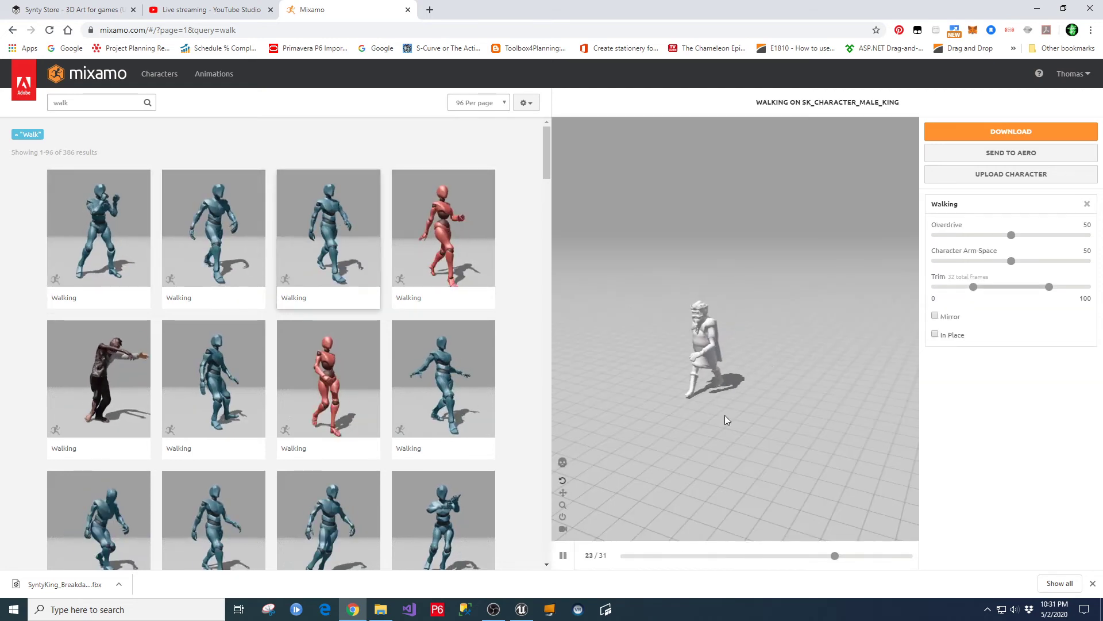
Make the Walking animation In Place and download it with skin at 30 fps to Documents as SyntyPirates_Walking.fbx.
click(935, 334)
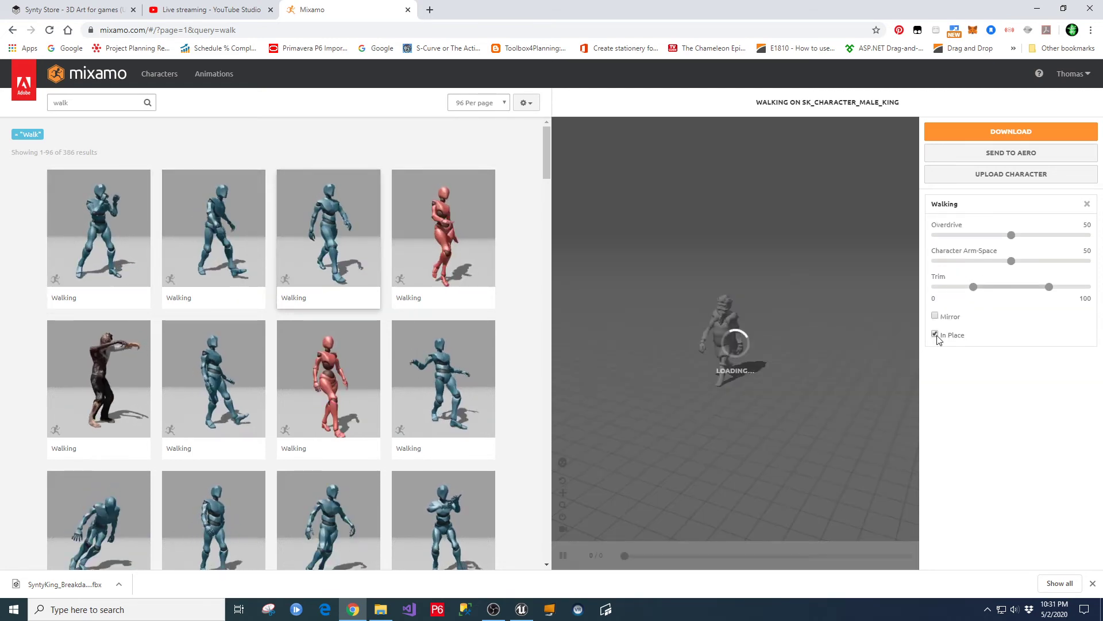
drag(707, 411, 716, 367)
scroll(746, 360, up, 8)
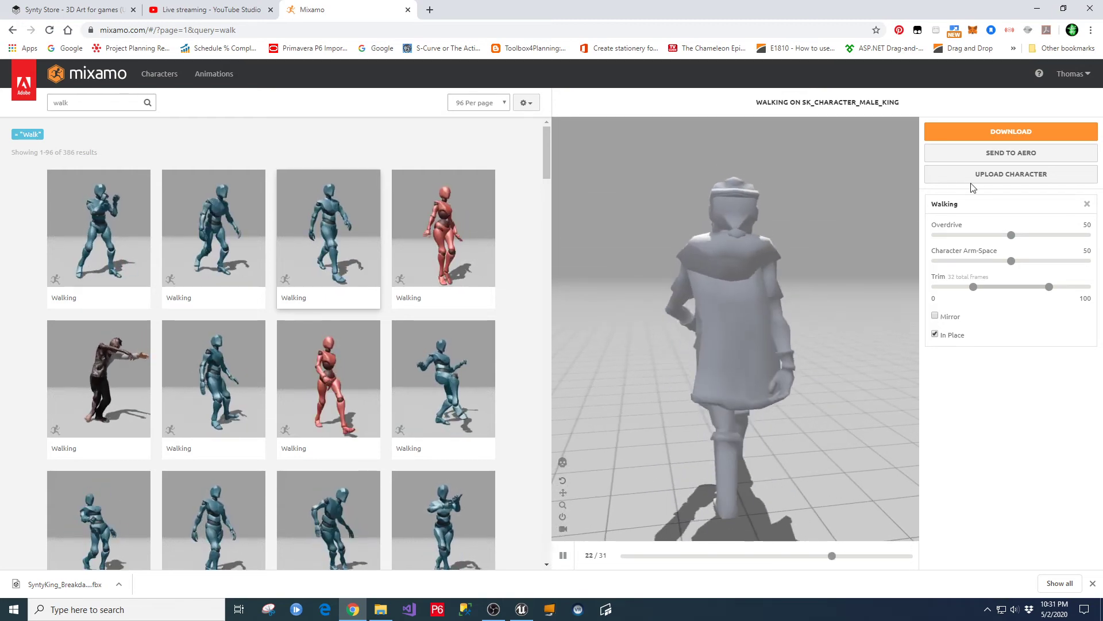
click(1010, 132)
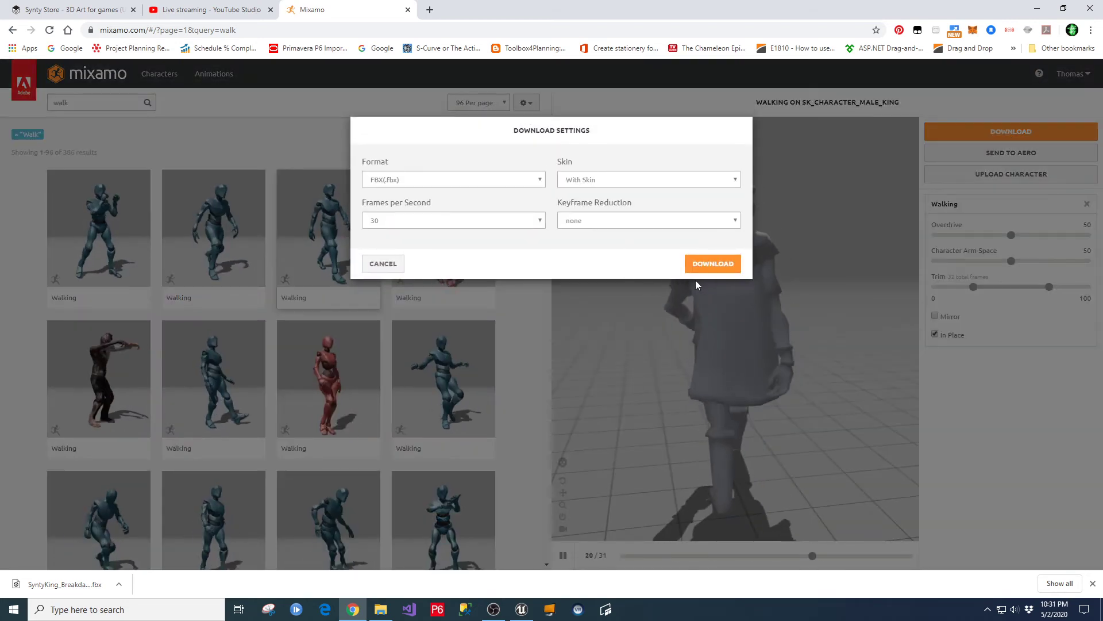
click(708, 249)
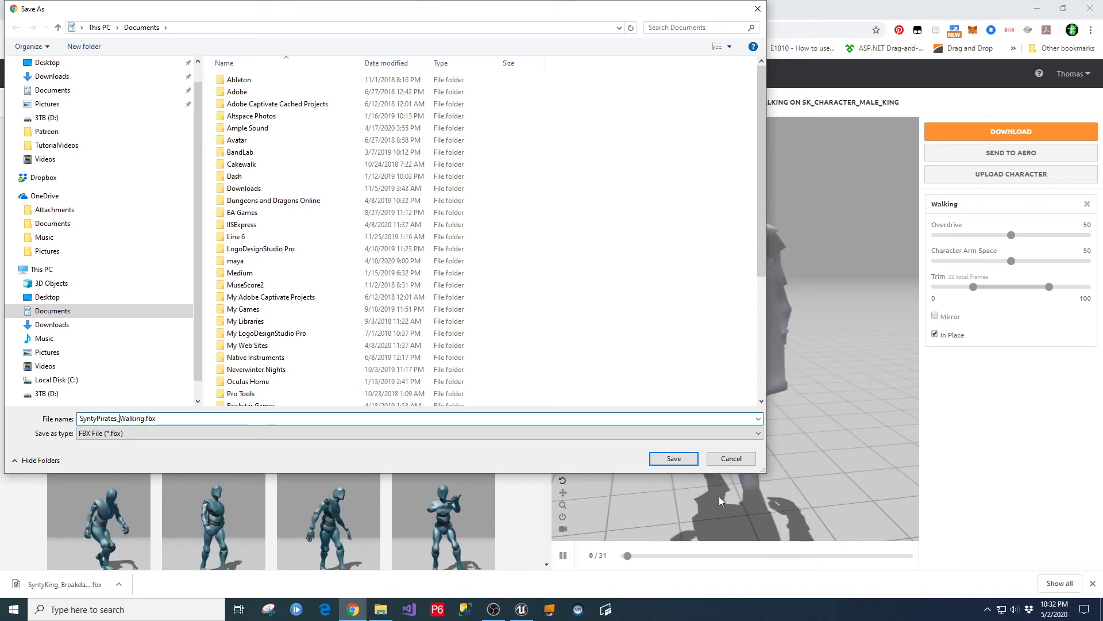
click(689, 464)
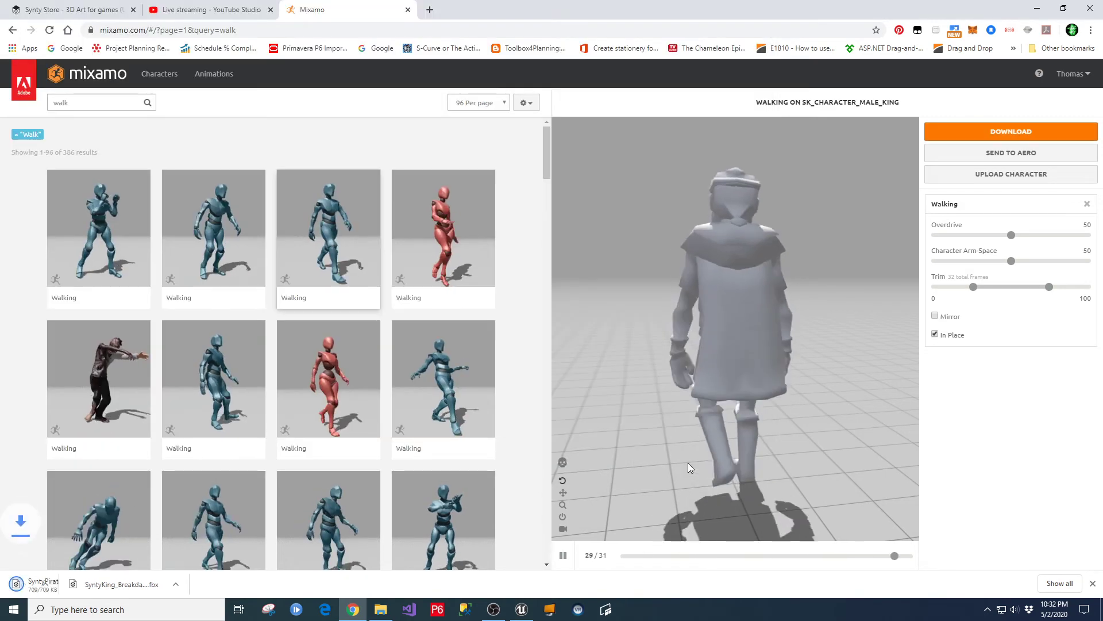
Search Mixamo for "running", load the third Running animation onto the king, and make it In Place.
click(87, 101)
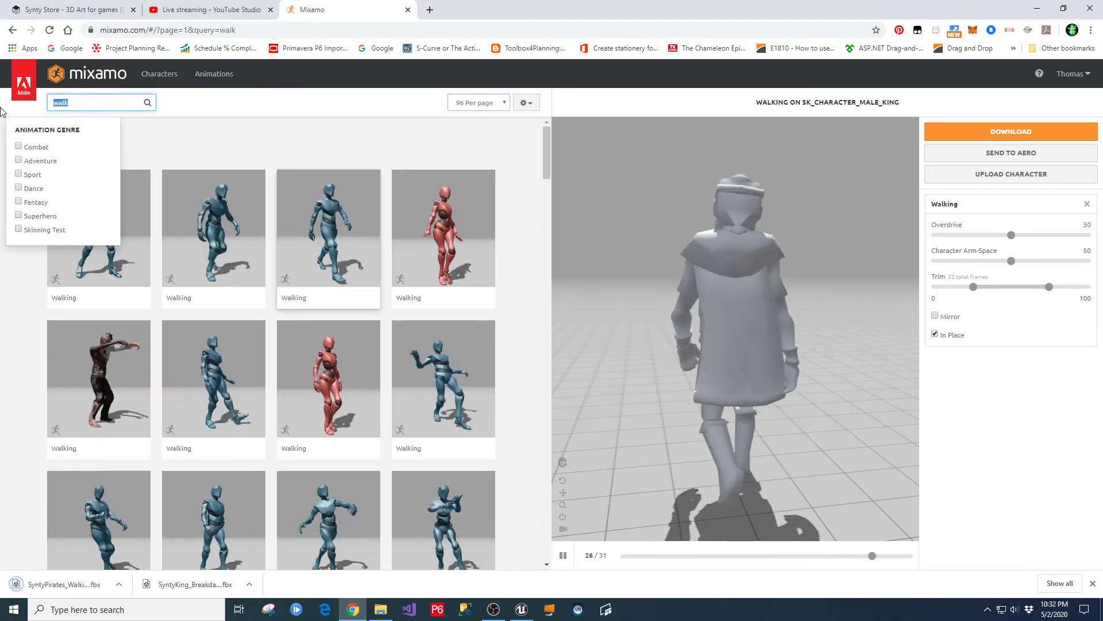
text(running)
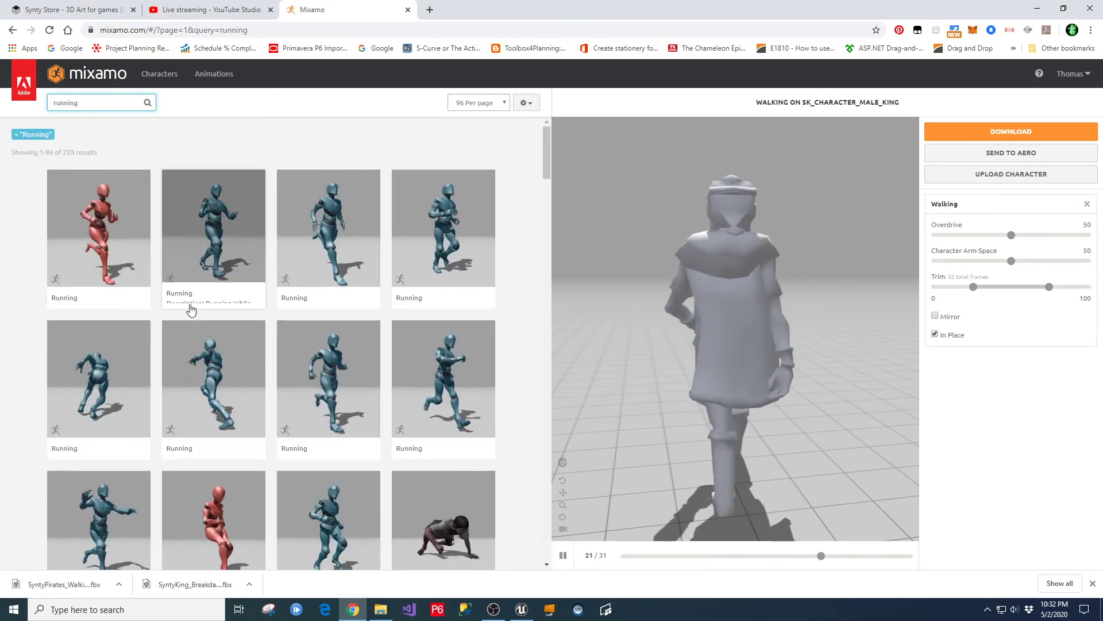
click(329, 244)
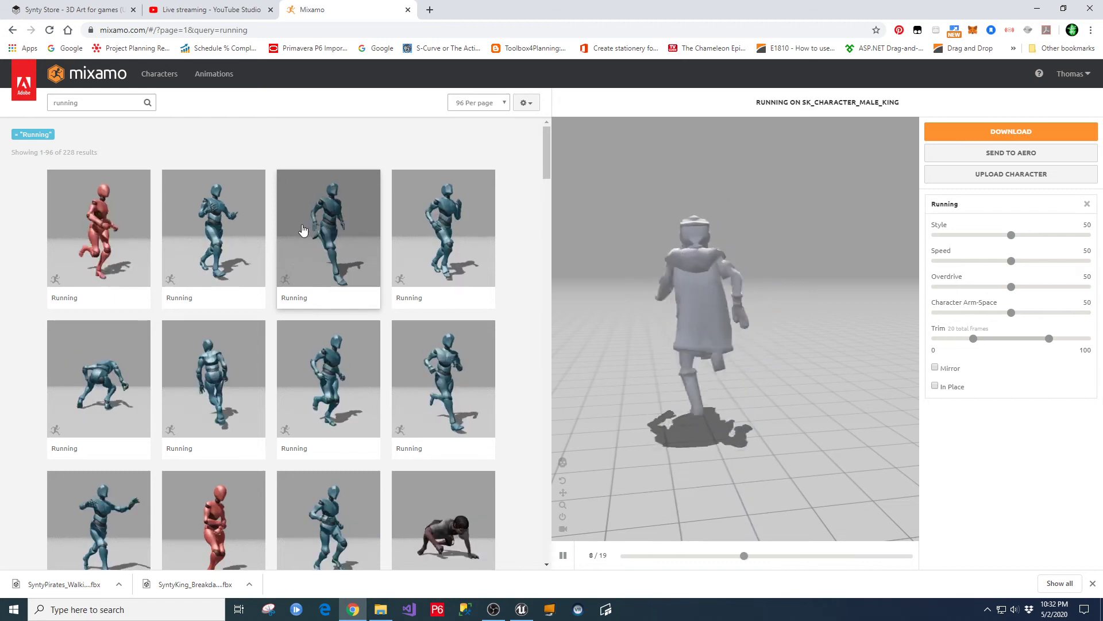
click(935, 387)
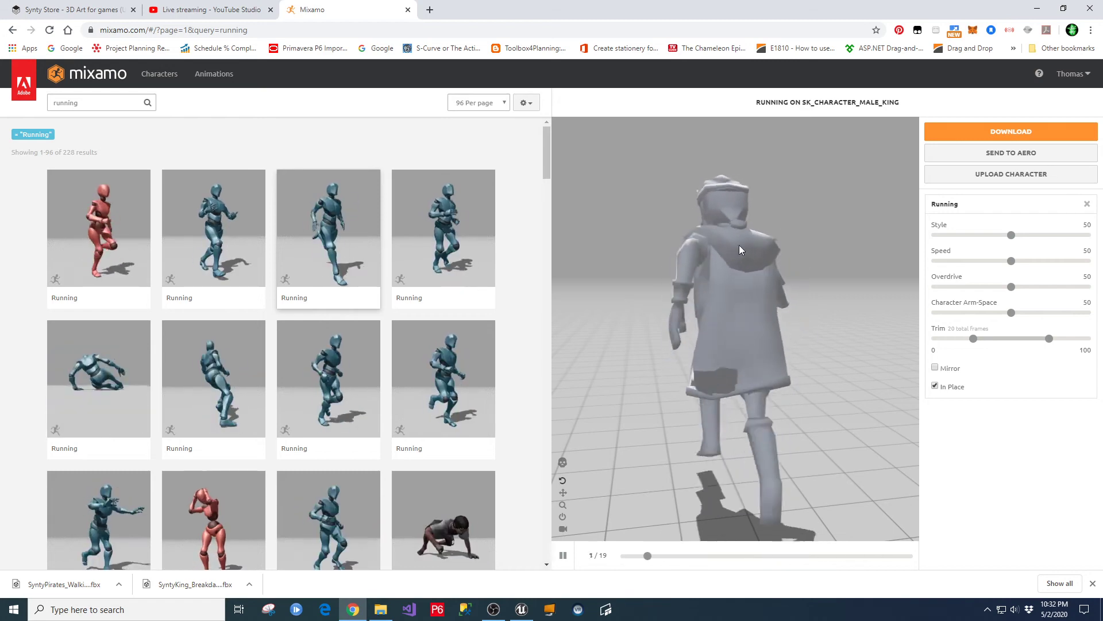
Download the Running animation as FBX with skin at 30 fps to Documents, naming the file SyntyPirates_Running.fbx.
click(997, 132)
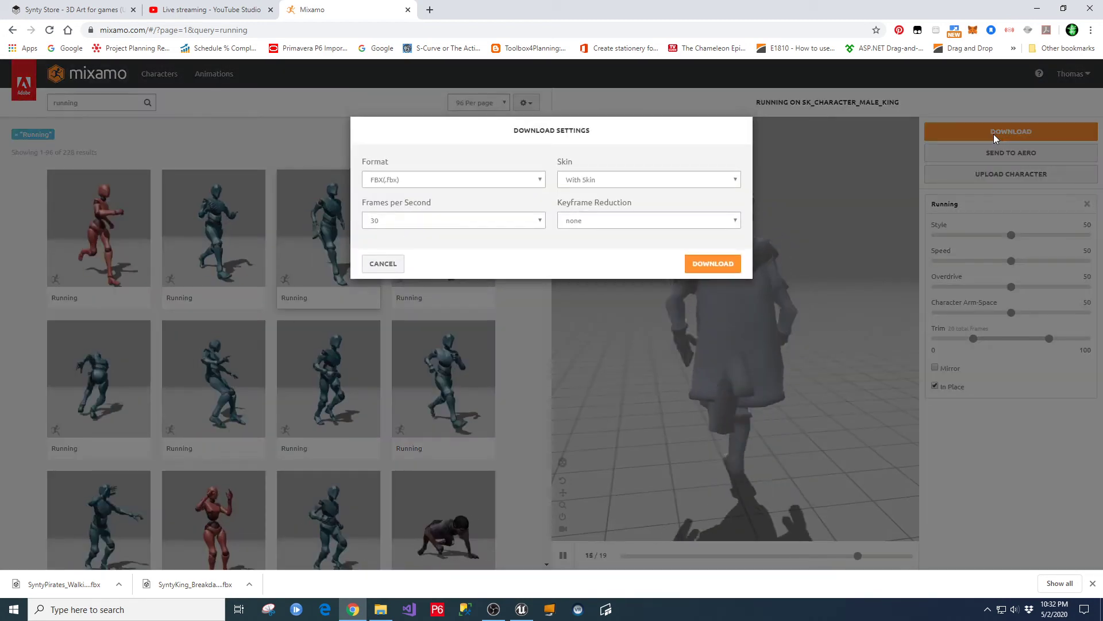
click(709, 270)
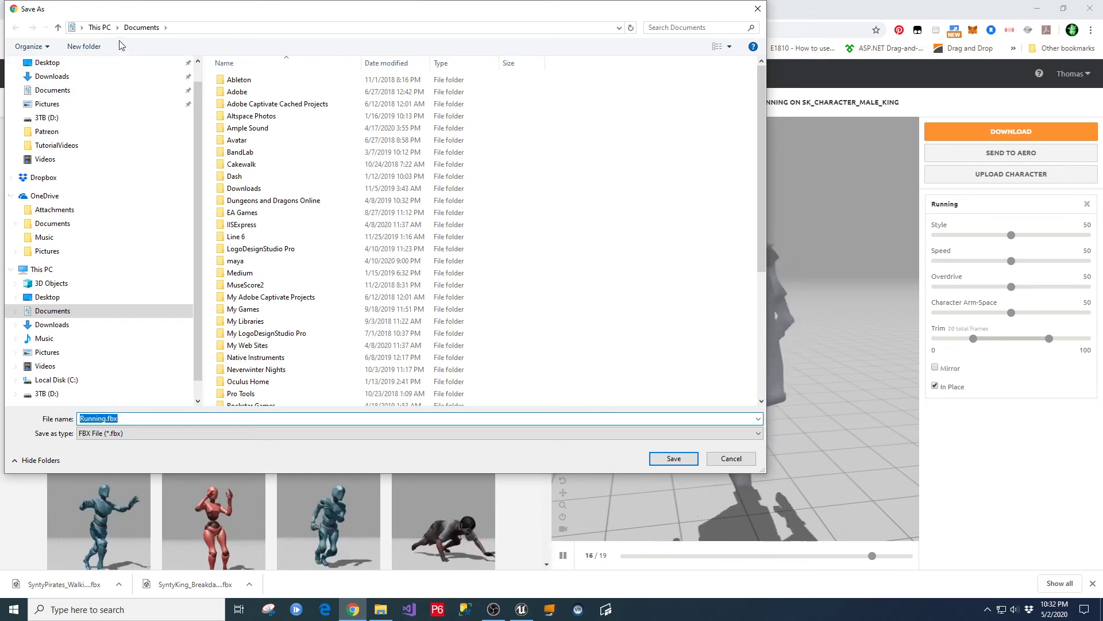
drag(761, 100, 770, 244)
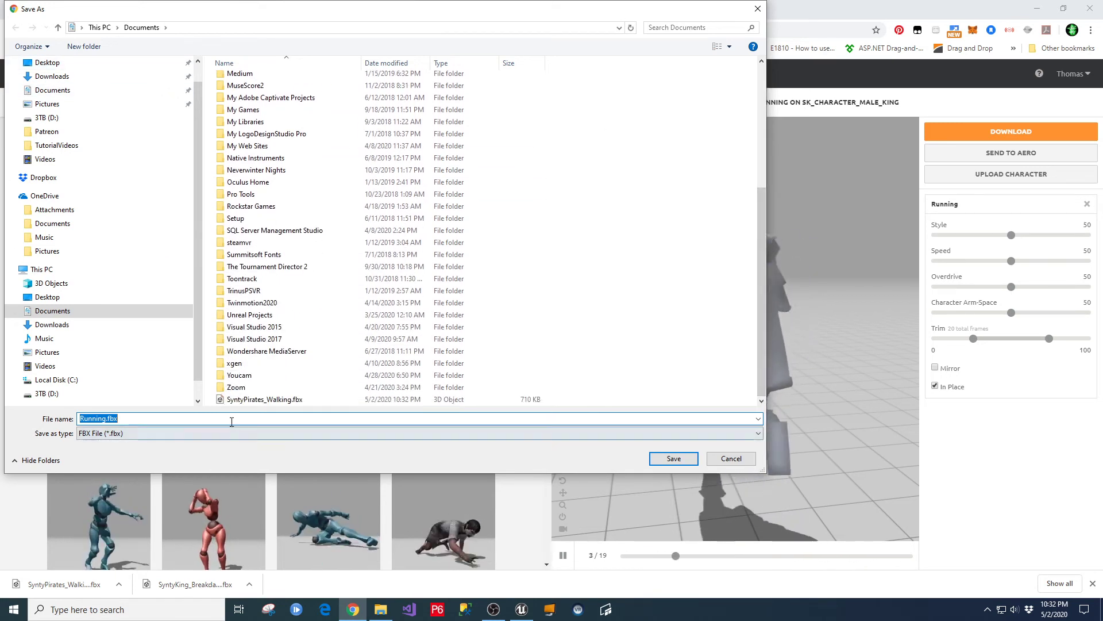
click(250, 401)
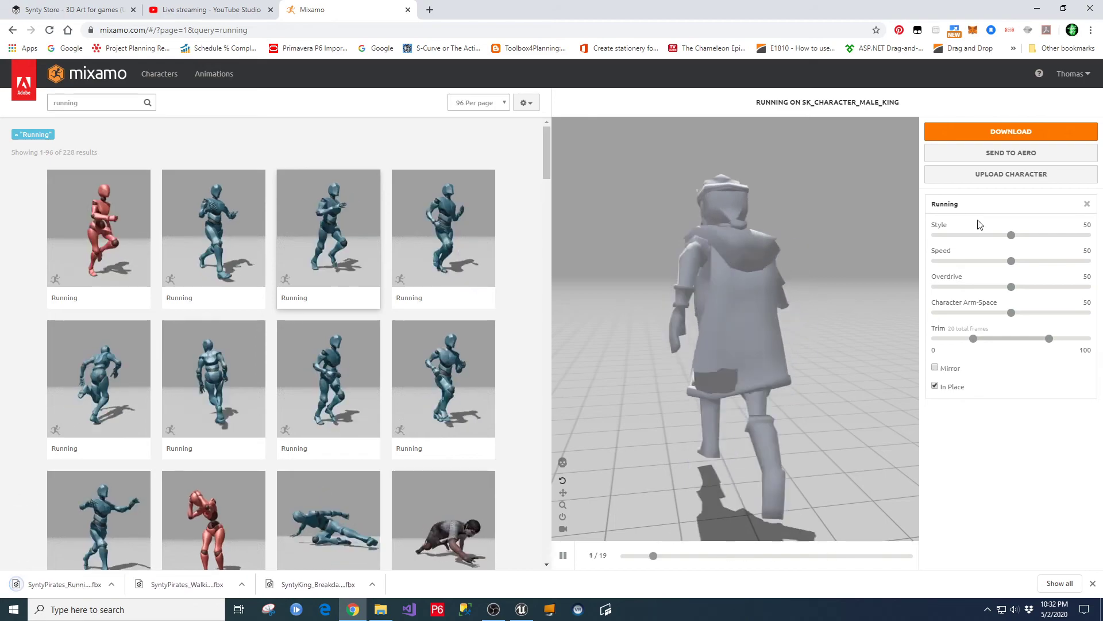
Leave the browser and select SyntyPirates_Running.fbx and SyntyPirates_Walking.fbx in the PC's Documents folder in File Explorer.
click(1035, 16)
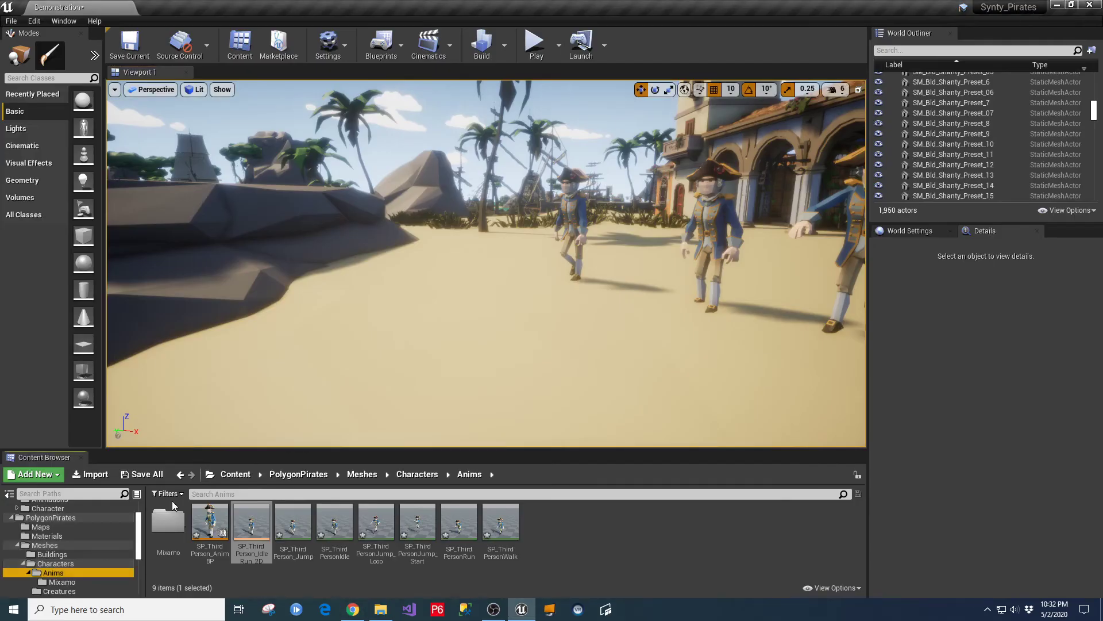
click(380, 609)
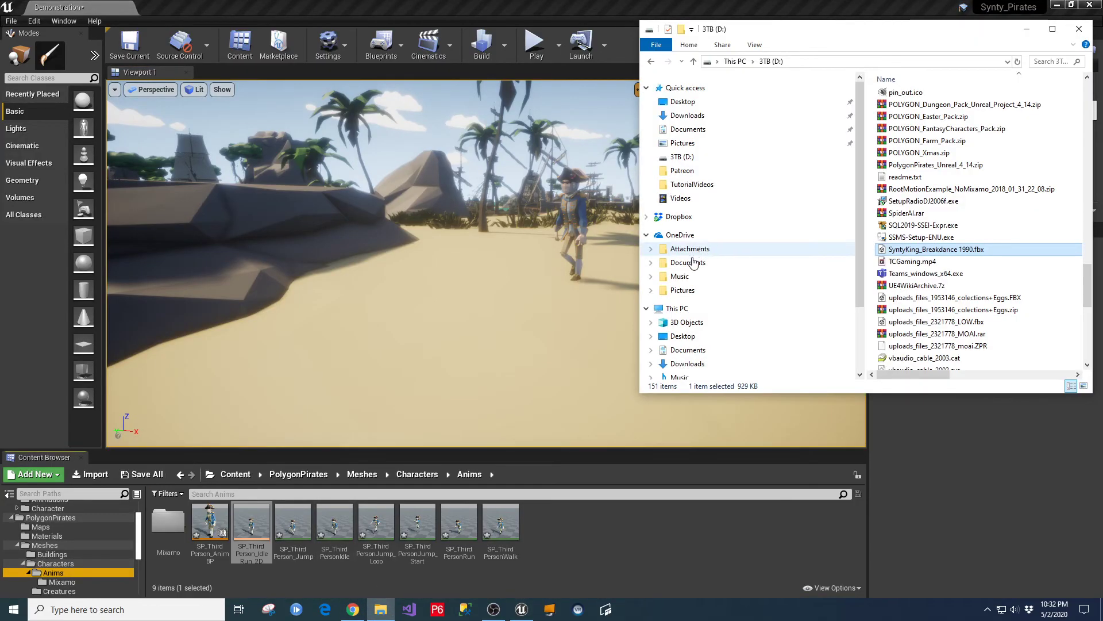
click(689, 265)
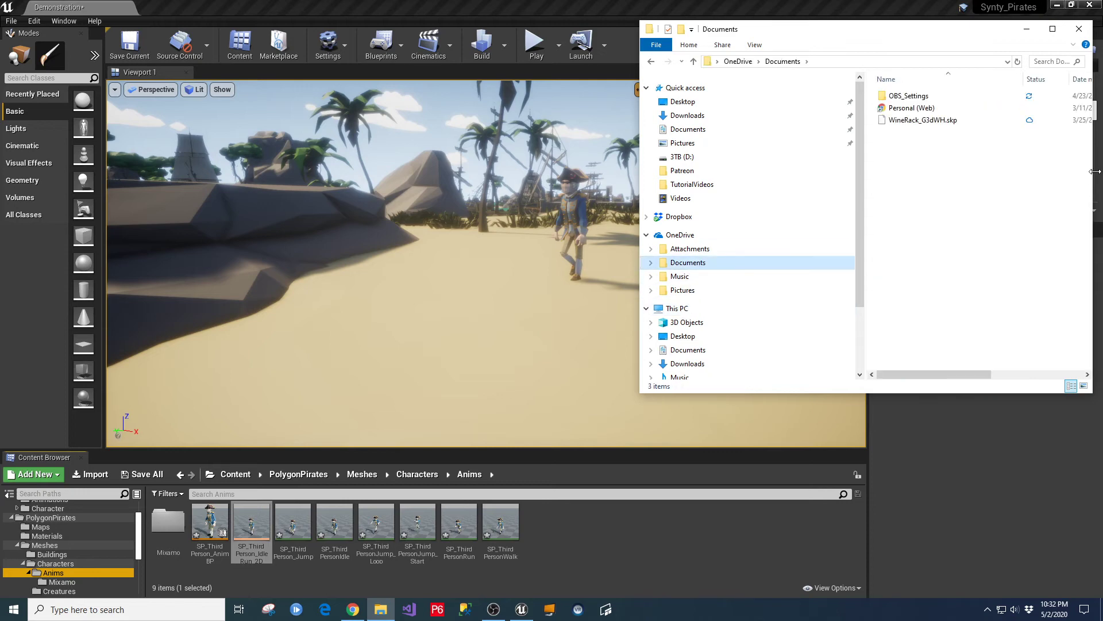
click(688, 129)
scroll(977, 143, down, 6)
scroll(977, 229, down, 7)
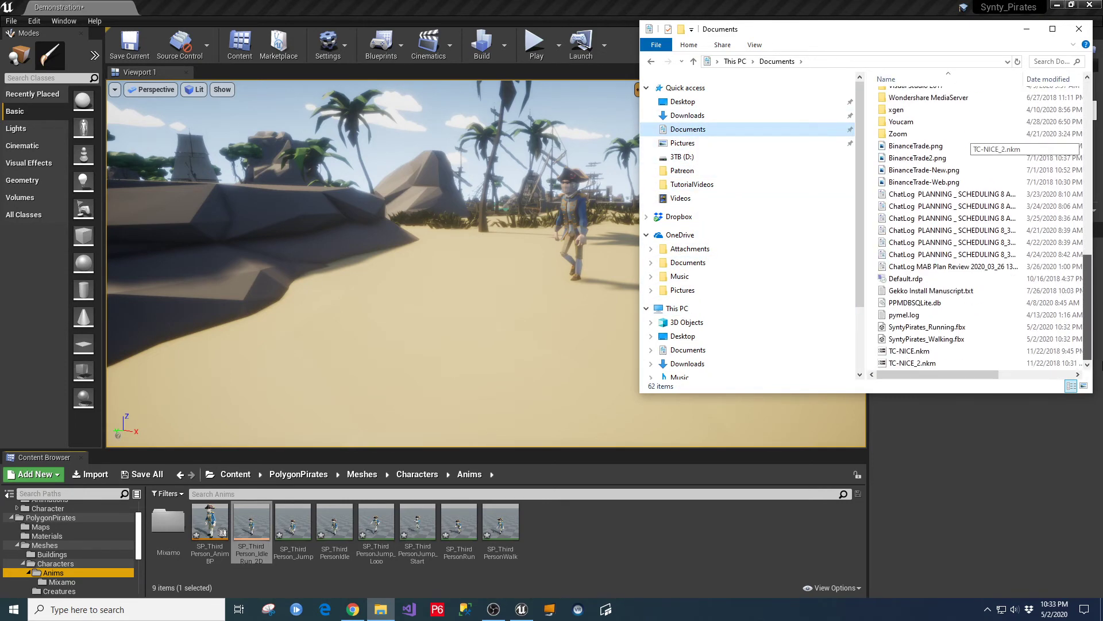
click(925, 327)
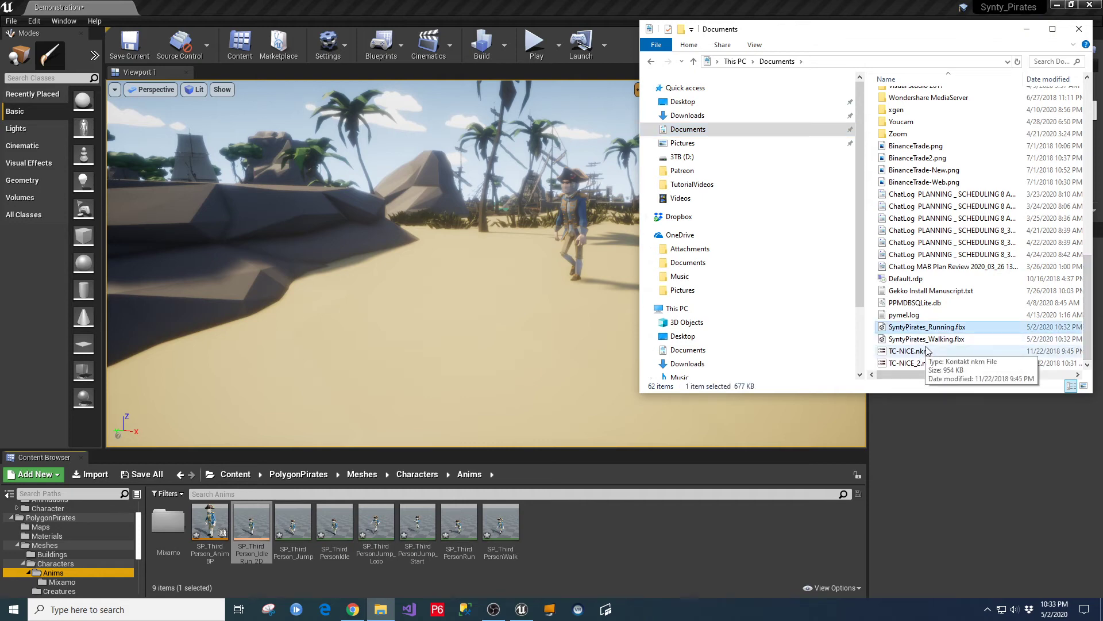
shift+click(926, 339)
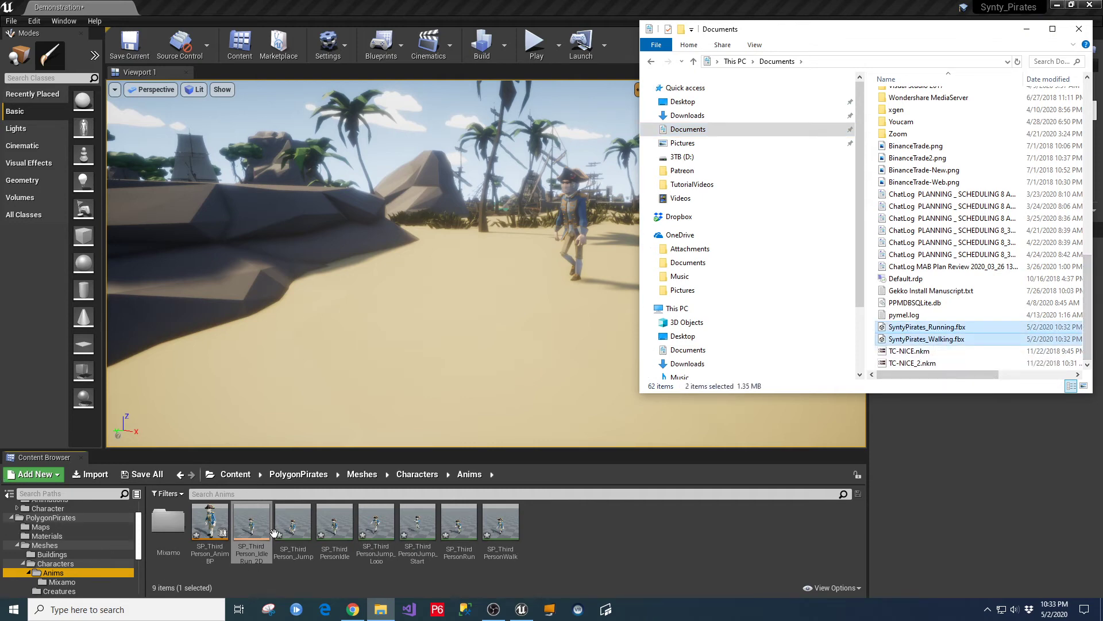
Bring SyntyPirates_Running.fbx and SyntyPirates_Walking.fbx from Documents into the Mixamo folder under Anims for import.
click(180, 524)
double_click(180, 525)
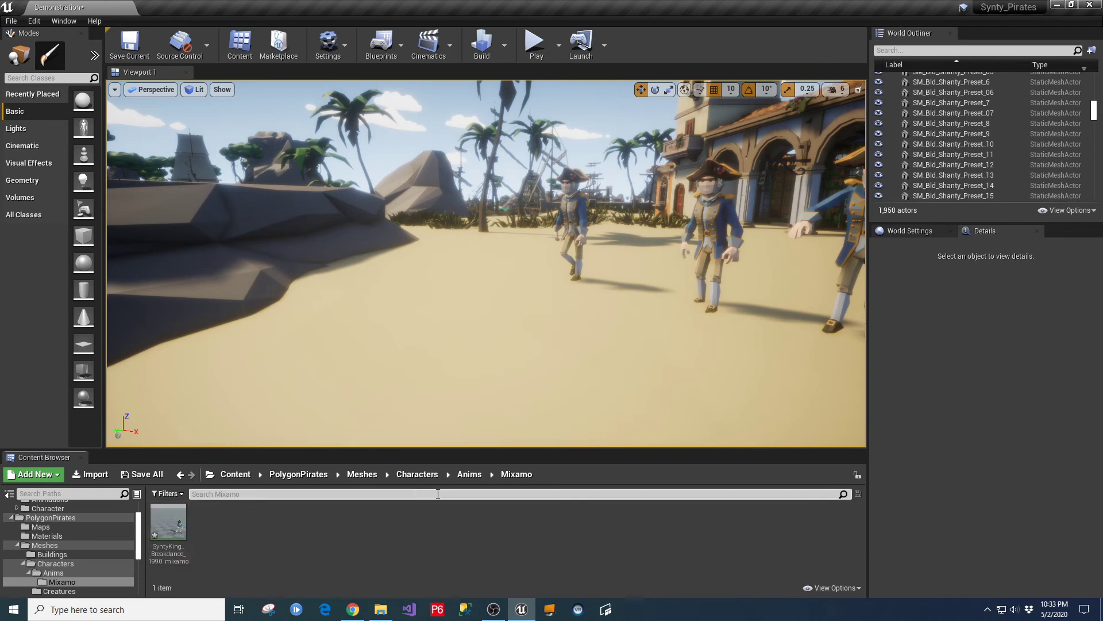
click(380, 609)
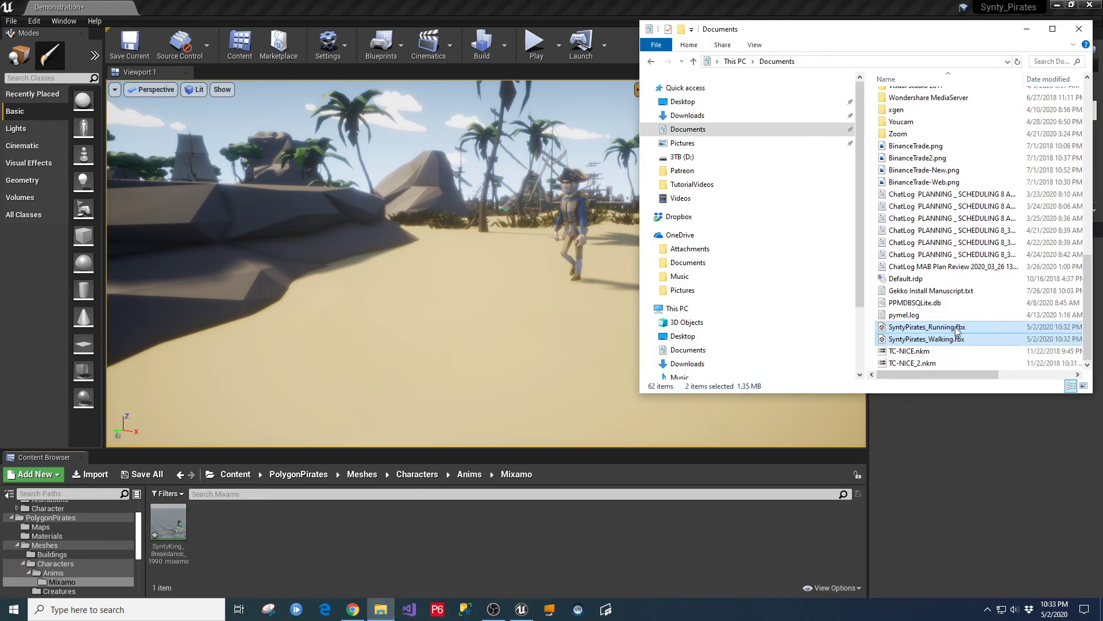
drag(299, 549, 299, 549)
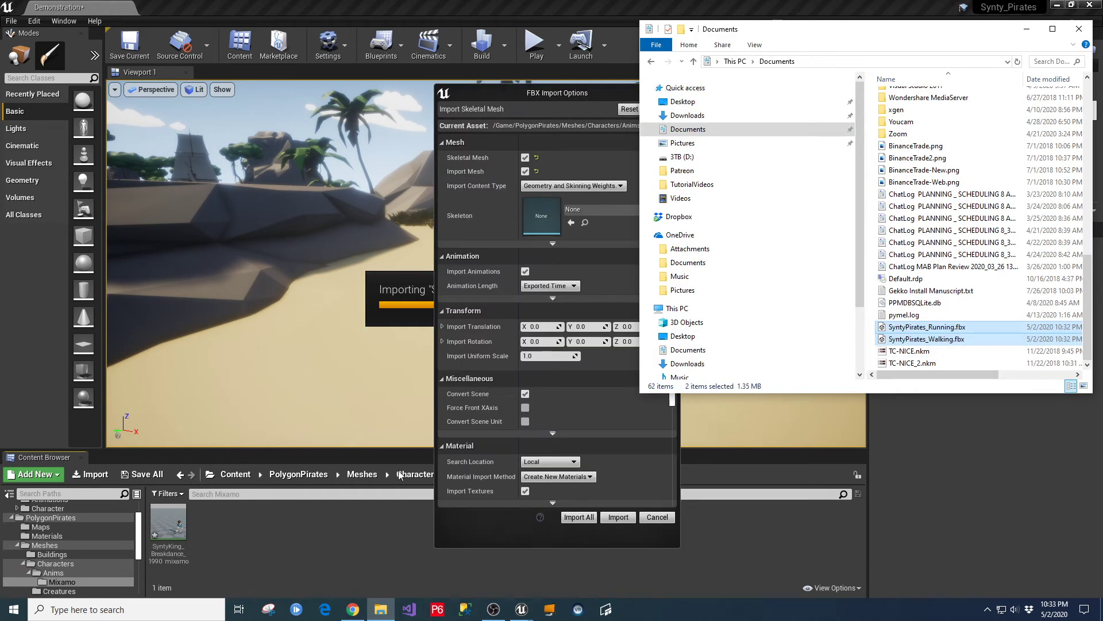
click(1028, 35)
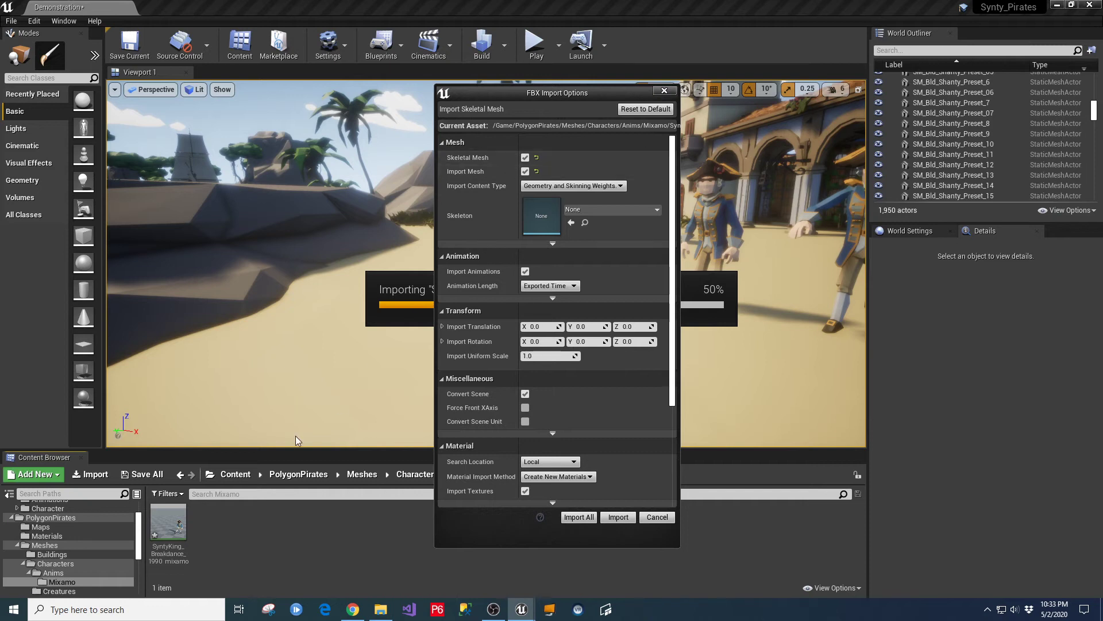
Import both FBX files as animations only, without mesh, onto SK_Character_POLYGON_Pirates_Skeleton, and dismiss the message log.
click(652, 210)
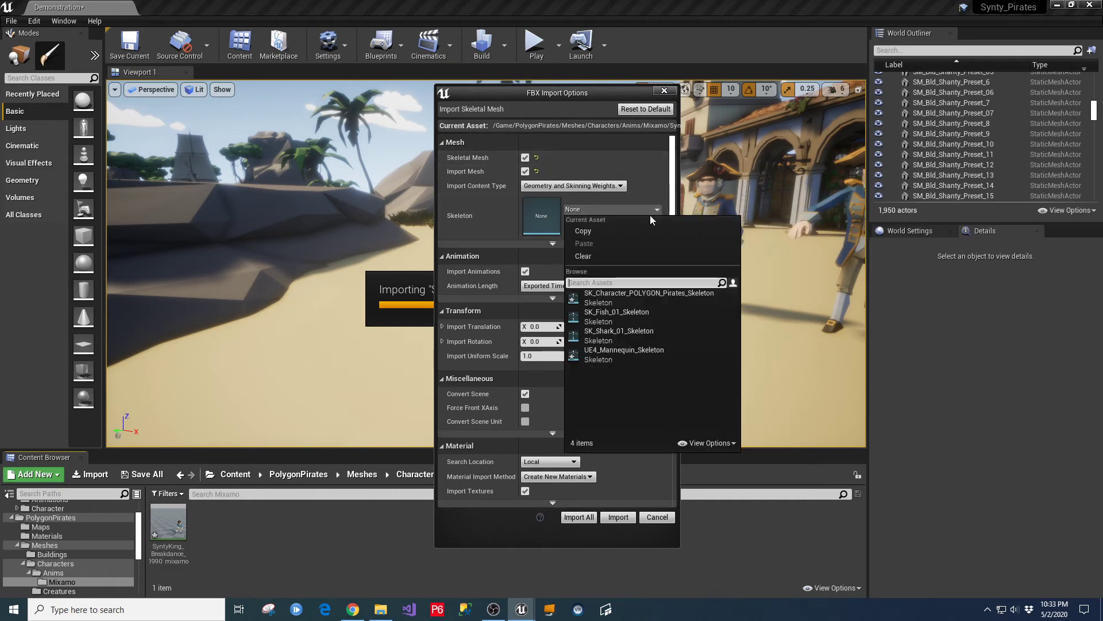
click(620, 293)
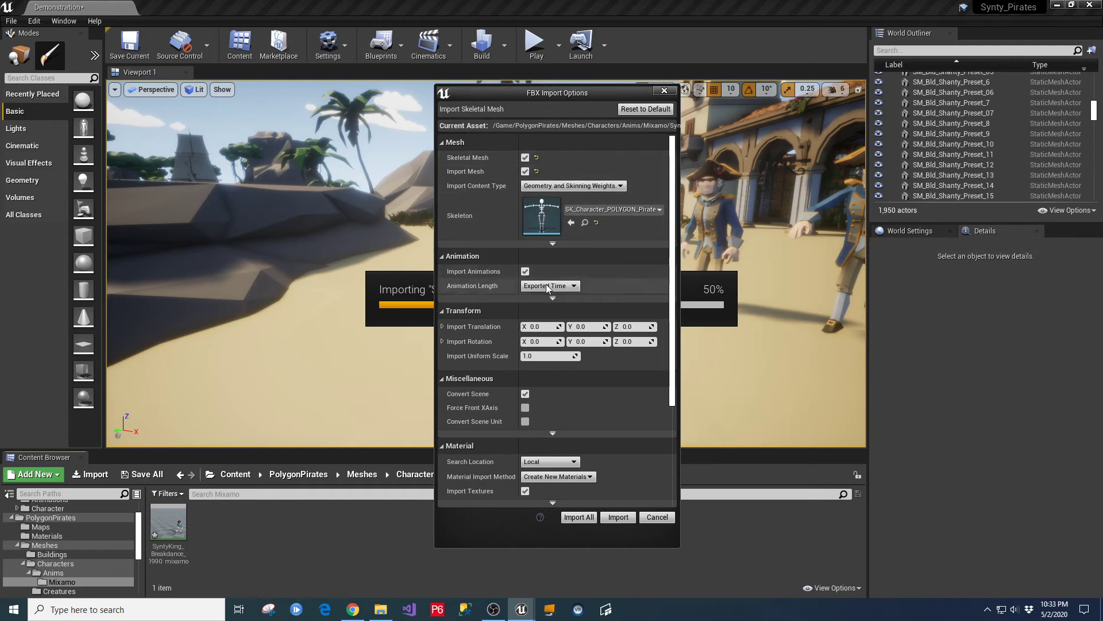
click(525, 172)
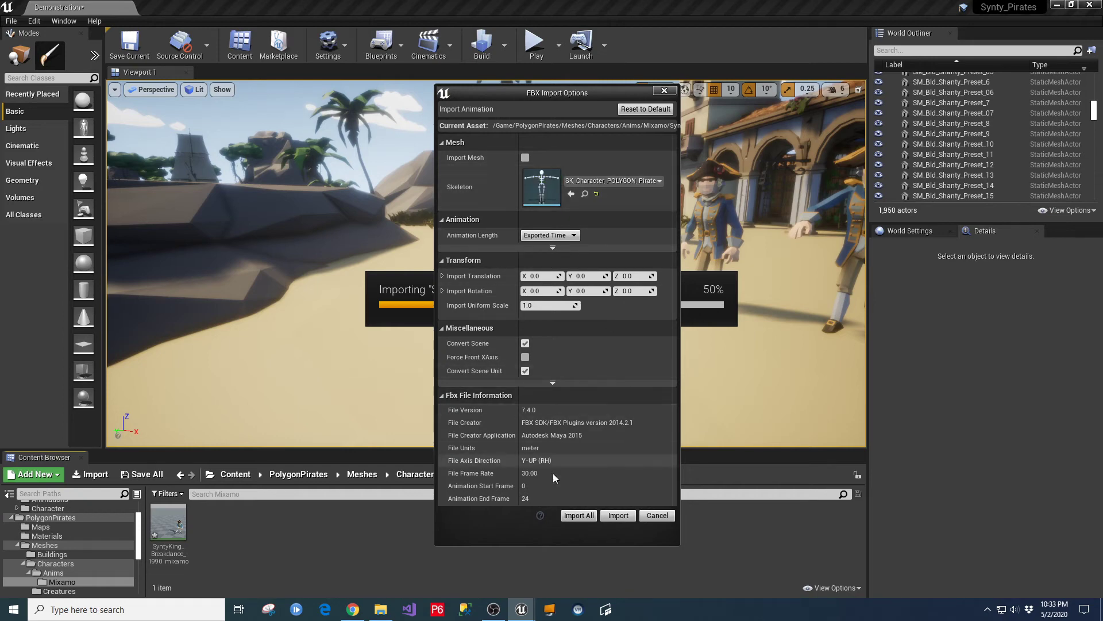
click(582, 518)
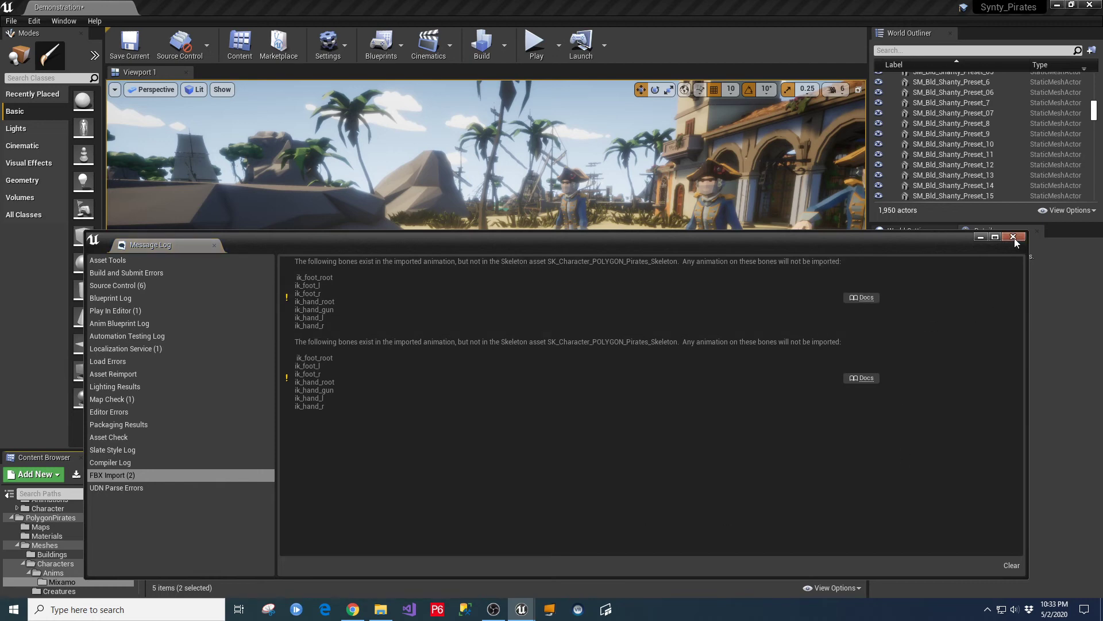
click(1013, 237)
click(441, 557)
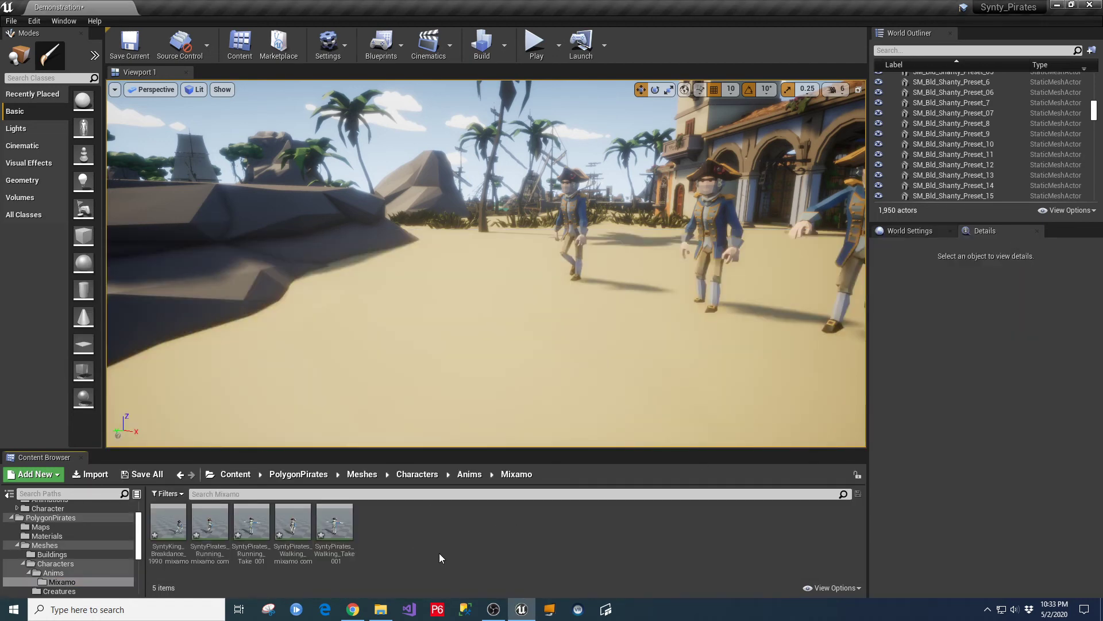
Delete the SyntyPirates_Running_Take_001 and SyntyPirates_Walking_Take_001 animations from the Mixamo folder and save all modified content.
click(252, 544)
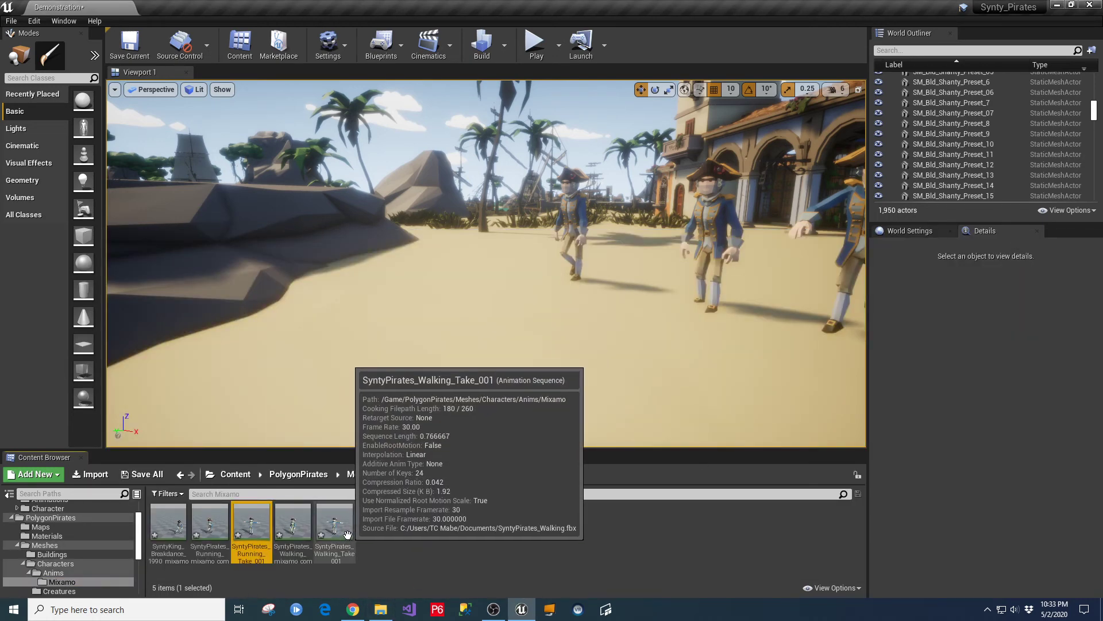
ctrl+click(348, 535)
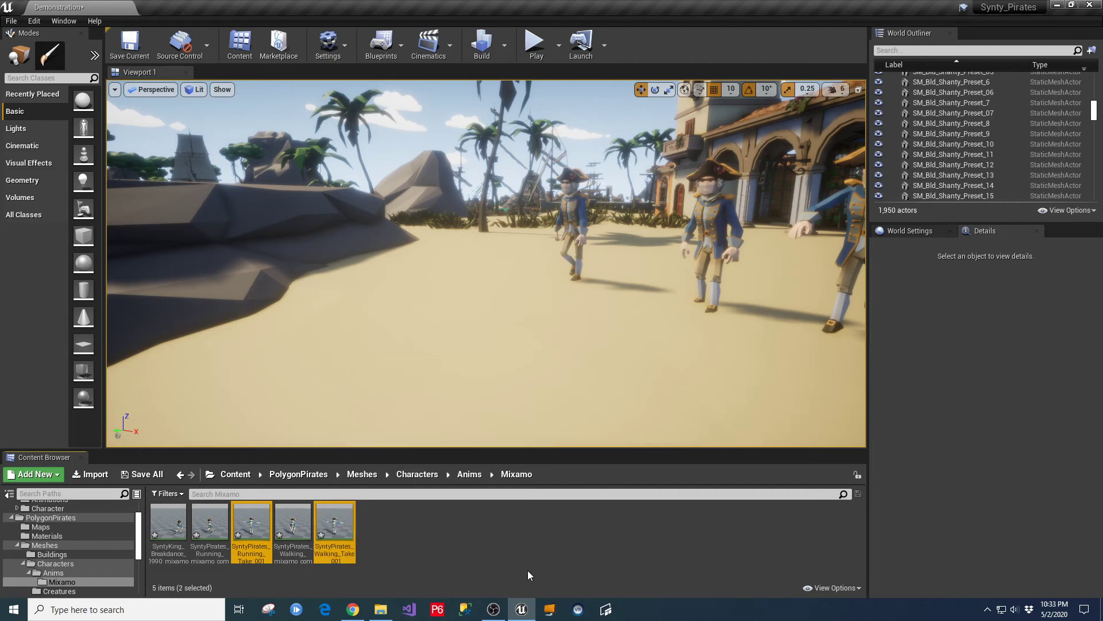
key(Delete)
click(448, 488)
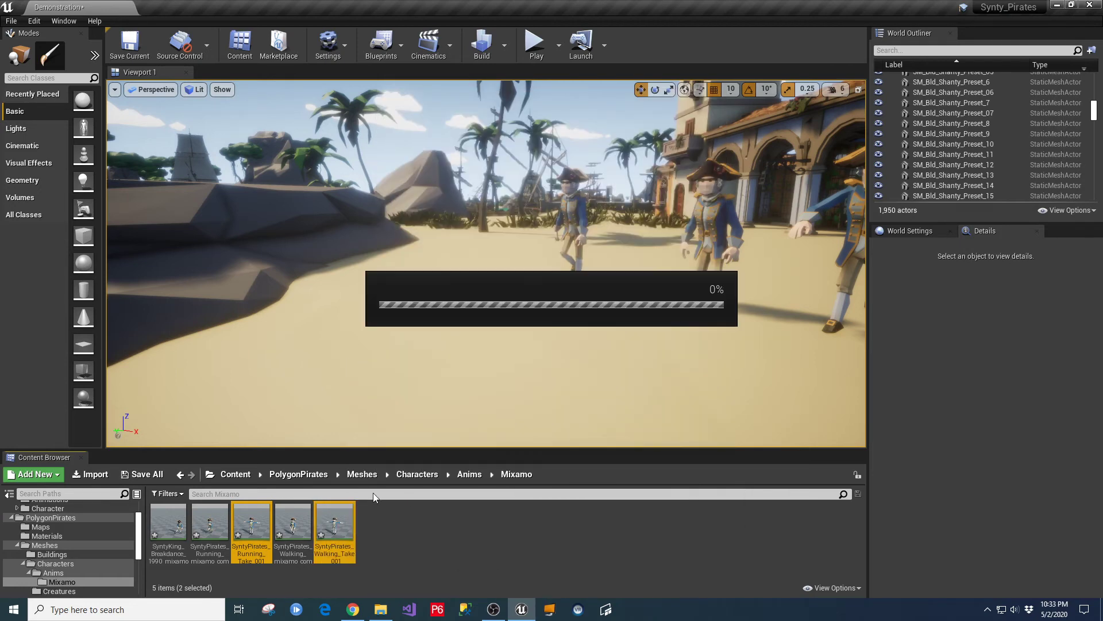
click(145, 475)
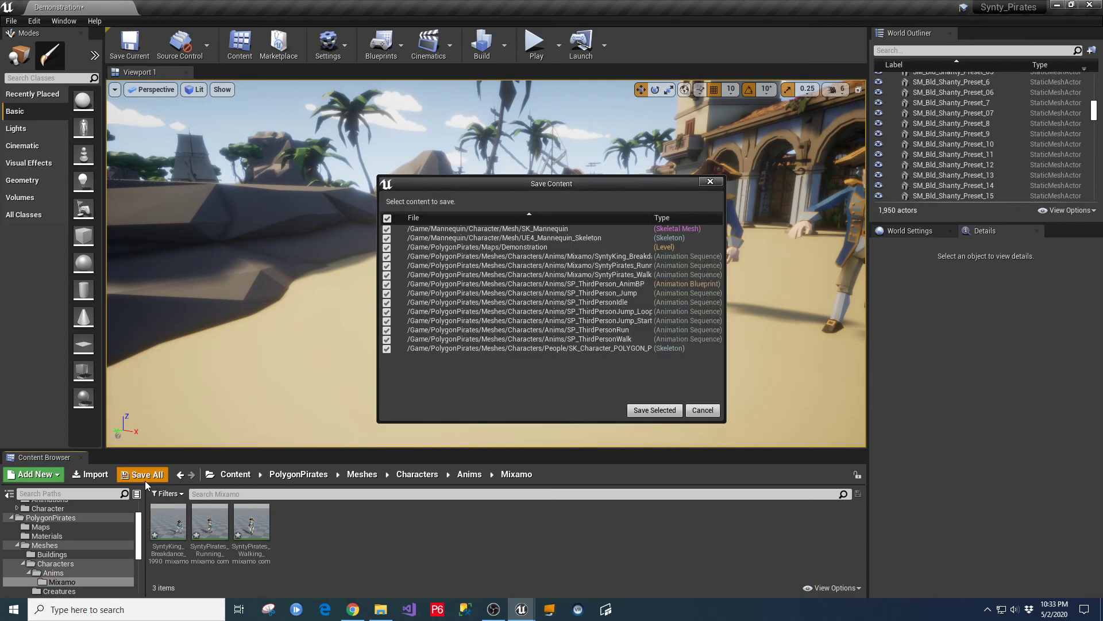
click(655, 410)
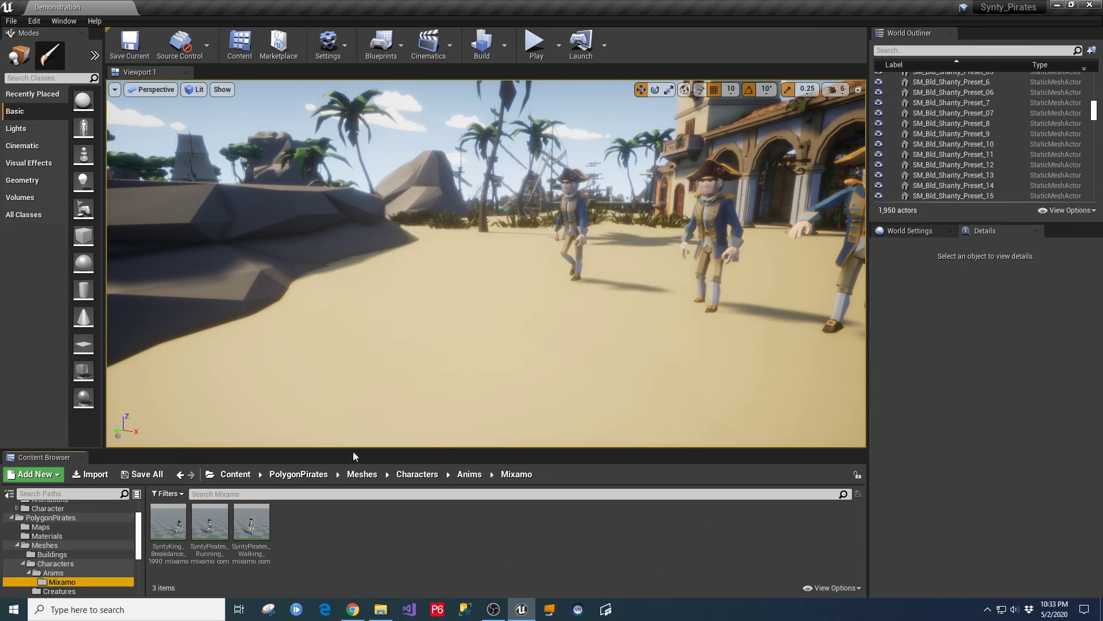
In the SP_ThirdPerson_IdleRun_2D blend space, replace the walk sample with SyntyPirates_Walking_mixamo_com and the 375 speed sample with SyntyPirates_Running_mixamo_com.
drag(353, 450, 352, 375)
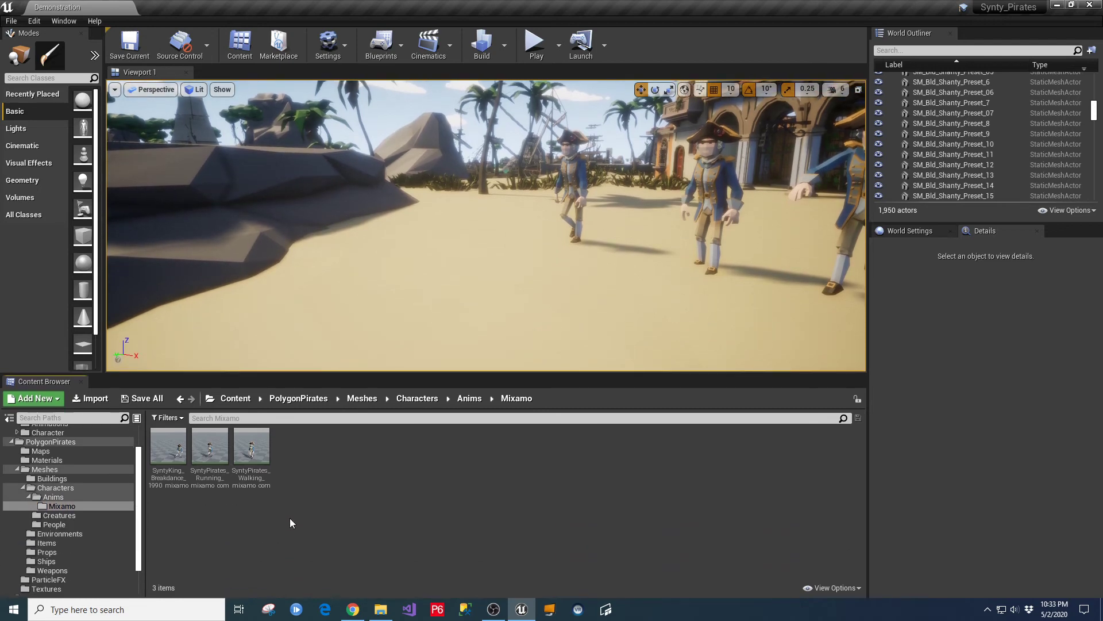
click(41, 498)
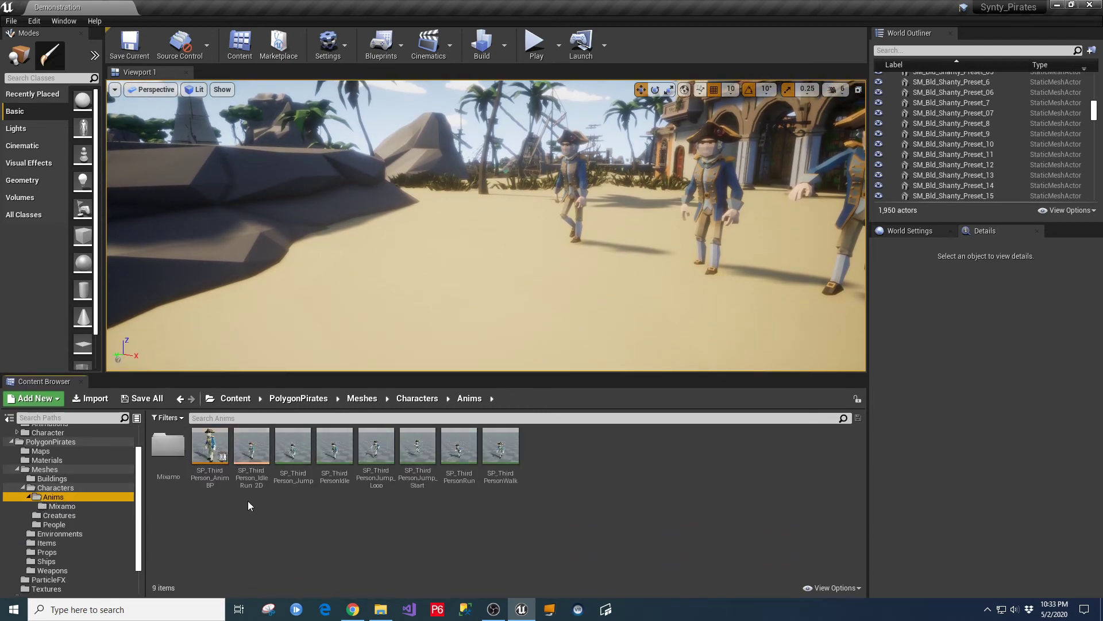
double_click(264, 448)
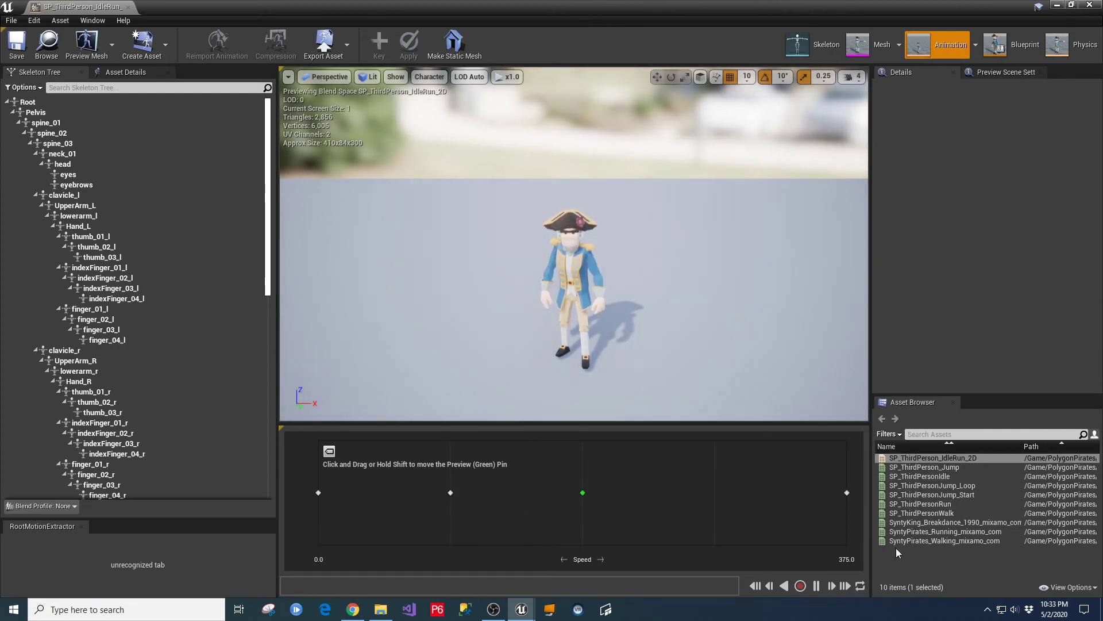
drag(948, 541, 450, 493)
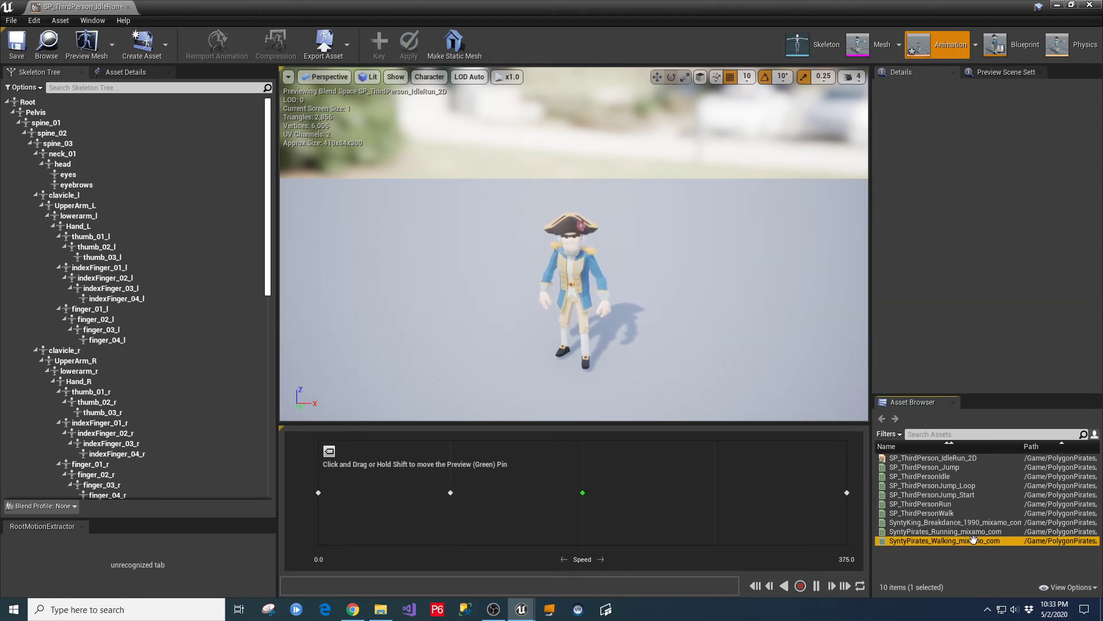
drag(949, 531, 847, 493)
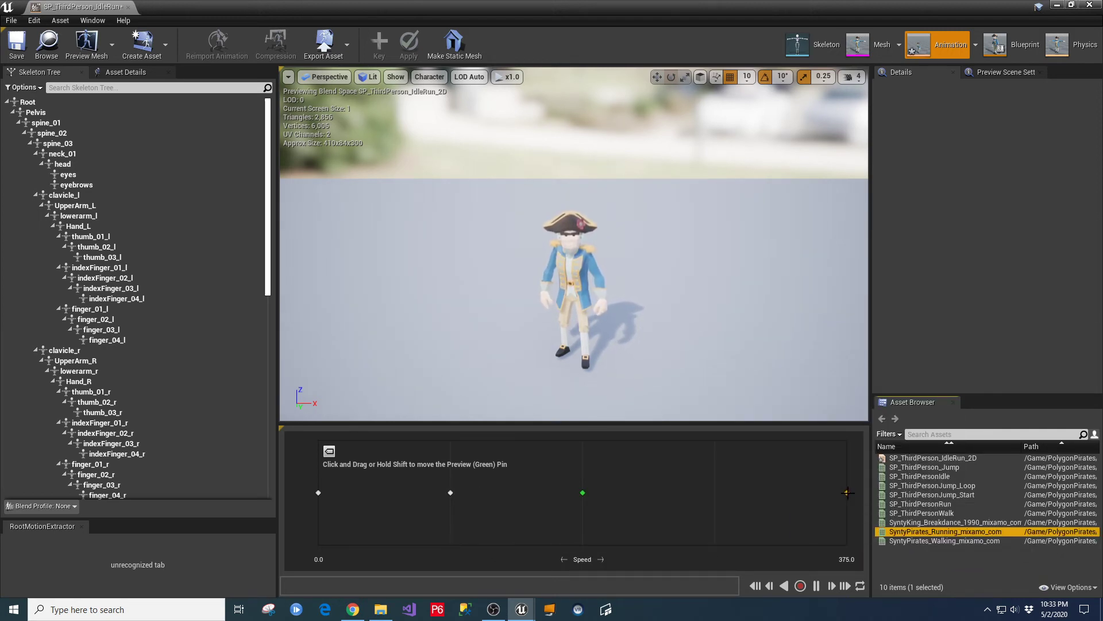
Preview the blend space at the idle, walking and running speeds, viewing the character from front and back.
drag(586, 497, 272, 494)
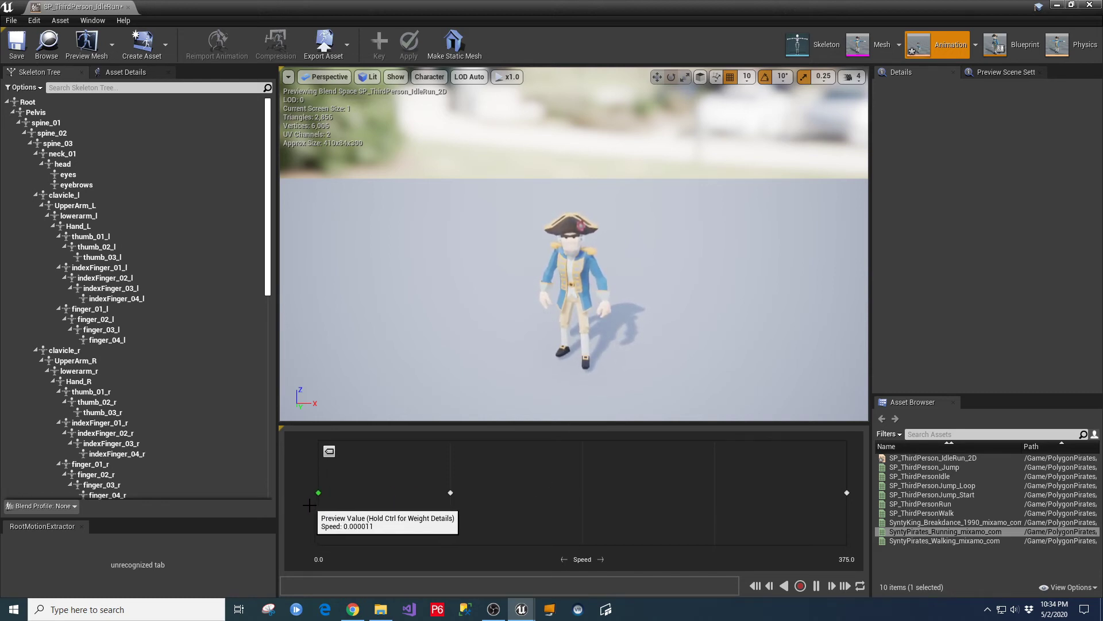
drag(309, 504, 448, 510)
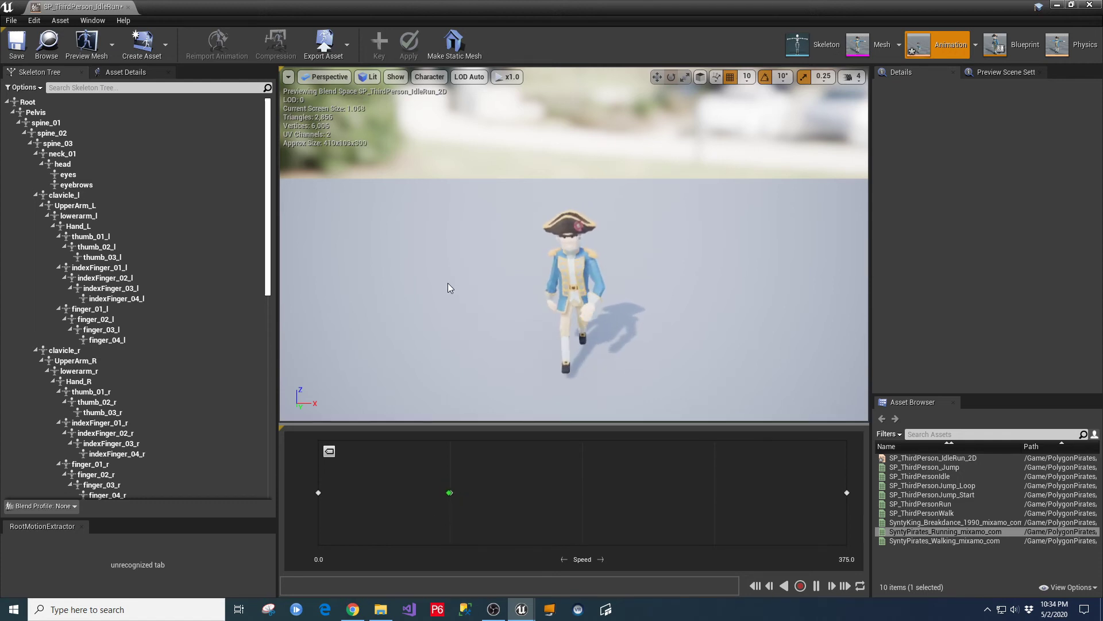
drag(443, 282, 575, 281)
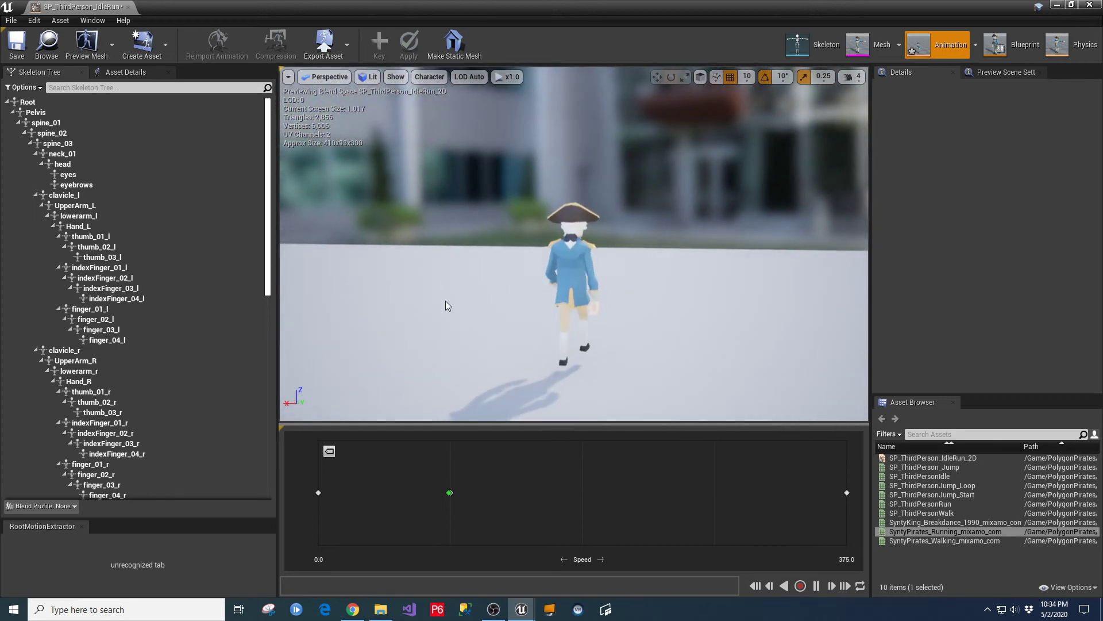
drag(449, 495, 745, 497)
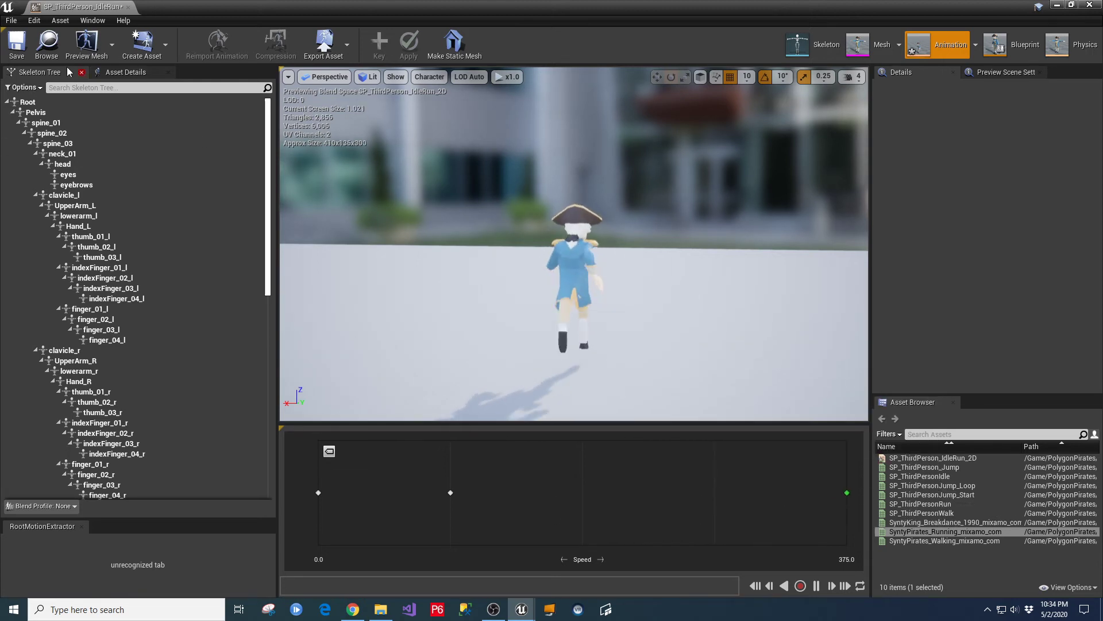
Save and close the blend space, and try the character's movement in a play session of the level.
click(16, 45)
click(128, 6)
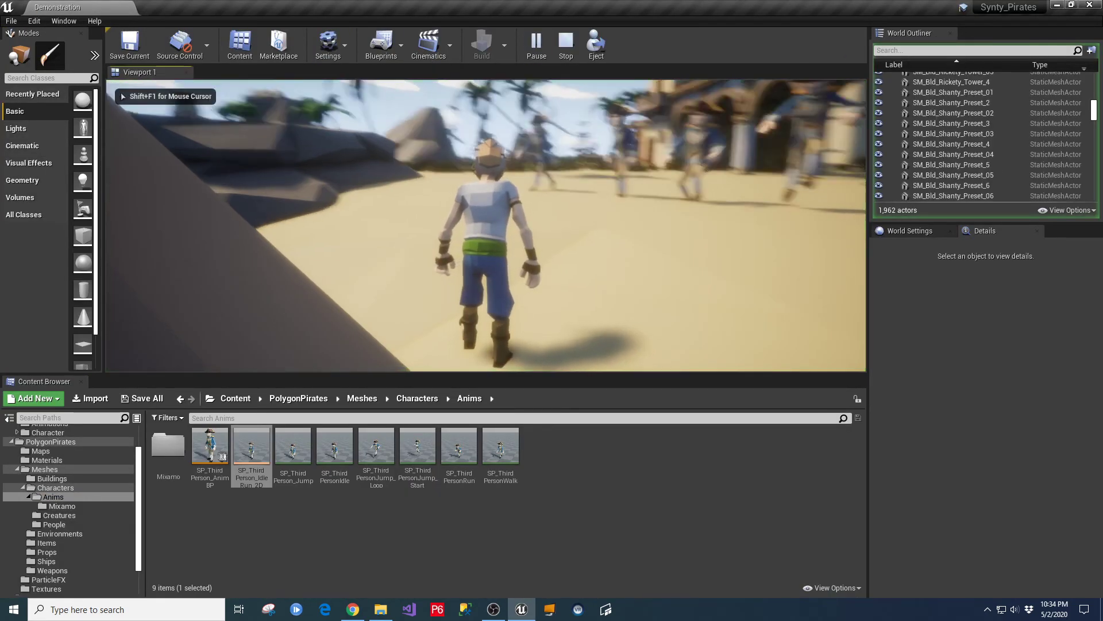
key(w)
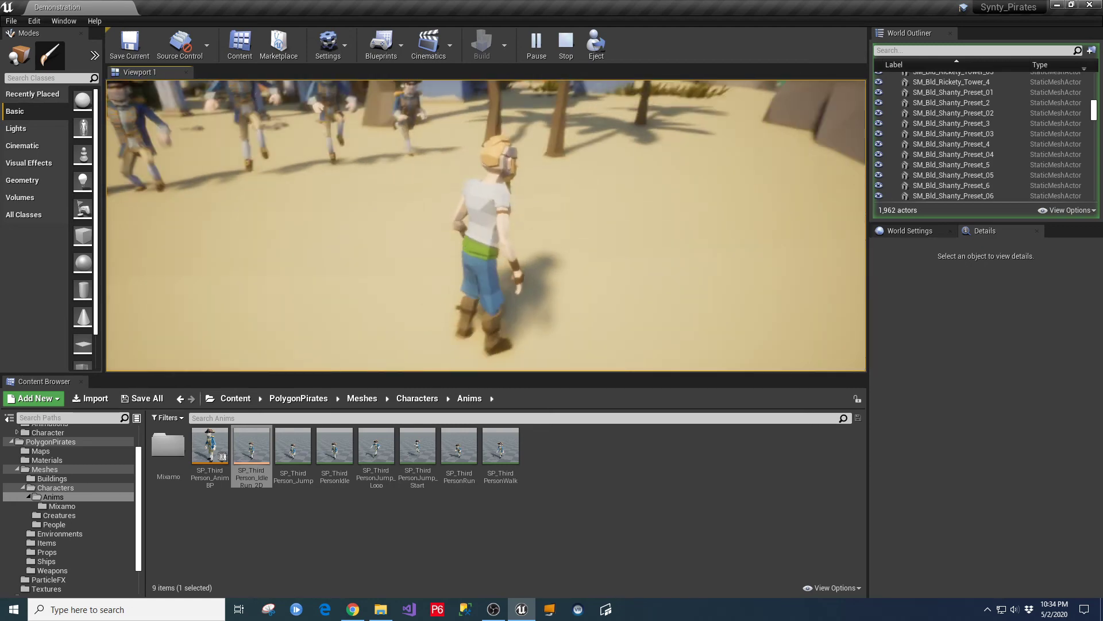
key(Escape)
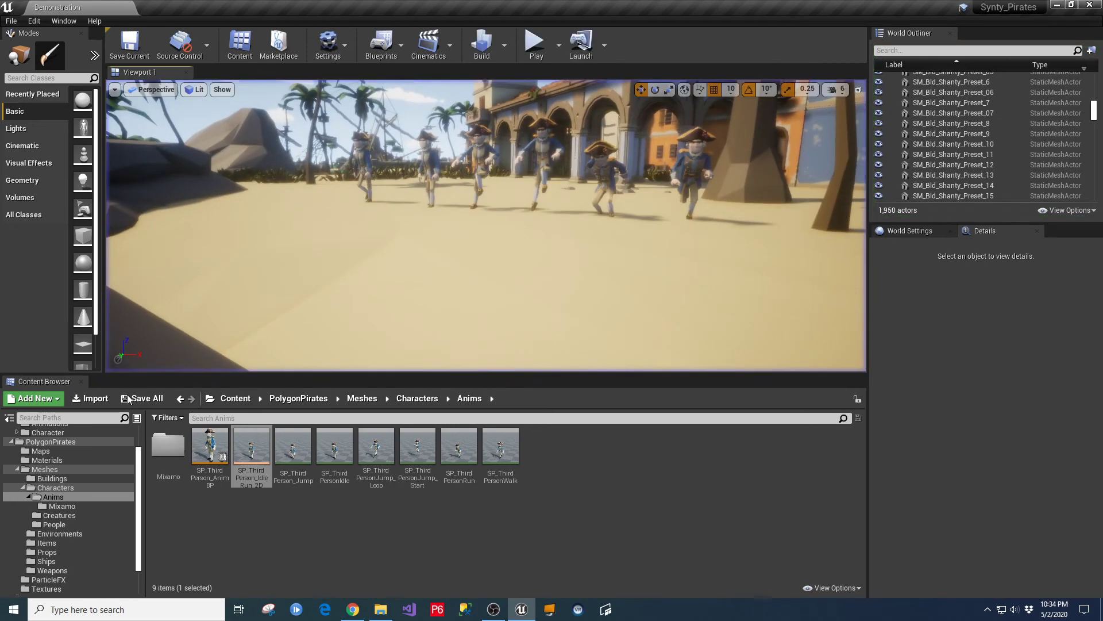
Open SP_ThirdPerson_AnimBP and go into the Default state machine of its AnimGraph.
double_click(210, 447)
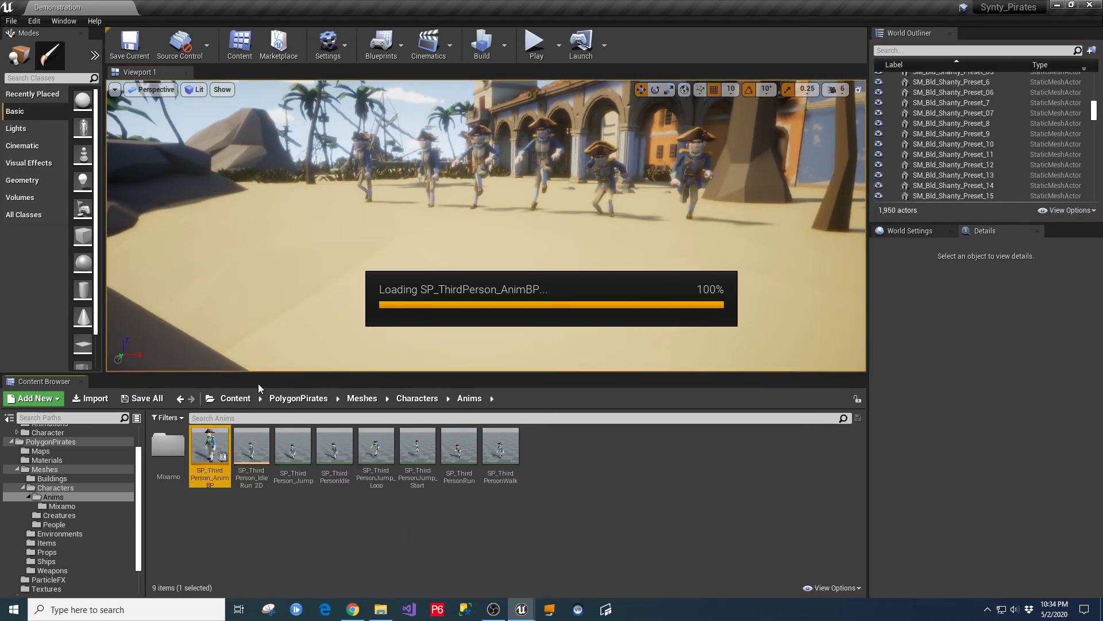
click(4, 311)
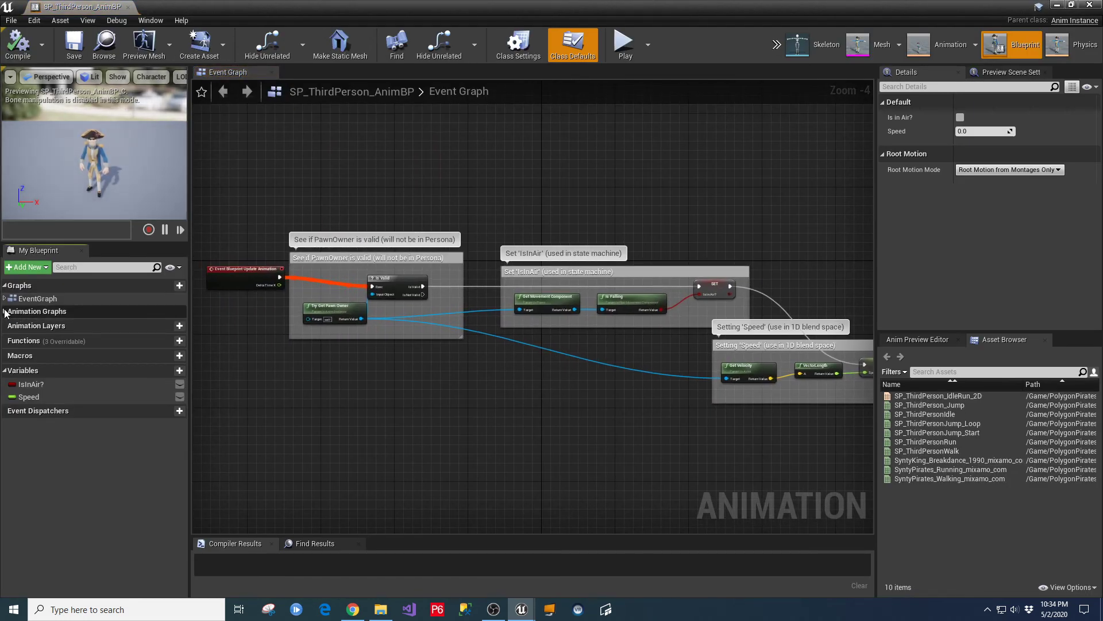
click(6, 311)
click(35, 324)
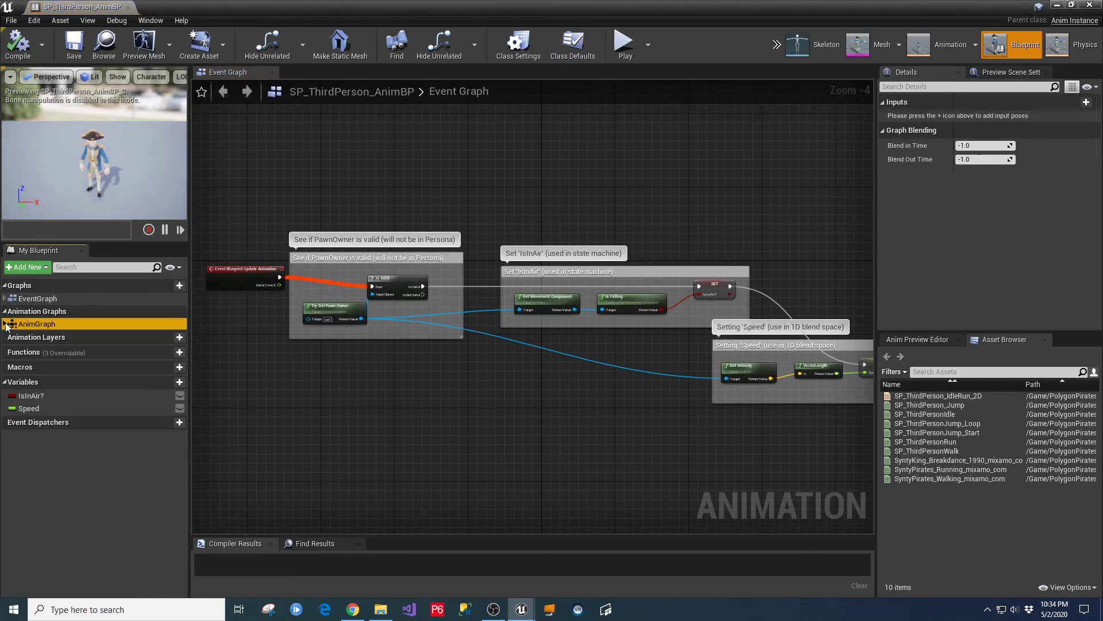
double_click(37, 325)
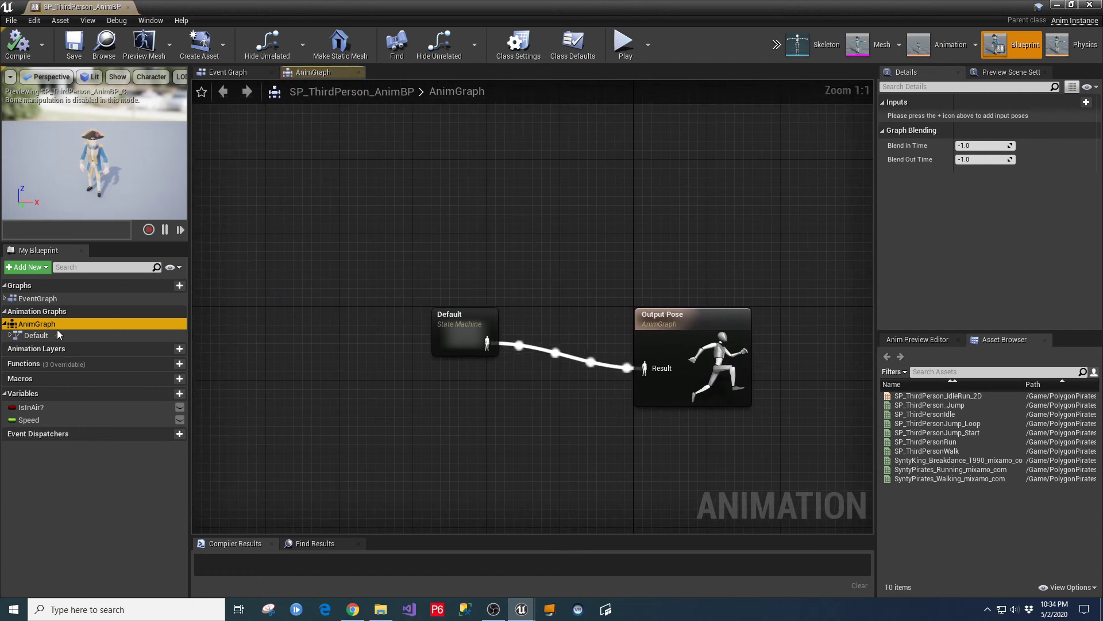
double_click(451, 319)
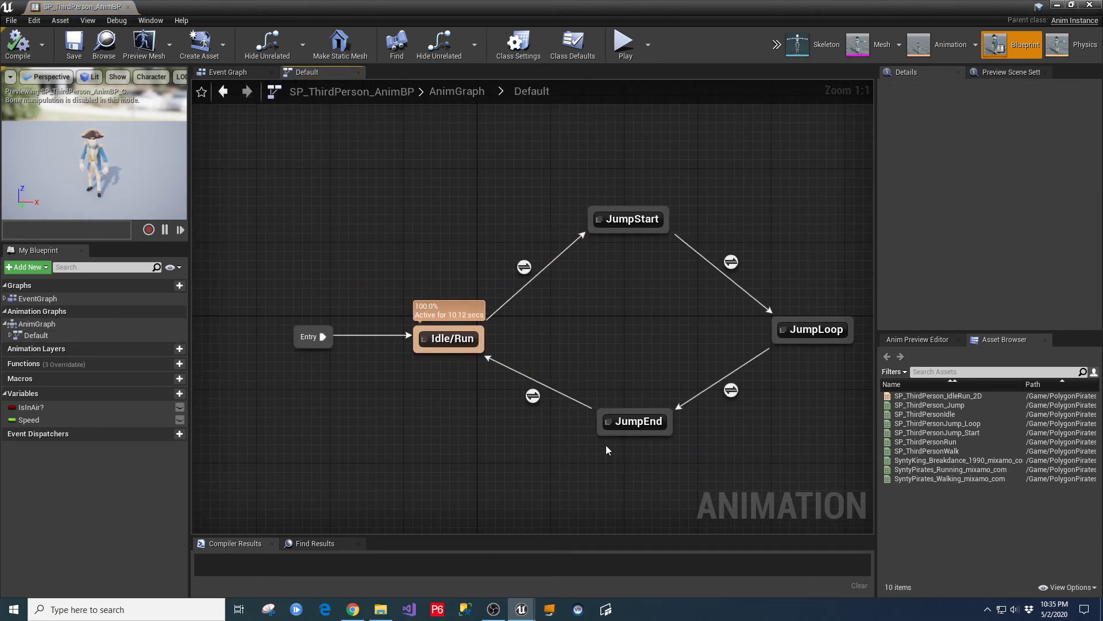
Examine the Idle/Run to JumpStart transition rule, and return to the state machine with the JumpStart state selected.
mouse_move(524, 267)
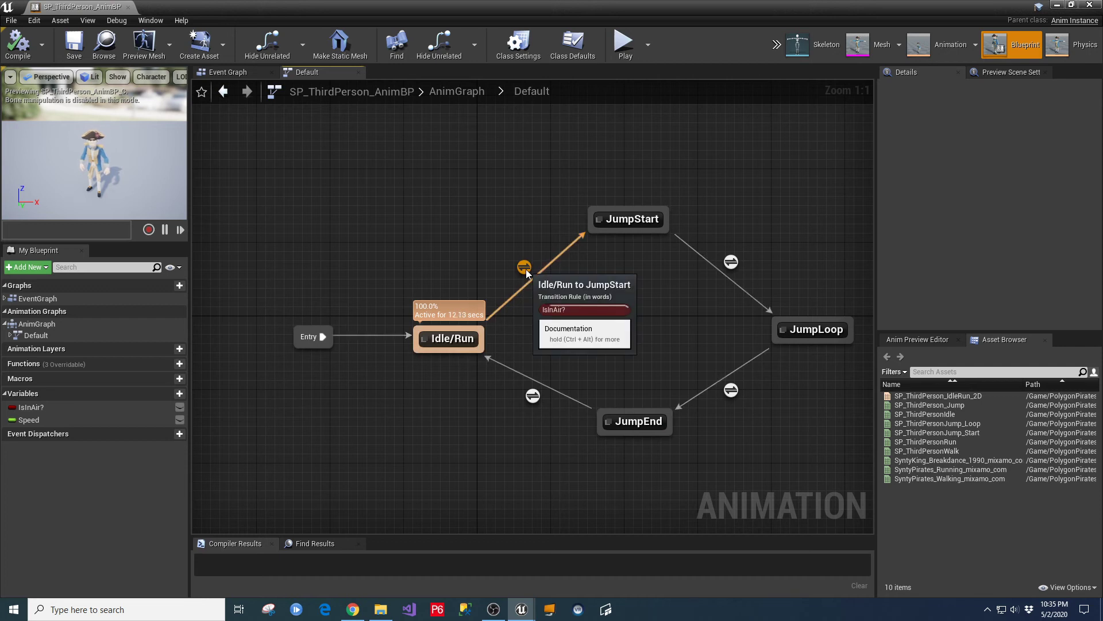
double_click(525, 268)
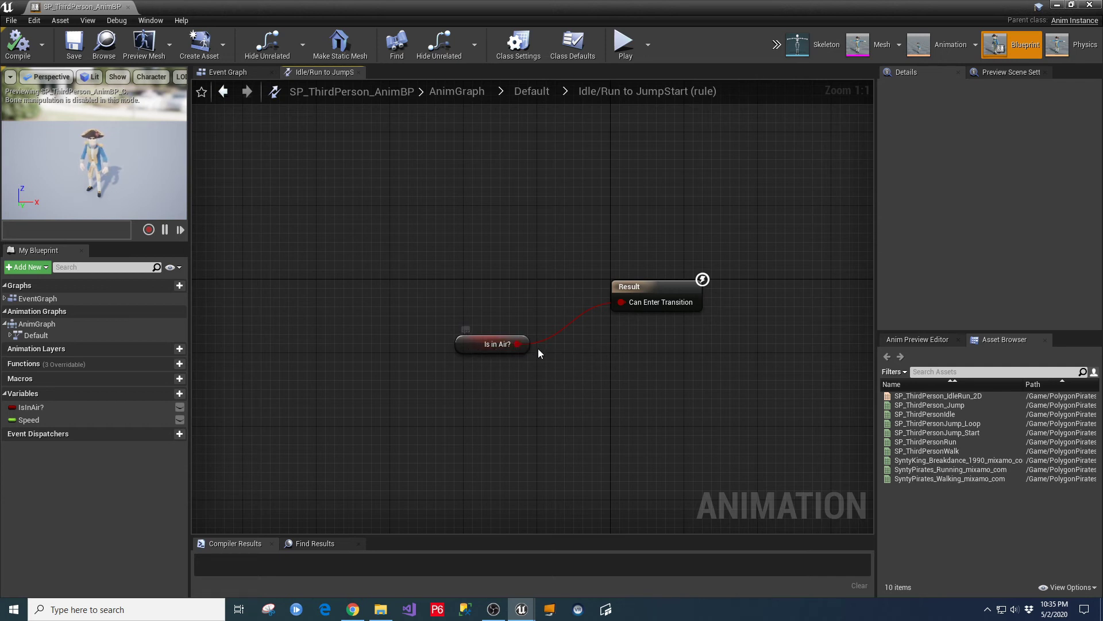
click(532, 91)
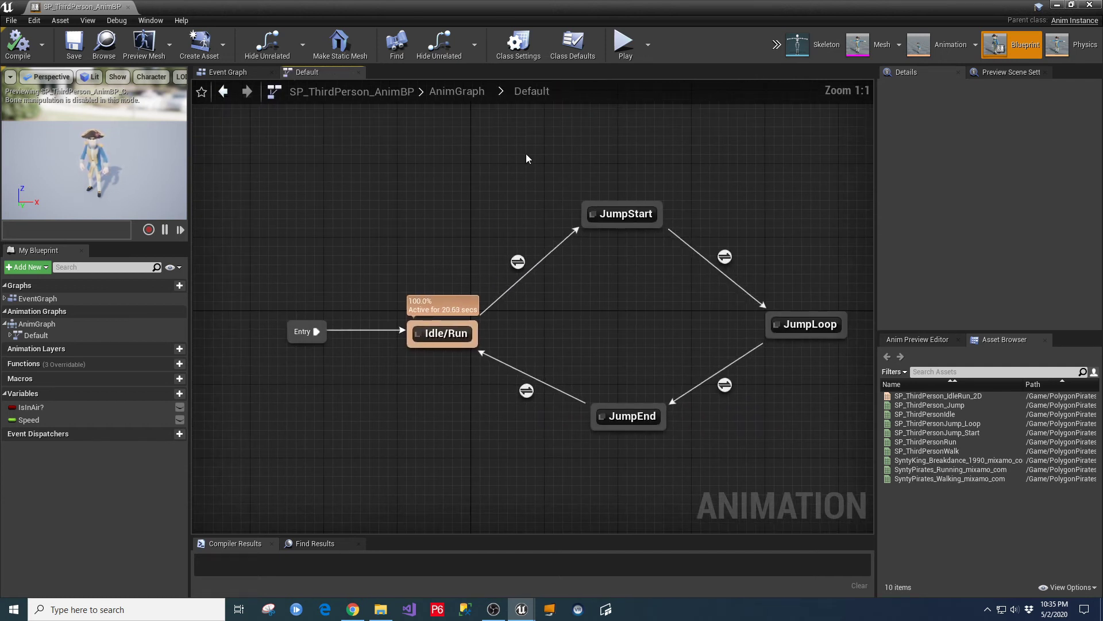
click(626, 220)
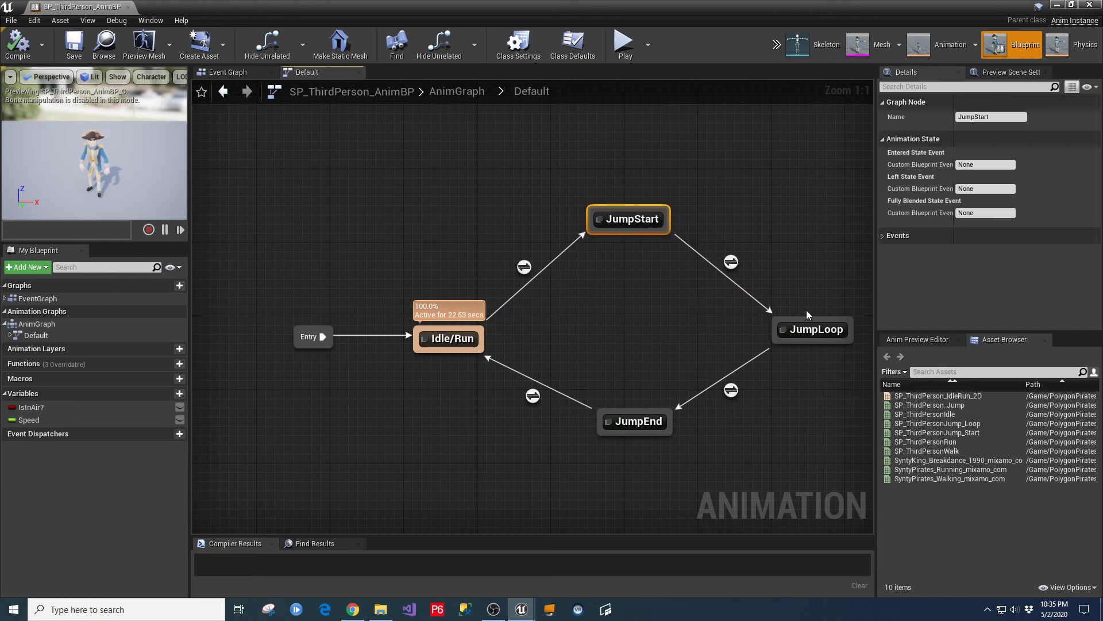
Open the JumpStart state, move its Play SP_ThirdPersonJump_Start node up, and look through the available nodes matching "play".
double_click(625, 218)
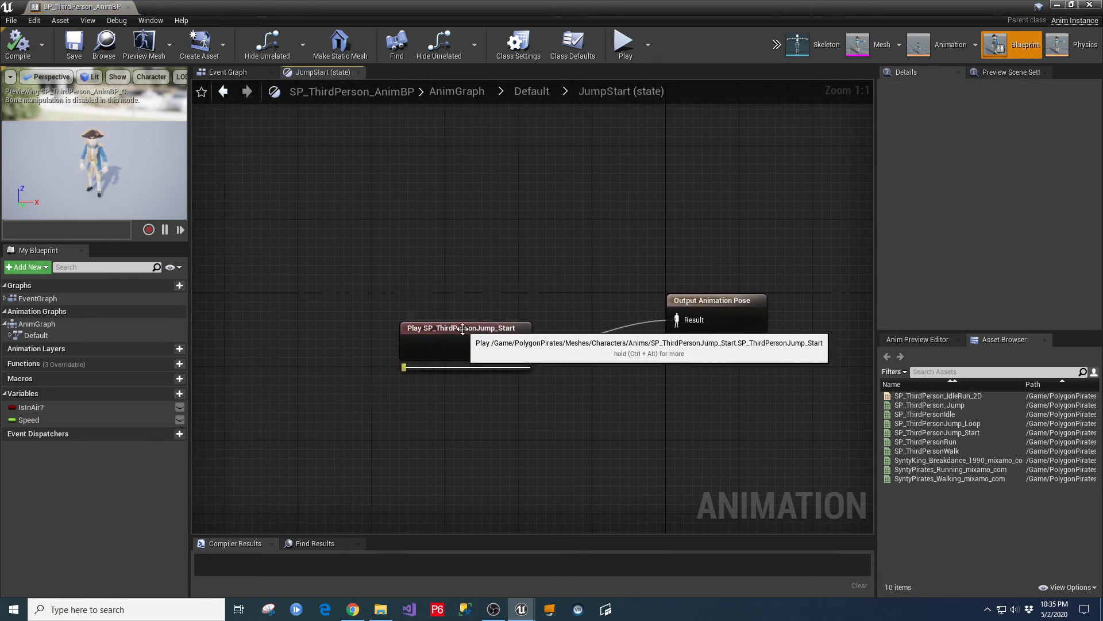
drag(463, 329, 480, 190)
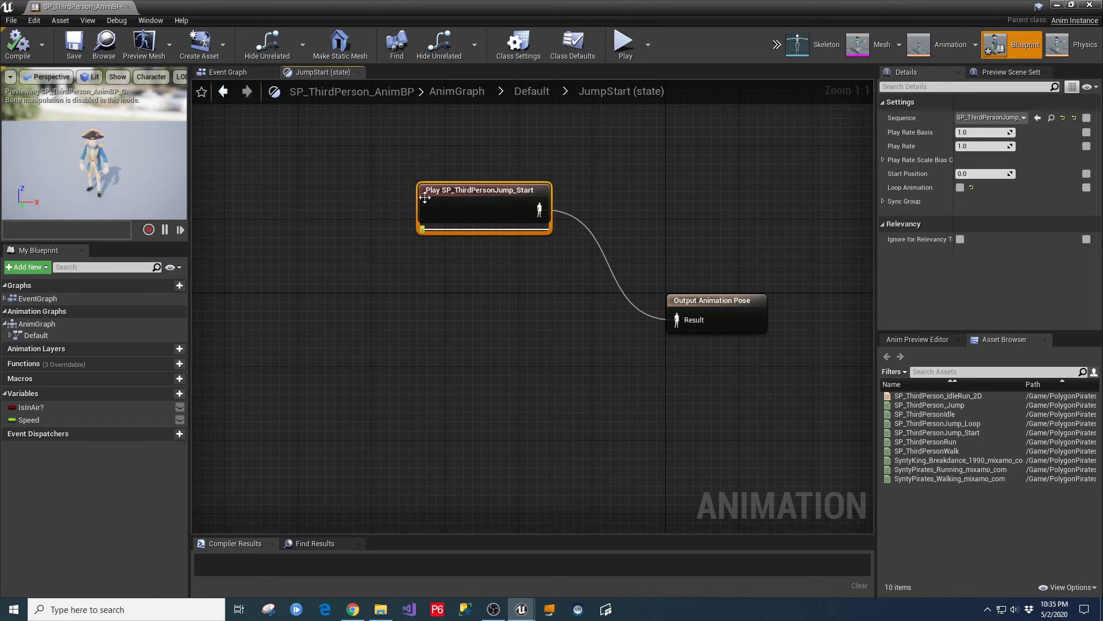
right_click(408, 346)
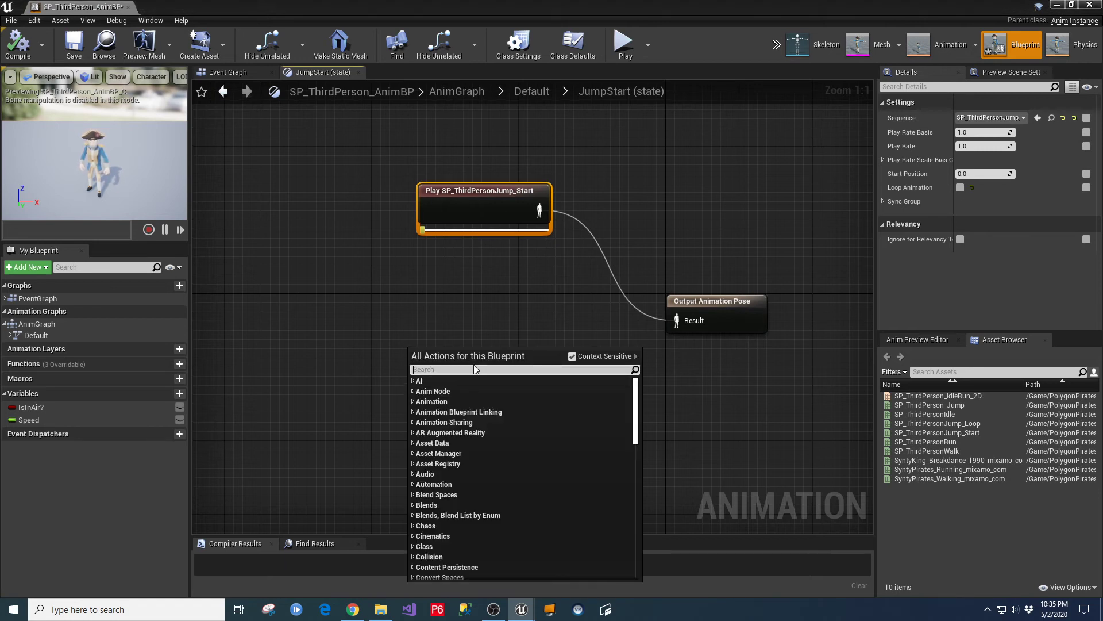
text(play)
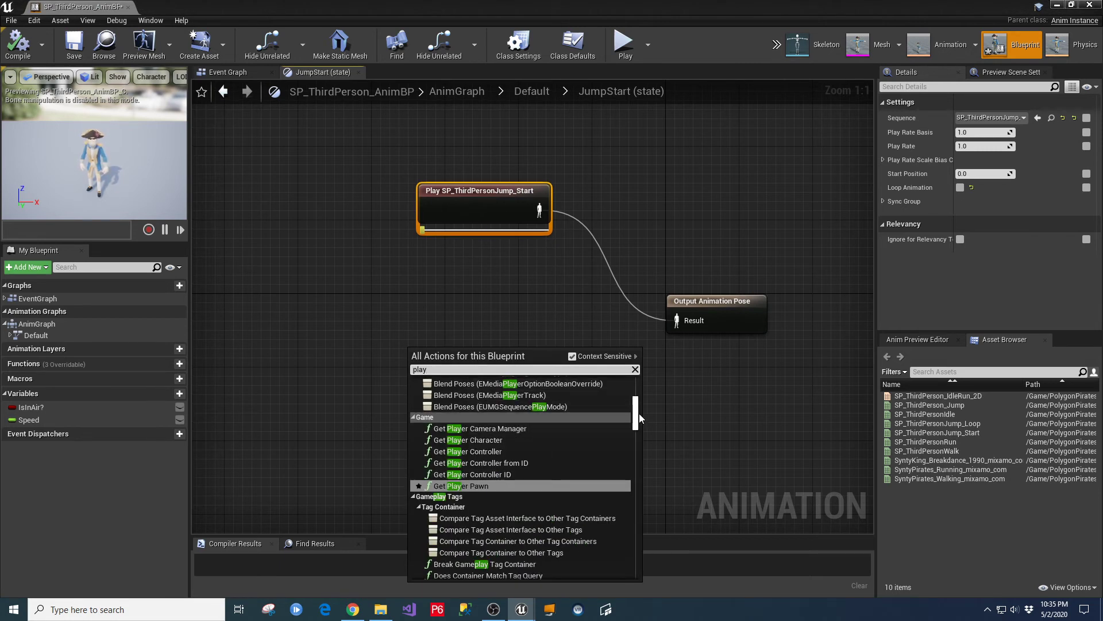
scroll(633, 411, up, 5)
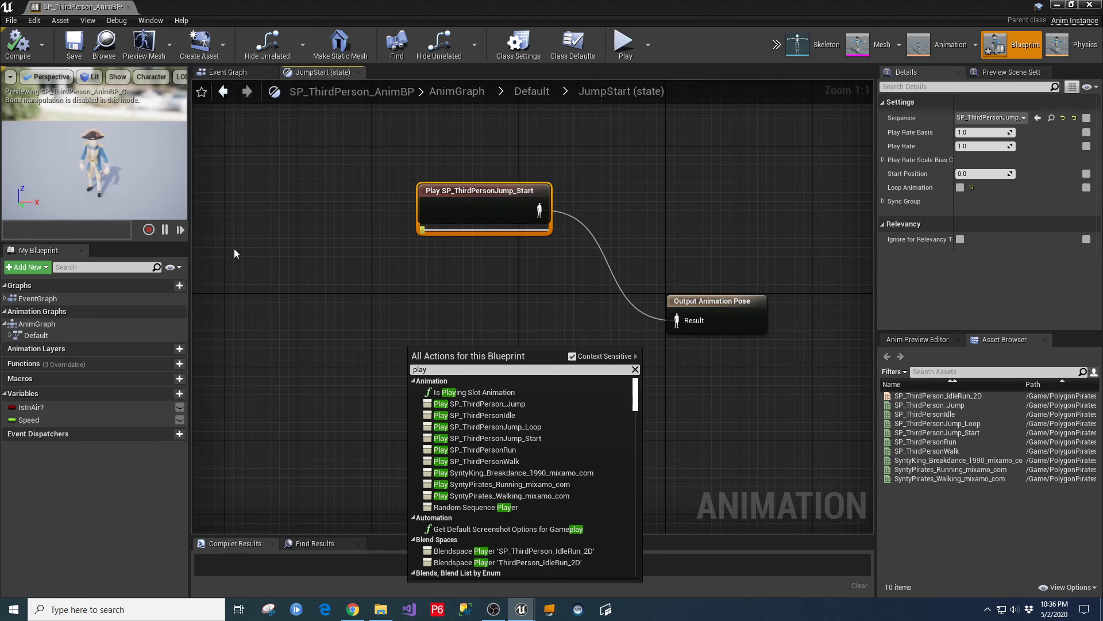
click(349, 203)
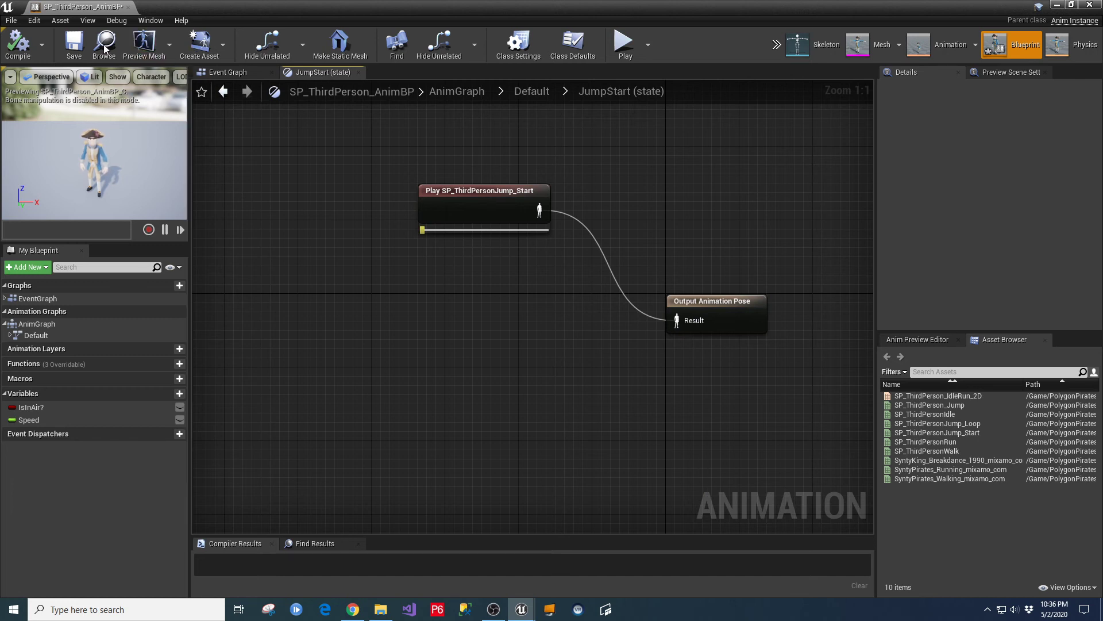
Compile and close the animation blueprint, and try the character's running around the level in a play session.
click(18, 43)
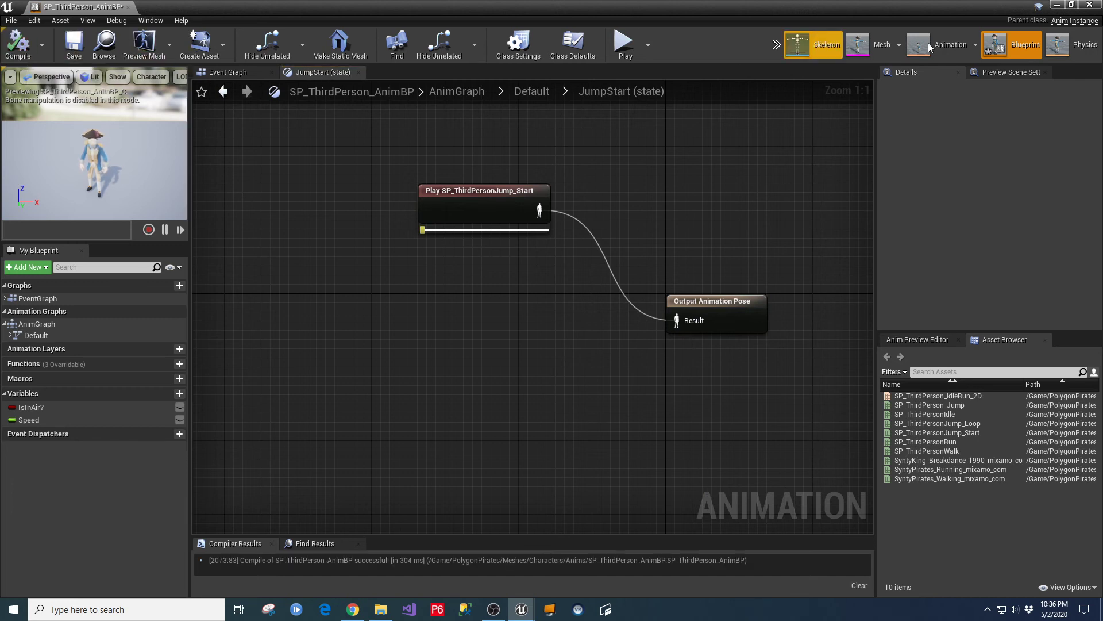
click(1091, 5)
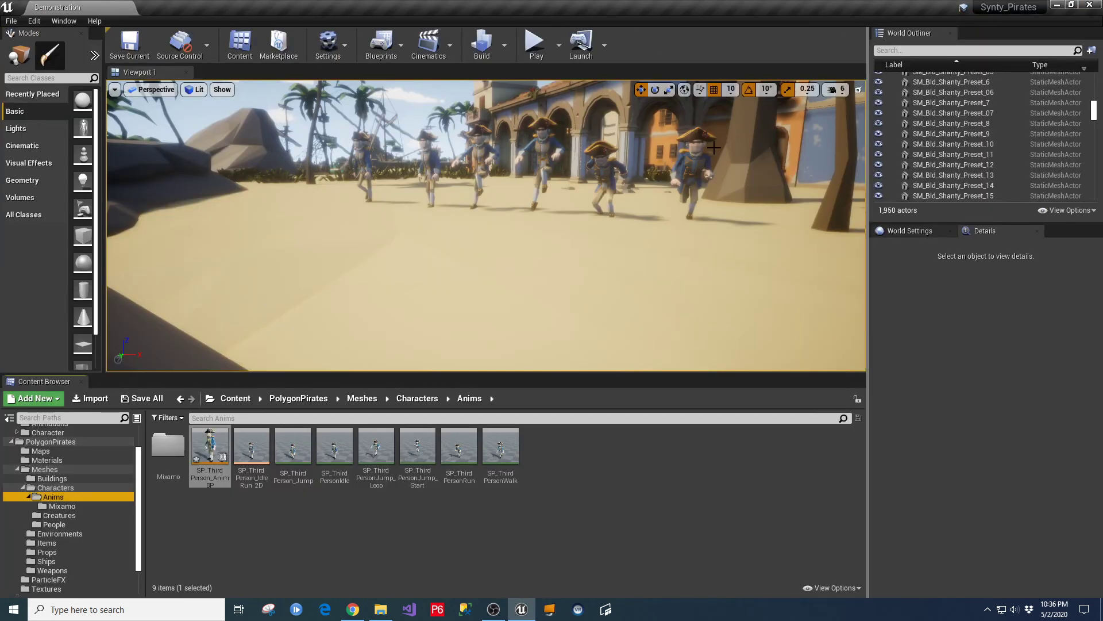
click(537, 42)
key(w)
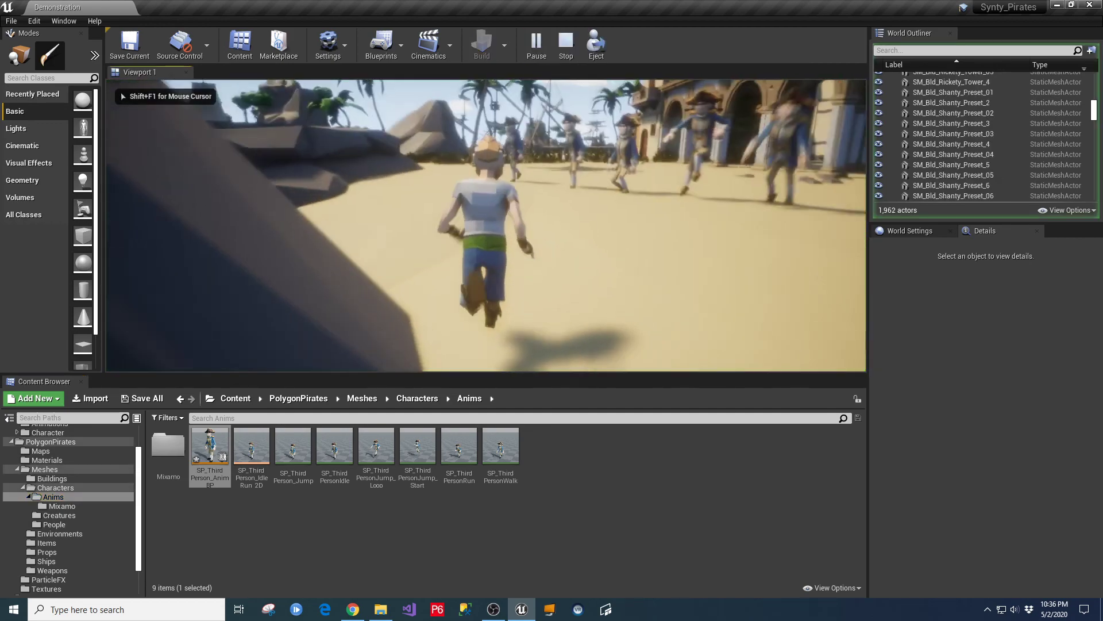
key(w)
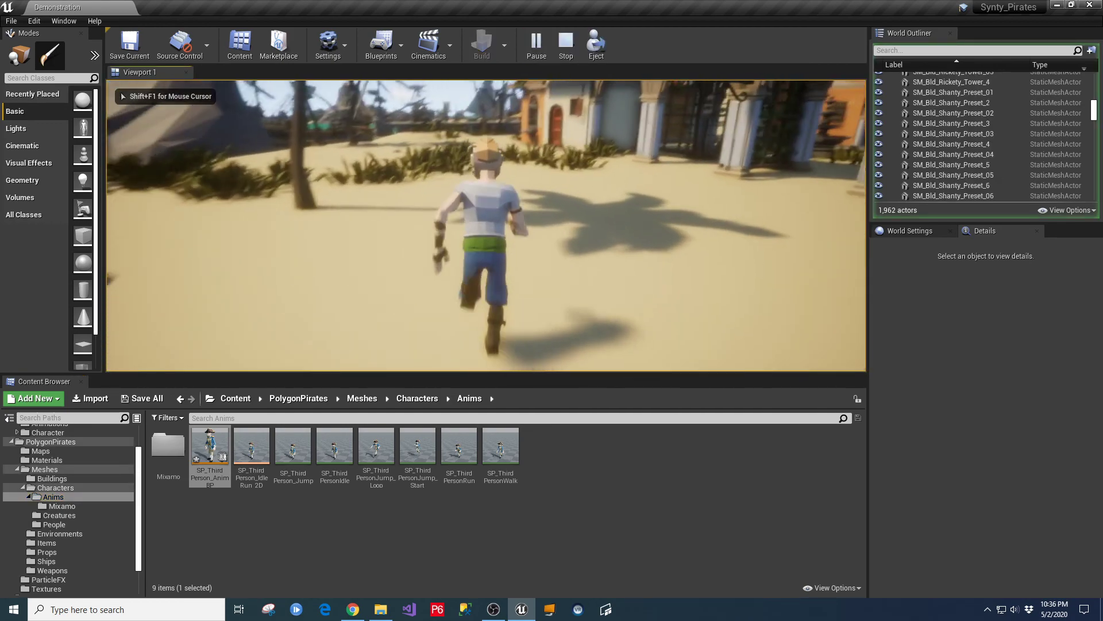
key(w)
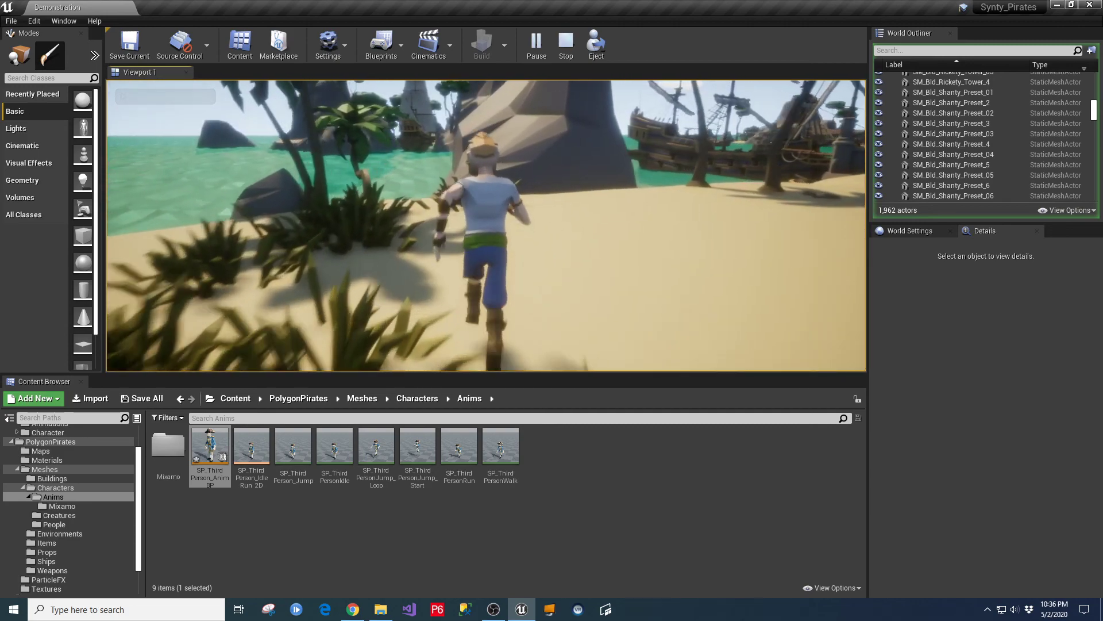
key(w)
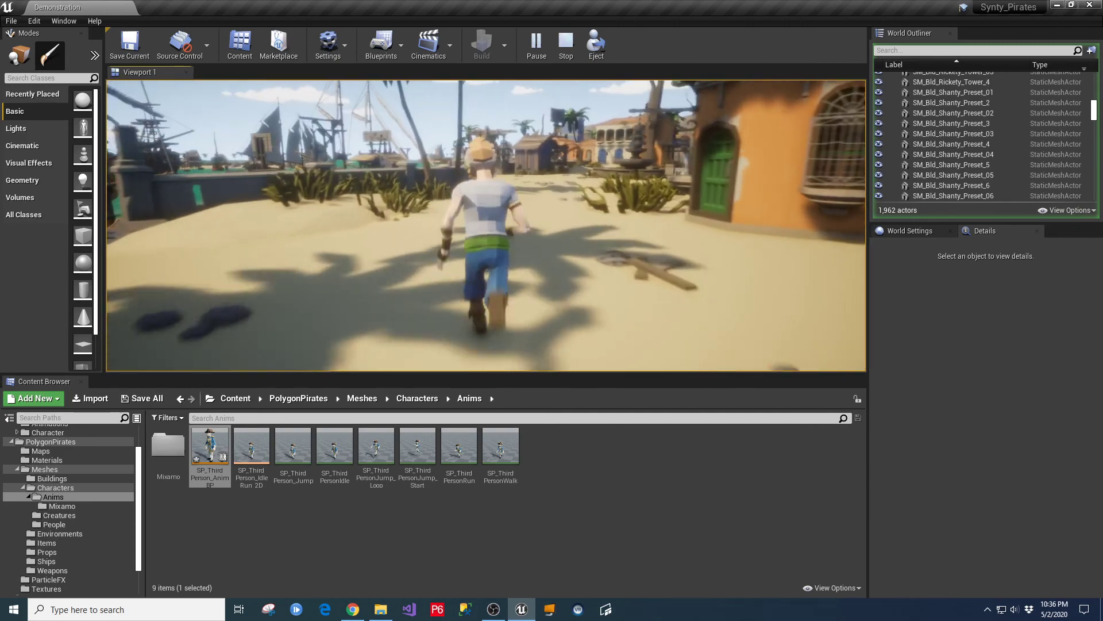
key(w)
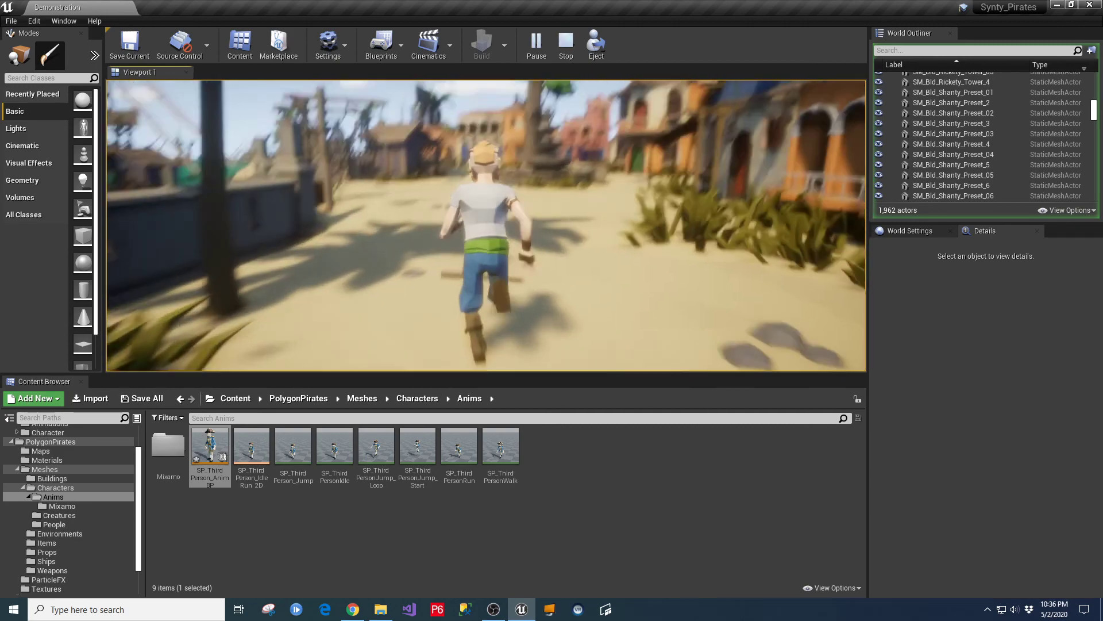
key(w)
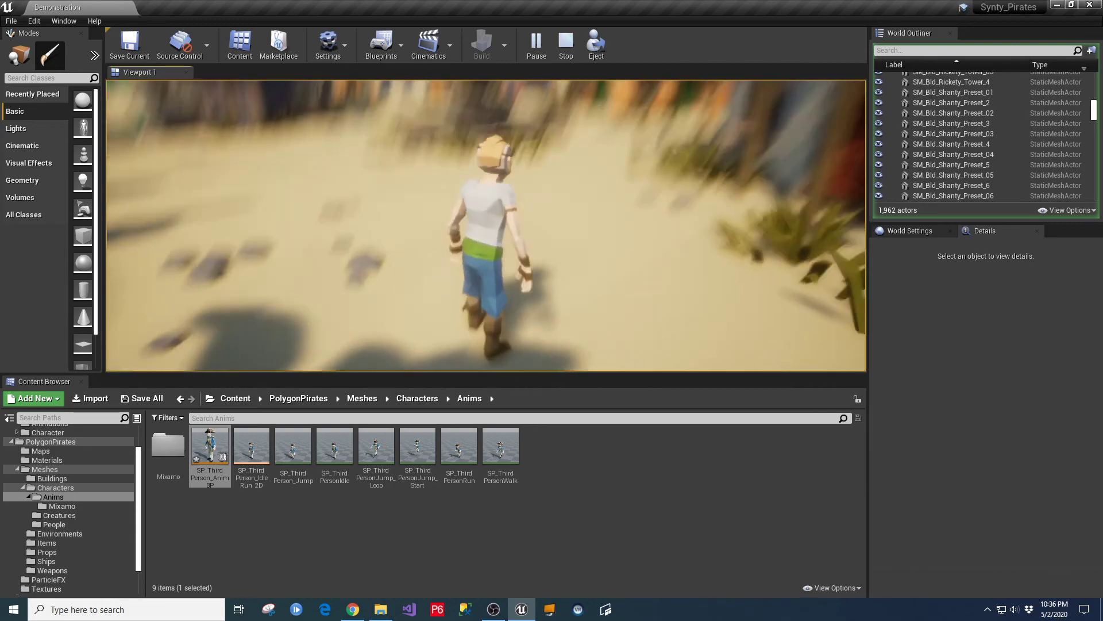
key(Escape)
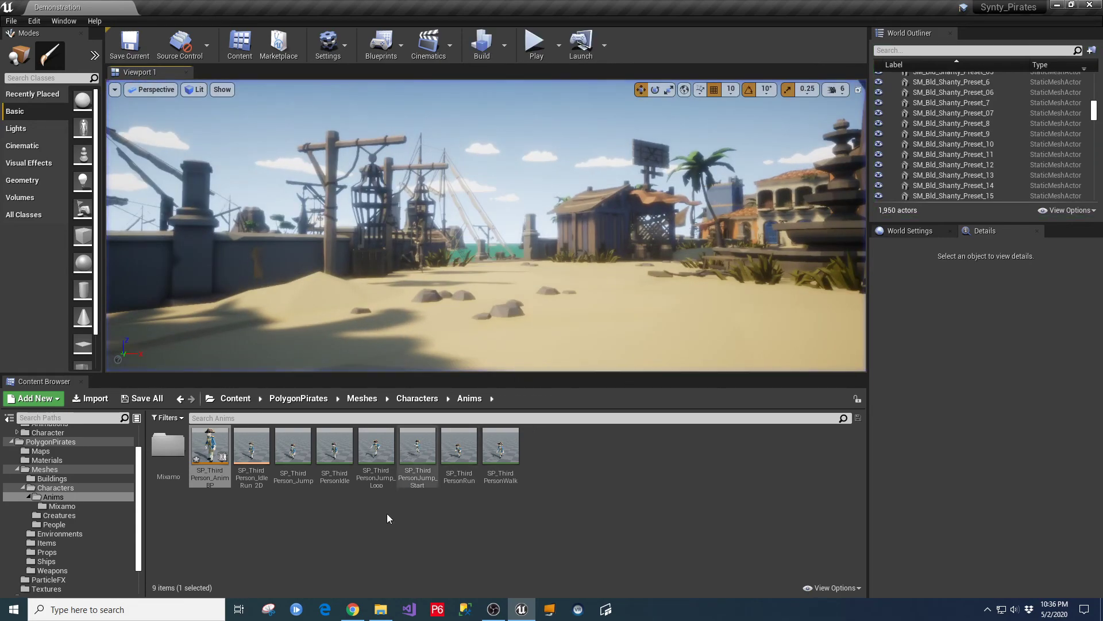
Switch to Chrome, look over the Synty Store's sale banner and POLYGON Series packs, and view the Mixamo page.
click(353, 609)
click(81, 10)
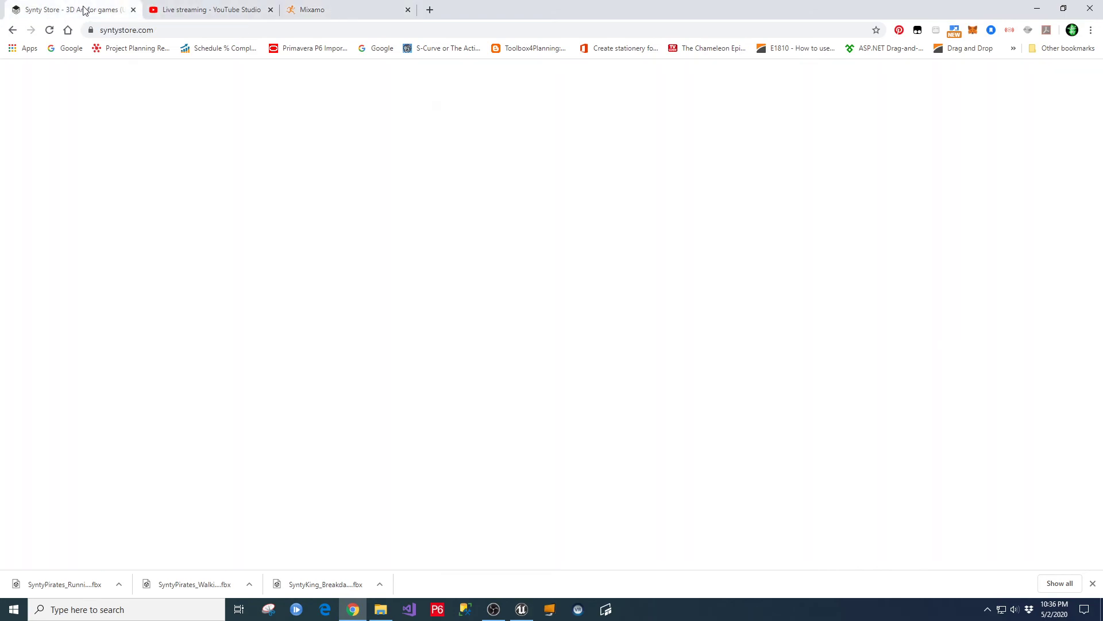
scroll(832, 294, up, 10)
scroll(832, 294, up, 1)
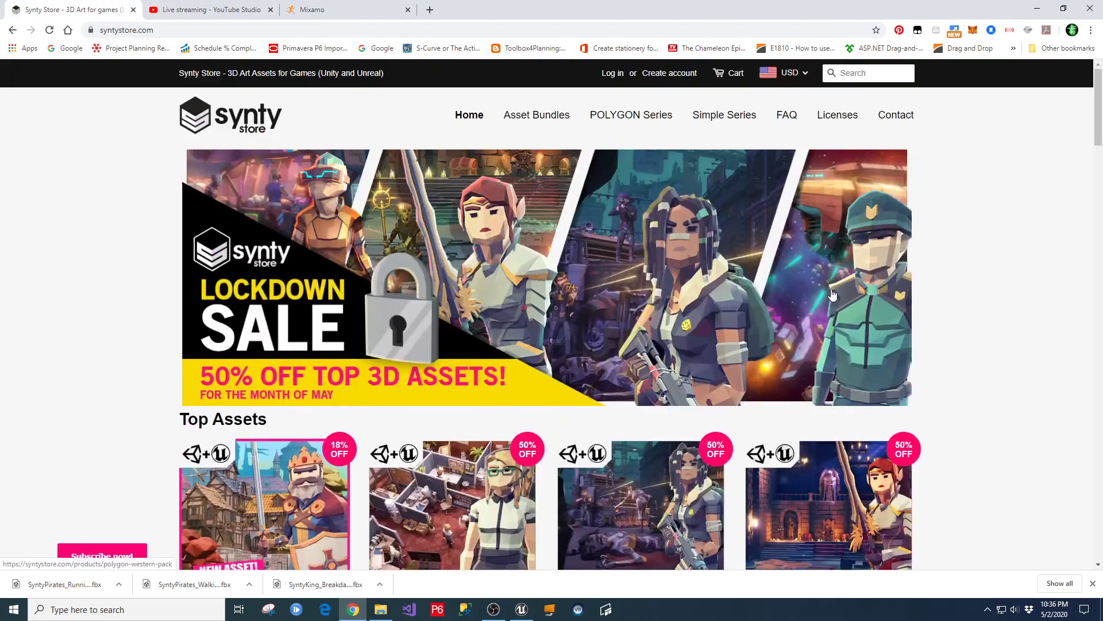
scroll(978, 380, down, 4)
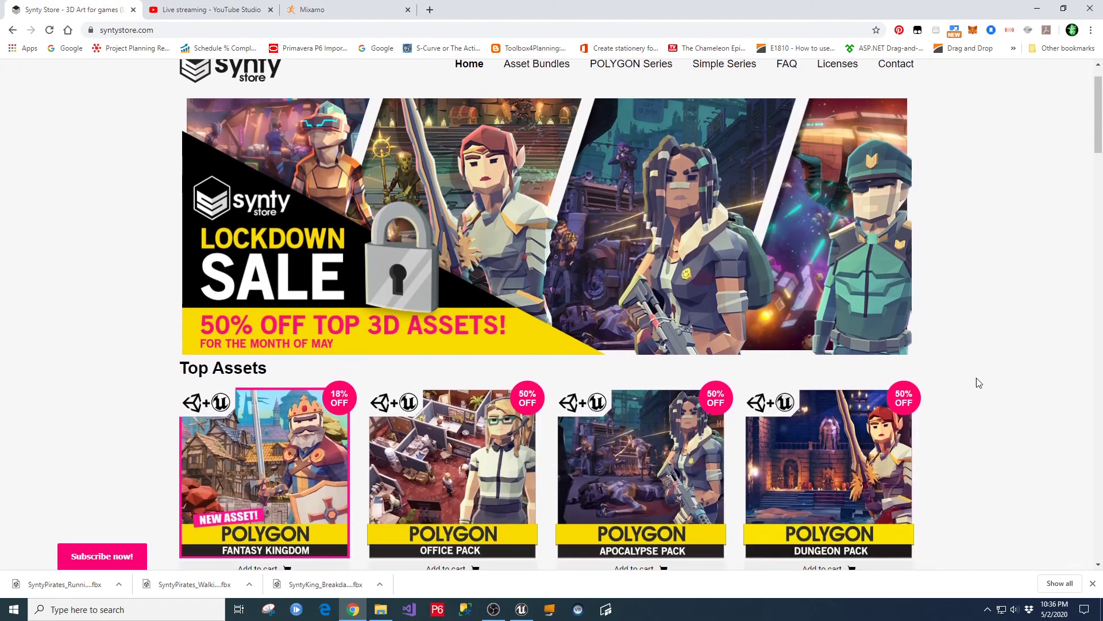
scroll(1035, 429, down, 4)
scroll(1041, 435, down, 2)
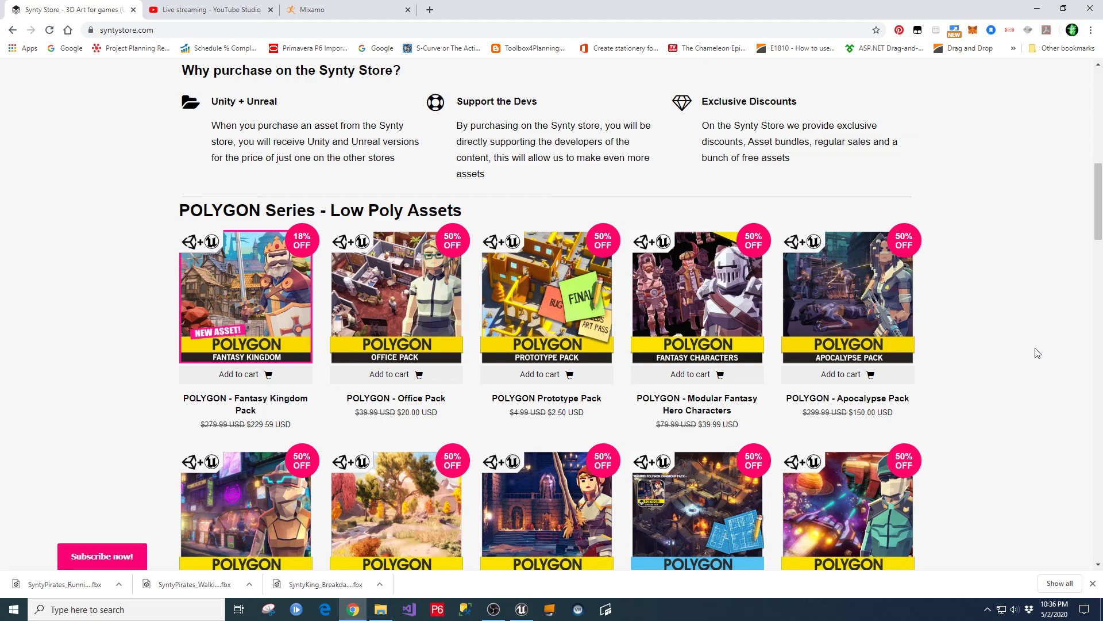
scroll(978, 389, down, 3)
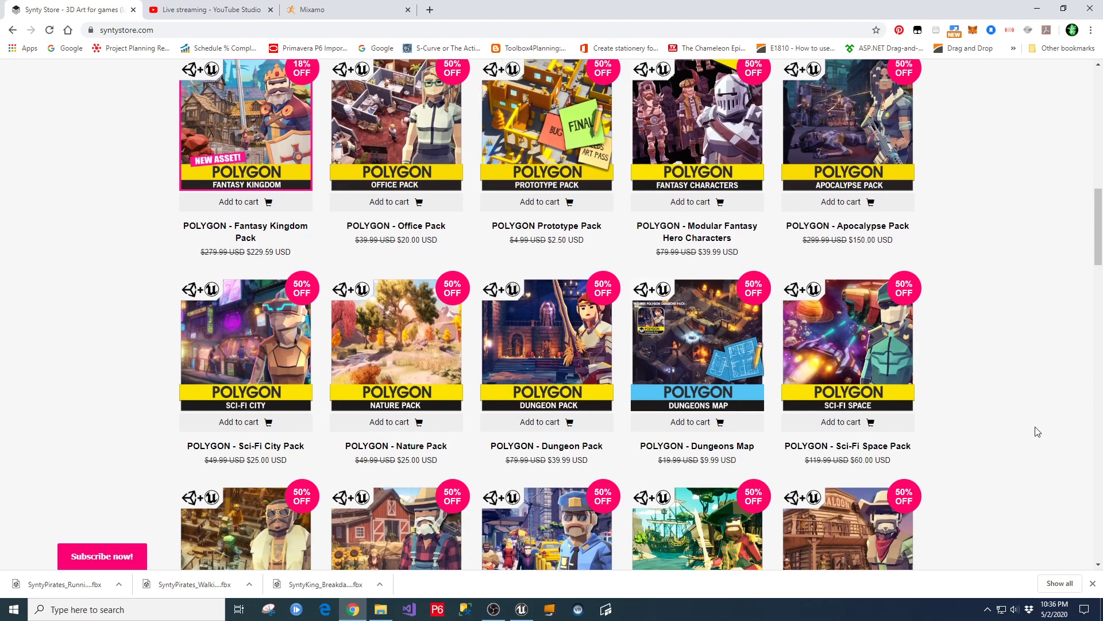
scroll(1038, 431, down, 2)
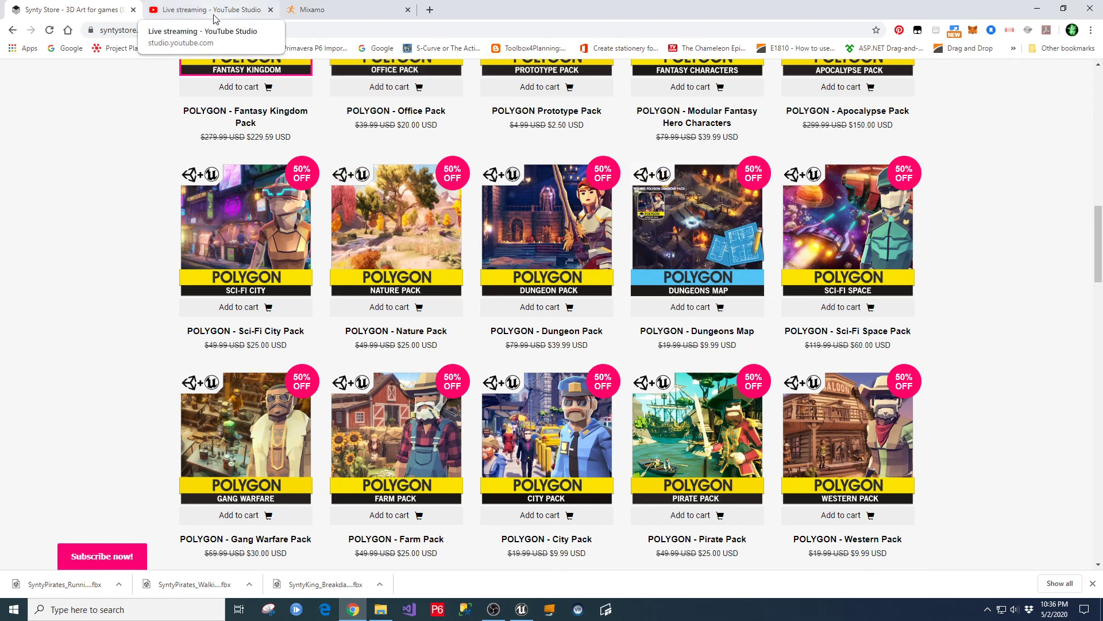
click(336, 12)
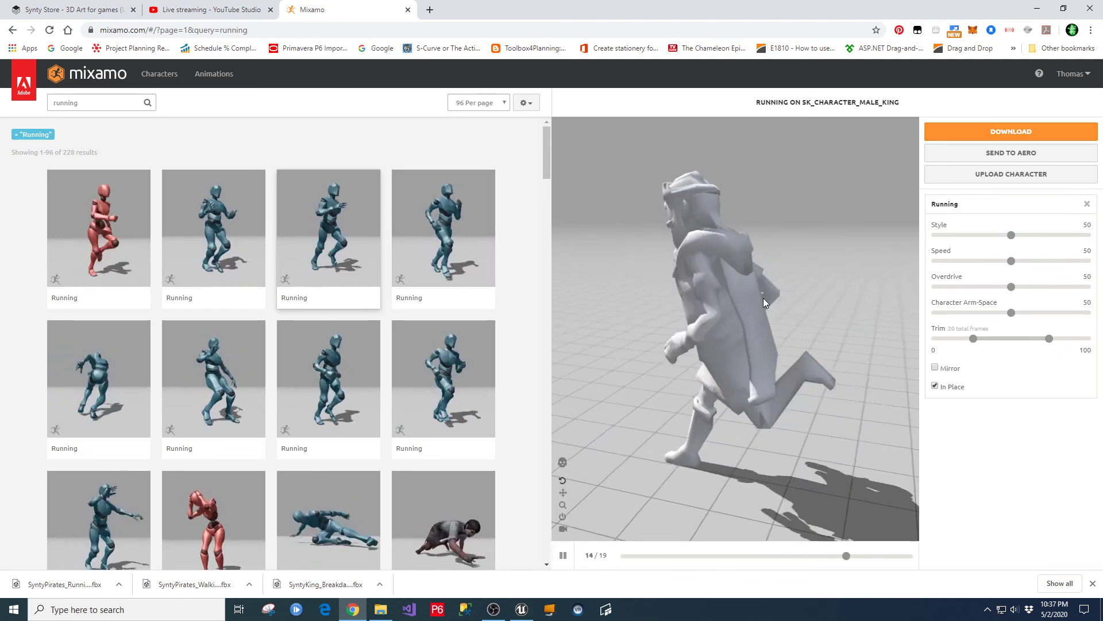
View the live stream dashboard, and open the TC Gaming YouTube channel in a new tab to look through its uploaded videos.
click(210, 10)
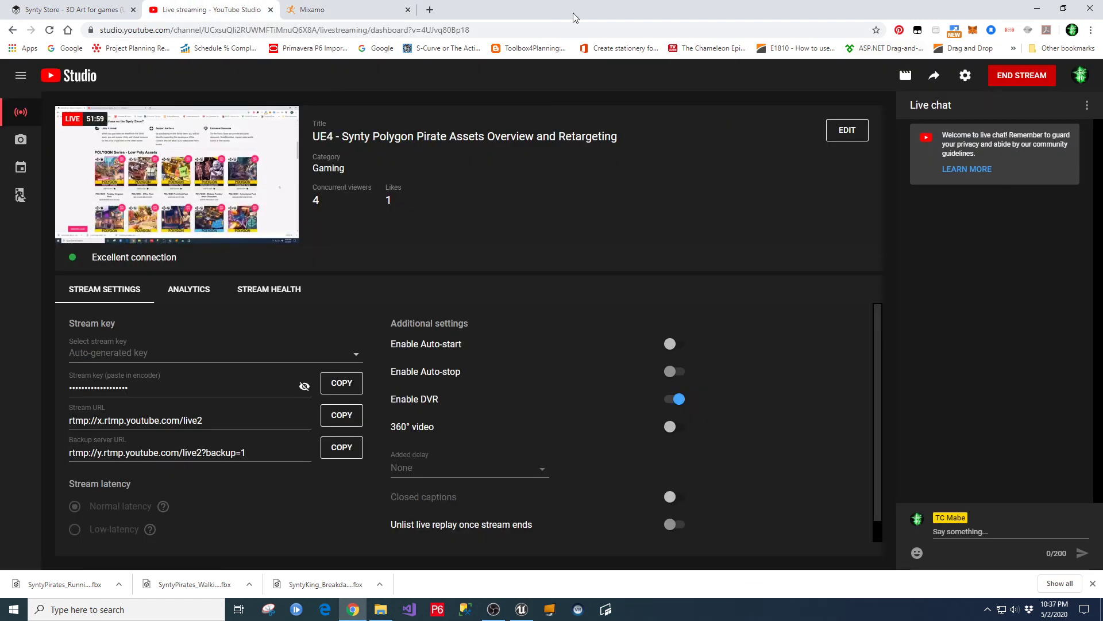
click(428, 10)
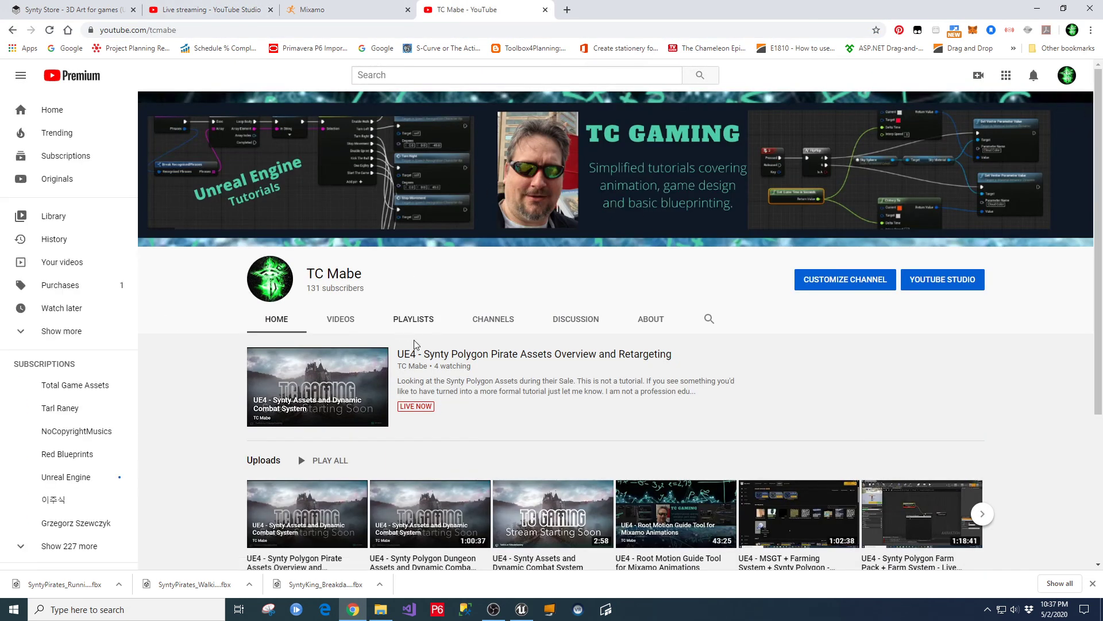
click(340, 319)
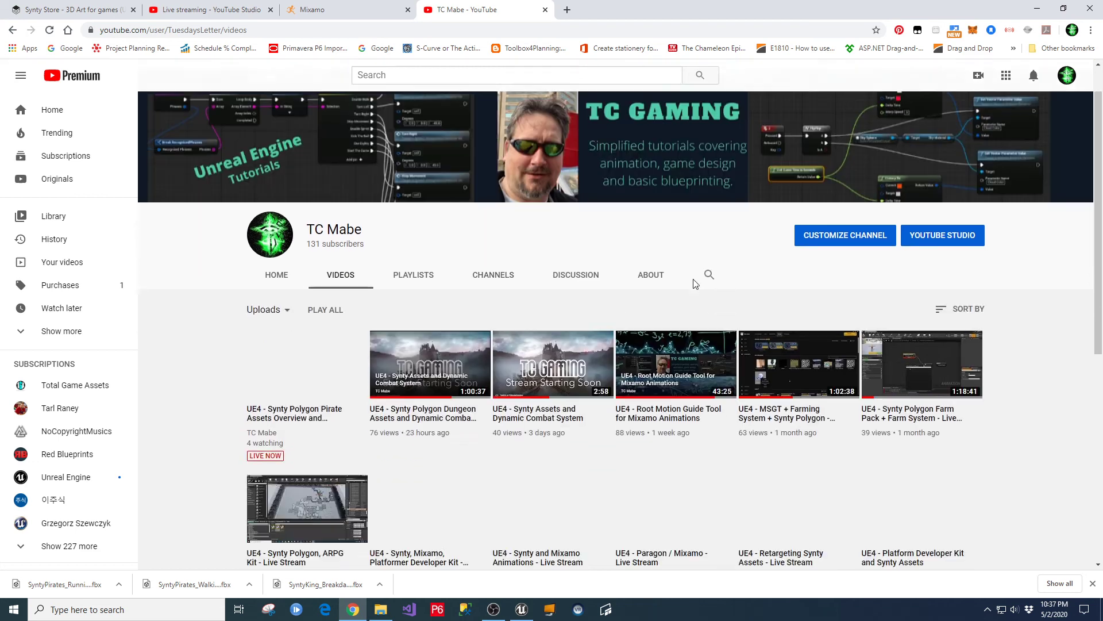
scroll(695, 284, down, 8)
scroll(971, 471, down, 1)
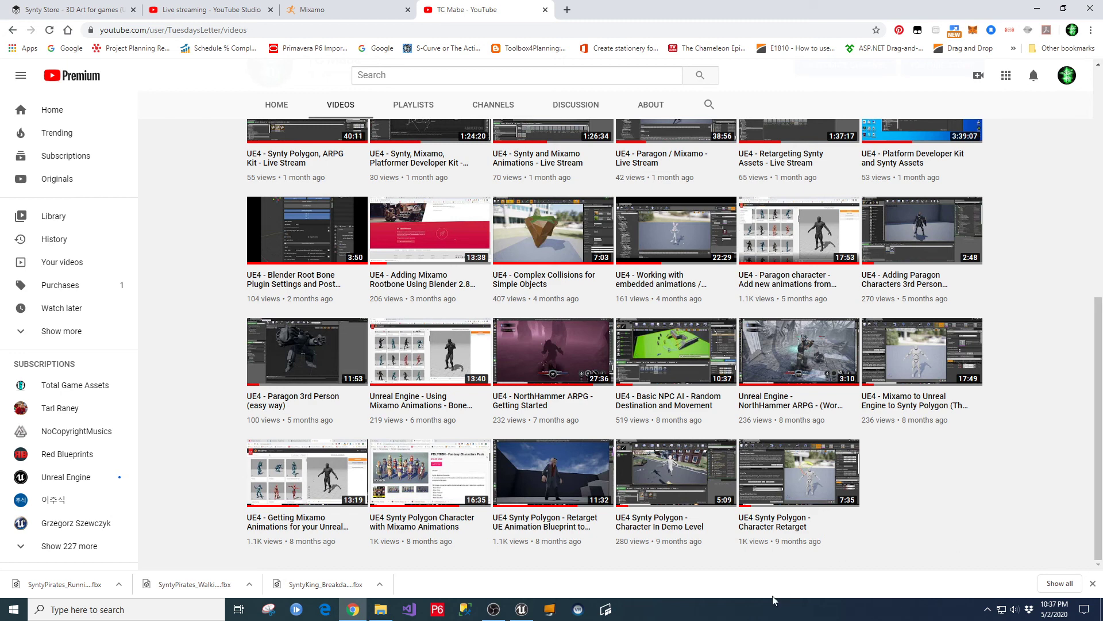
scroll(739, 477, up, 6)
scroll(740, 477, up, 2)
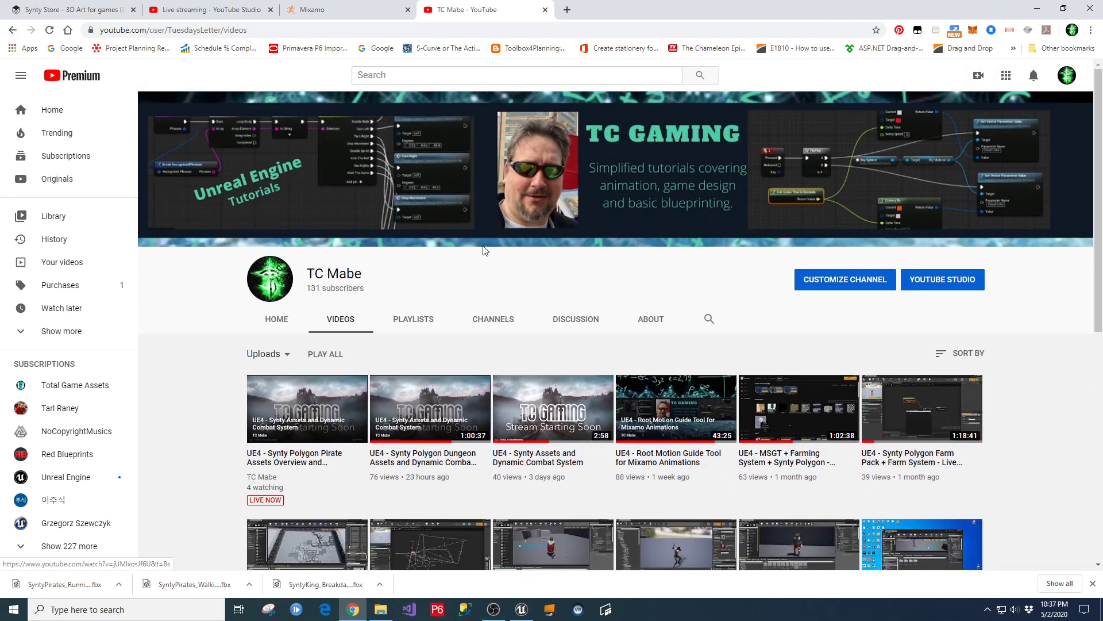
click(361, 615)
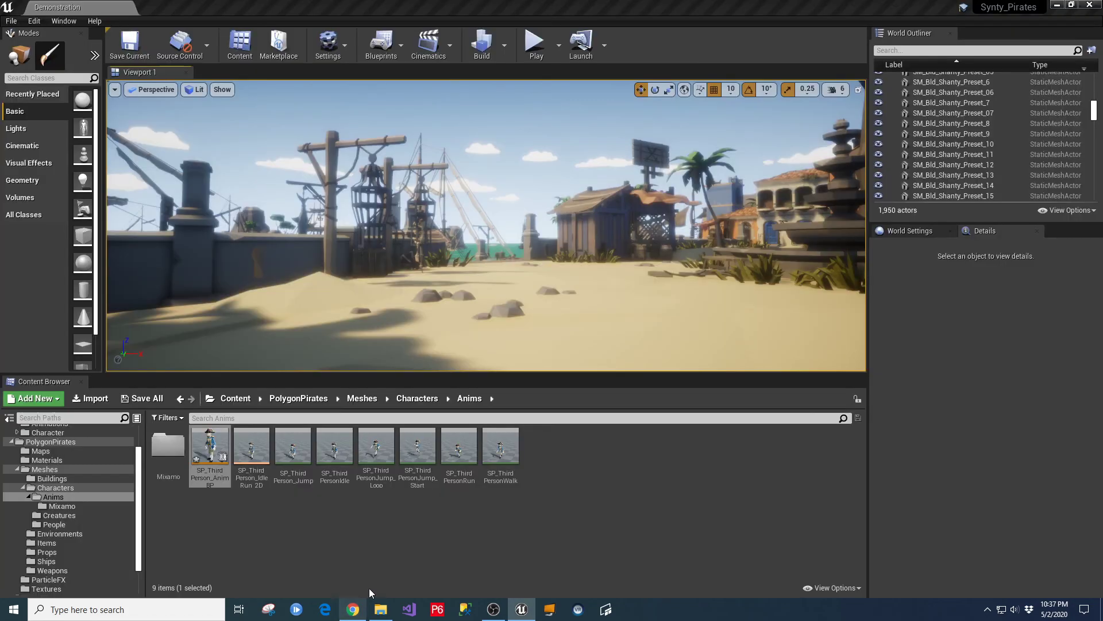
click(1055, 6)
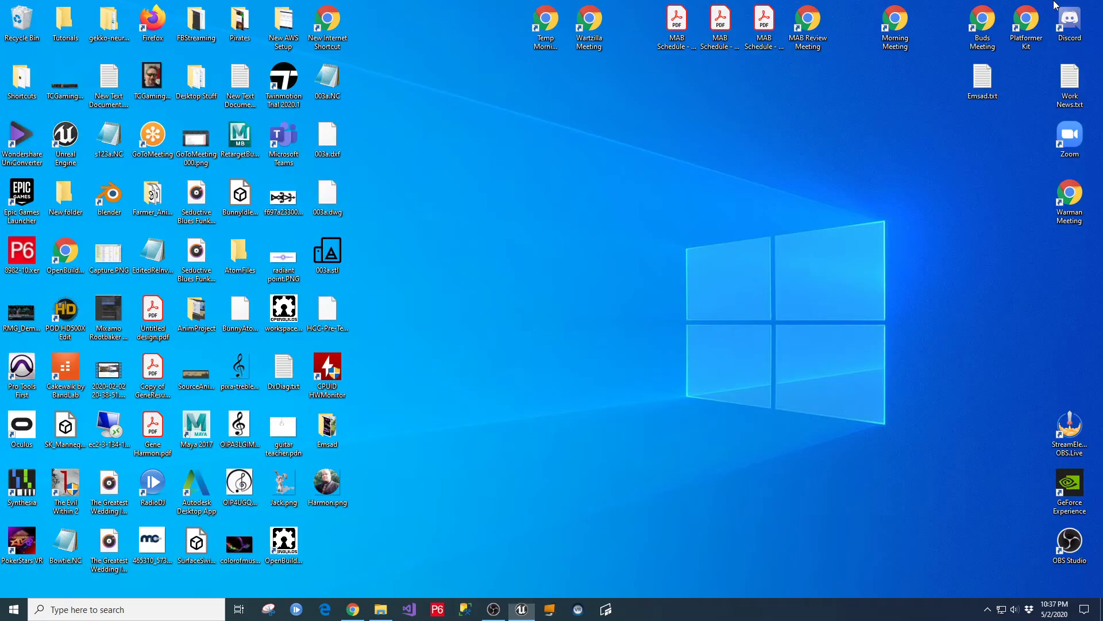
click(353, 610)
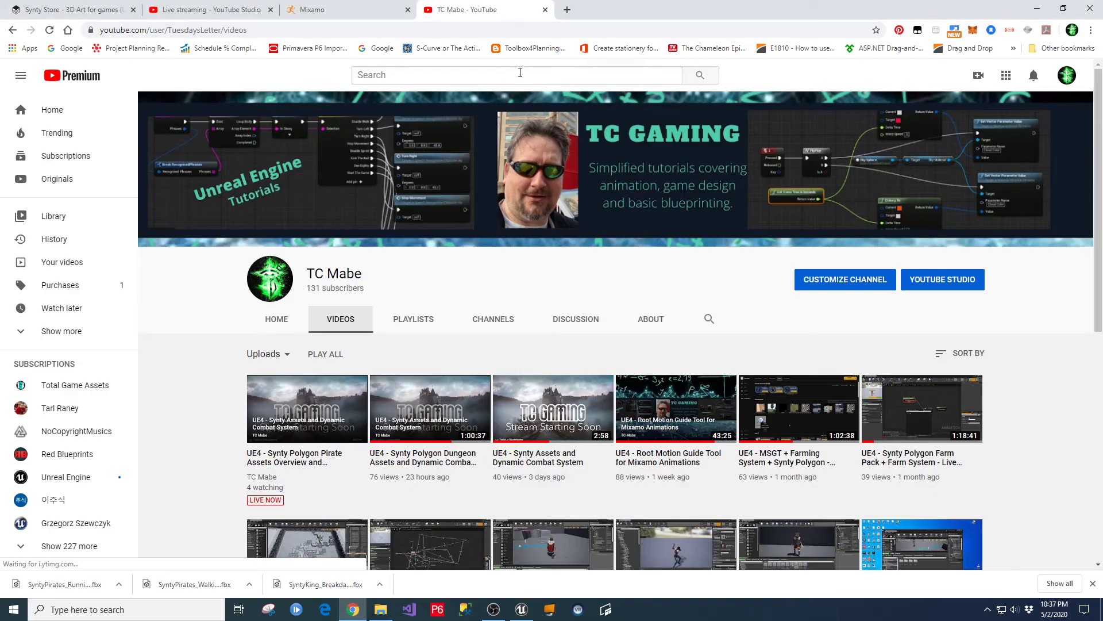
Open Google Drive in a new tab, and find and open the Animation folder inside UnrealTrainingDownloads.
click(568, 10)
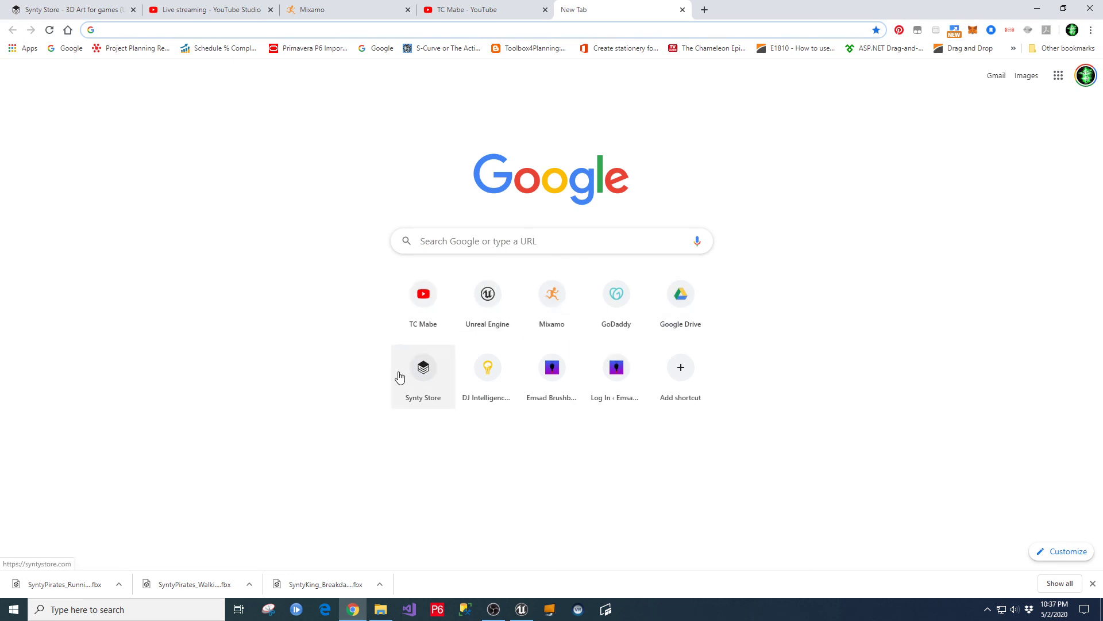
click(678, 305)
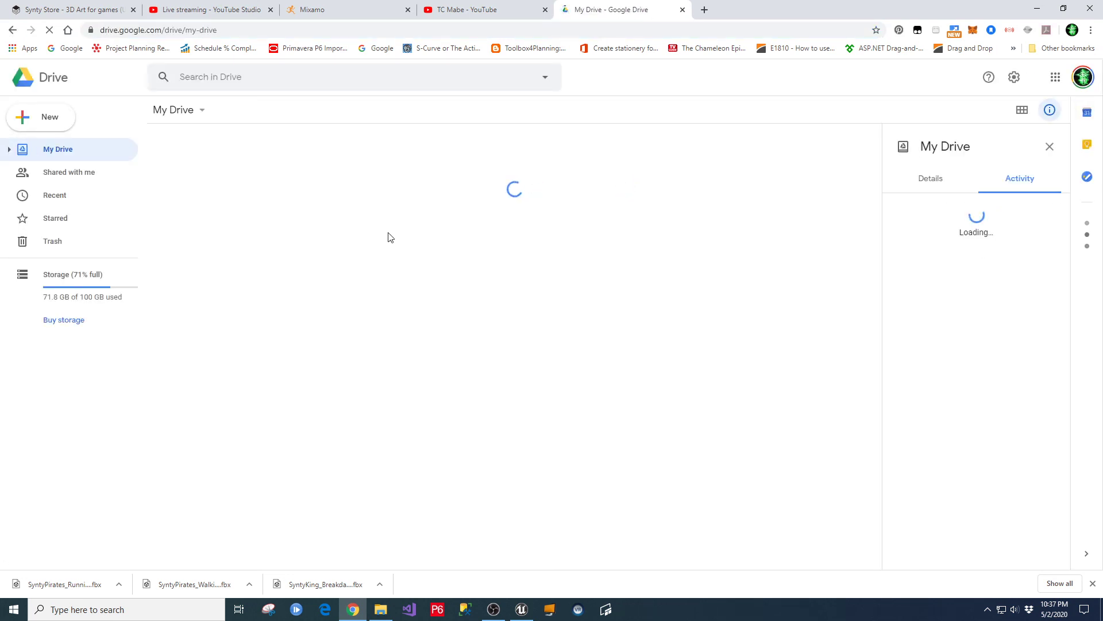
scroll(370, 377, down, 2)
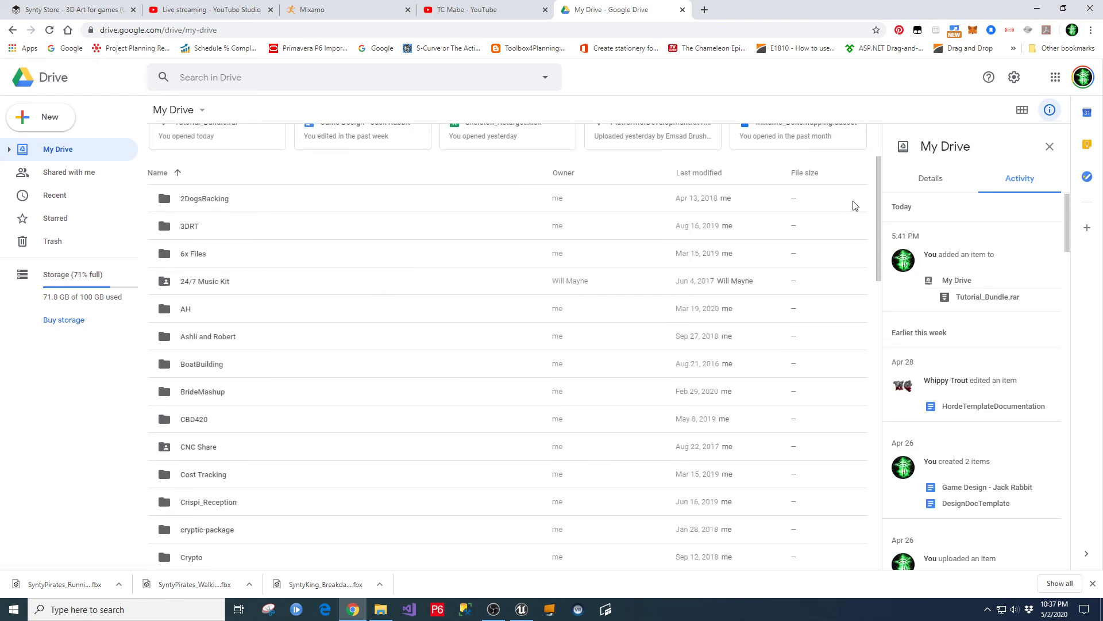
drag(878, 188, 882, 431)
scroll(247, 436, down, 3)
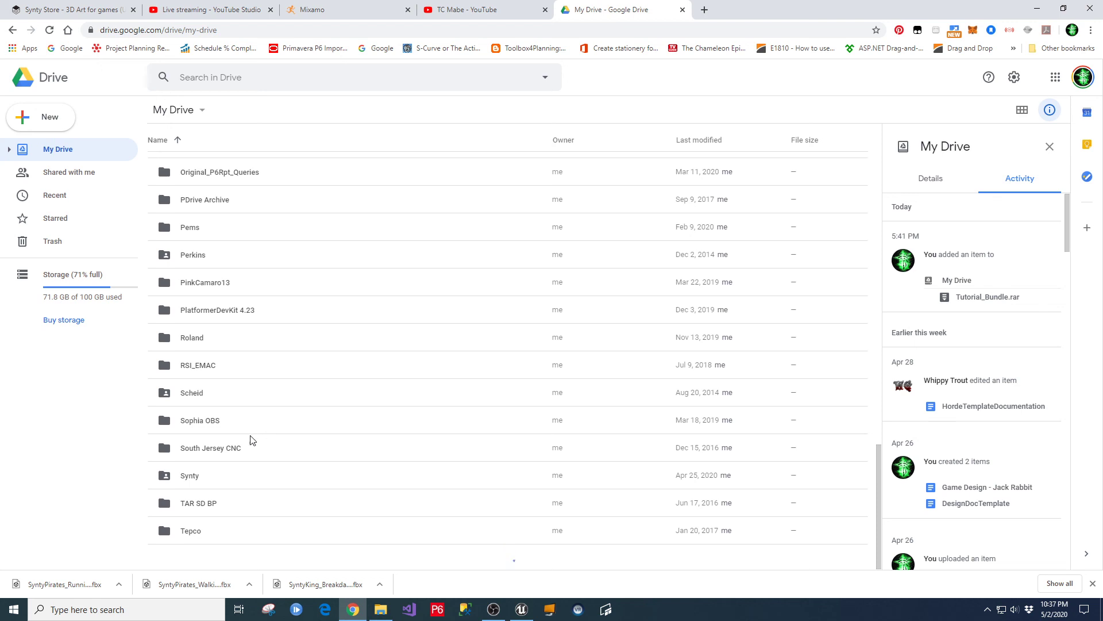
scroll(246, 419, up, 2)
scroll(238, 375, up, 2)
scroll(236, 397, down, 8)
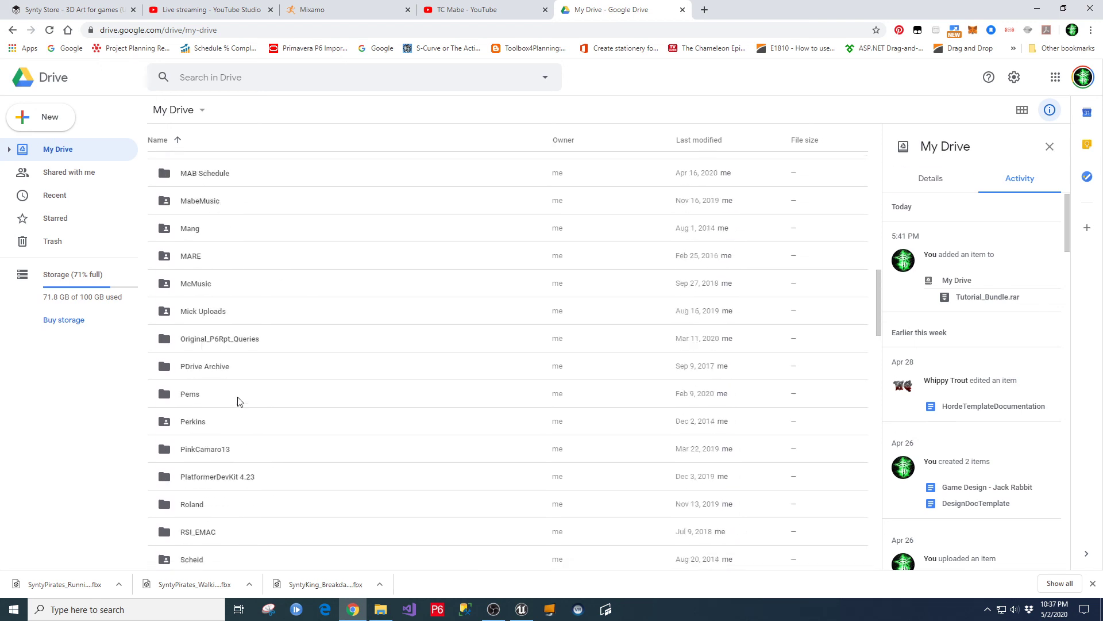
scroll(278, 471, down, 2)
double_click(219, 412)
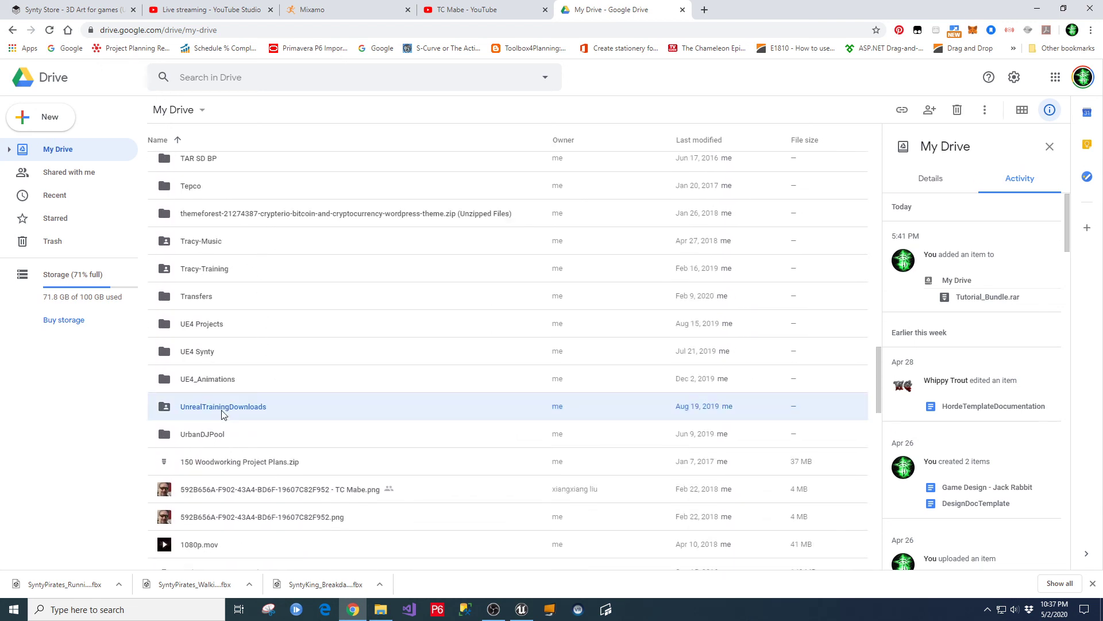
double_click(197, 170)
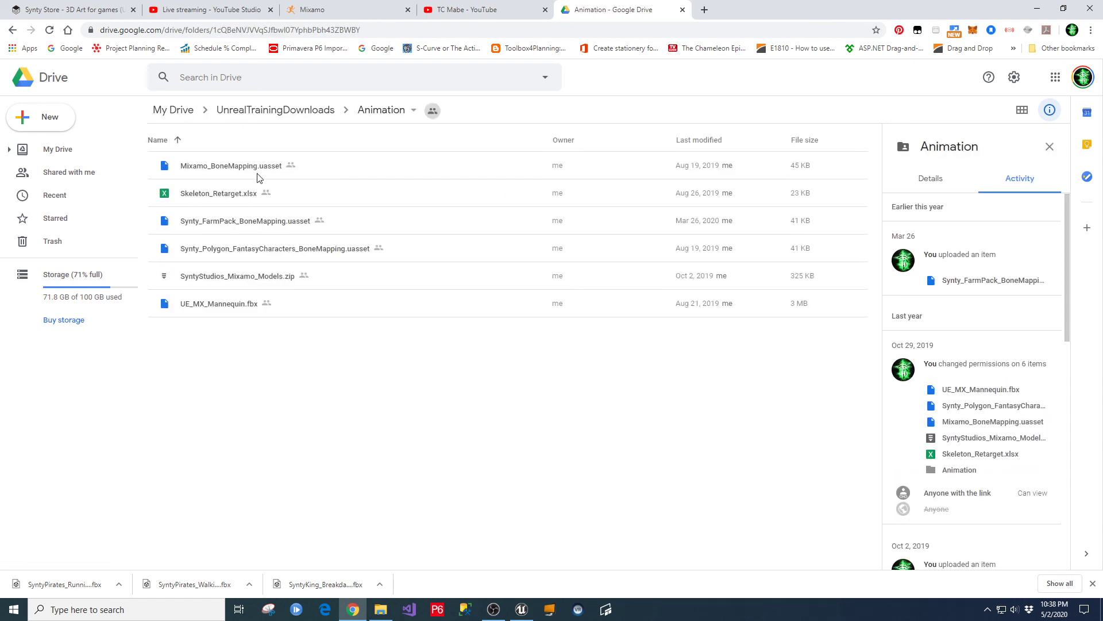
Point out Mixamo_BoneMapping.uasset, preview Skeleton_Retarget.xlsx to review its UE4-to-Mixamo bone mapping and pose changes, and close the Drive tab.
click(236, 168)
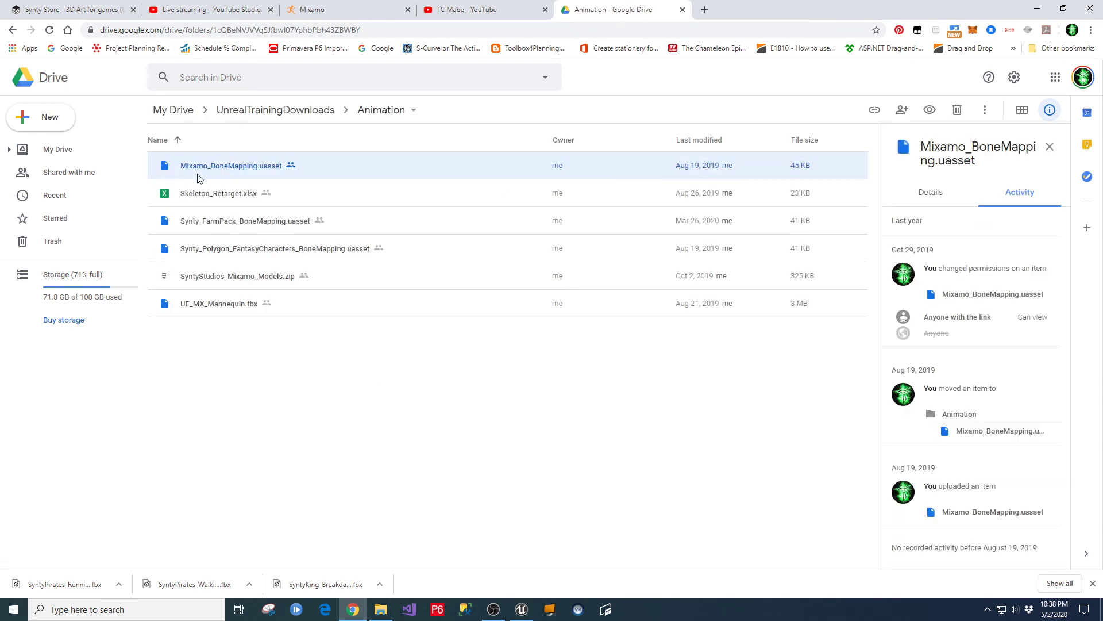
double_click(227, 196)
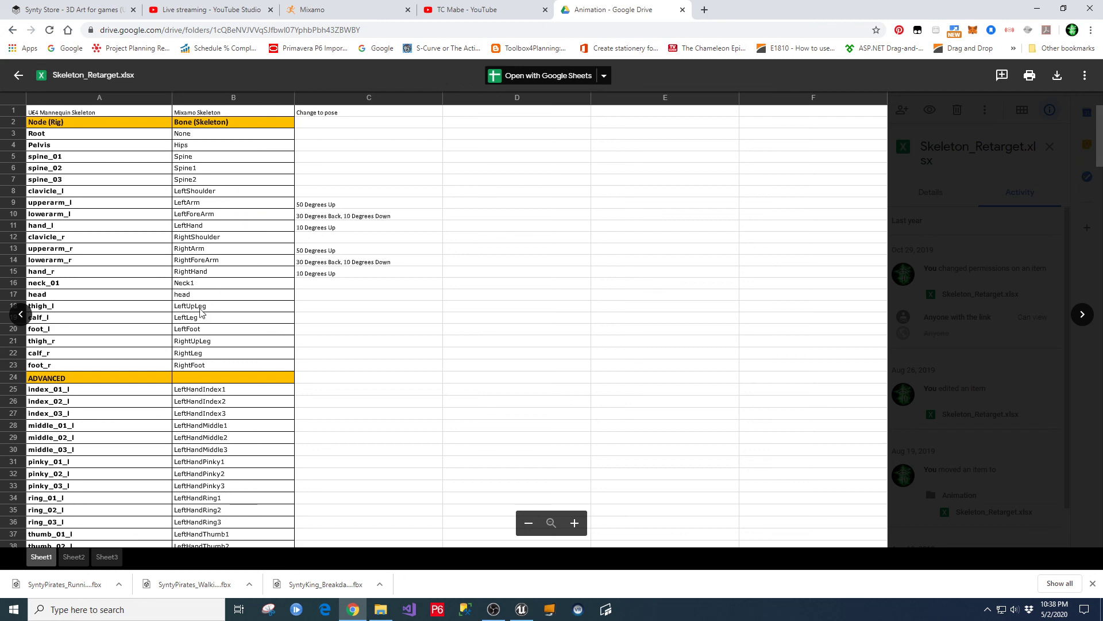
scroll(356, 394, down, 15)
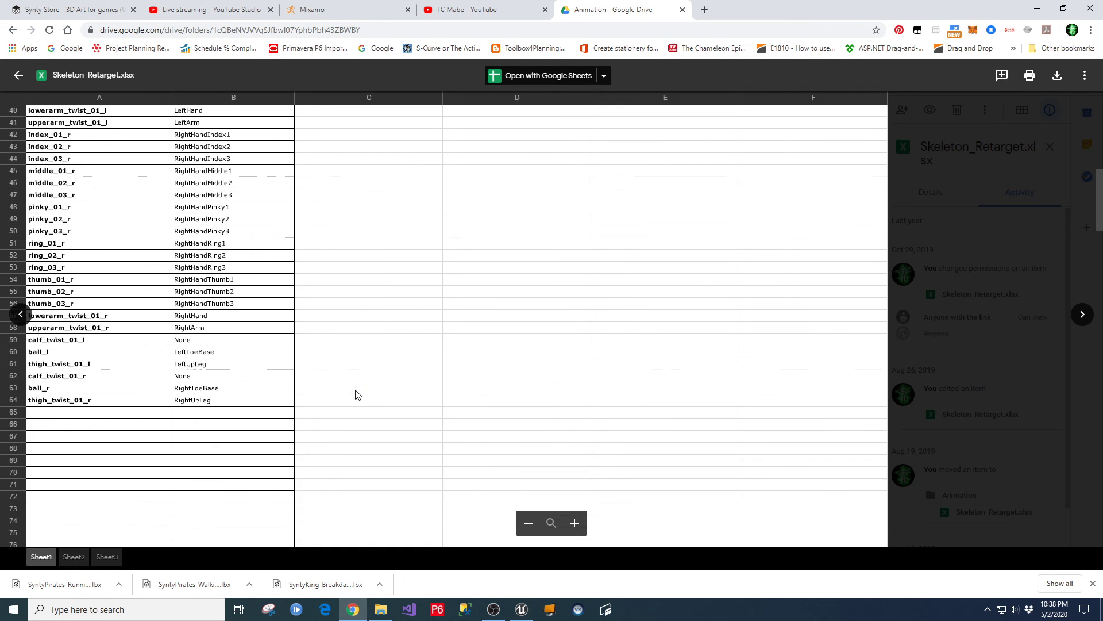
scroll(357, 395, up, 15)
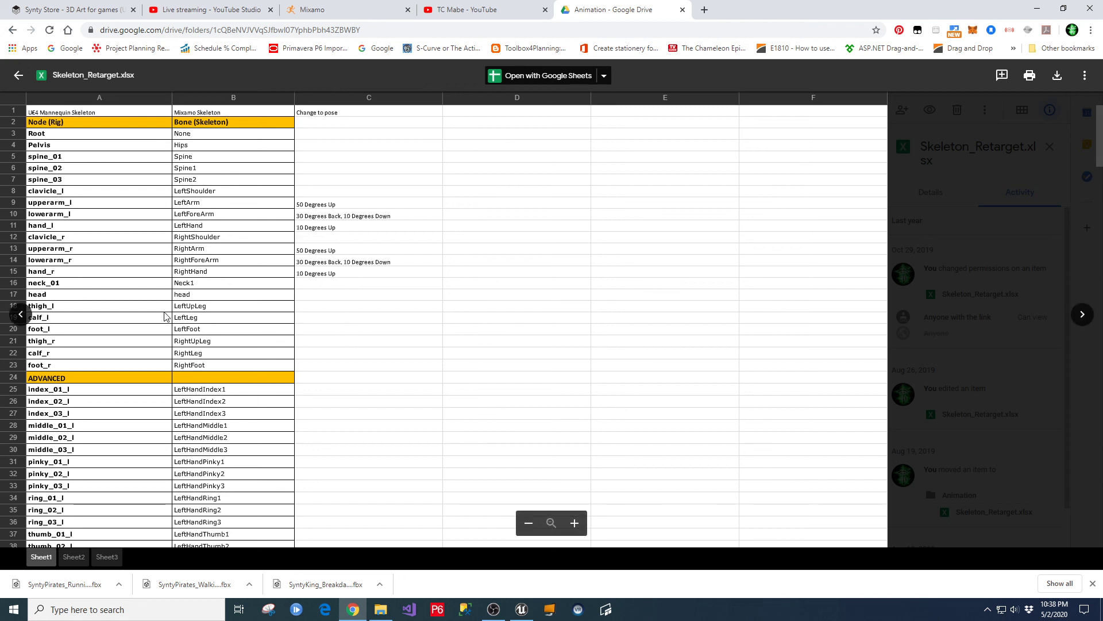
scroll(313, 382, down, 2)
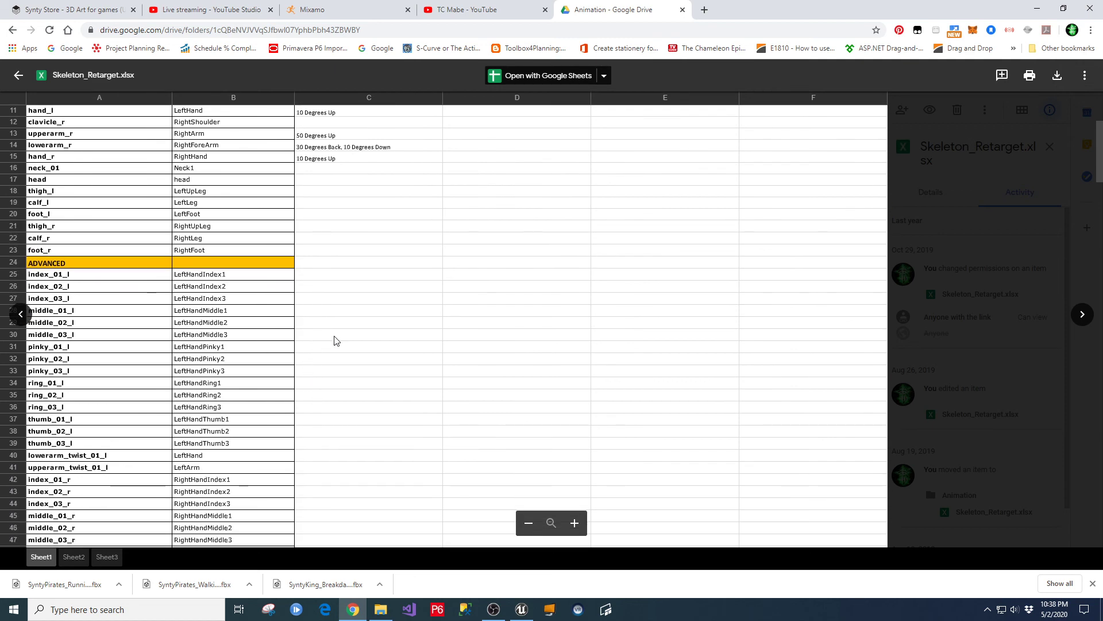
scroll(336, 340, down, 3)
scroll(336, 340, up, 5)
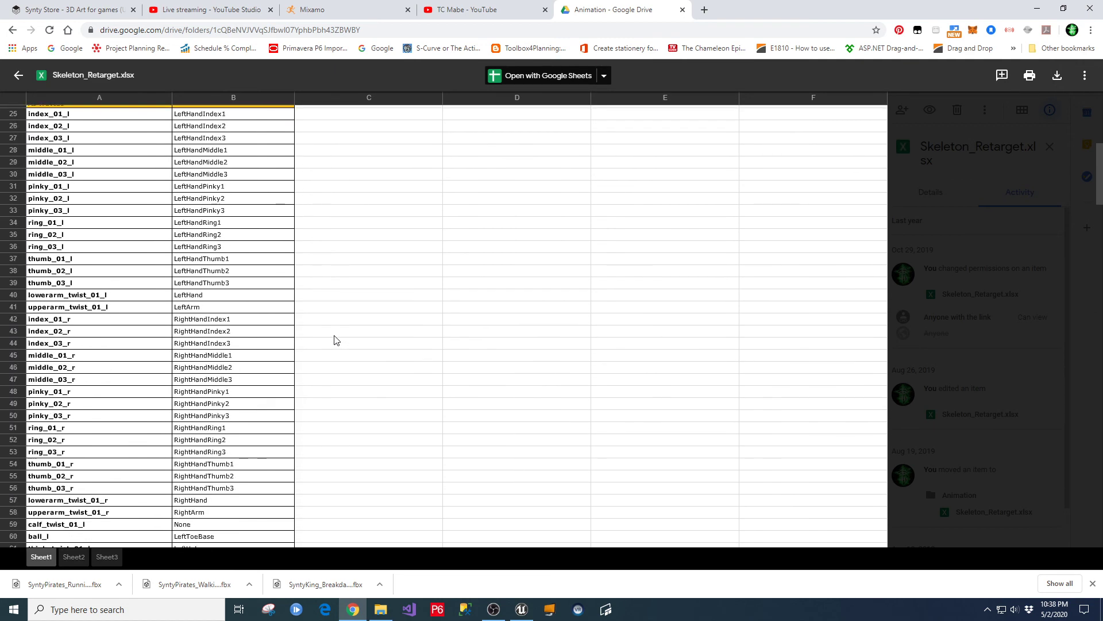
click(684, 10)
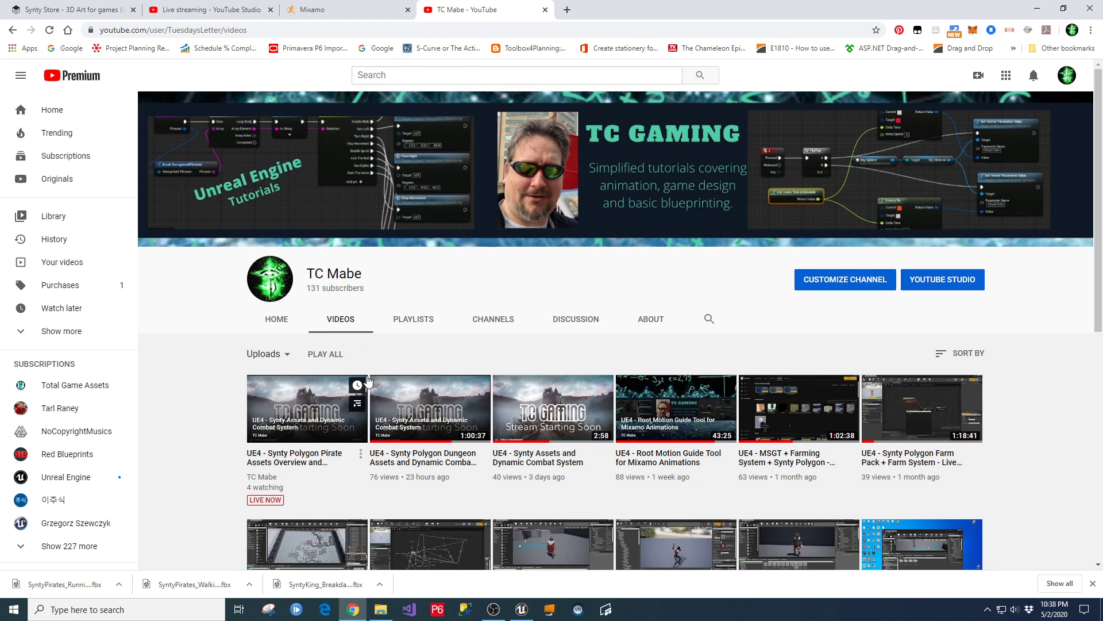
View the subscribed channel listed below Total Game Assets, and return to the Mixamo running animation page.
click(92, 408)
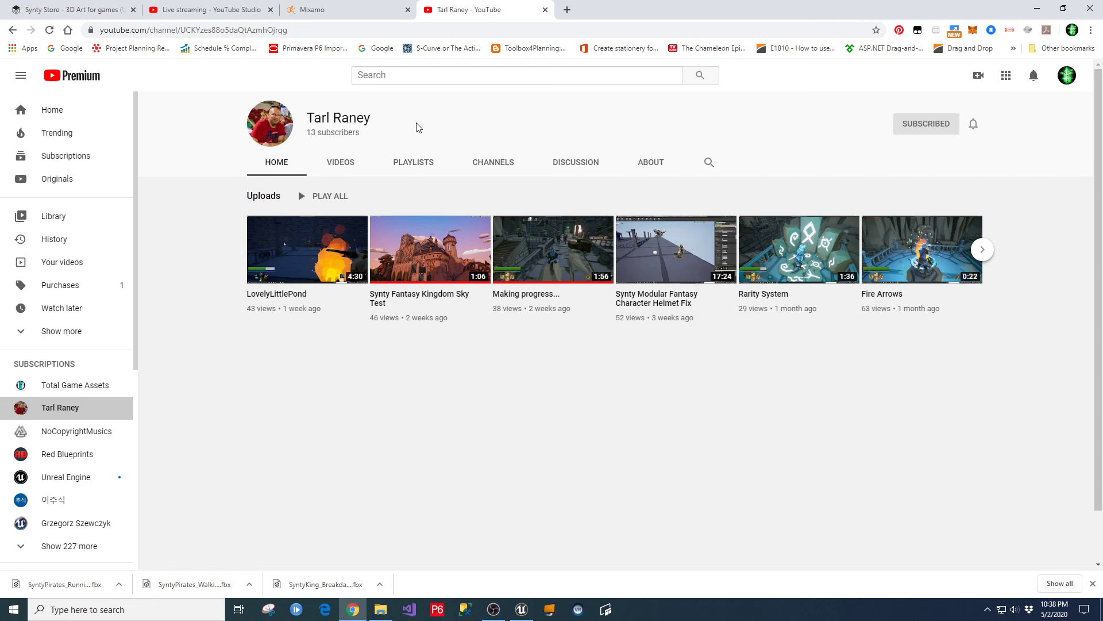
click(342, 13)
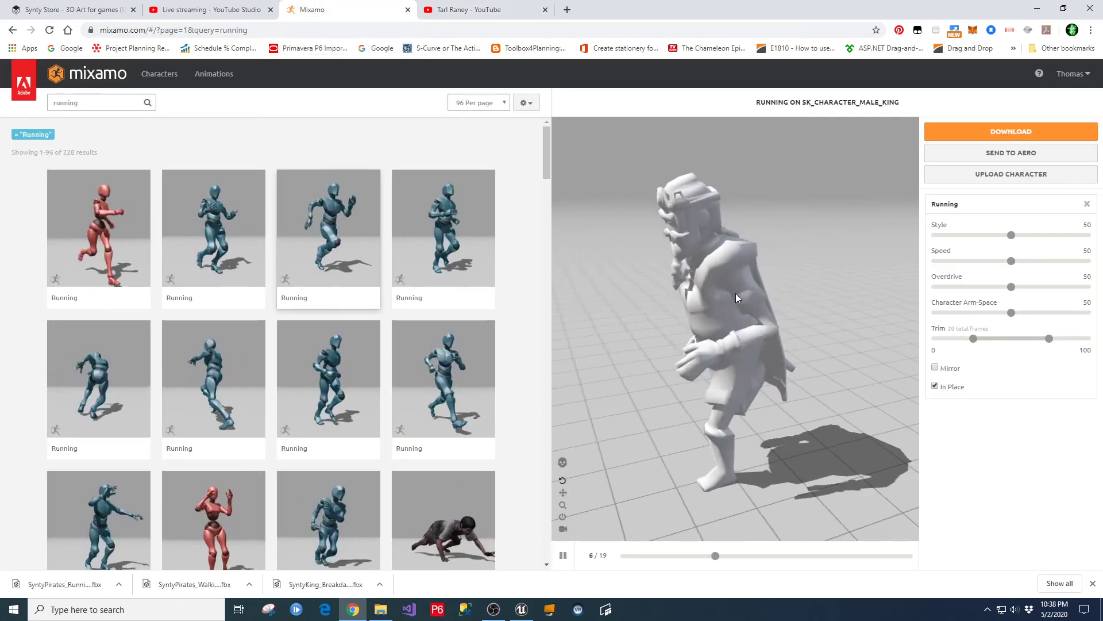